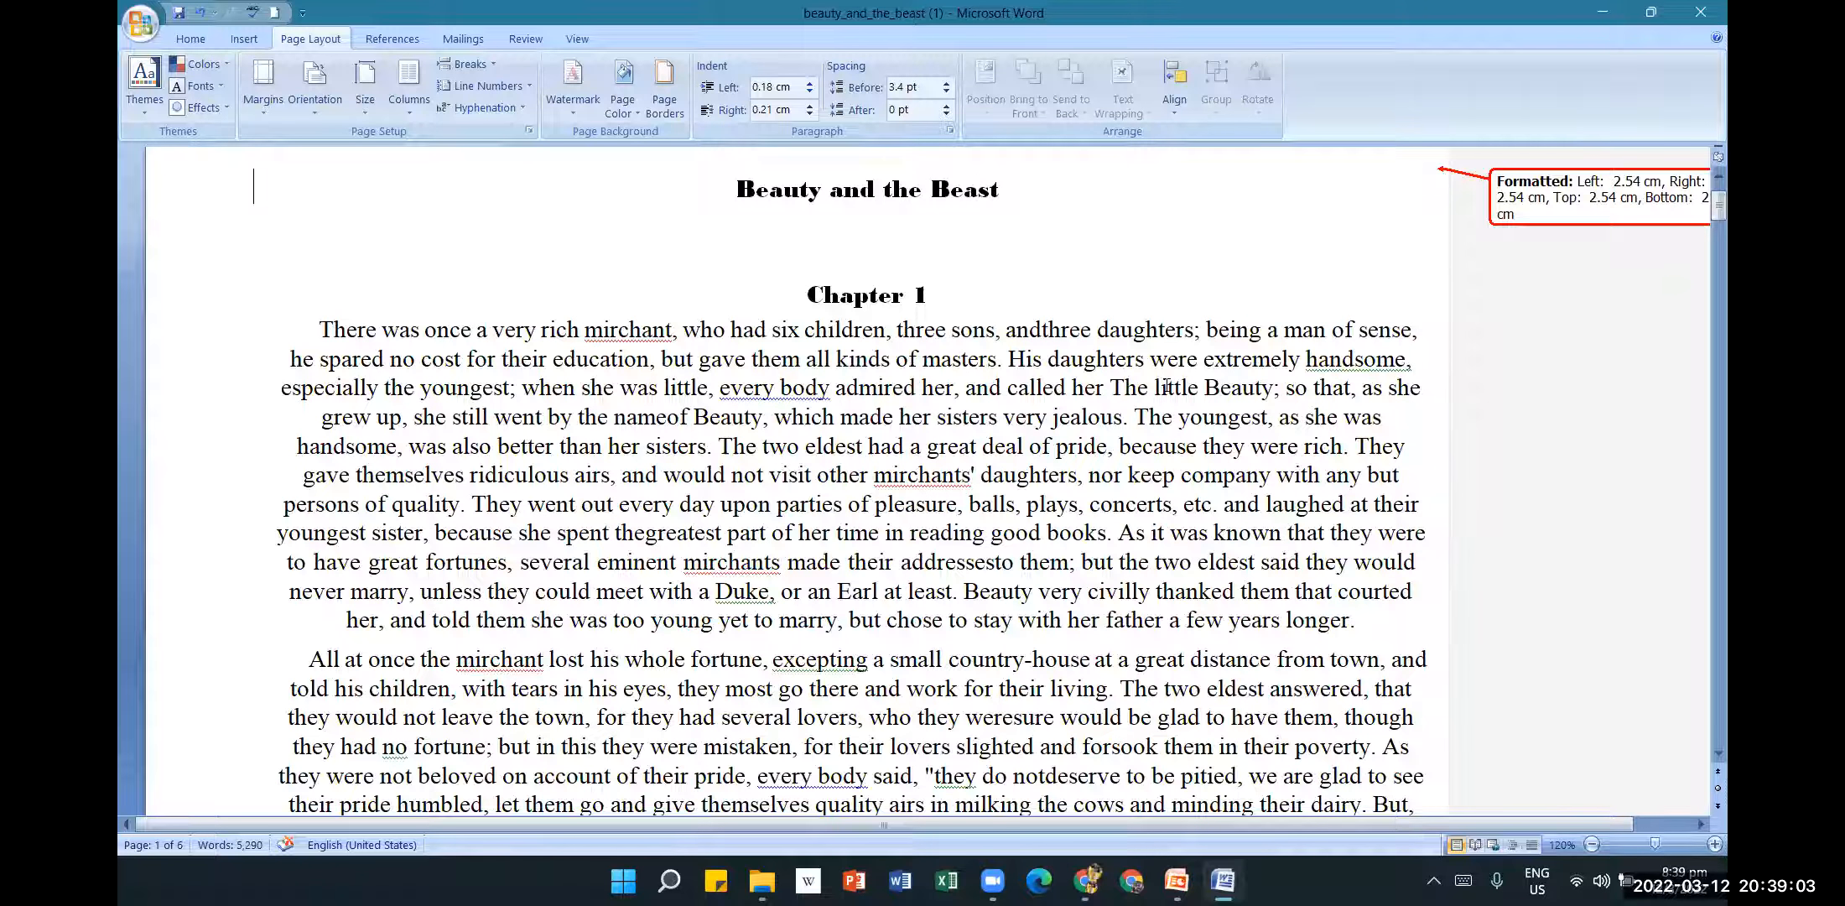
Check the Beauty and the Beast document in Print Preview, then return to editing.
mouse_move(1166, 386)
mouse_move(1420, 644)
mouse_move(1378, 537)
left_click(193, 39)
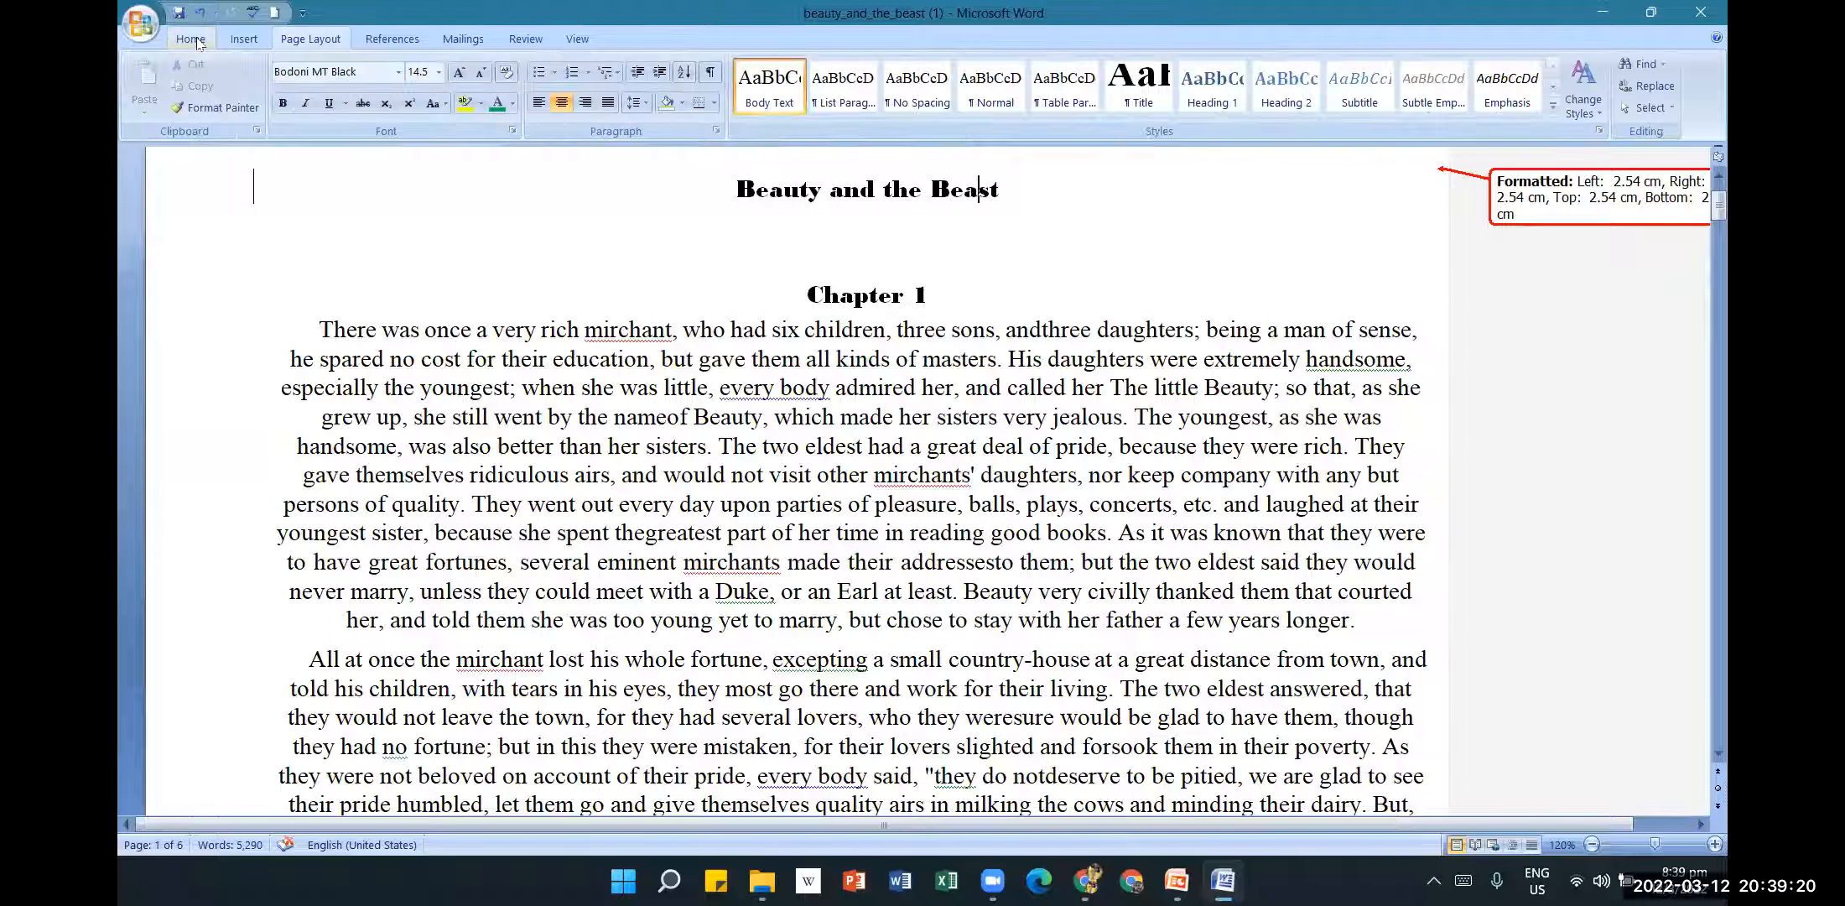
left_click(141, 21)
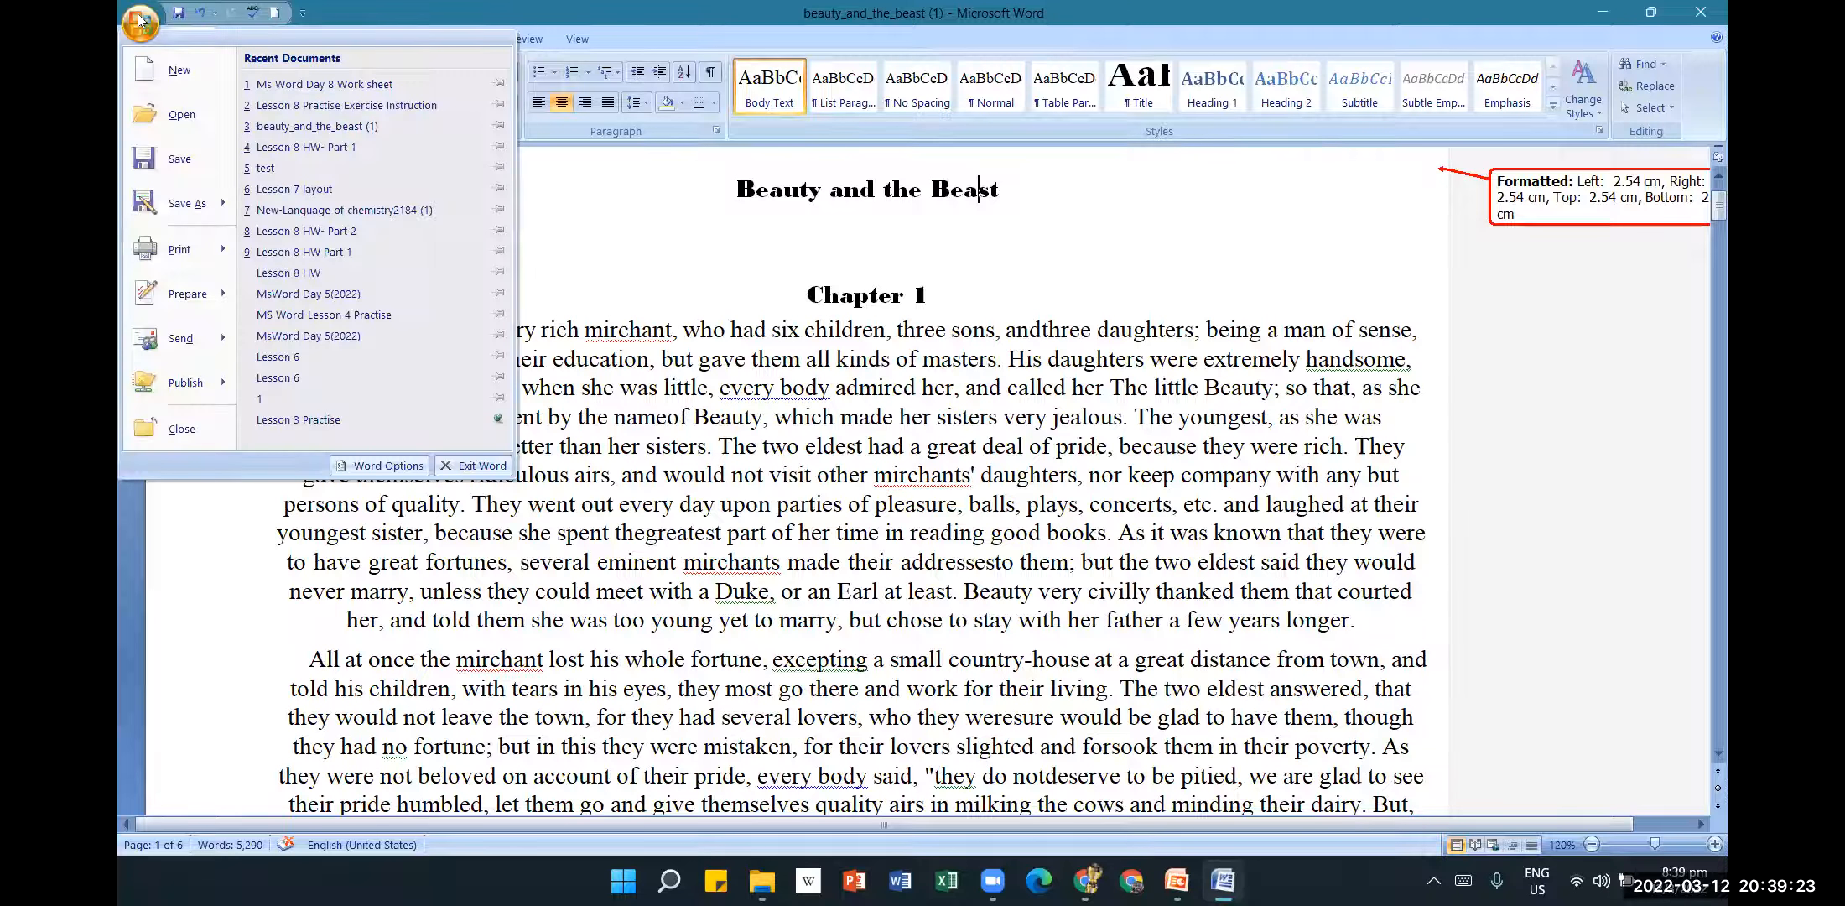
left_click(216, 249)
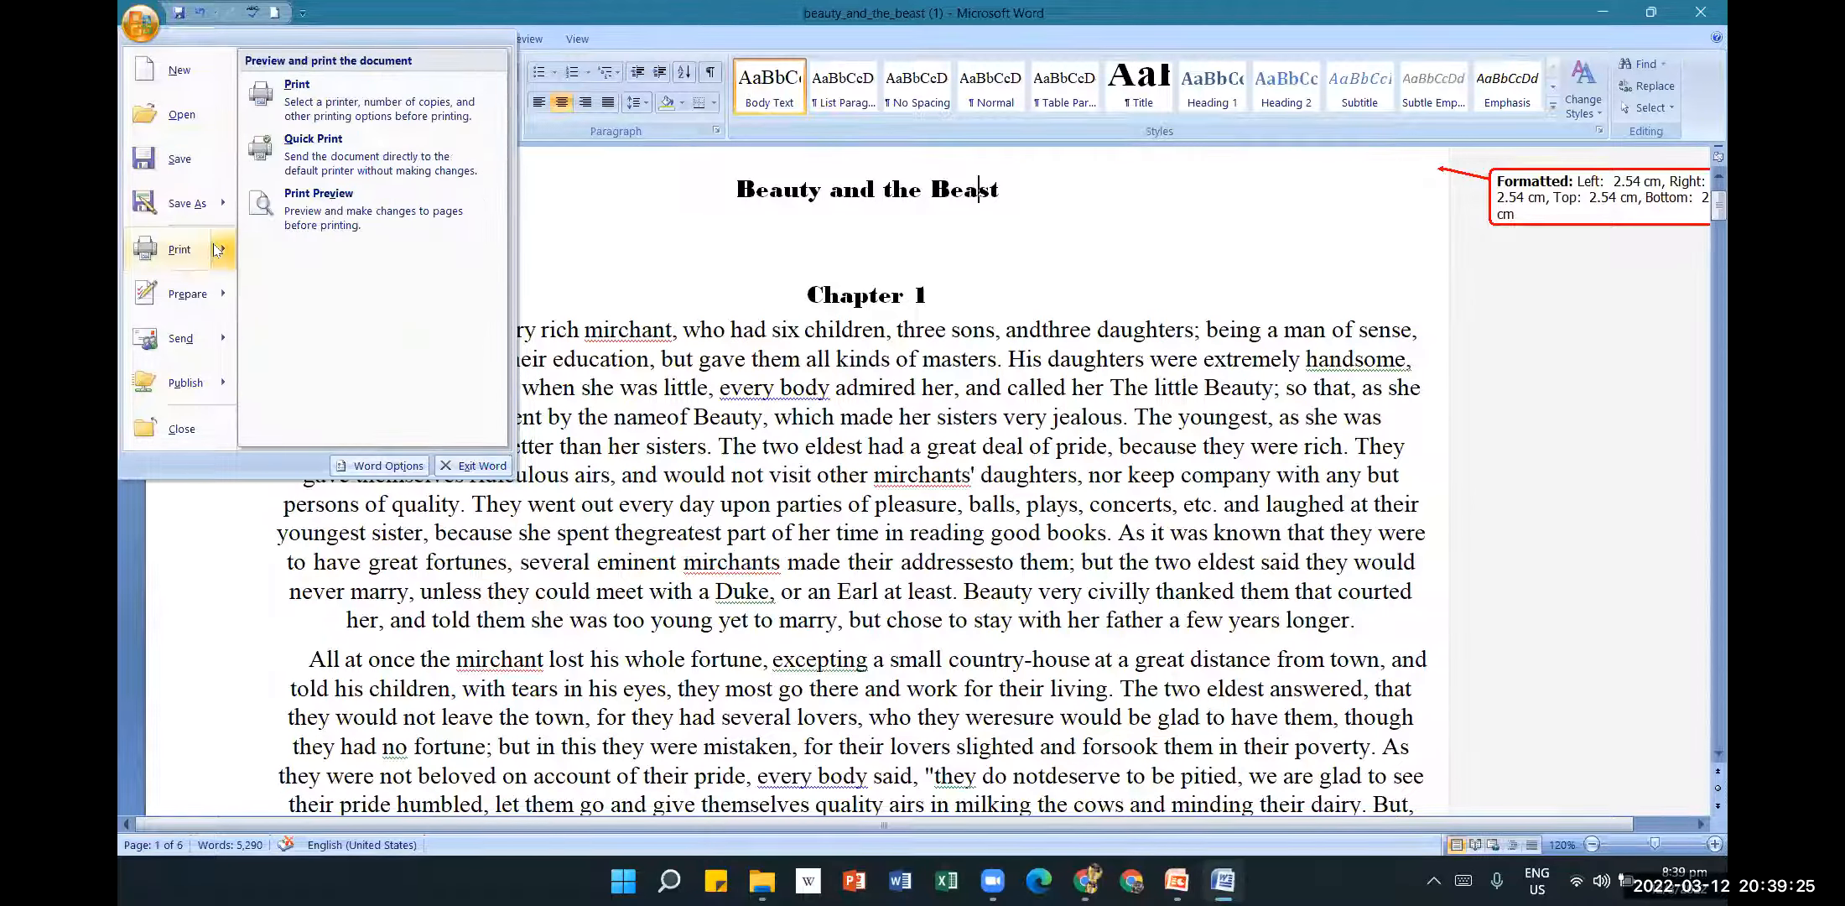
left_click(342, 216)
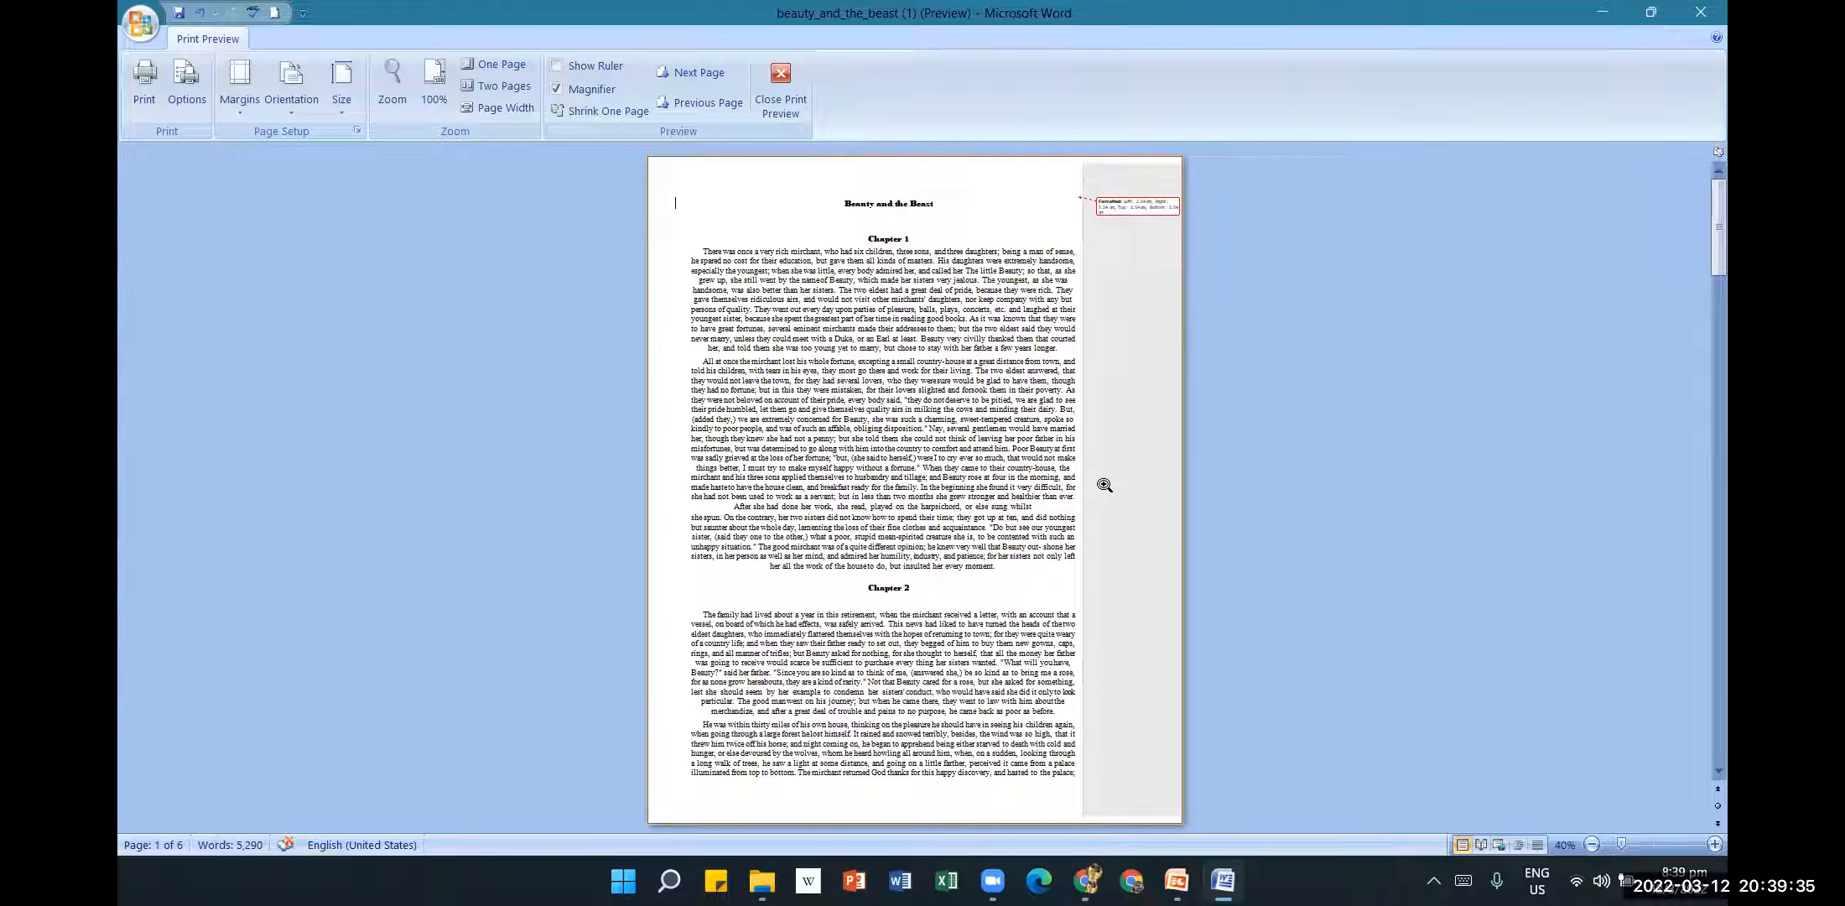
left_click(780, 88)
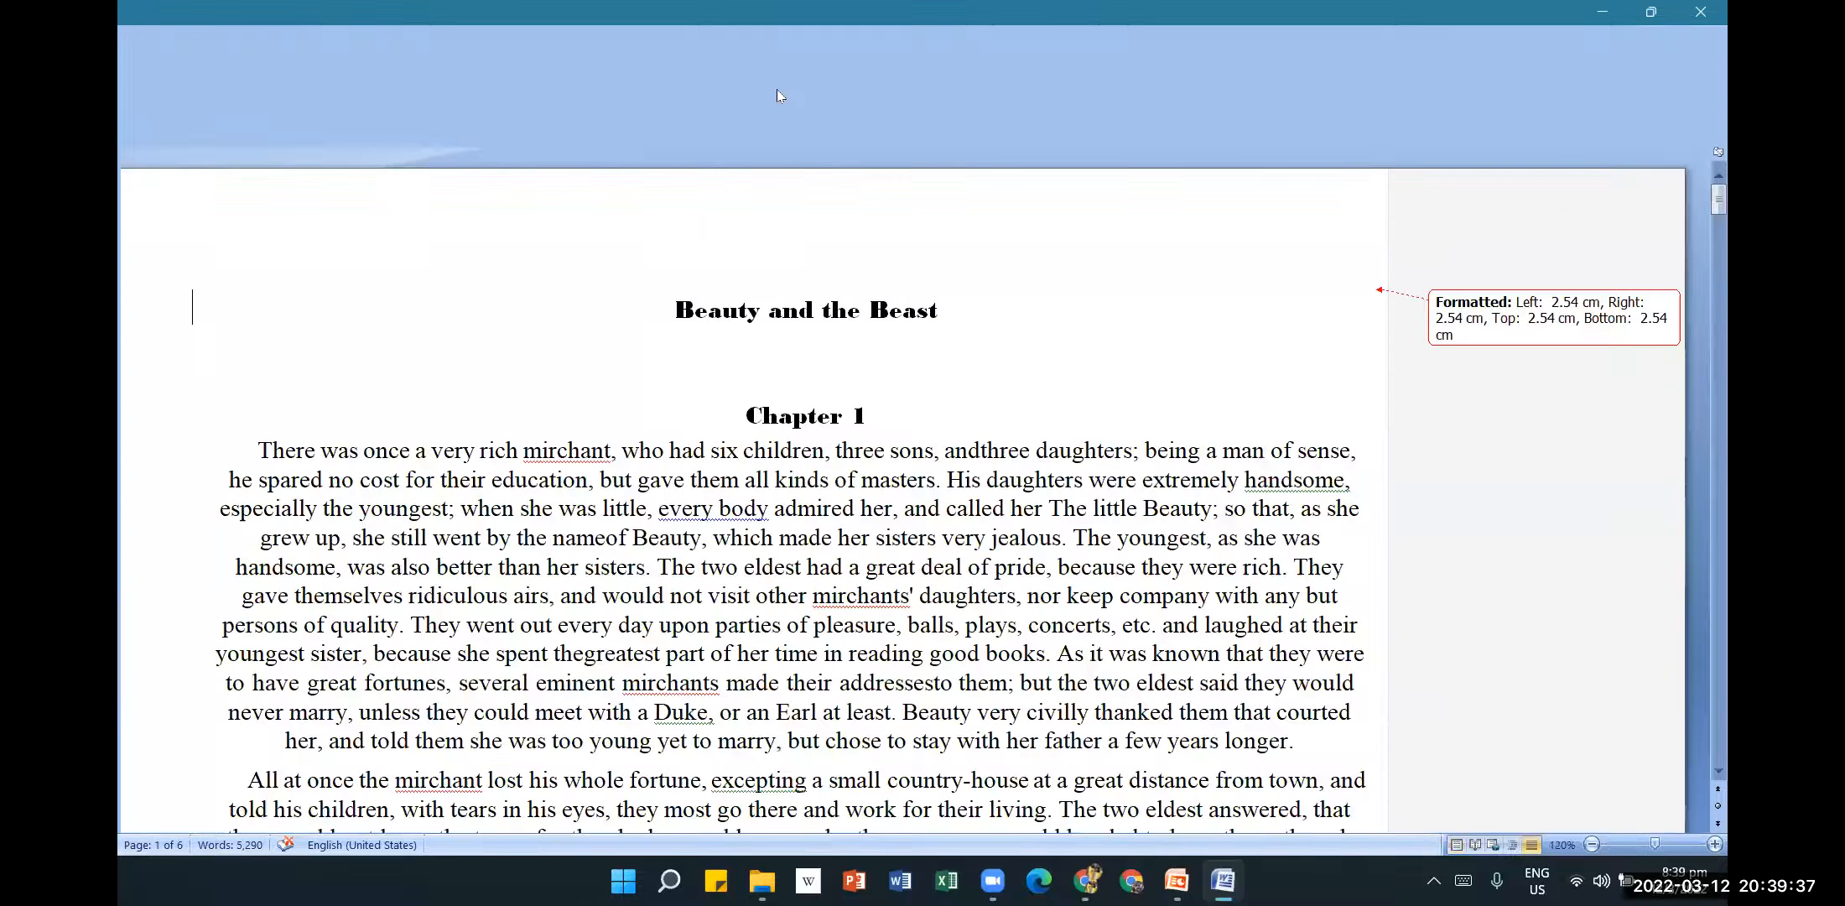
Turn off Track Changes and set Display for Review to Final to hide the markup.
left_click(526, 40)
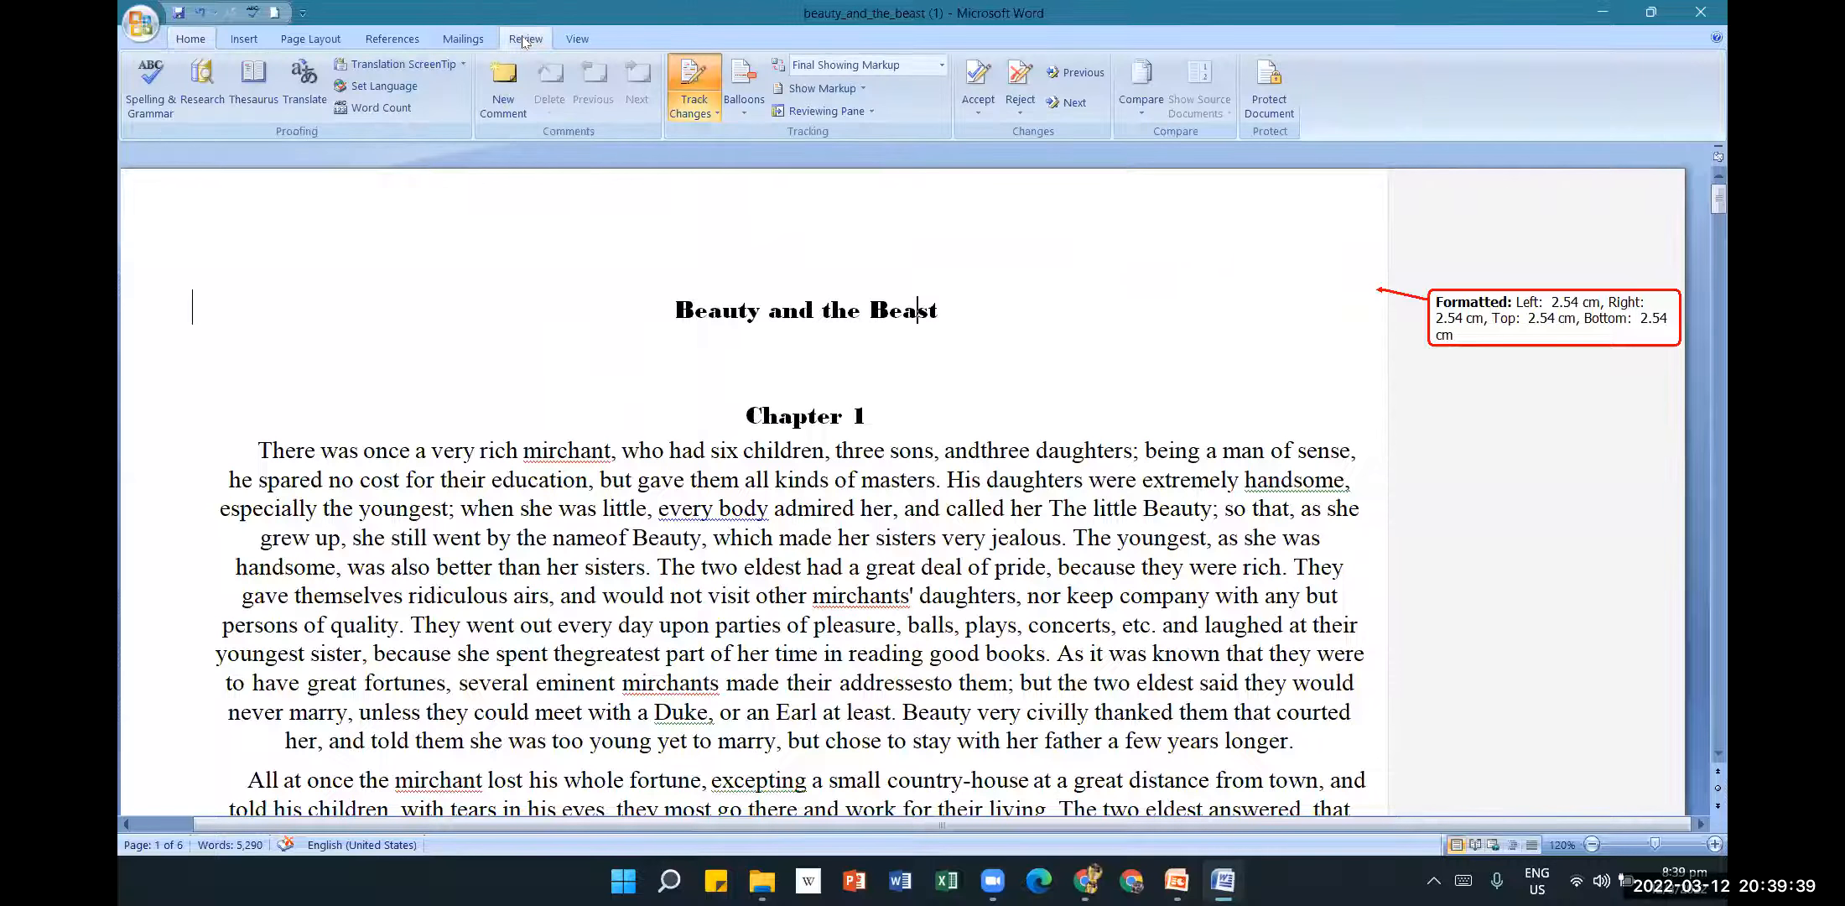
left_click(1540, 327)
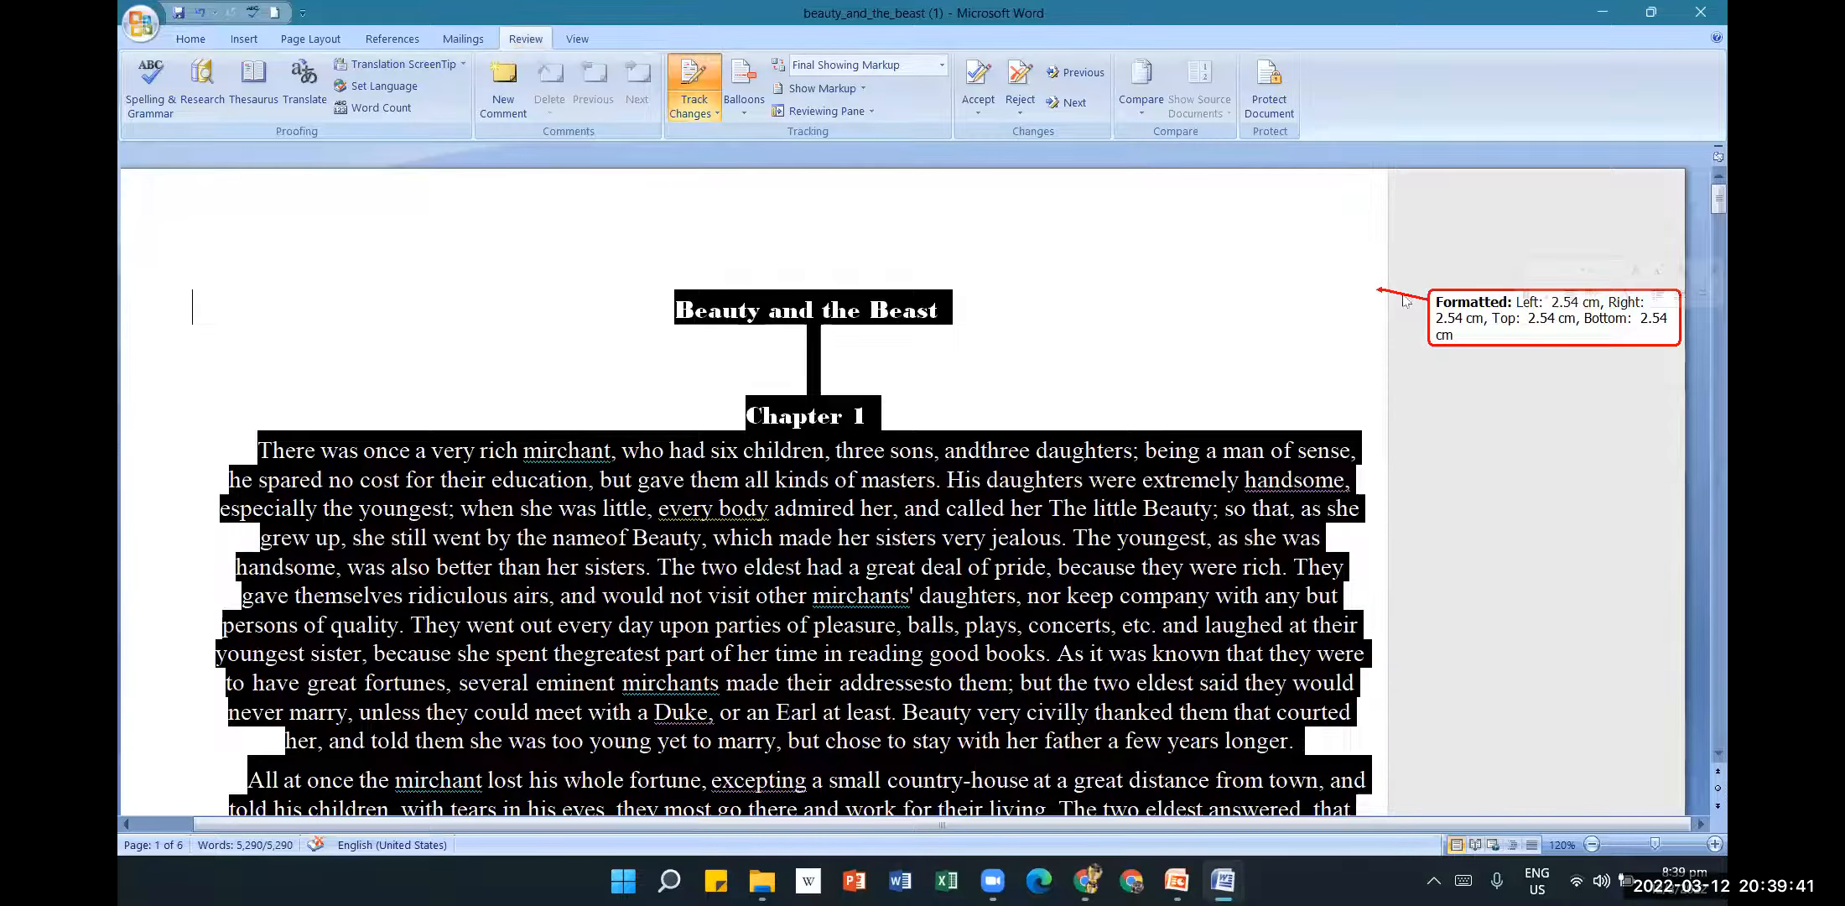
left_click(713, 108)
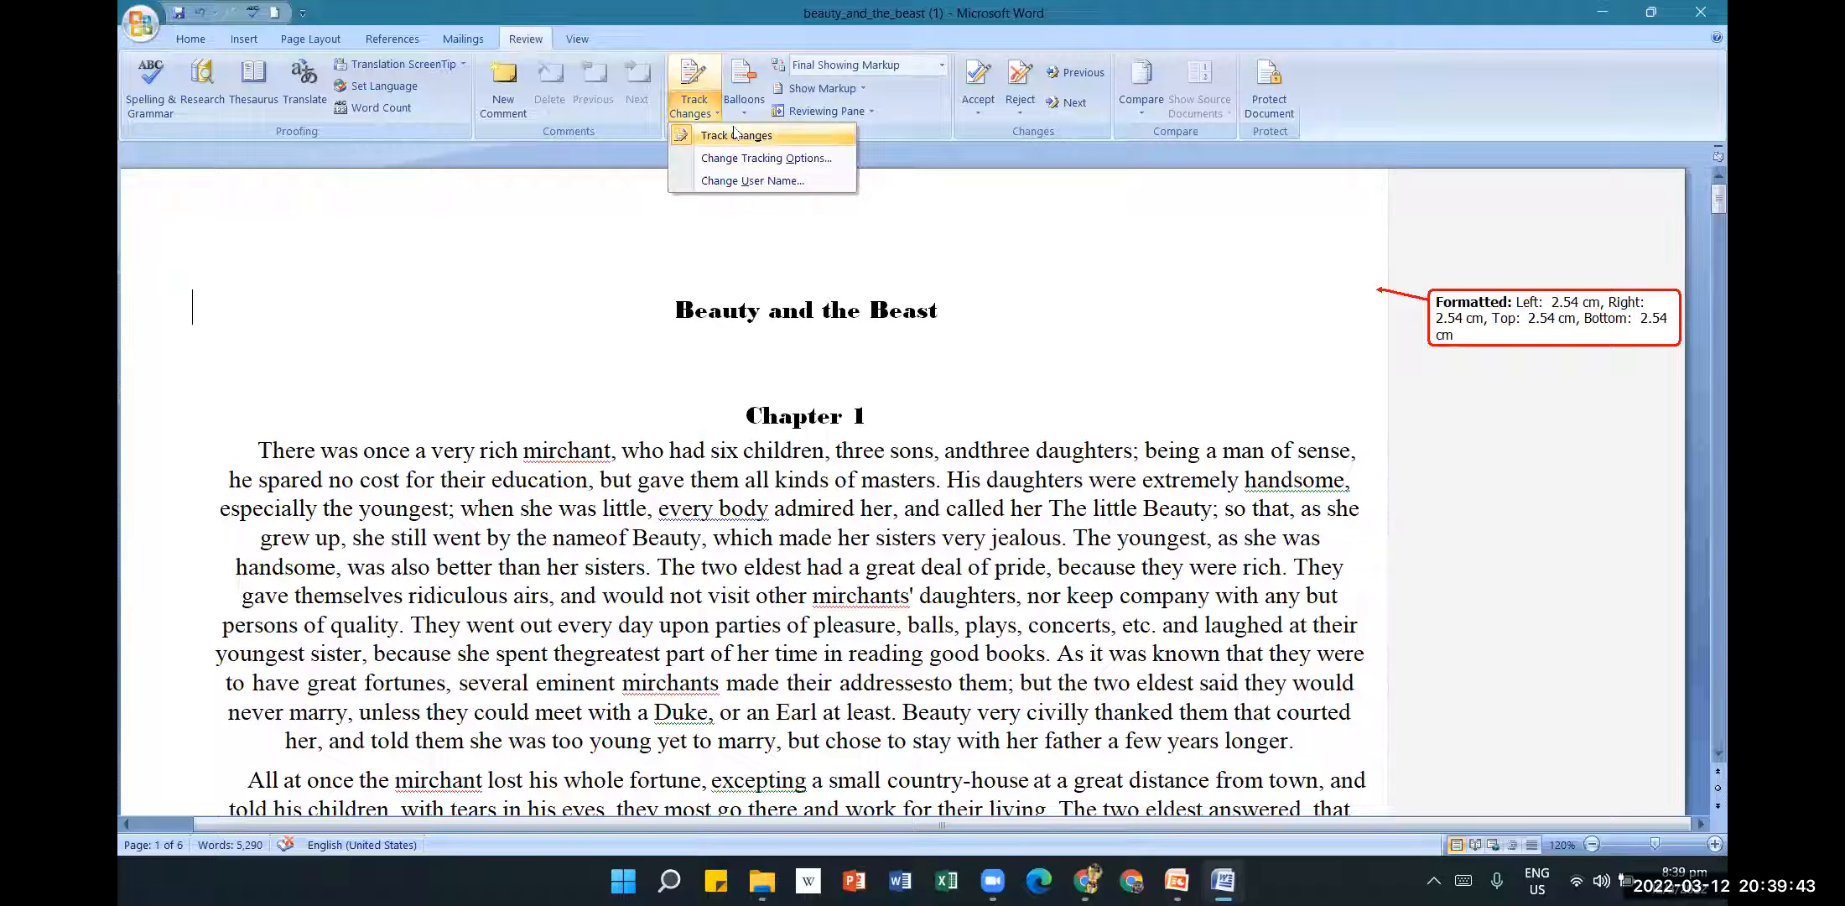
left_click(803, 133)
left_click(880, 64)
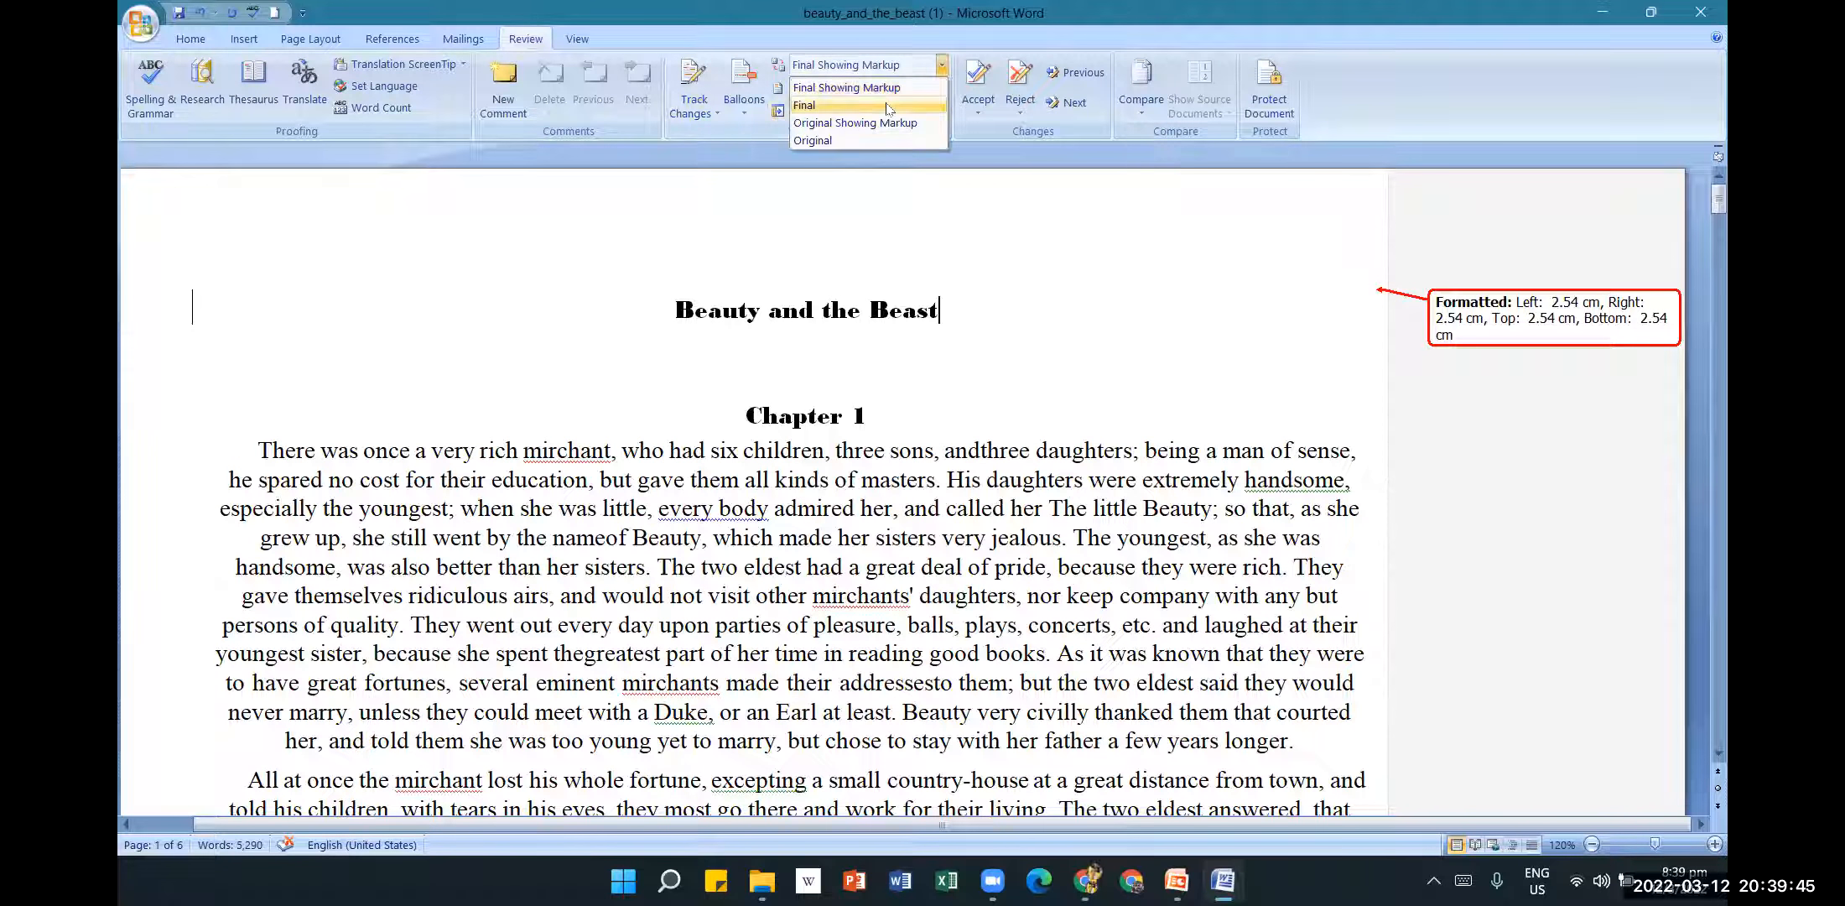
left_click(814, 101)
left_click(140, 22)
Show the final document in Print Preview as whole pages.
mouse_move(223, 249)
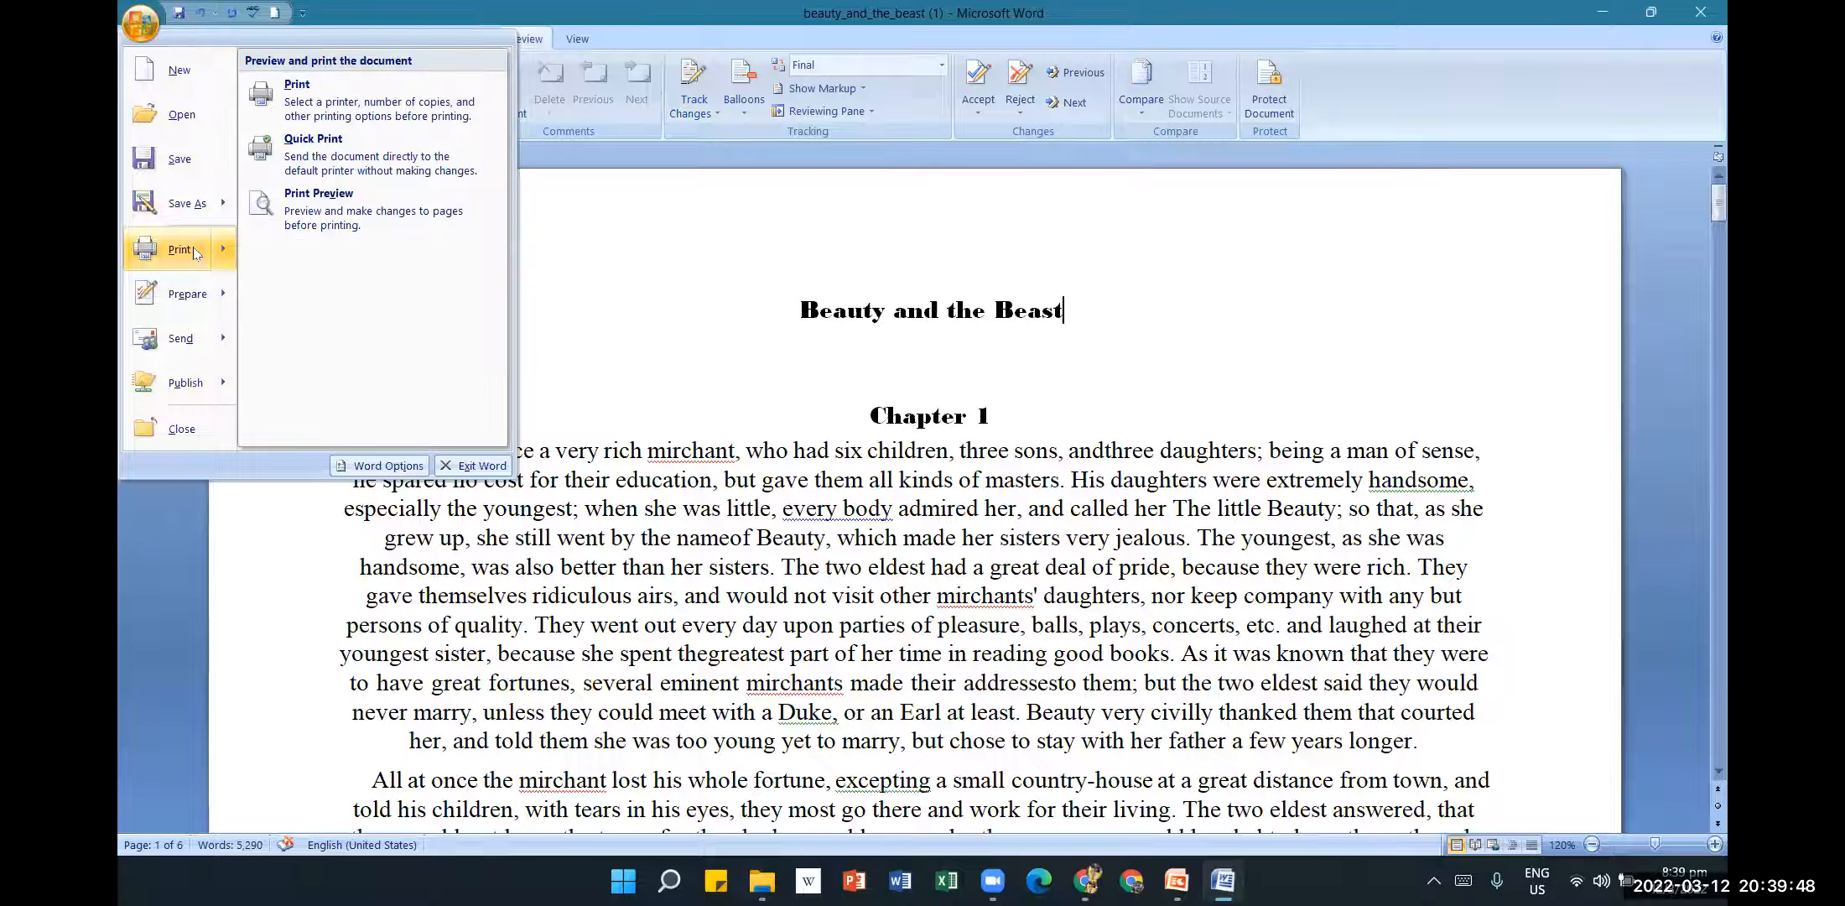
left_click(359, 213)
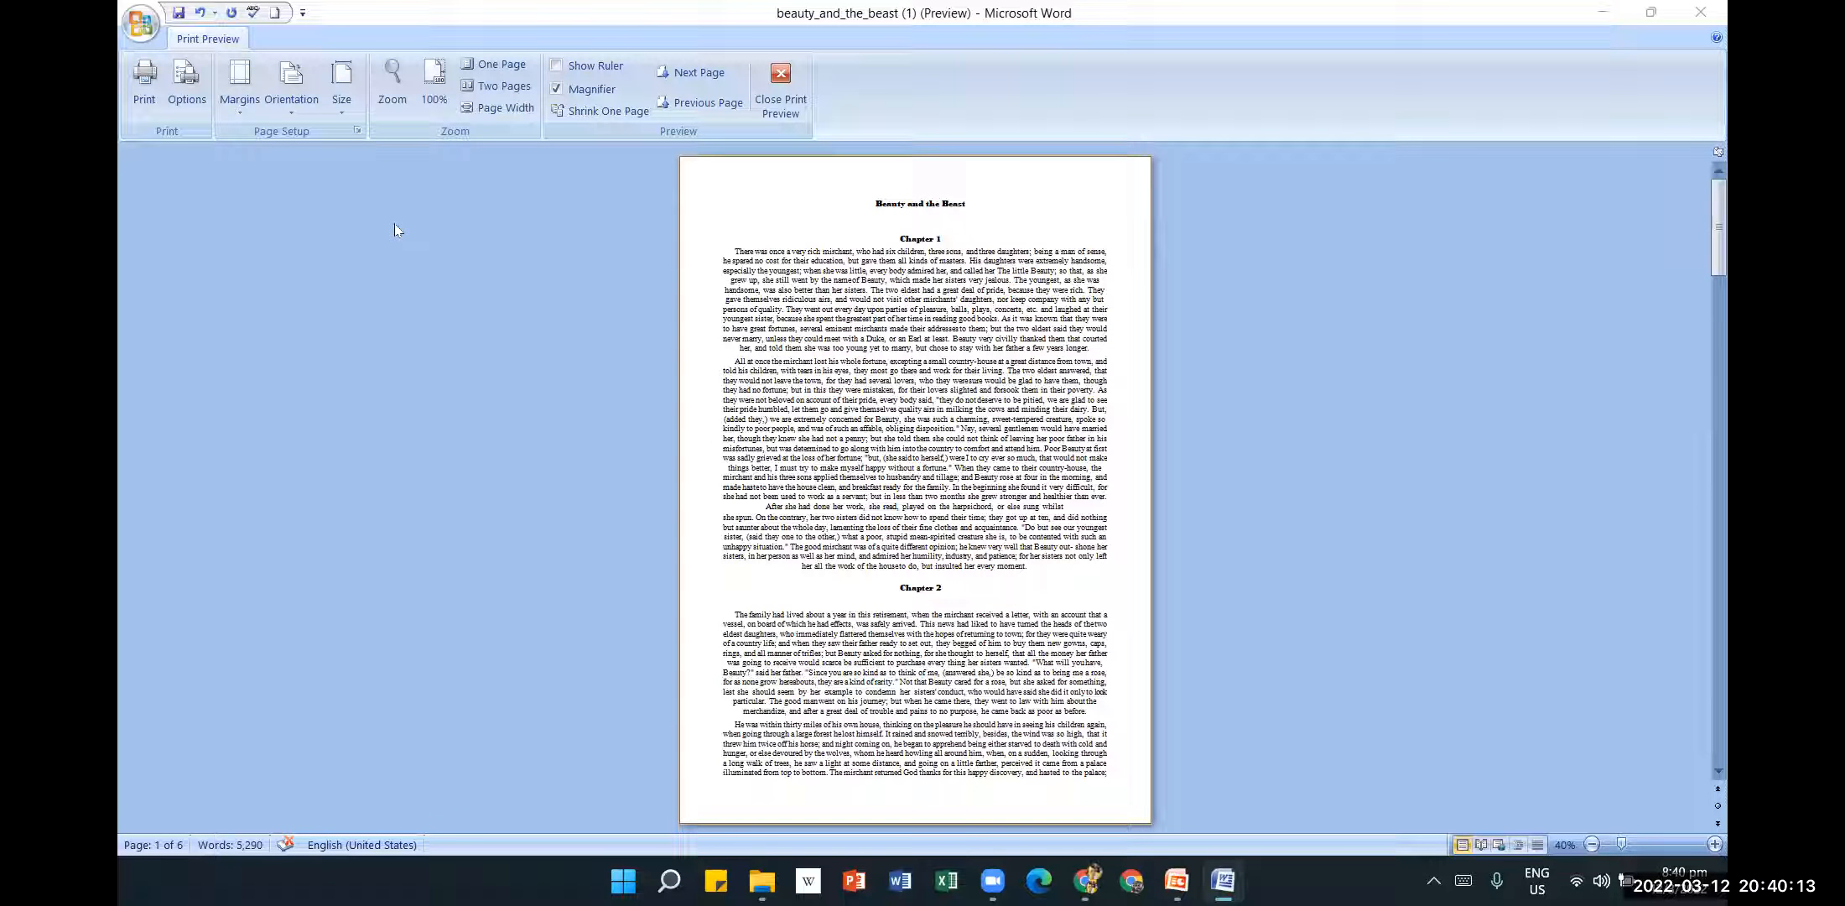
Try the Narrow, Moderate and Normal margin presets on the pages.
left_click(239, 99)
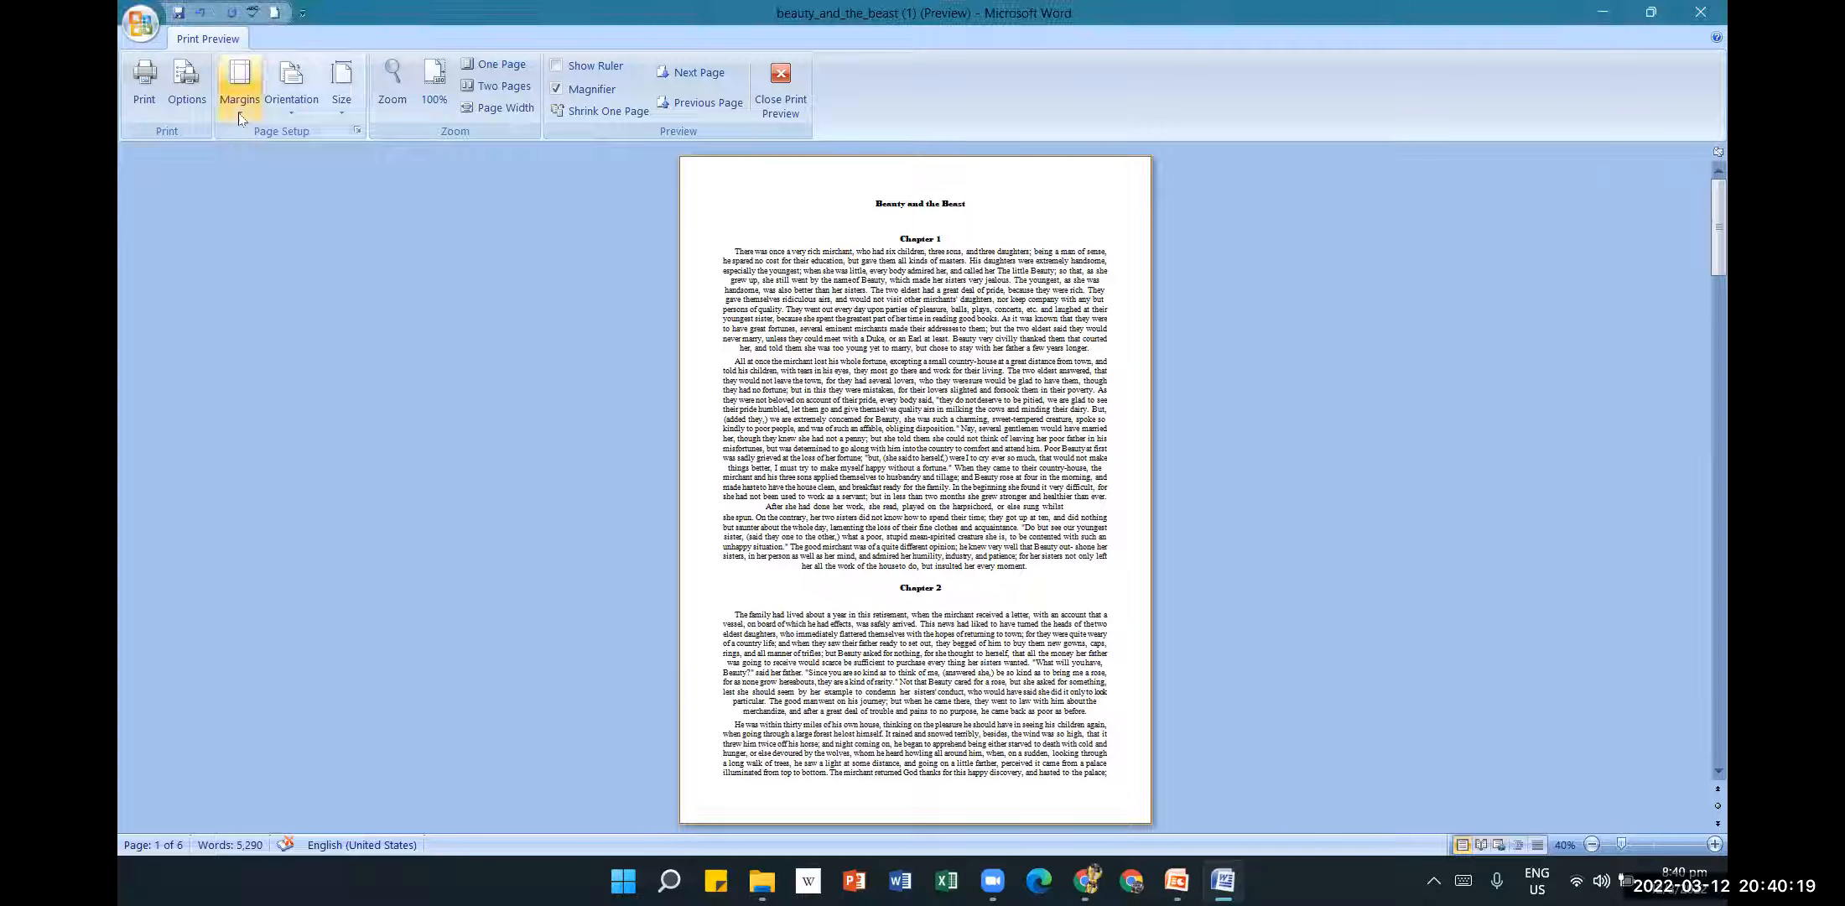
left_click(269, 285)
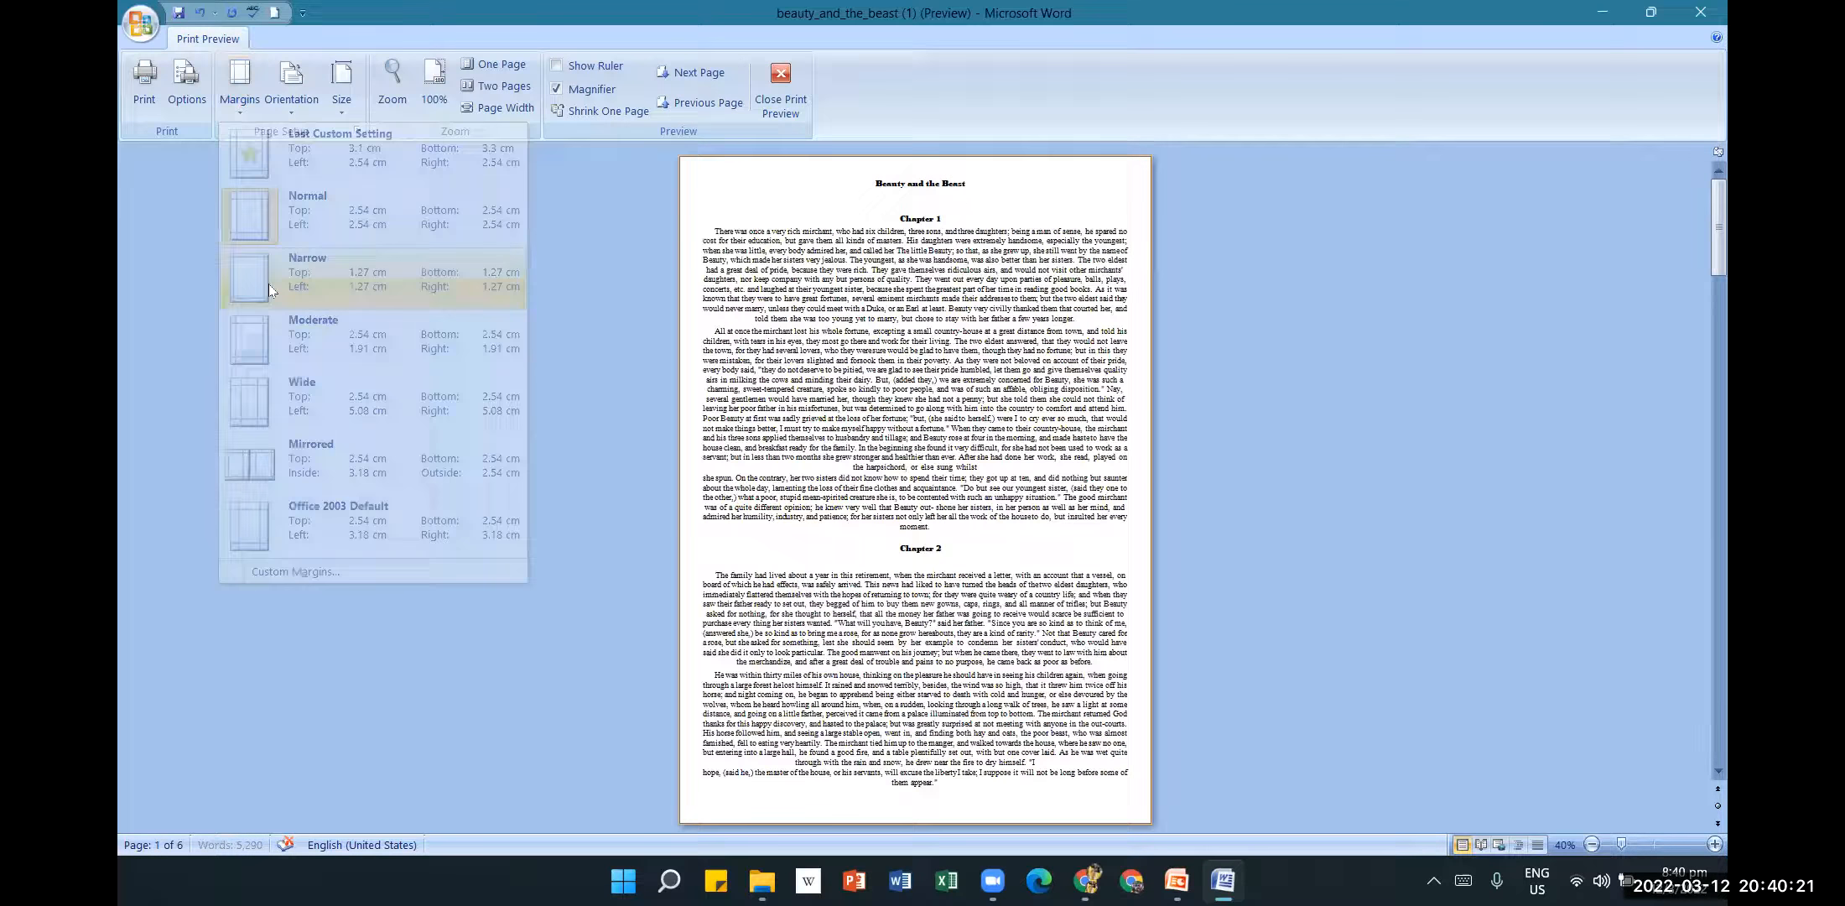
left_click(237, 113)
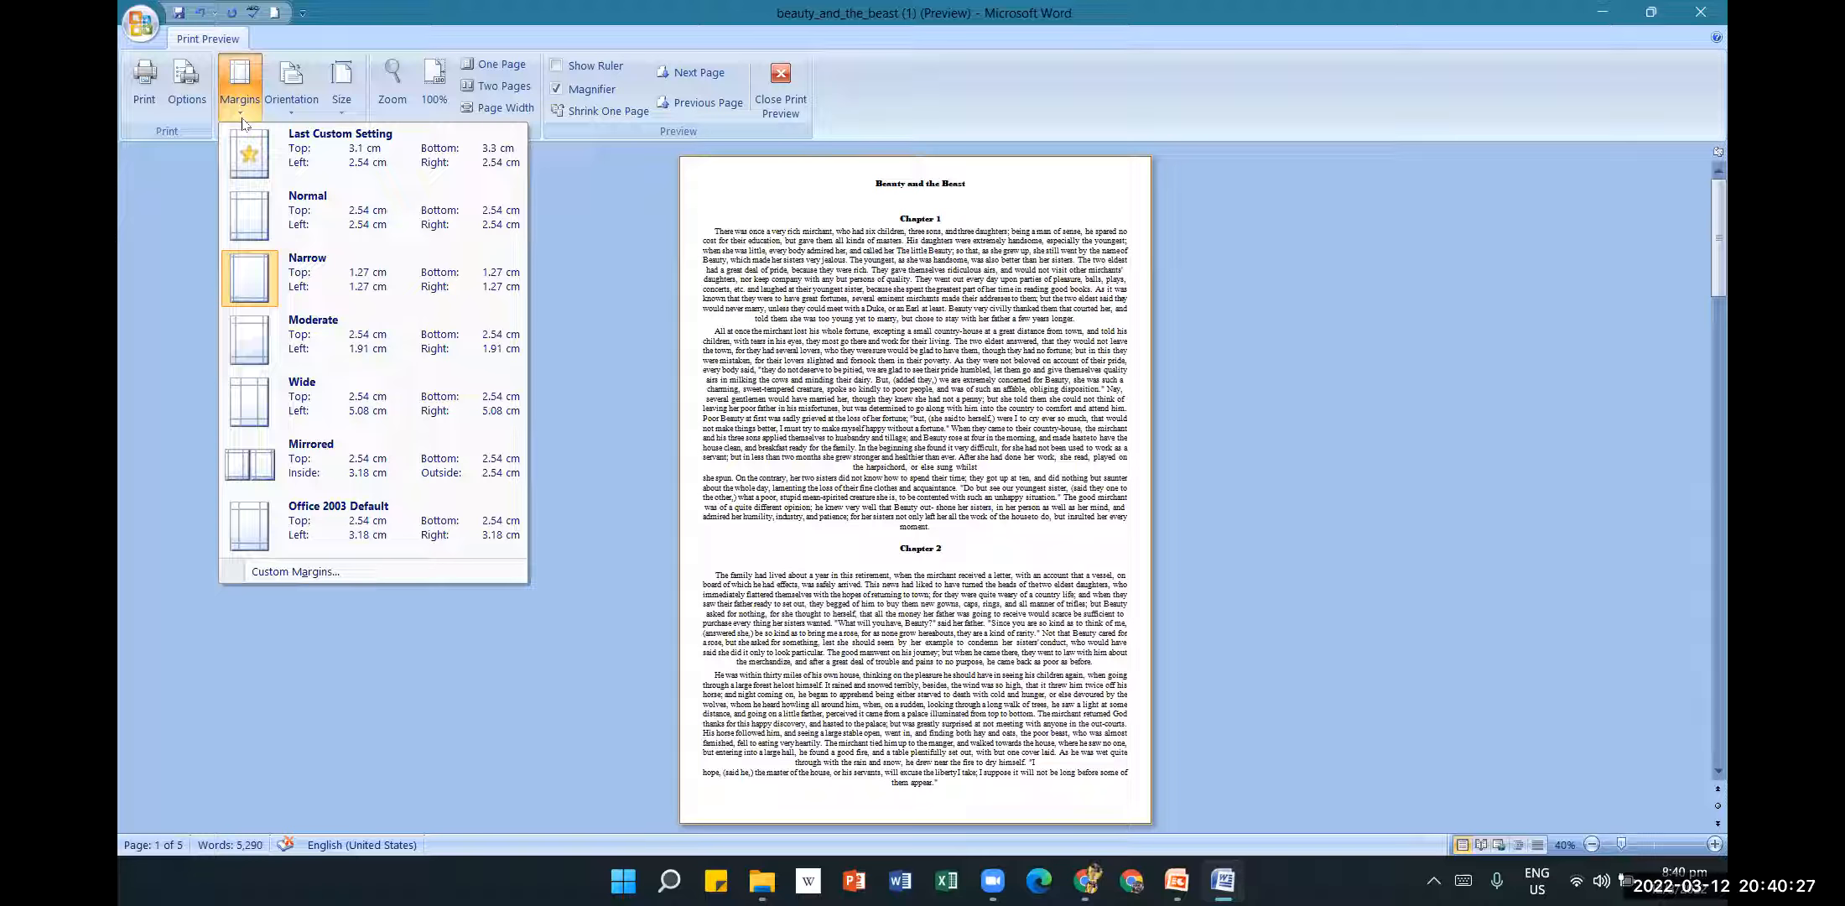
left_click(258, 355)
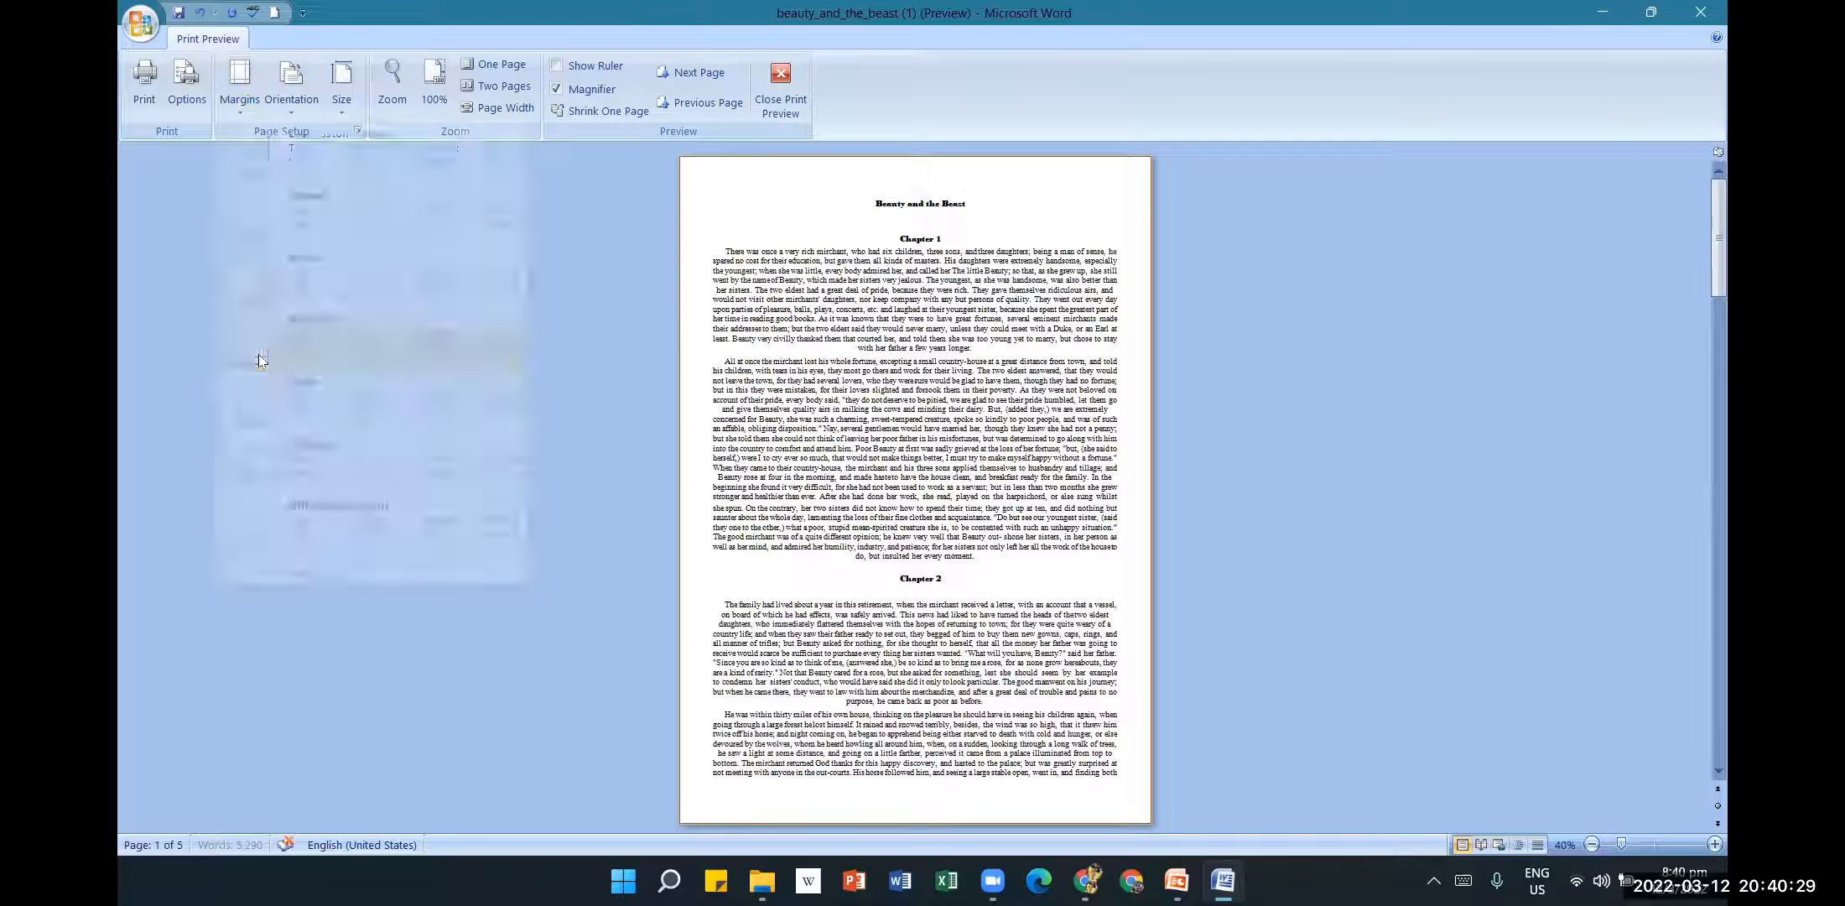
left_click(238, 99)
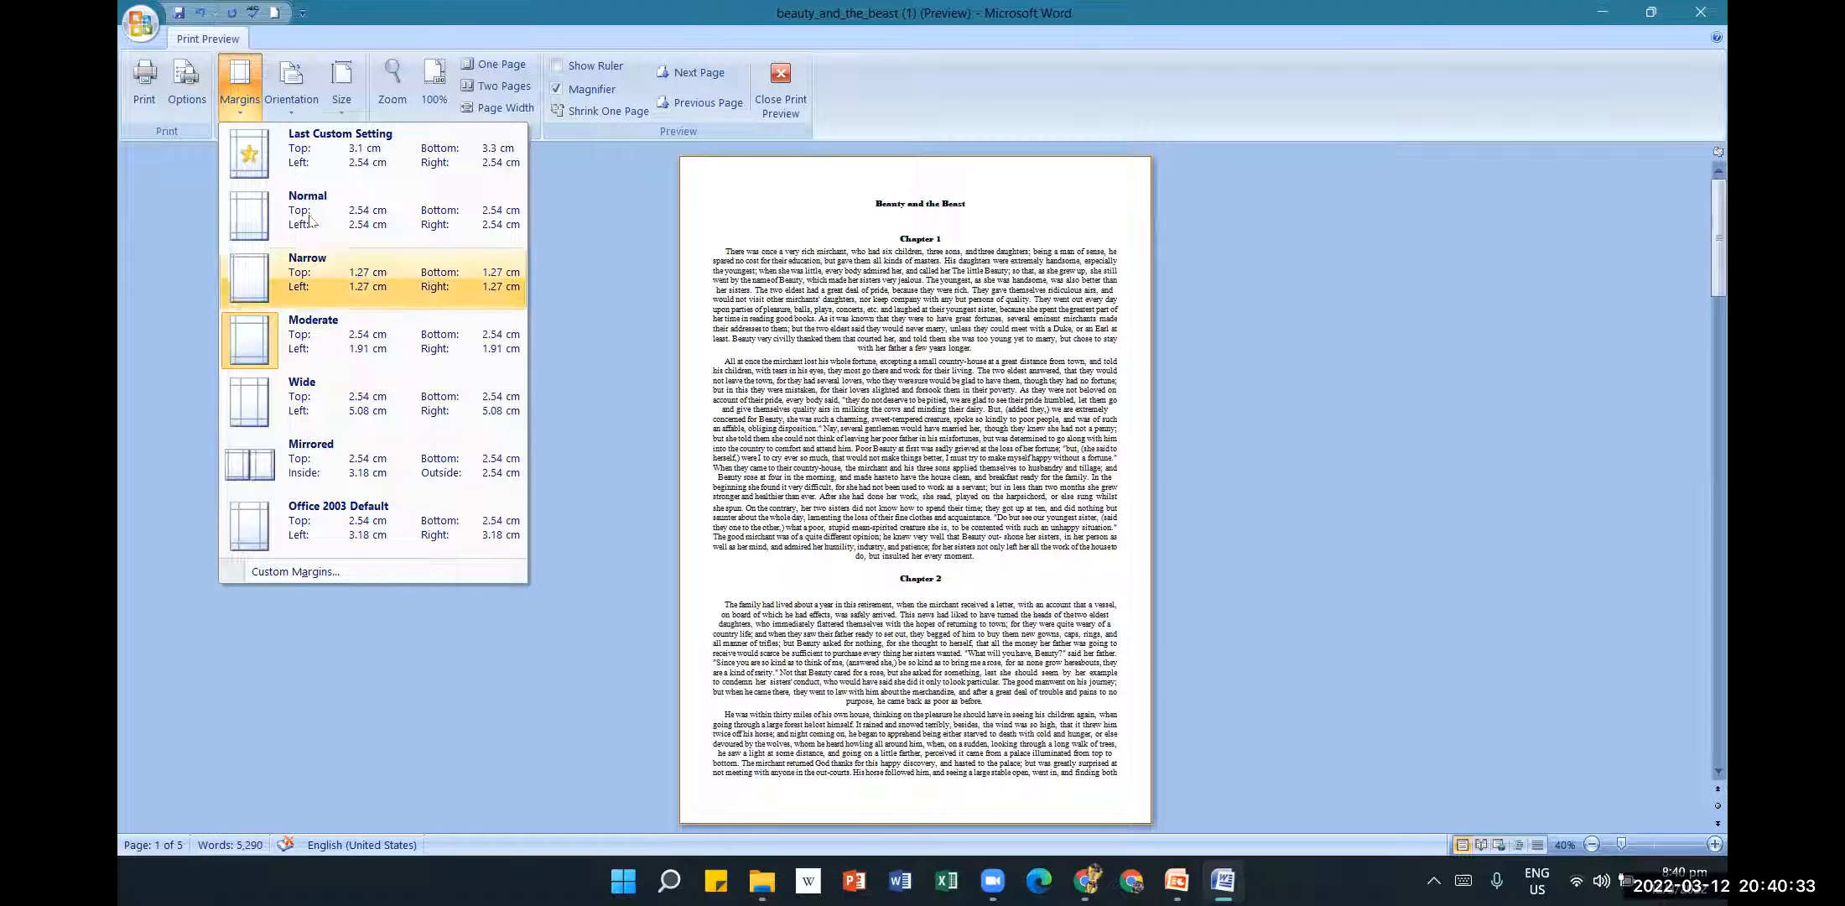
left_click(259, 206)
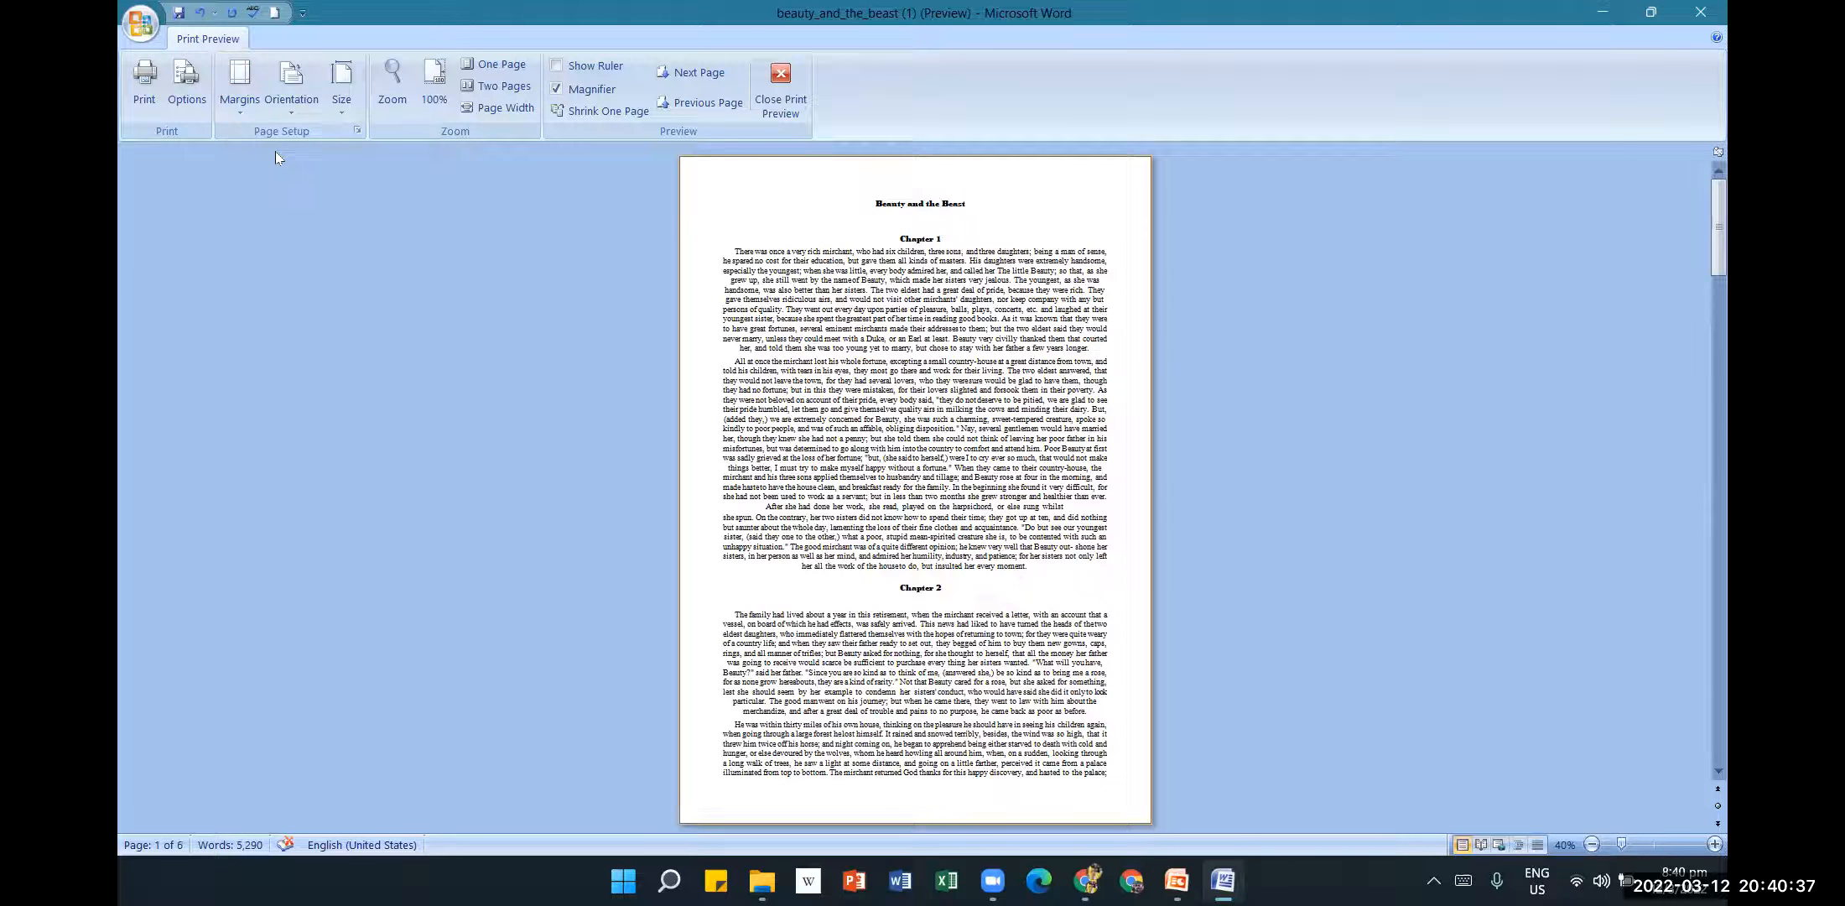
Settle on Narrow 1.27 cm margins so the story fits on 5 pages.
left_click(241, 107)
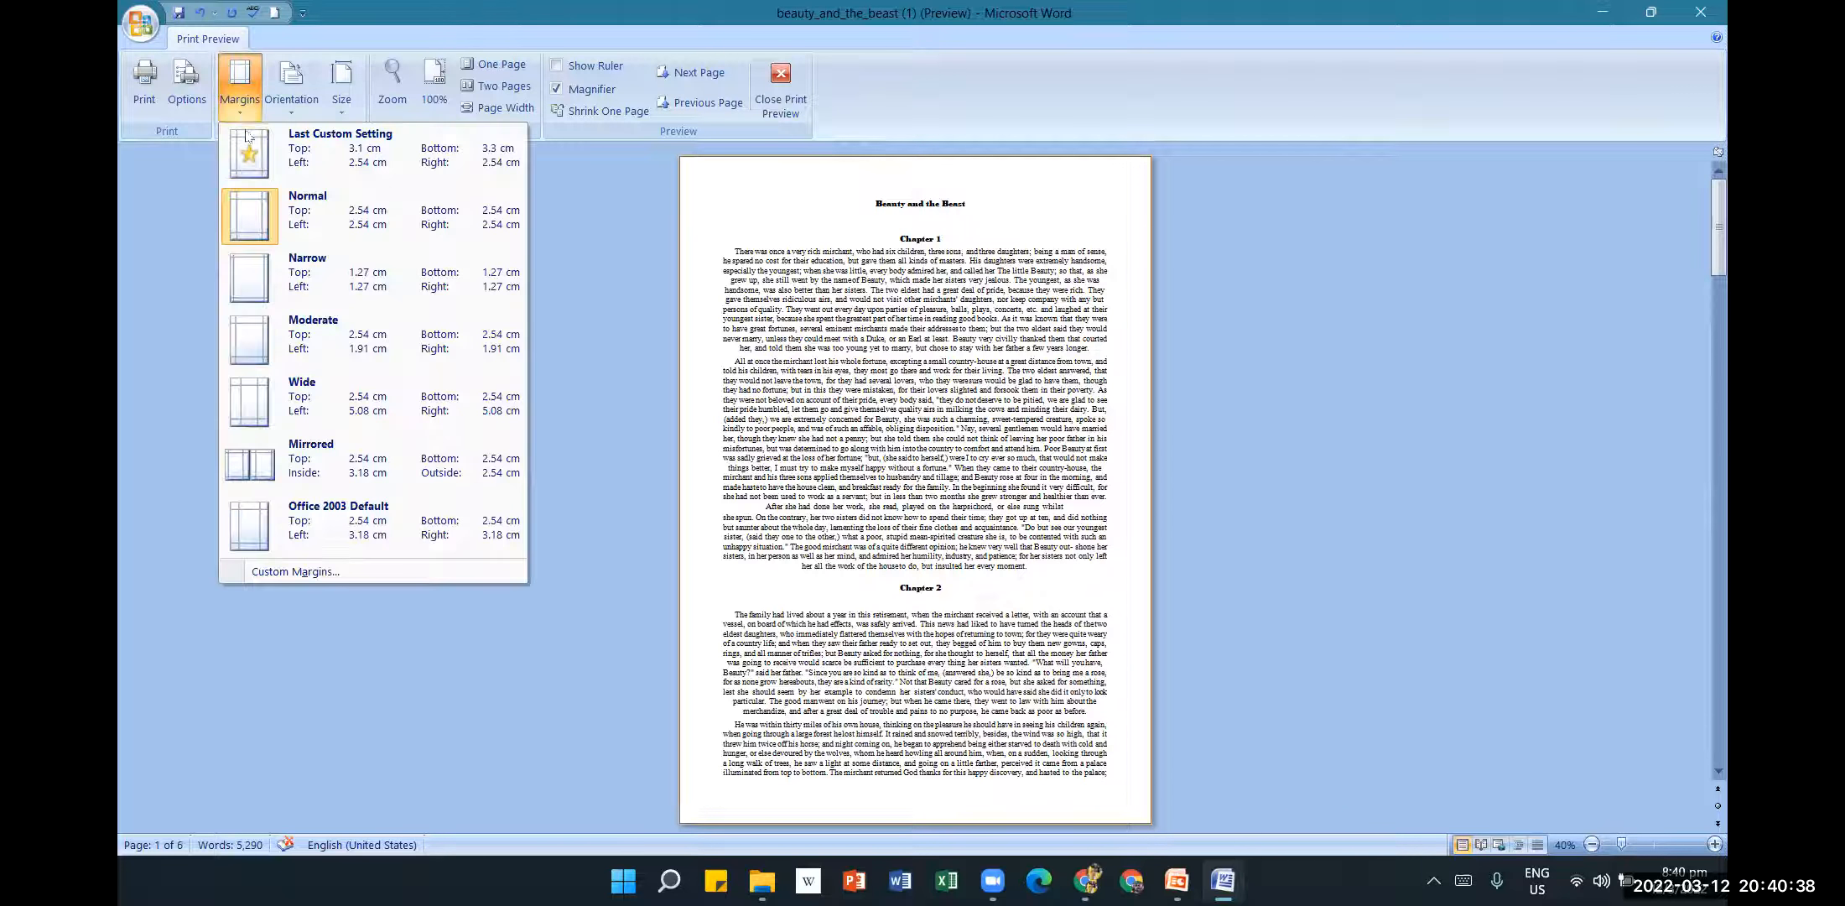
left_click(299, 276)
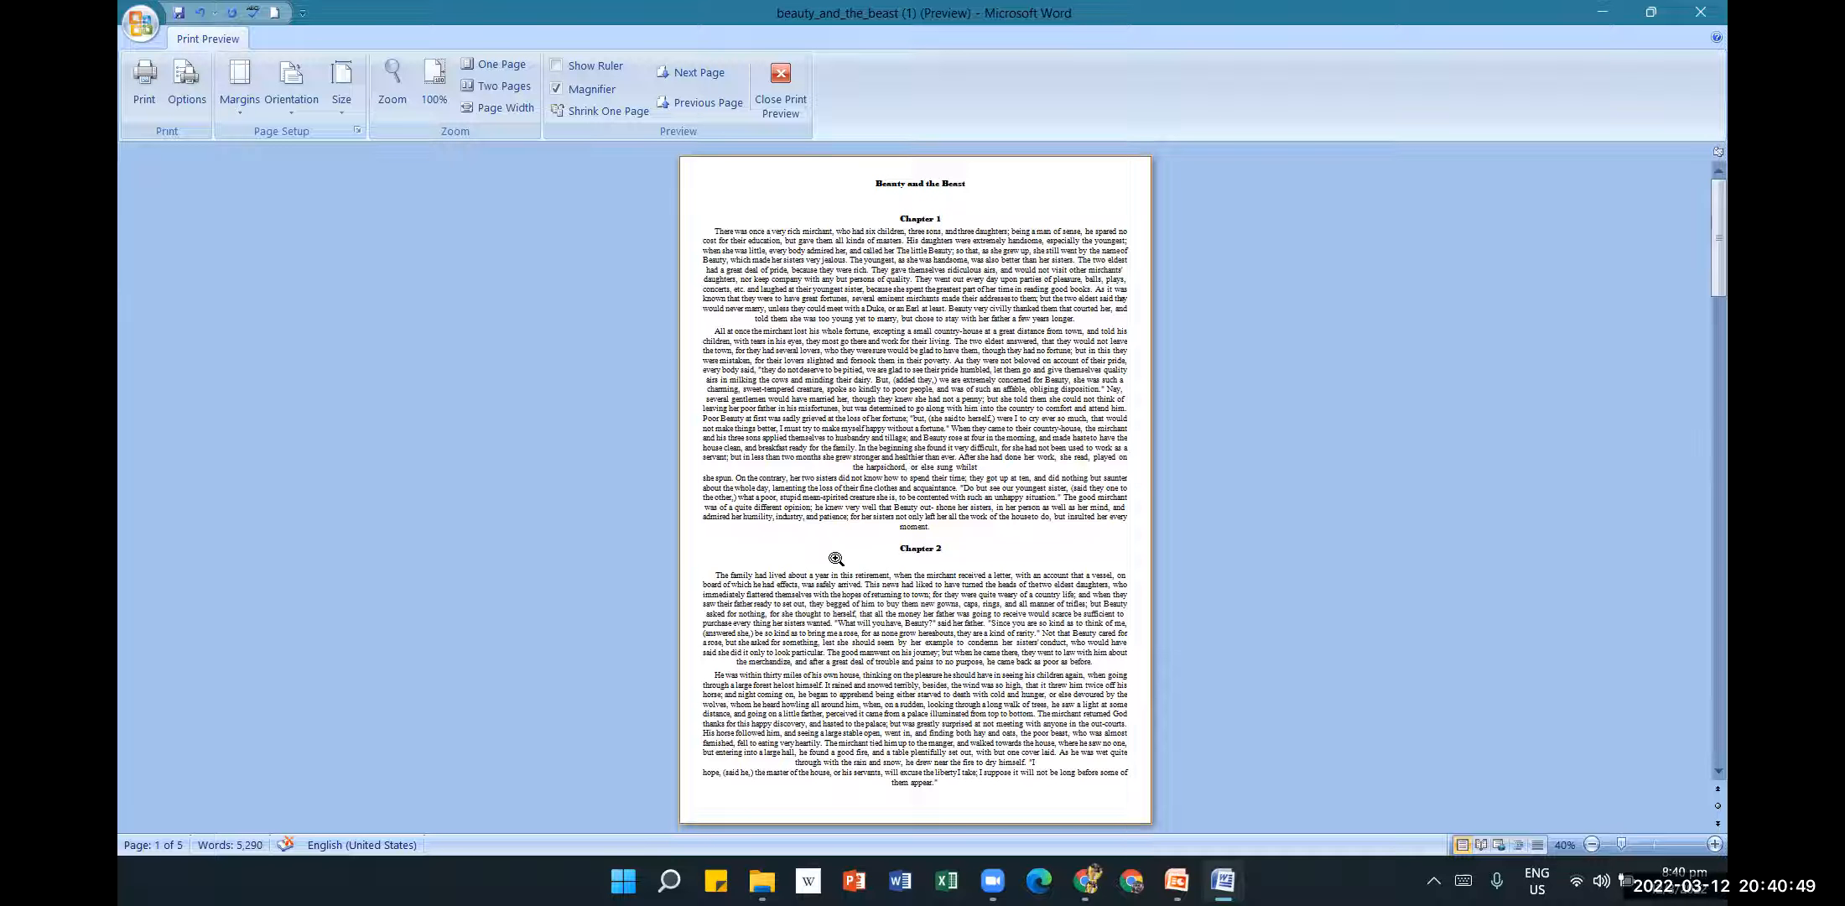
scroll(825, 547, "down", 3)
scroll(825, 547, "up", 5)
left_click(248, 117)
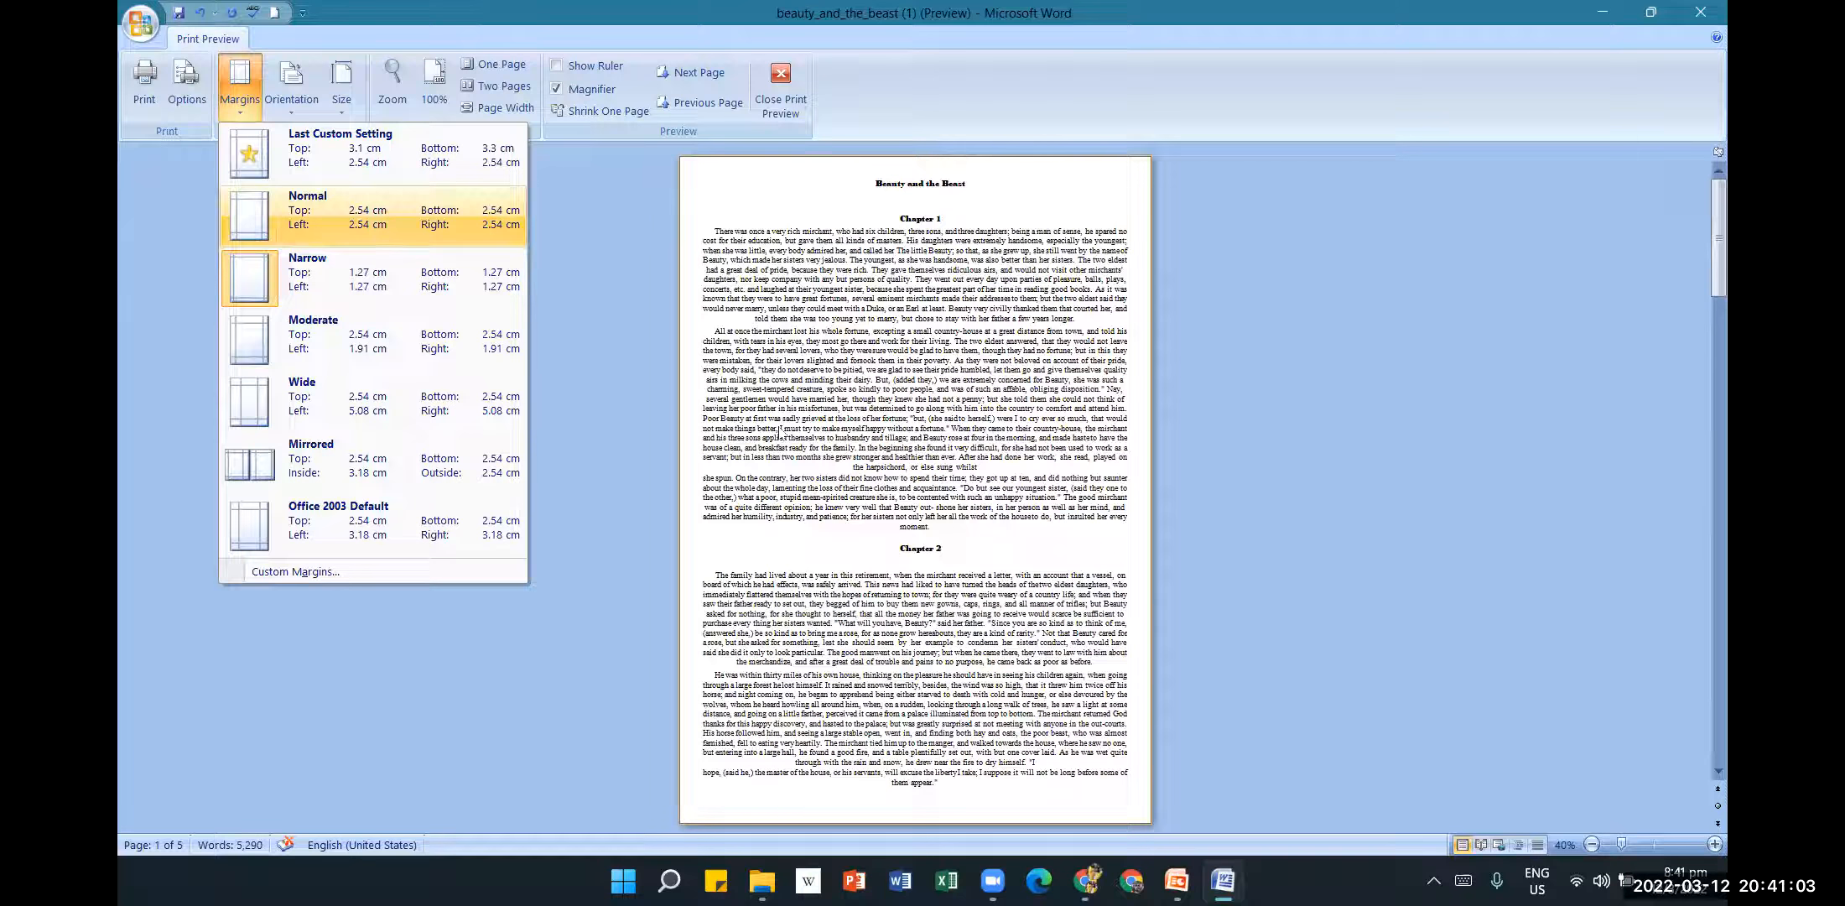
left_click(1411, 443)
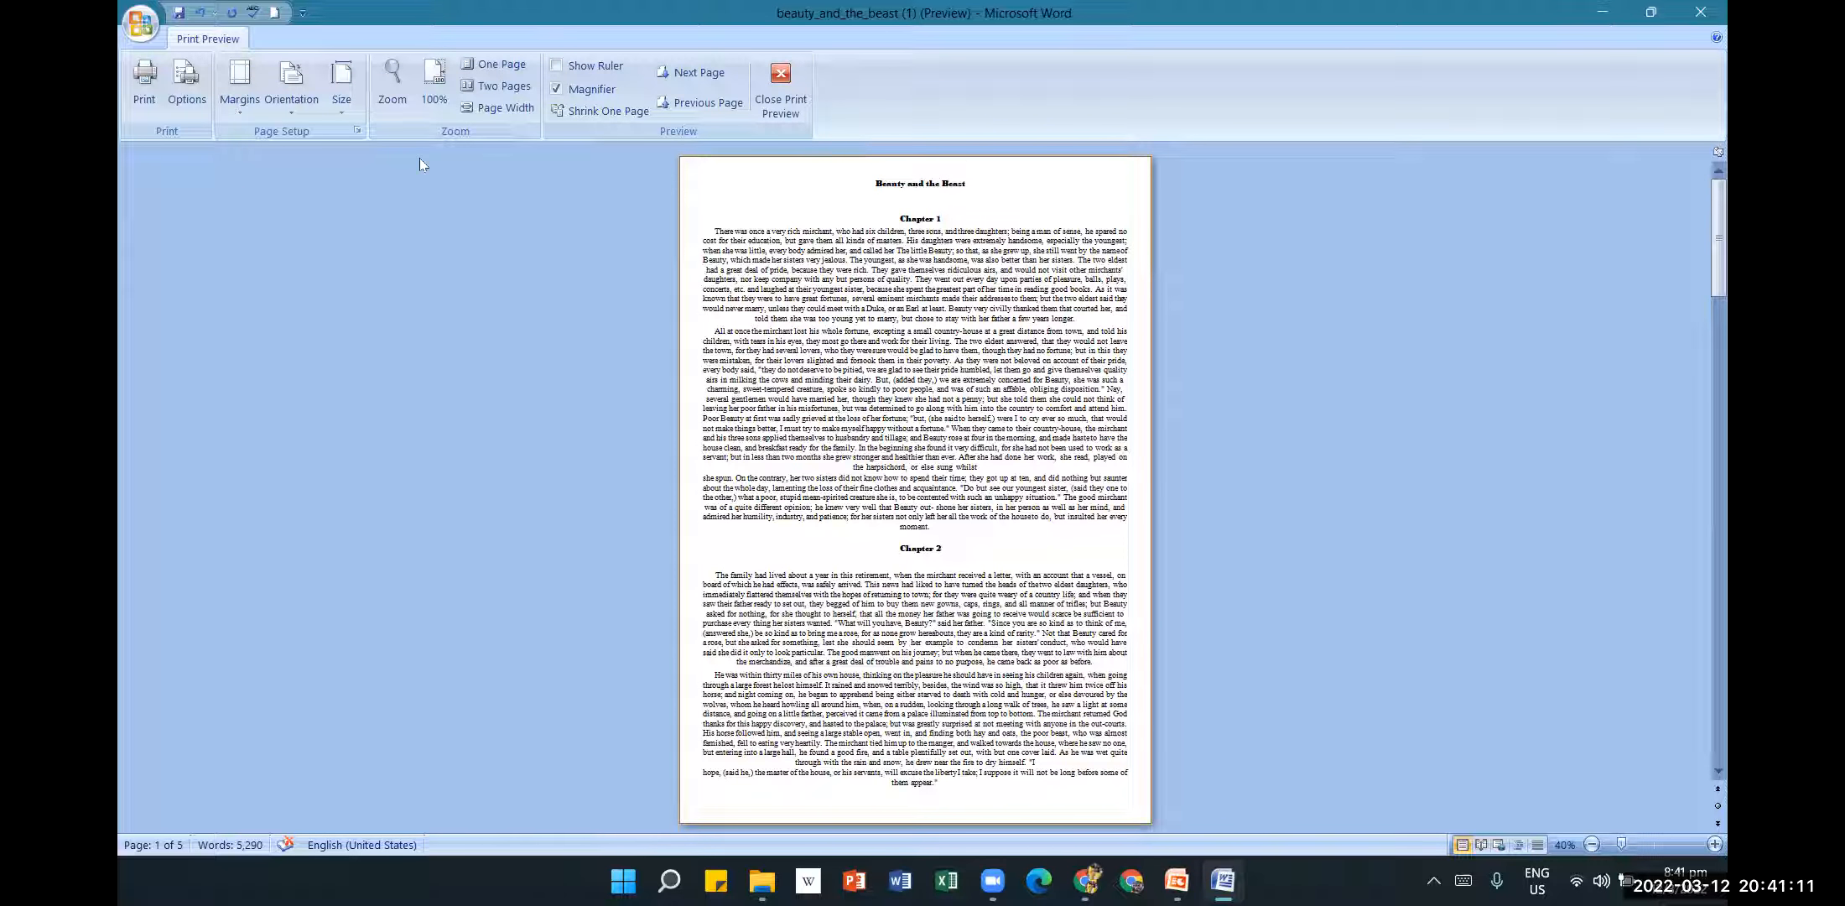
Close Print Preview and justify the story text from Chapter 1 to the end.
left_click(778, 94)
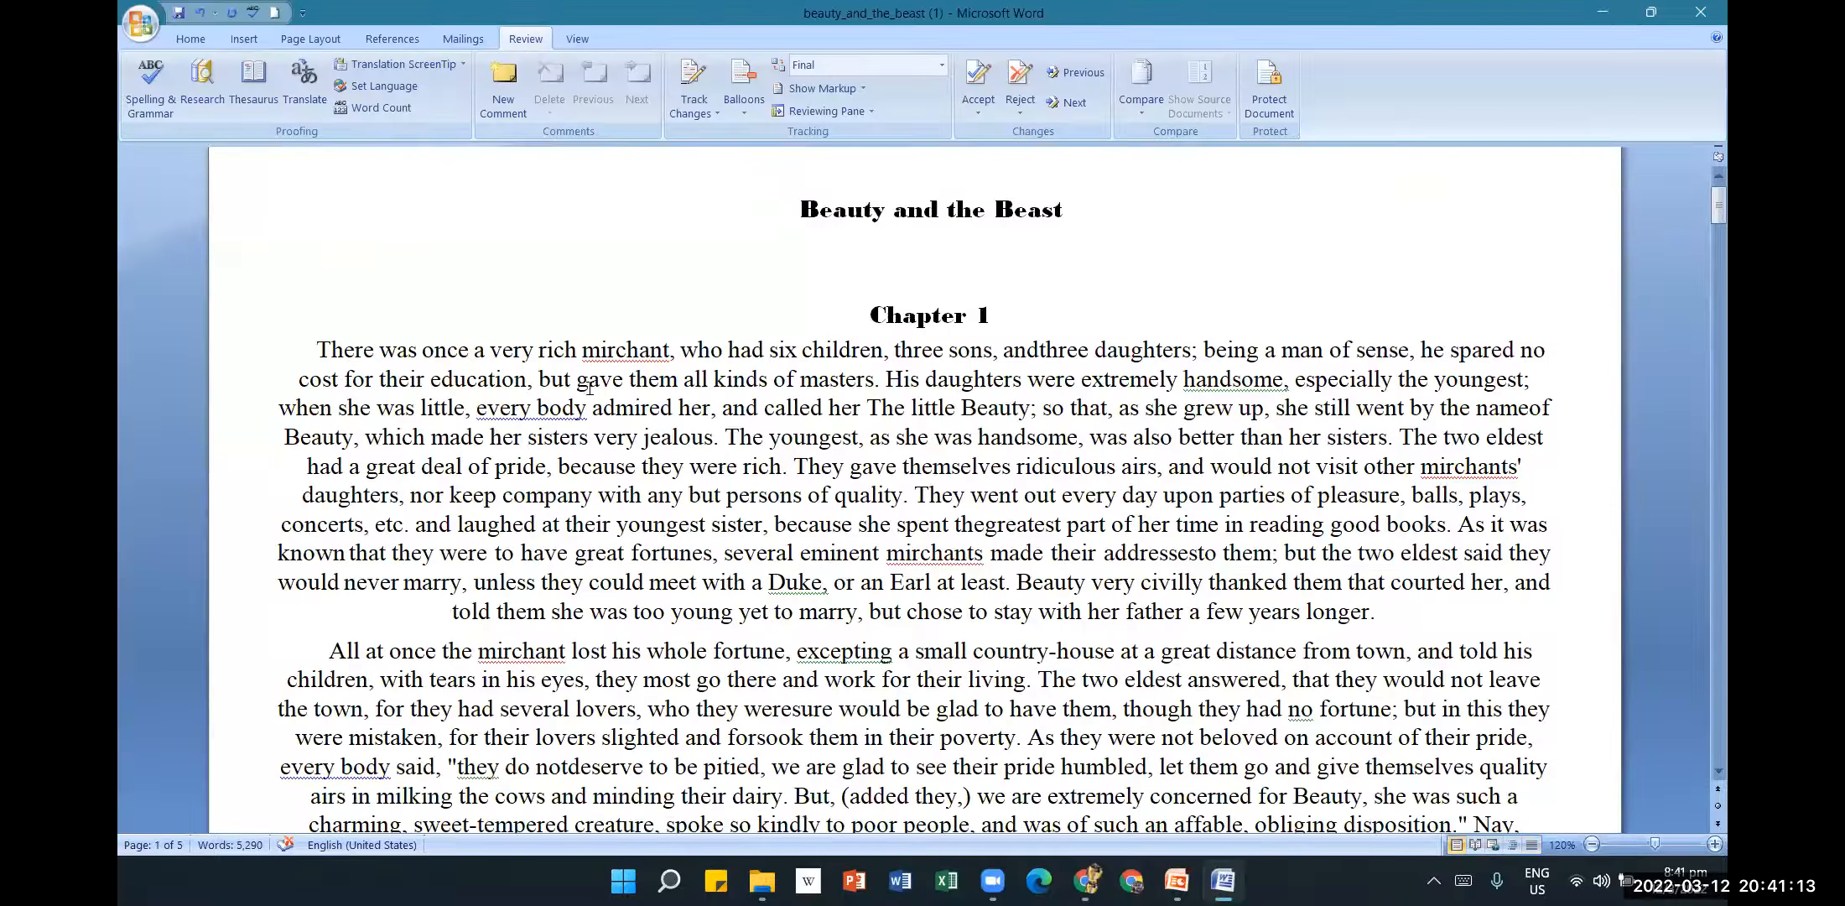
left_click_drag(317, 349, 1216, 859)
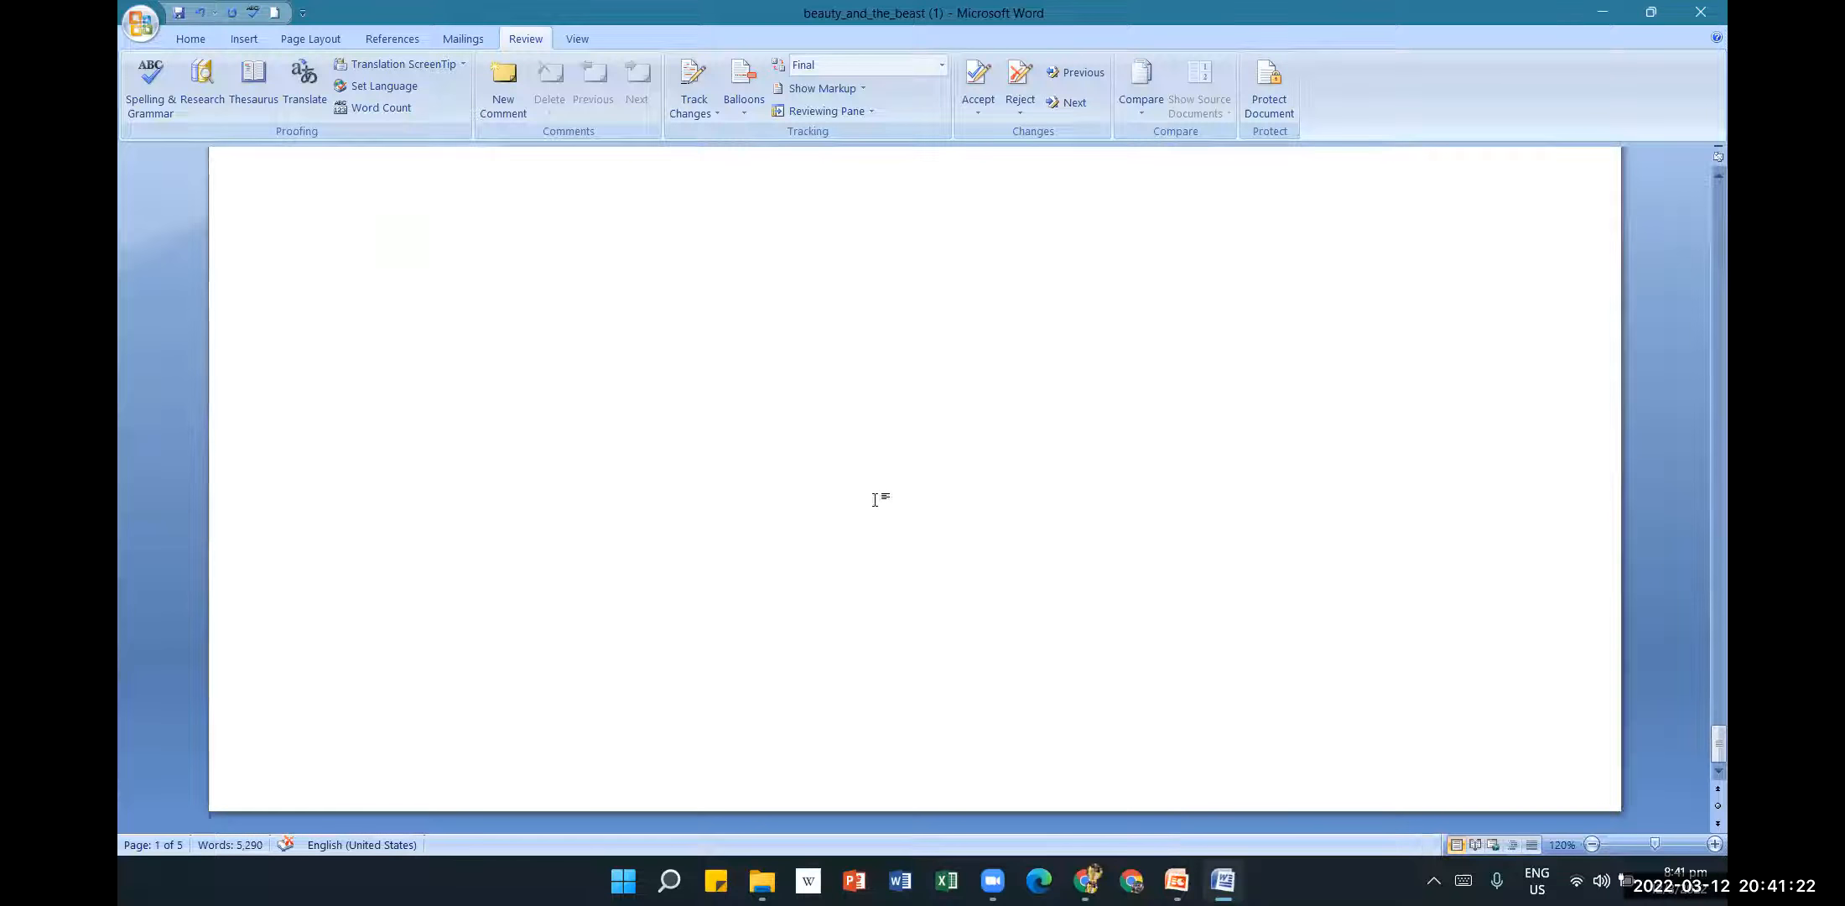
left_click(192, 41)
left_click(608, 102)
Save the beauty_and_the_beast document.
scroll(1433, 371, "up", 3)
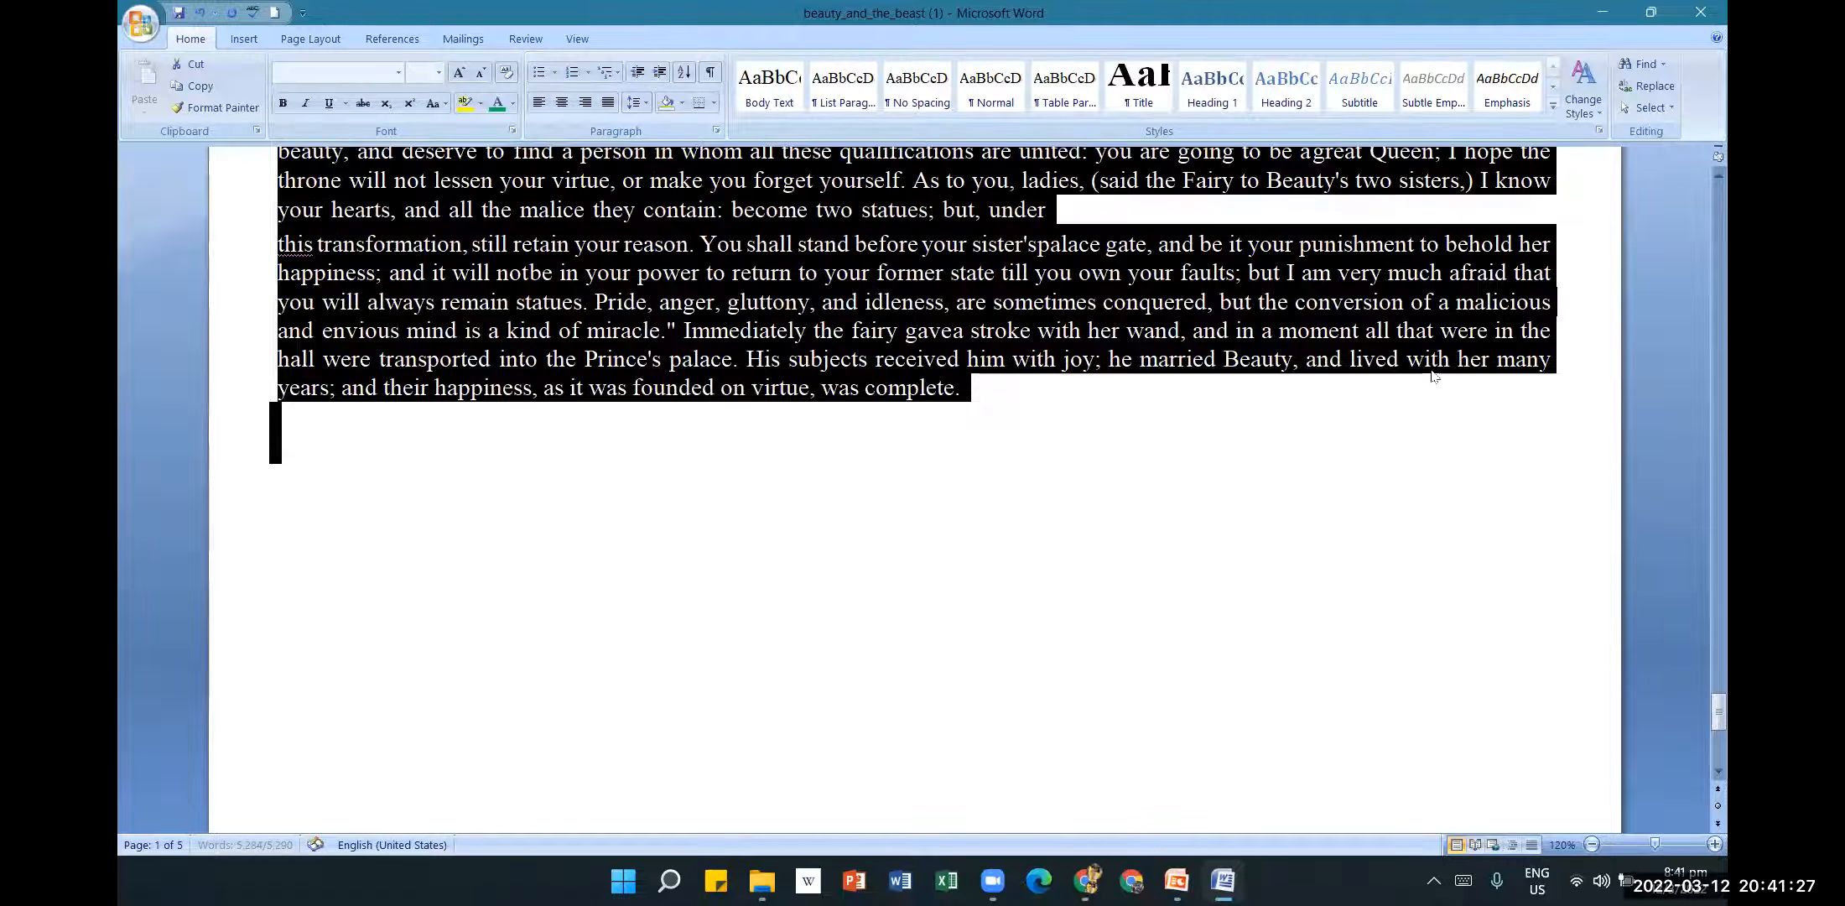
scroll(1434, 373, "up", 3)
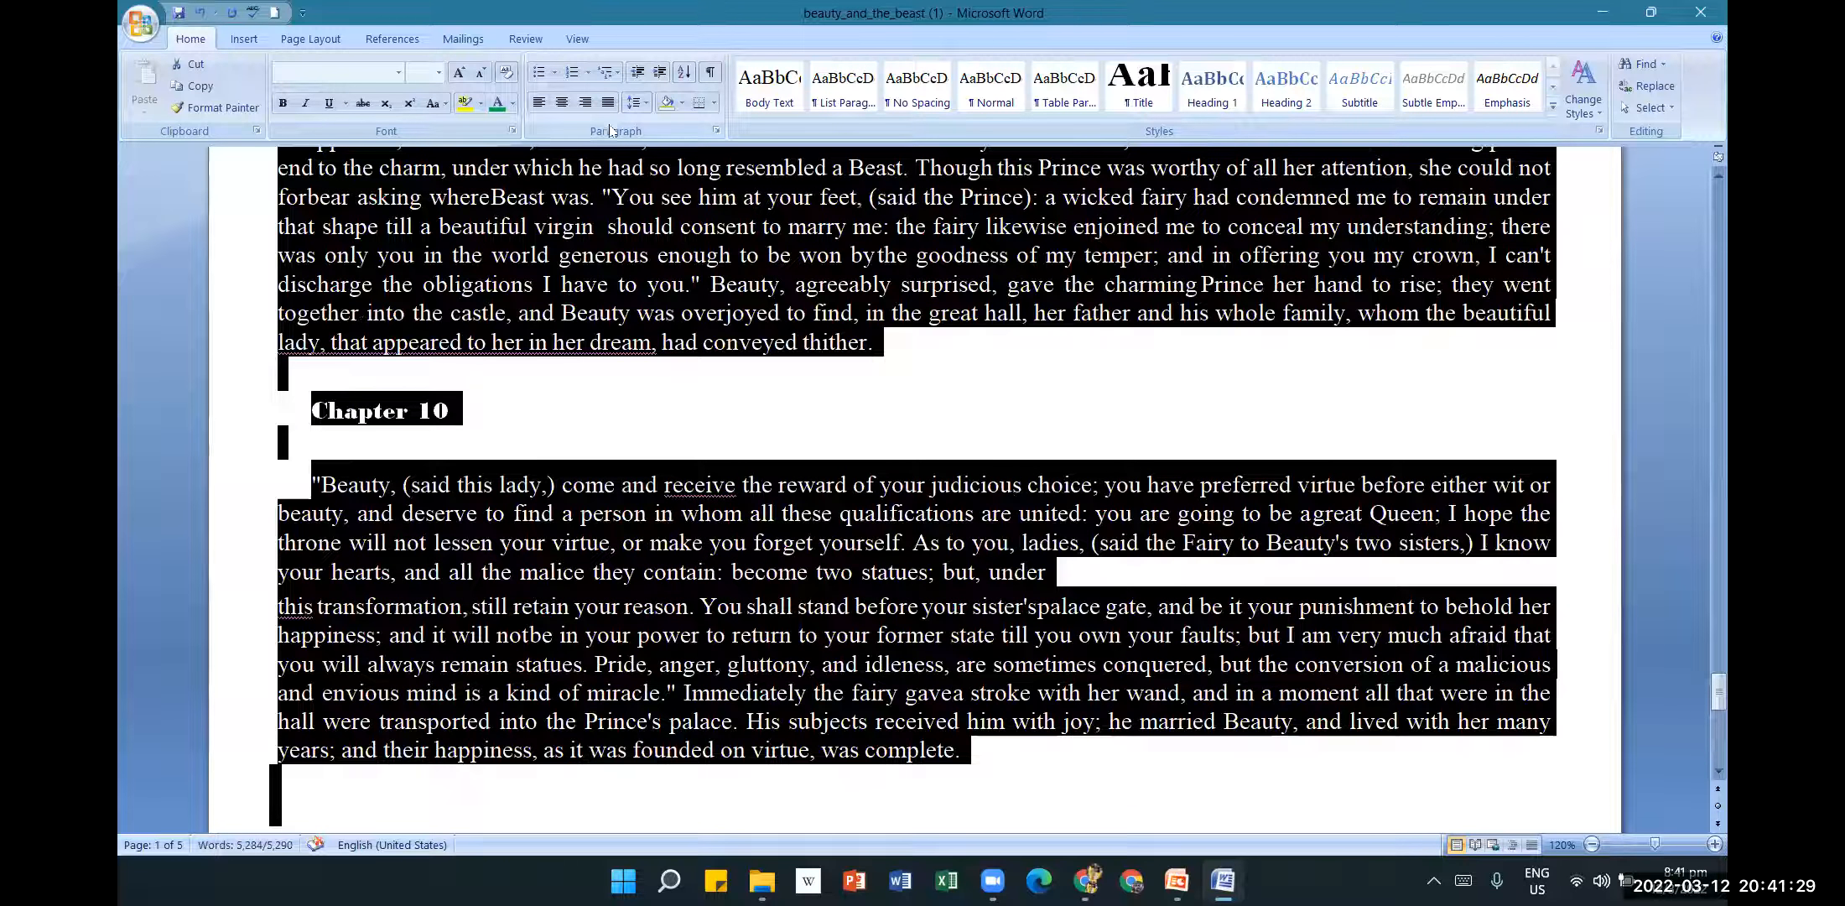
left_click(177, 13)
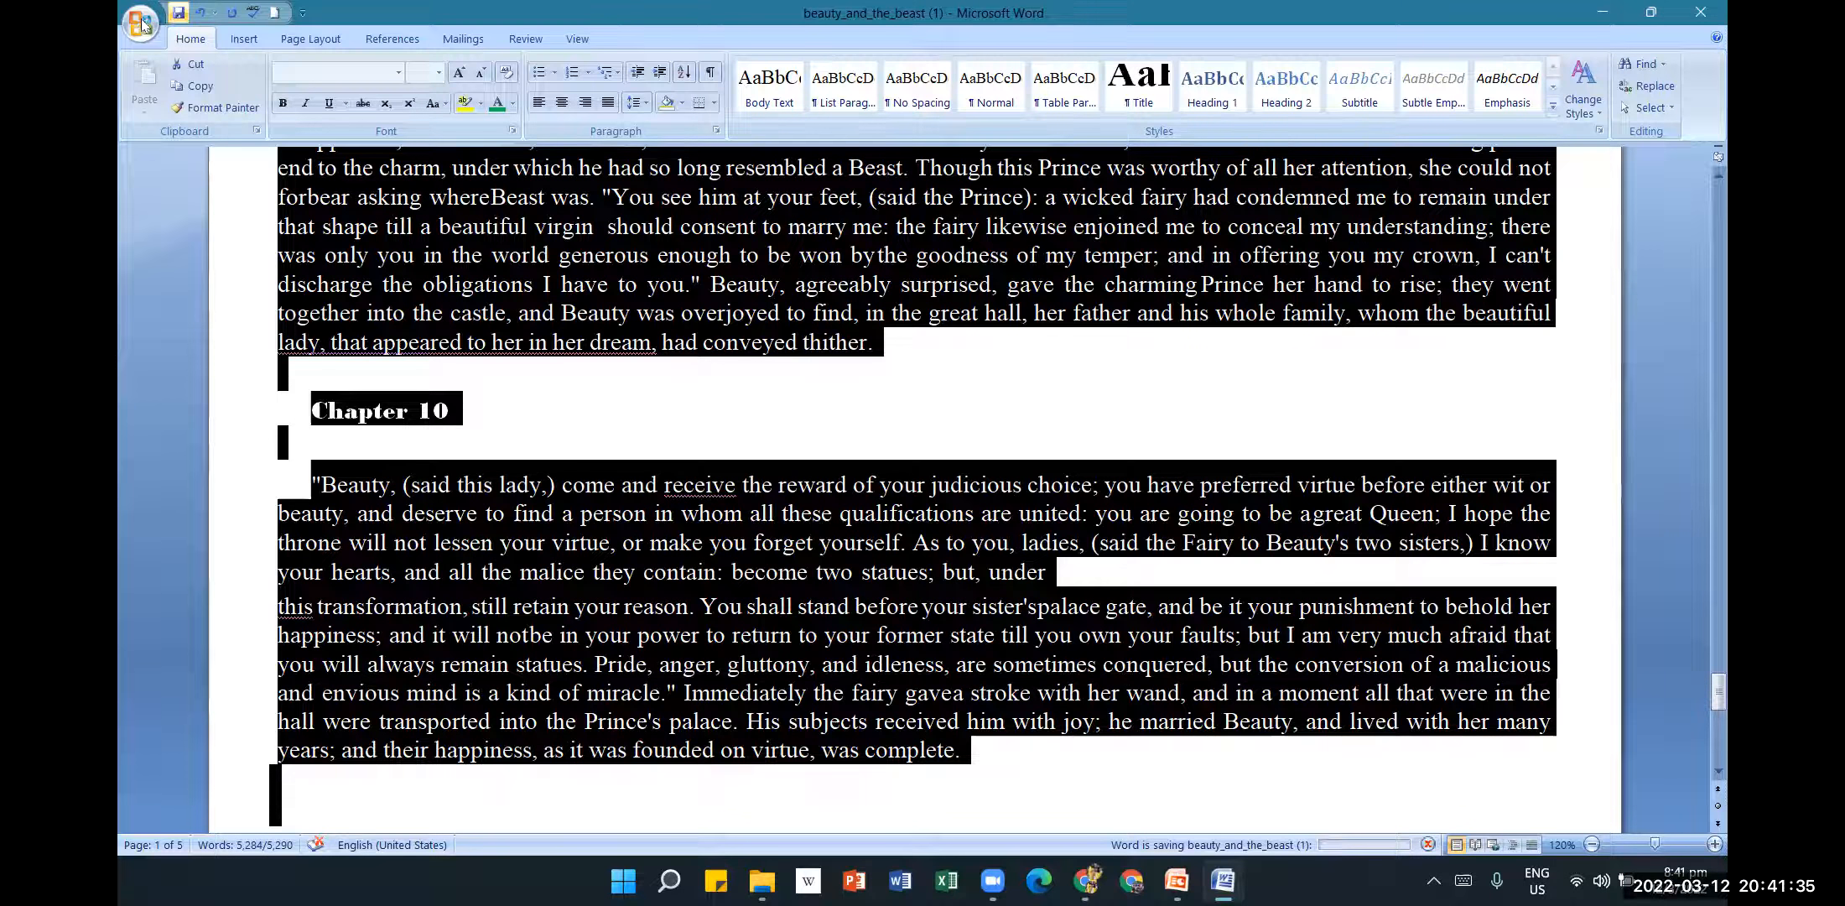
left_click(141, 23)
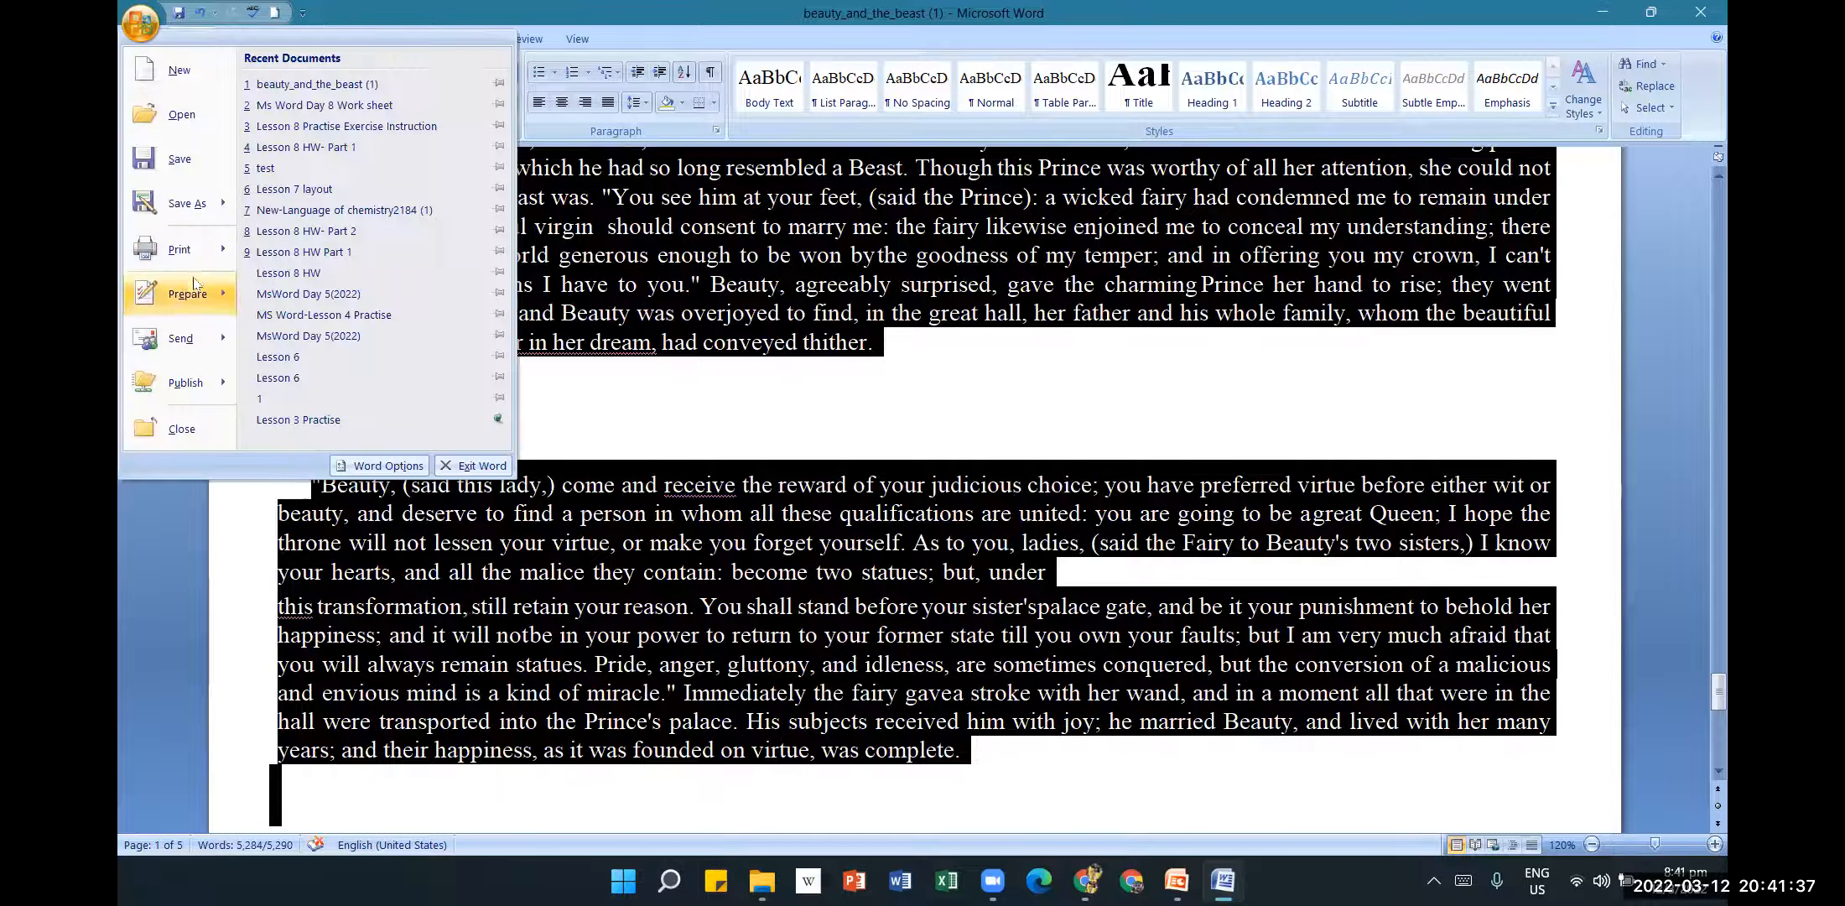
Preview the document again and switch the margins to Normal.
left_click(334, 227)
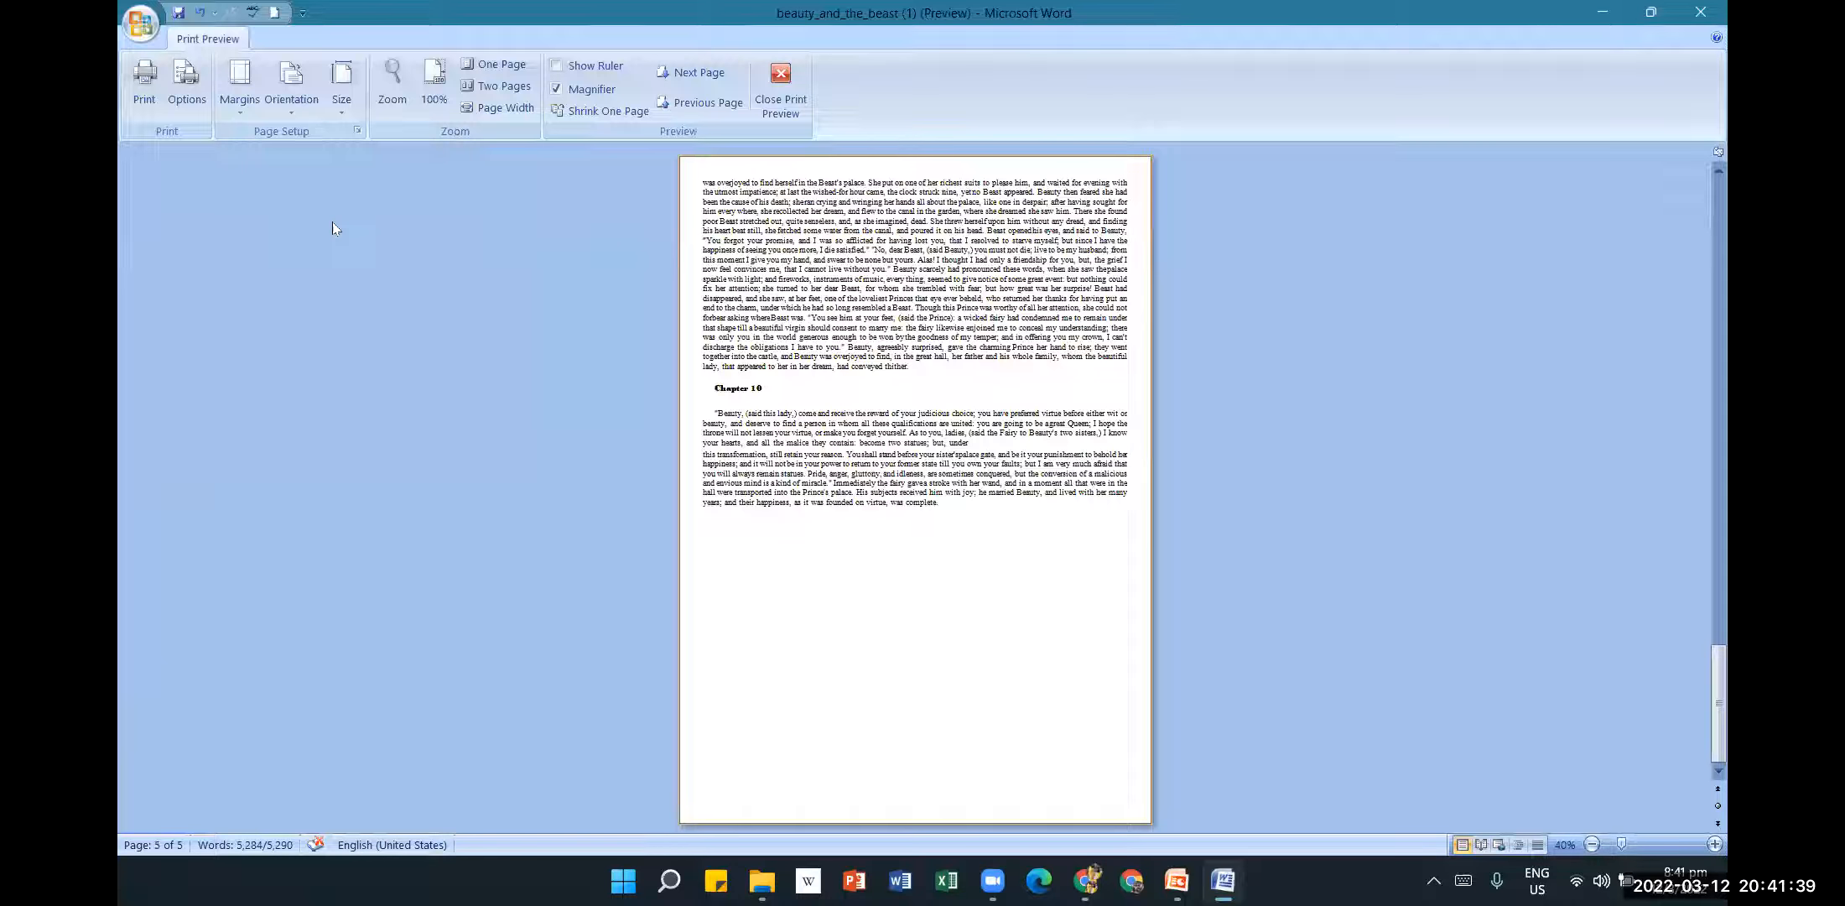
scroll(1036, 420, "up", 5)
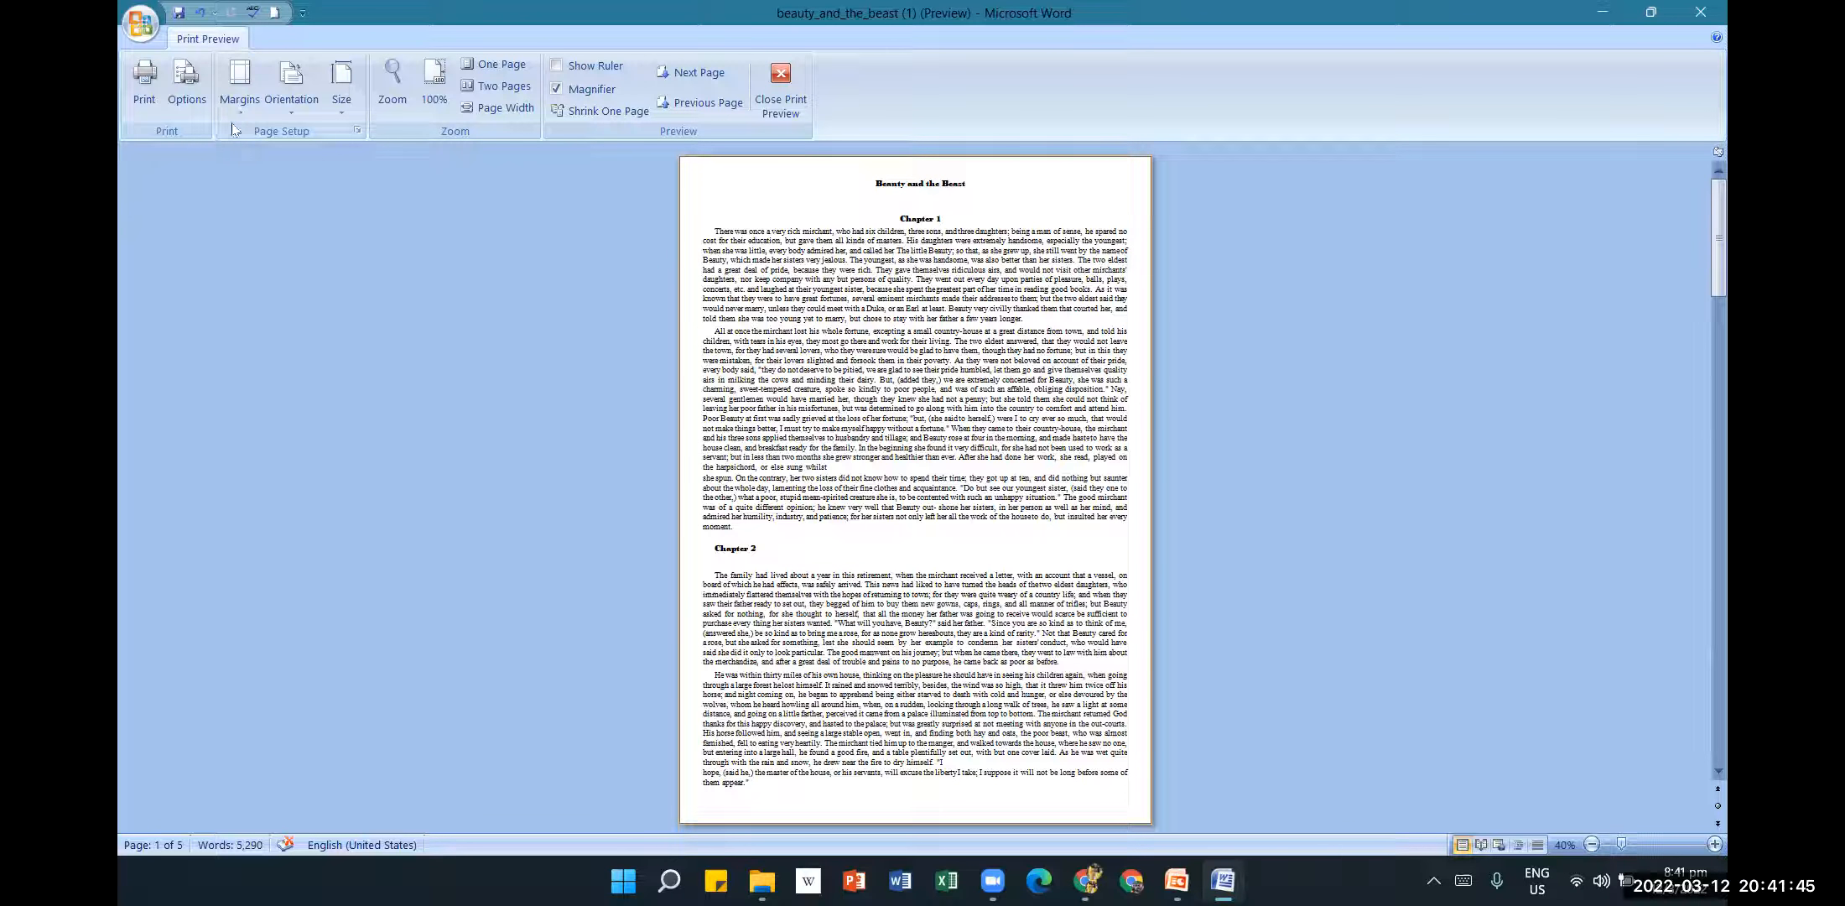
left_click(239, 94)
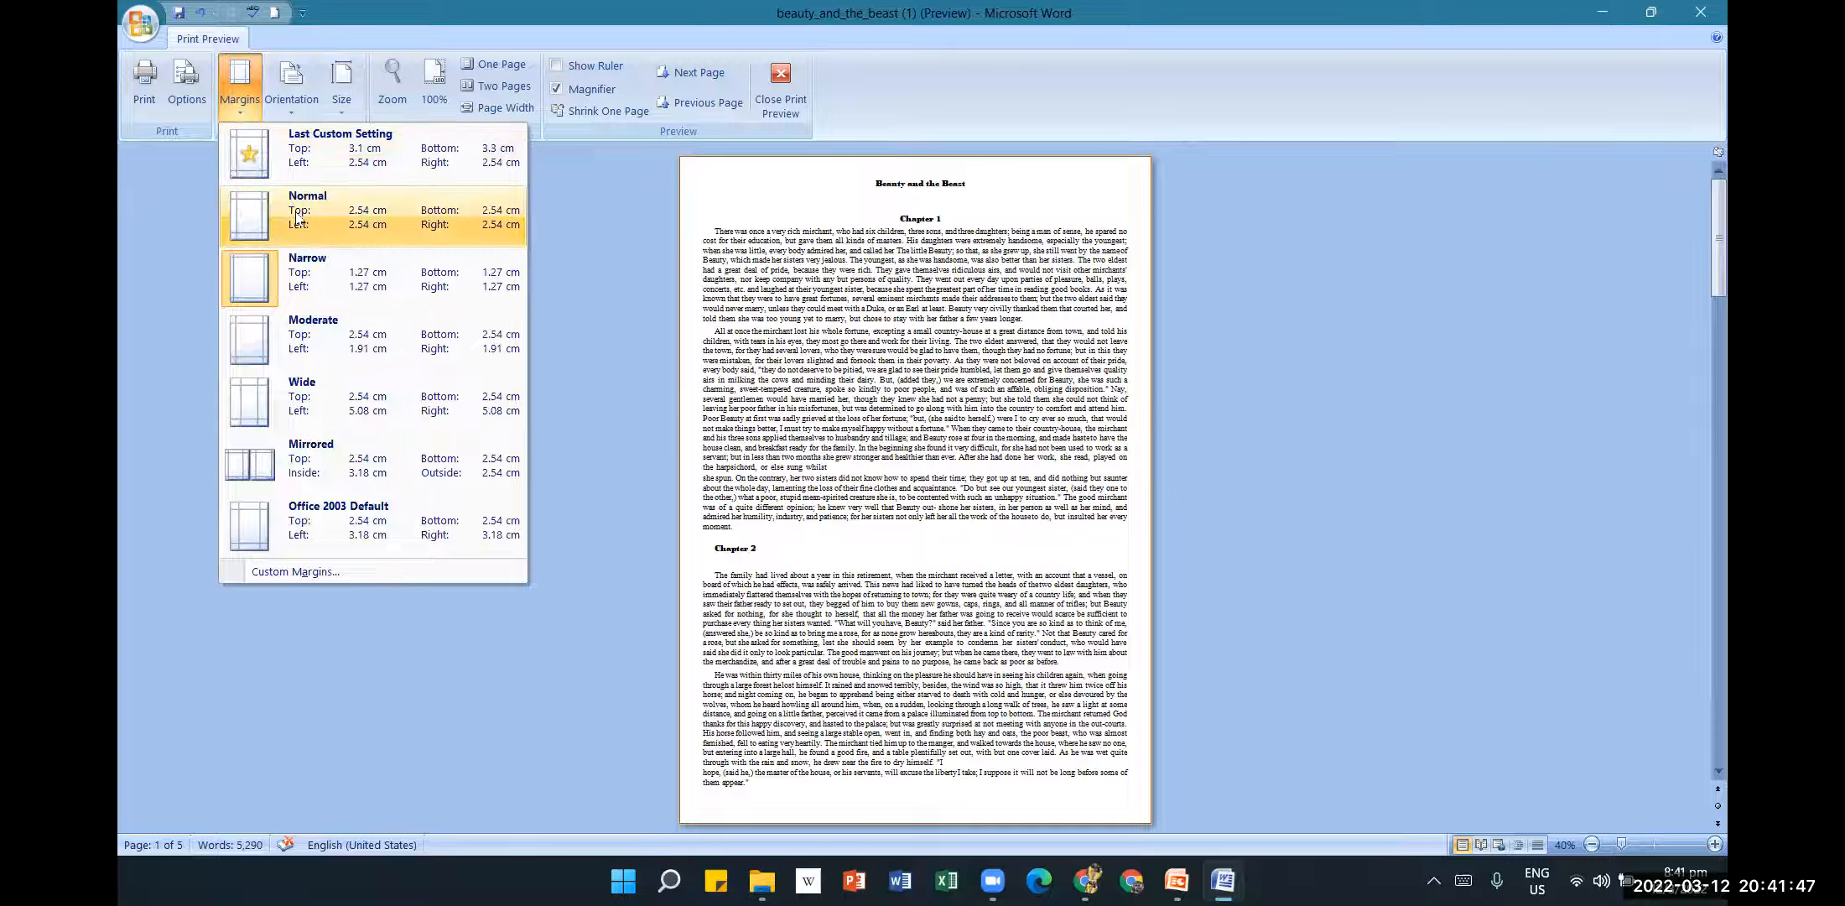
left_click(296, 216)
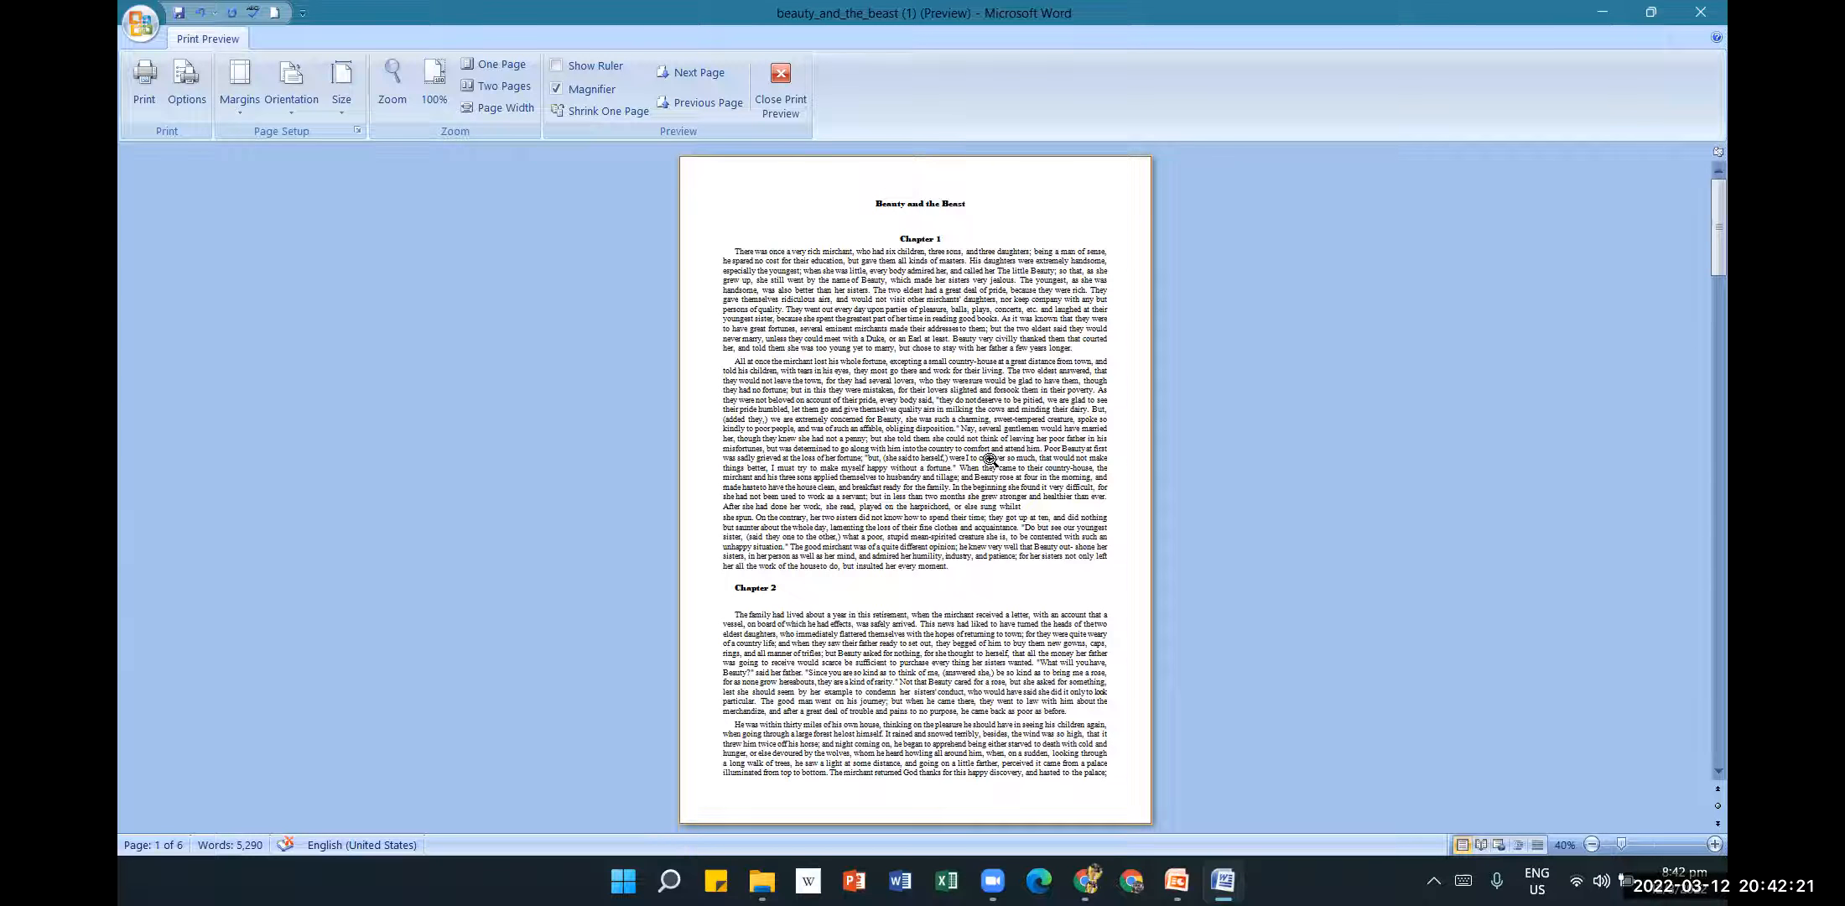
scroll(991, 458, "down", 3)
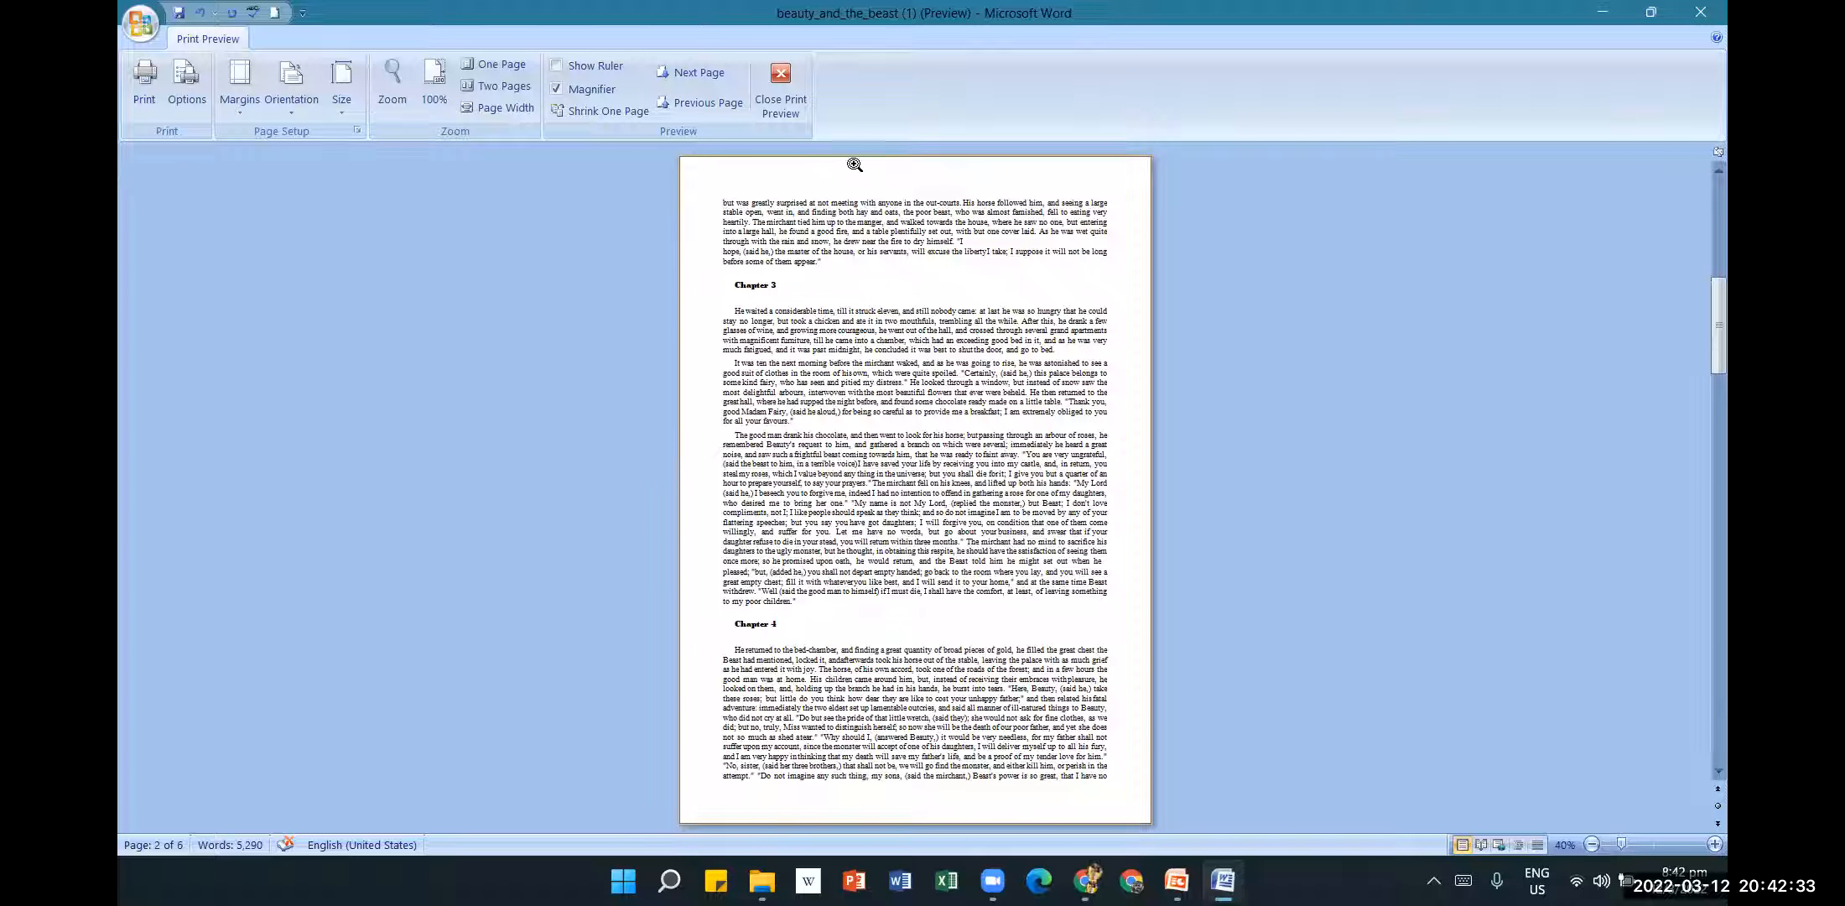
Leave Print Preview, select the whole document and call up Print with Ctrl+P.
left_click(786, 113)
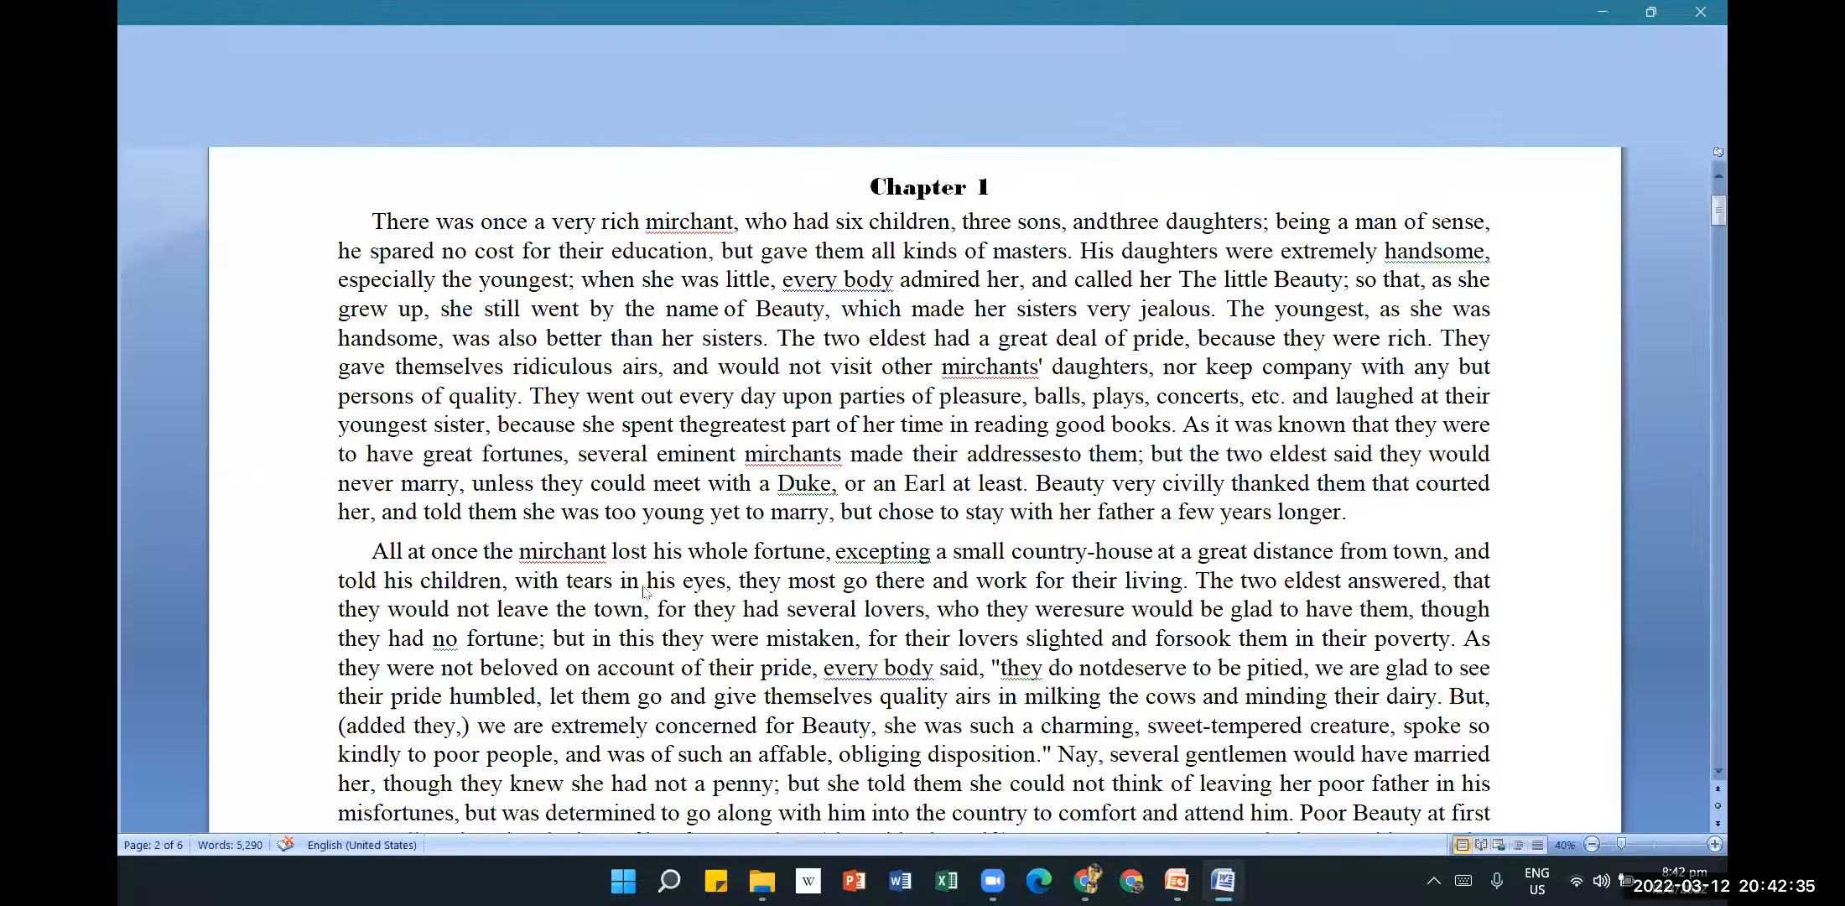
key("ctrl+a")
key("ctrl+p")
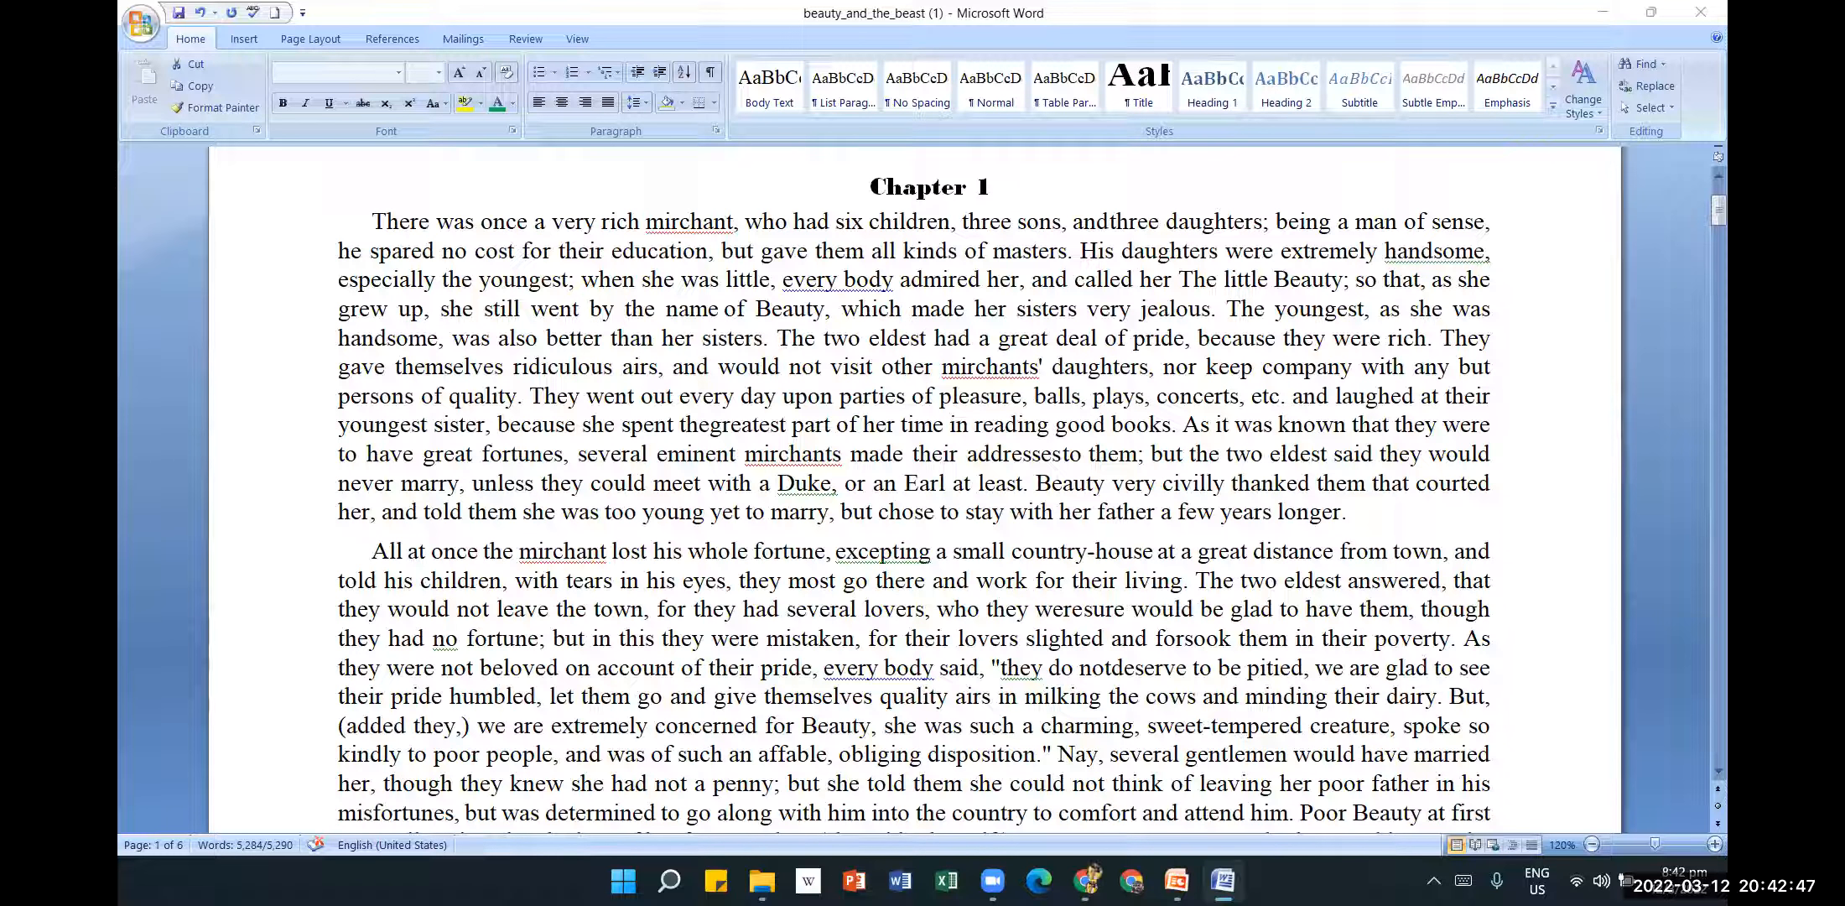
mouse_move(1177, 880)
left_click(1213, 812)
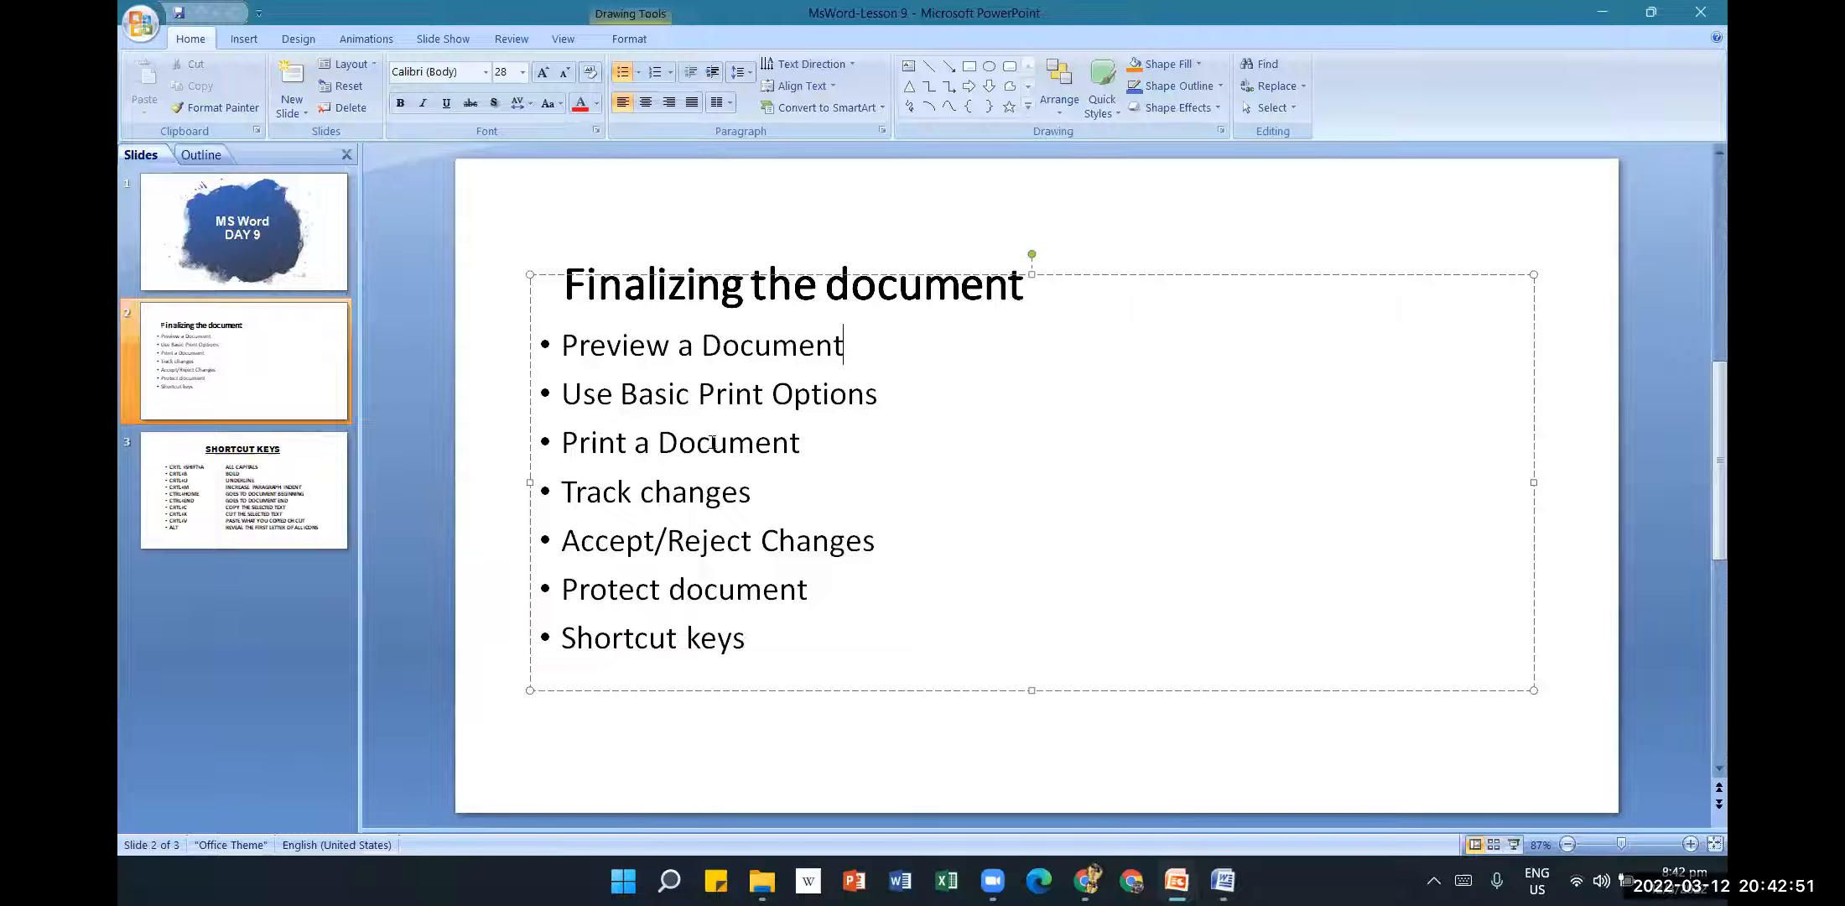
mouse_move(1240, 879)
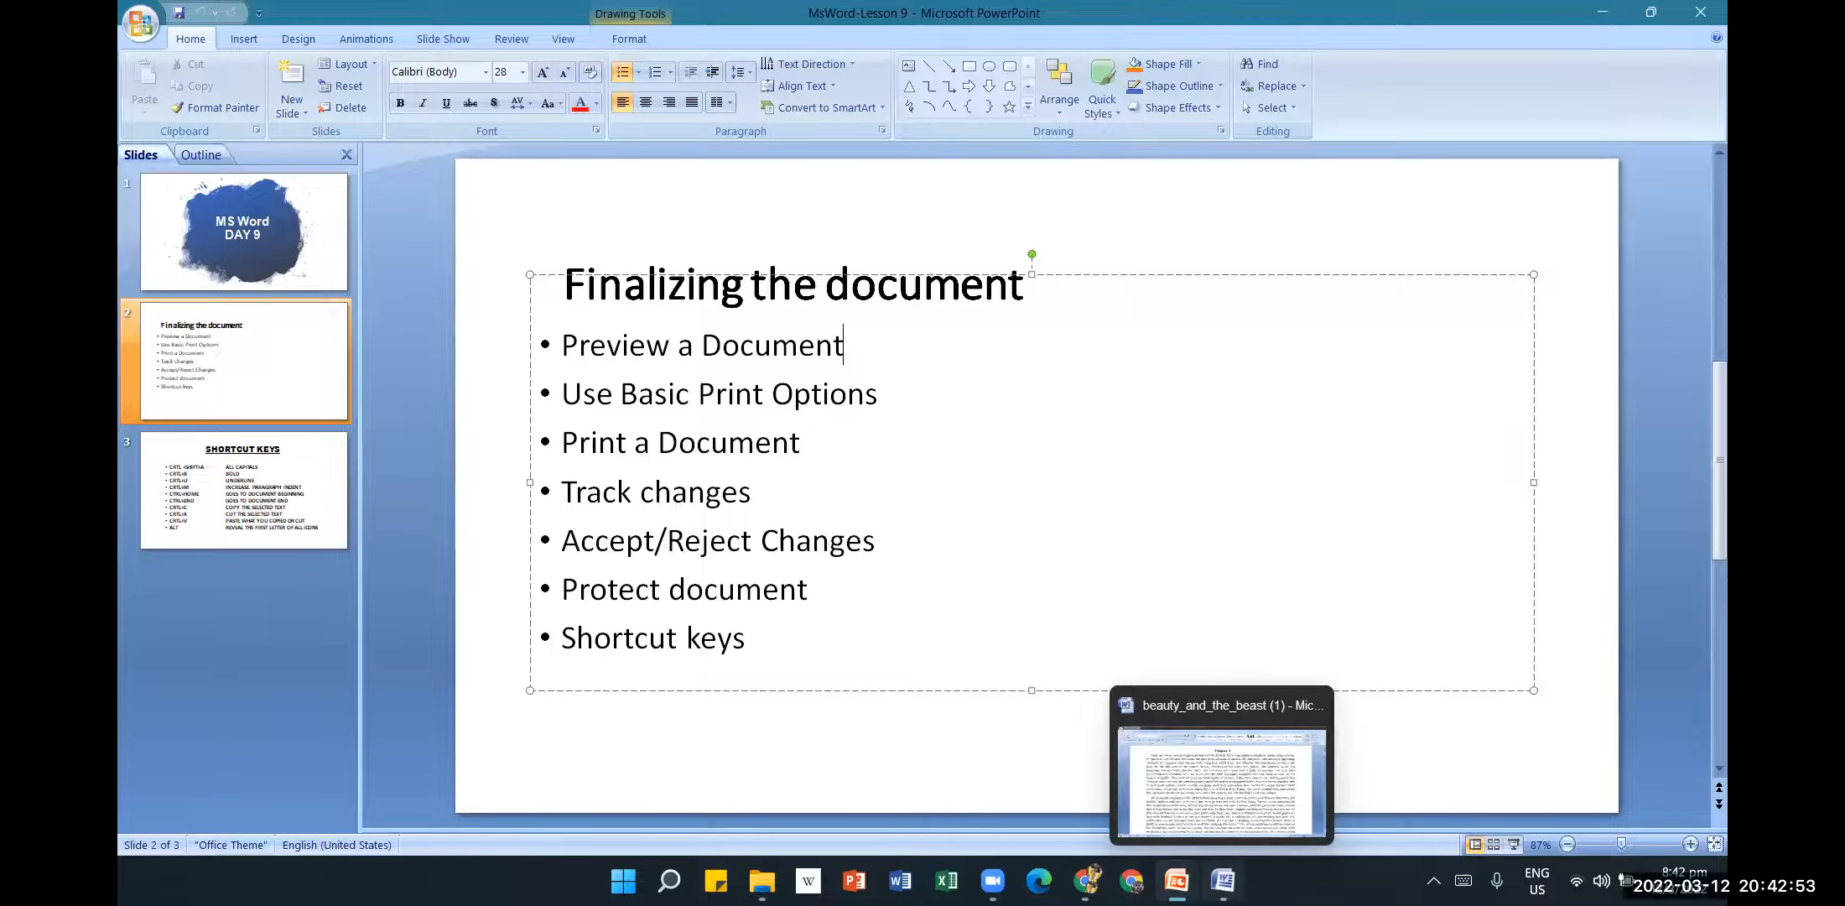
left_click(1238, 803)
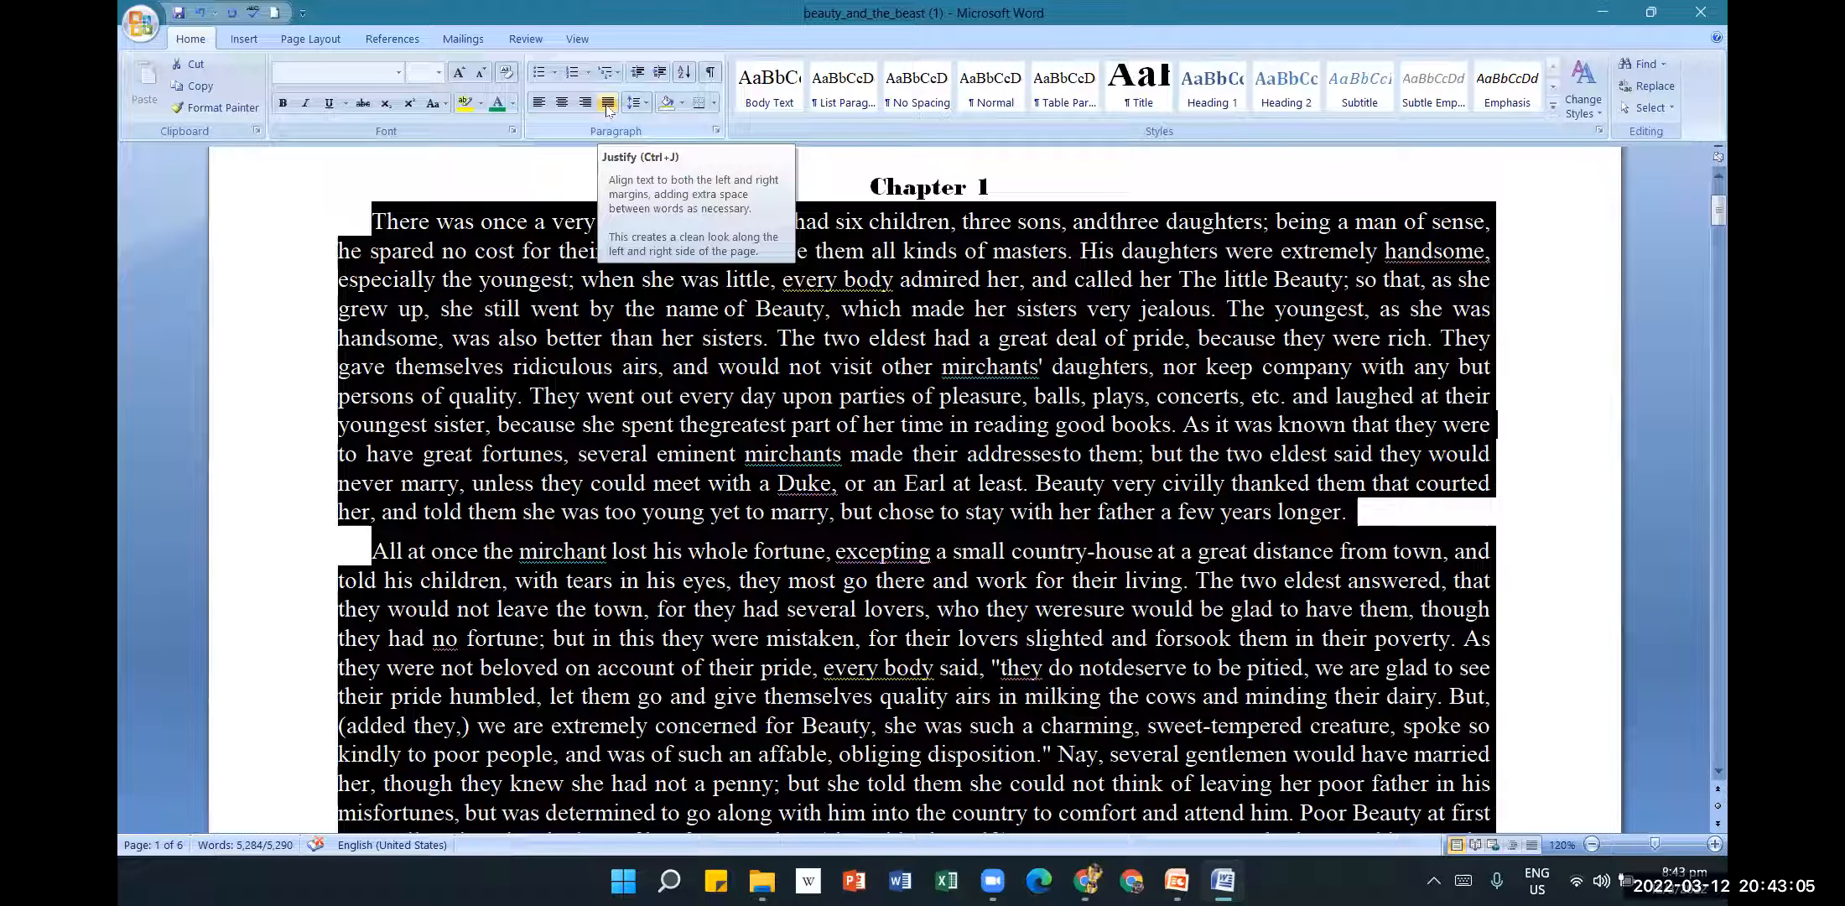
Deselect the story text and scroll down to the paragraph beginning 'All at once'.
left_click(1544, 466)
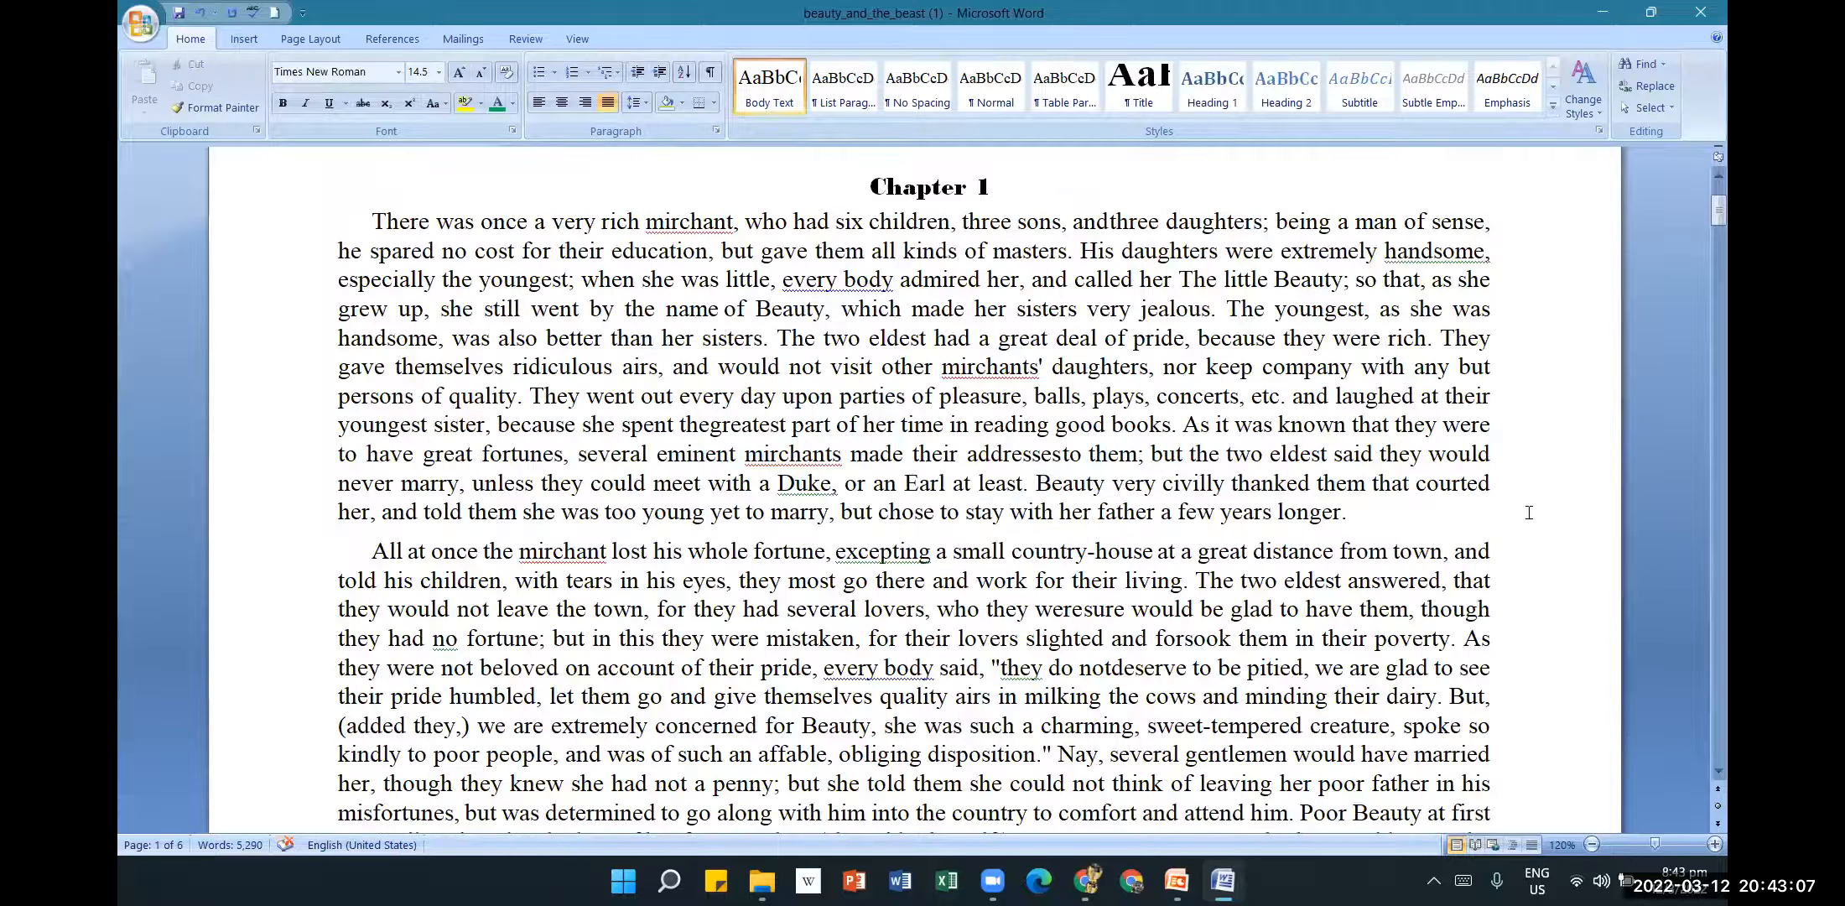
scroll(1522, 478, "down", 1)
scroll(1463, 319, "down", 4)
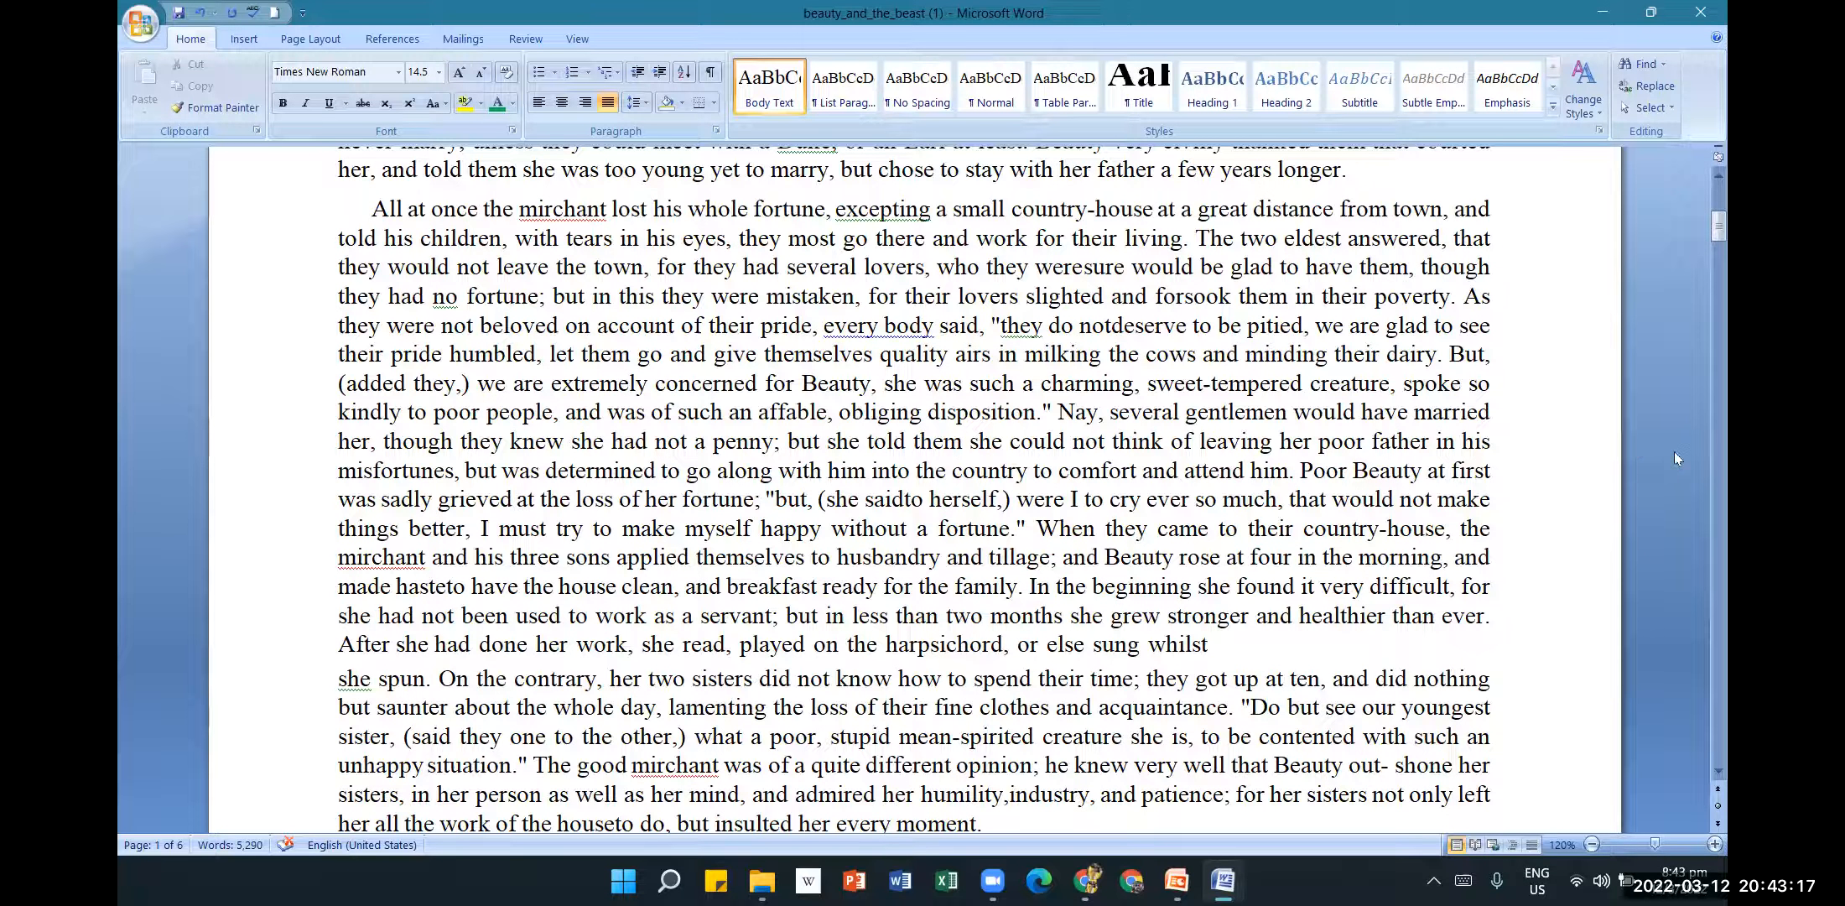
Open the Print dialog showing one copy of all pages on the Samsung M283x Series printer.
left_click(141, 25)
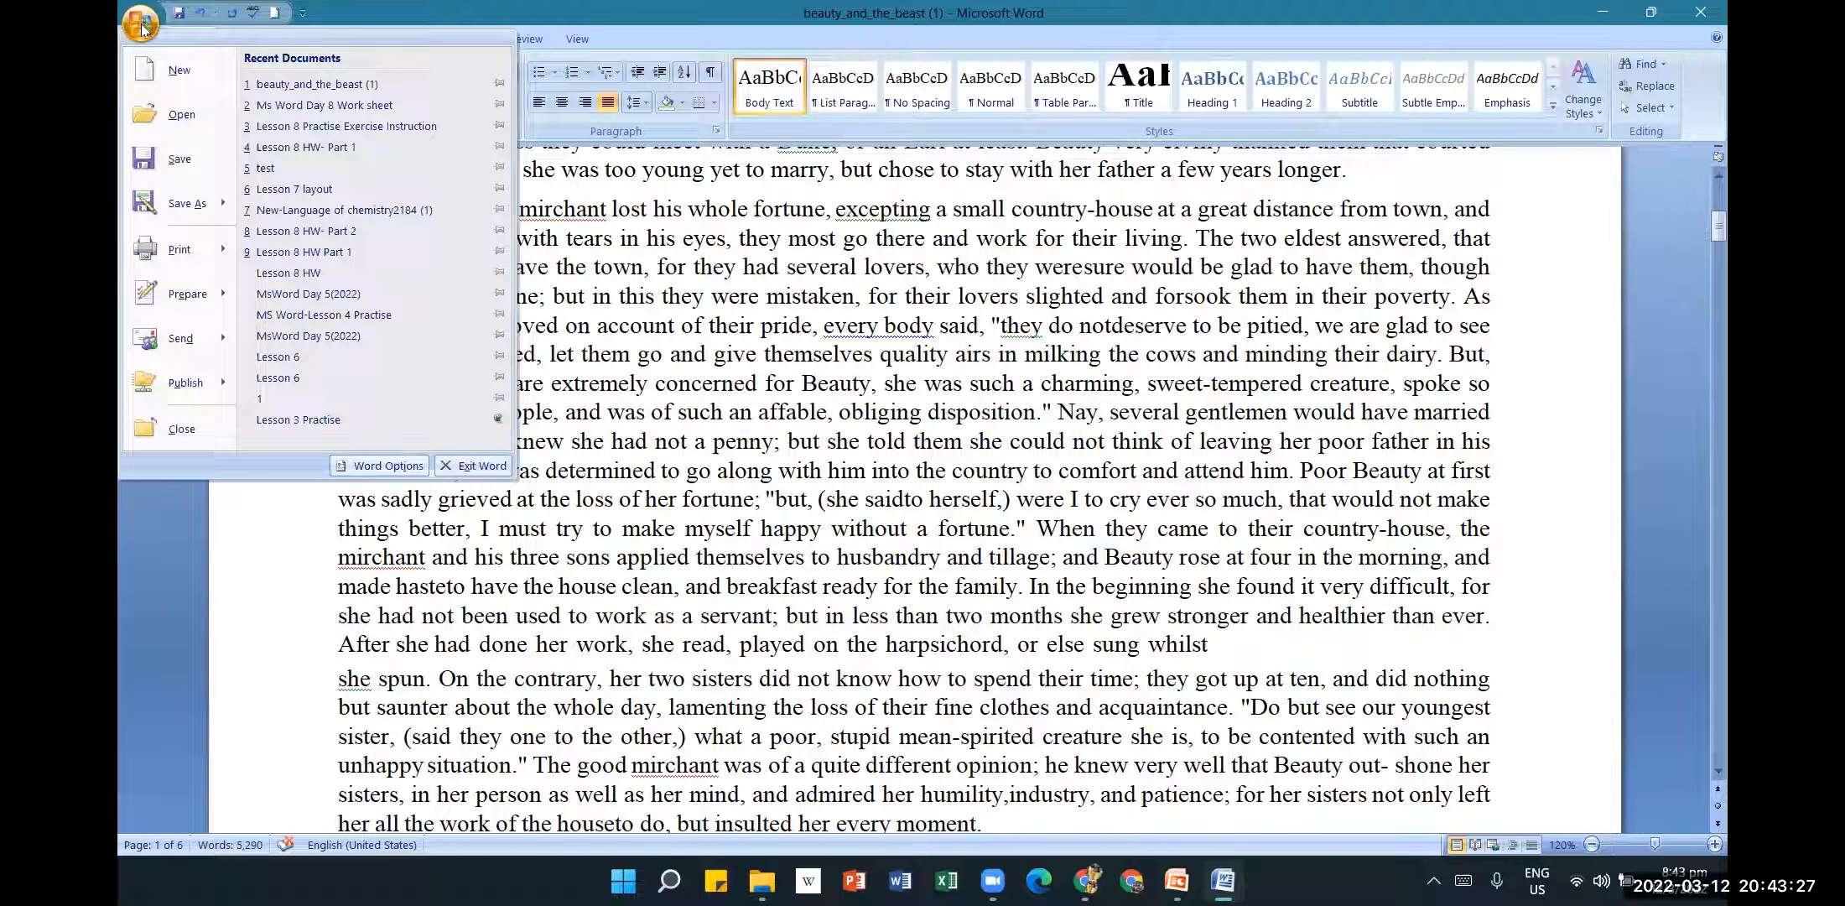
mouse_move(226, 247)
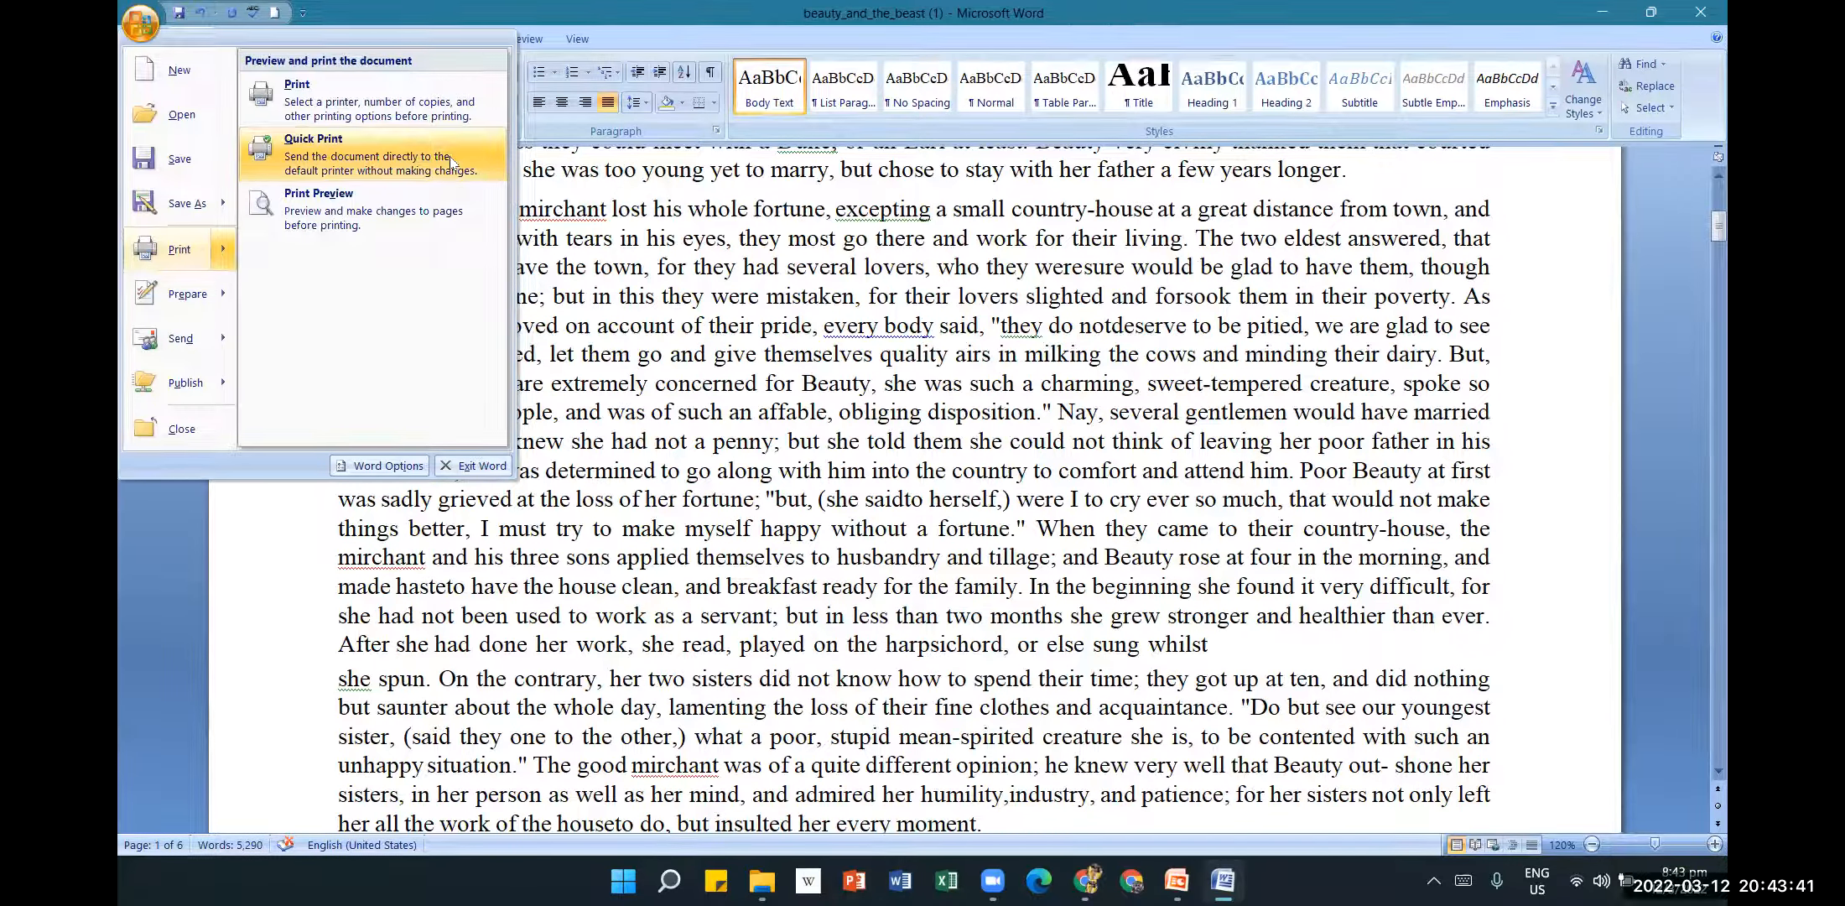
left_click(434, 102)
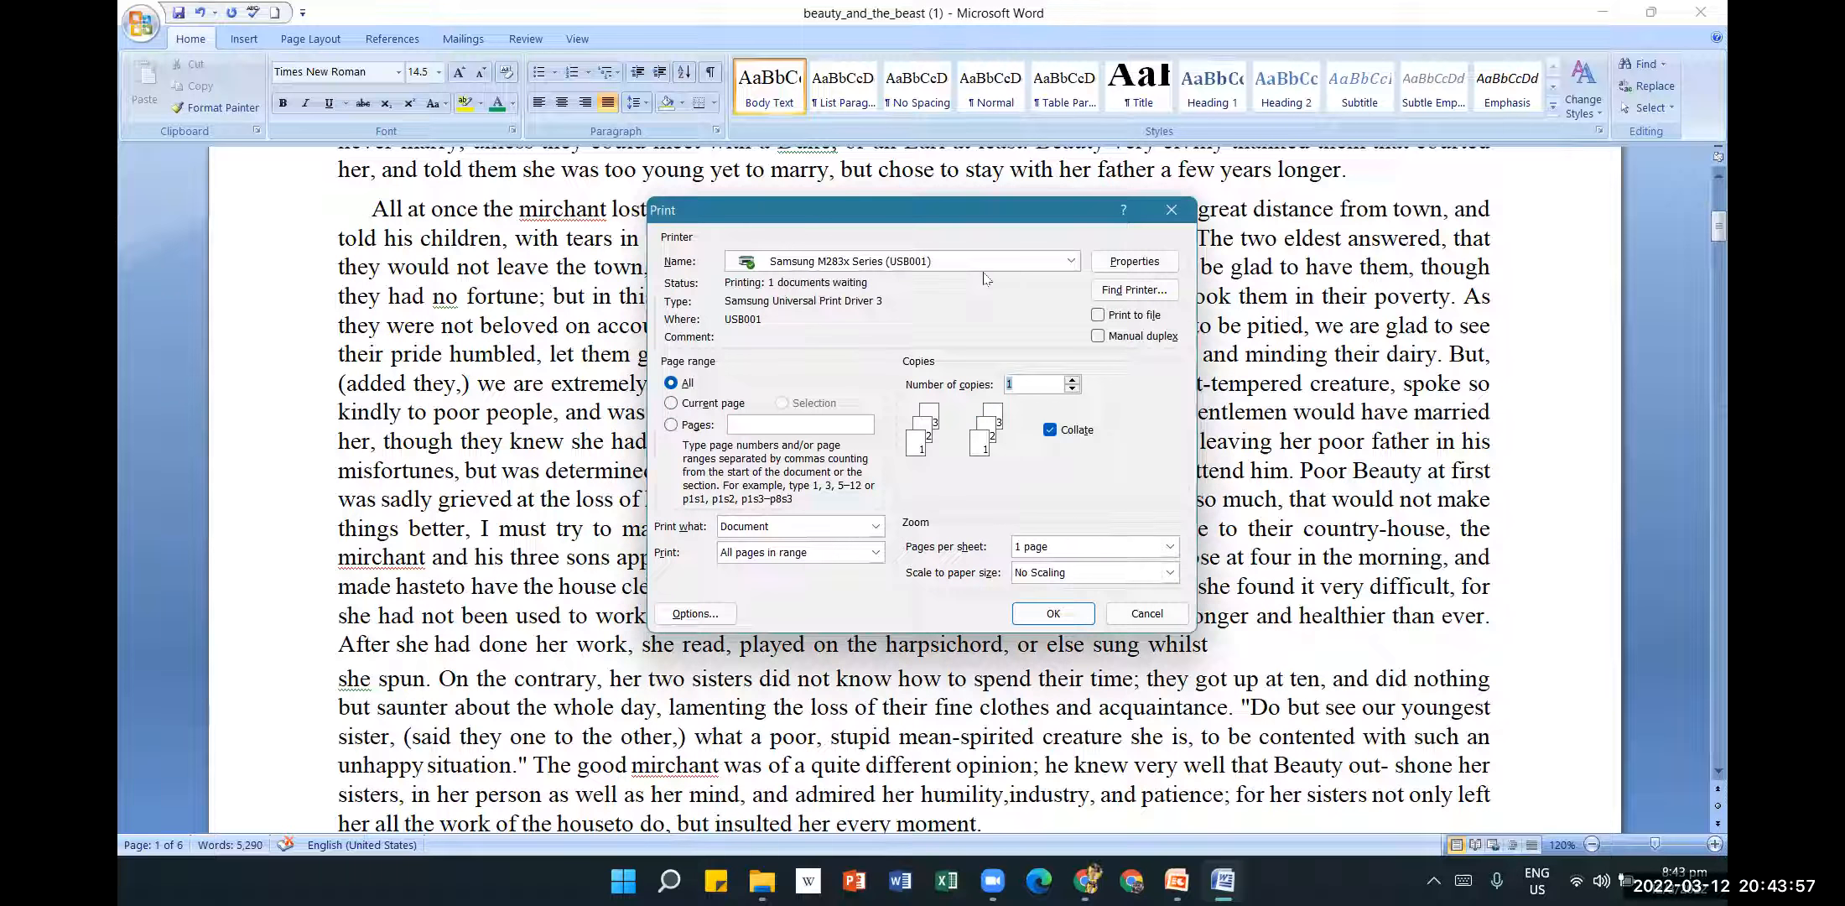
left_click(1071, 261)
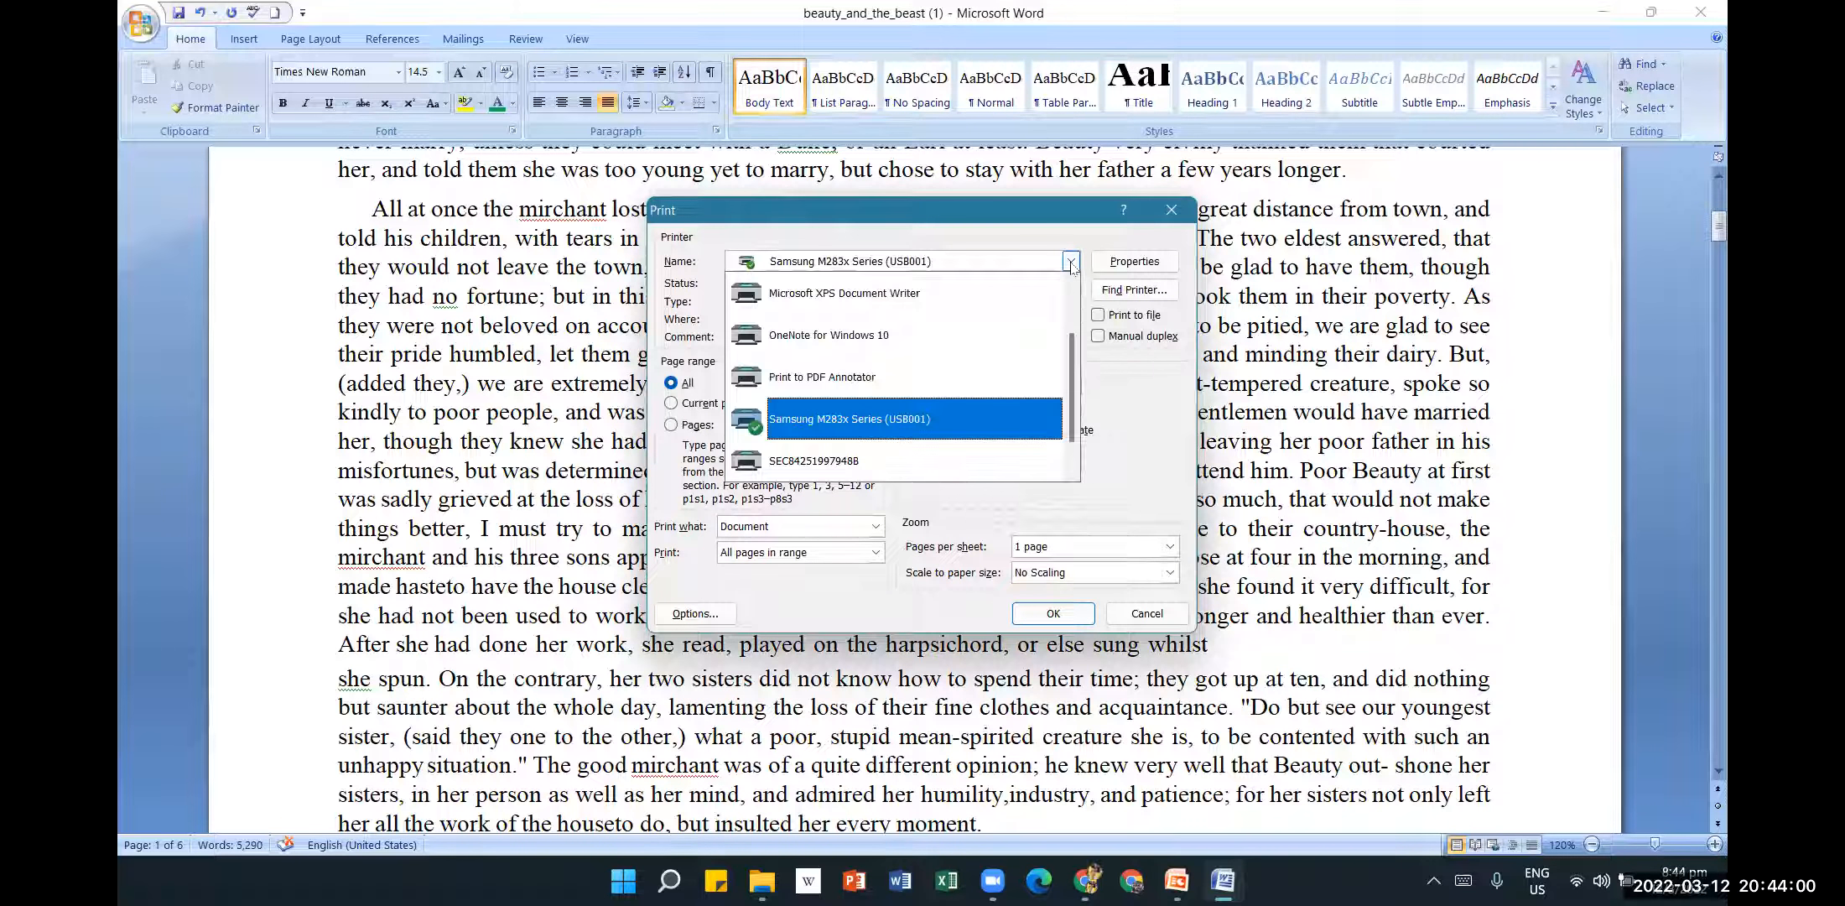
left_click(1062, 220)
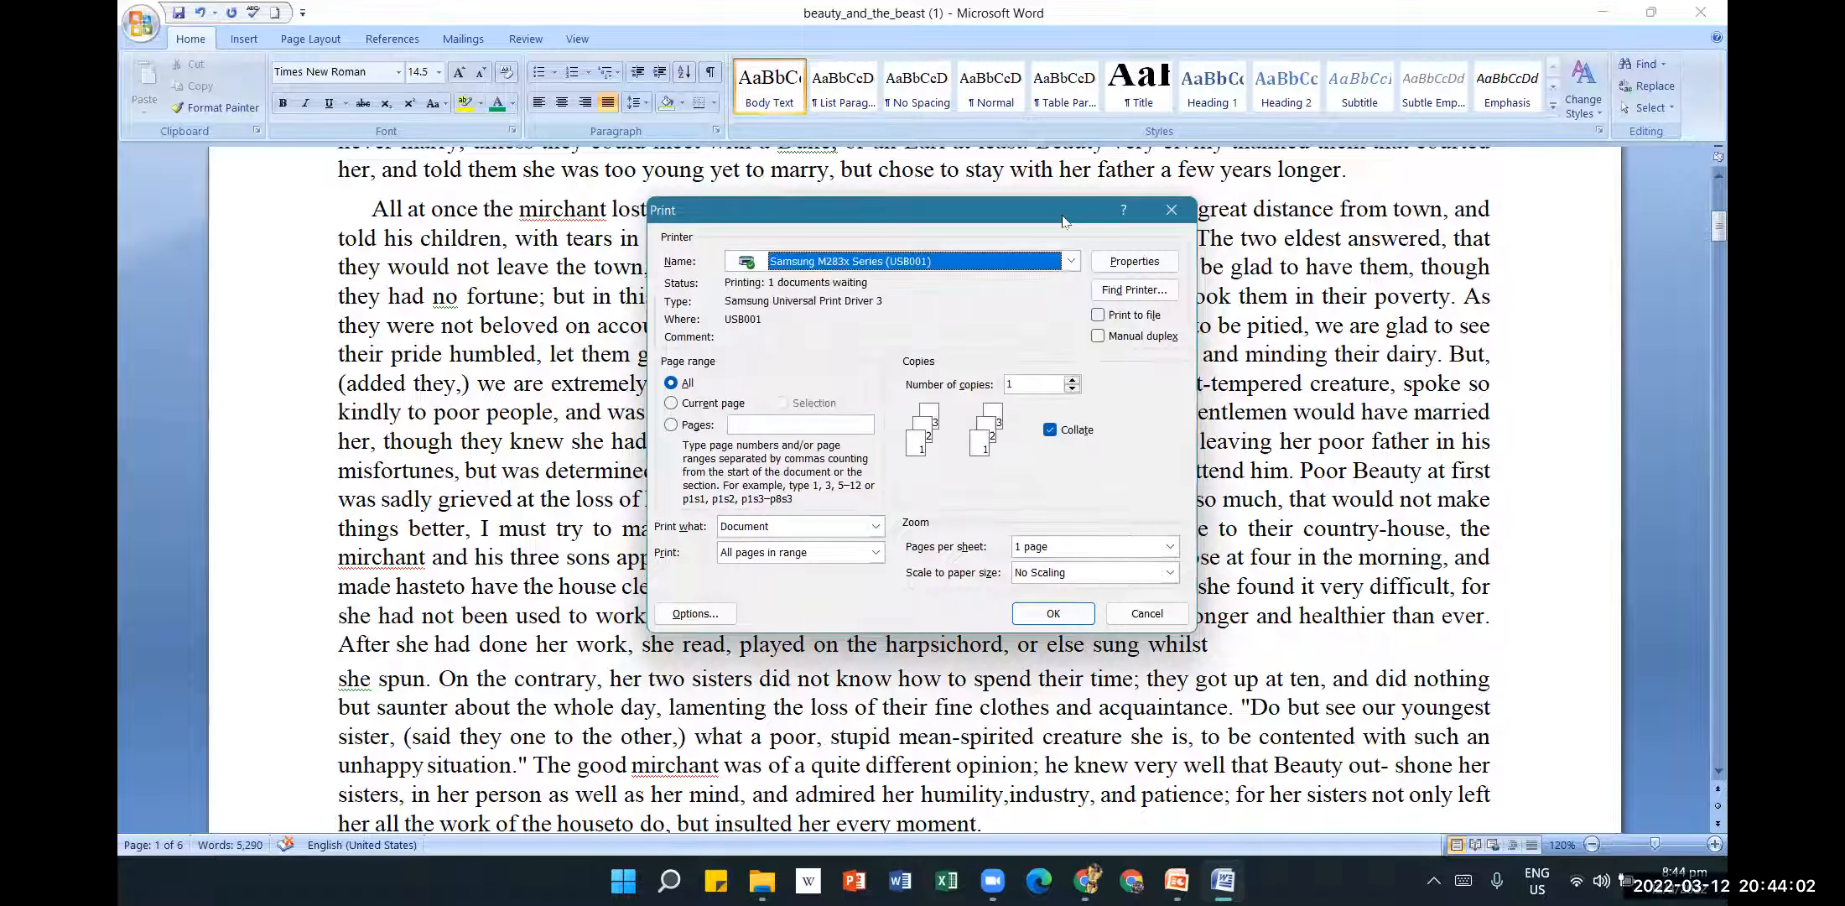
left_click(1071, 262)
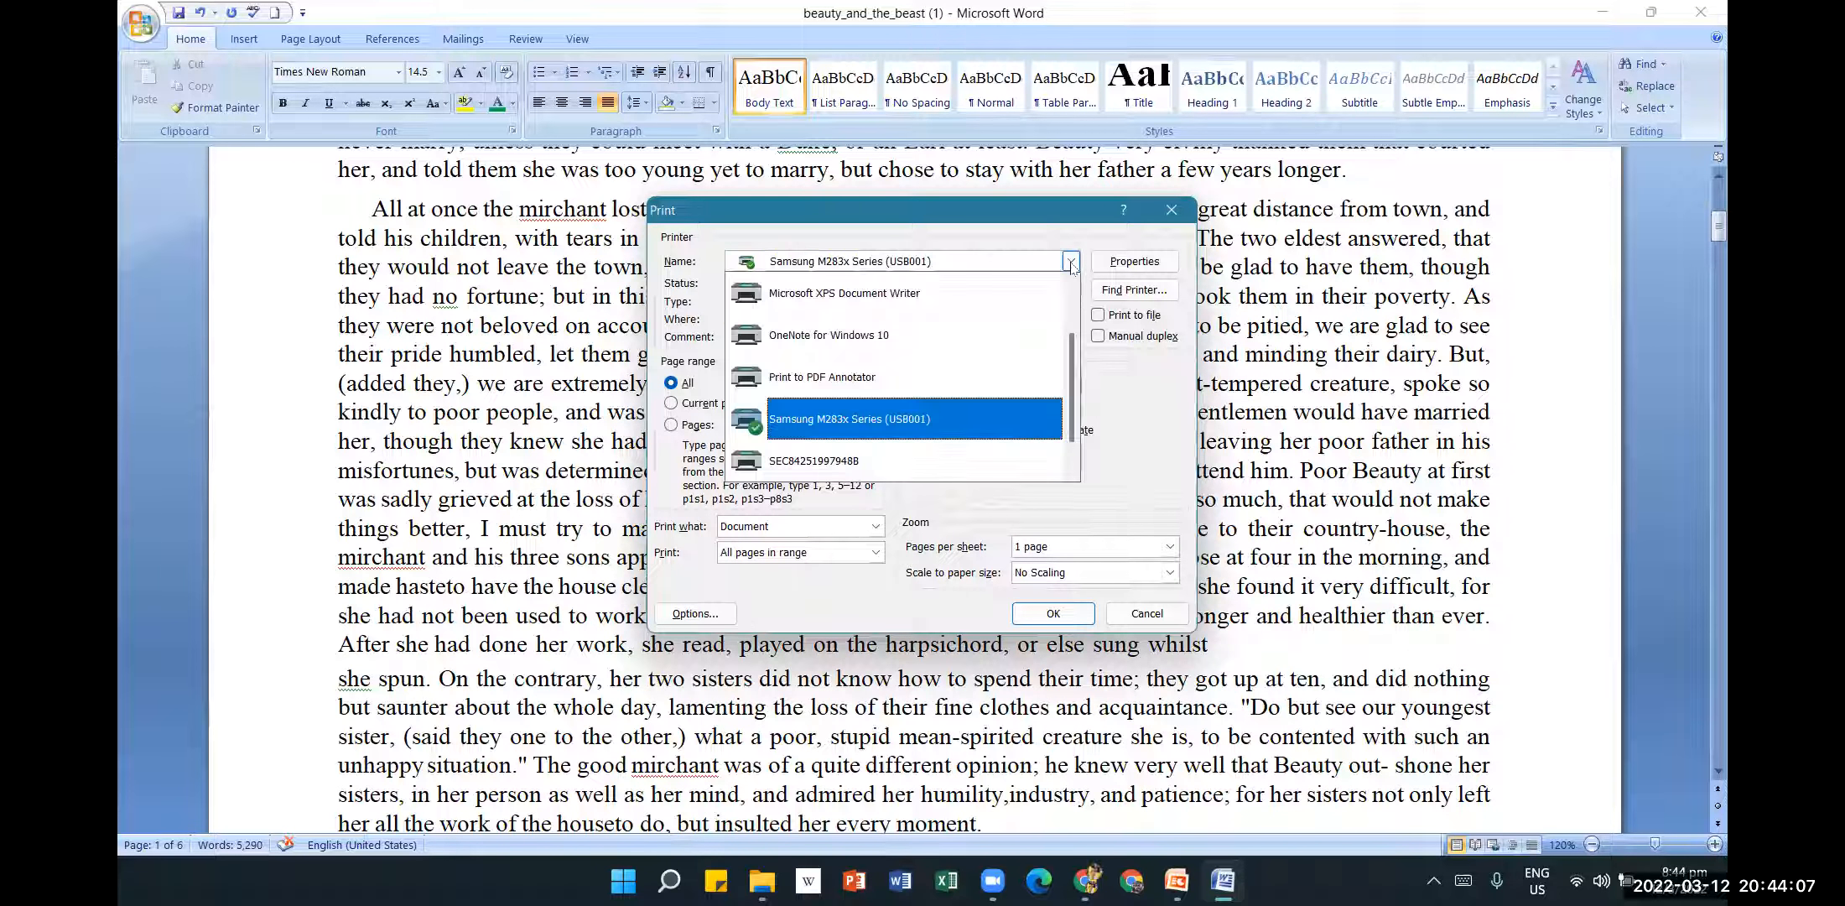
left_click(977, 420)
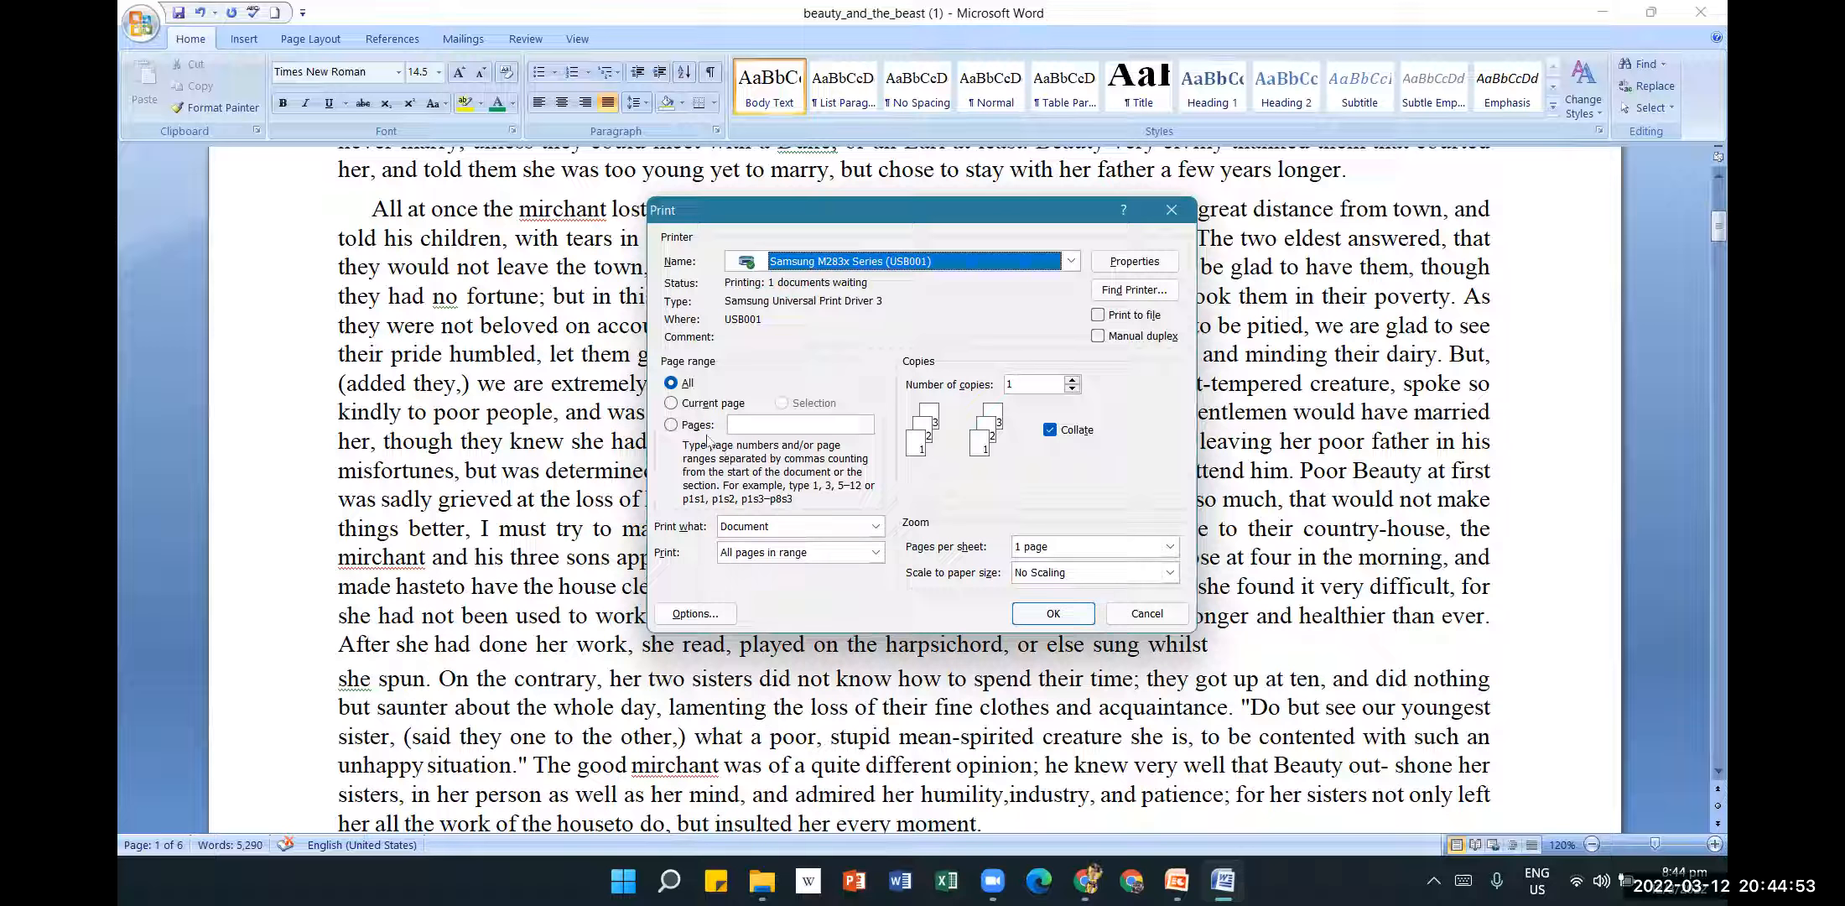
left_click(672, 404)
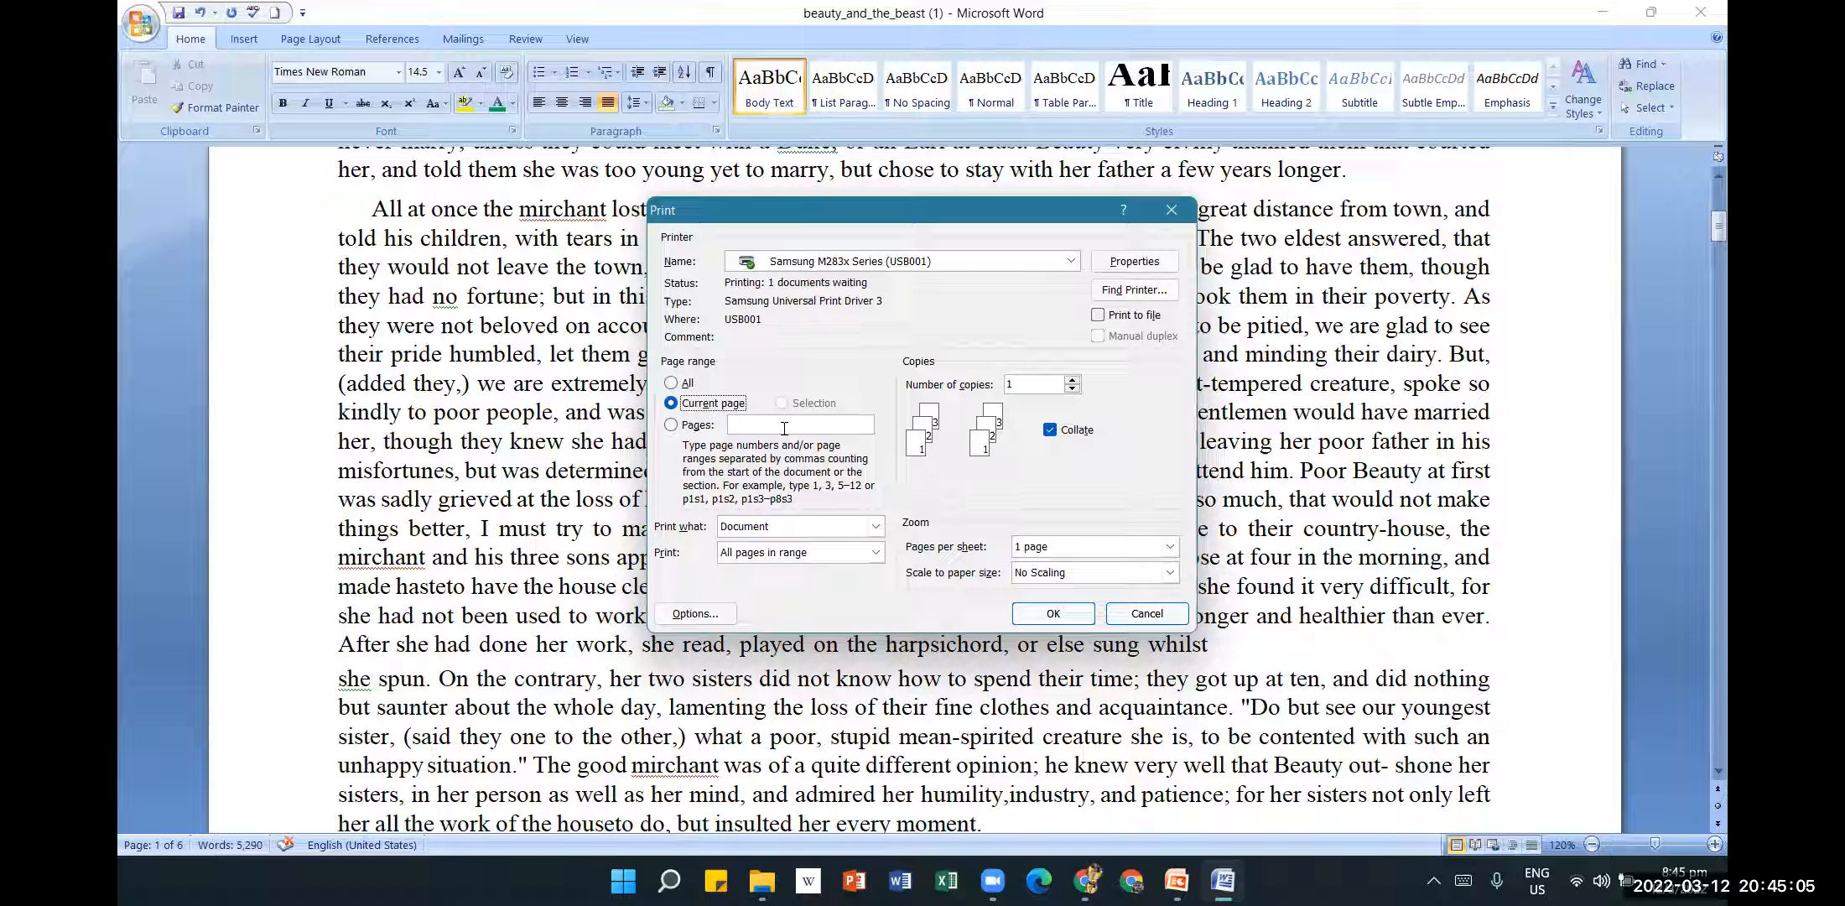
left_click(671, 425)
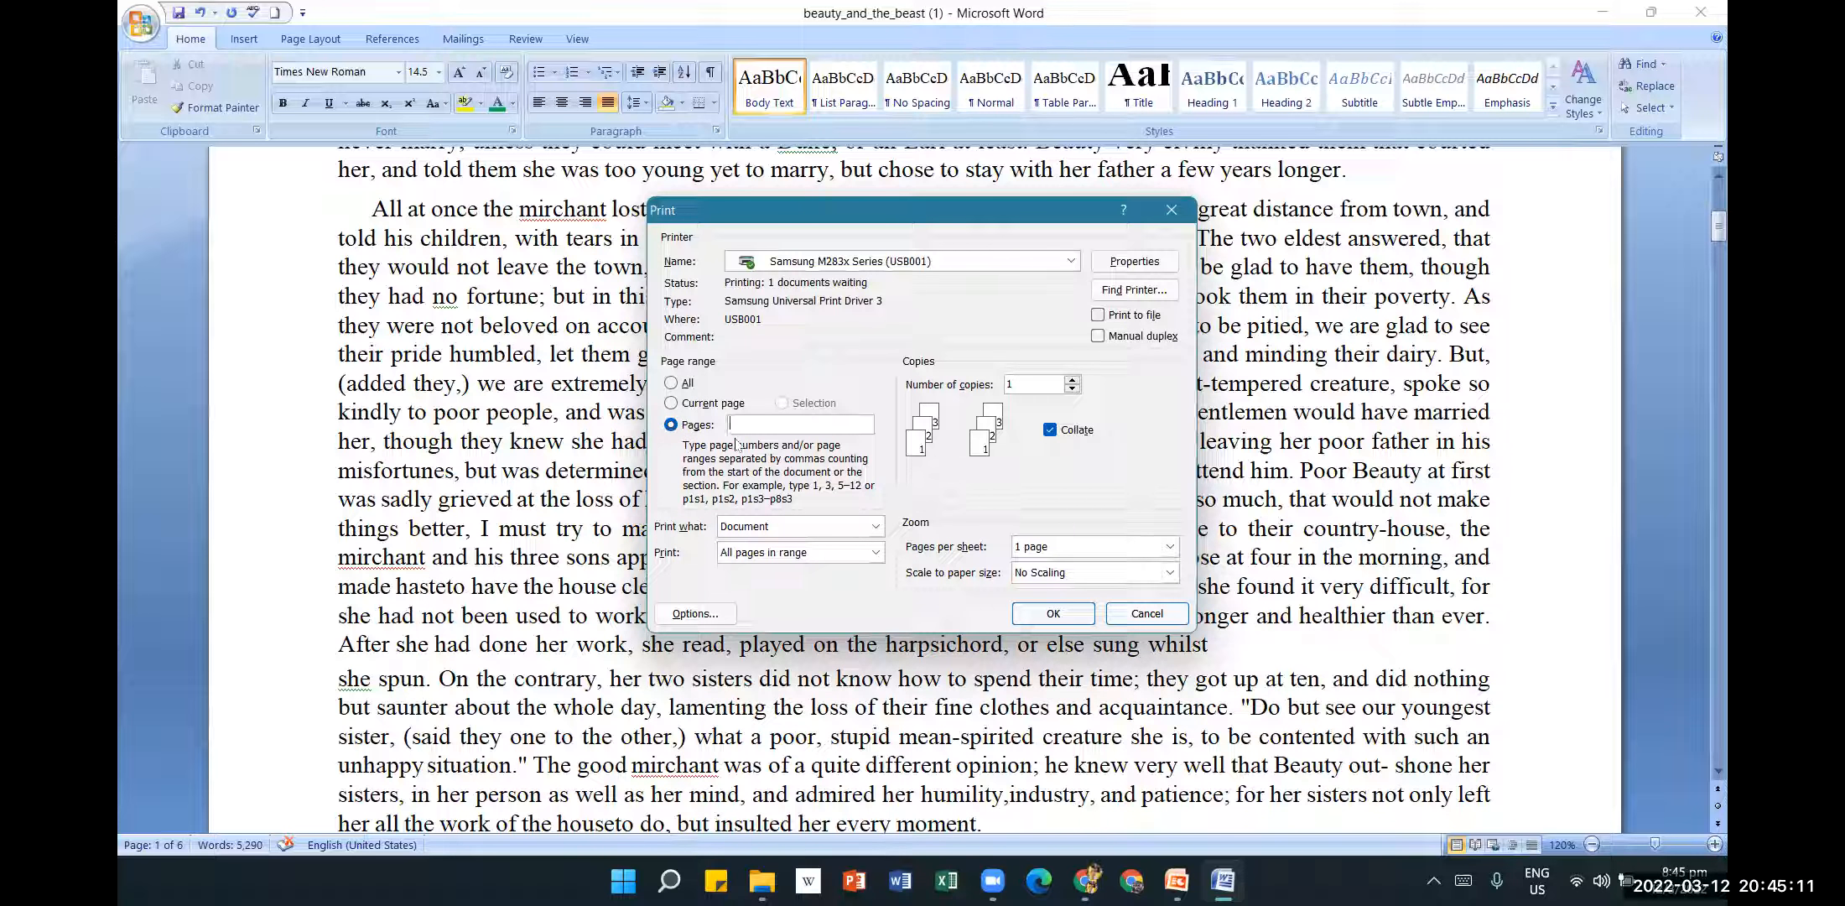
type("1")
key("BackSpace")
key("BackSpace")
type(",3,5")
type("-1")
left_click(686, 383)
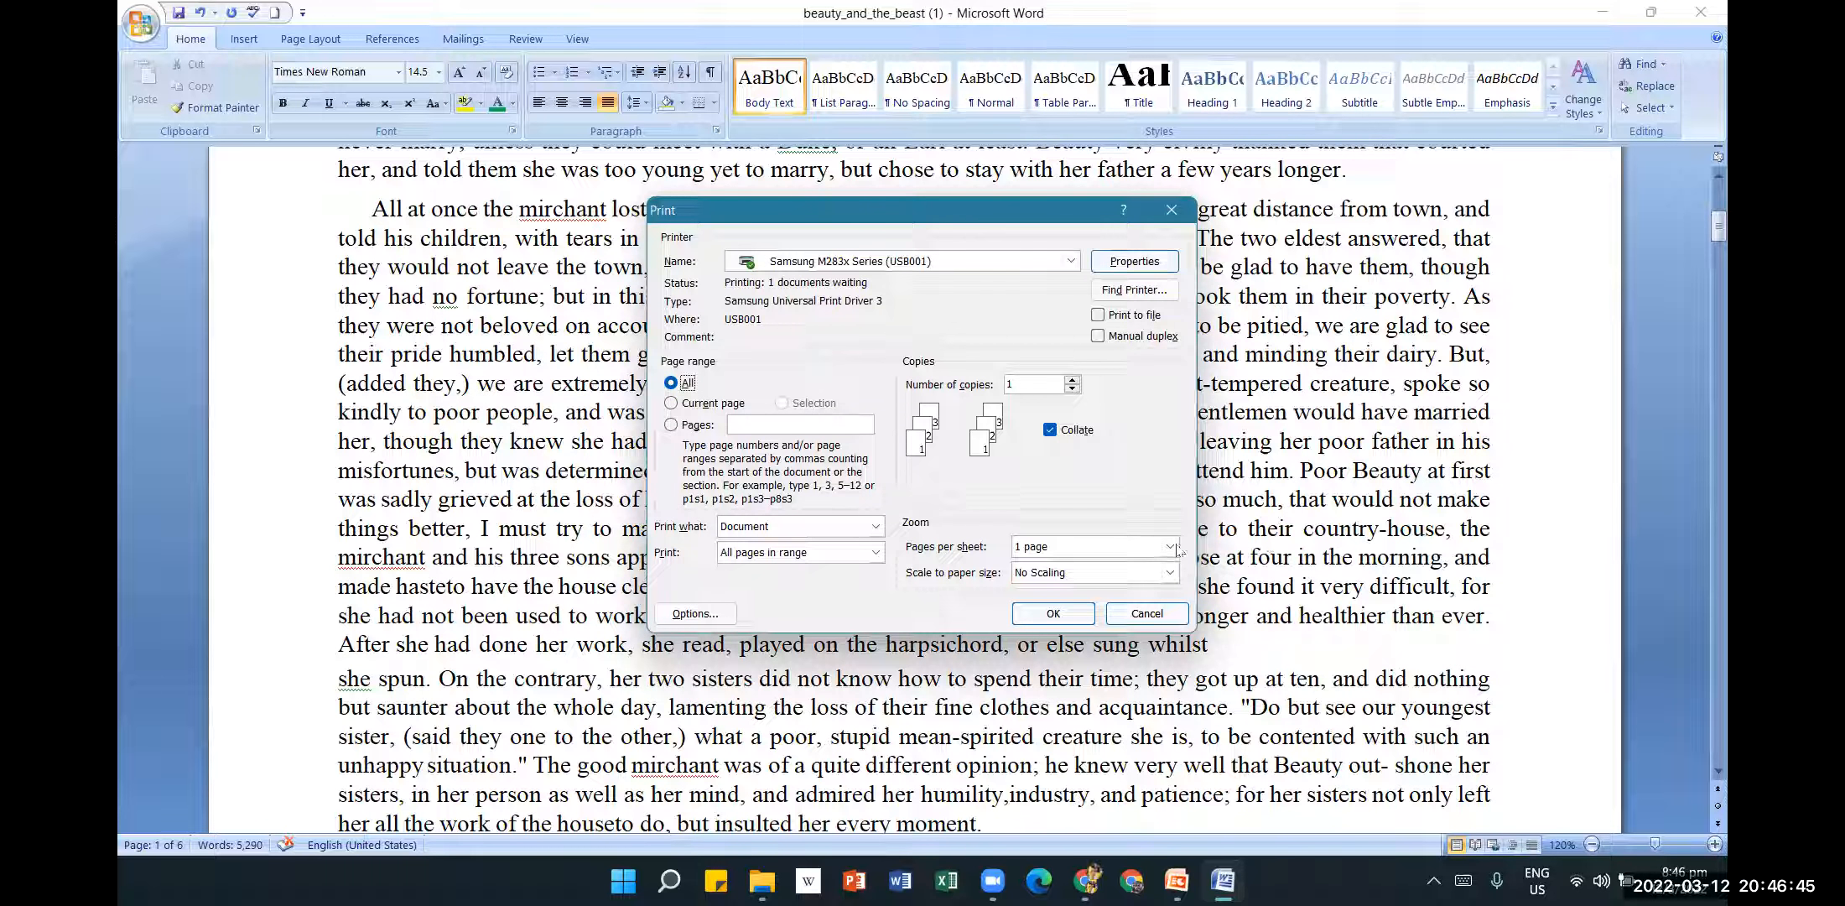
Set the print range to Pages 1,3,5,7-10.
left_click(674, 404)
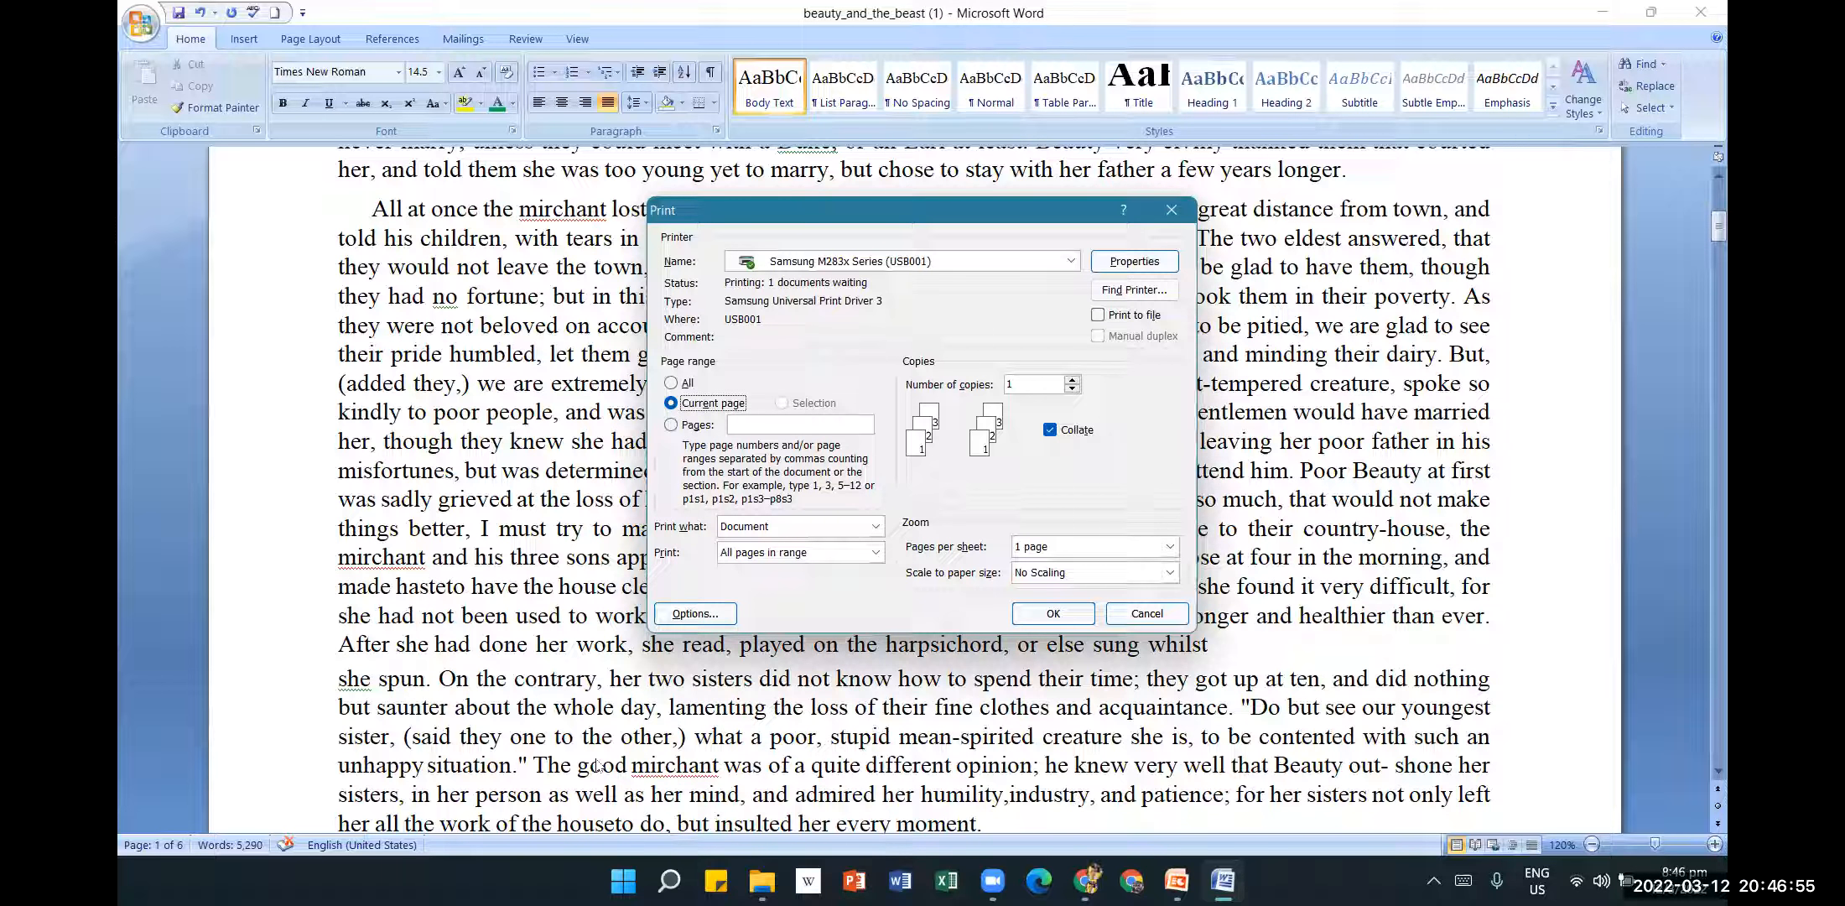
left_click(750, 694)
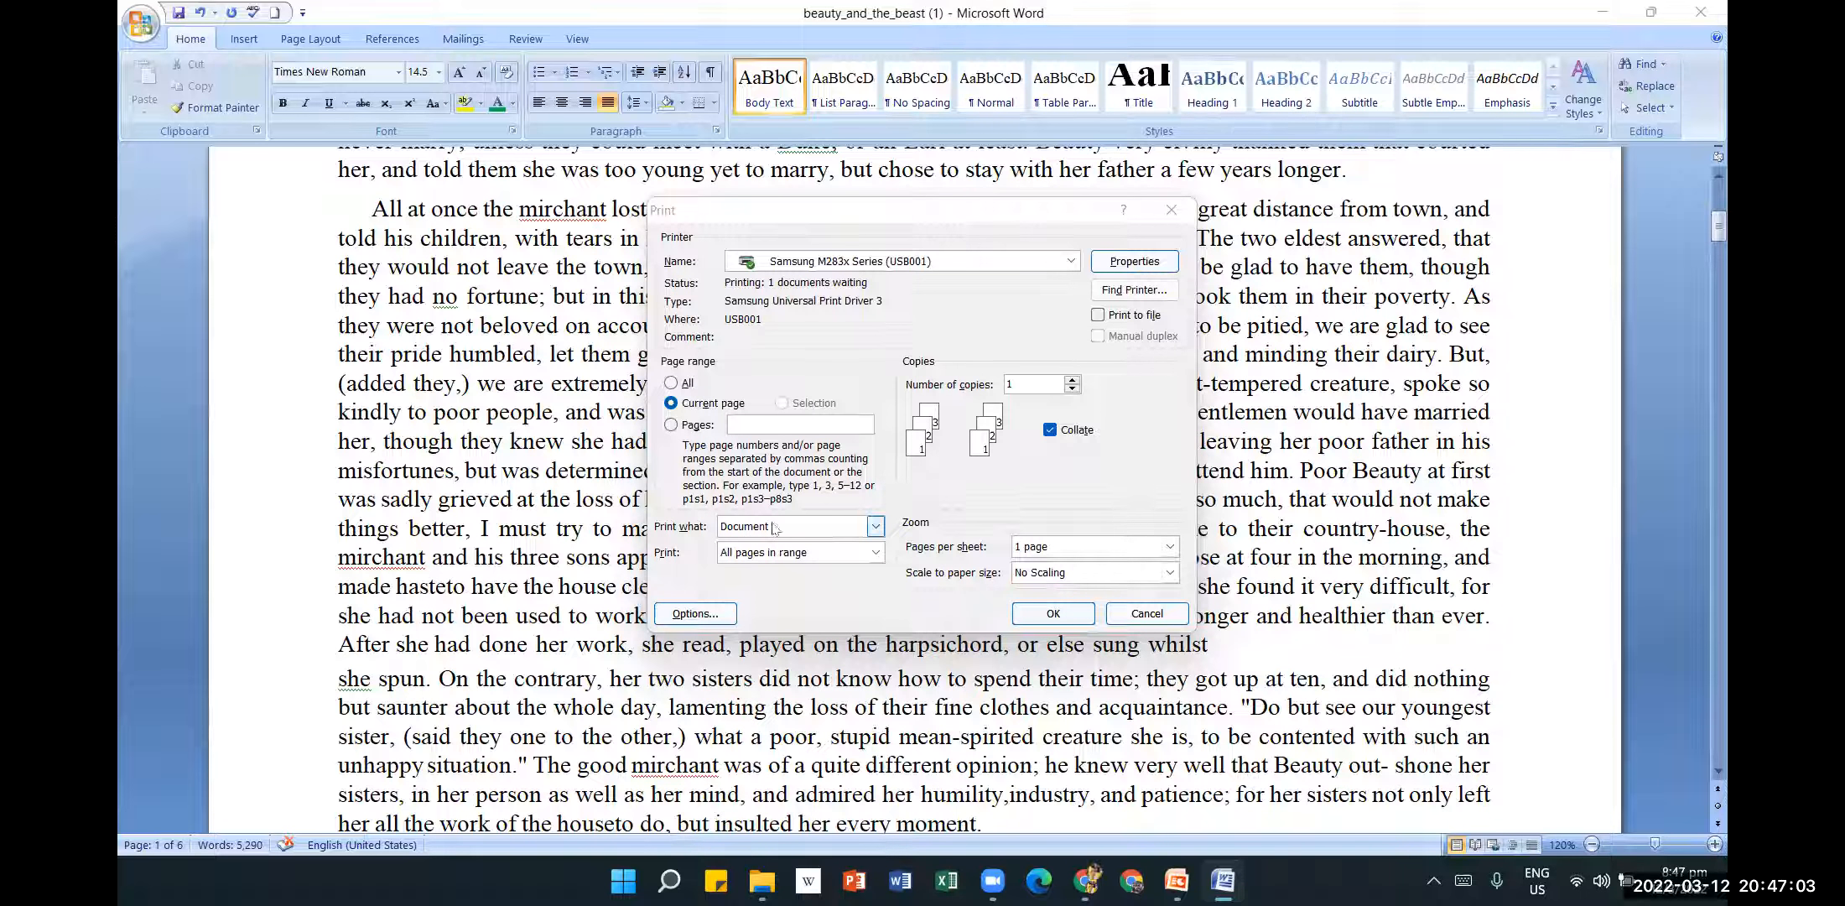
left_click(673, 427)
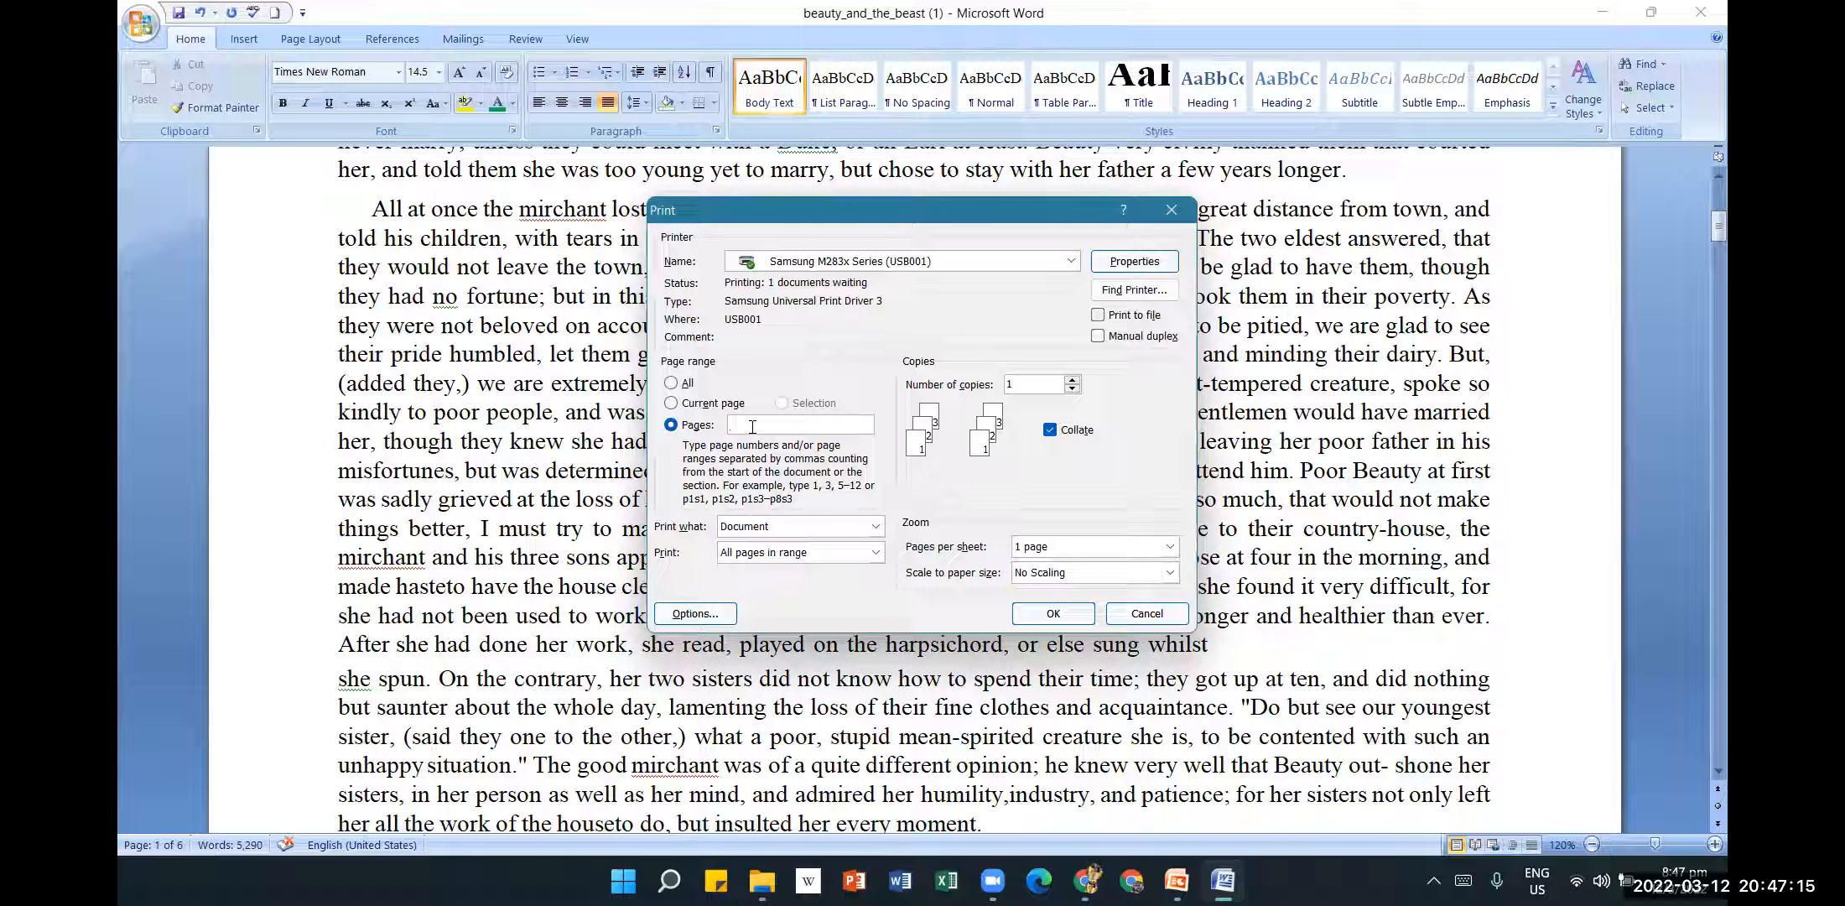
type("111-5")
key("BackSpace")
key("BackSpace")
key("BackSpace")
key("BackSpace")
type("-5")
type(",")
type(",")
type("3,5,7")
type("-1")
Keep All pages in range and set 2 pages per sheet.
left_click(881, 555)
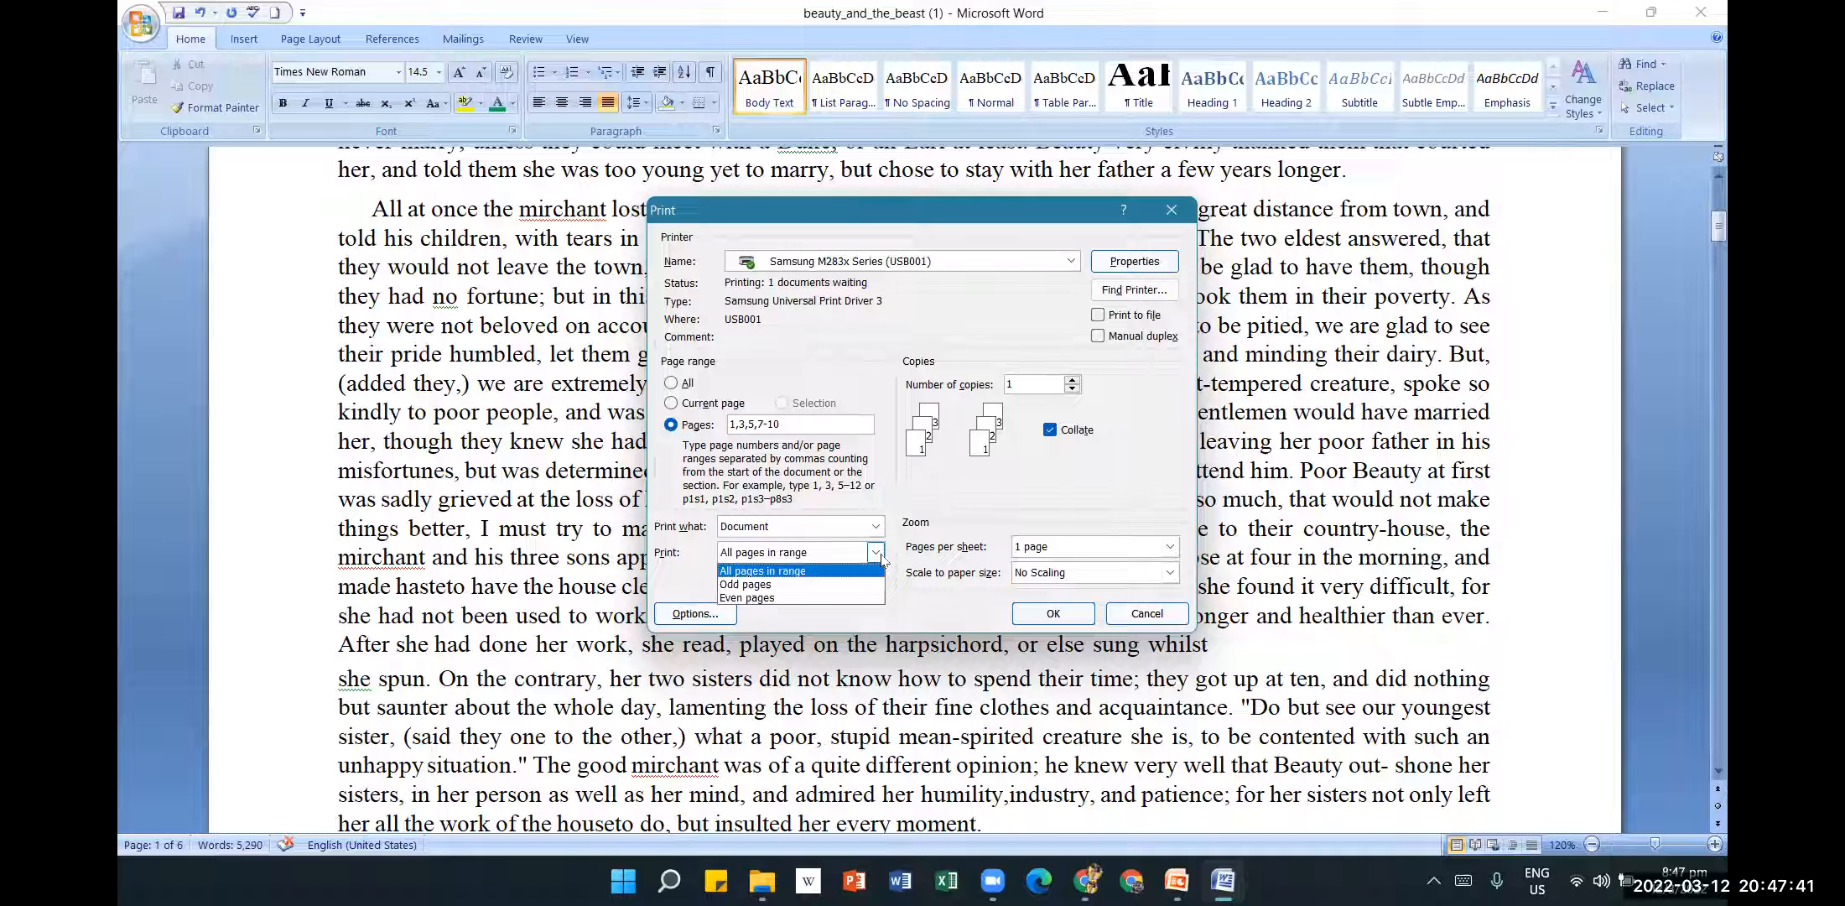
left_click(881, 555)
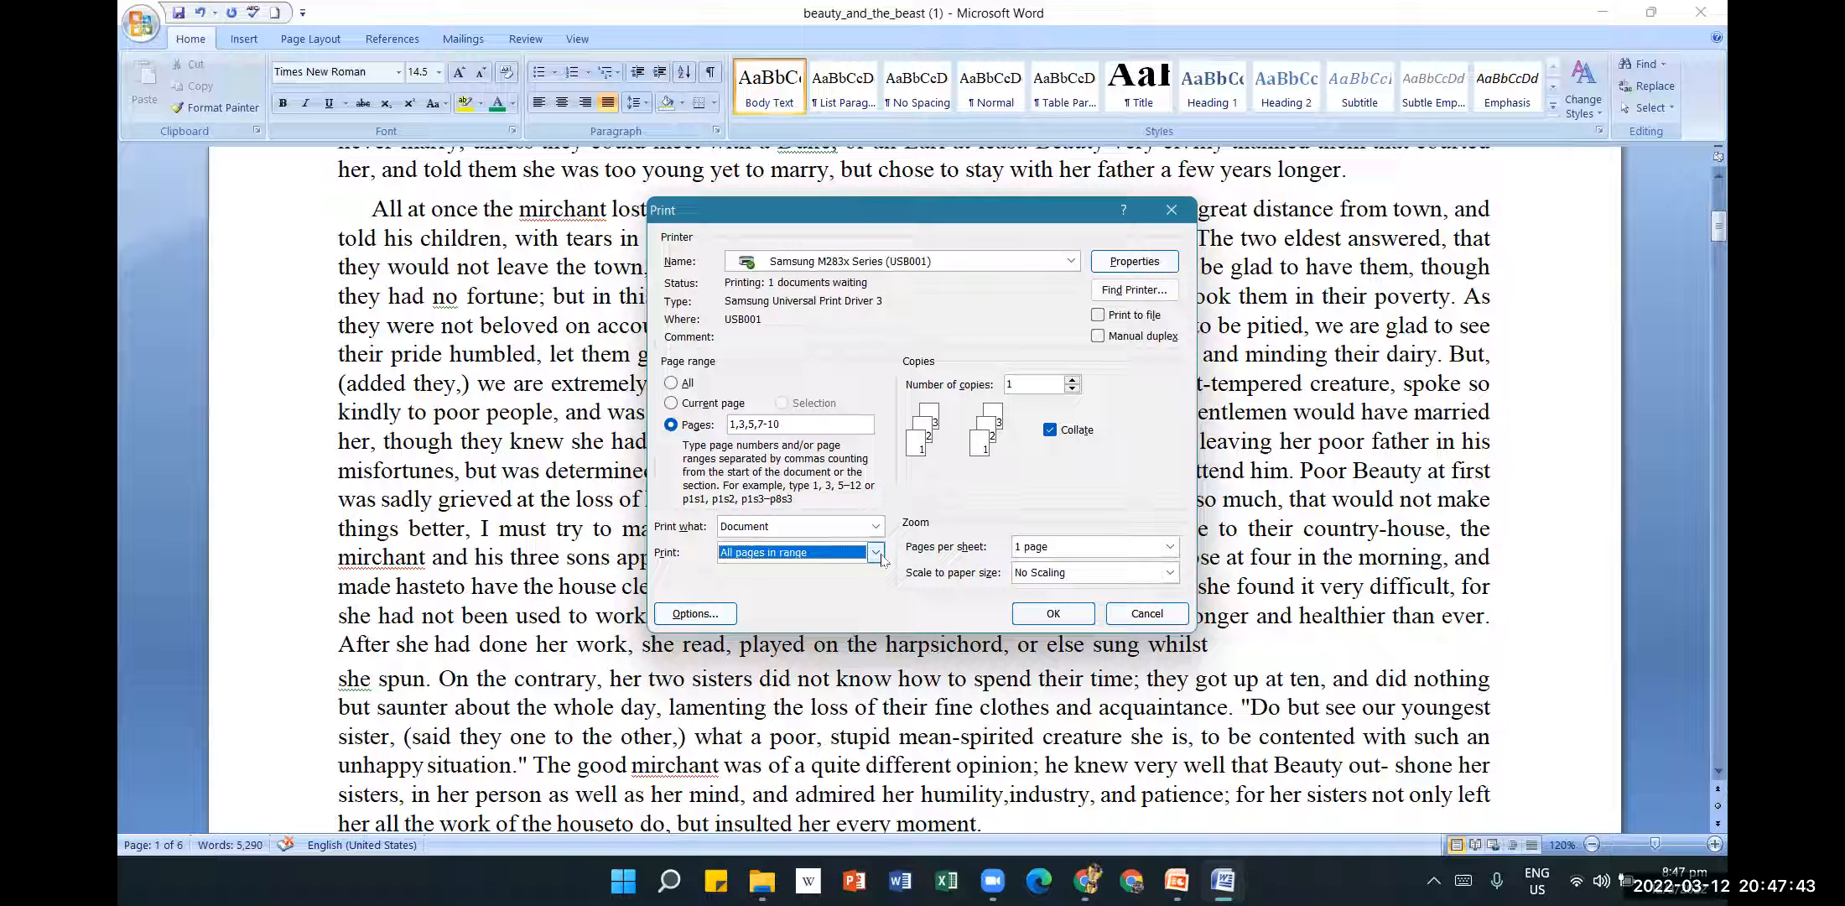
left_click(878, 553)
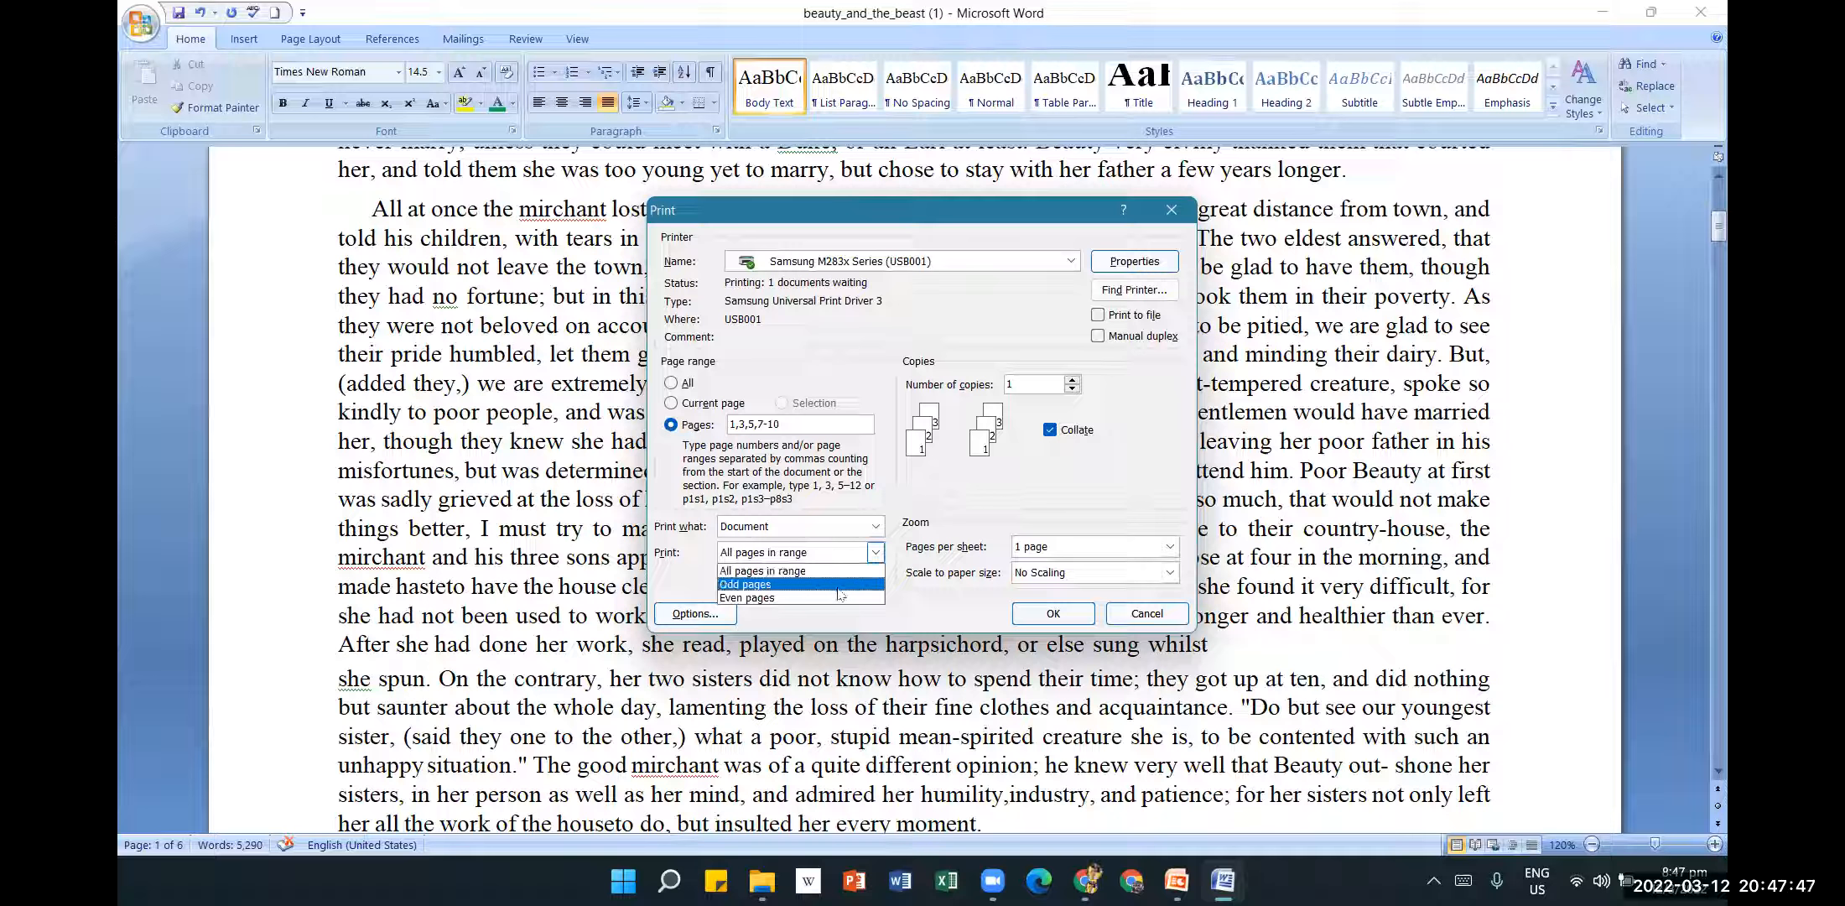
left_click(991, 500)
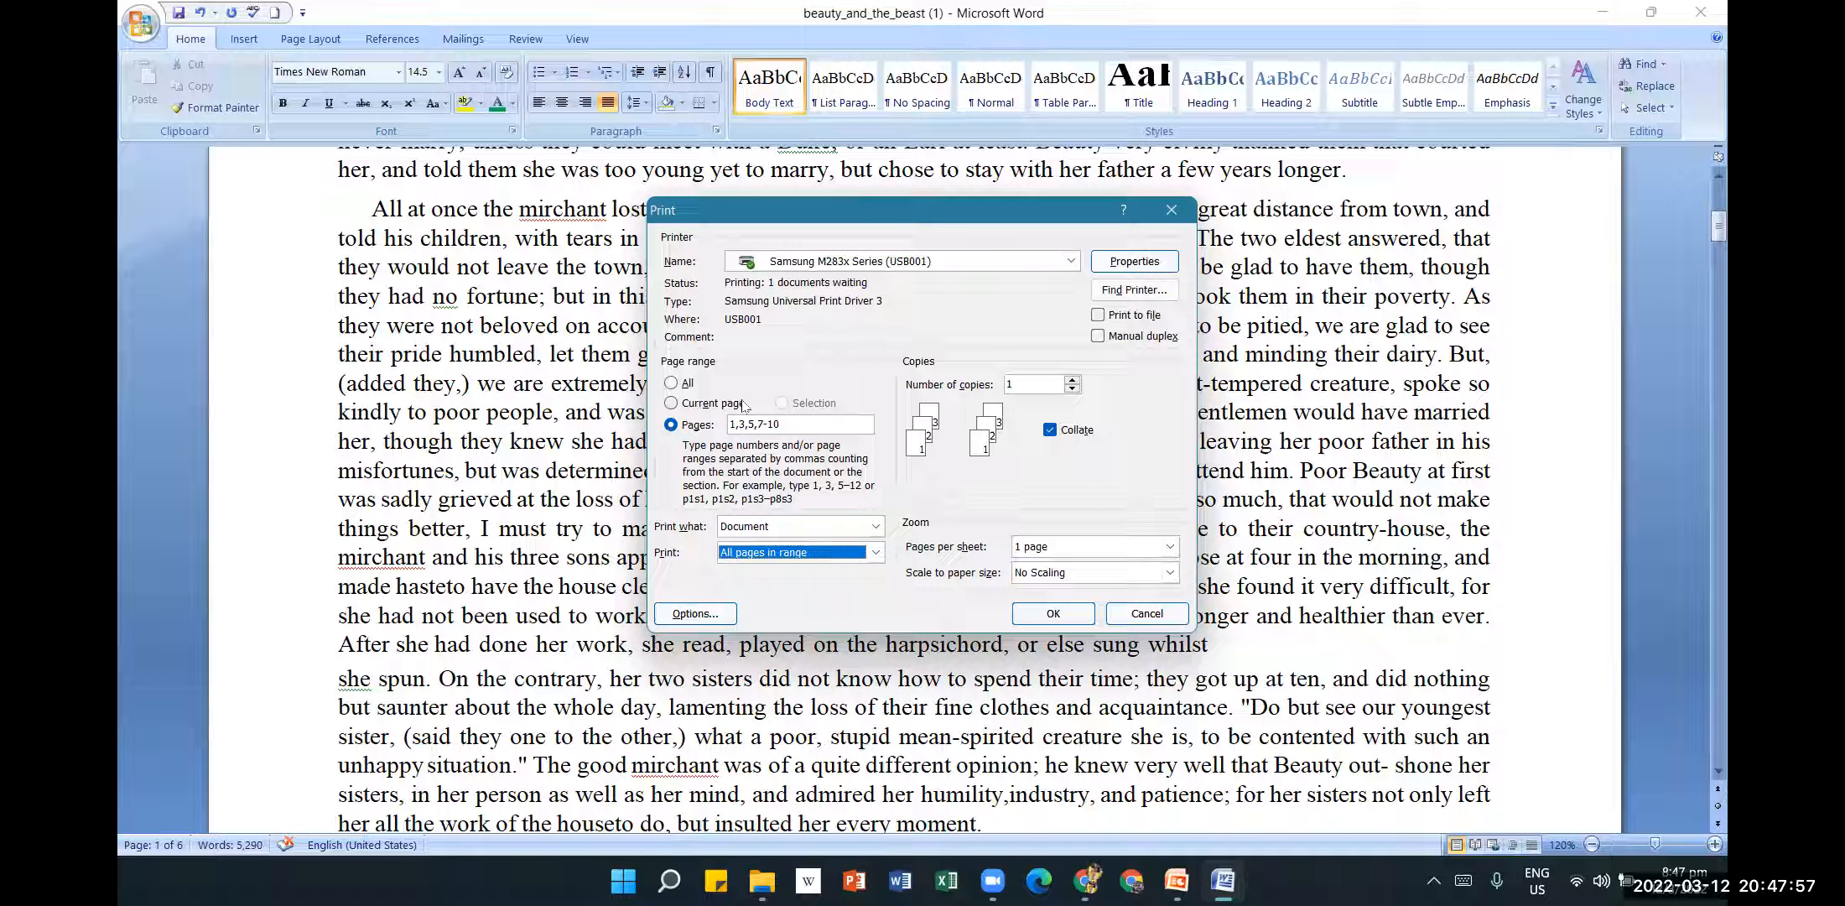
left_click(1170, 549)
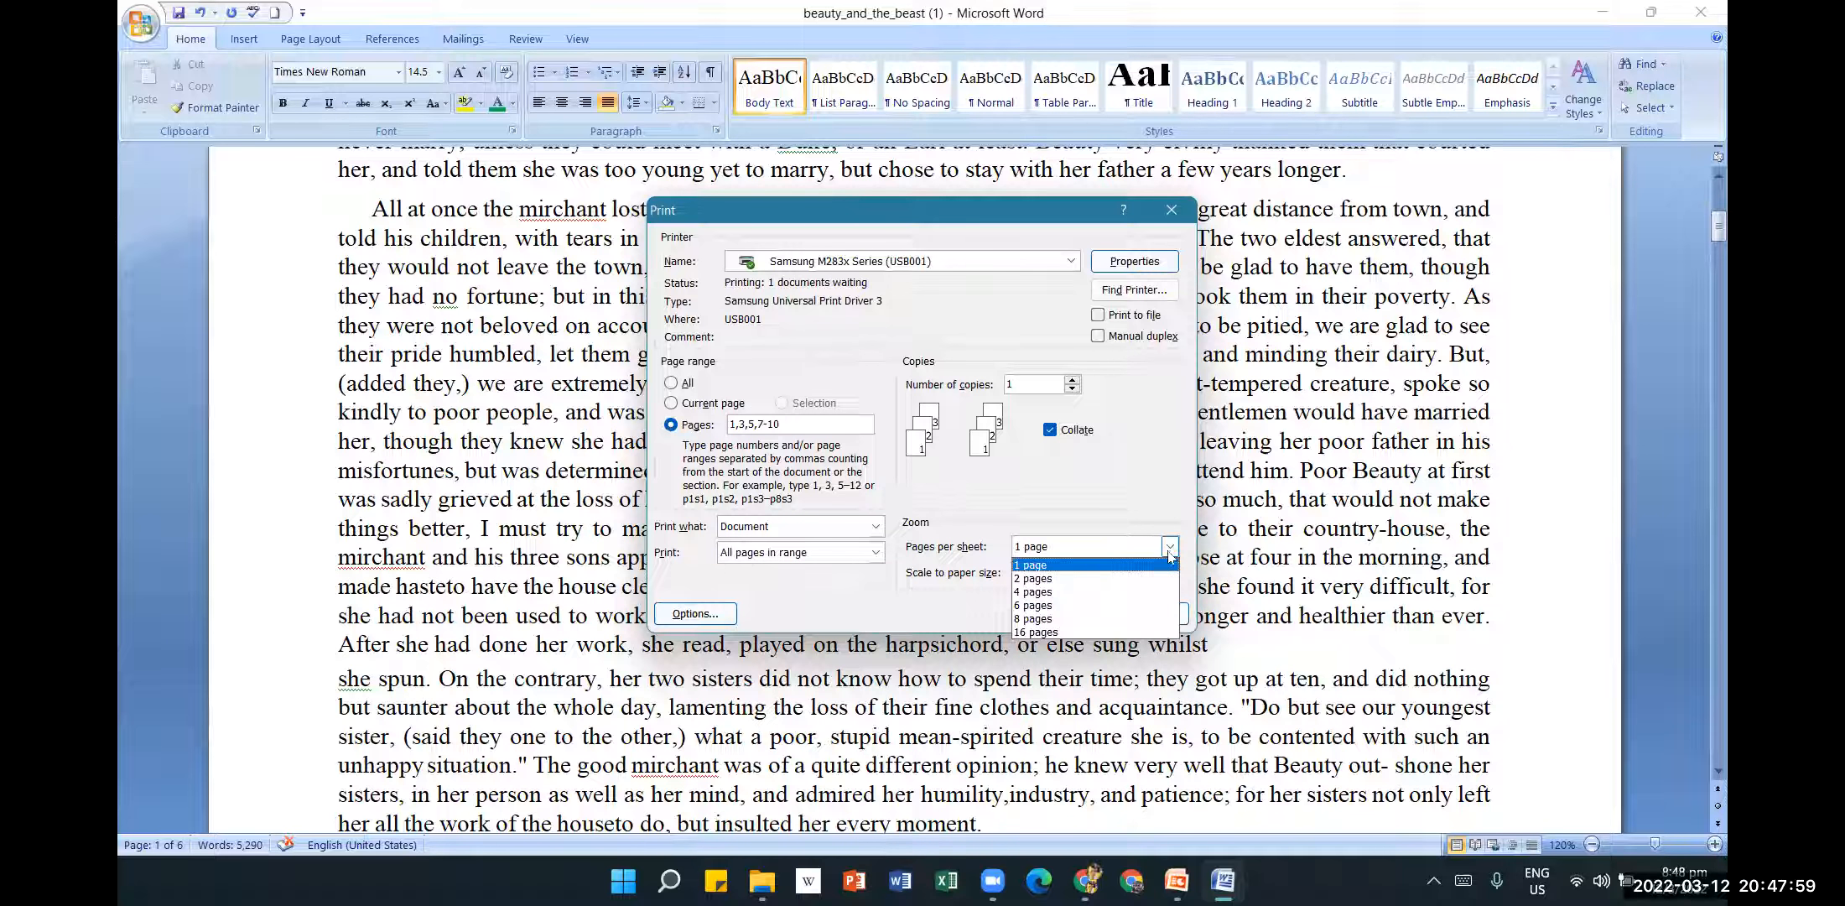
left_click(1136, 579)
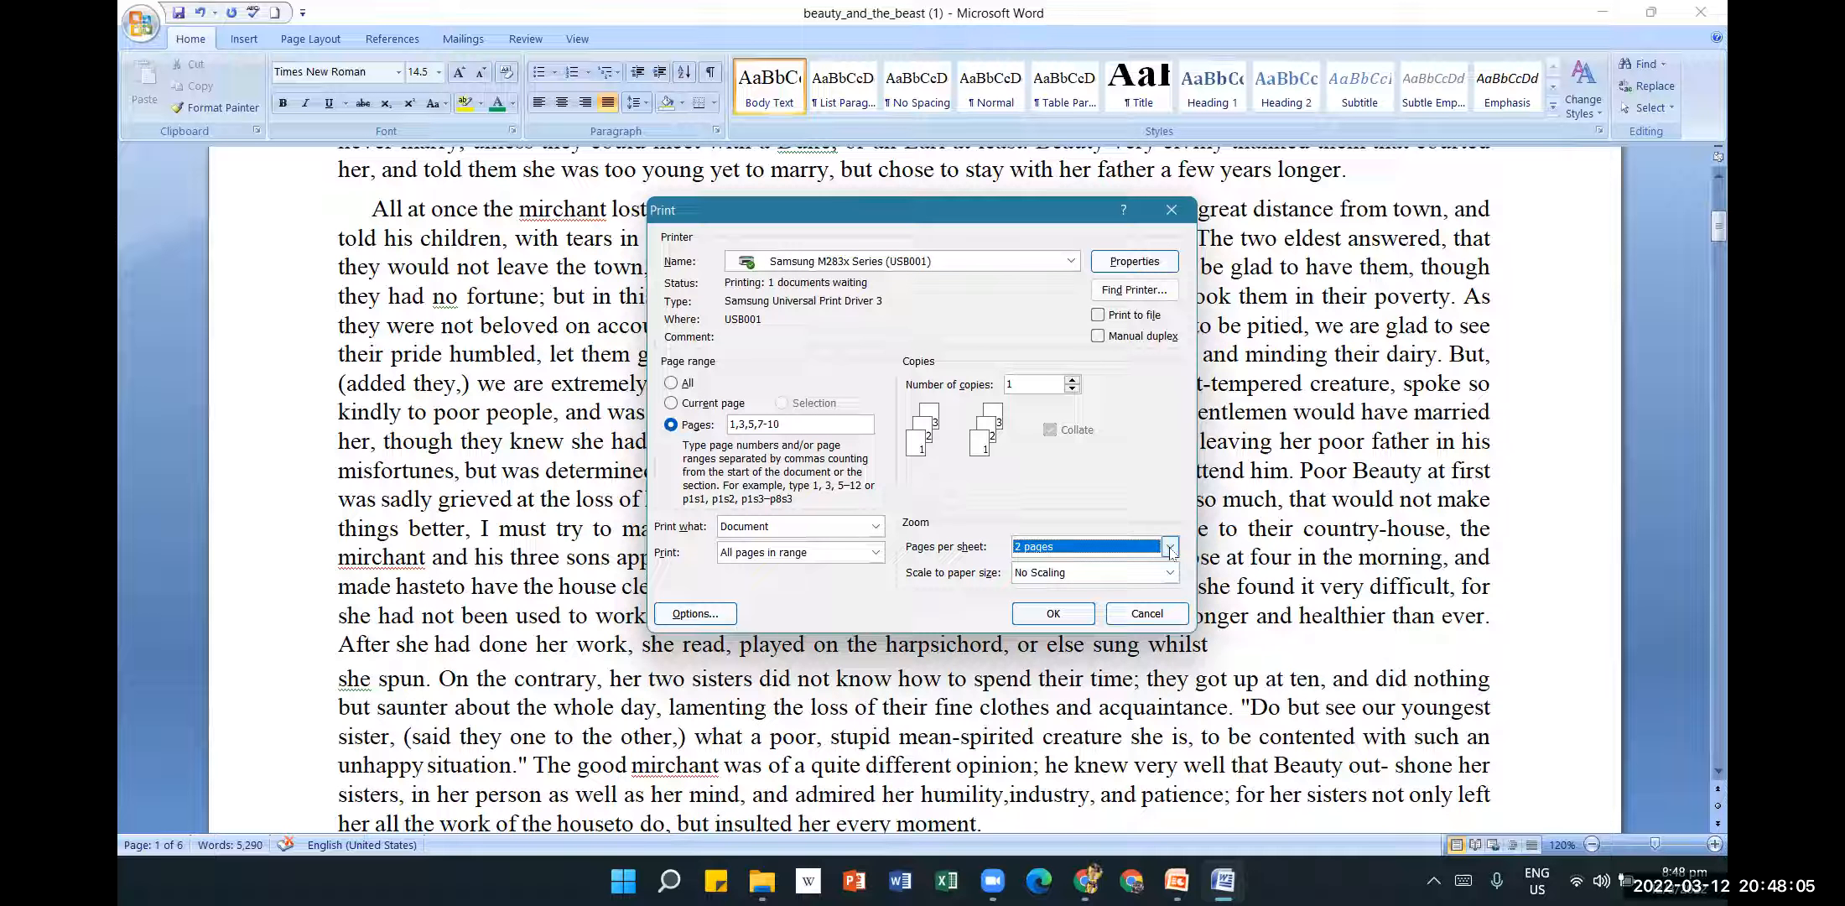
left_click(1170, 550)
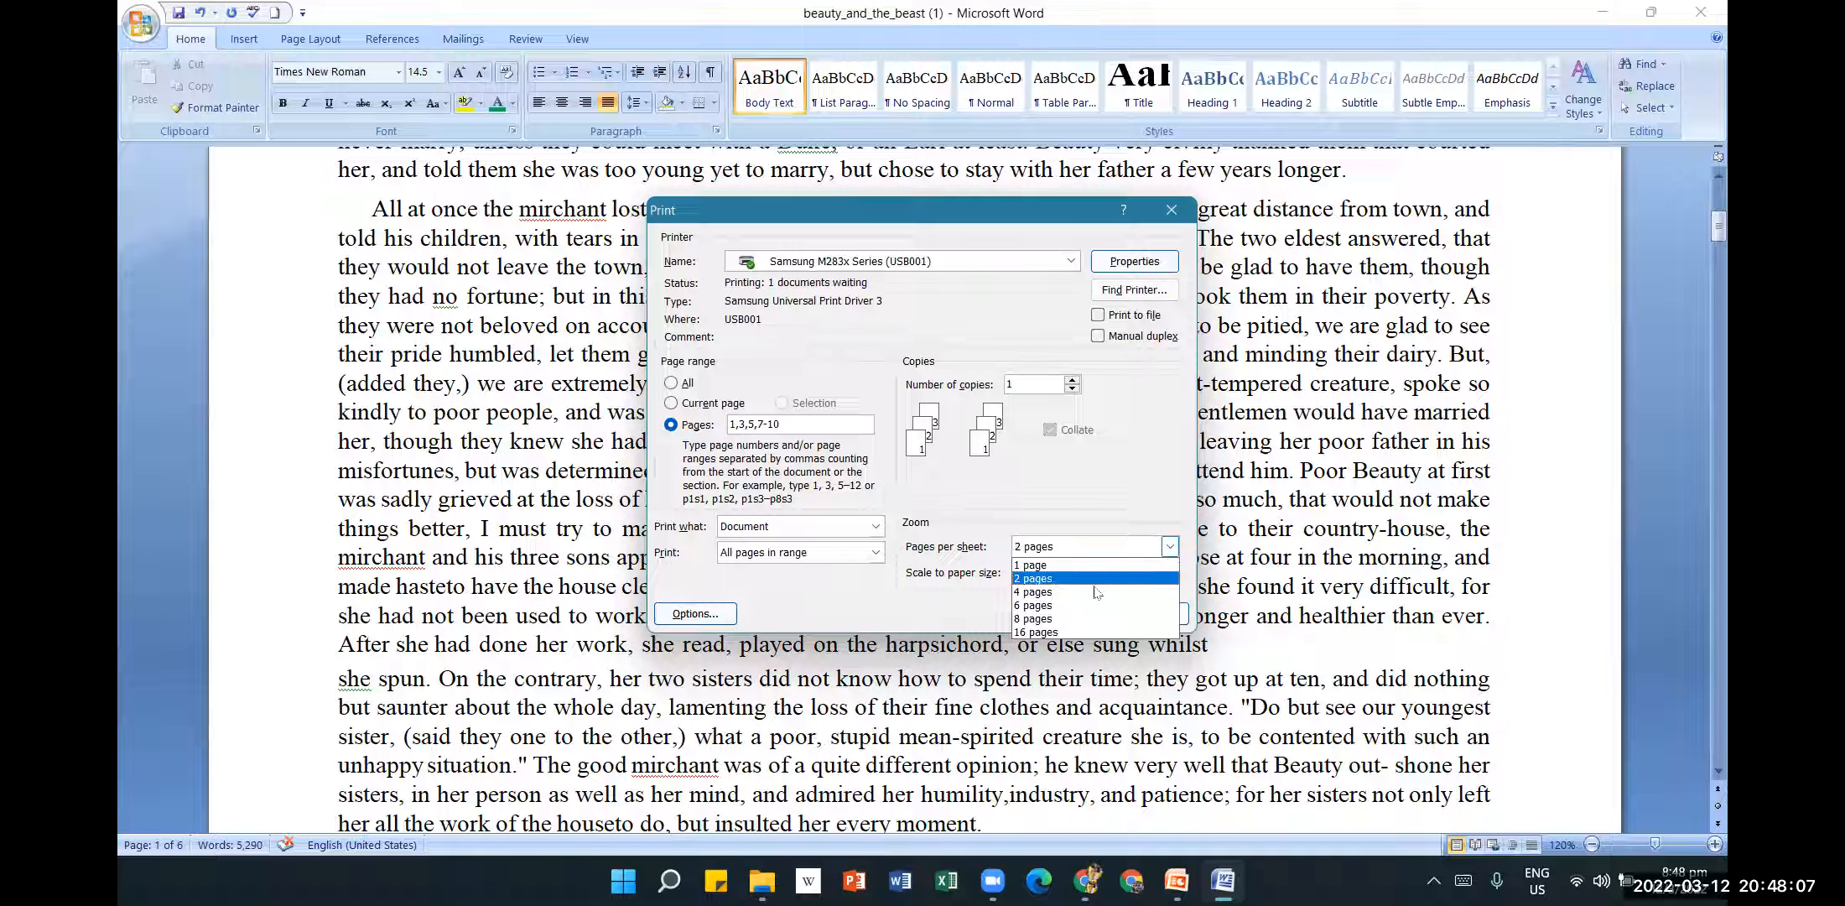
left_click(1171, 546)
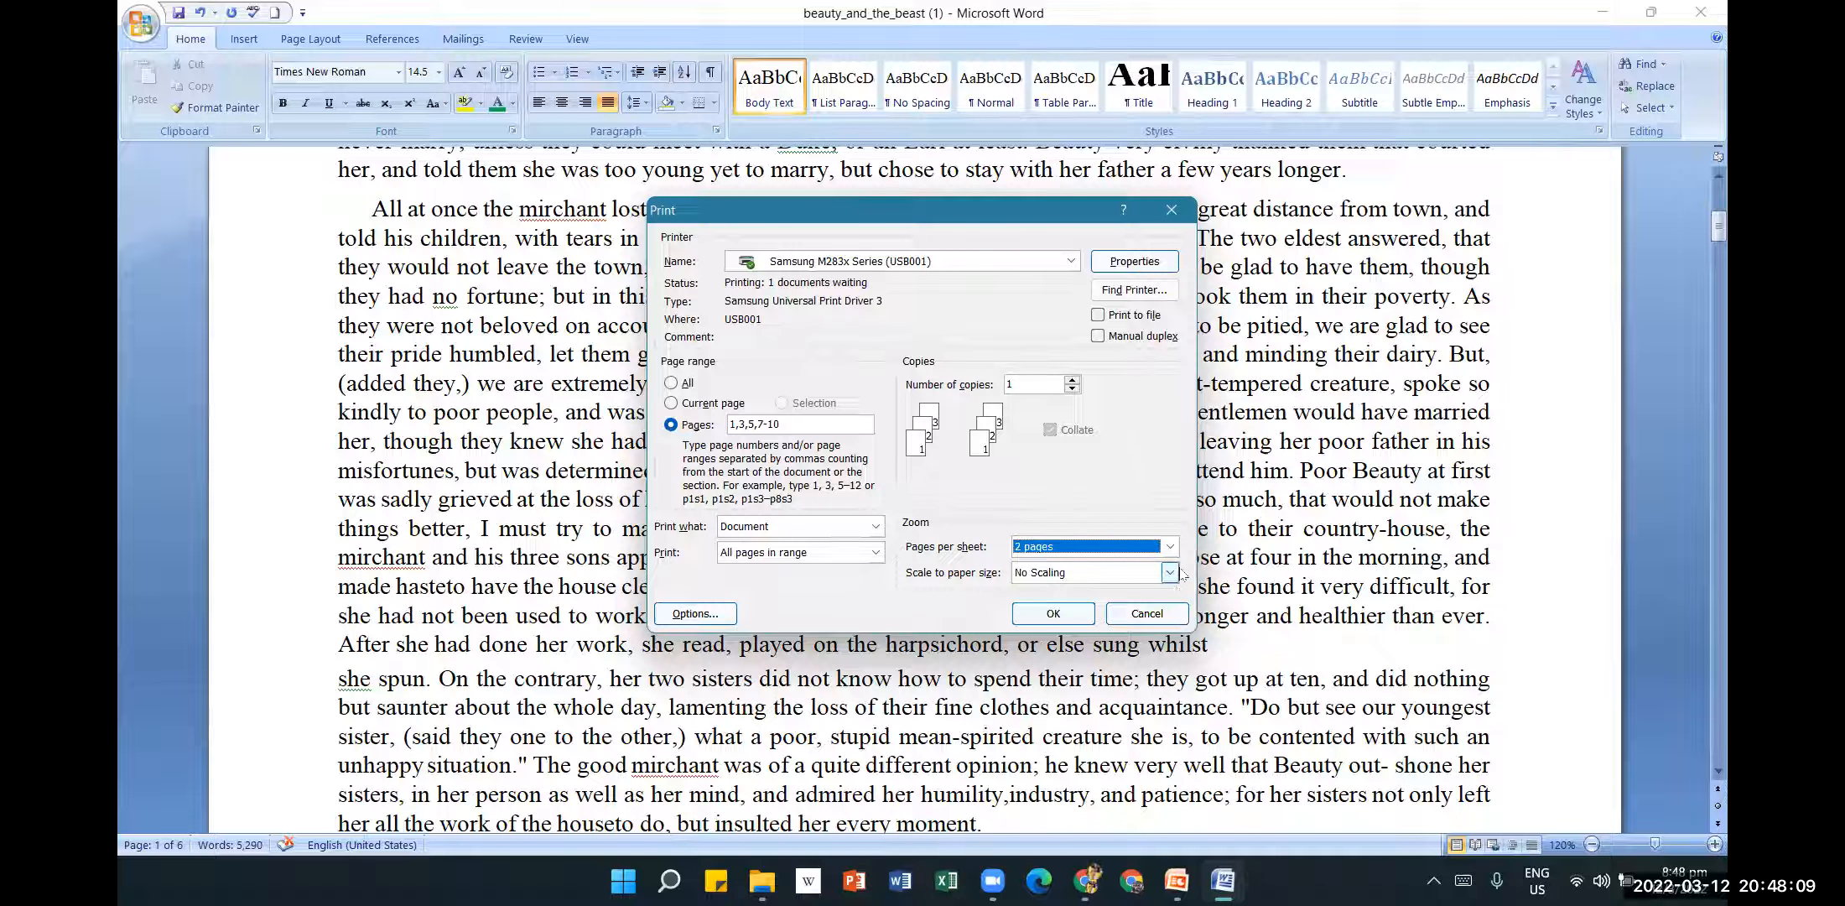
Leave paper scaling at No Scaling and close the Print dialog without printing.
left_click(1170, 572)
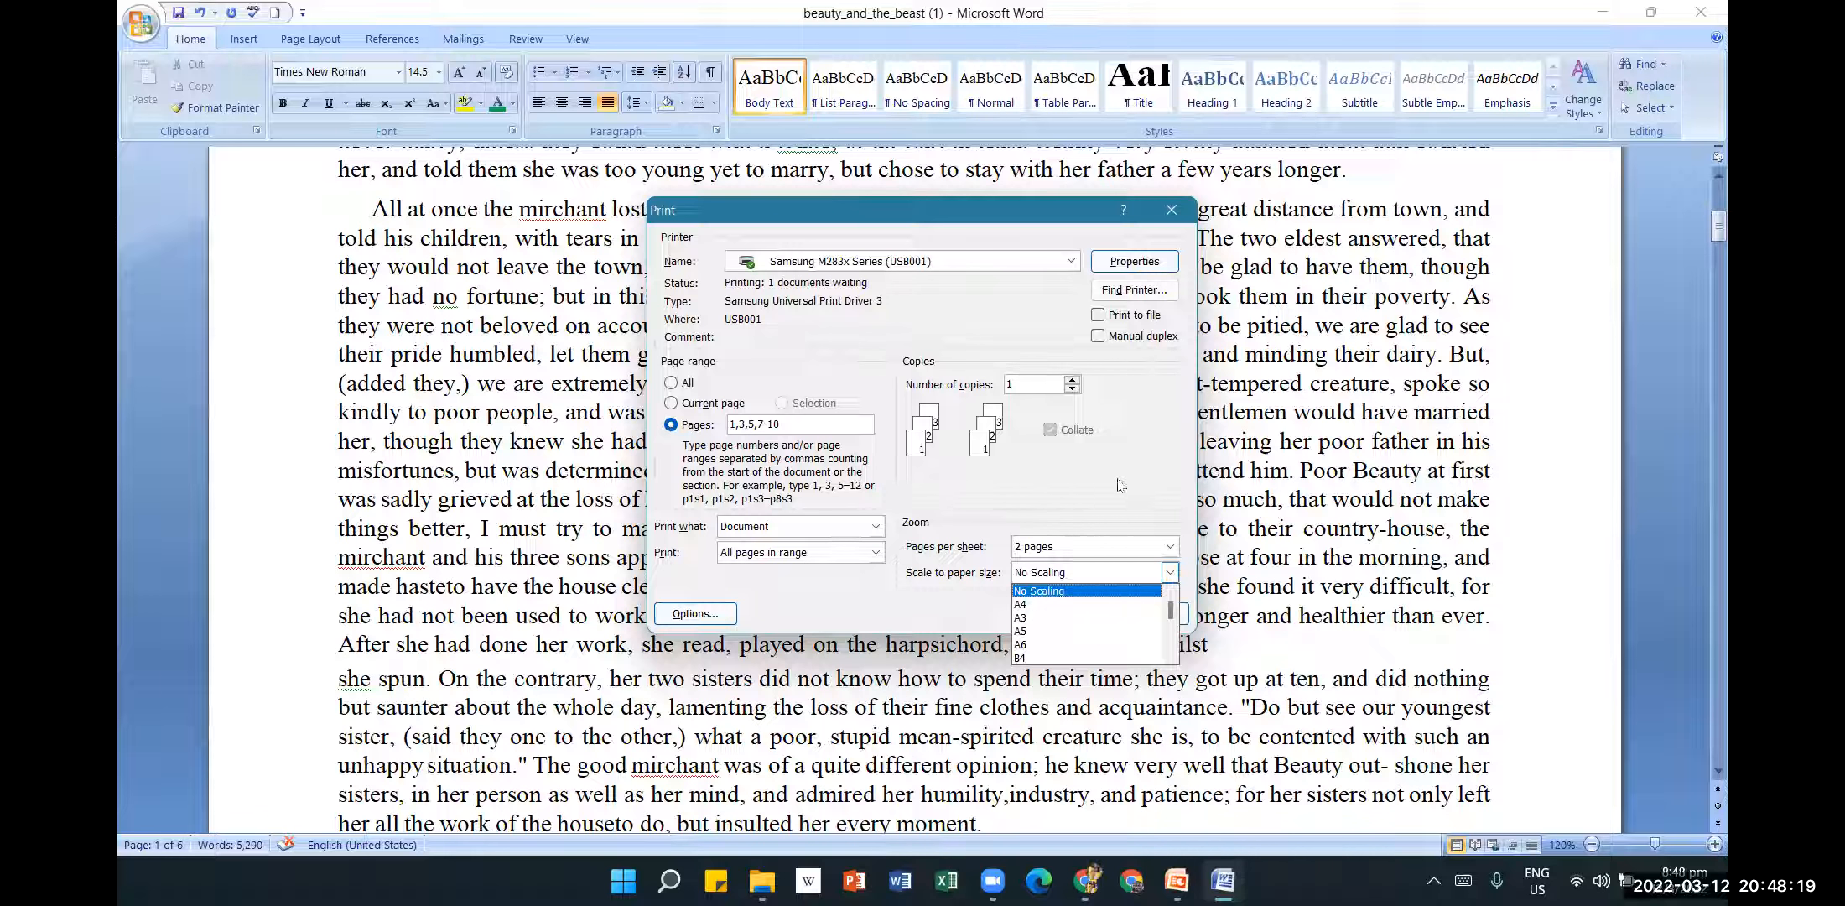
left_click(1212, 303)
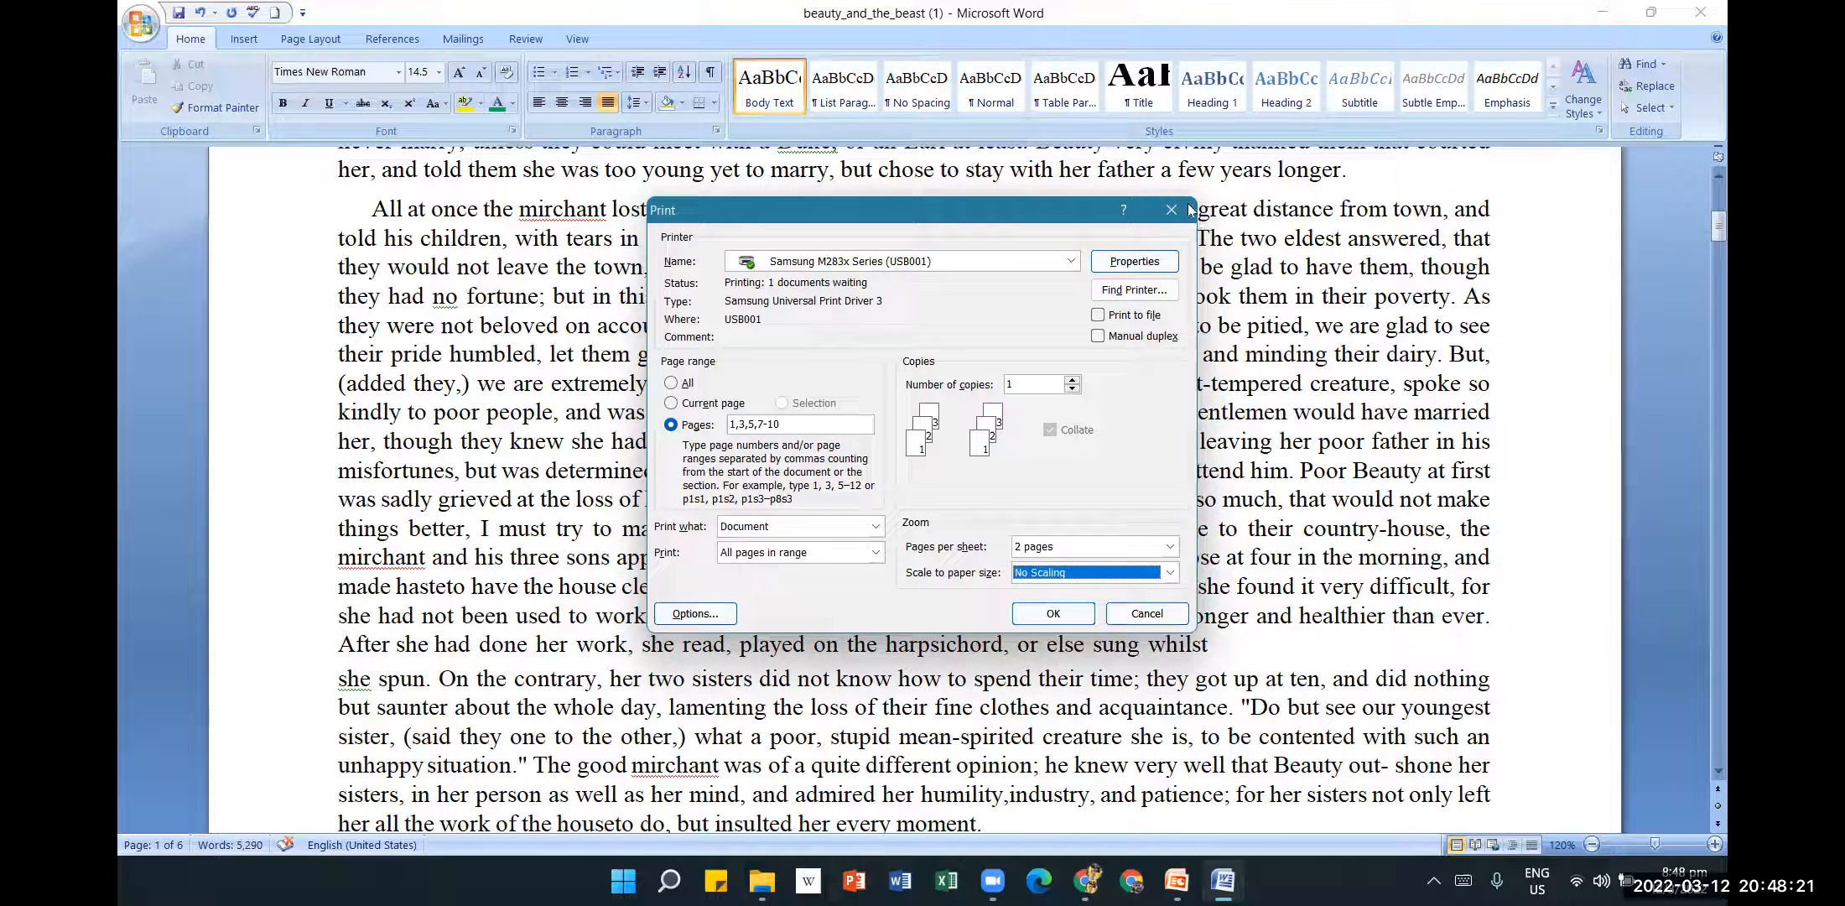
left_click(1180, 211)
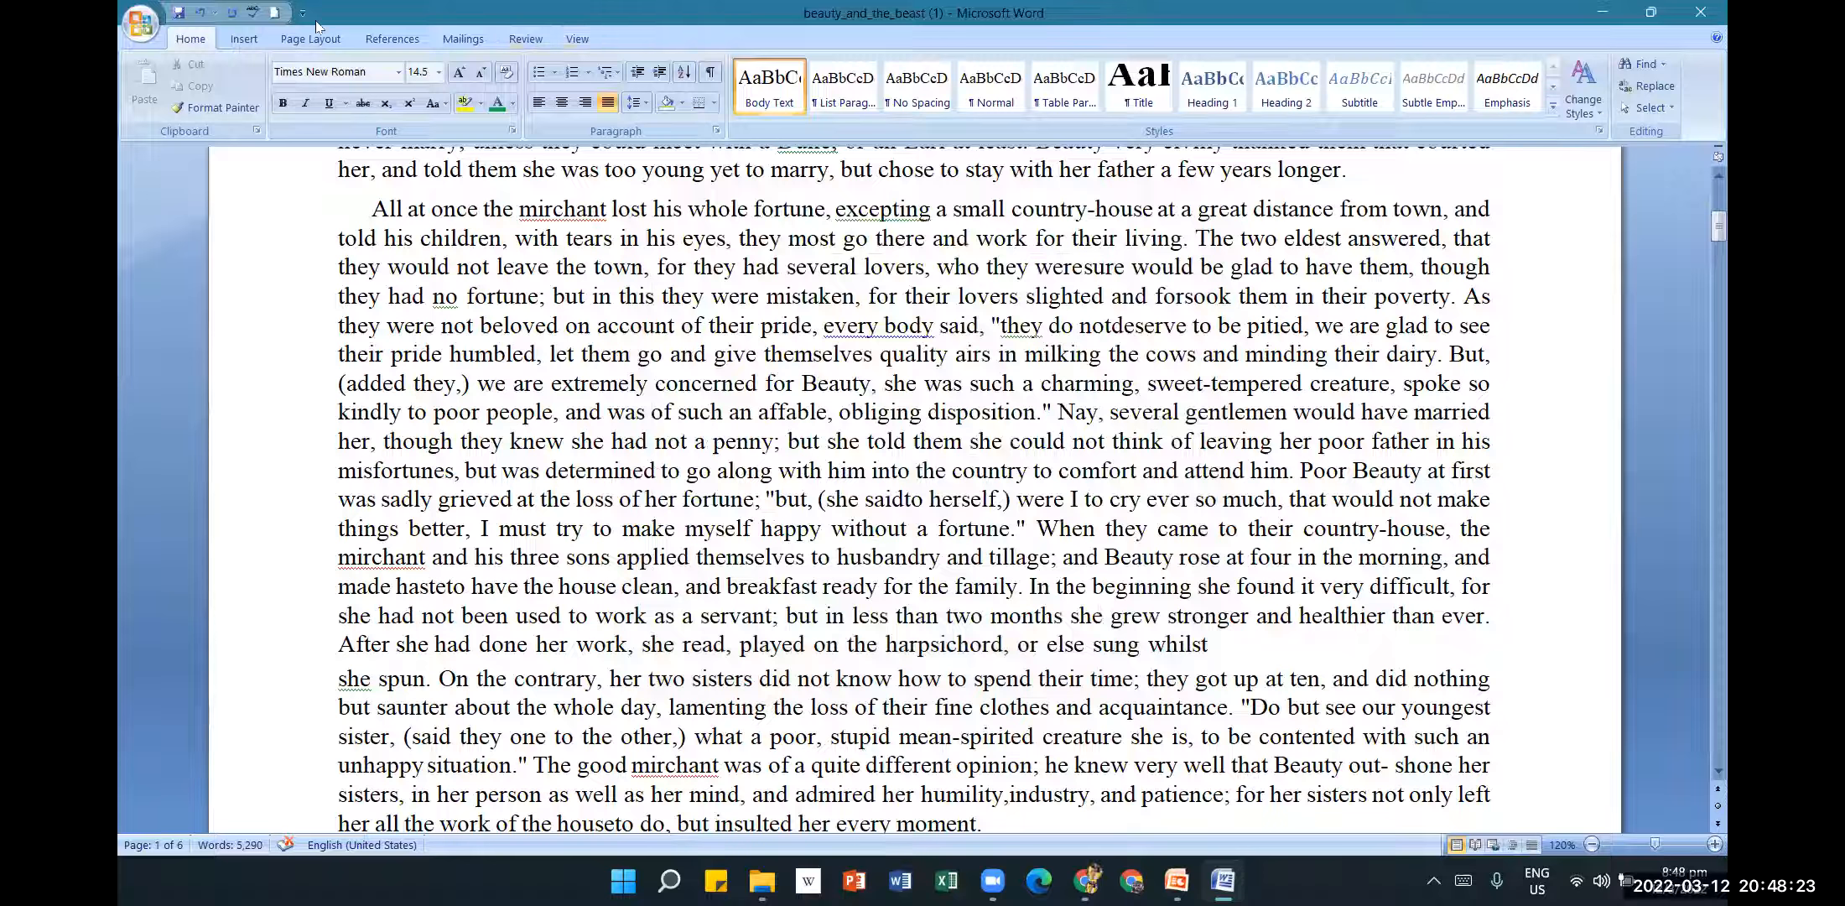
Change the paper size to A4 and reopen the Print dialog.
left_click(311, 39)
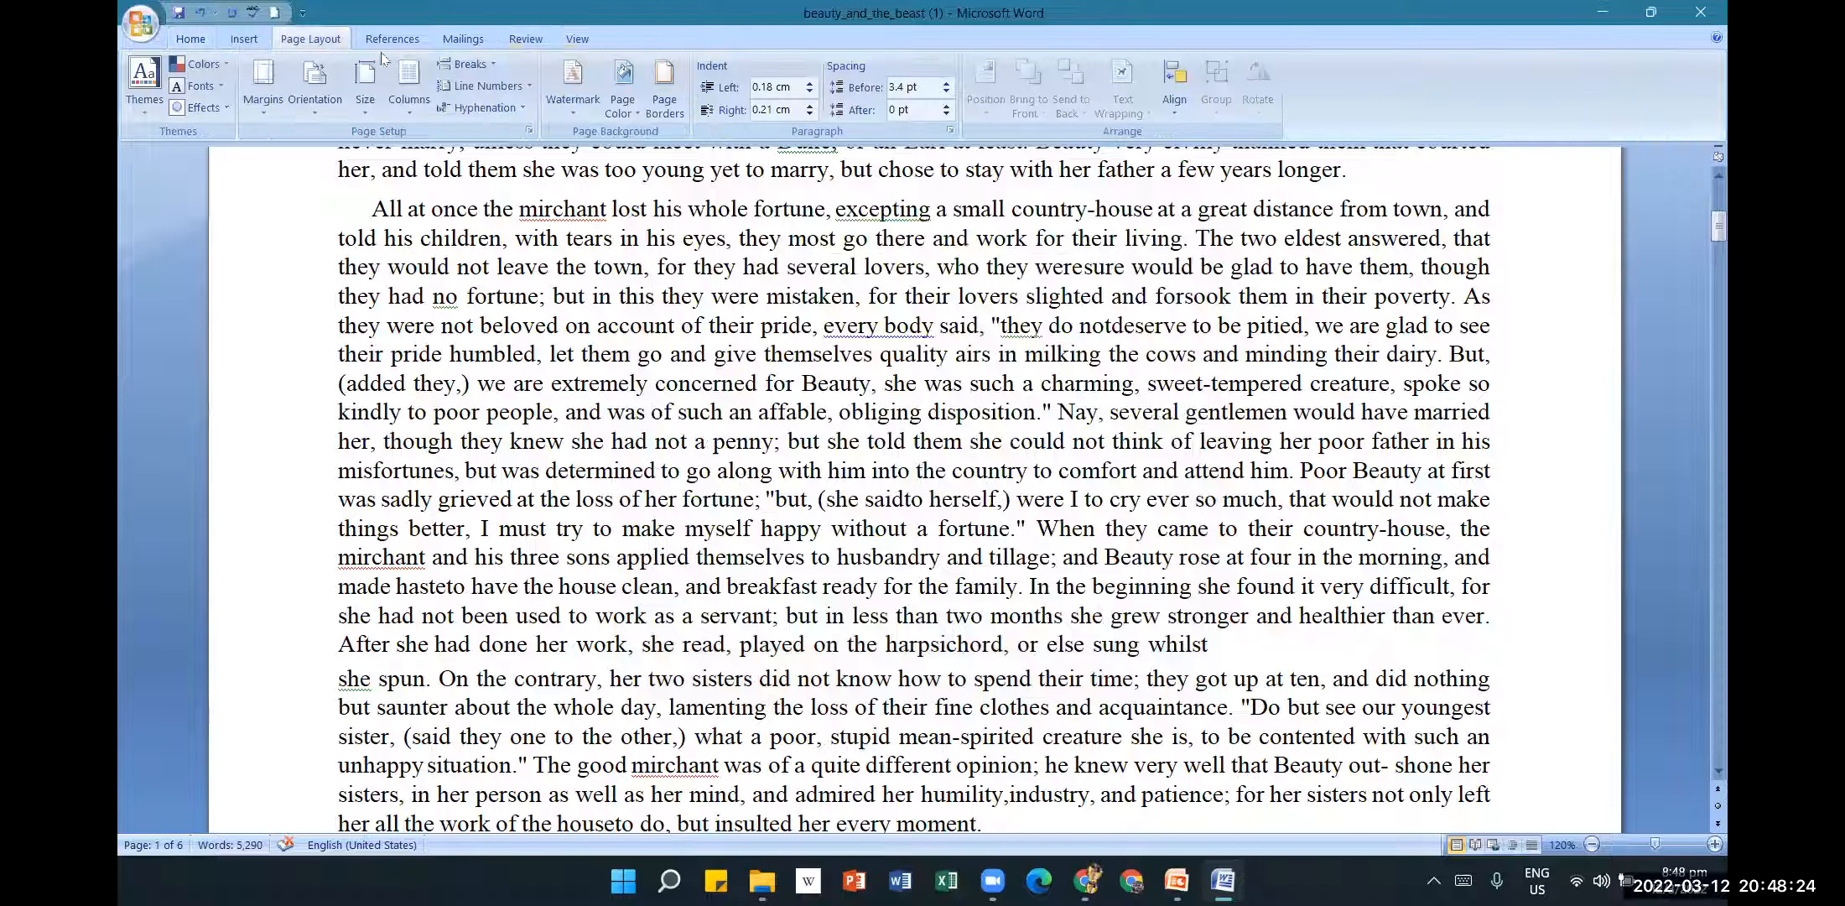
left_click(365, 118)
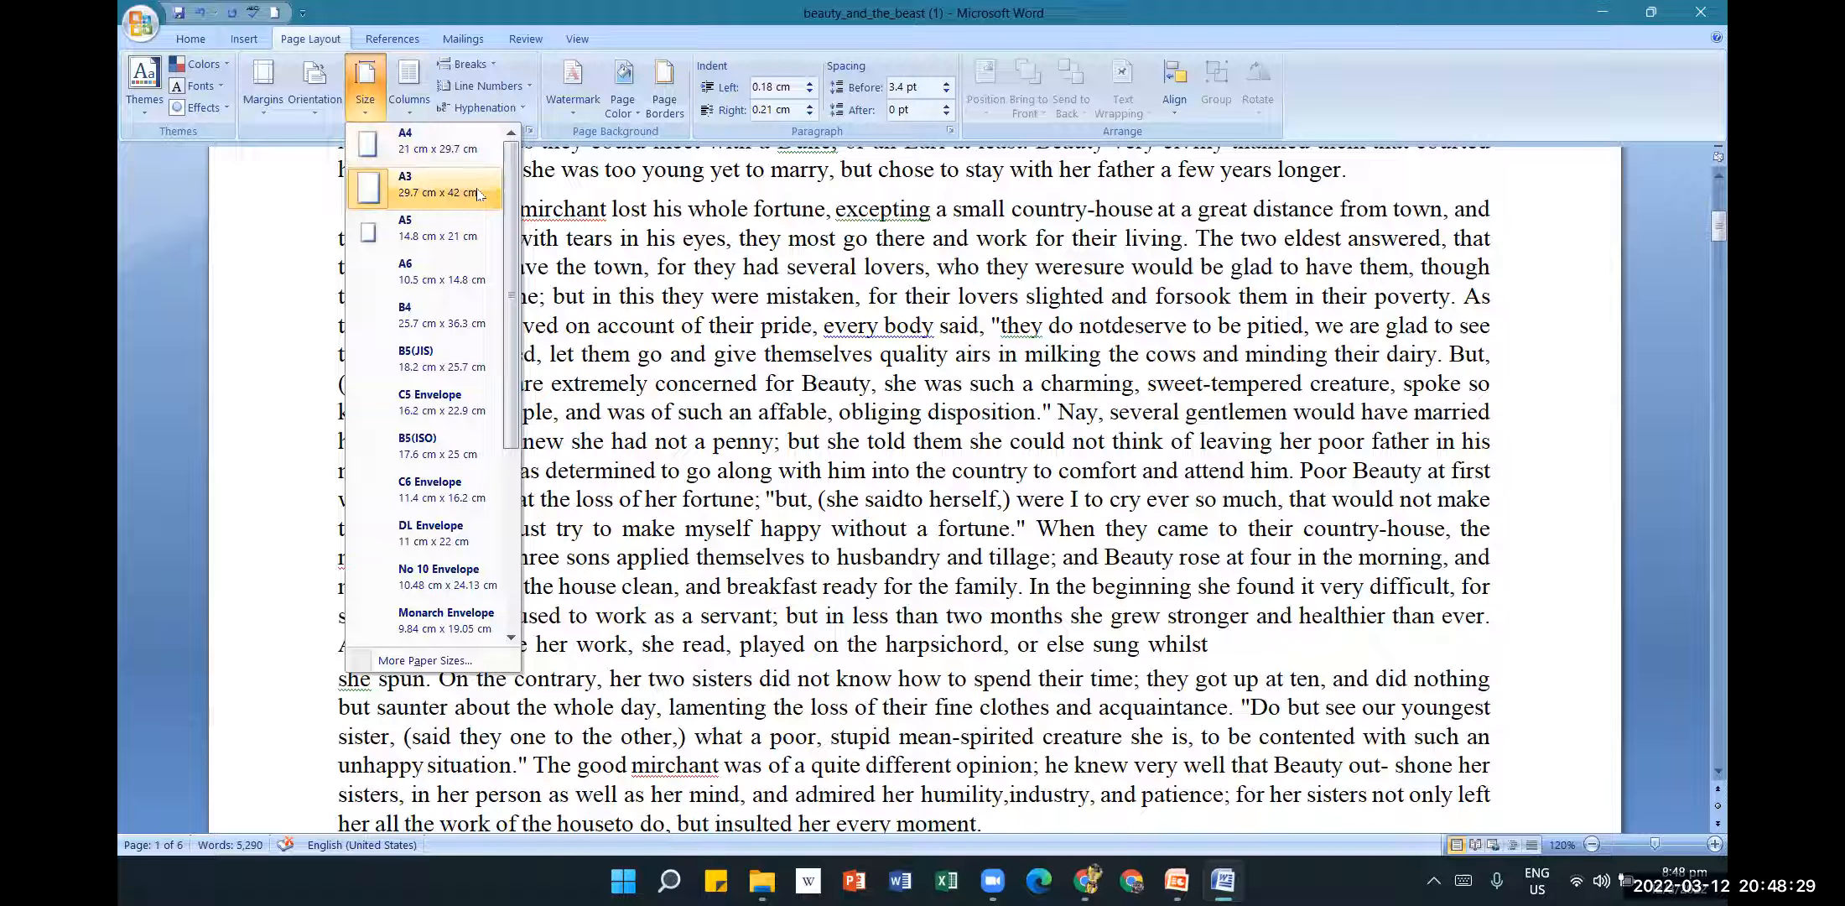
left_click(449, 153)
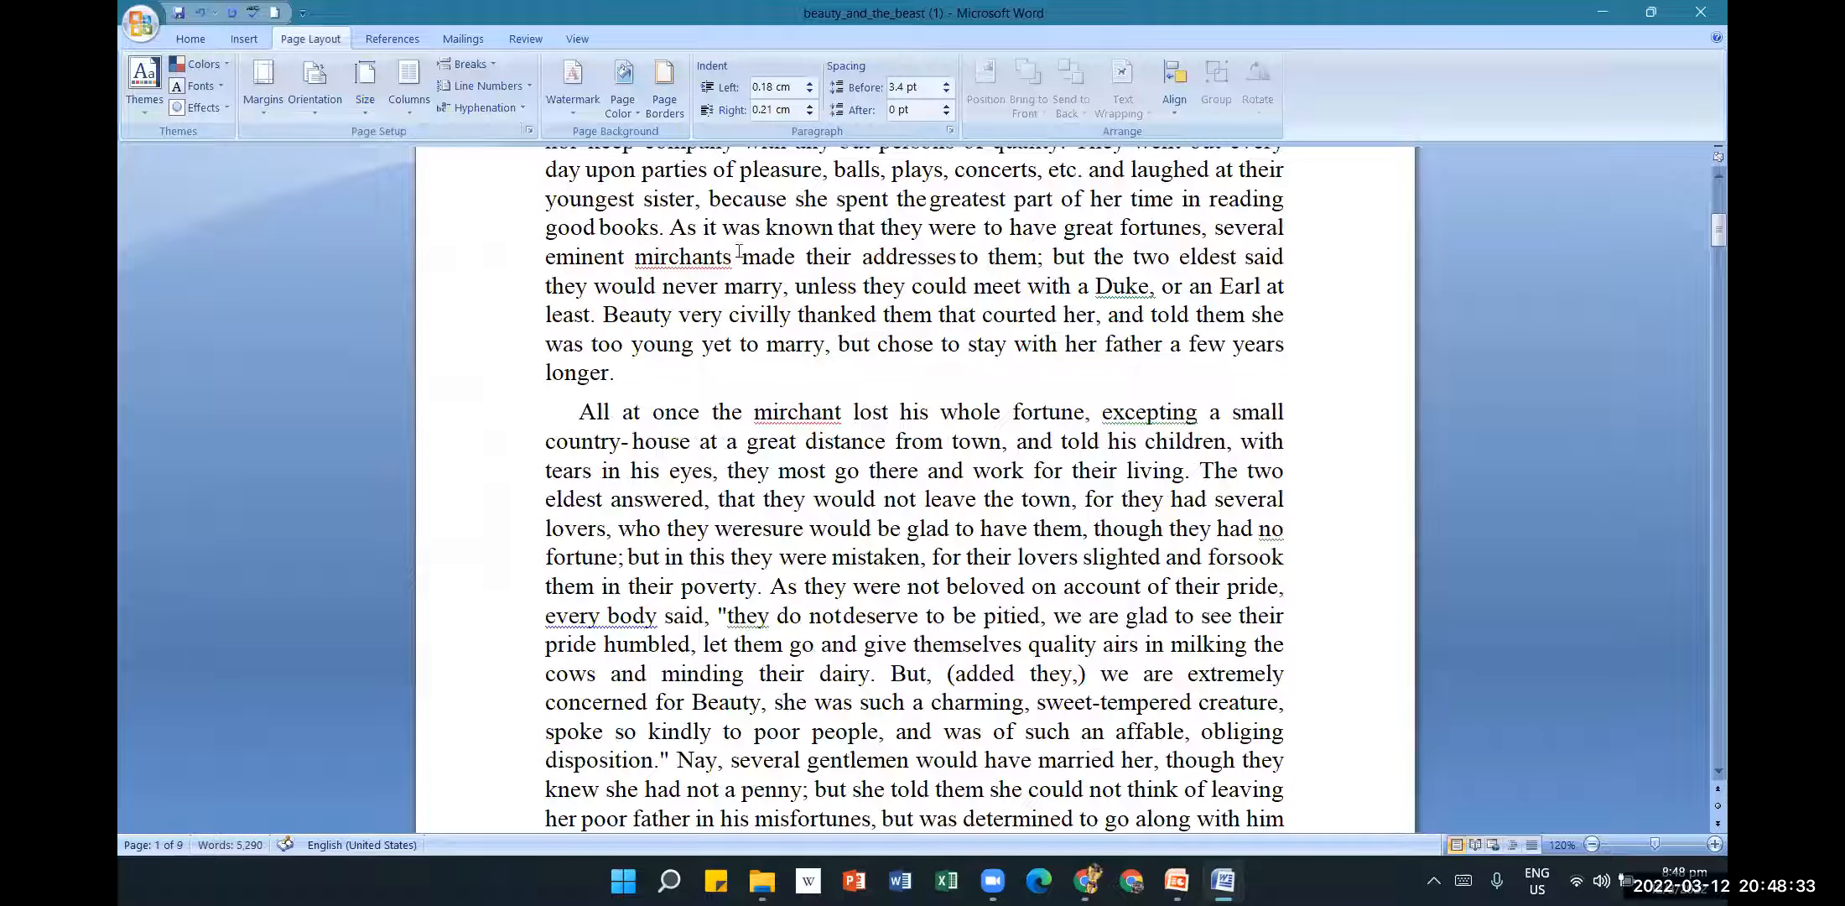
left_click(140, 24)
left_click(229, 201)
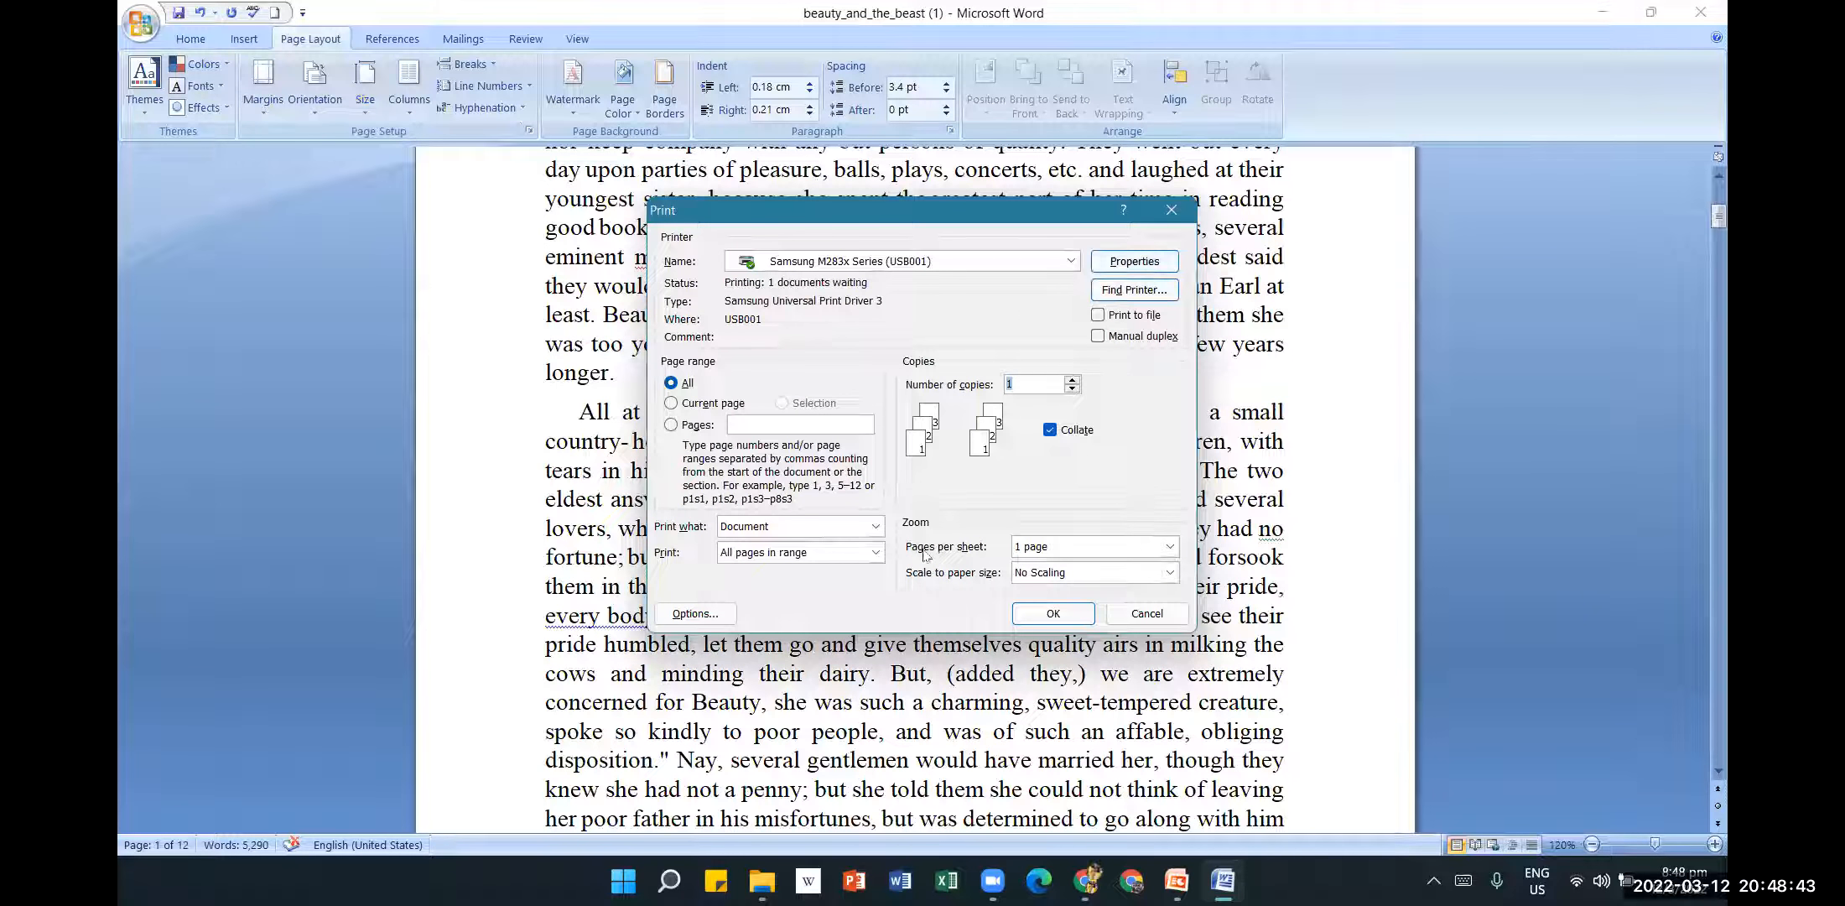
left_click(1136, 265)
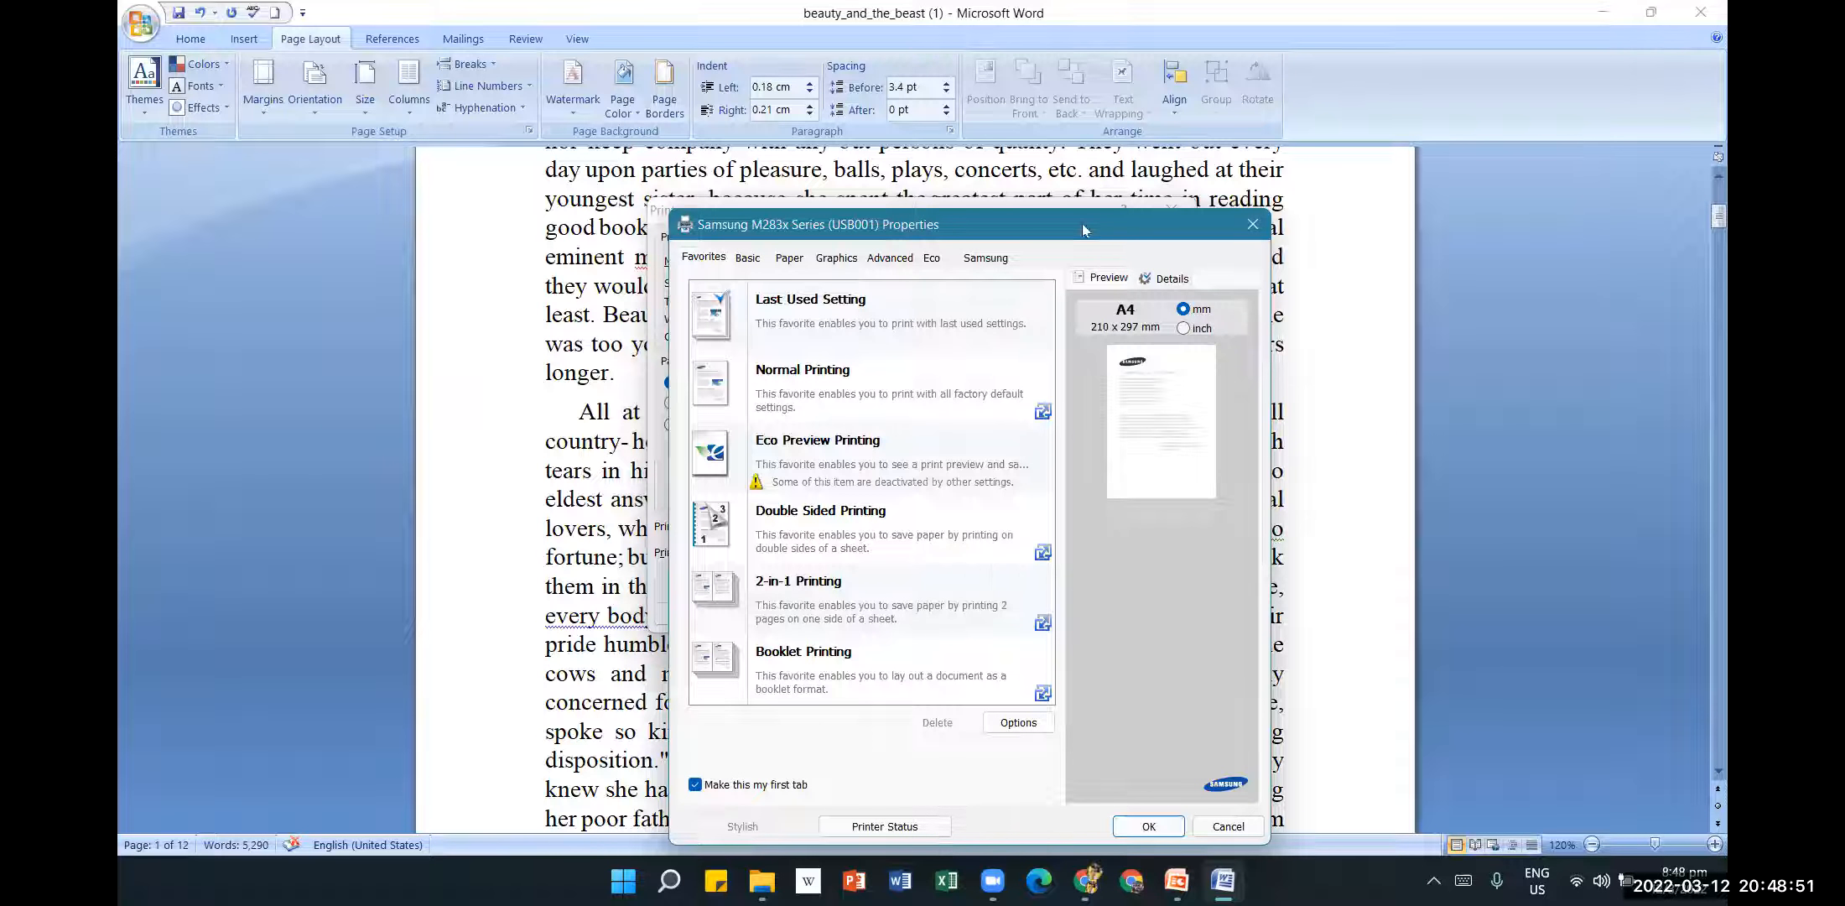
left_click_drag(1083, 230, 1128, 136)
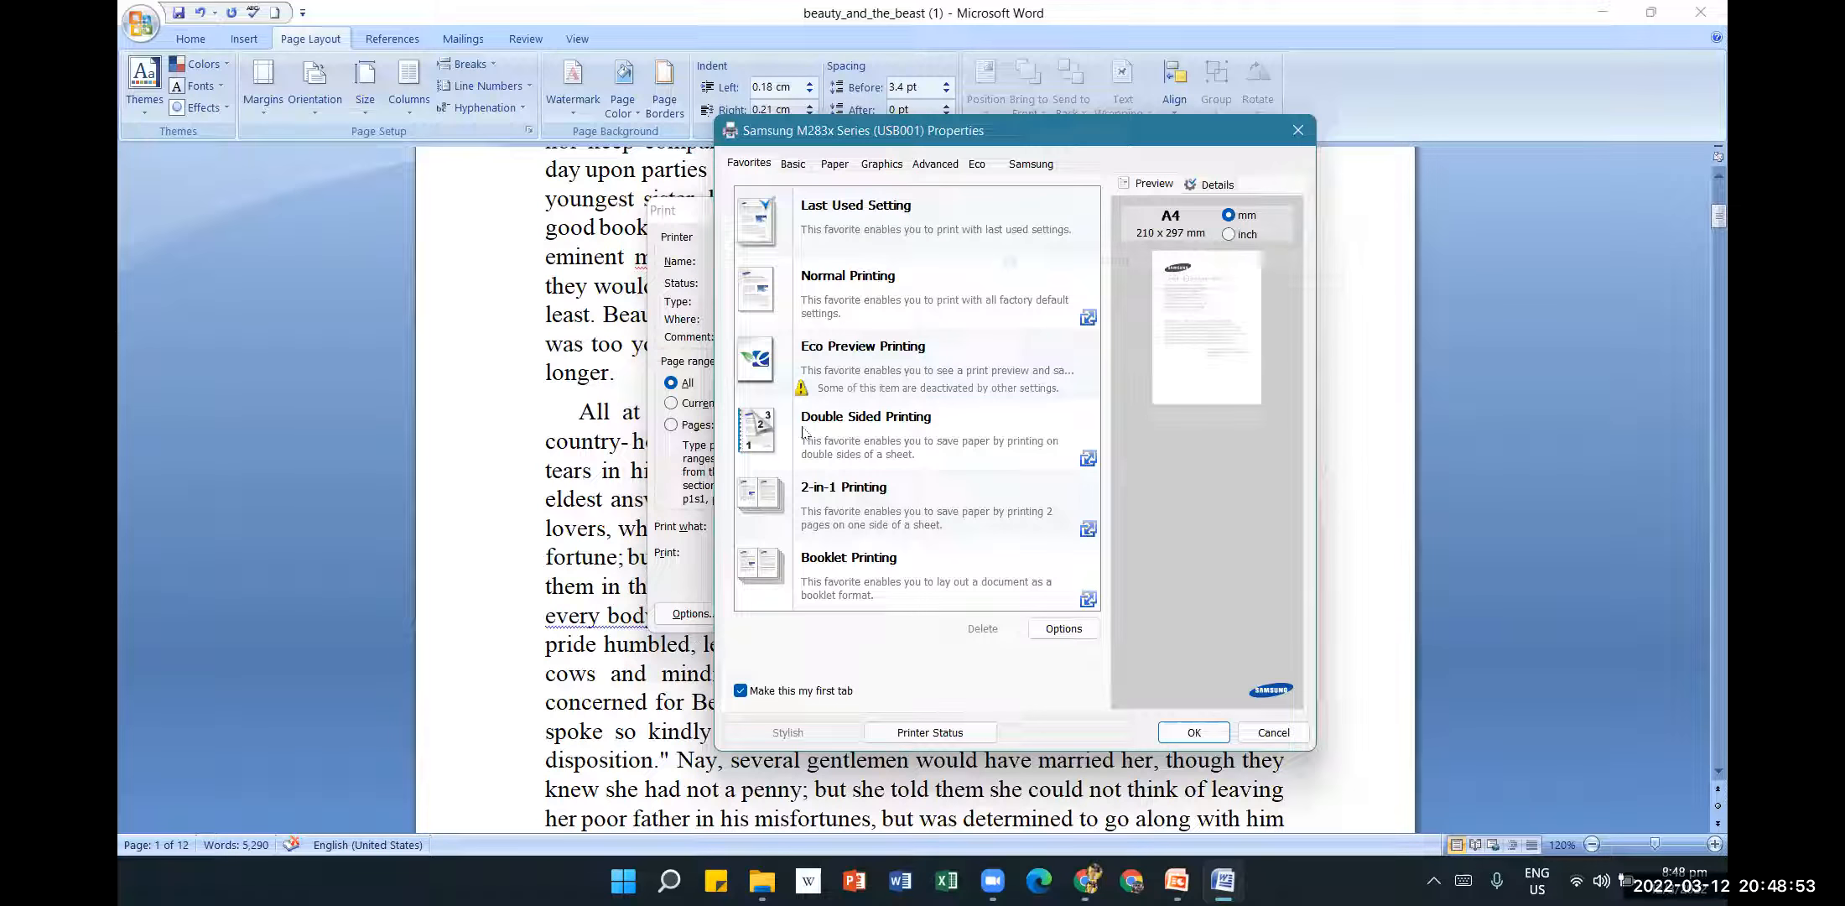
left_click(794, 165)
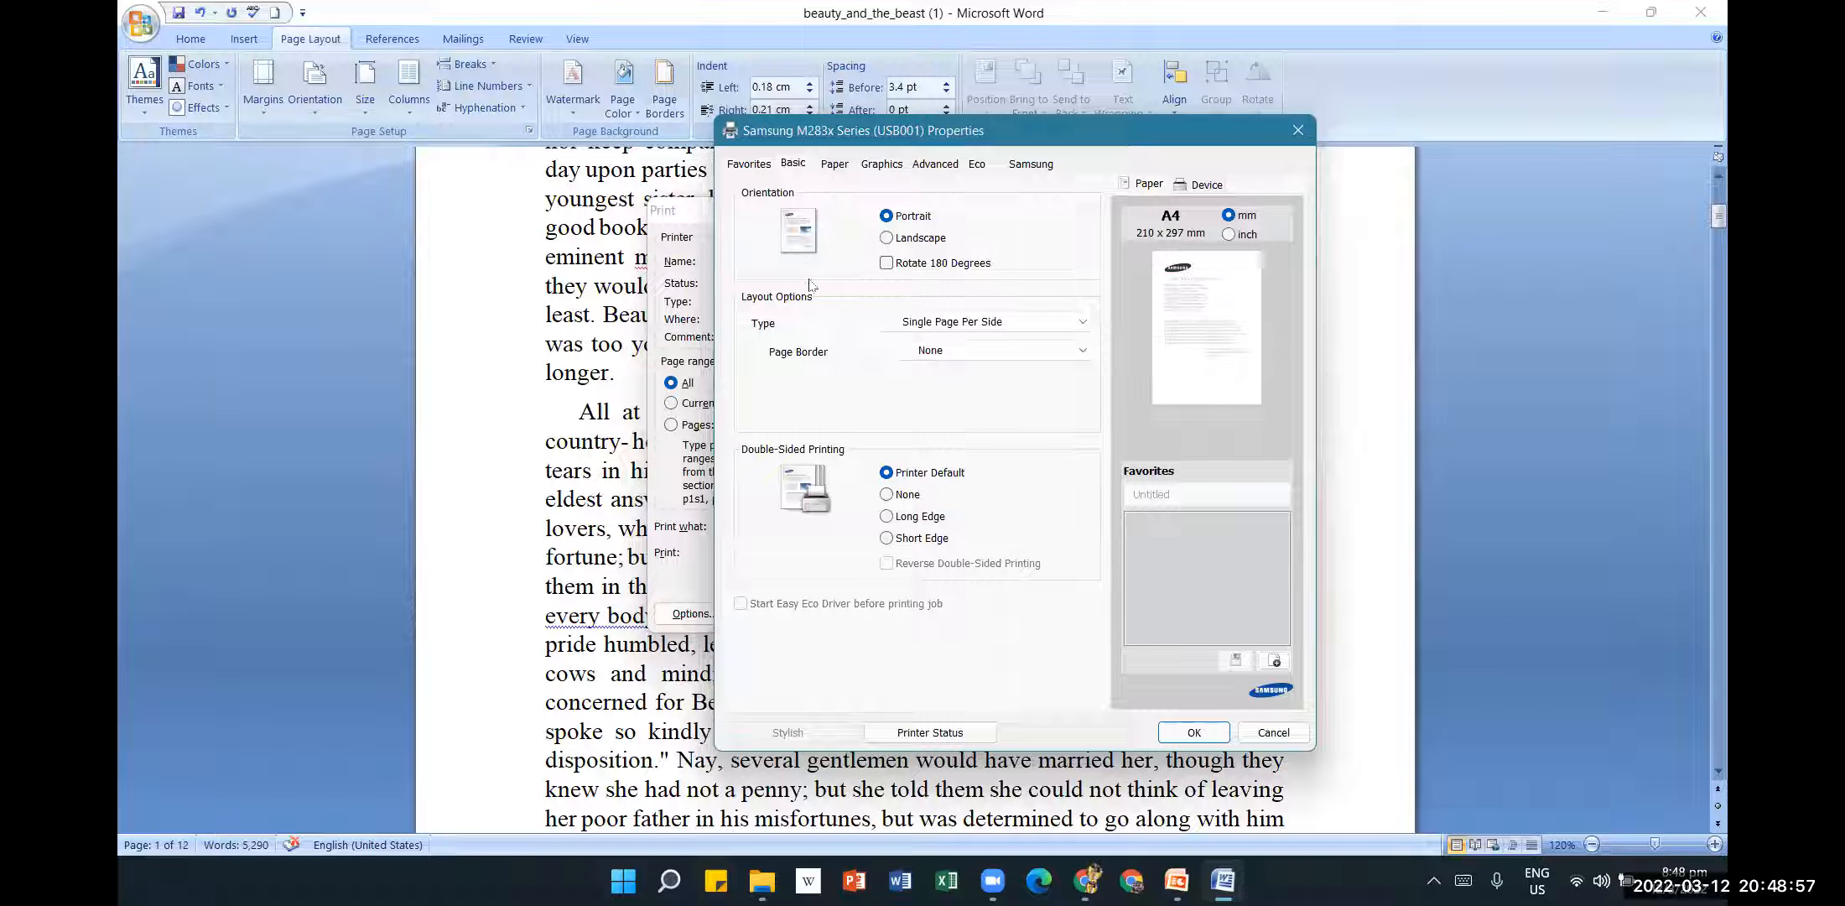
left_click(899, 243)
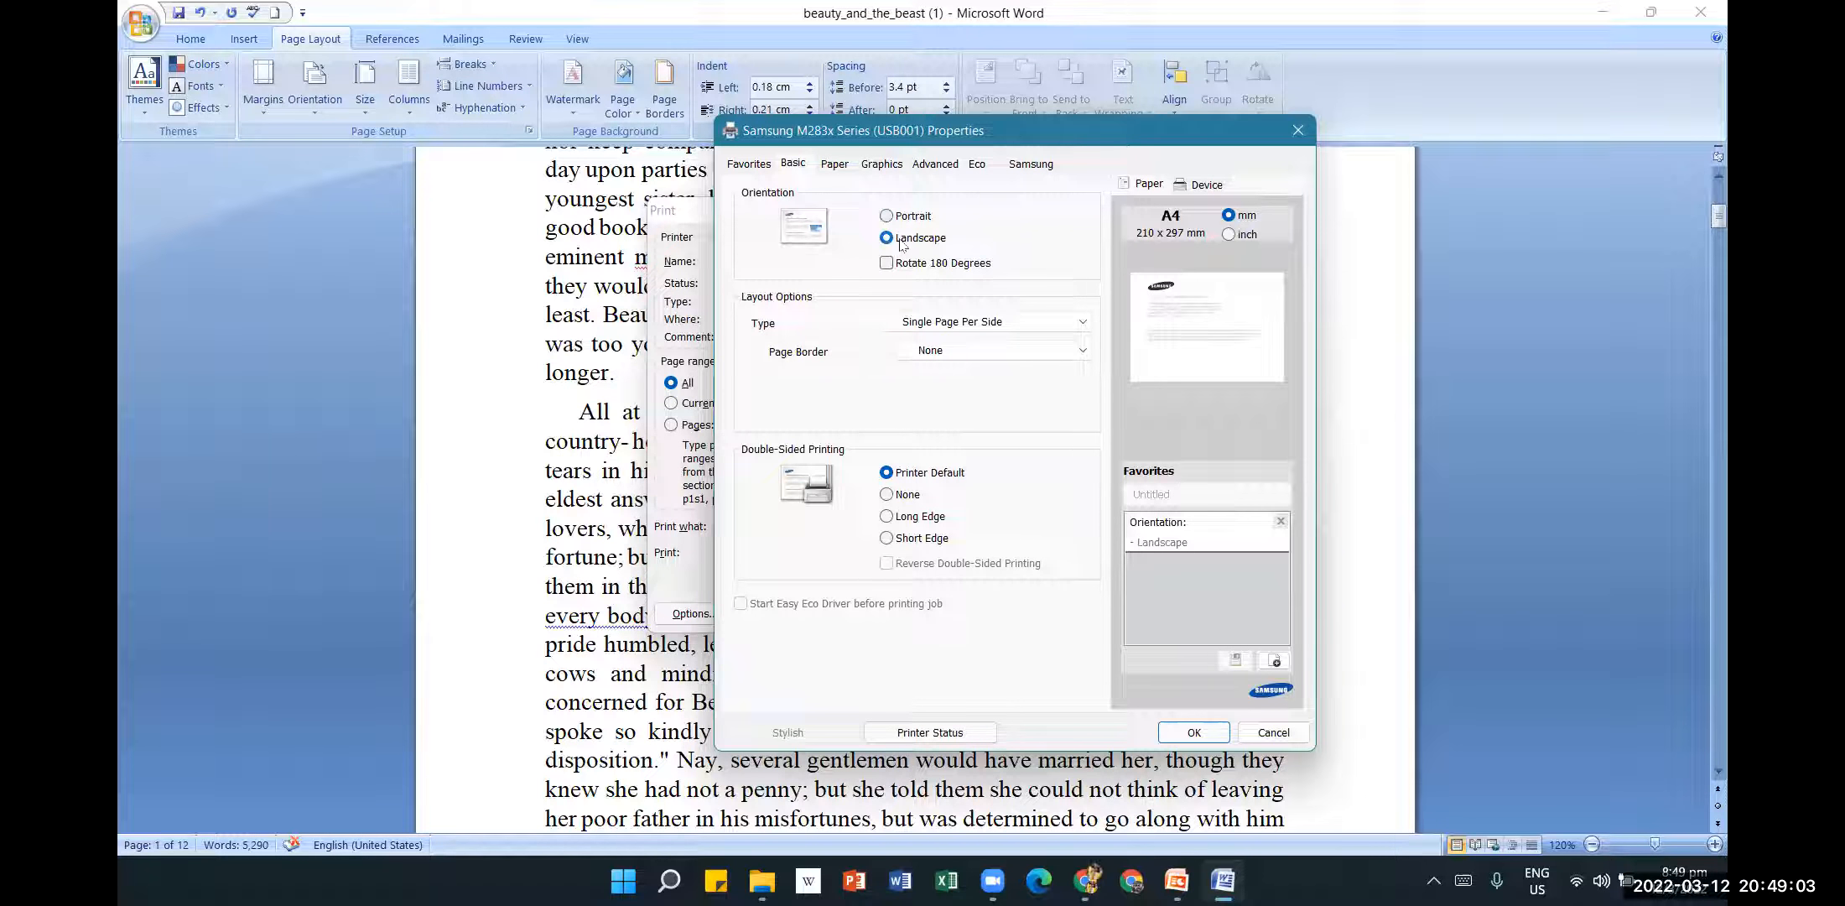
left_click(889, 218)
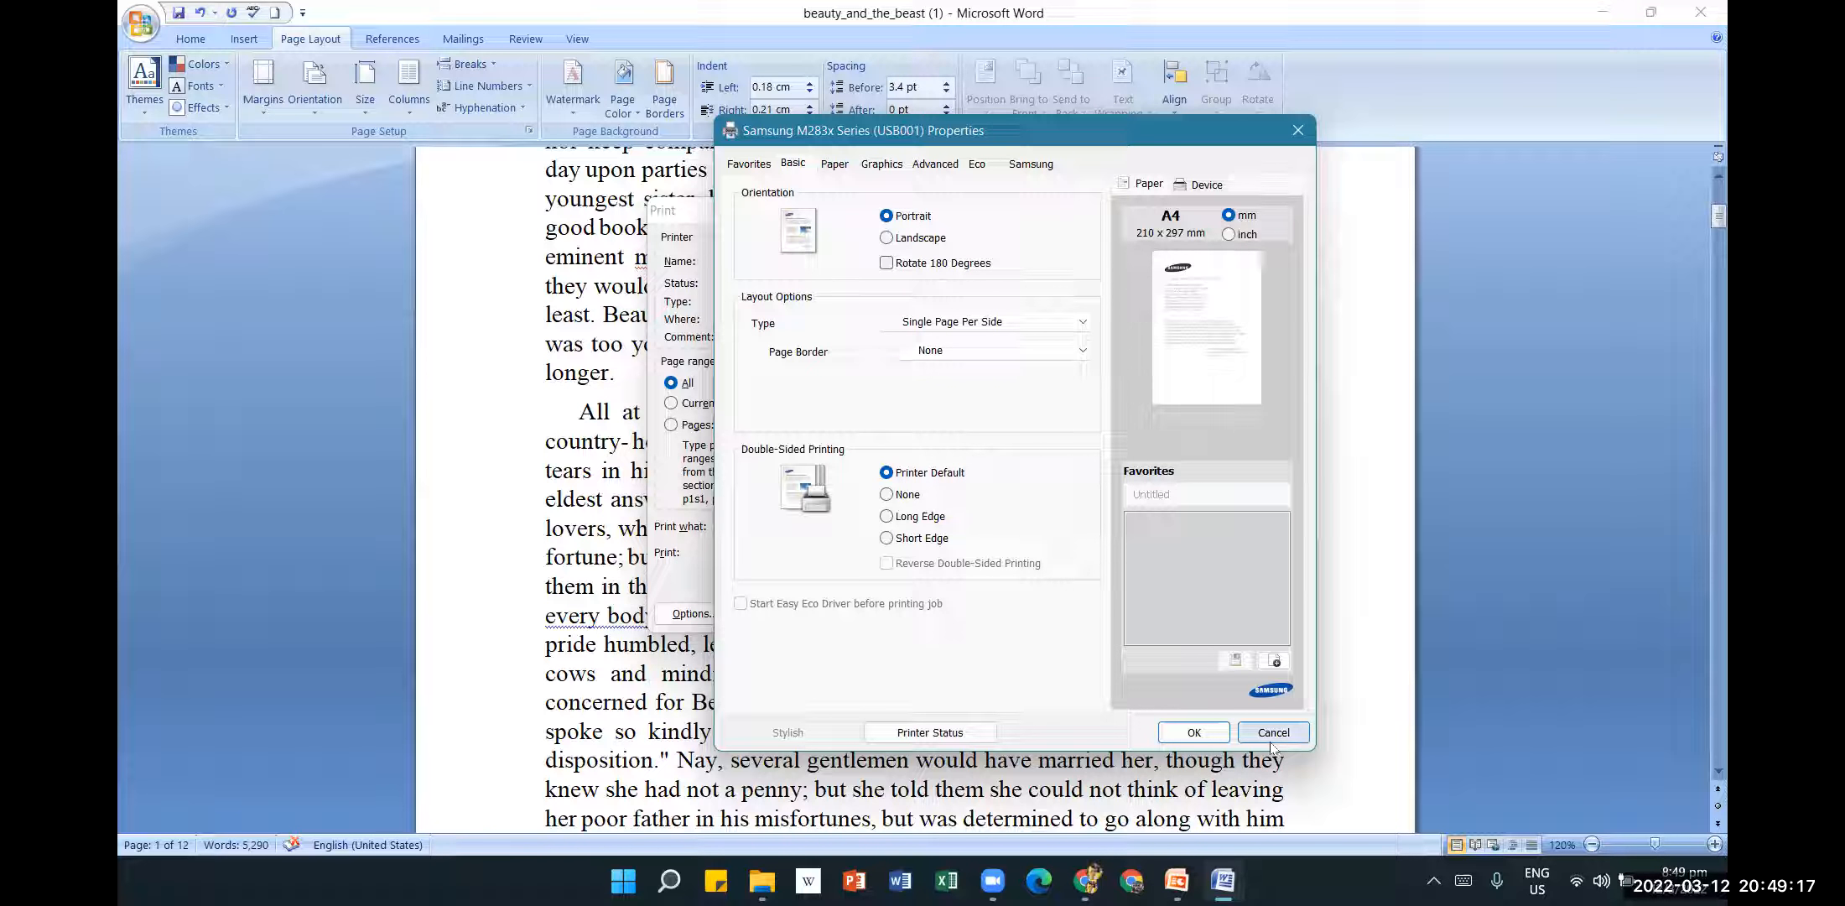
left_click(835, 165)
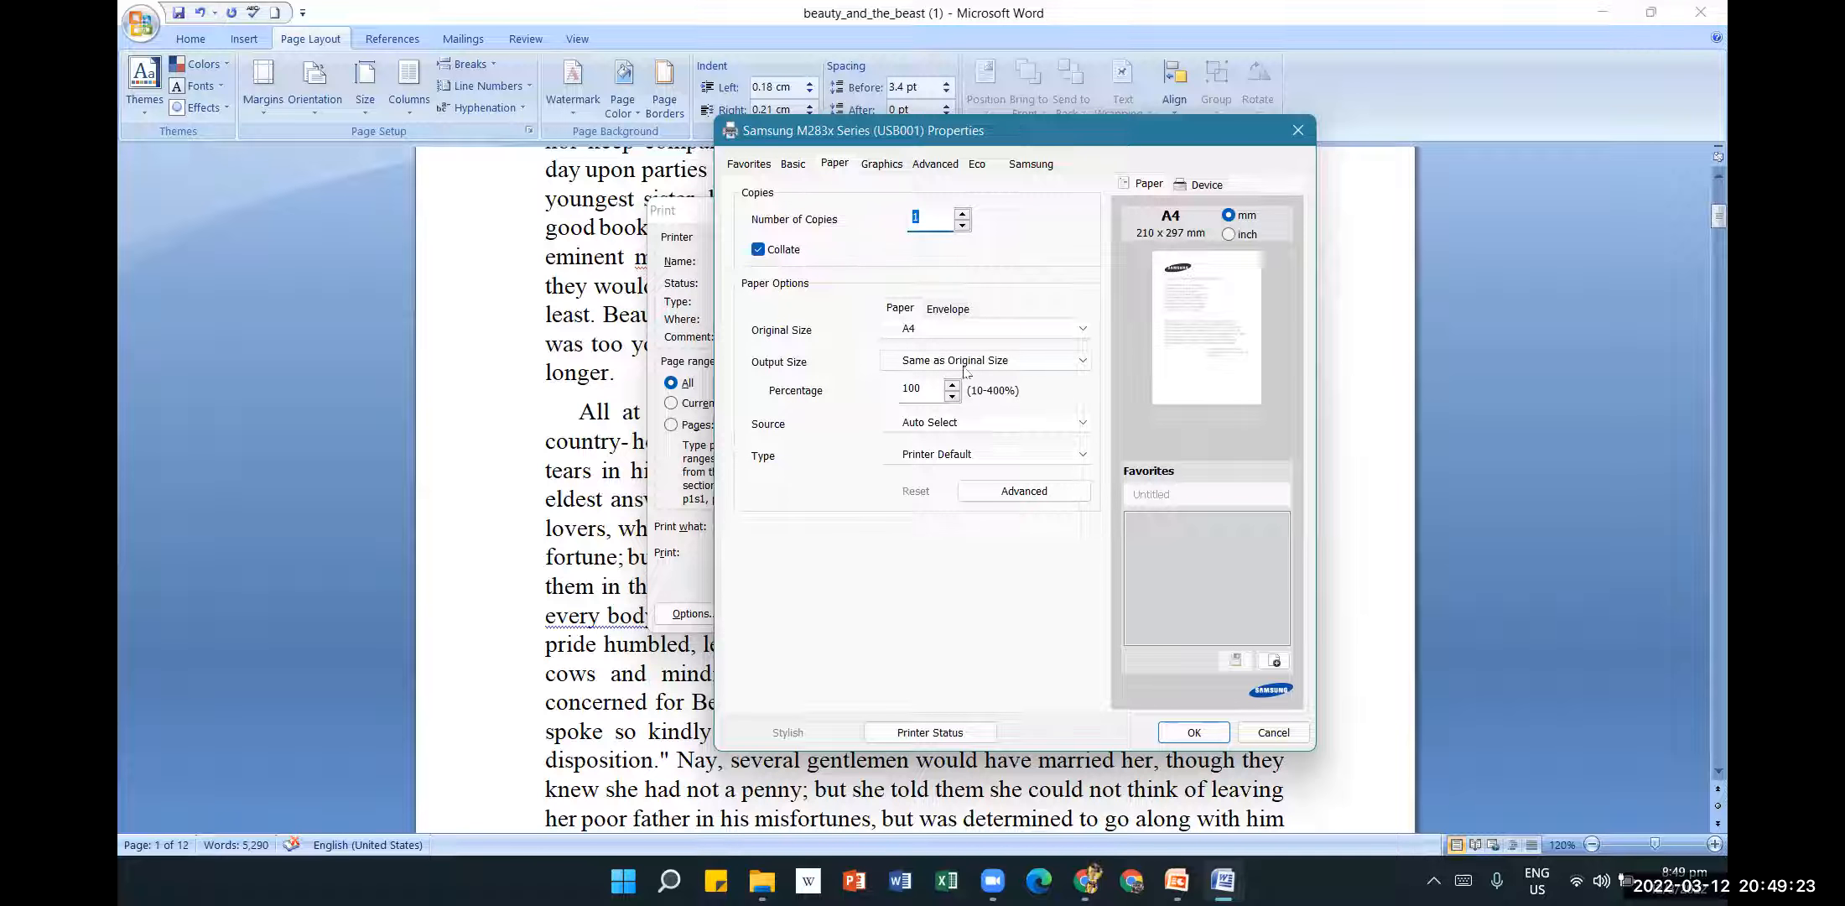
left_click(1081, 329)
left_click(1081, 329)
left_click(1195, 733)
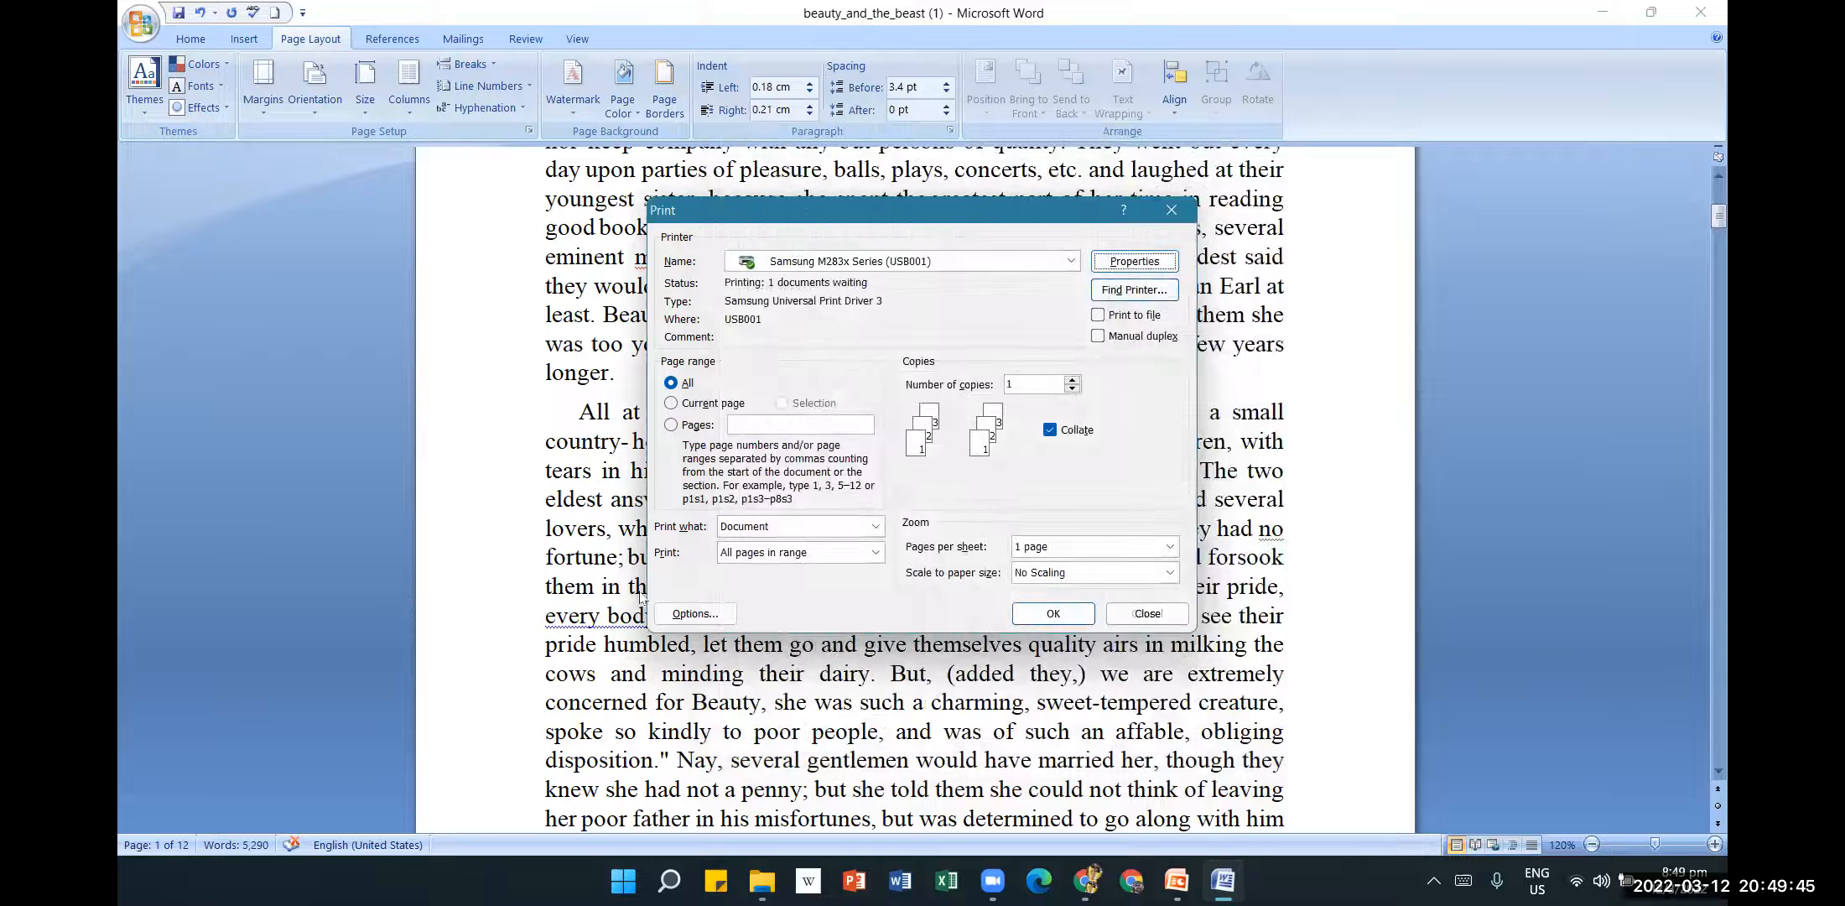
left_click(702, 613)
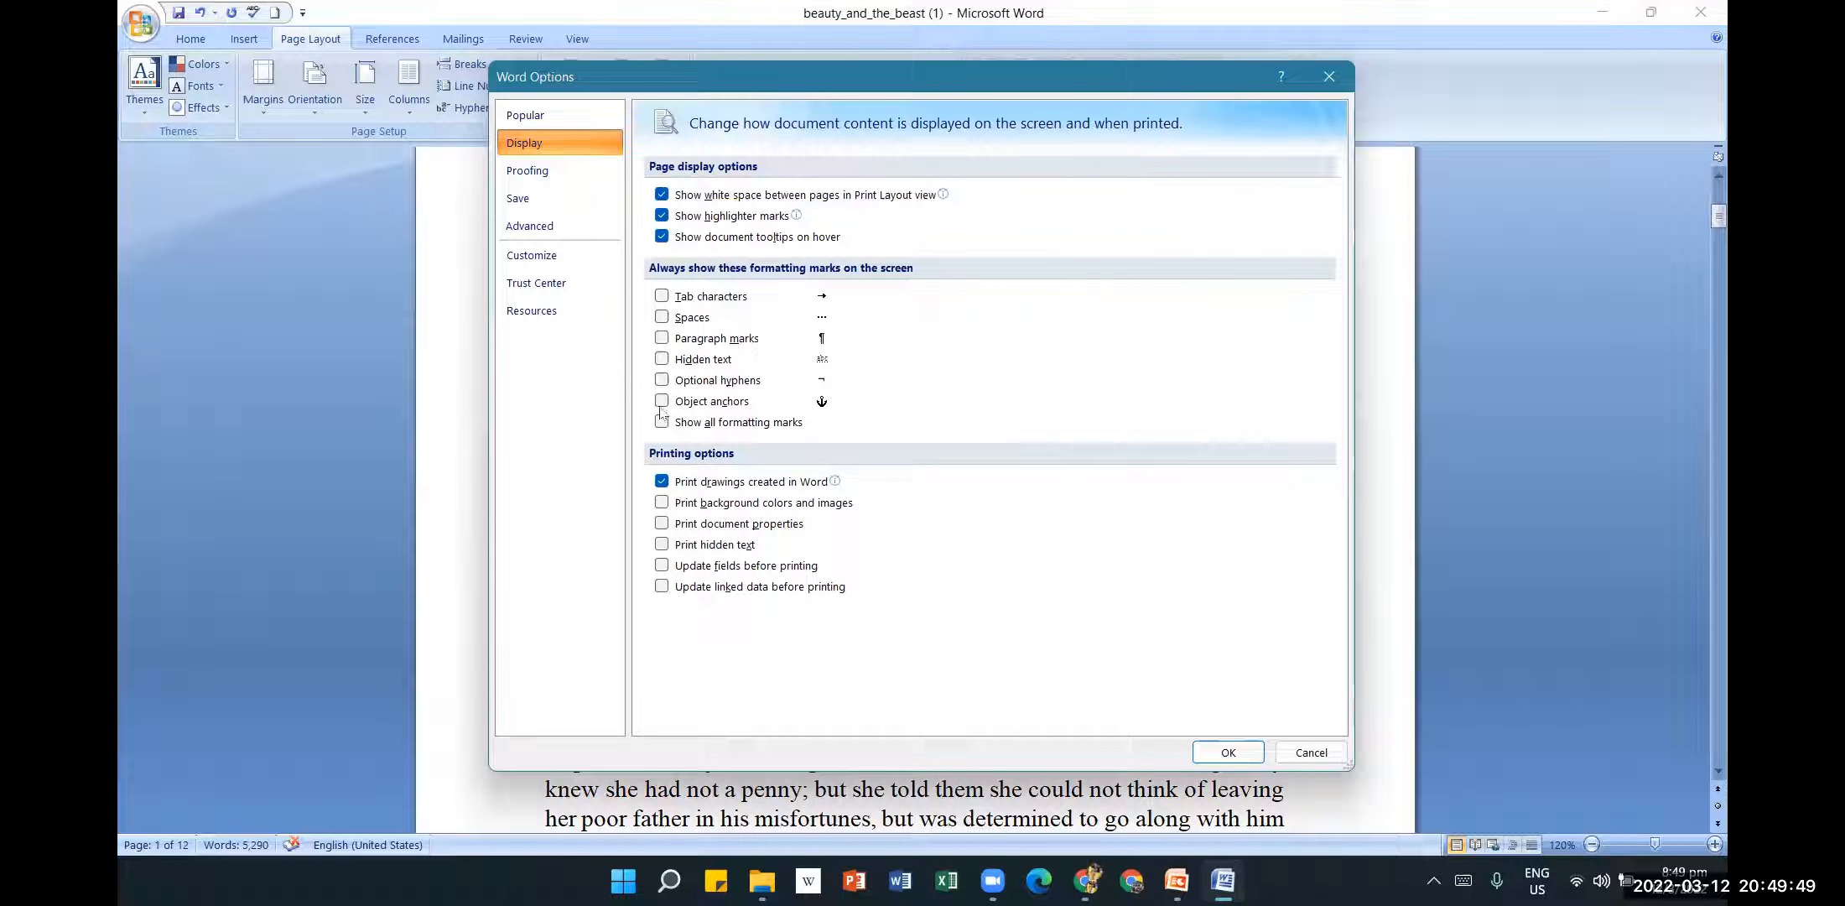
left_click(532, 174)
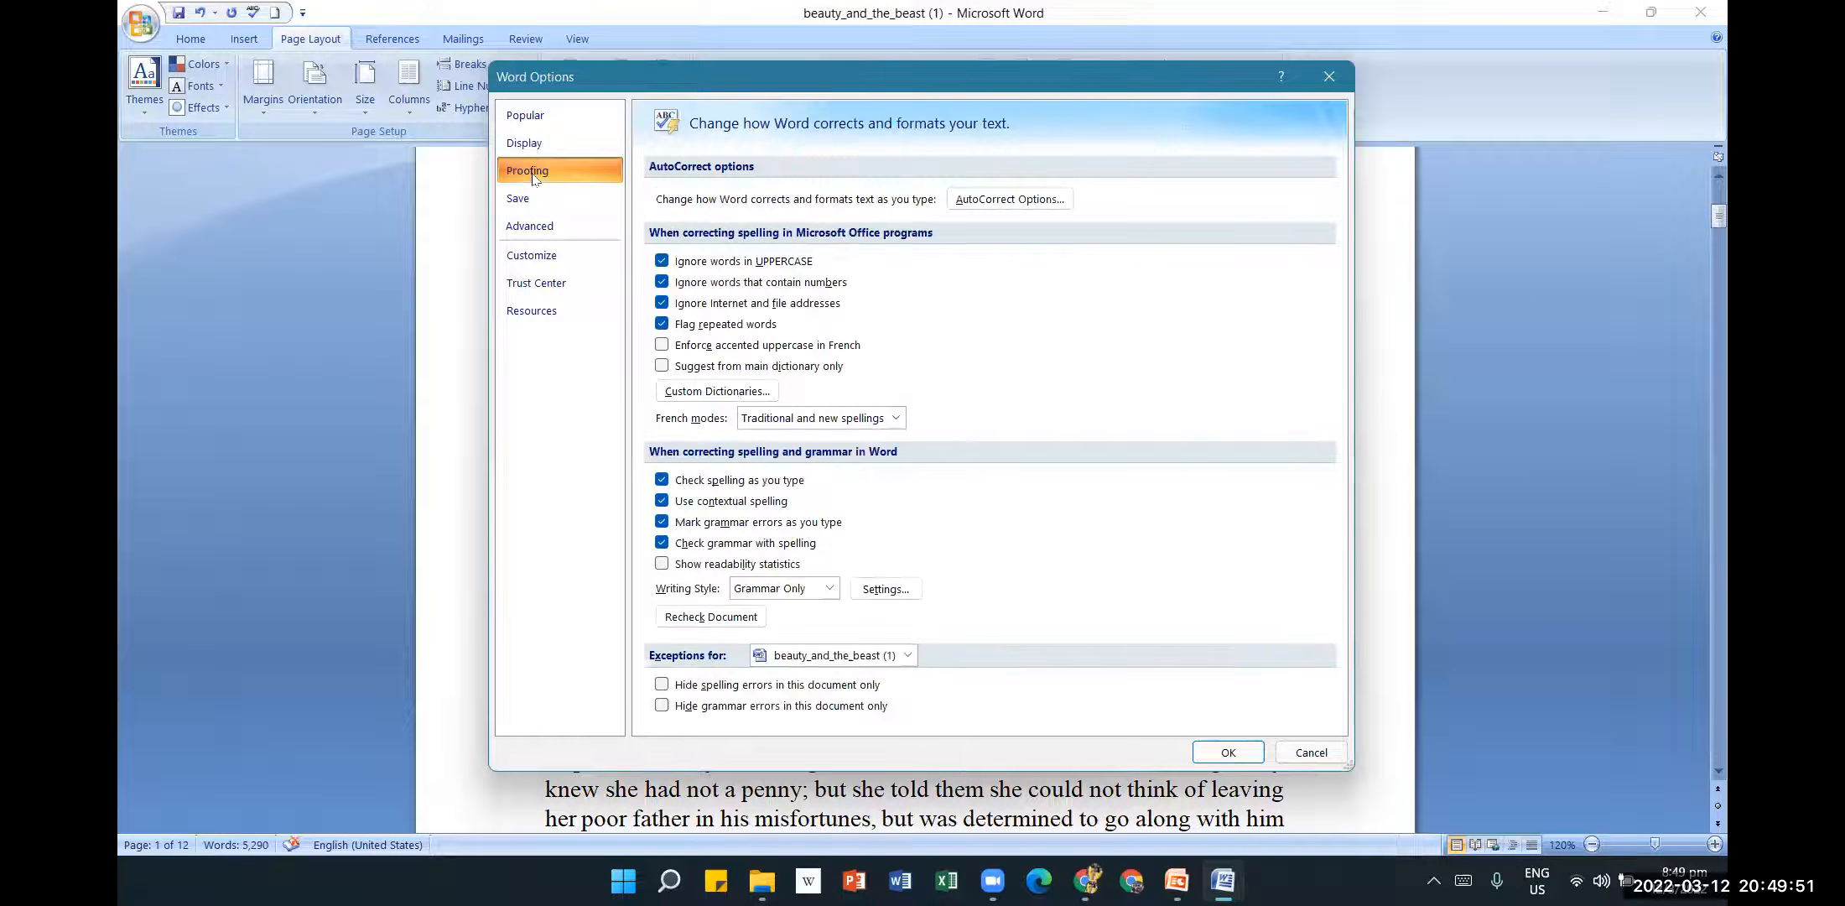
left_click(541, 117)
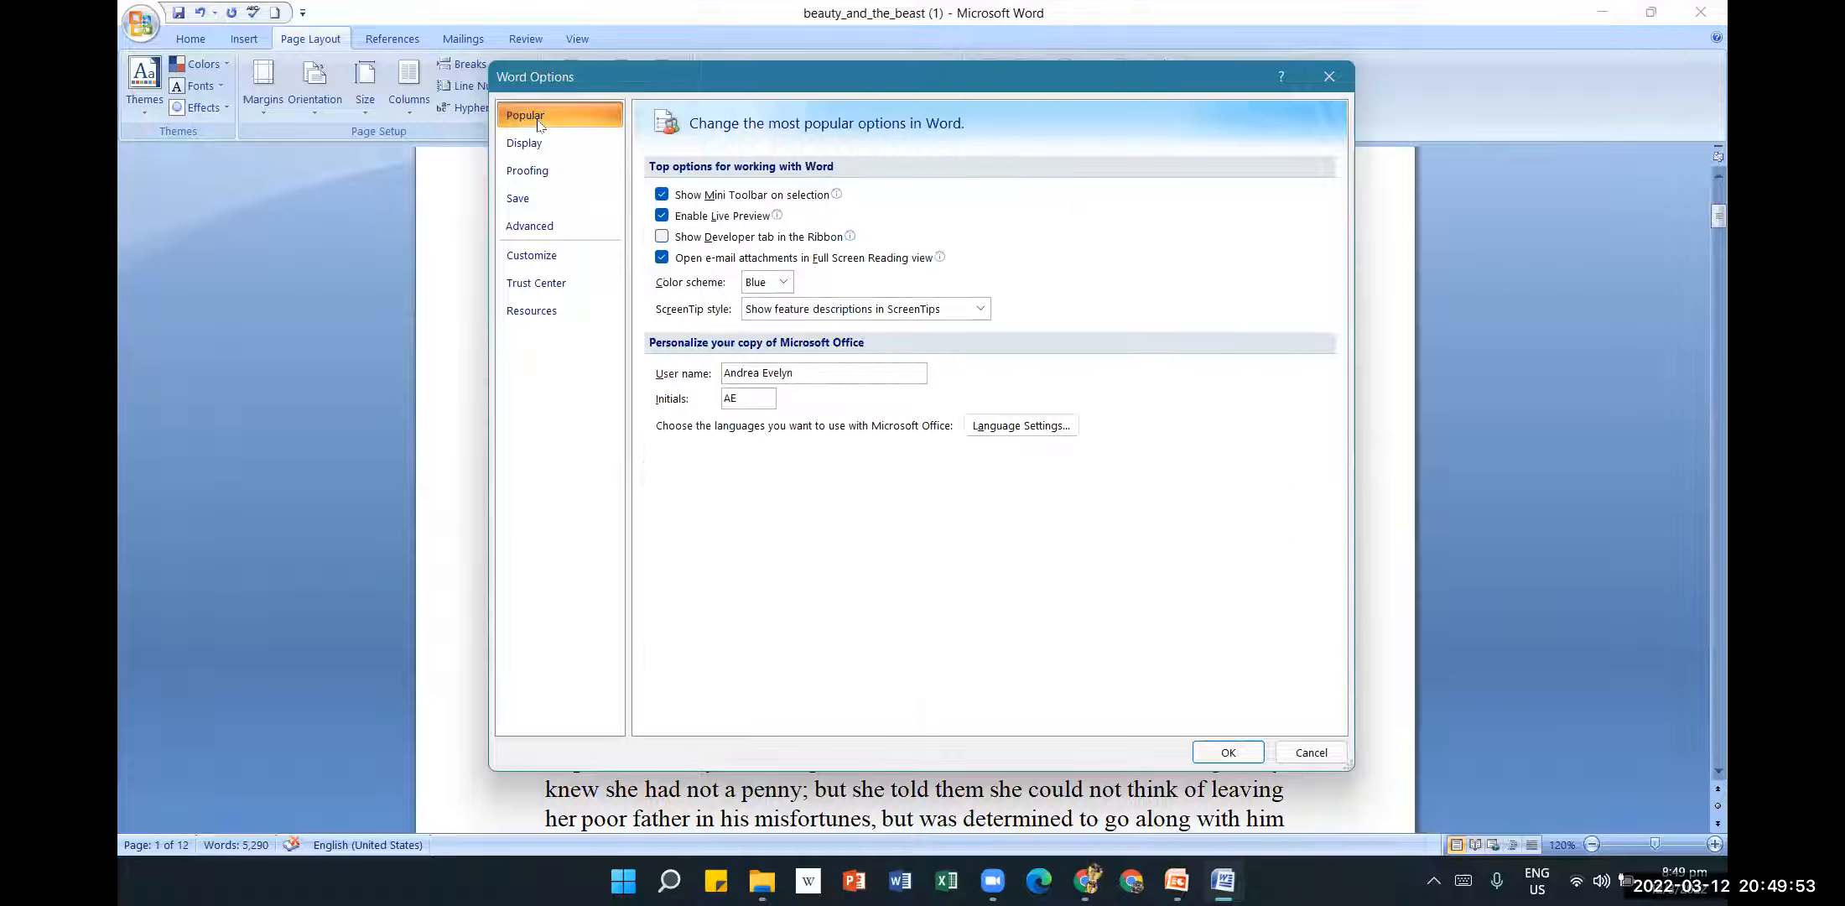
left_click(1330, 84)
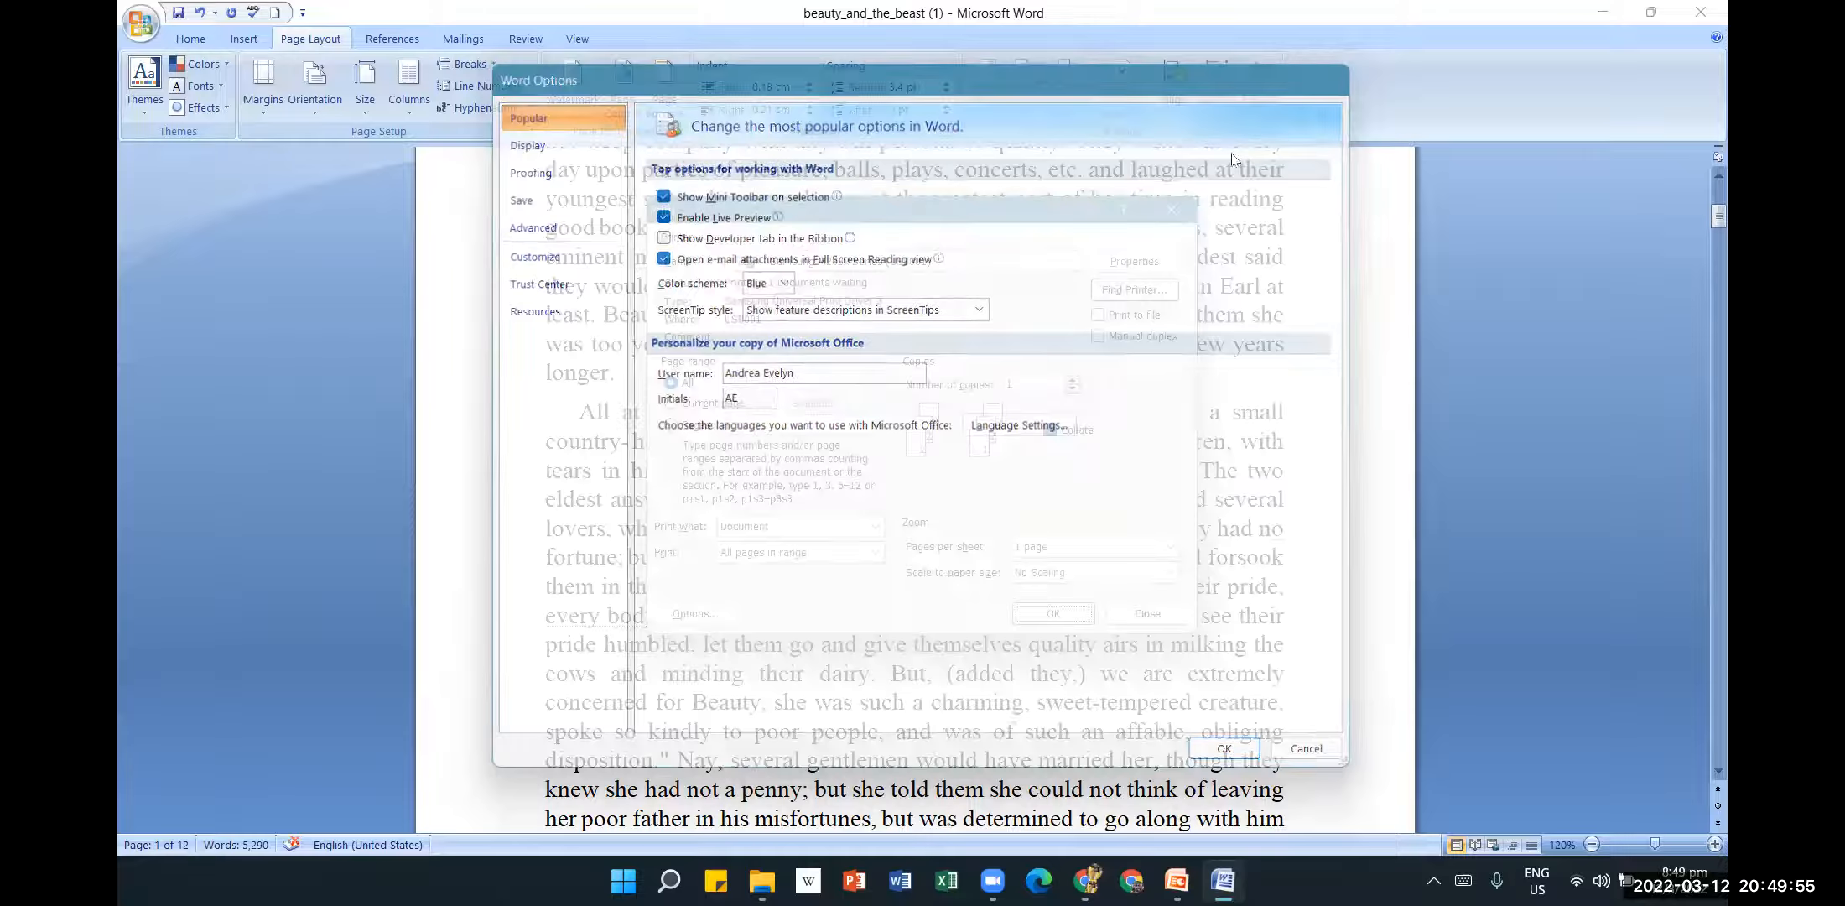
key("ctrl+p")
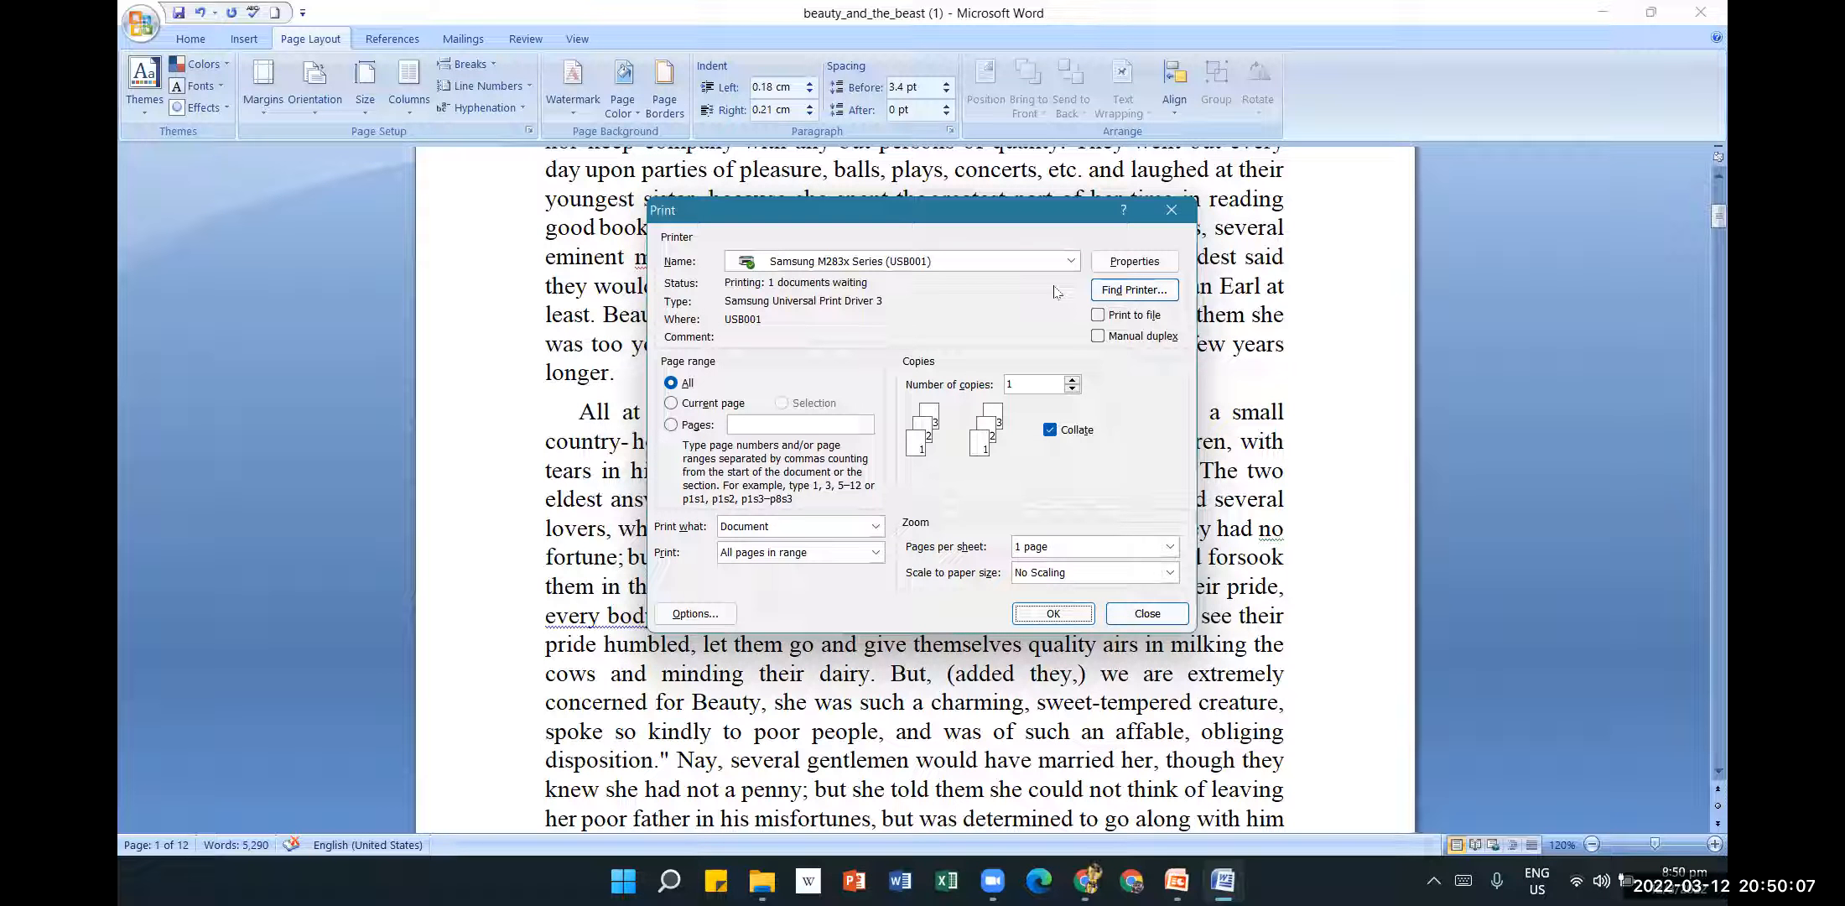
Pick Microsoft Print to PDF as the printer and print the whole document.
left_click(1071, 261)
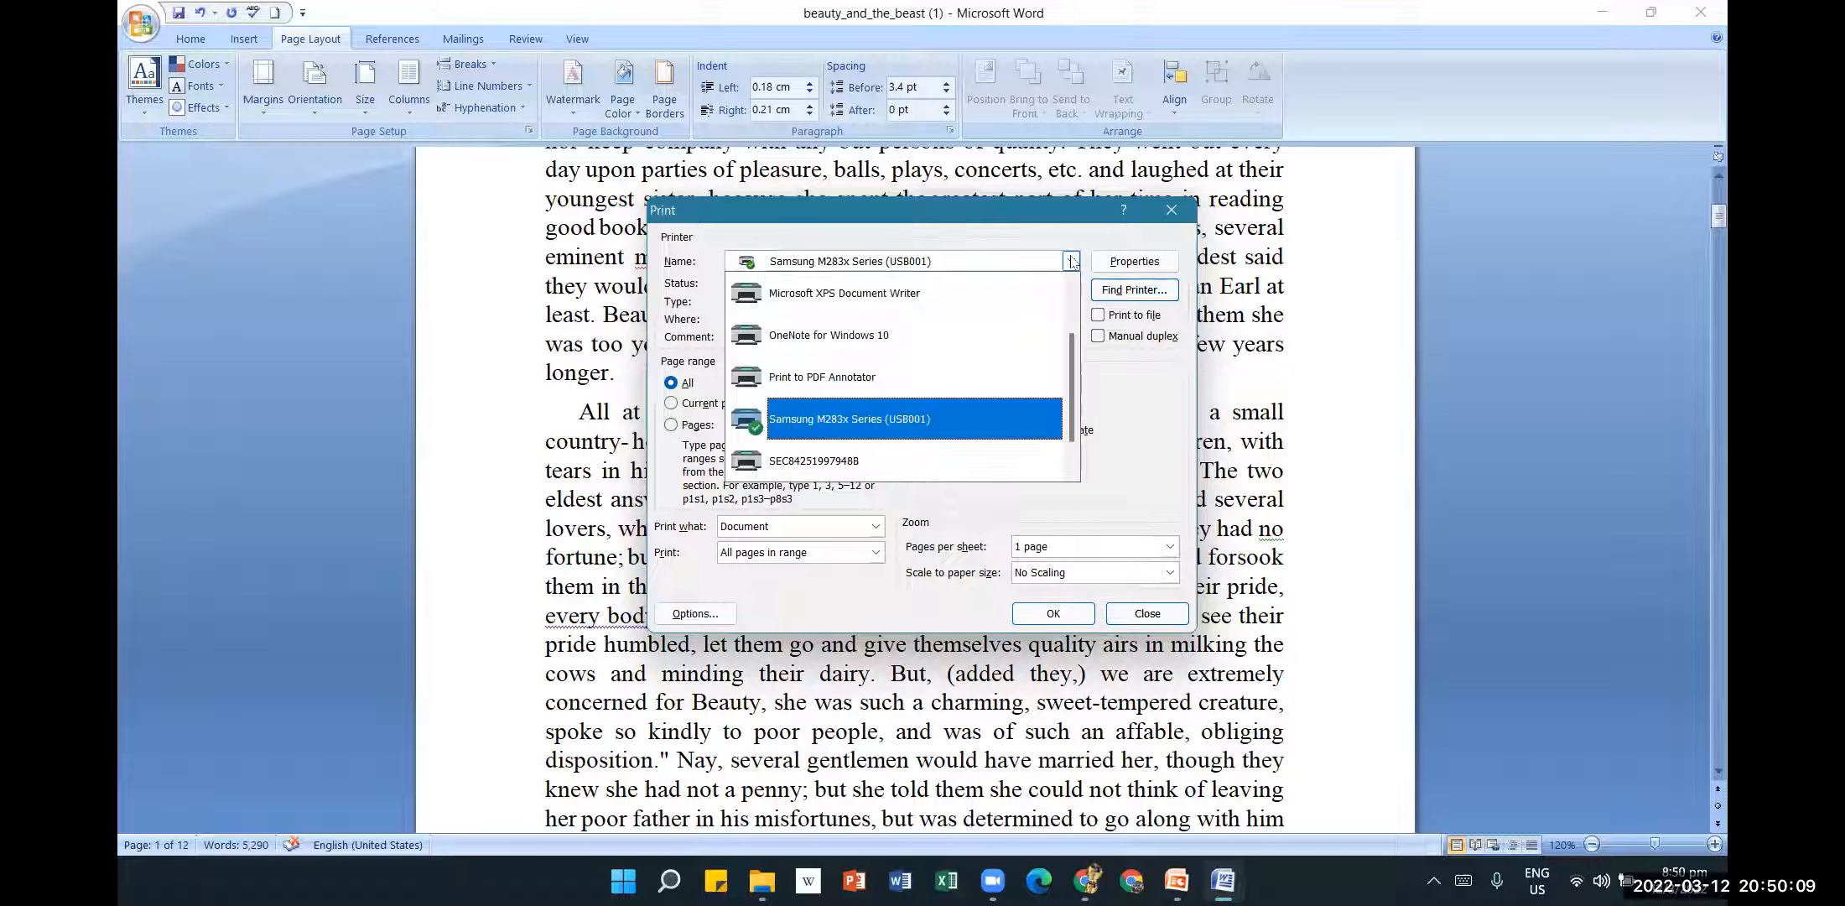
scroll(1040, 394, "up", 1)
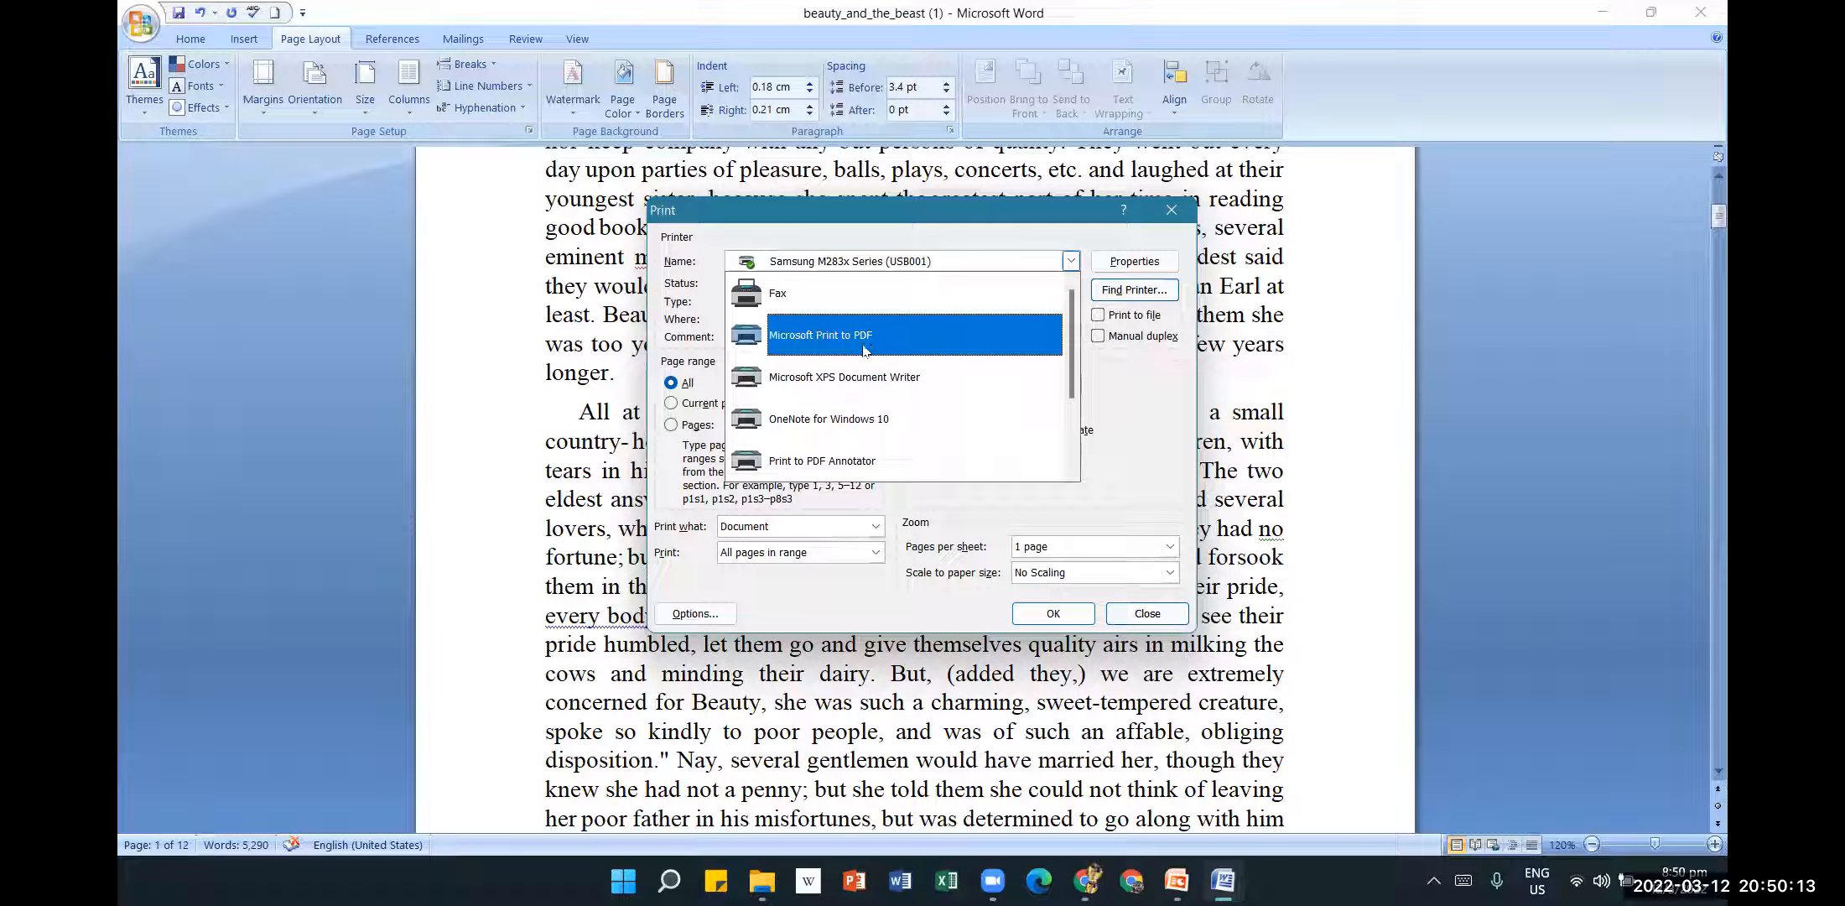
left_click(819, 340)
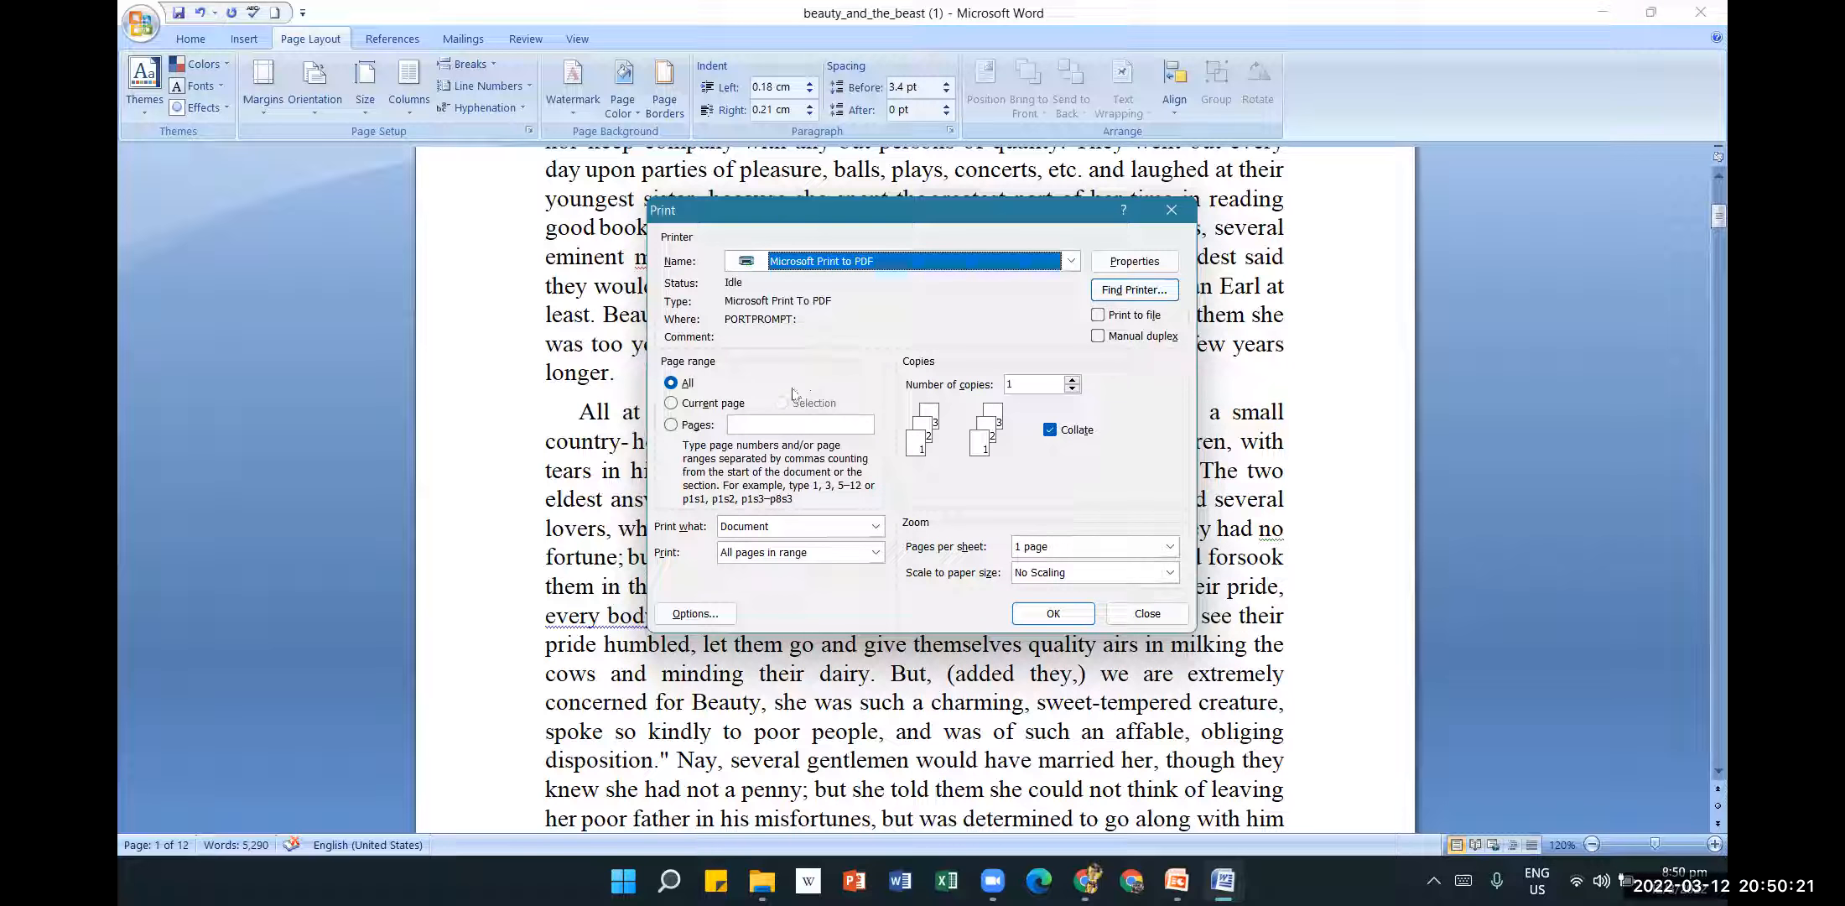
left_click(1051, 613)
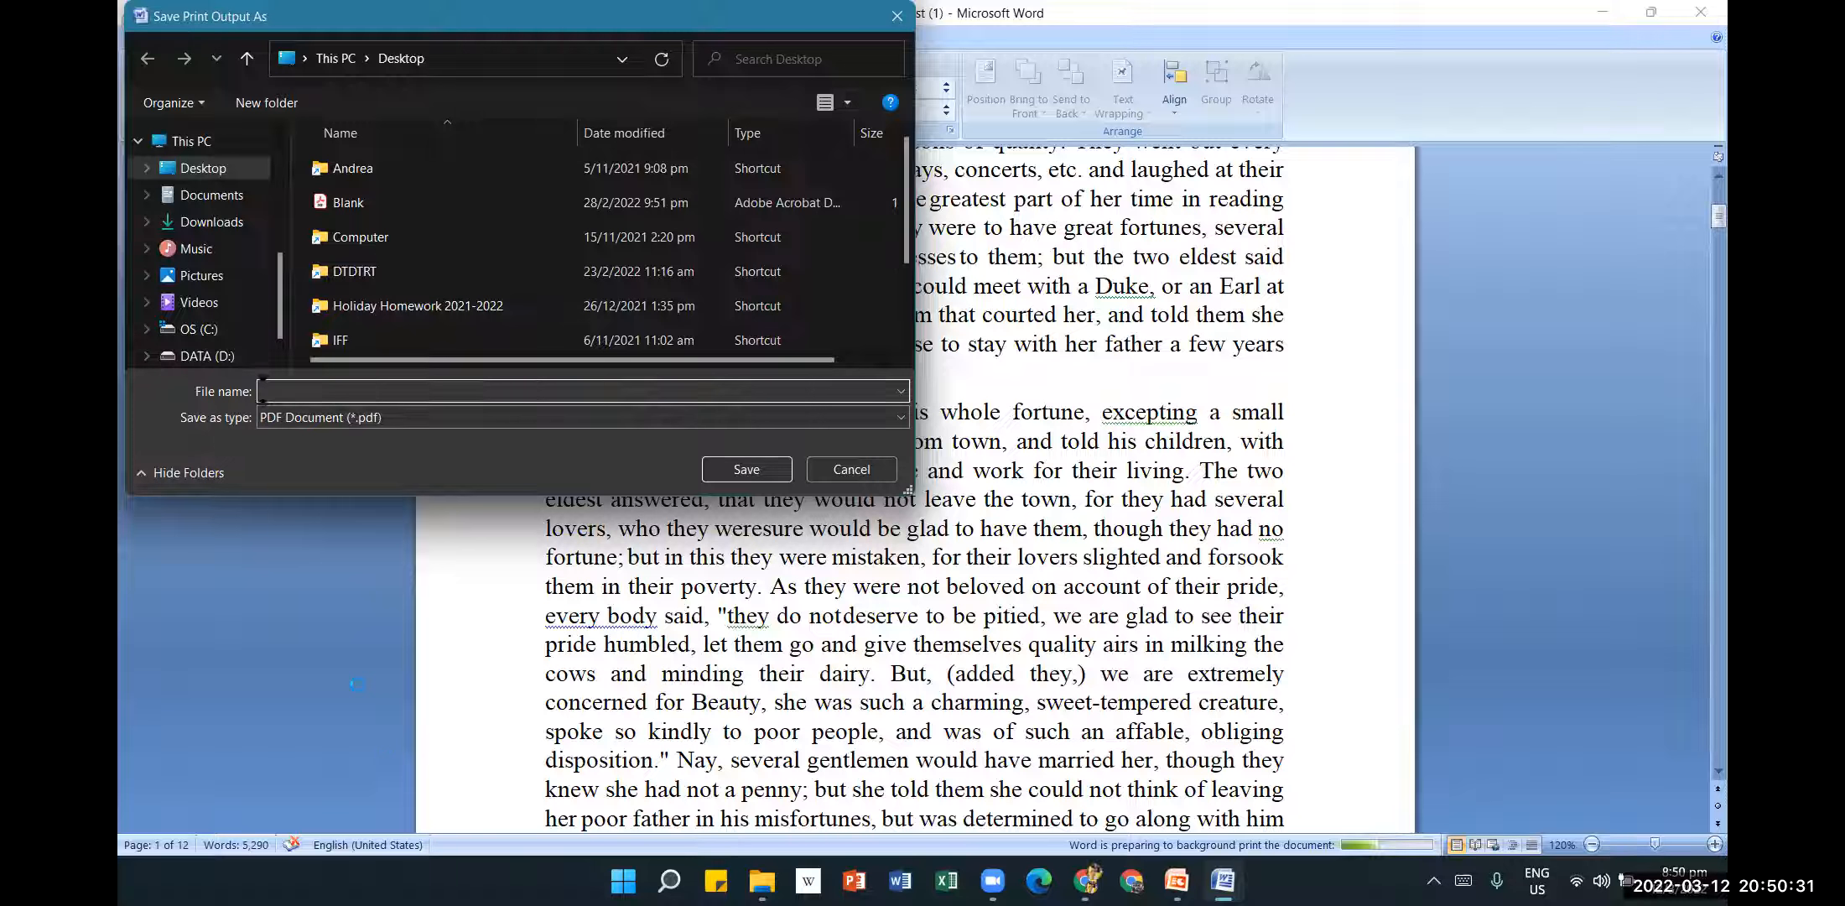
Save the PDF print output under the name 'Test Print'.
type("Test Print")
left_click(722, 475)
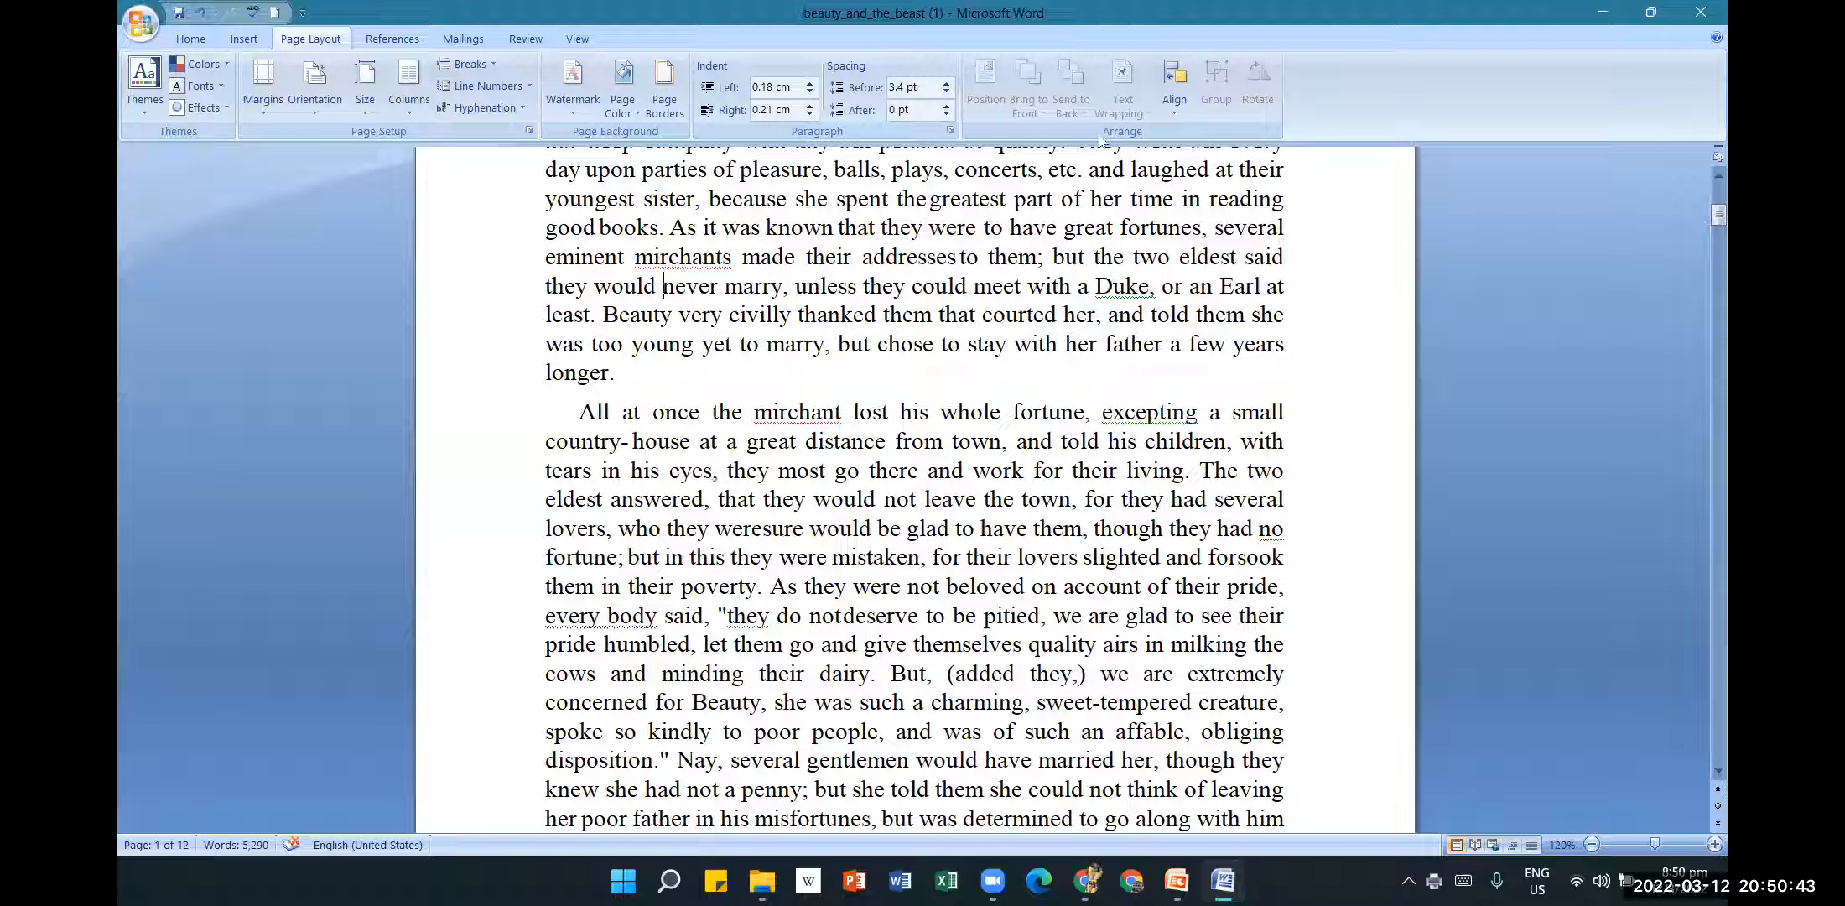
Minimize Word and PowerPoint, then open Test Print.pdf from the desktop.
left_click(1603, 12)
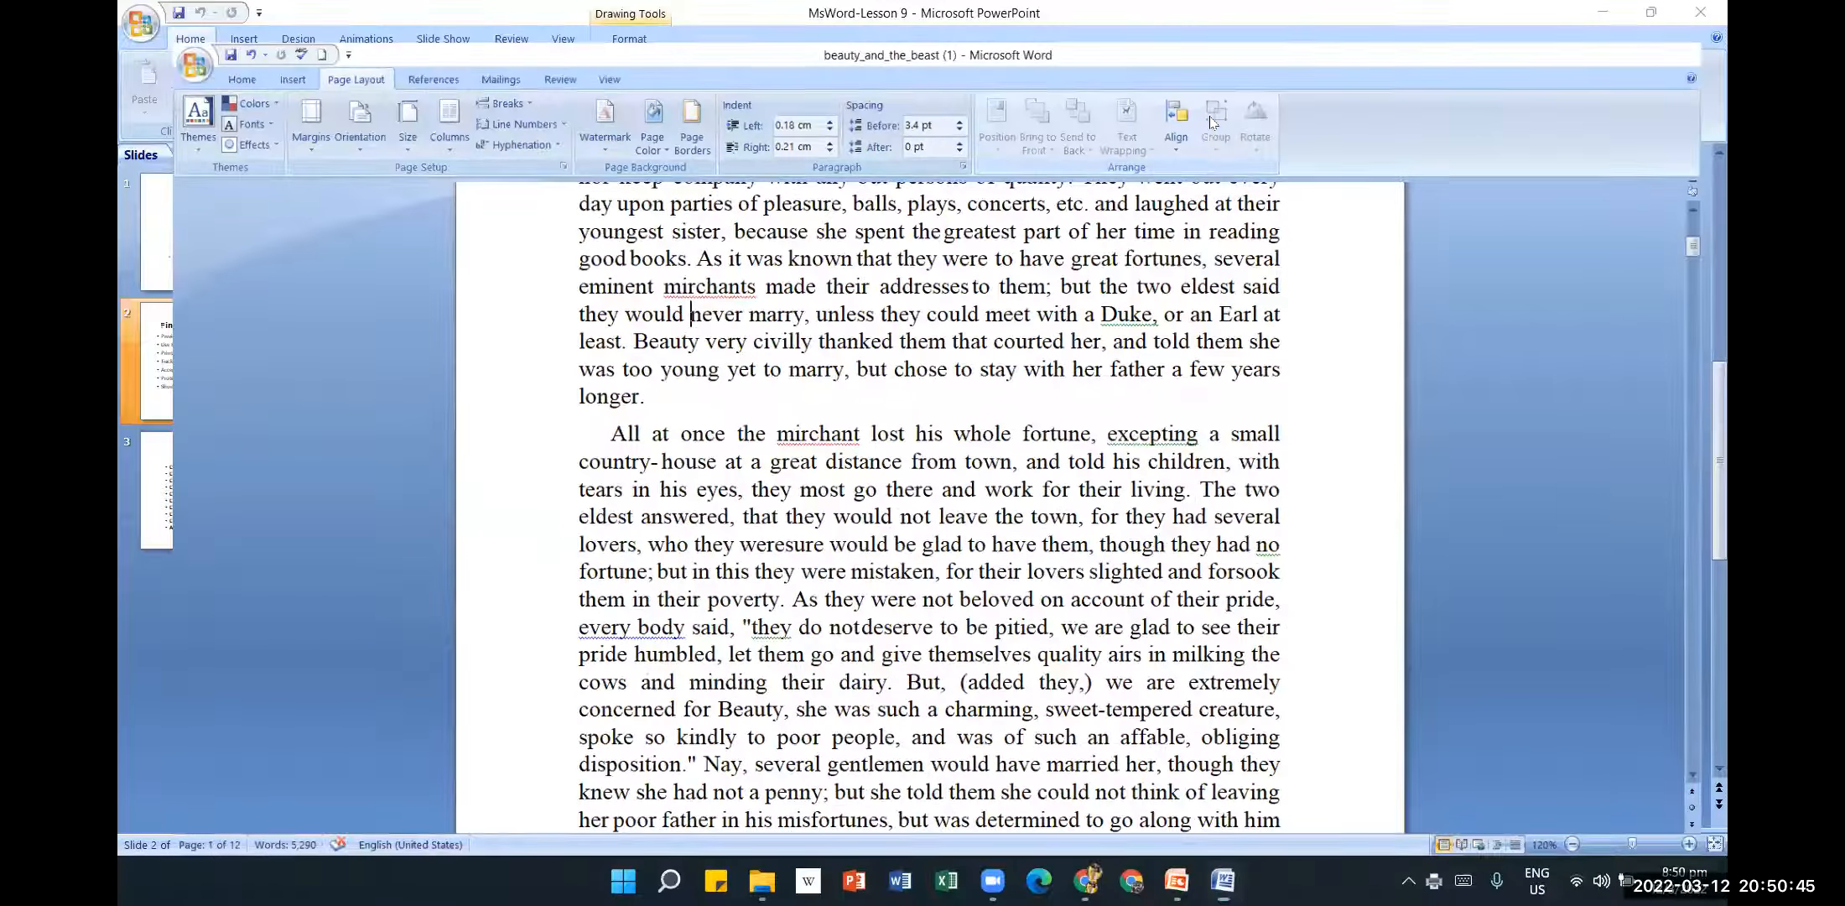
left_click(1602, 13)
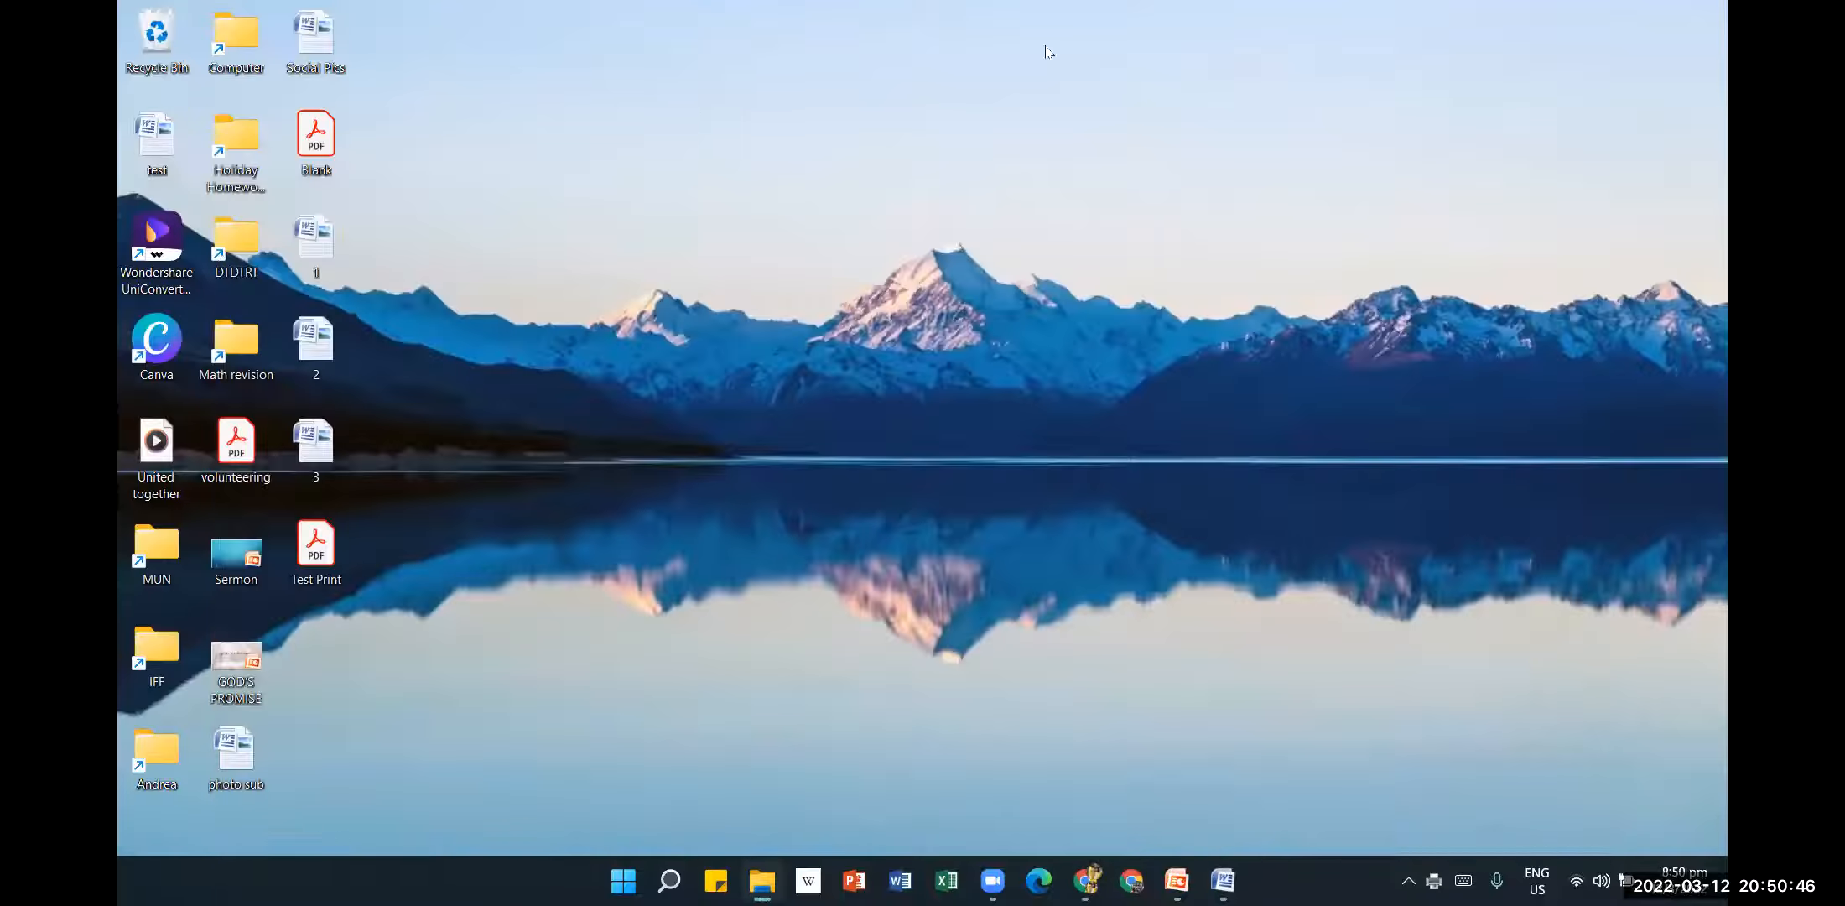
double_click(325, 546)
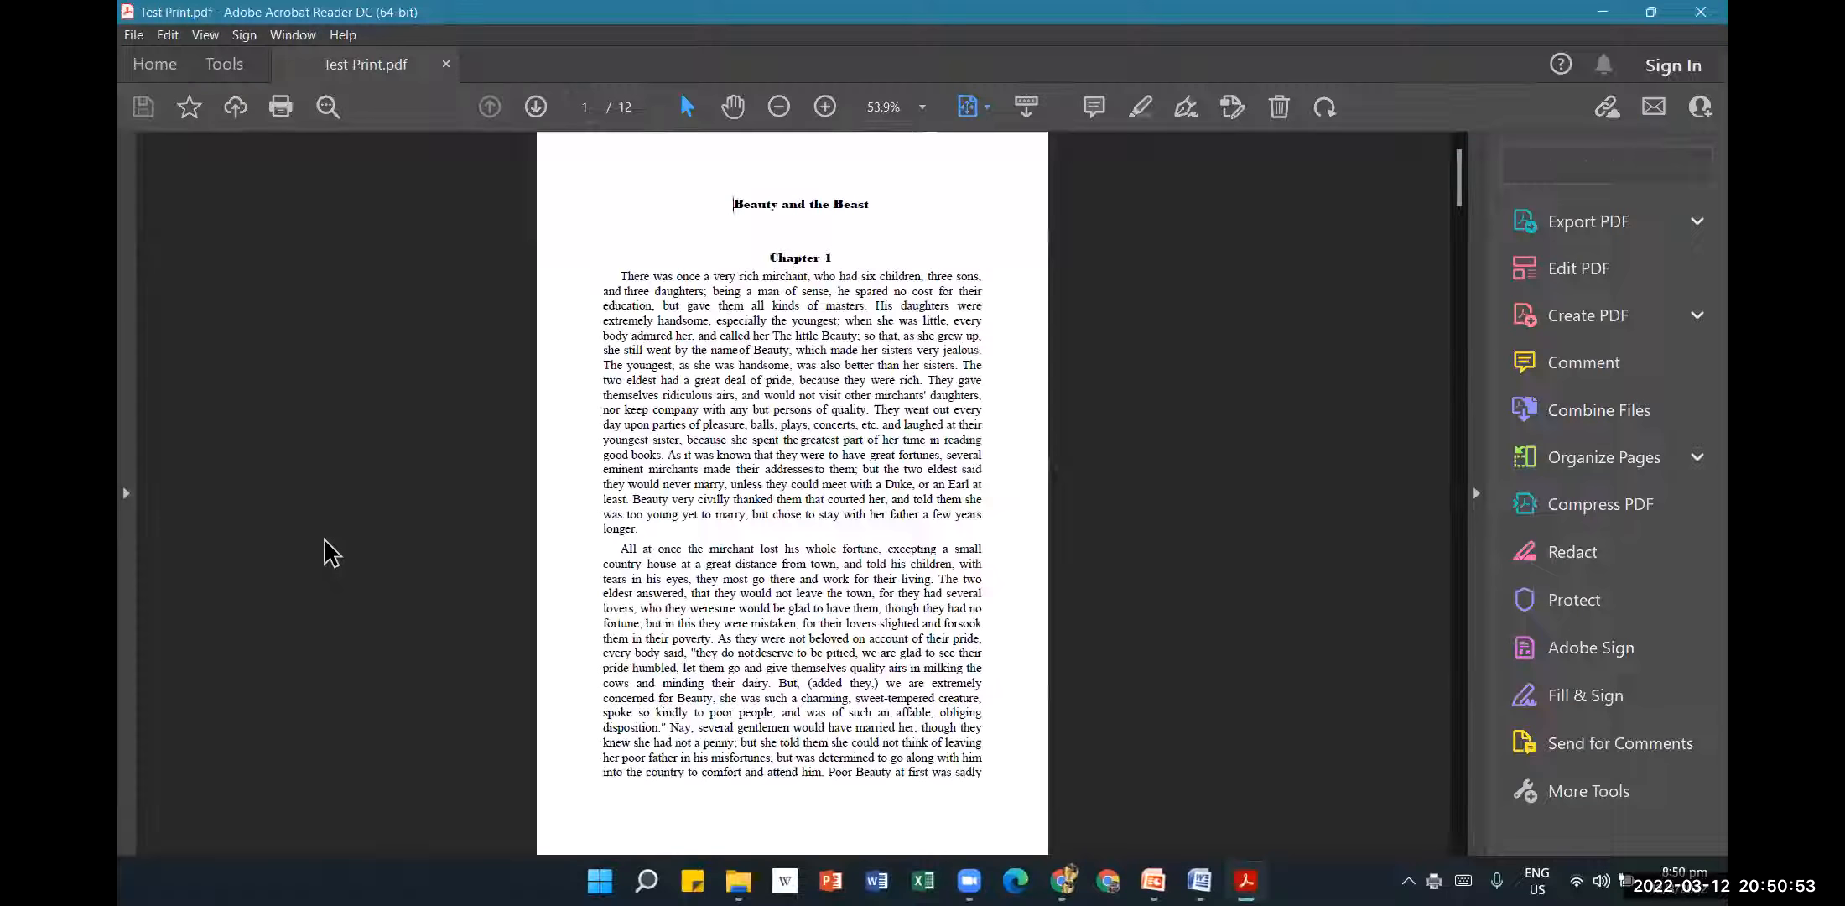
Collapse the Tools pane, page through Test Print.pdf to page 12, then close Acrobat Reader.
left_click(1476, 493)
scroll(1444, 425, "down", 15)
scroll(1449, 427, "down", 10)
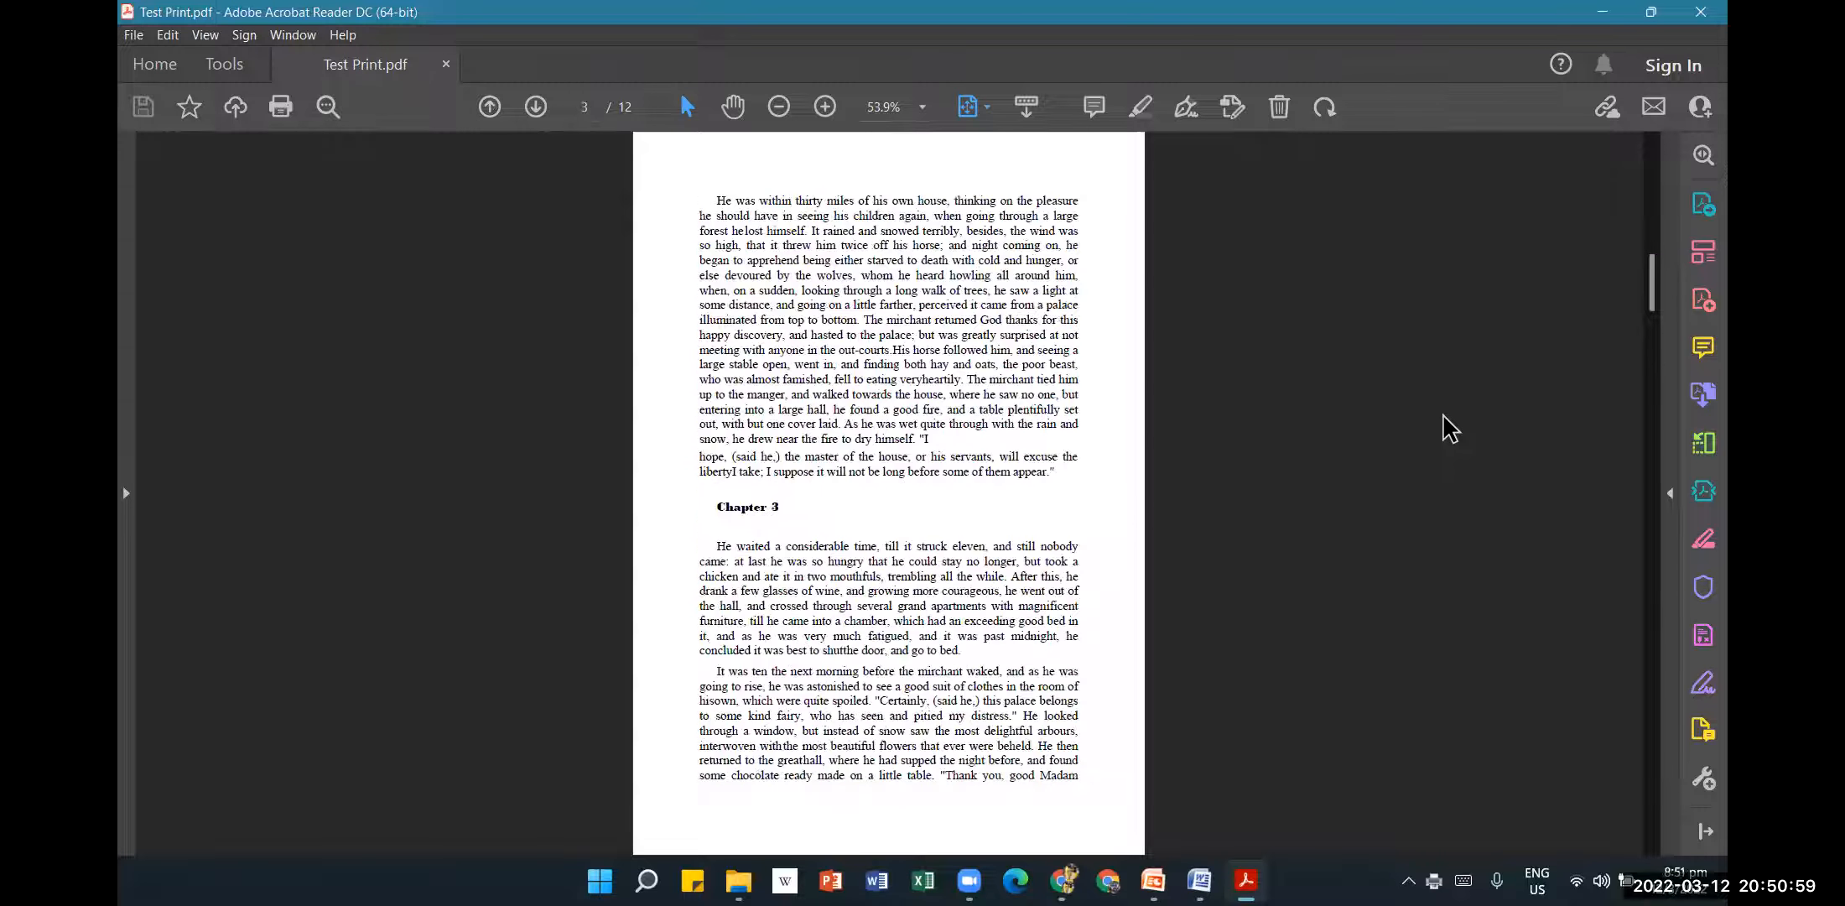
scroll(1449, 427, "down", 20)
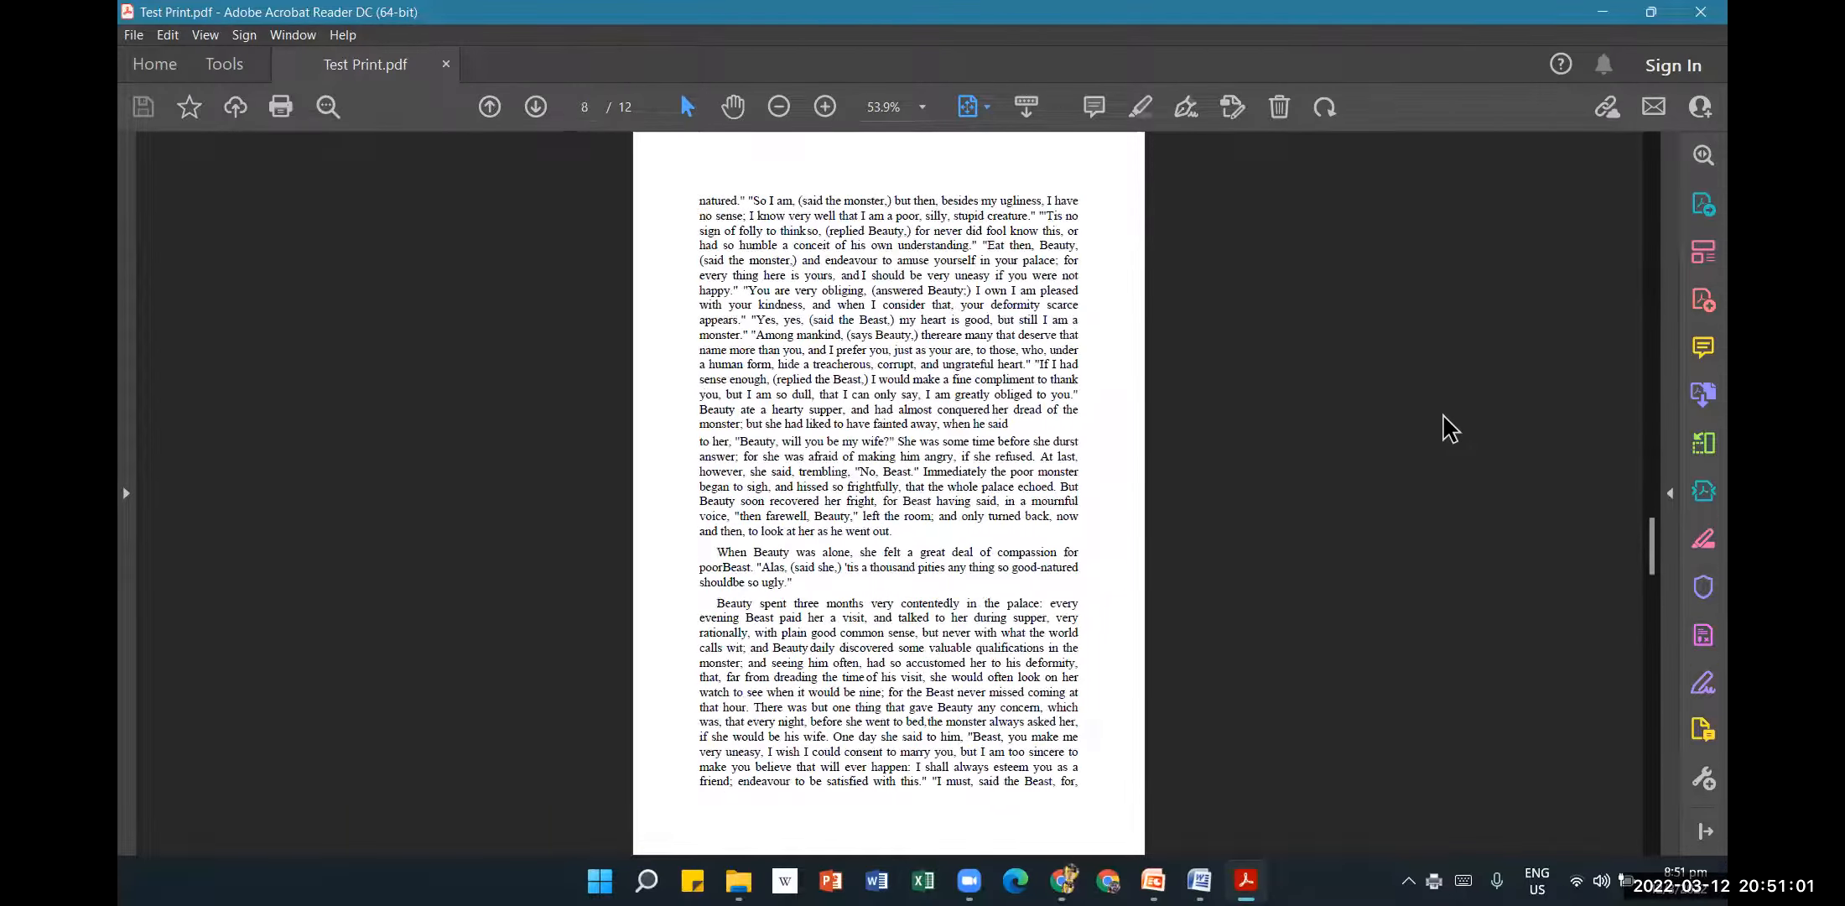
scroll(1444, 441, "up", 1)
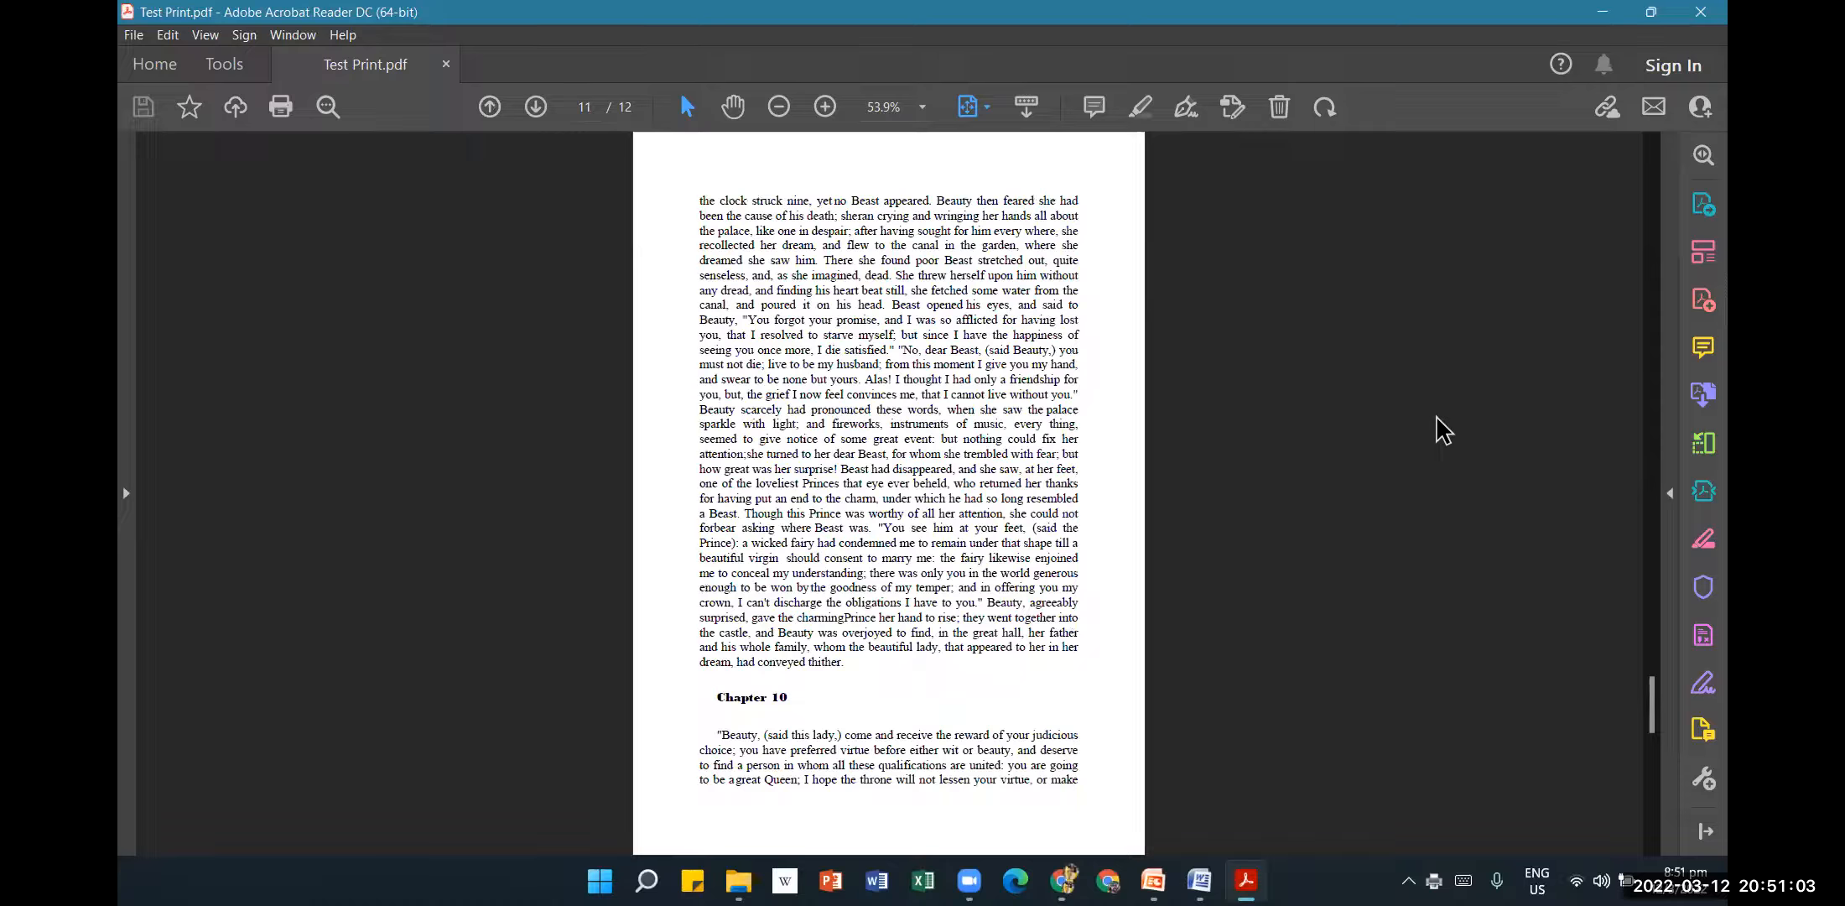
scroll(1427, 440, "down", 1)
scroll(1418, 440, "up", 20)
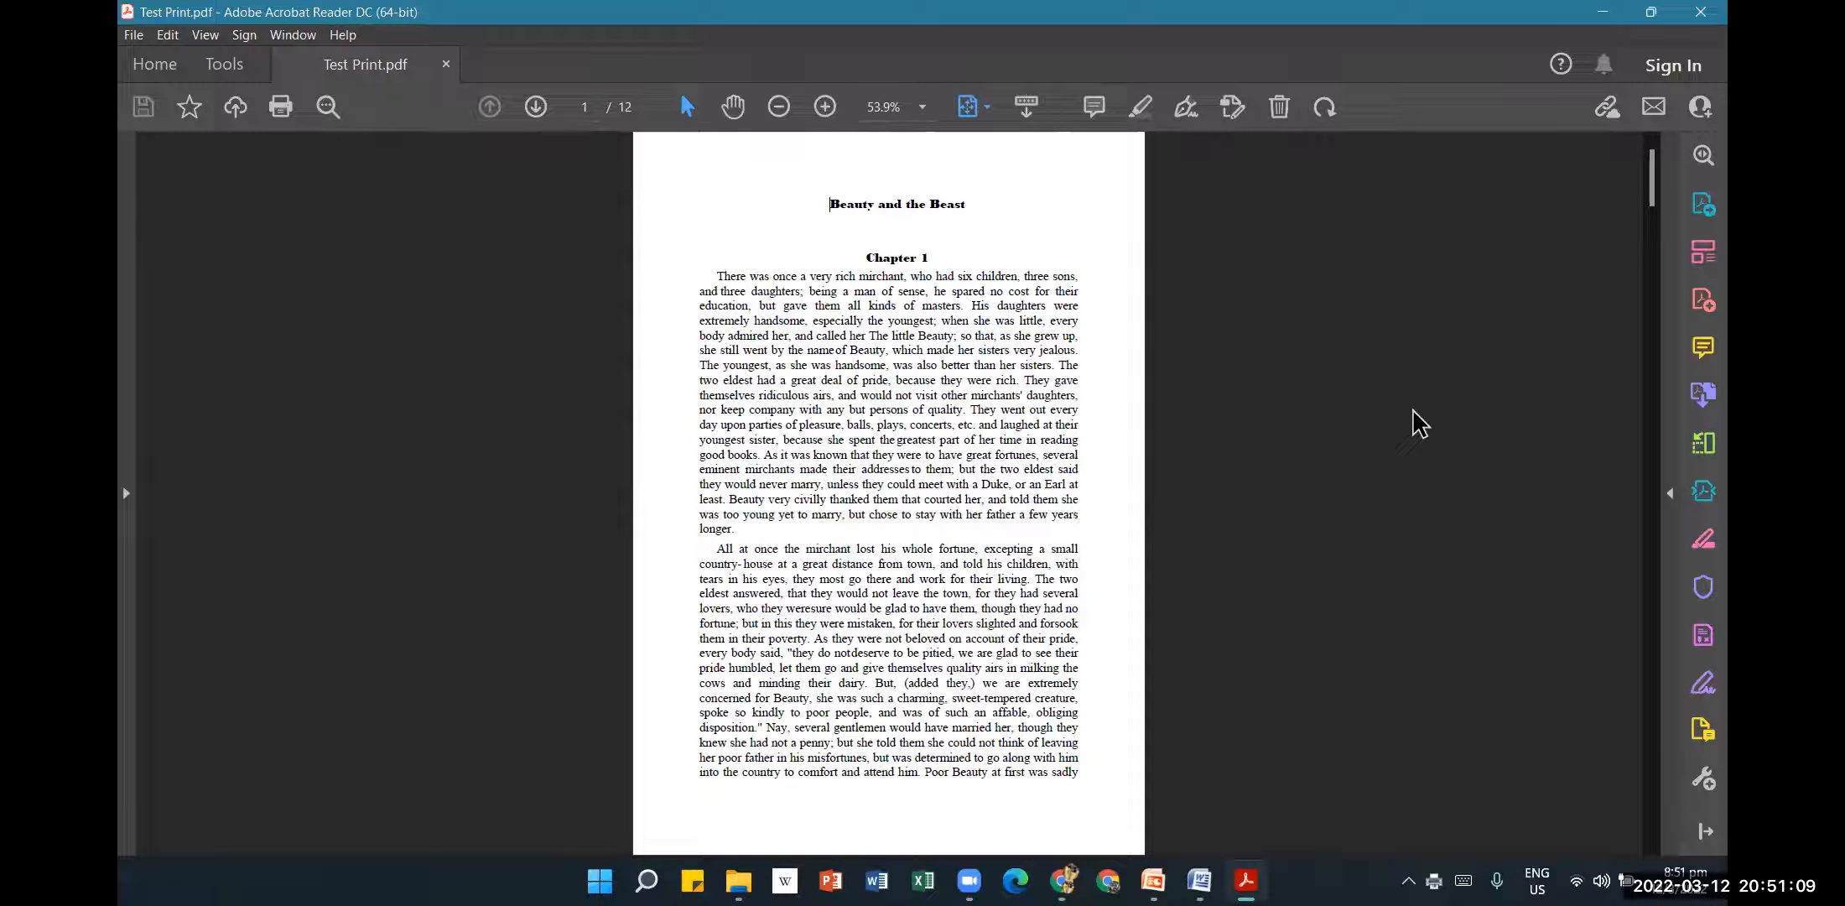
left_click(1694, 10)
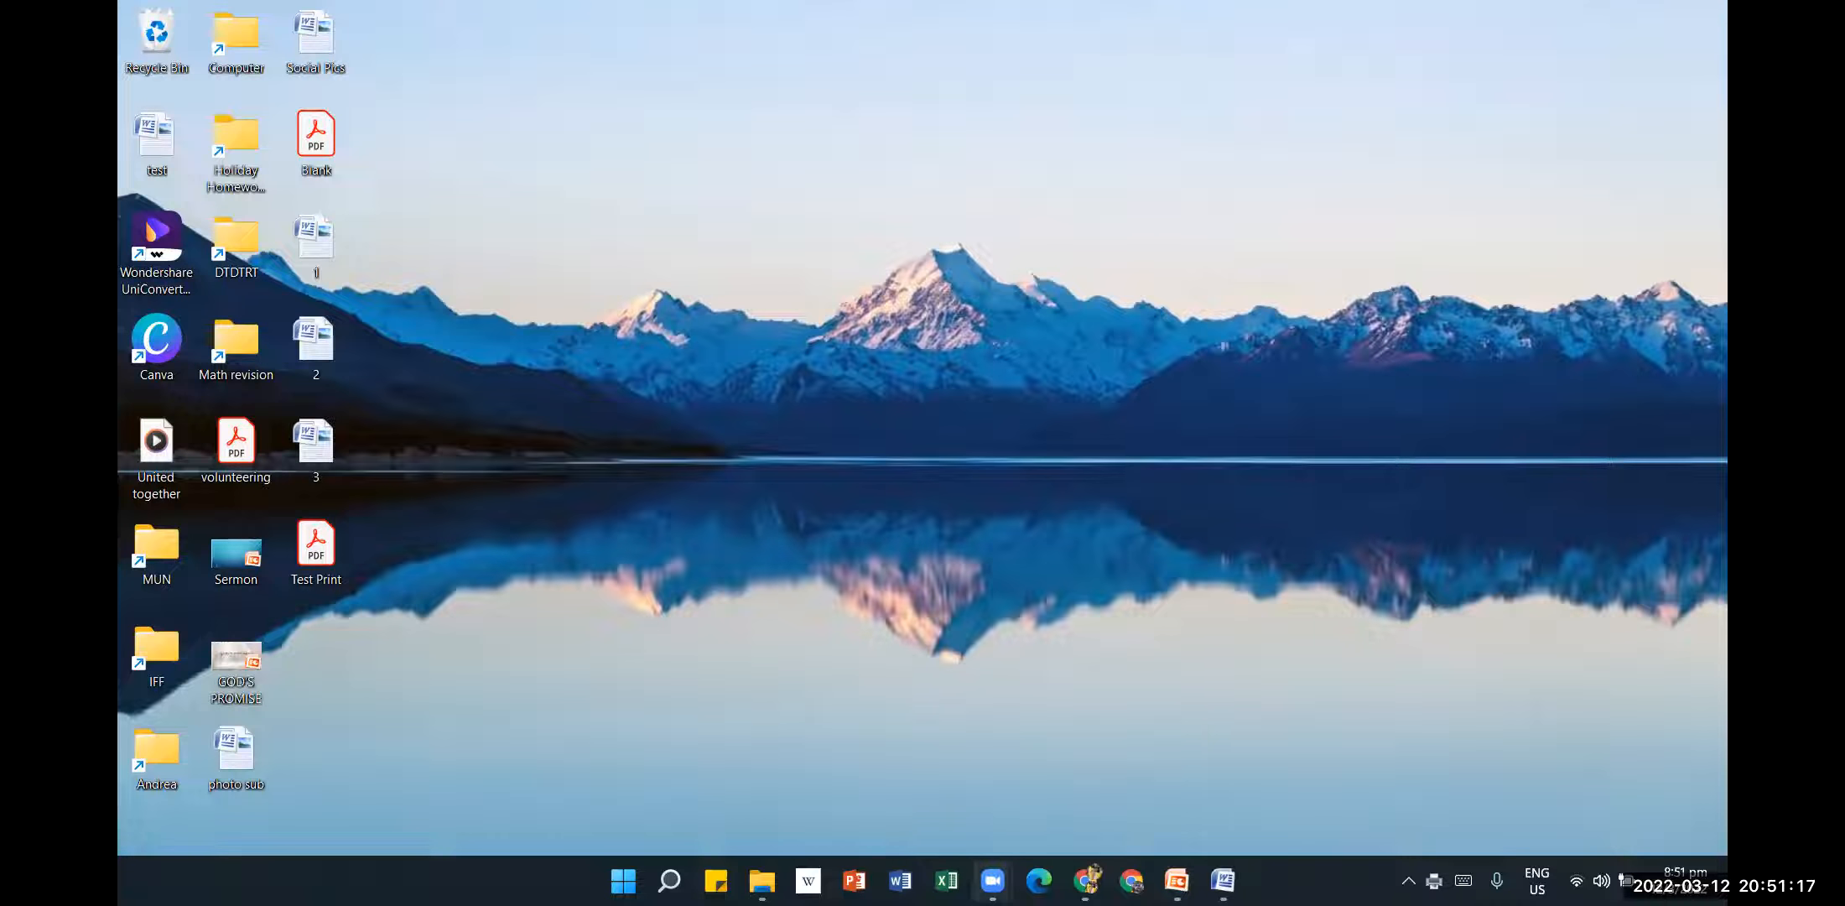
Restore the beauty_and_the_beast Word window from the taskbar in front of the slides.
mouse_move(992, 881)
left_click(1084, 716)
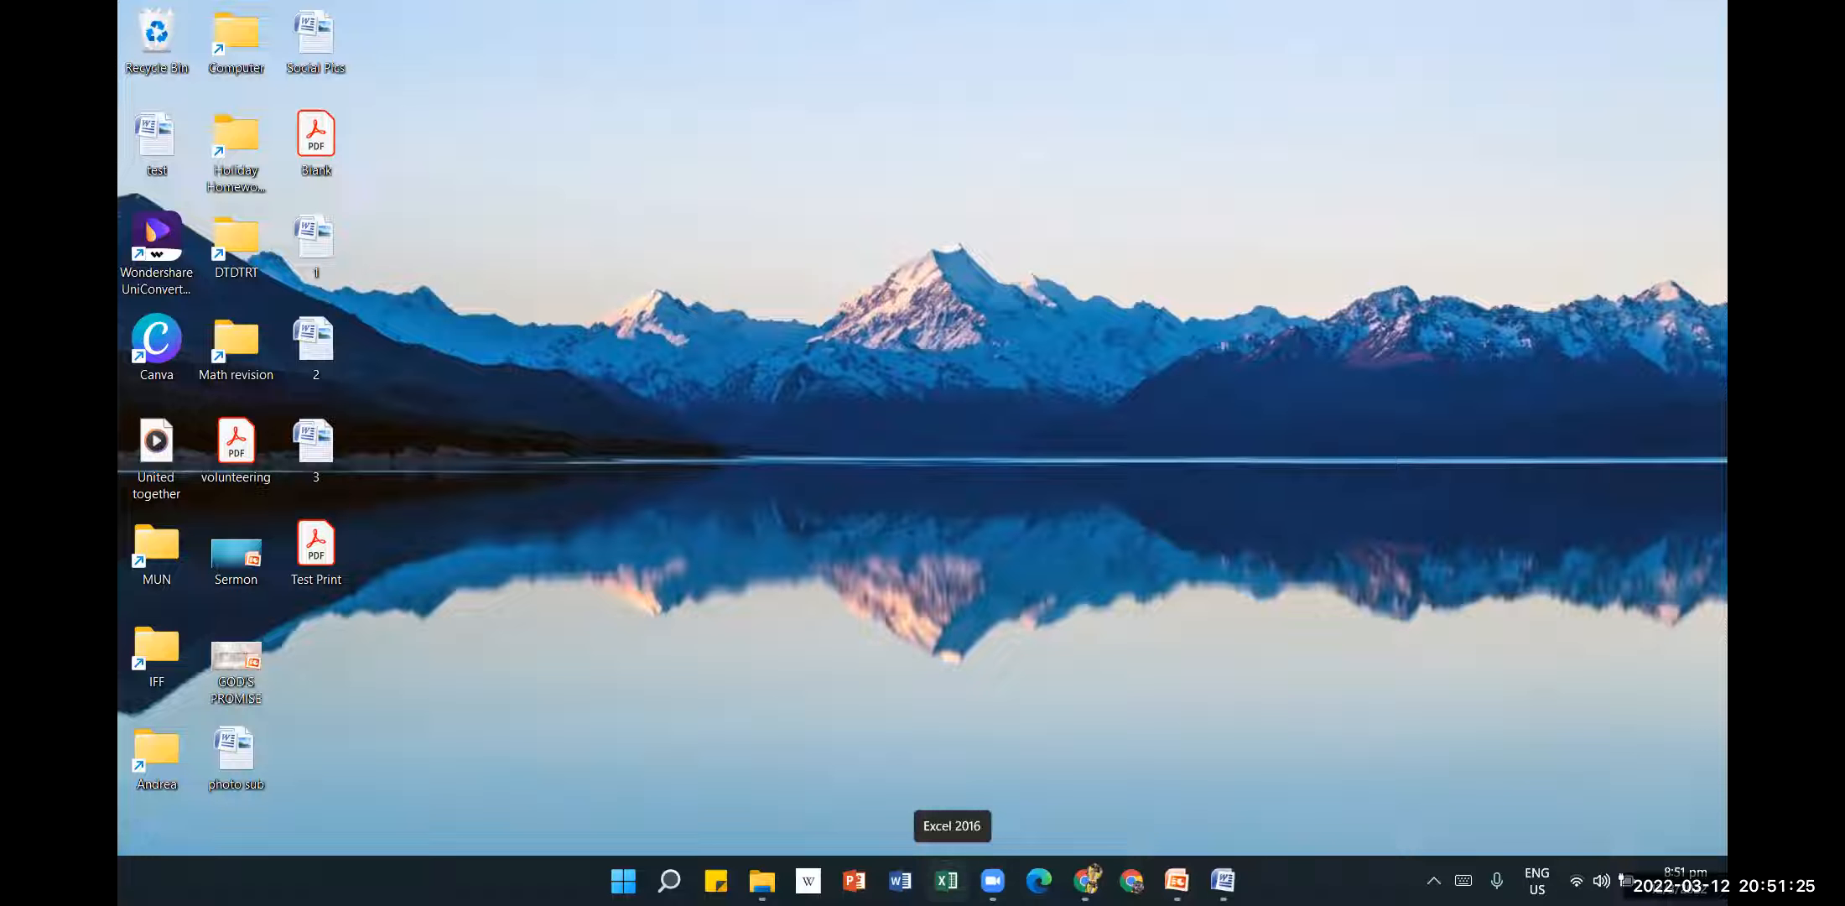
mouse_move(1176, 881)
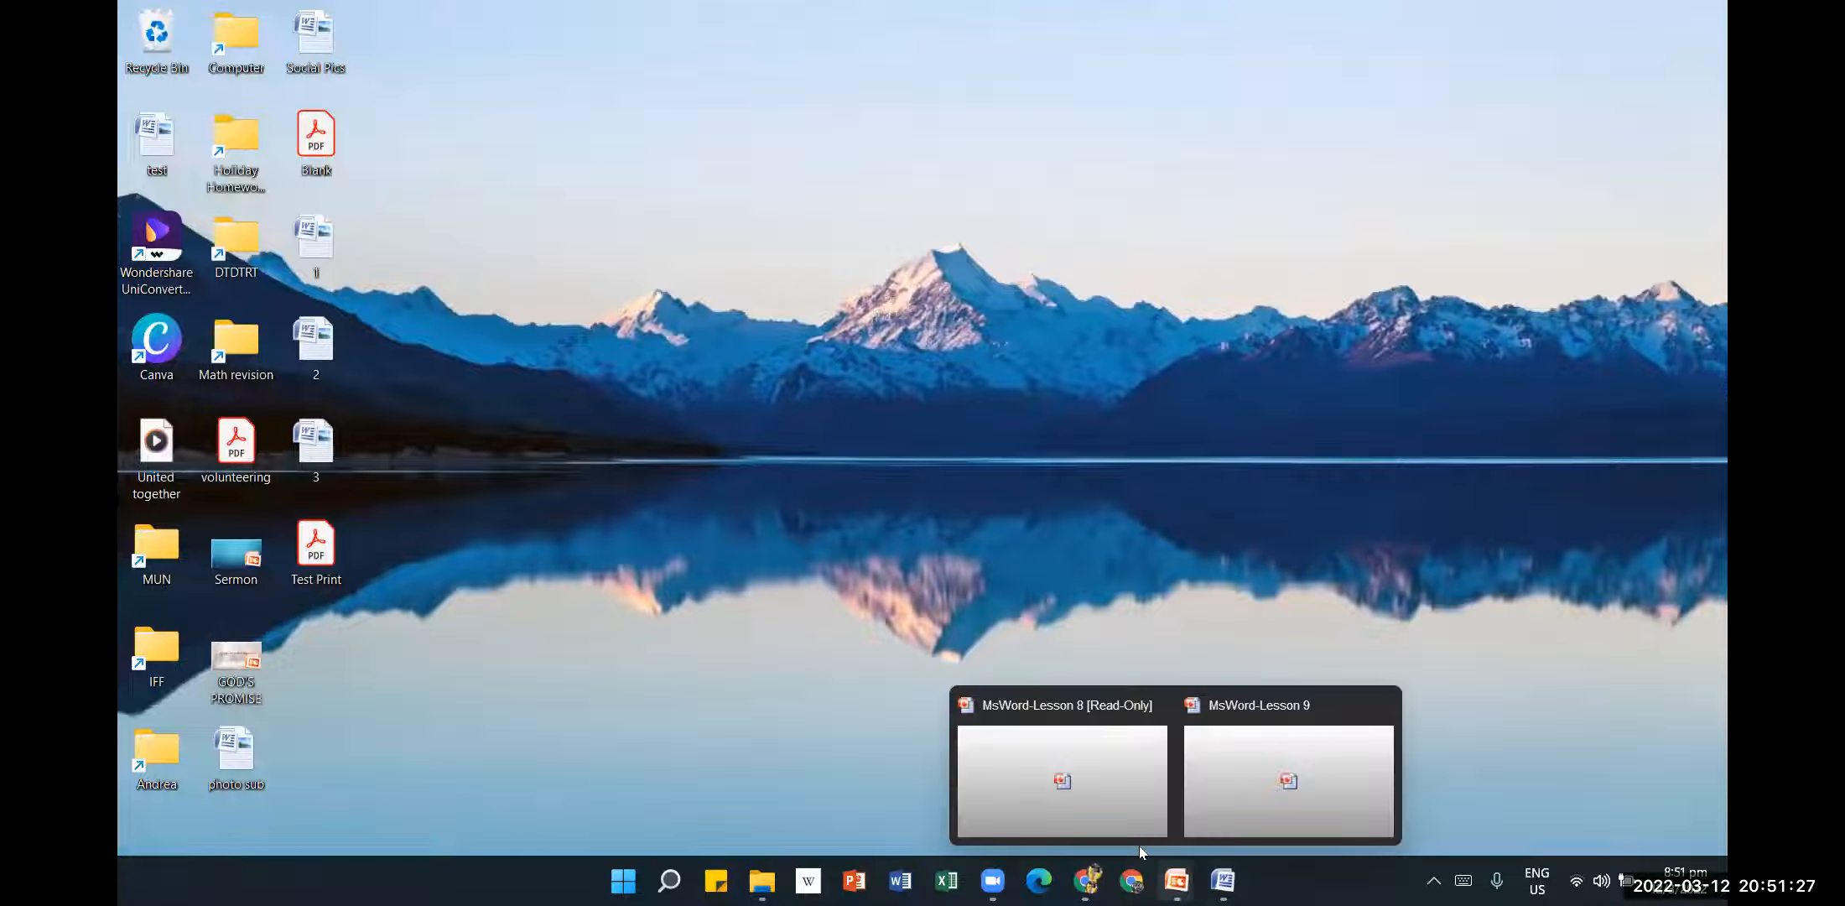
left_click(1298, 755)
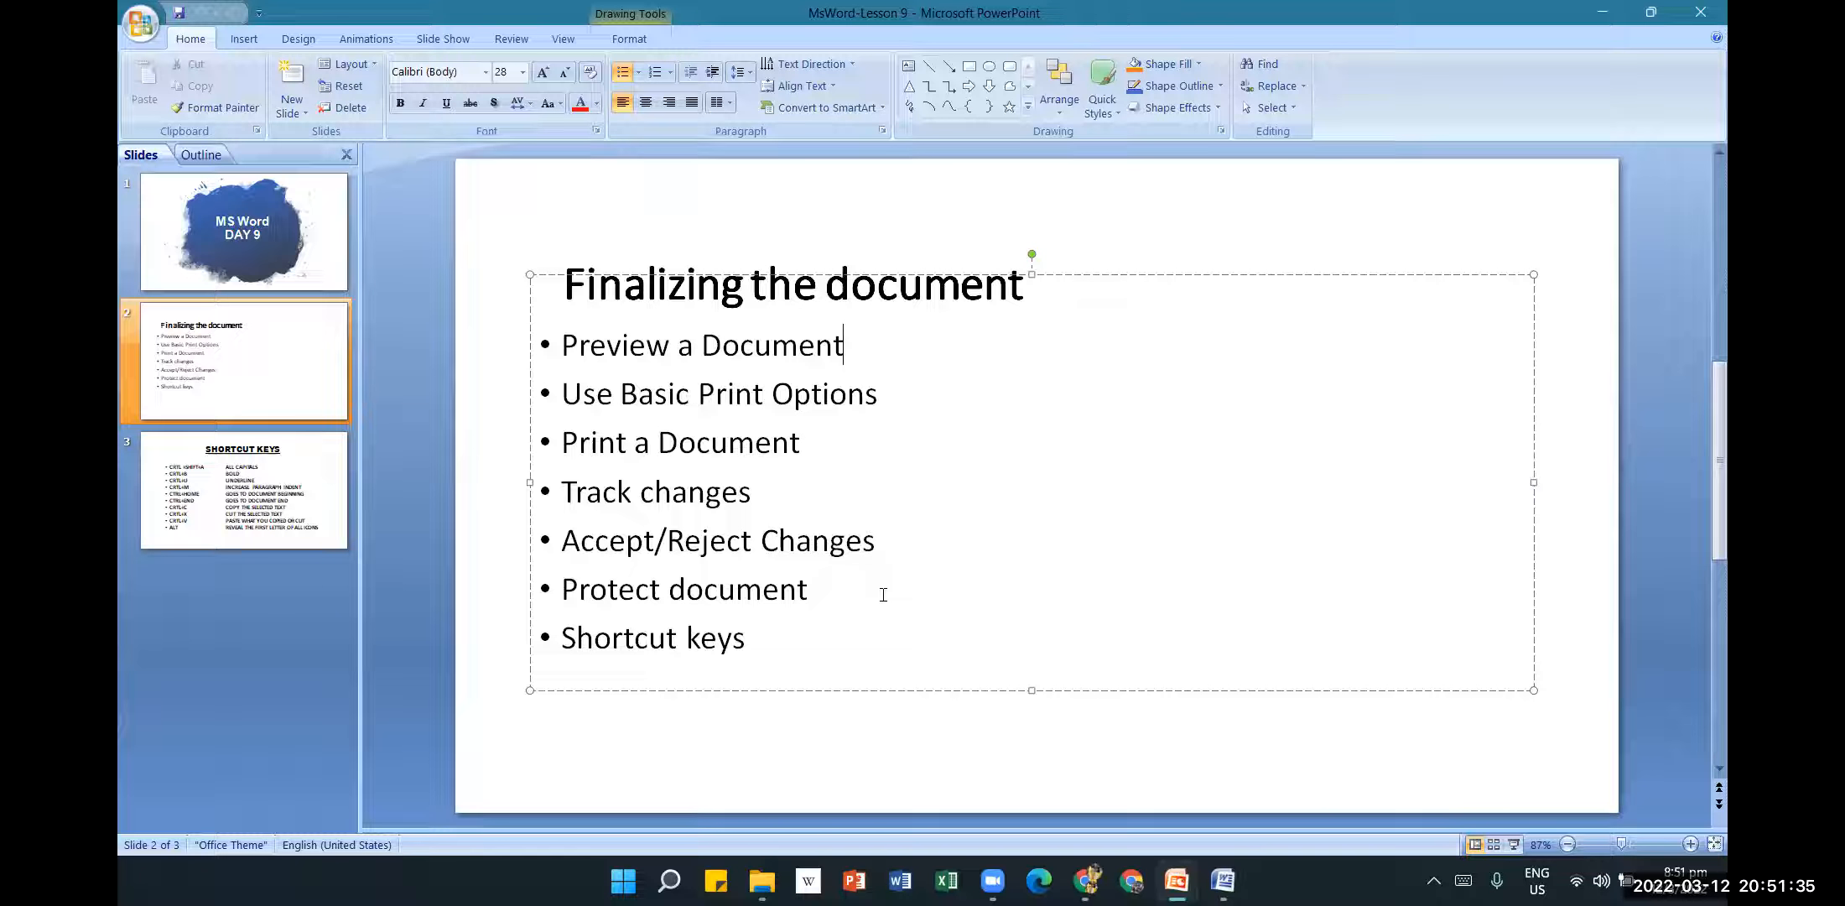
mouse_move(1184, 874)
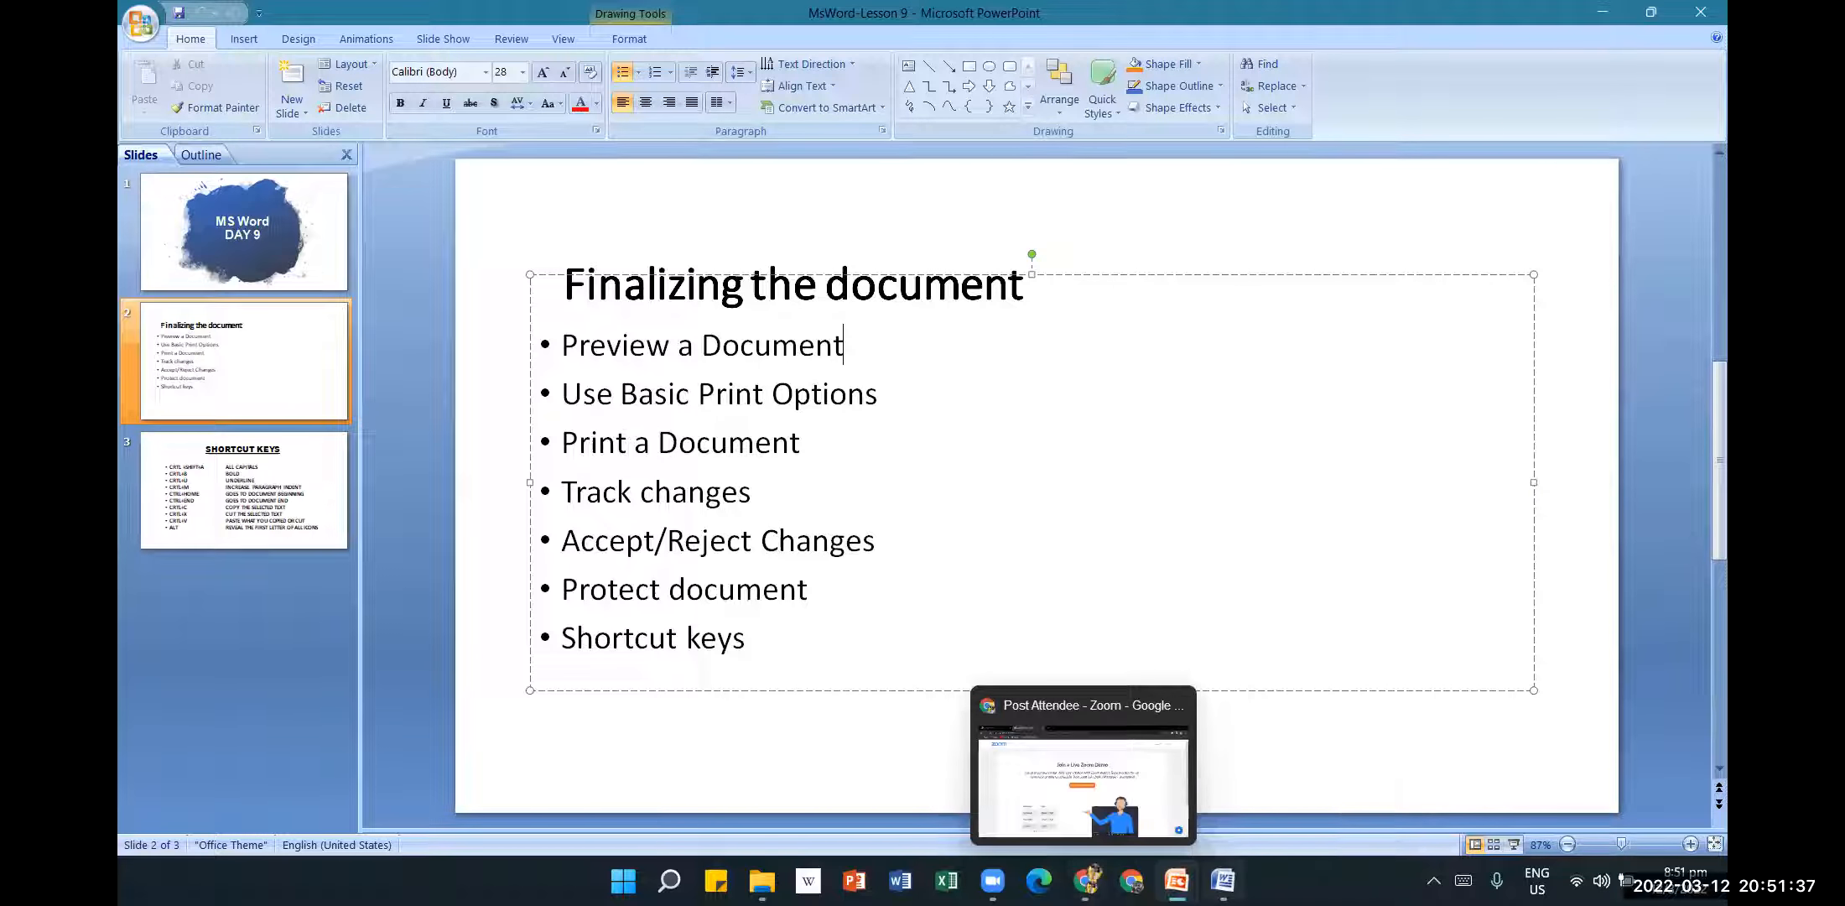
left_click(1223, 880)
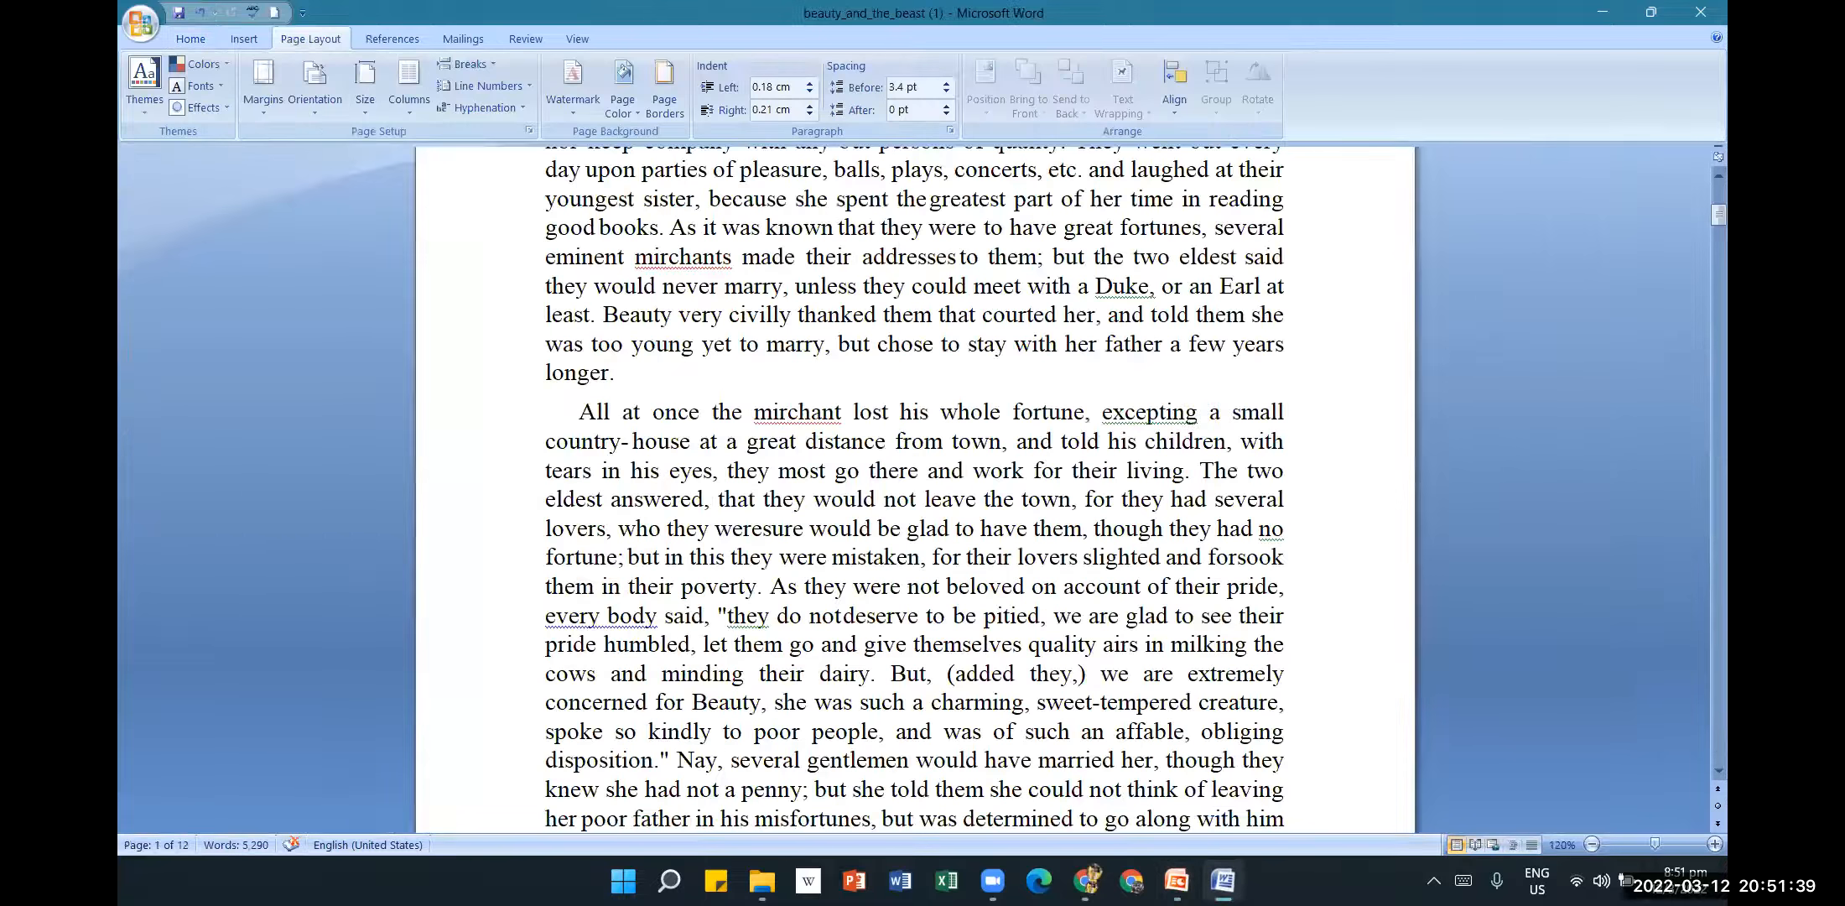
Scroll to the top of the story and show the Review tab.
left_click(1068, 530)
scroll(1089, 451, "up", 6)
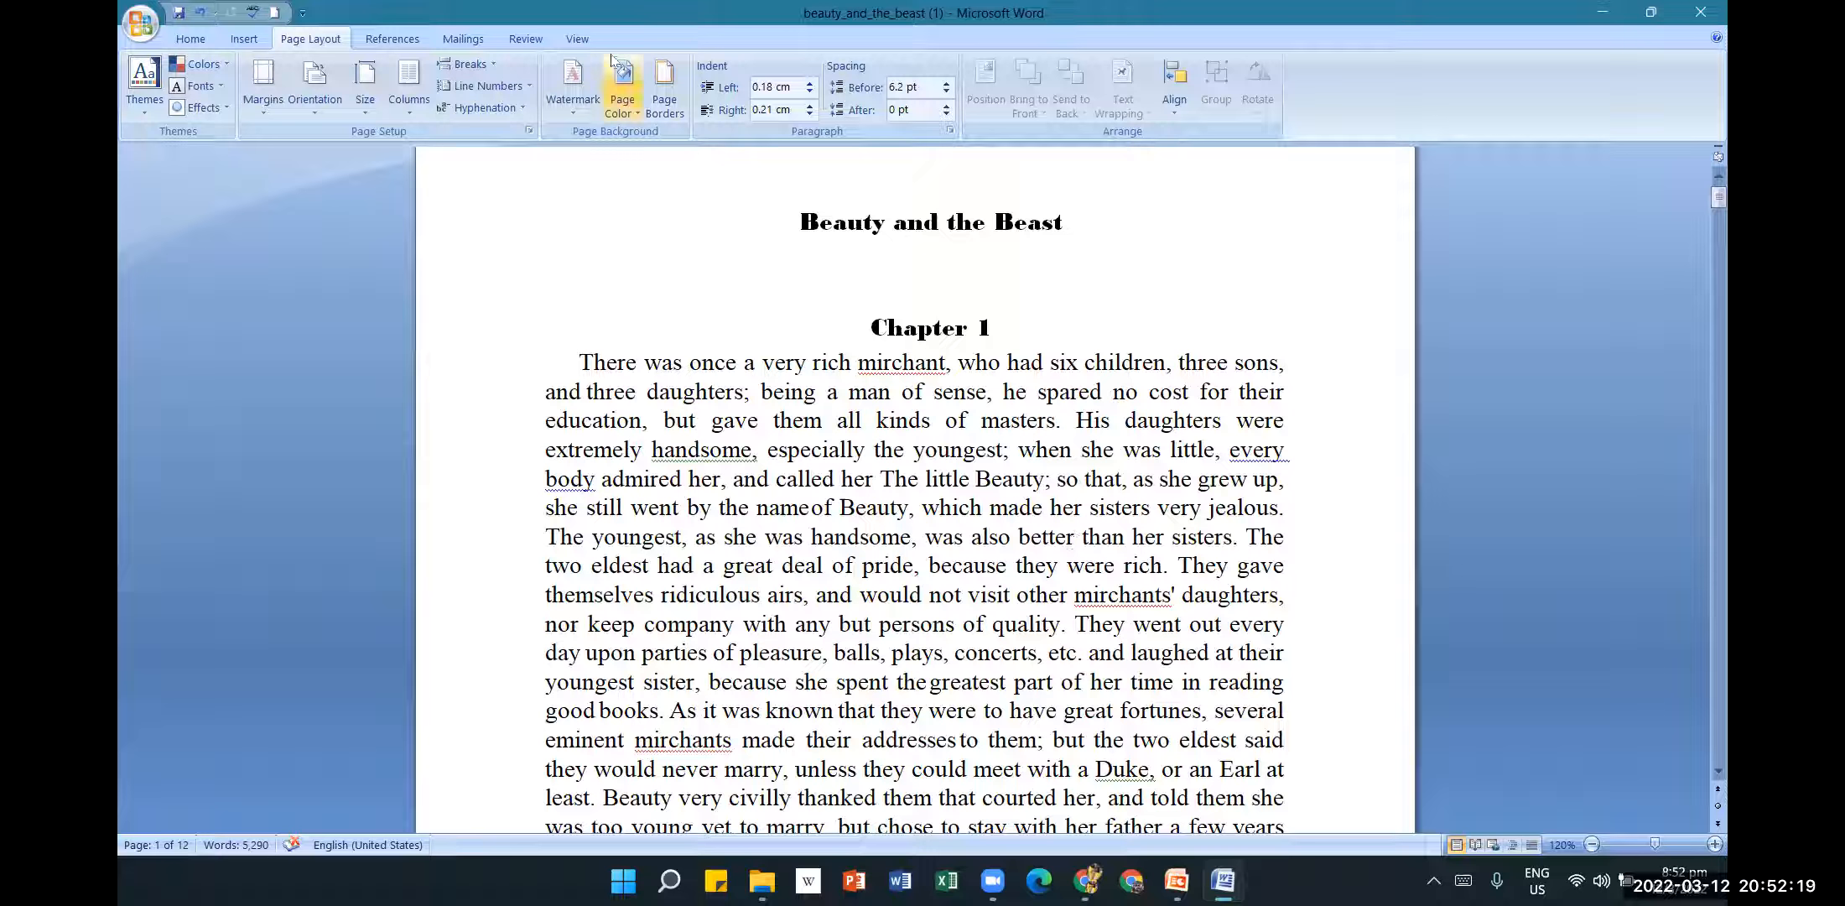
left_click(520, 40)
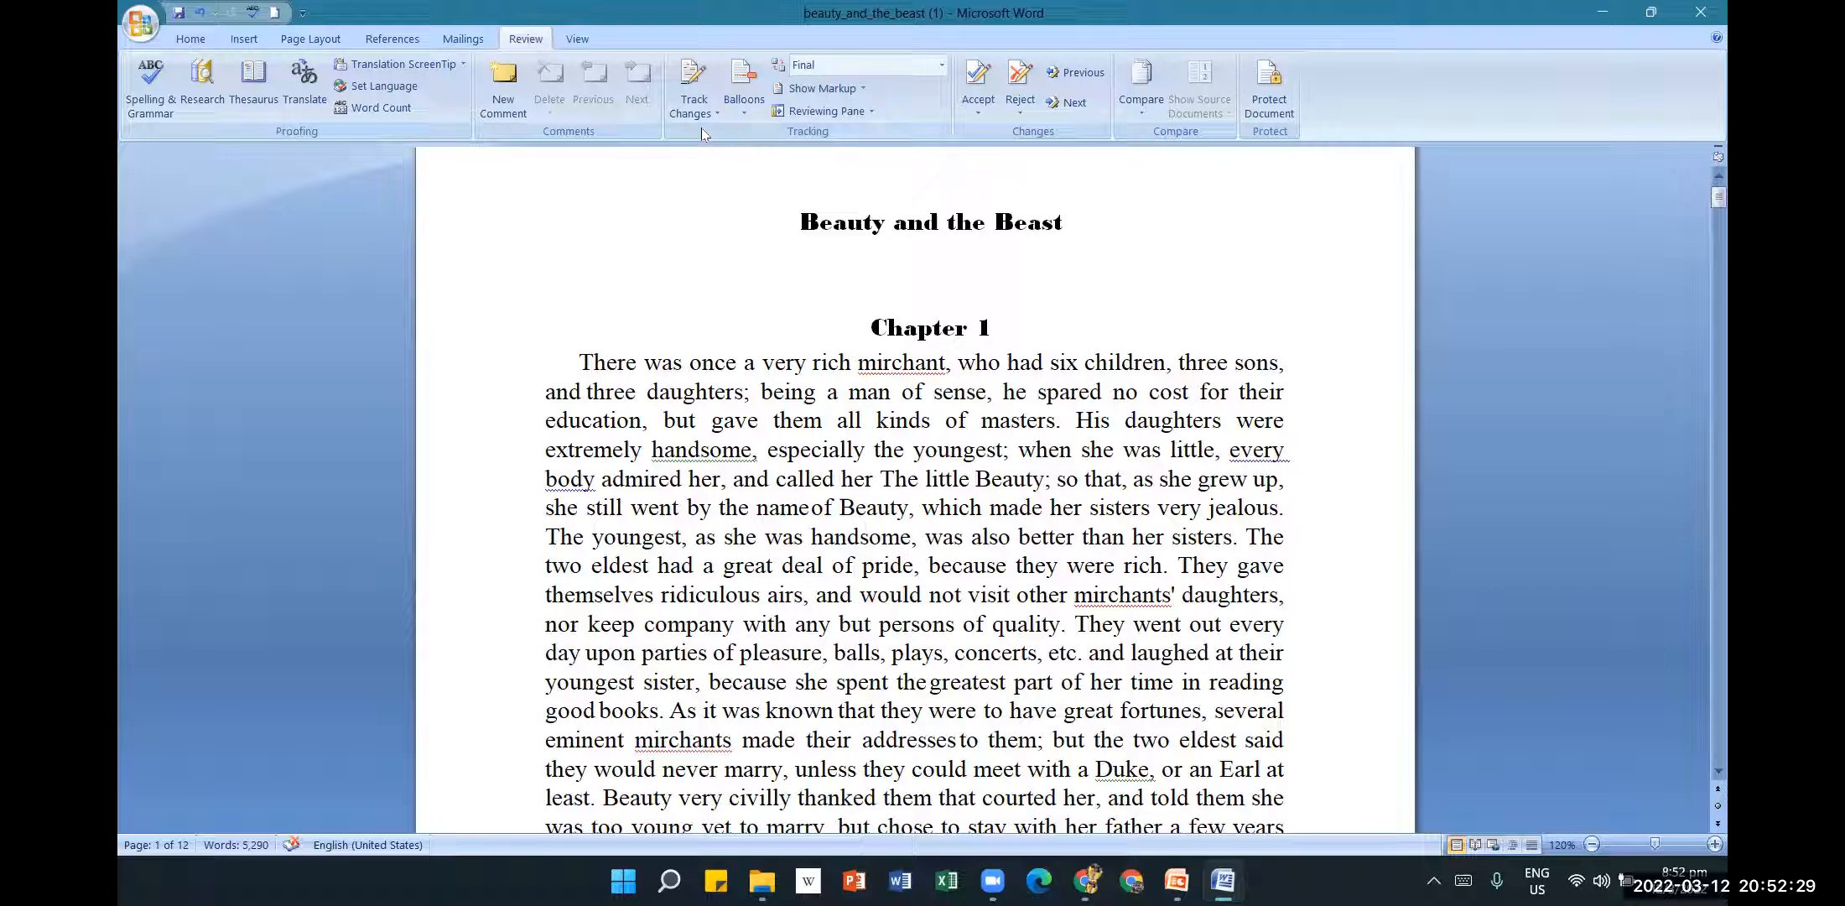
Switch on Track Changes from the Review tab and scroll to view the markup.
left_click(707, 105)
left_click(696, 113)
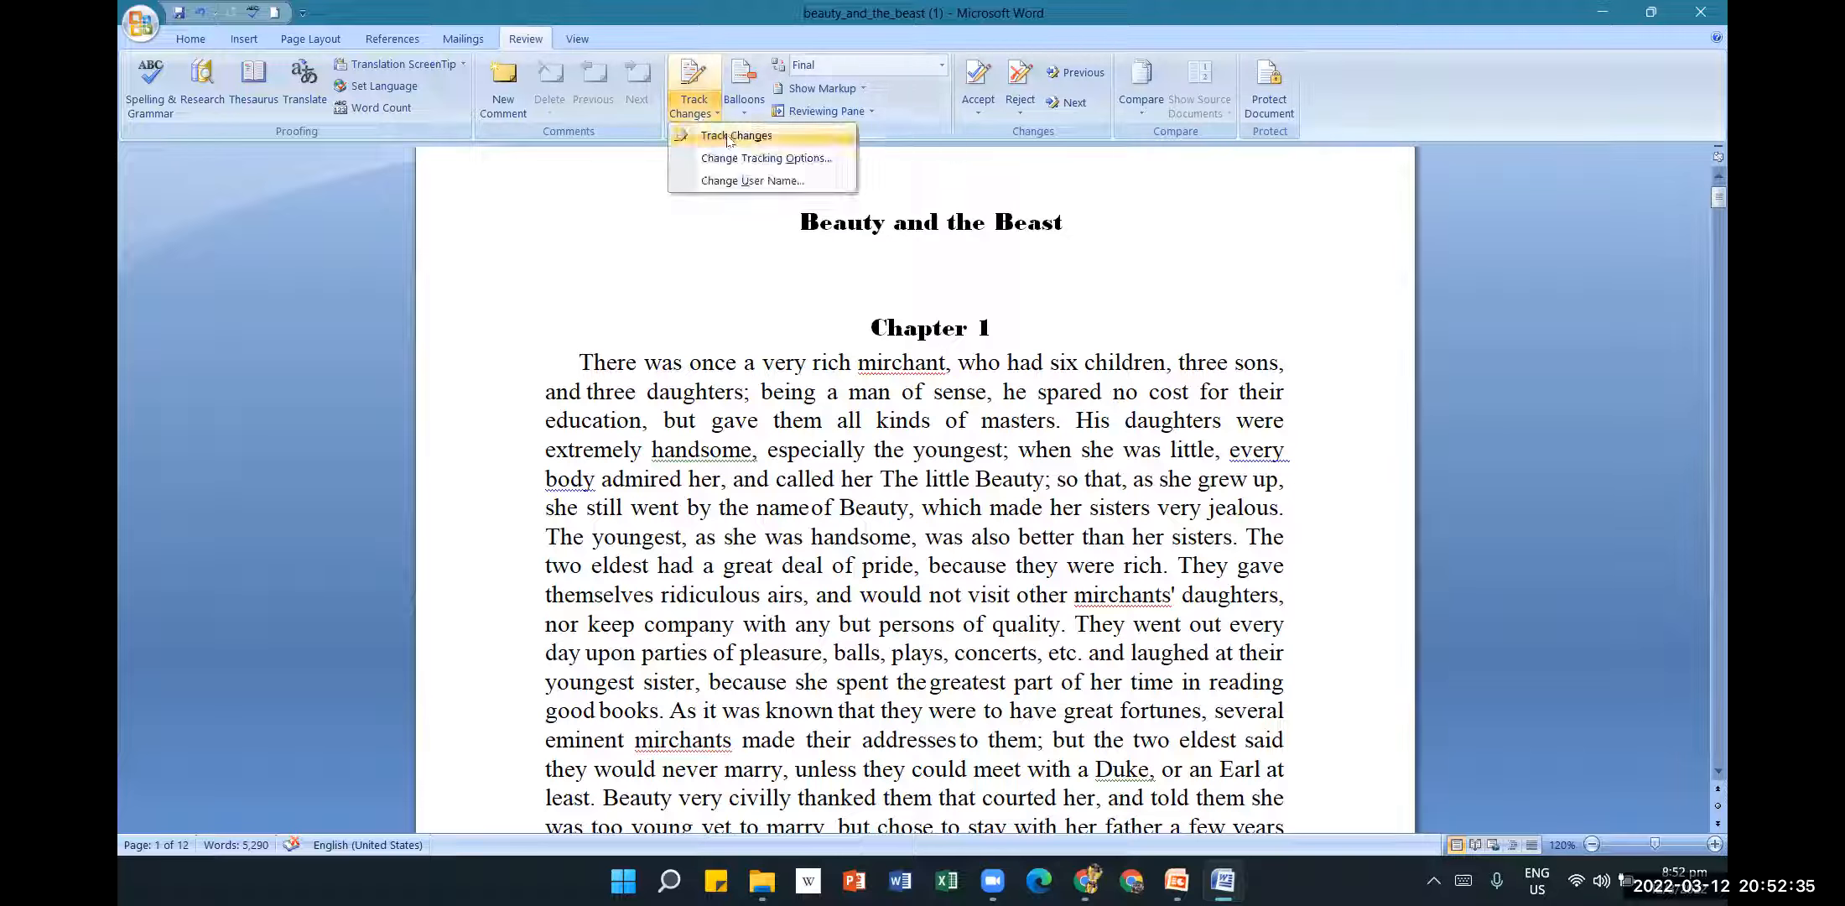
left_click(727, 137)
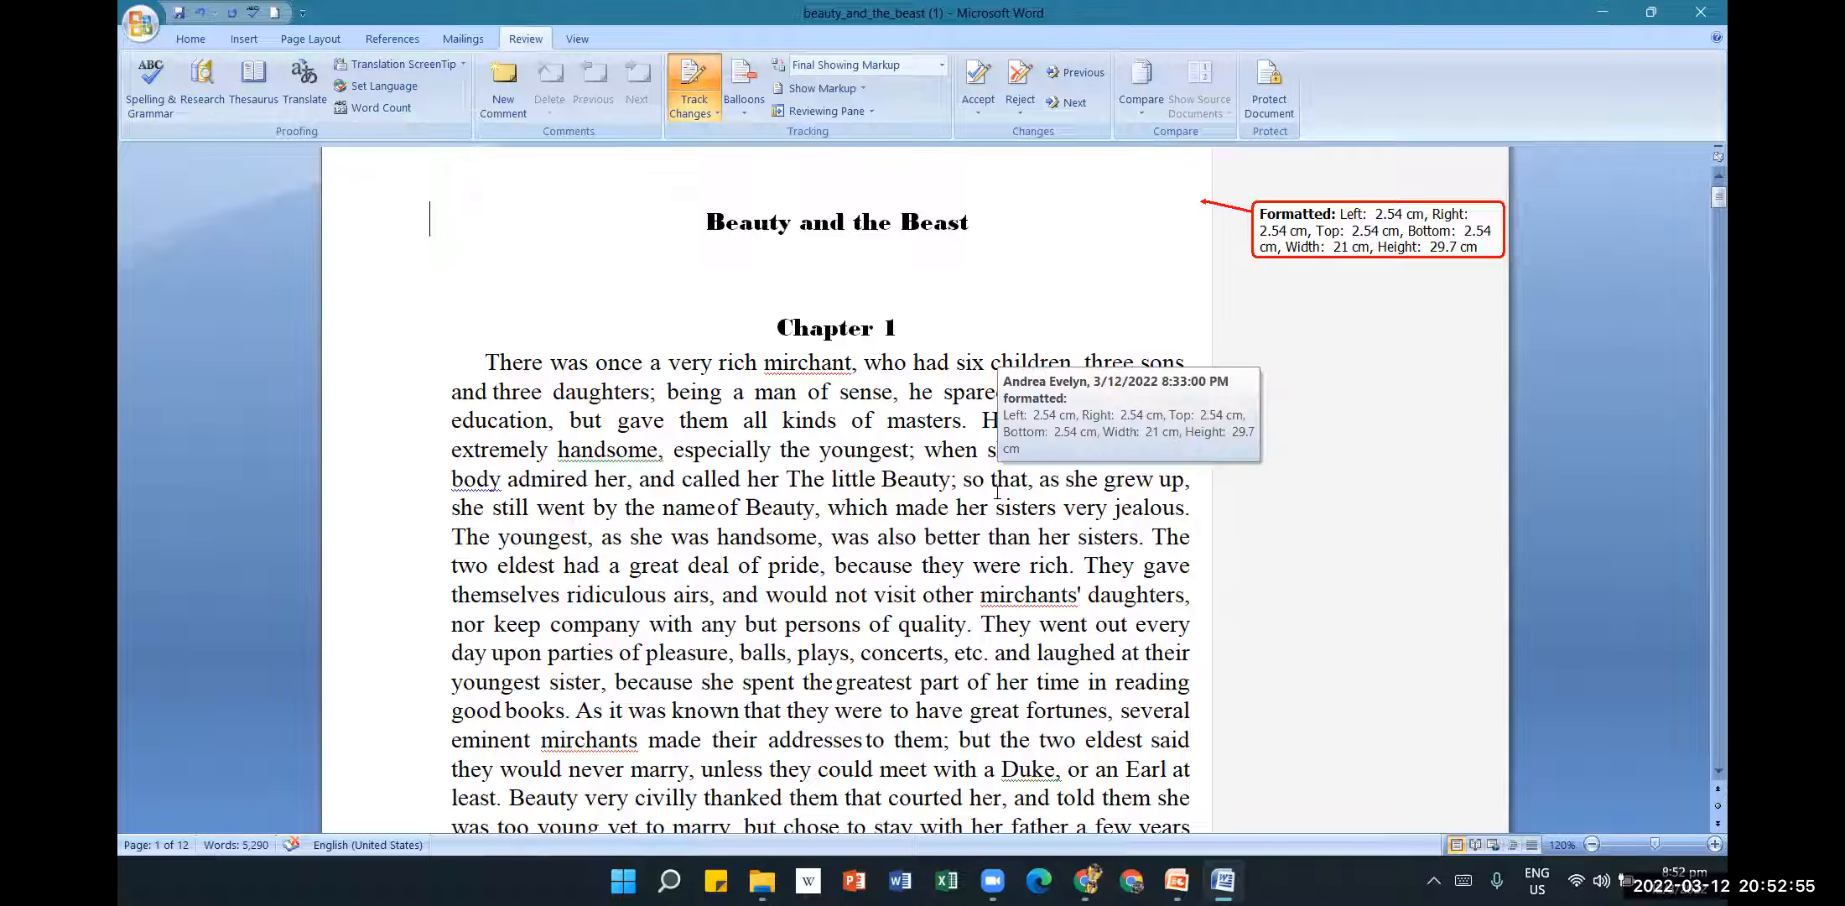
mouse_move(967, 556)
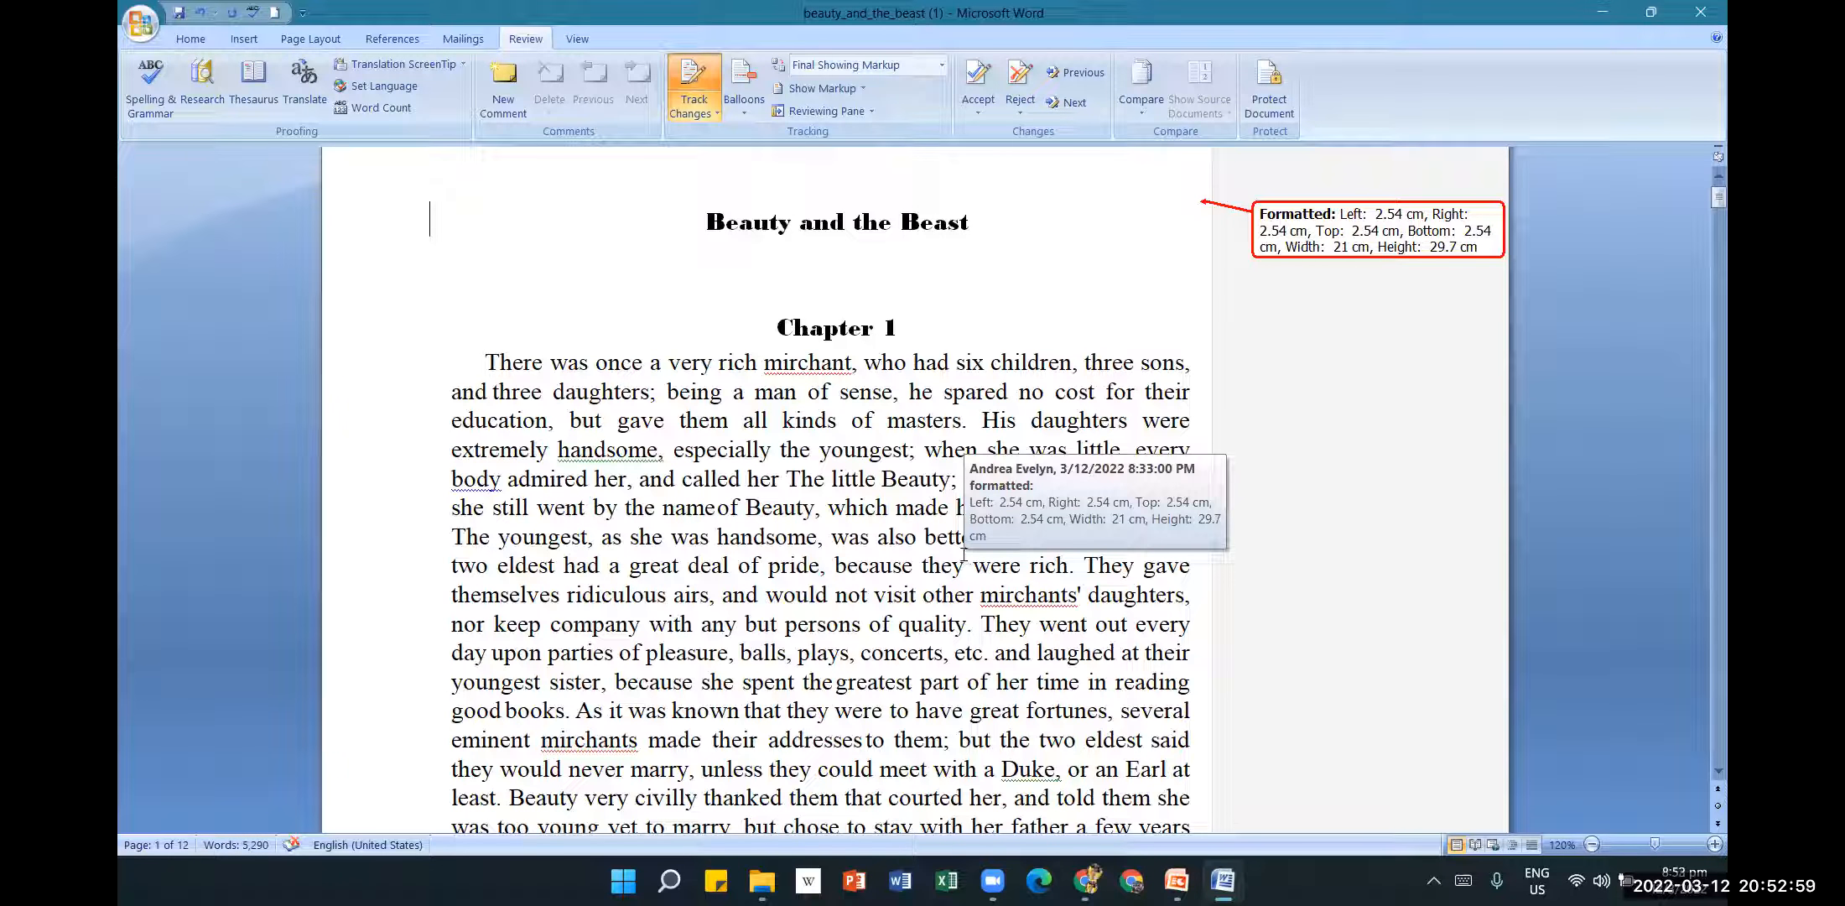
scroll(898, 611, "down", 2)
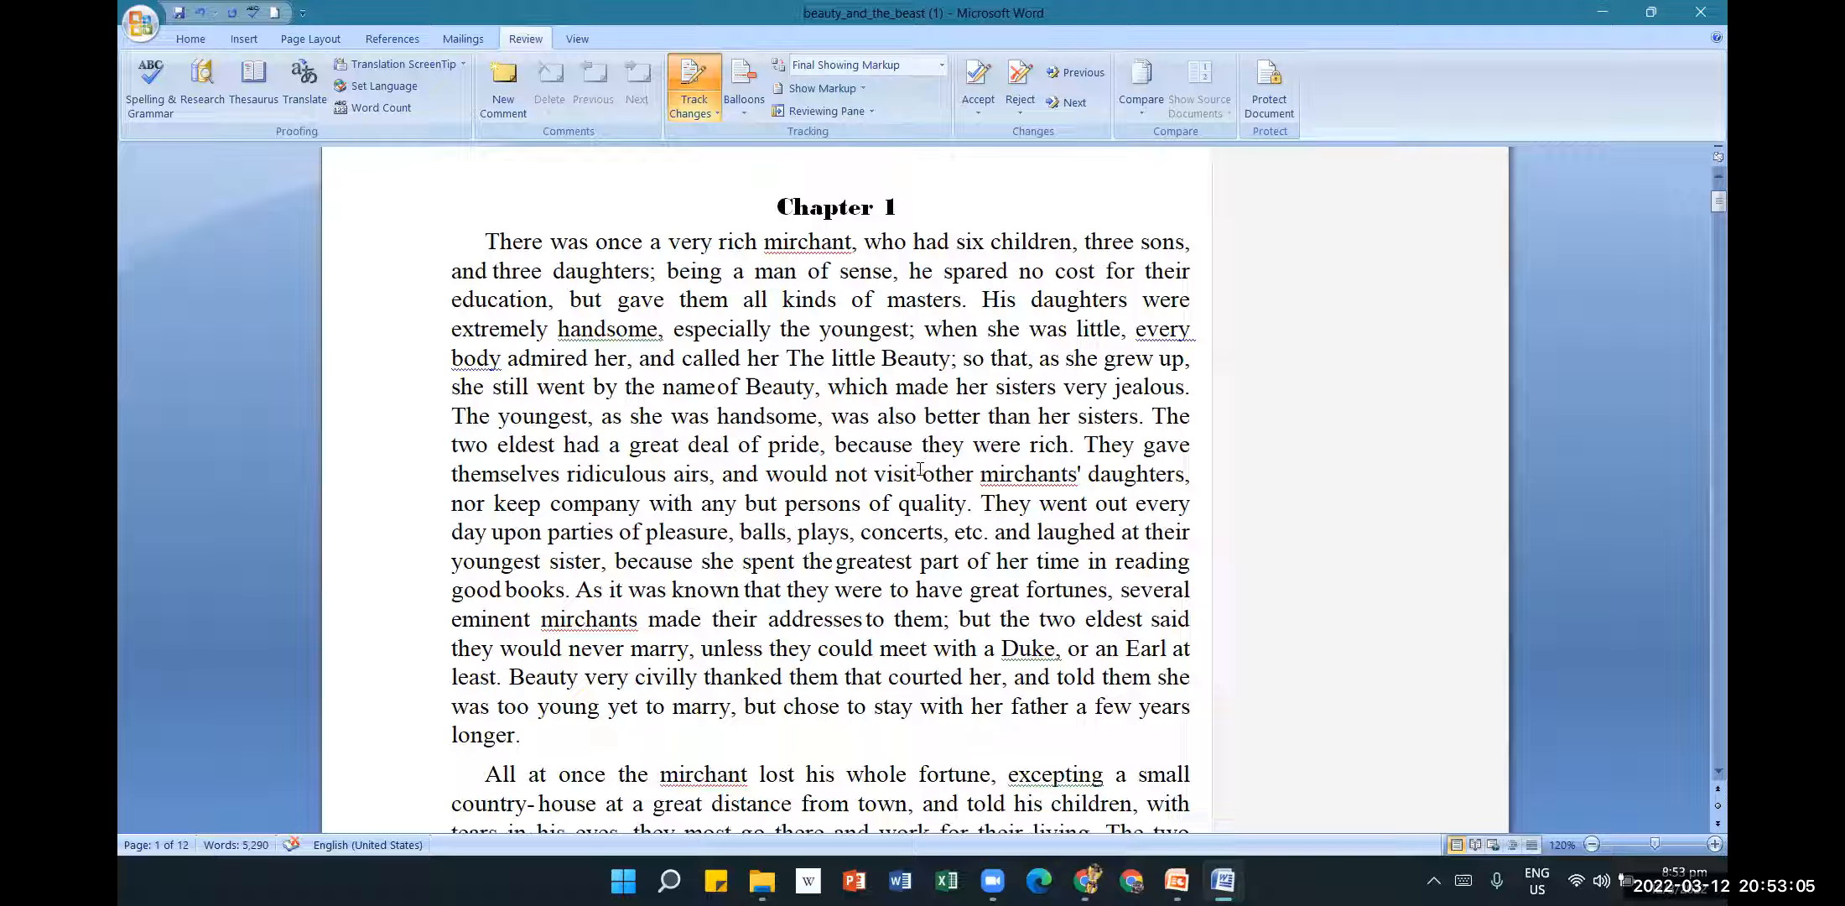
scroll(914, 487, "down", 2)
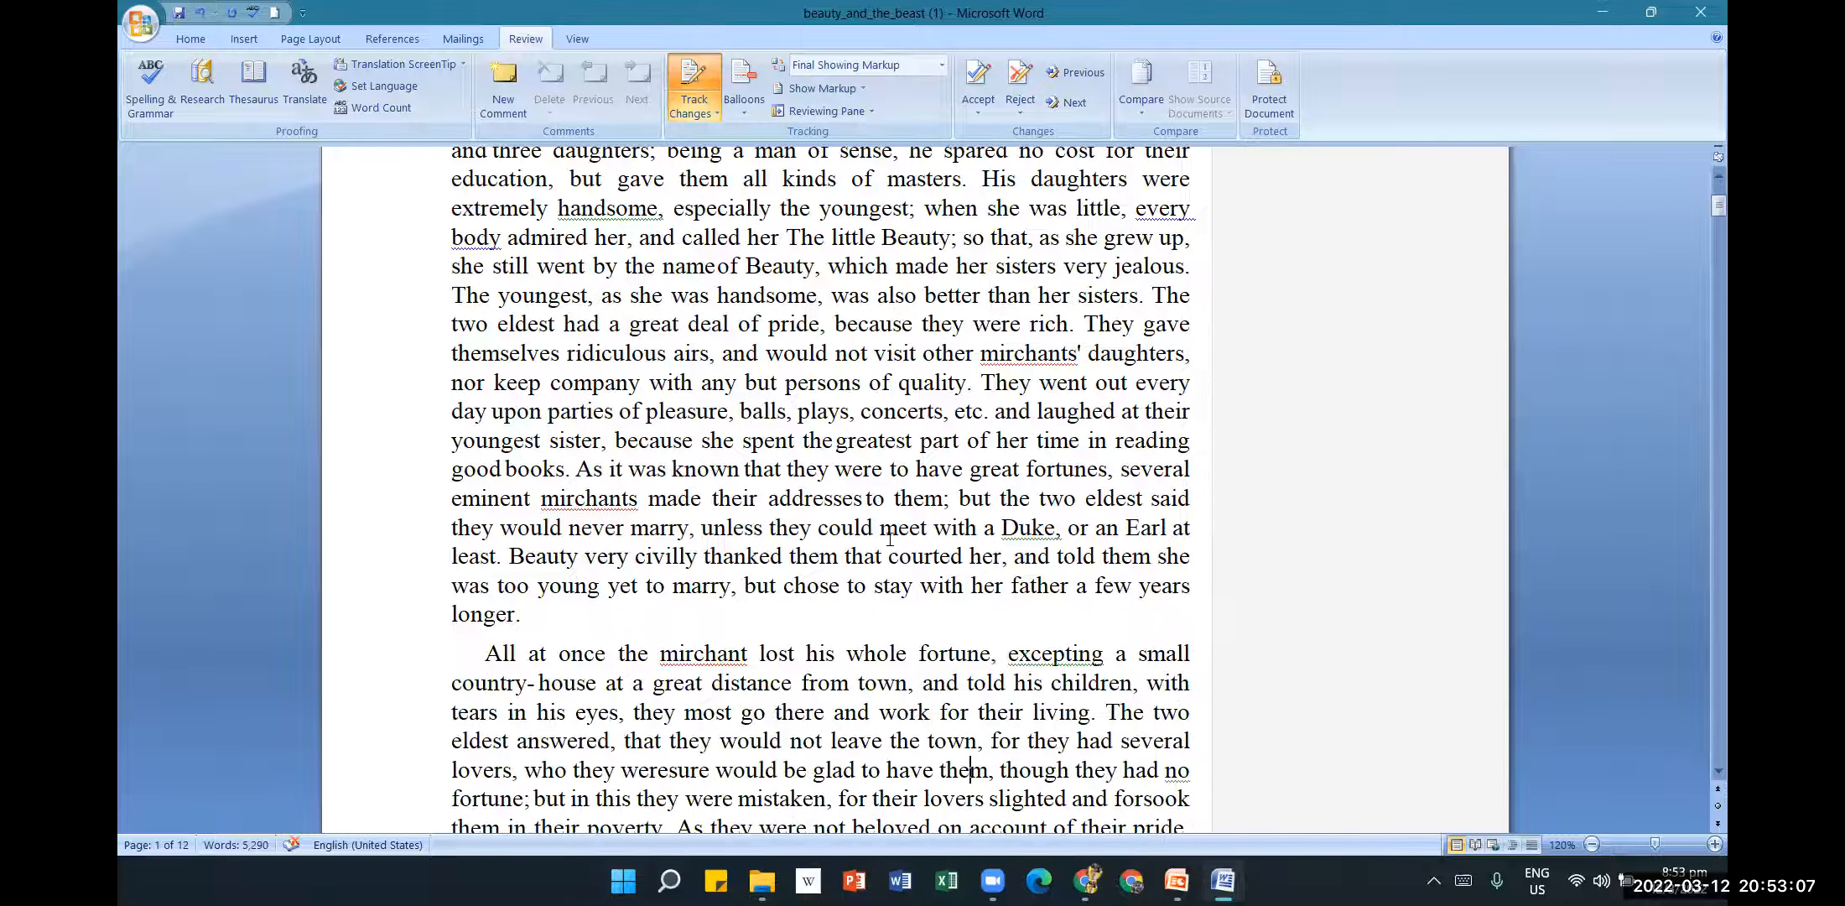
Delete the passage from 'As it was known' to 'longer.' as a tracked change.
left_click_drag(575, 469, 657, 623)
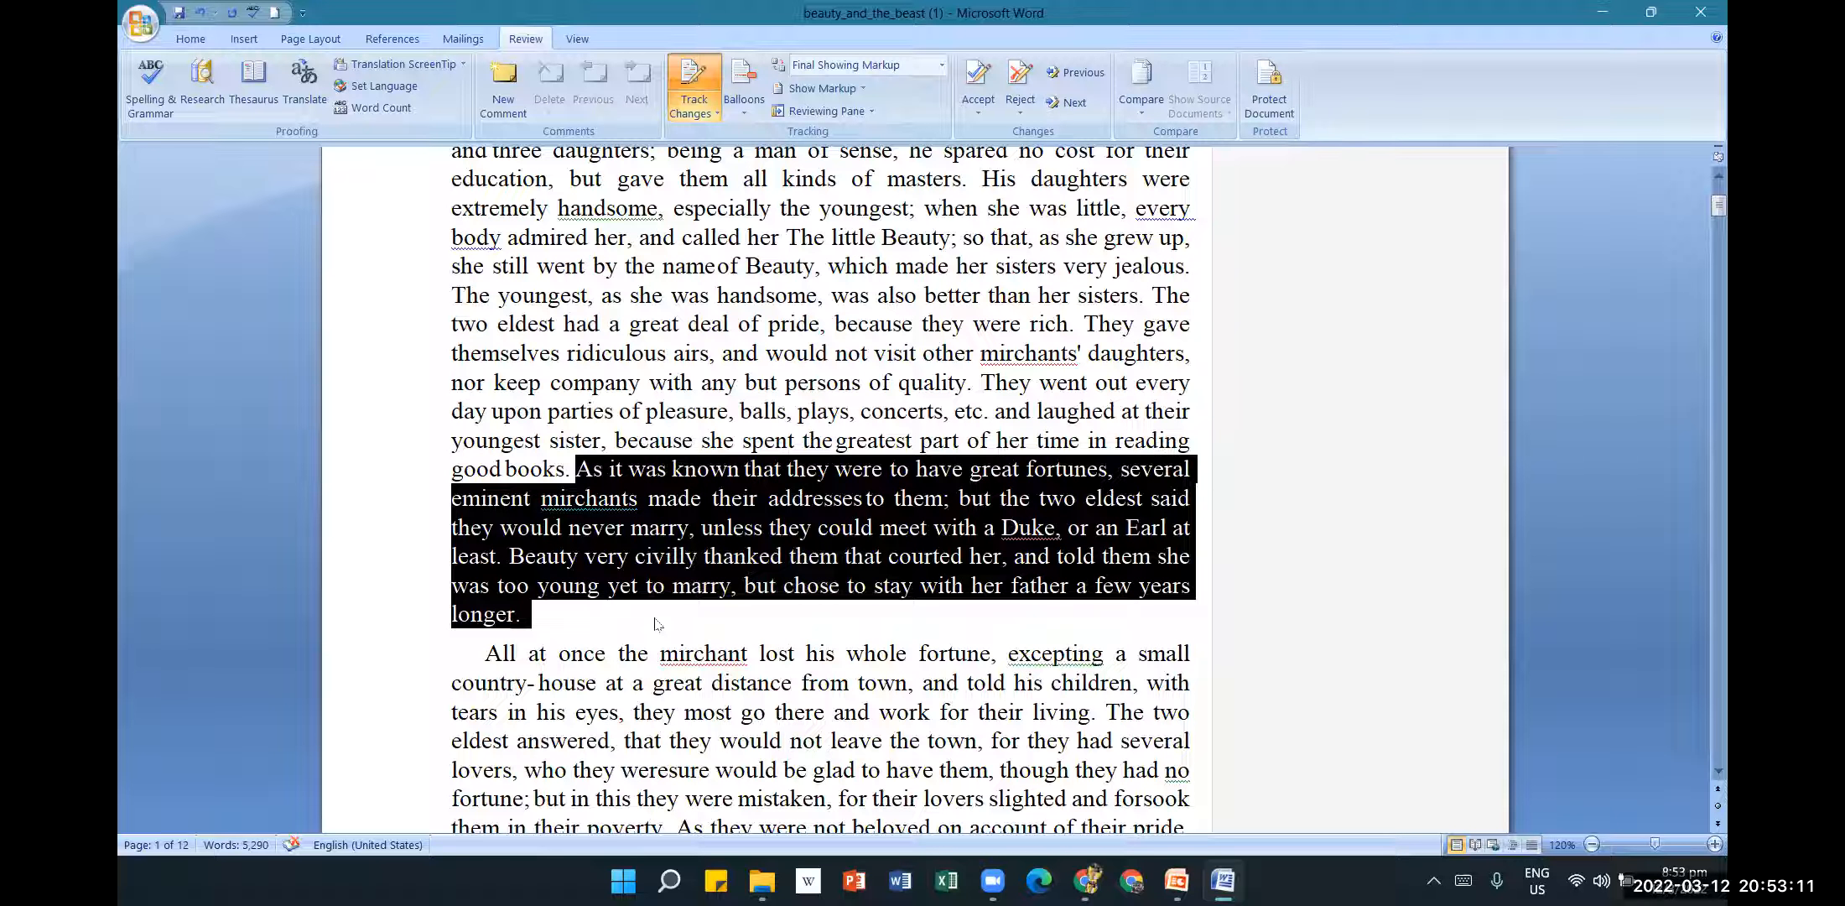
key("Delete")
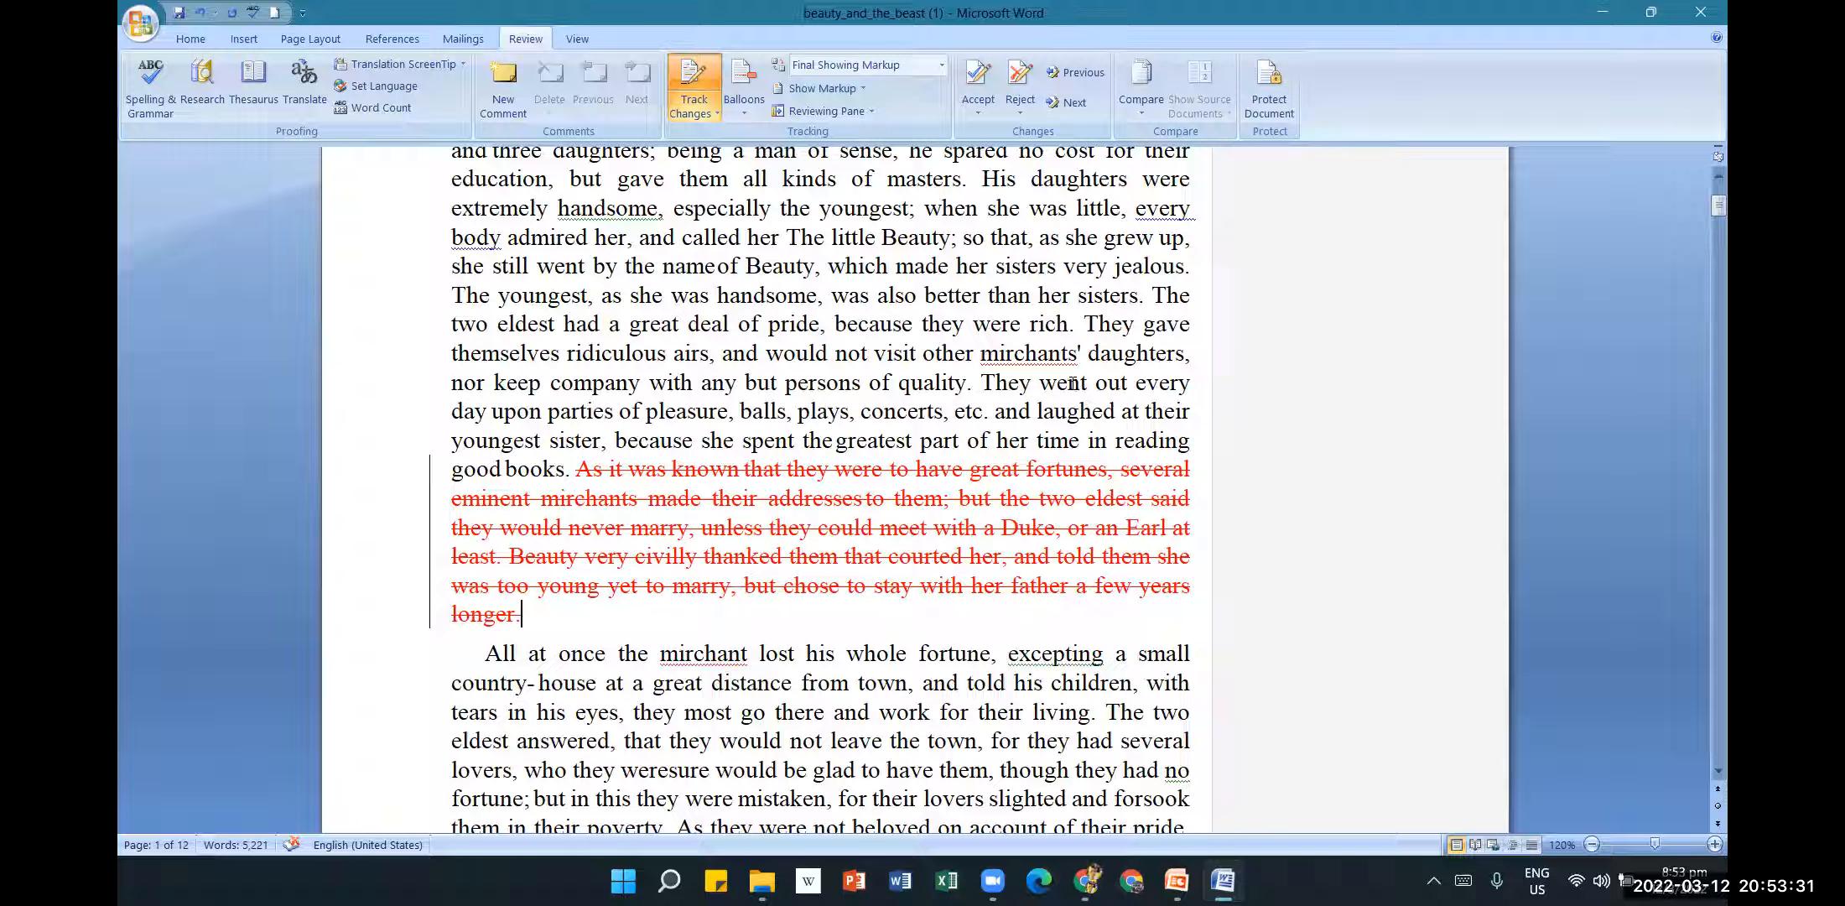
mouse_move(1072, 384)
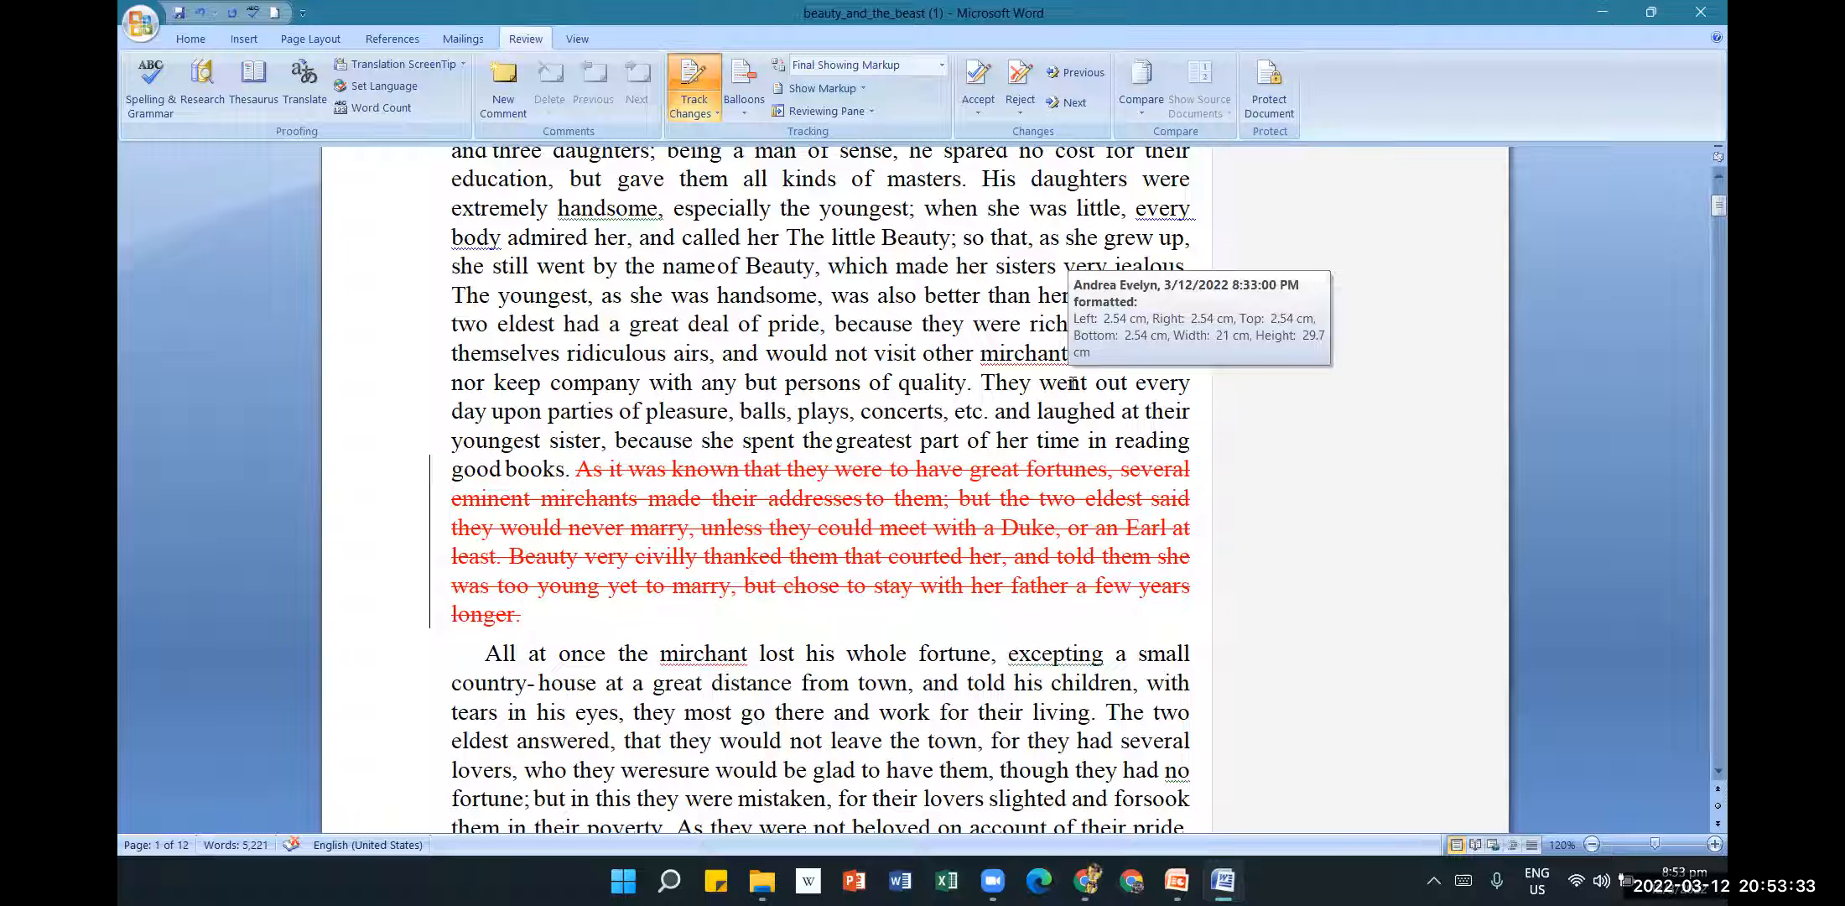
scroll(702, 618, "down", 1)
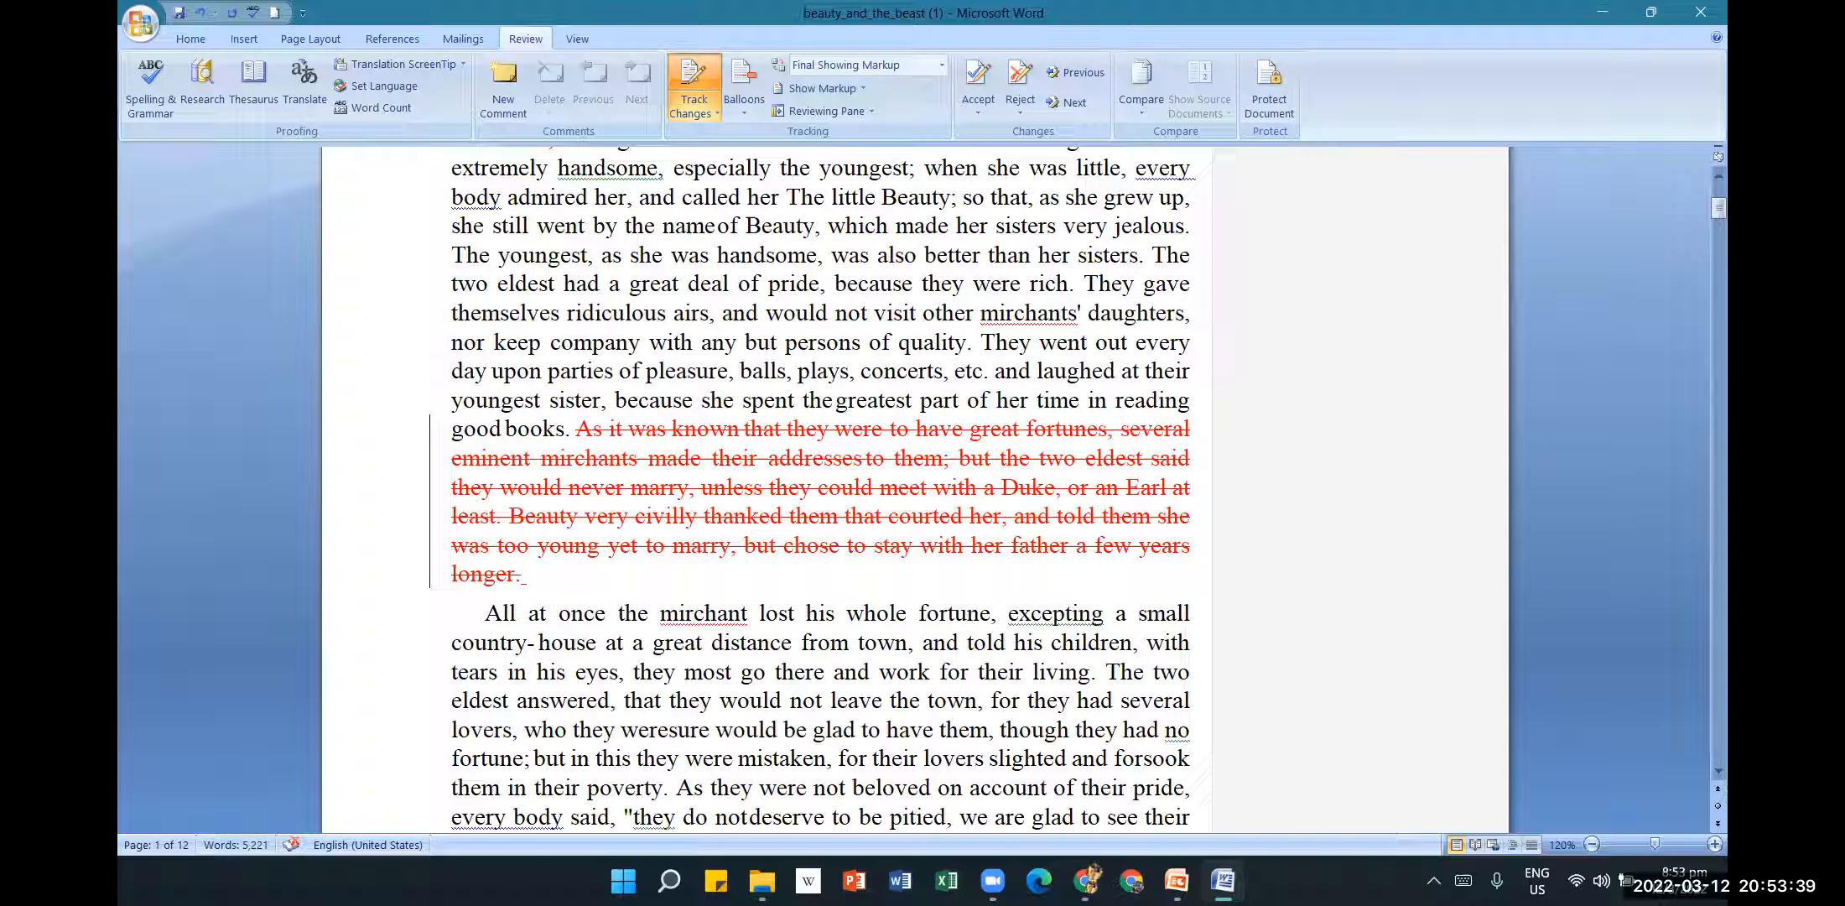
Type 'The Beauty thanked everyone.' in place of the deleted passage.
mouse_move(662, 588)
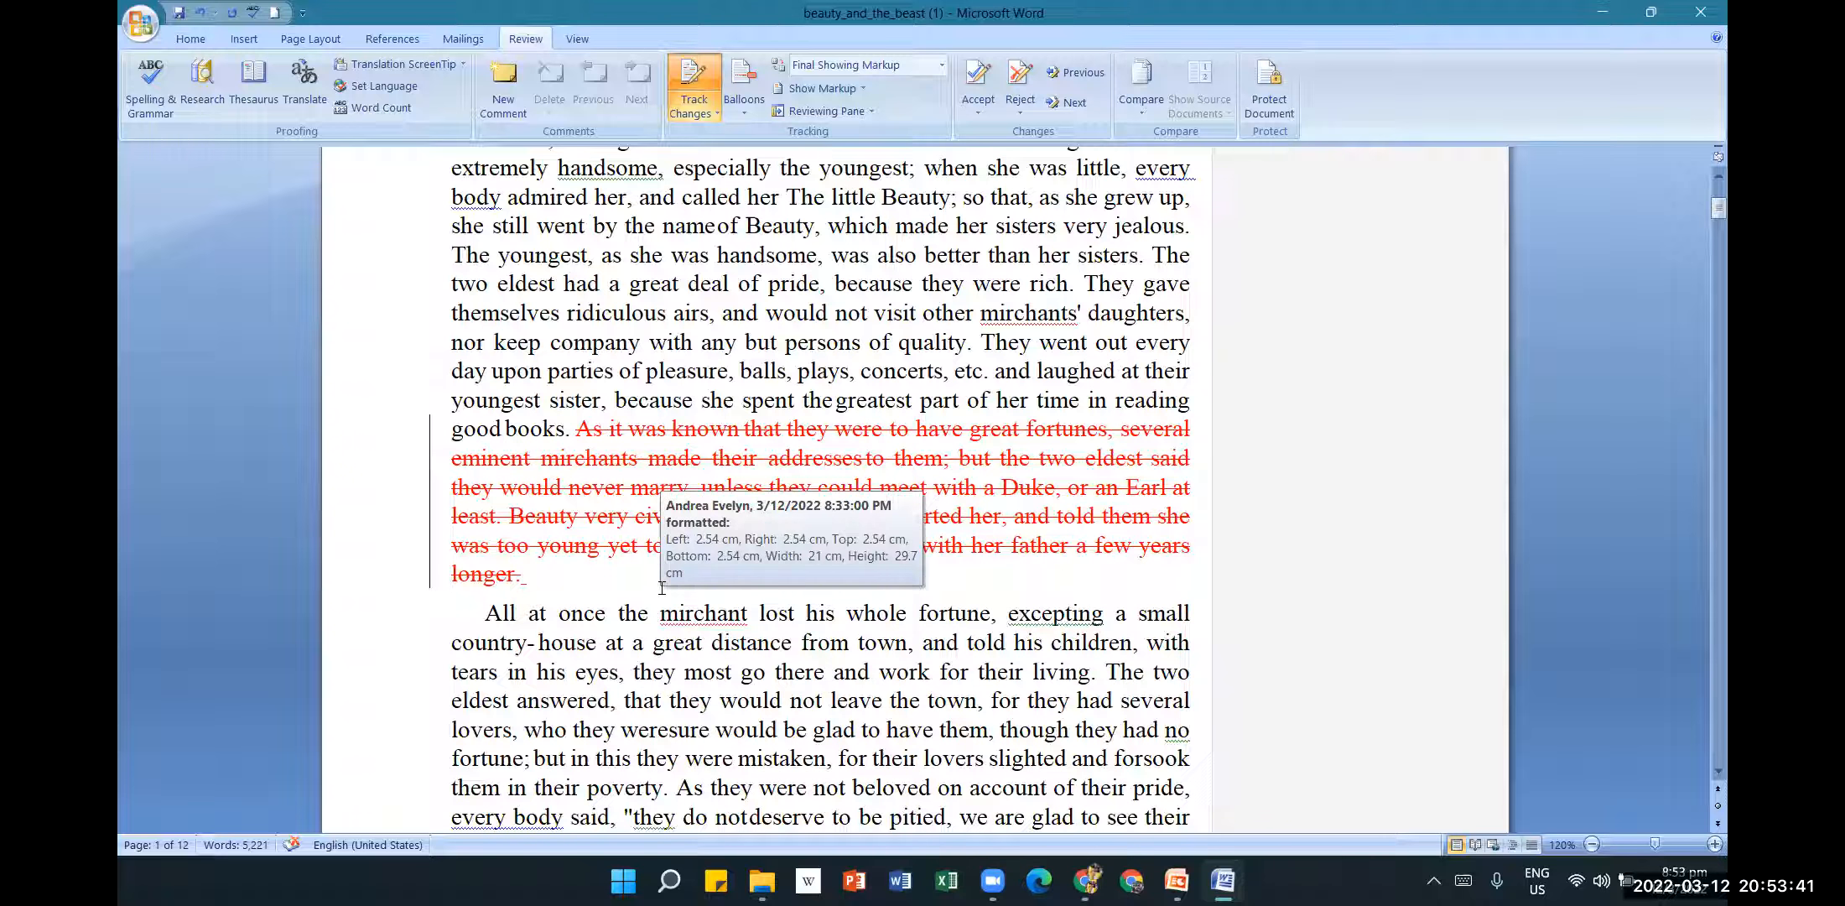
type("The Beauty ")
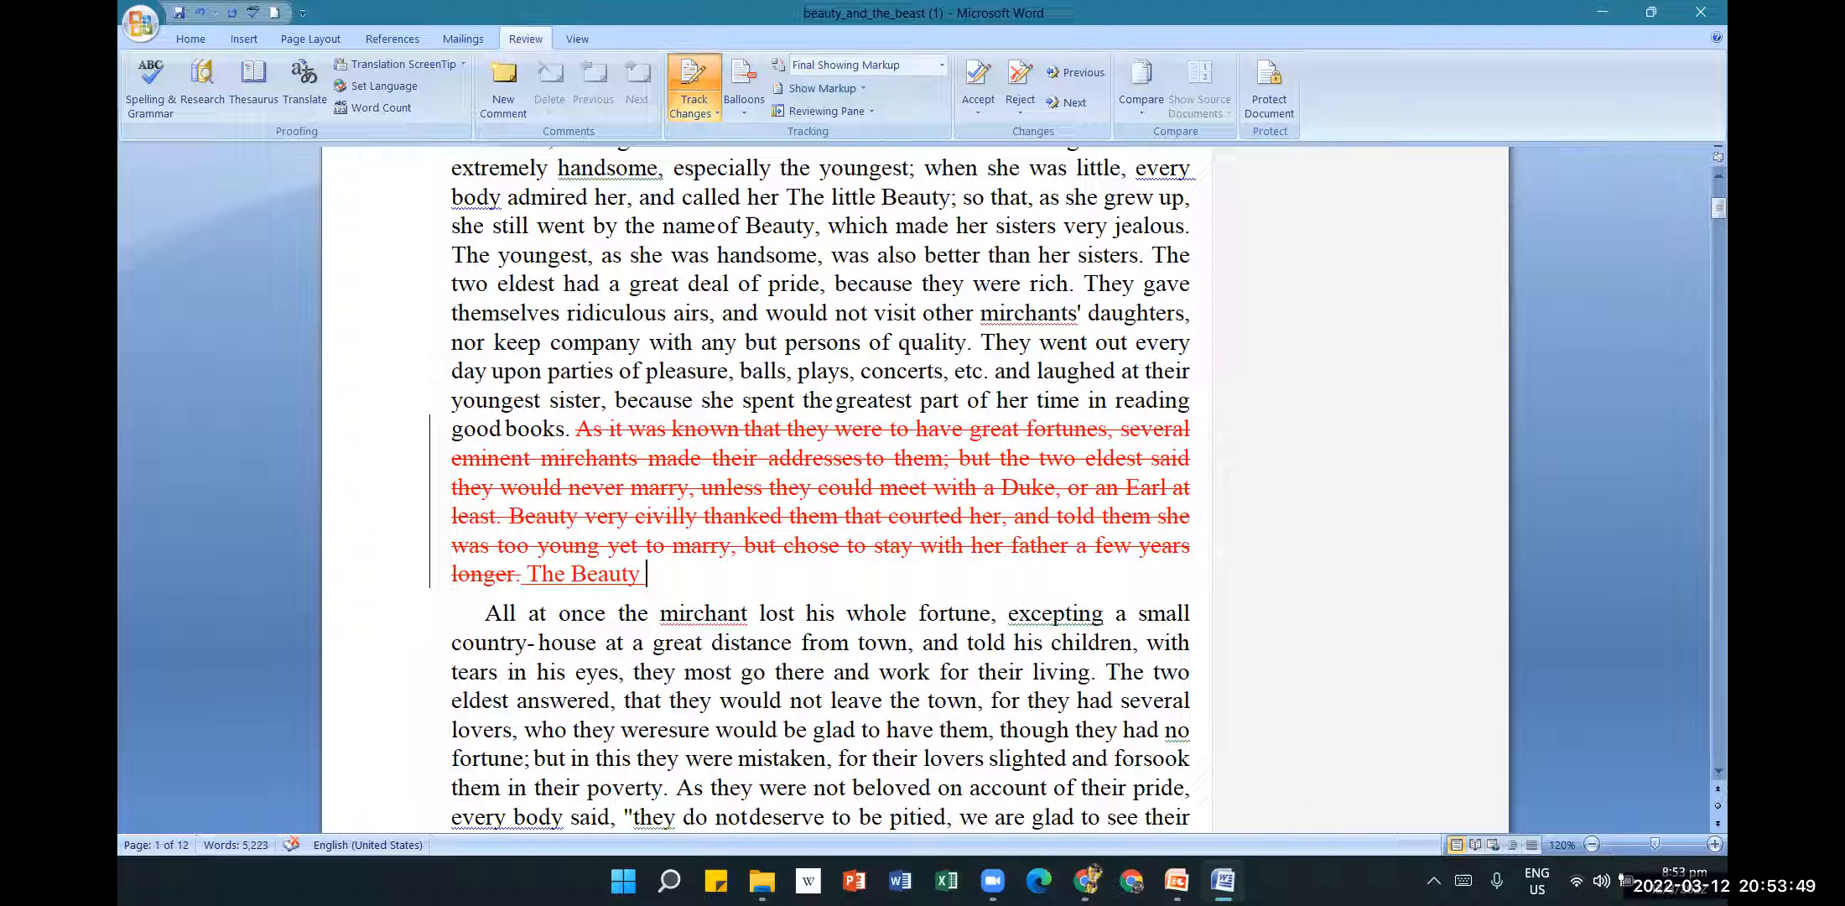
type("thanked e")
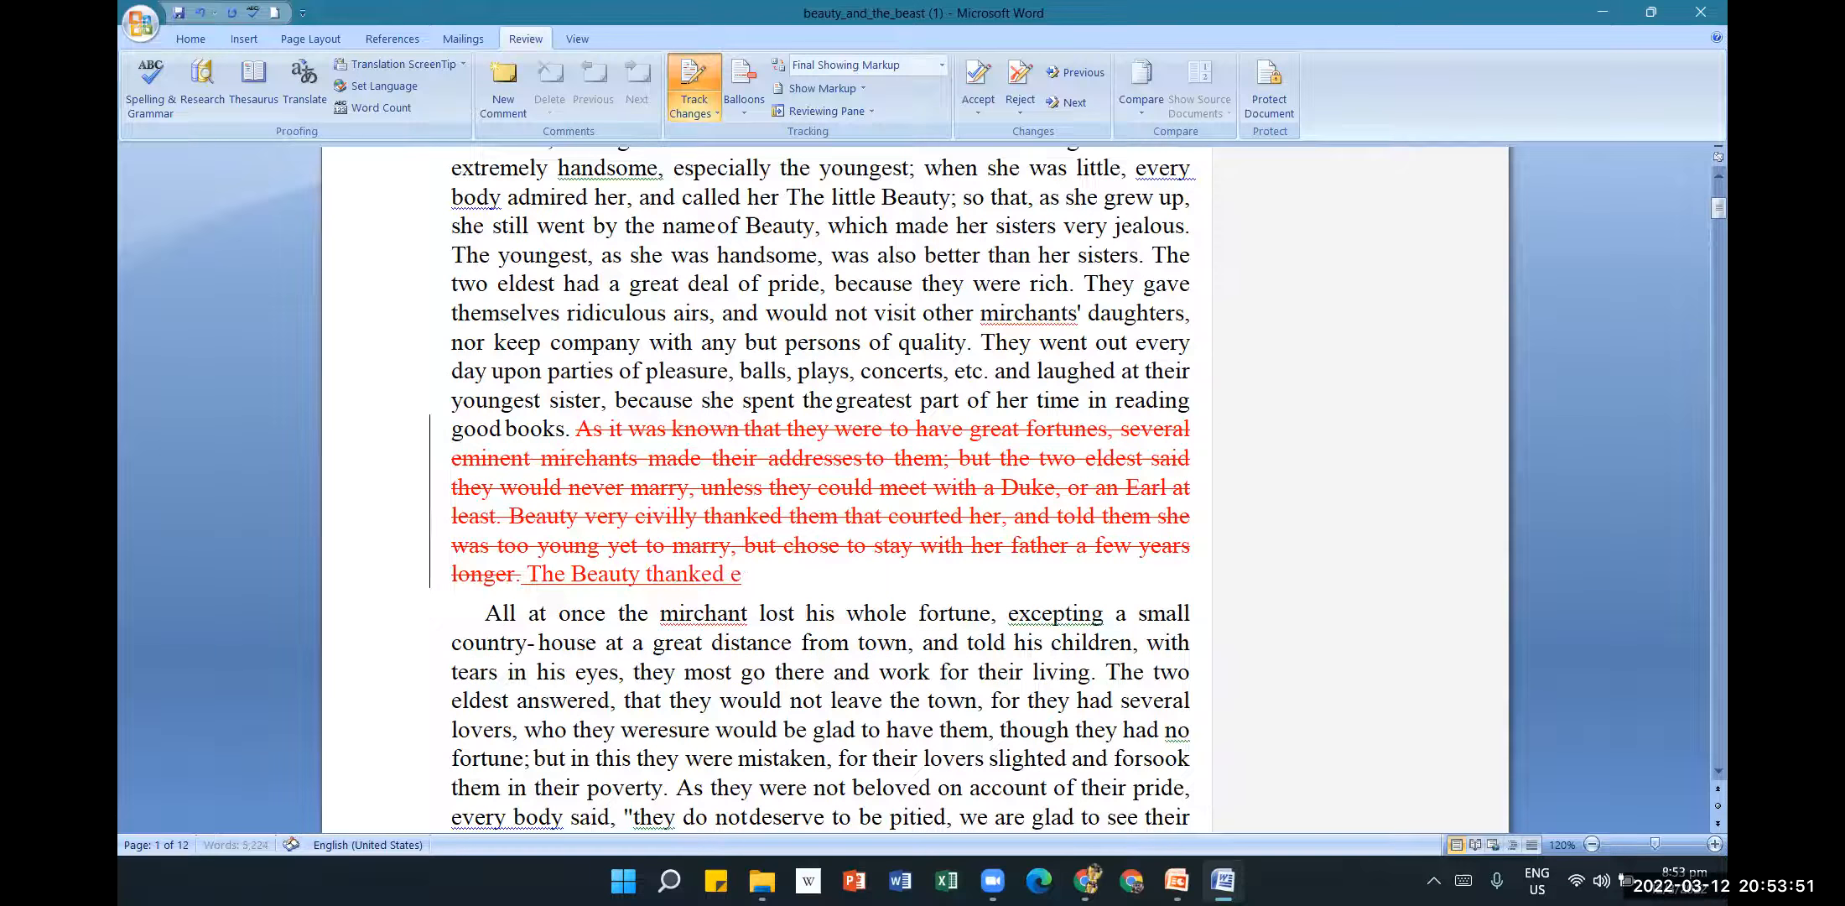
type("veryone")
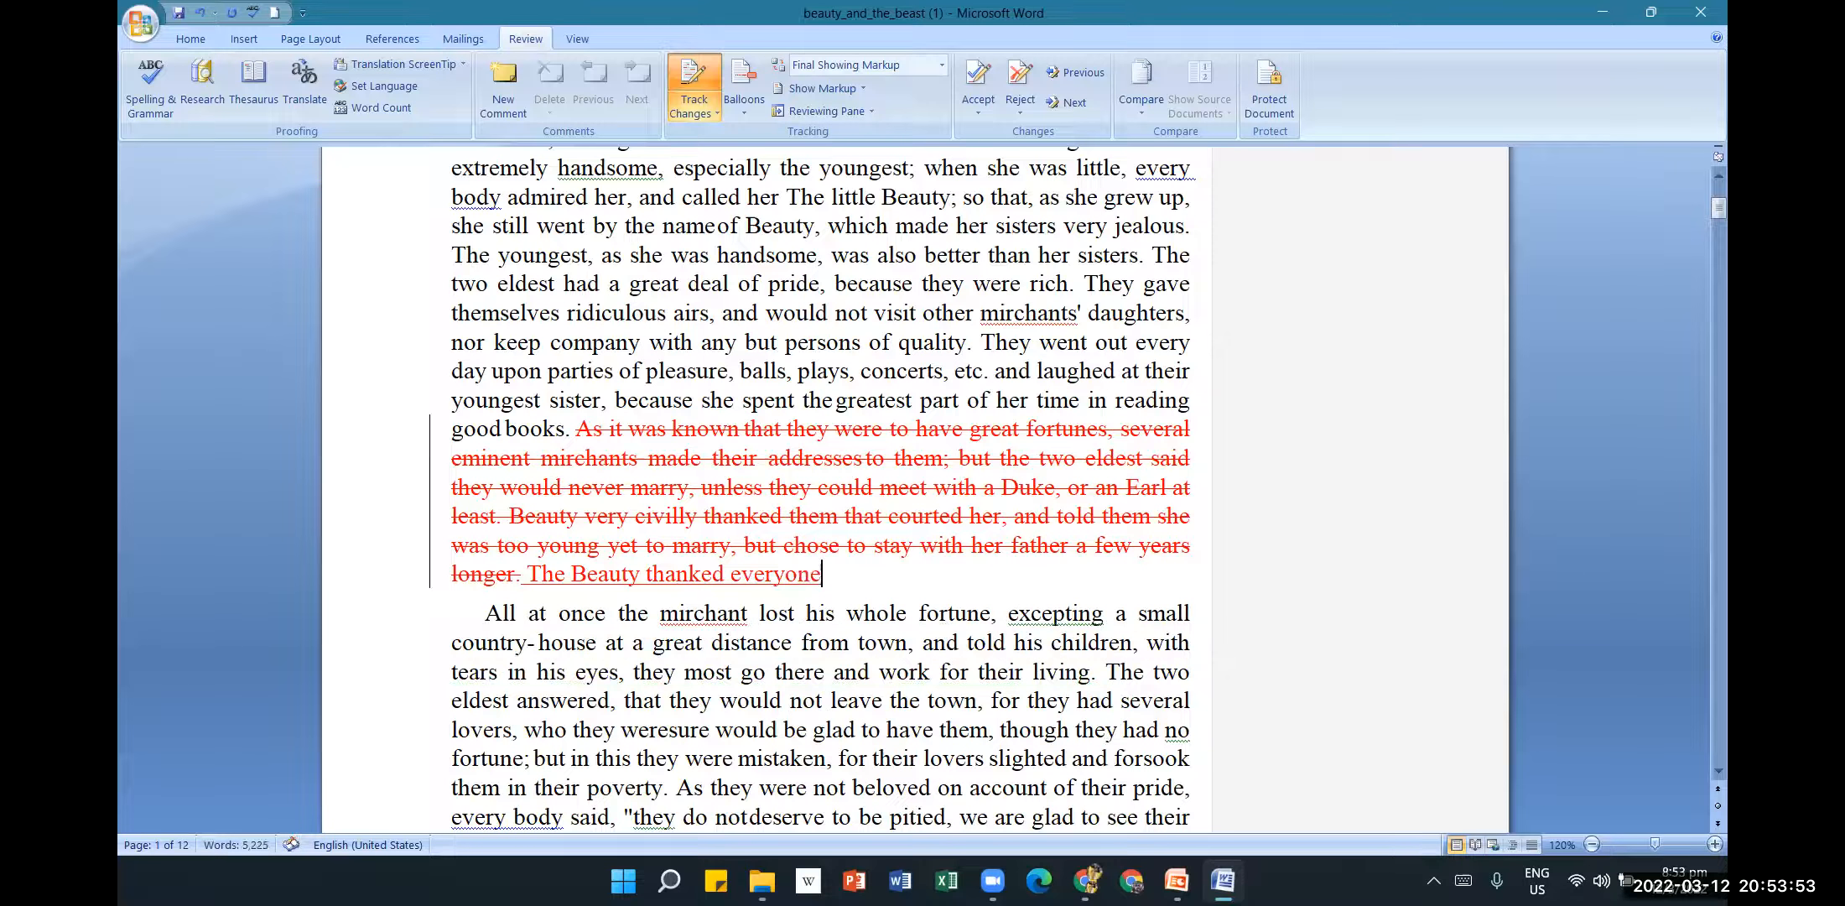
type(".")
mouse_move(510, 526)
scroll(968, 457, "down", 1)
scroll(969, 455, "down", 3)
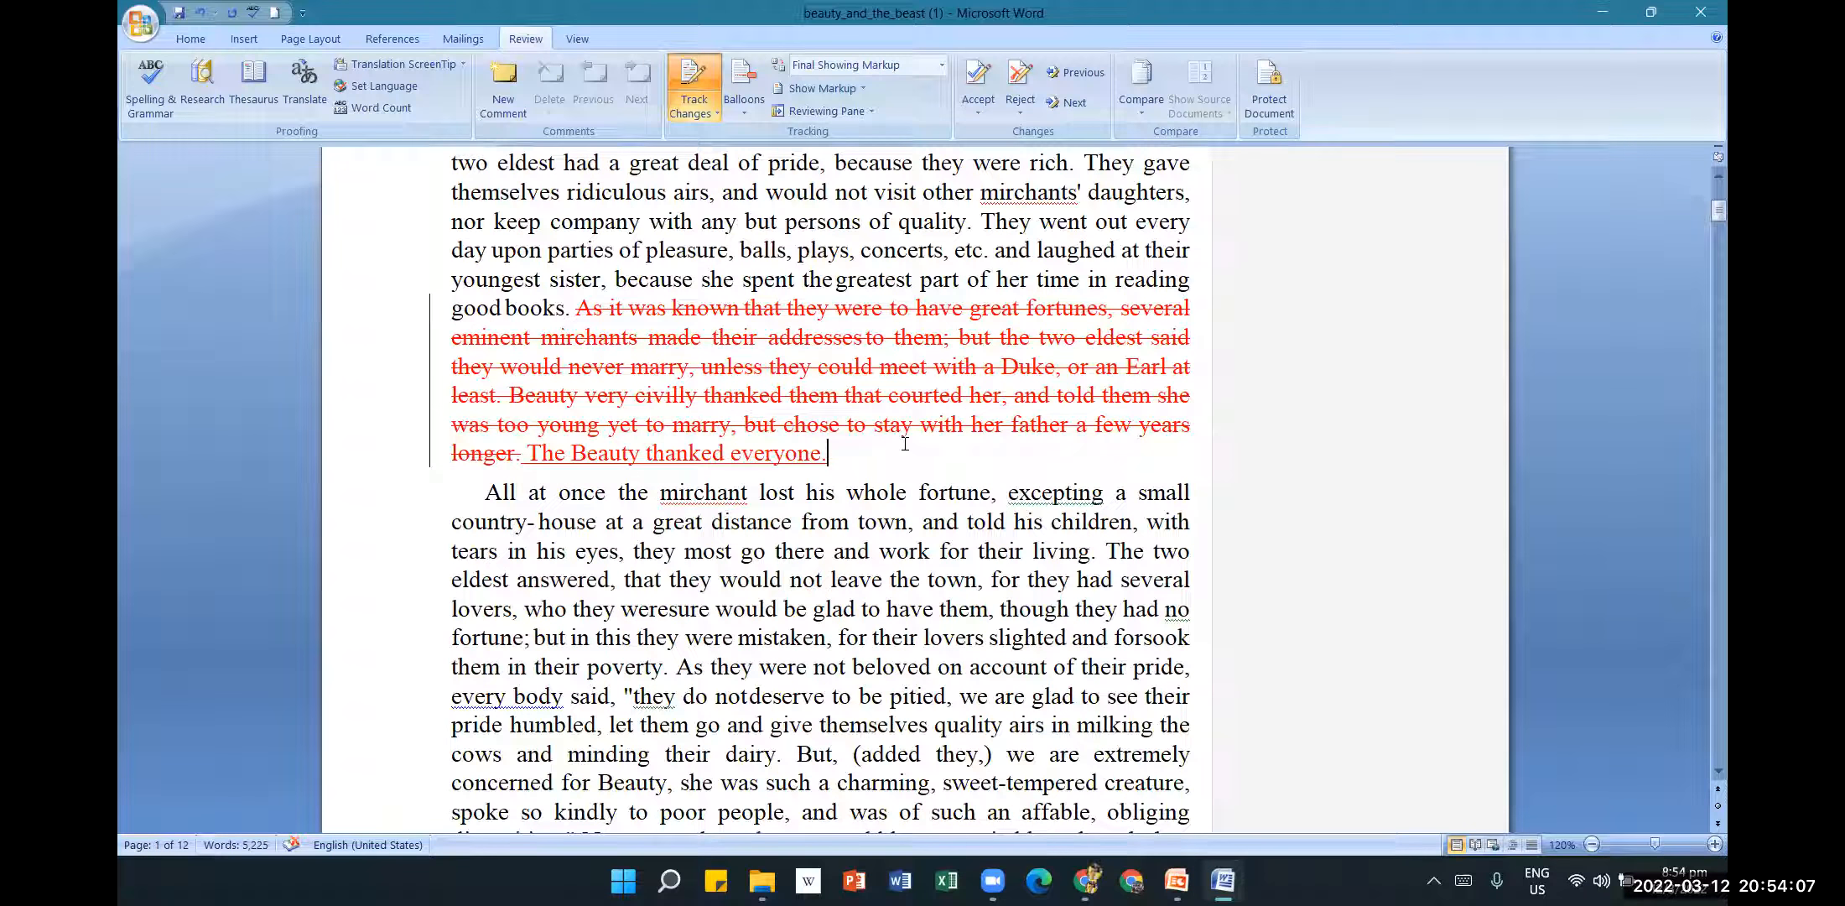
Format the 'Beauty and the Beast' title at 26 pt with a yellow highlight.
scroll(893, 438, "down", 4)
scroll(893, 438, "down", 4)
scroll(881, 291, "down", 2)
scroll(1152, 238, "up", 8)
scroll(1152, 238, "up", 5)
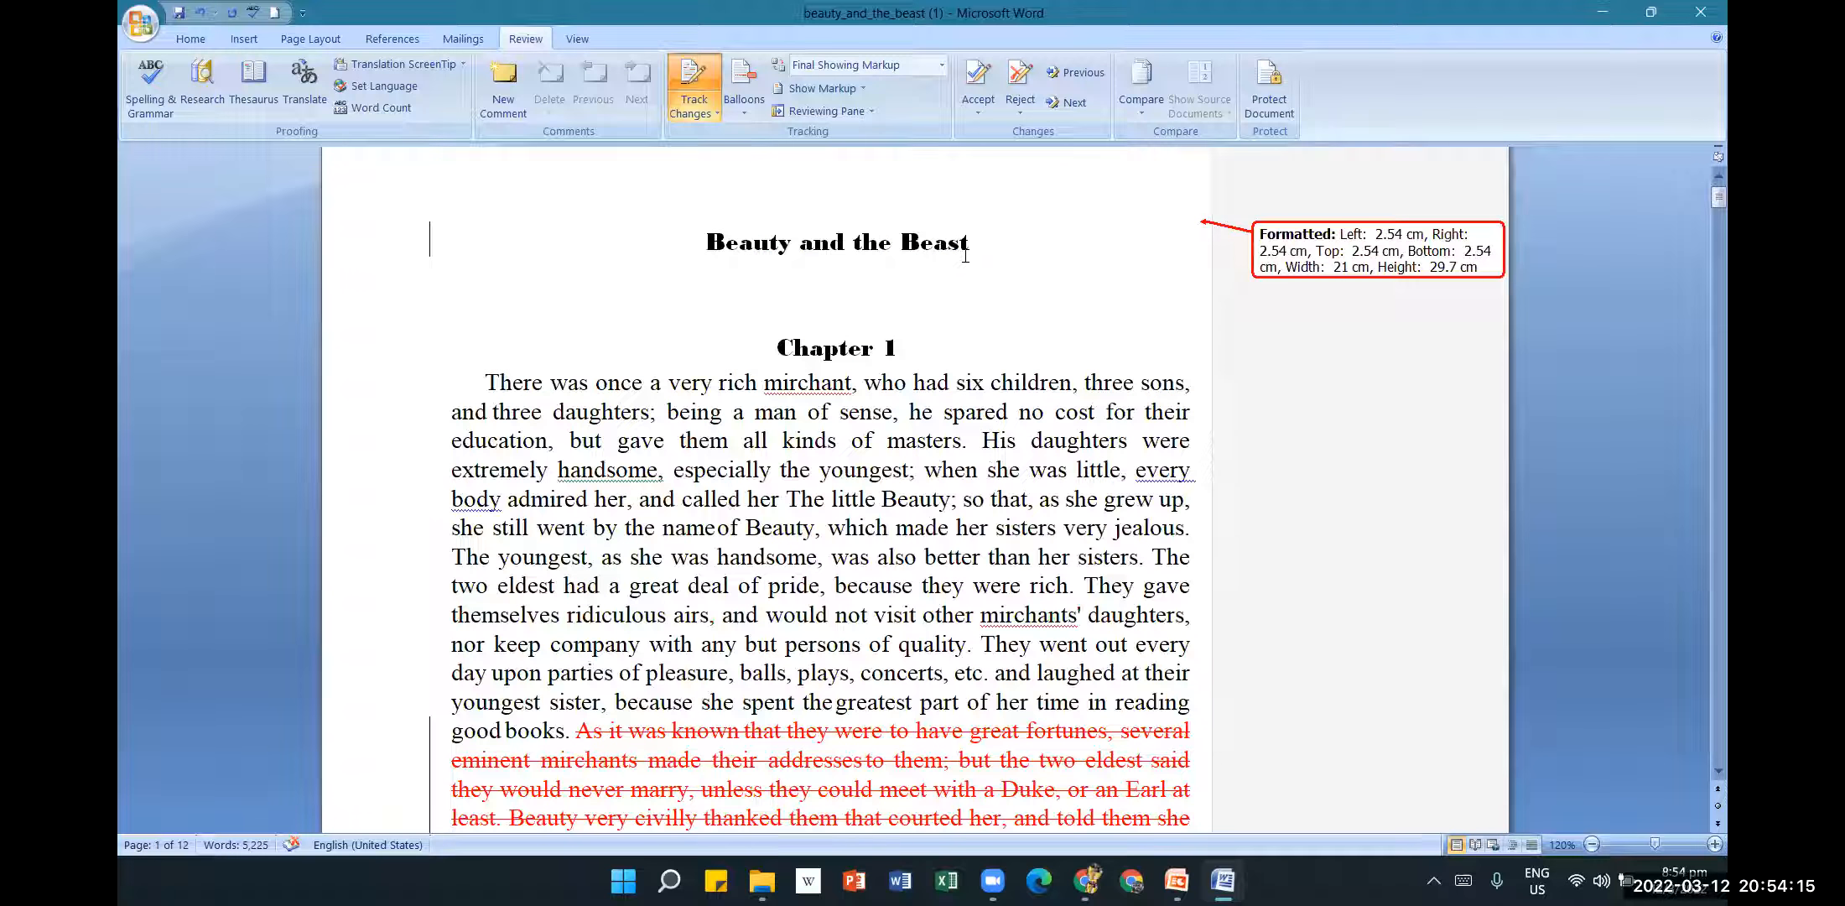
left_click_drag(970, 245, 701, 245)
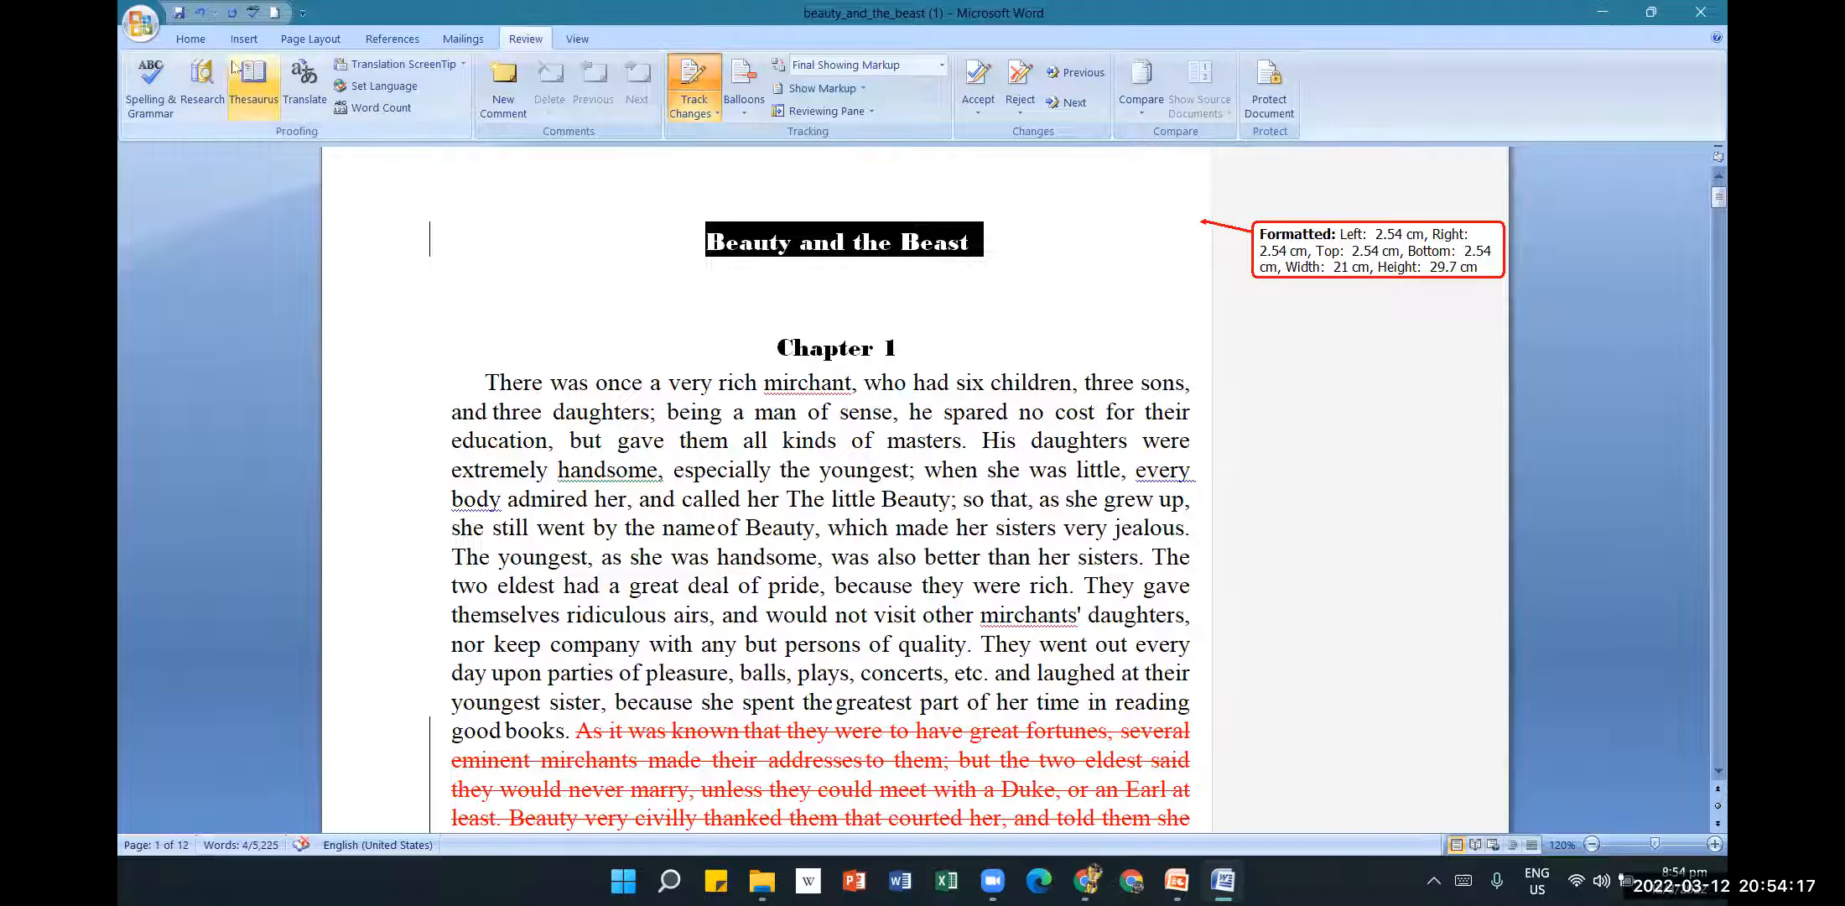
left_click(191, 39)
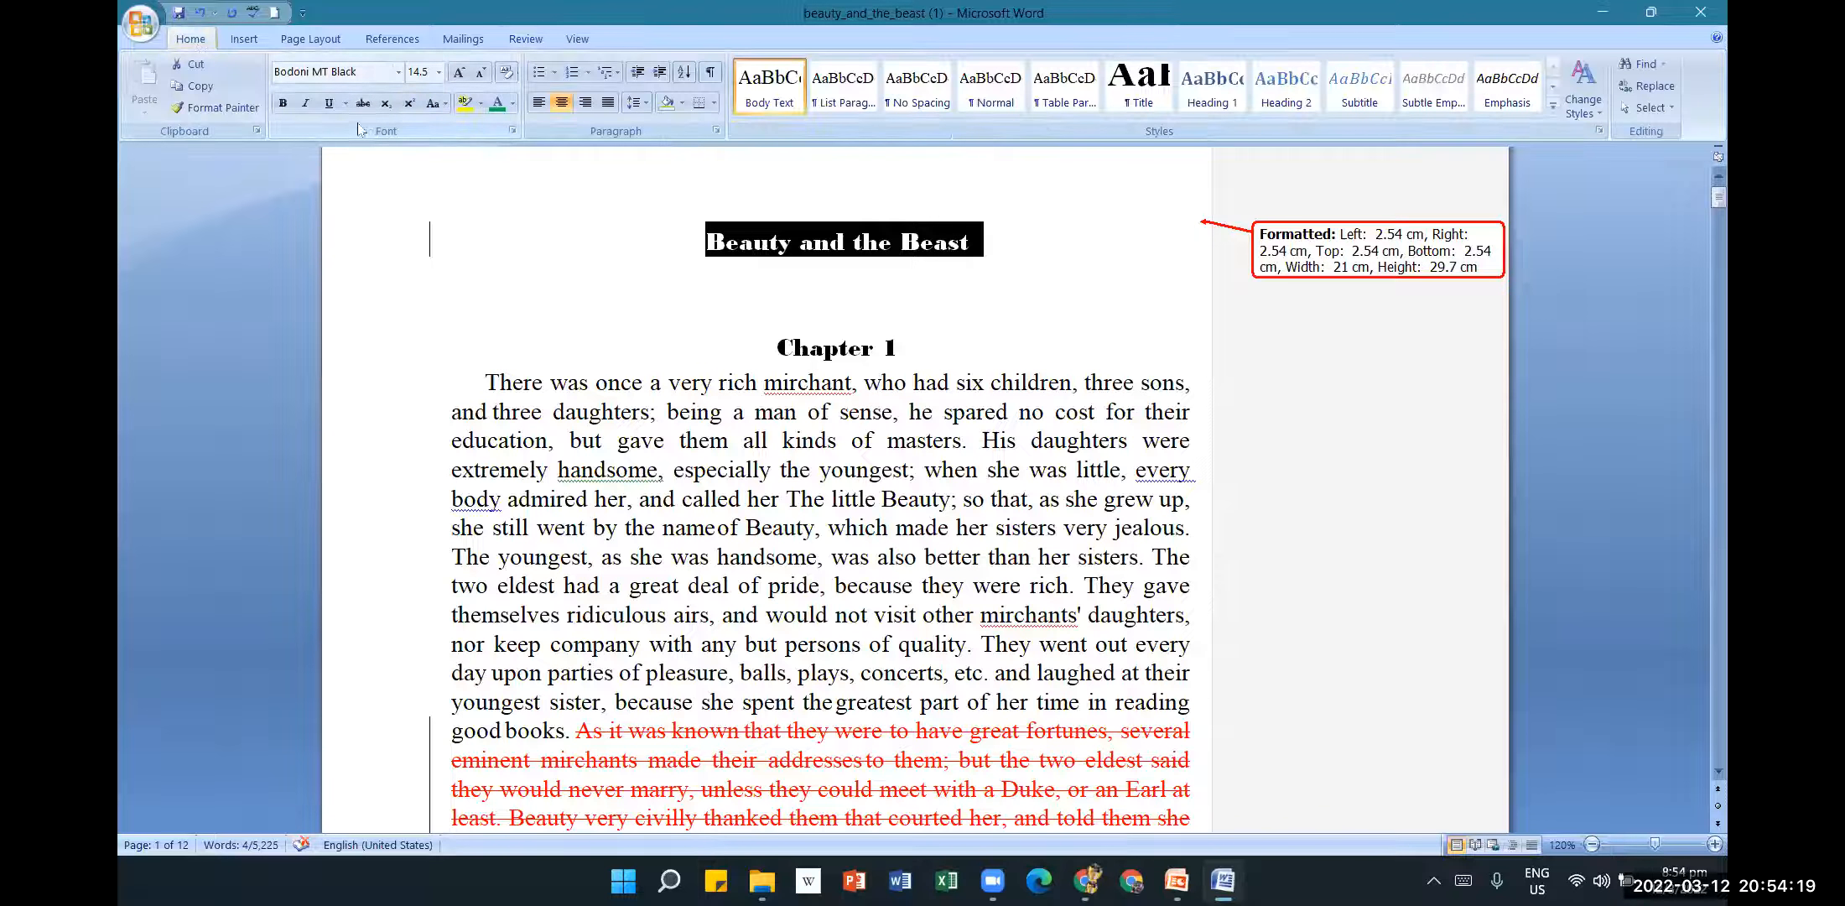
left_click(438, 72)
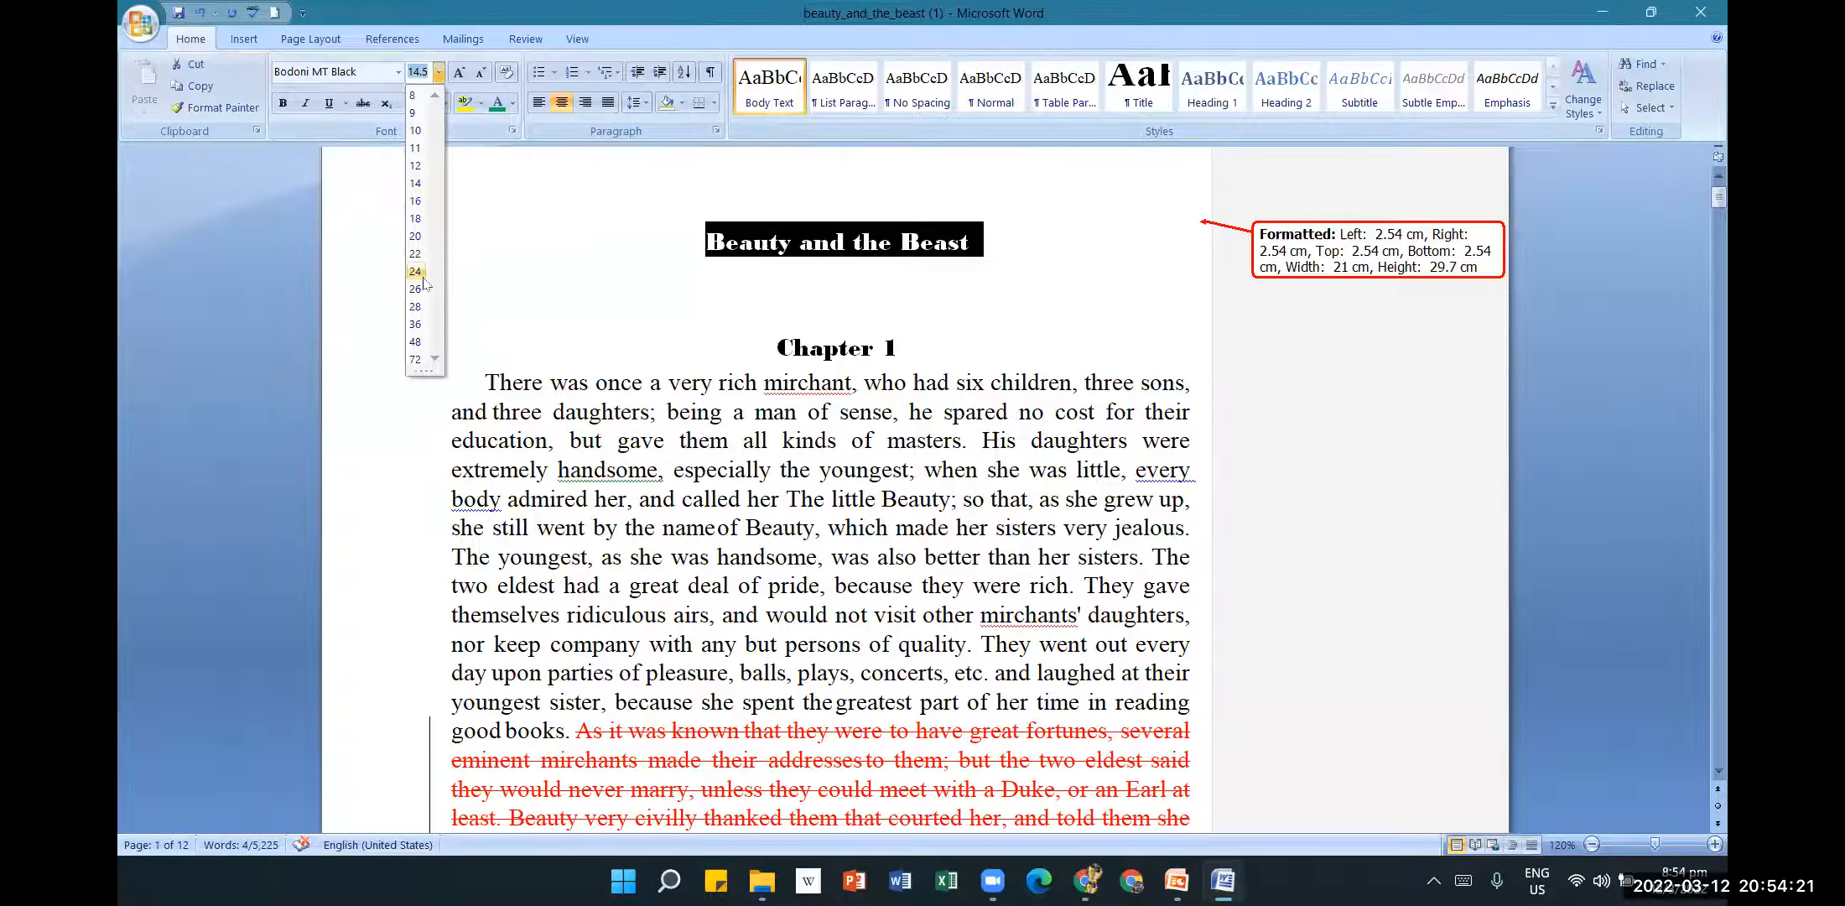
left_click(415, 289)
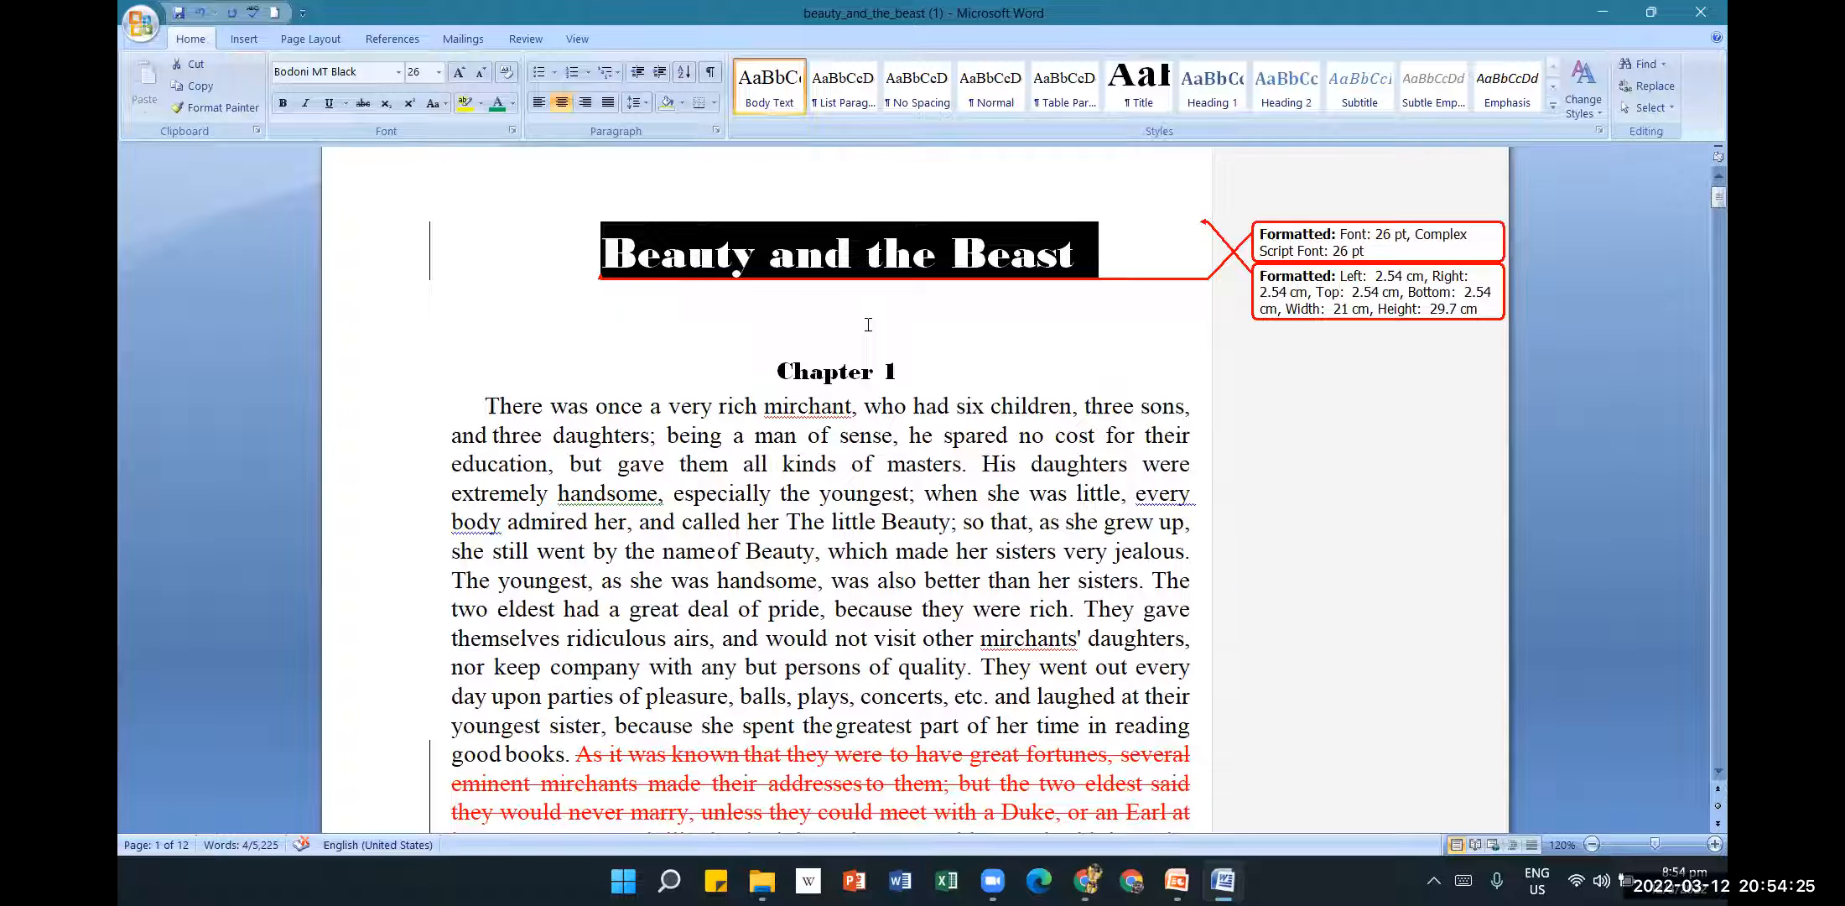
left_click(464, 102)
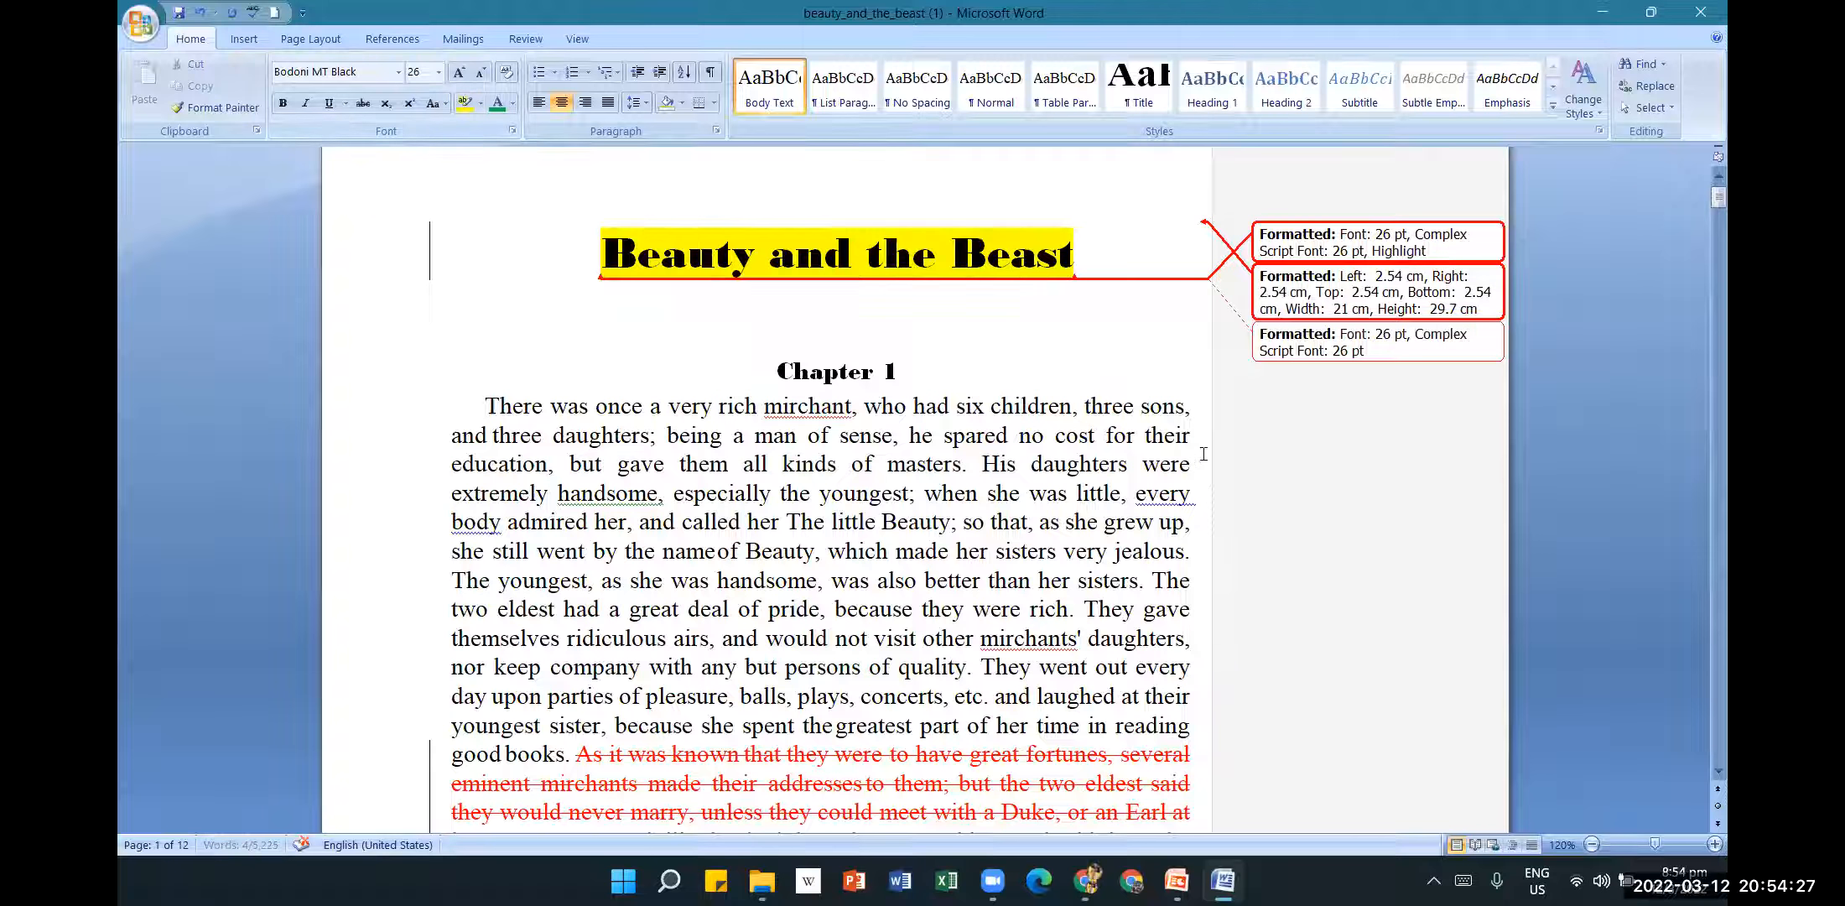
left_click(998, 551)
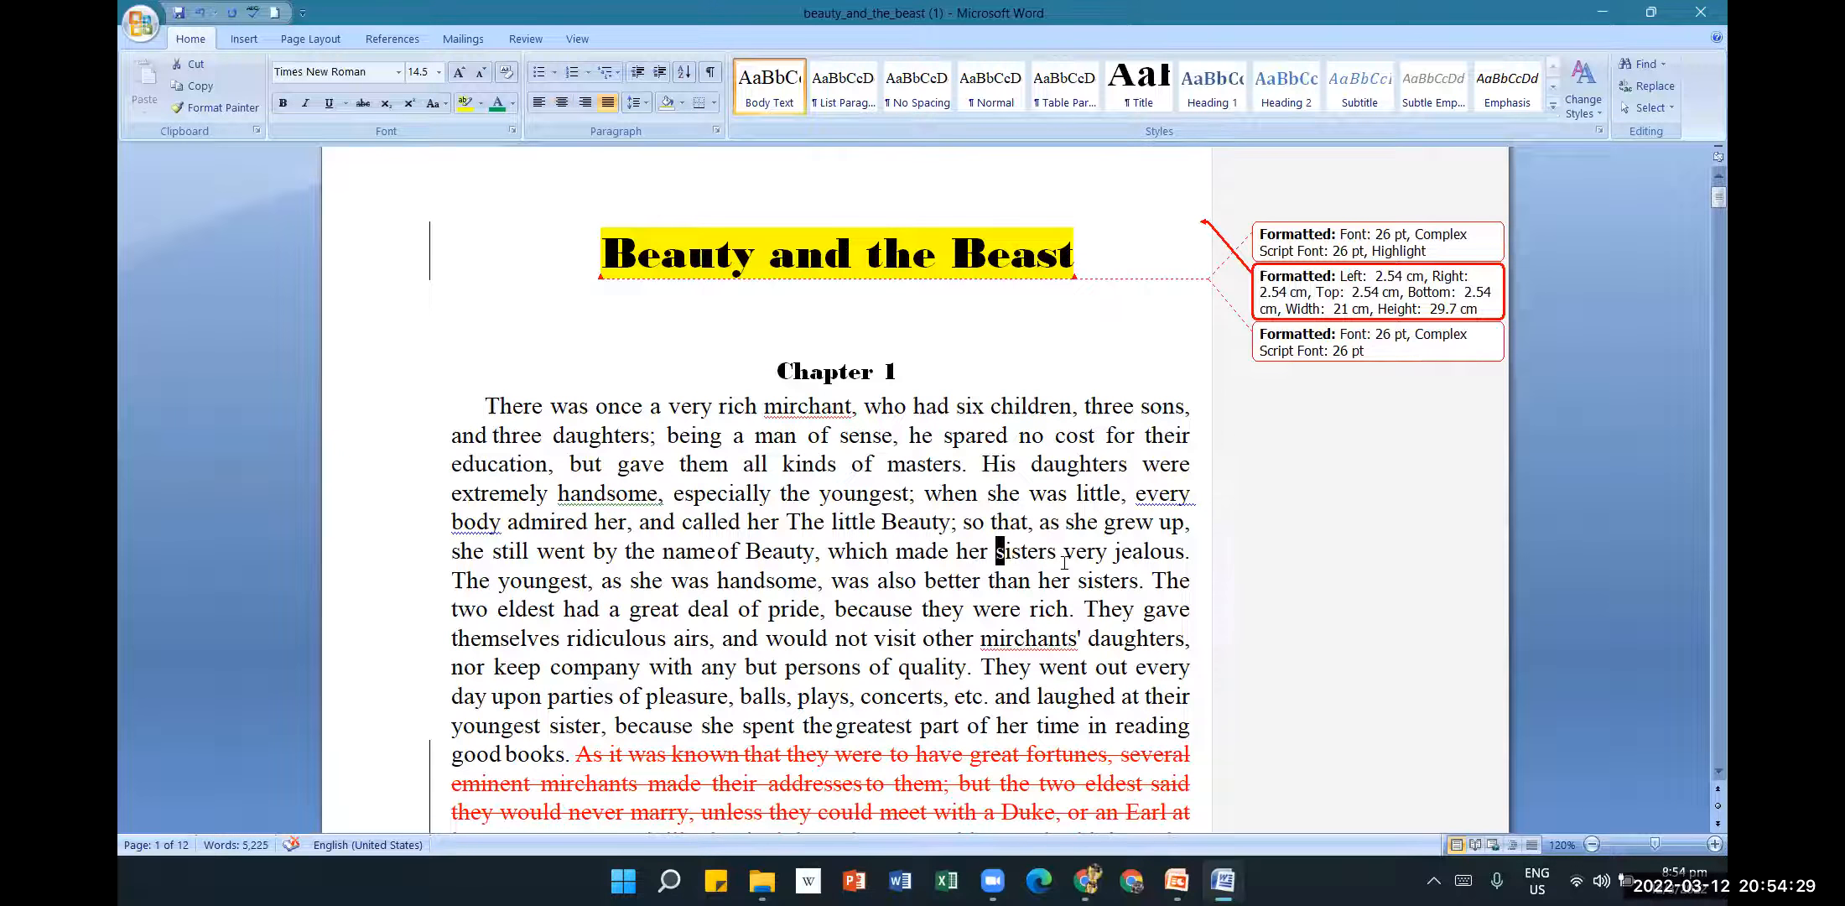
Save the document and return to the Review tab.
scroll(1063, 562, "down", 3)
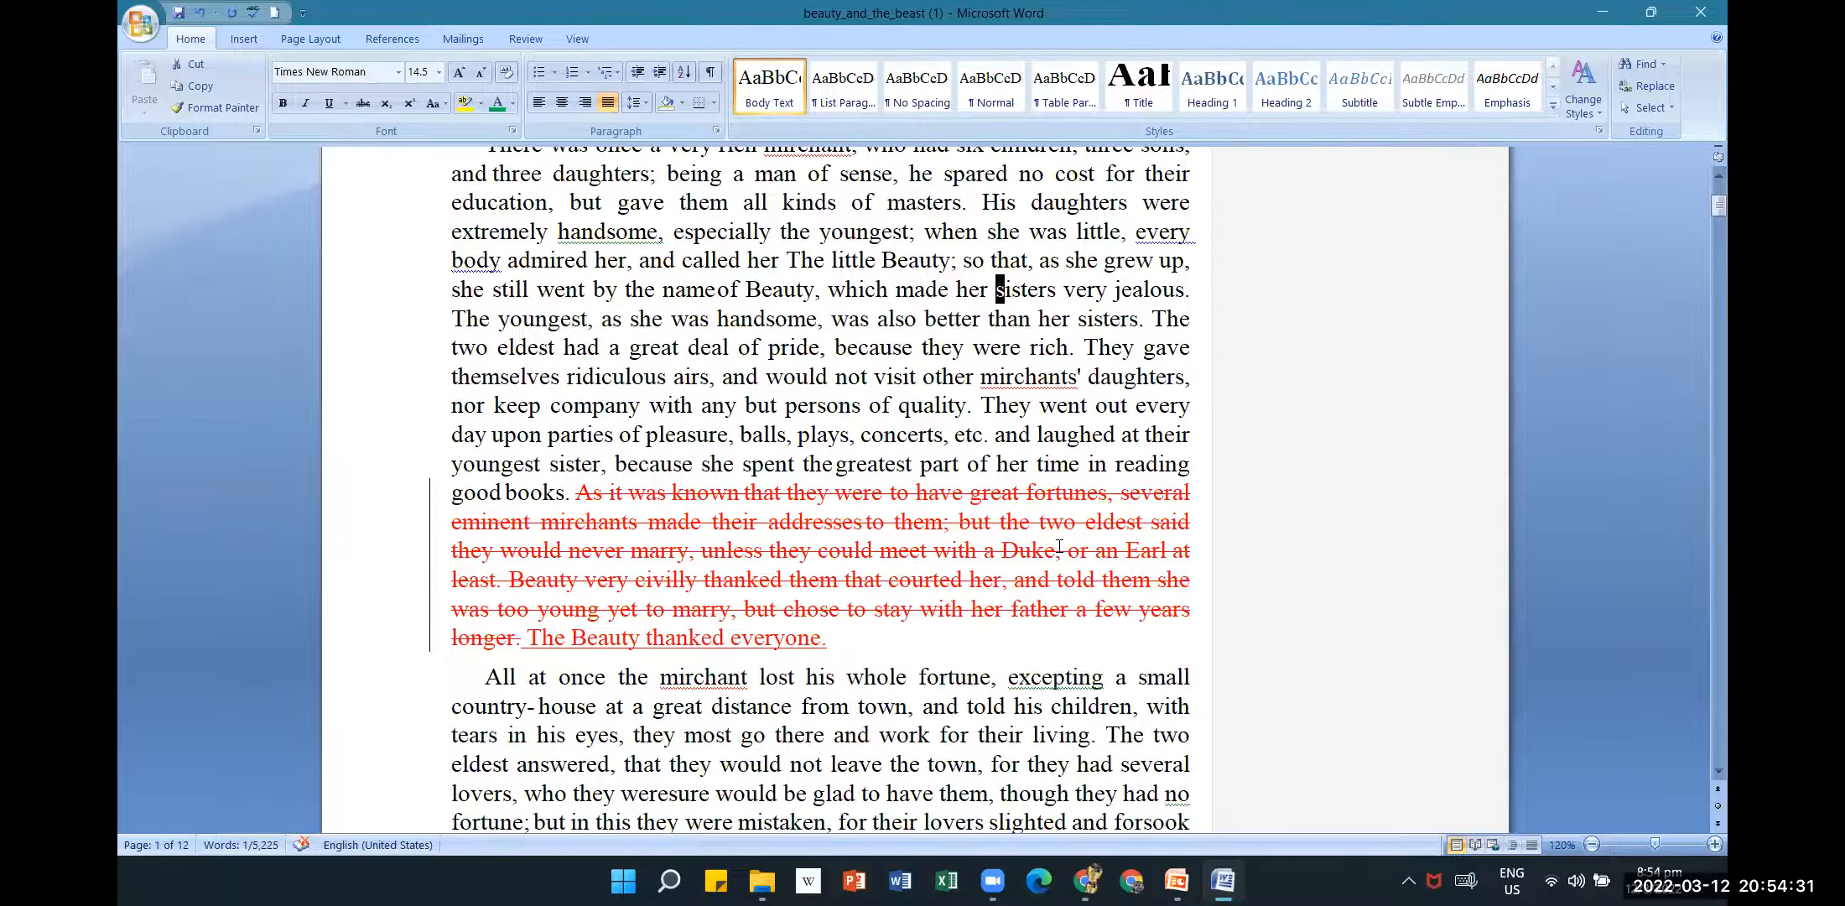
left_click(178, 12)
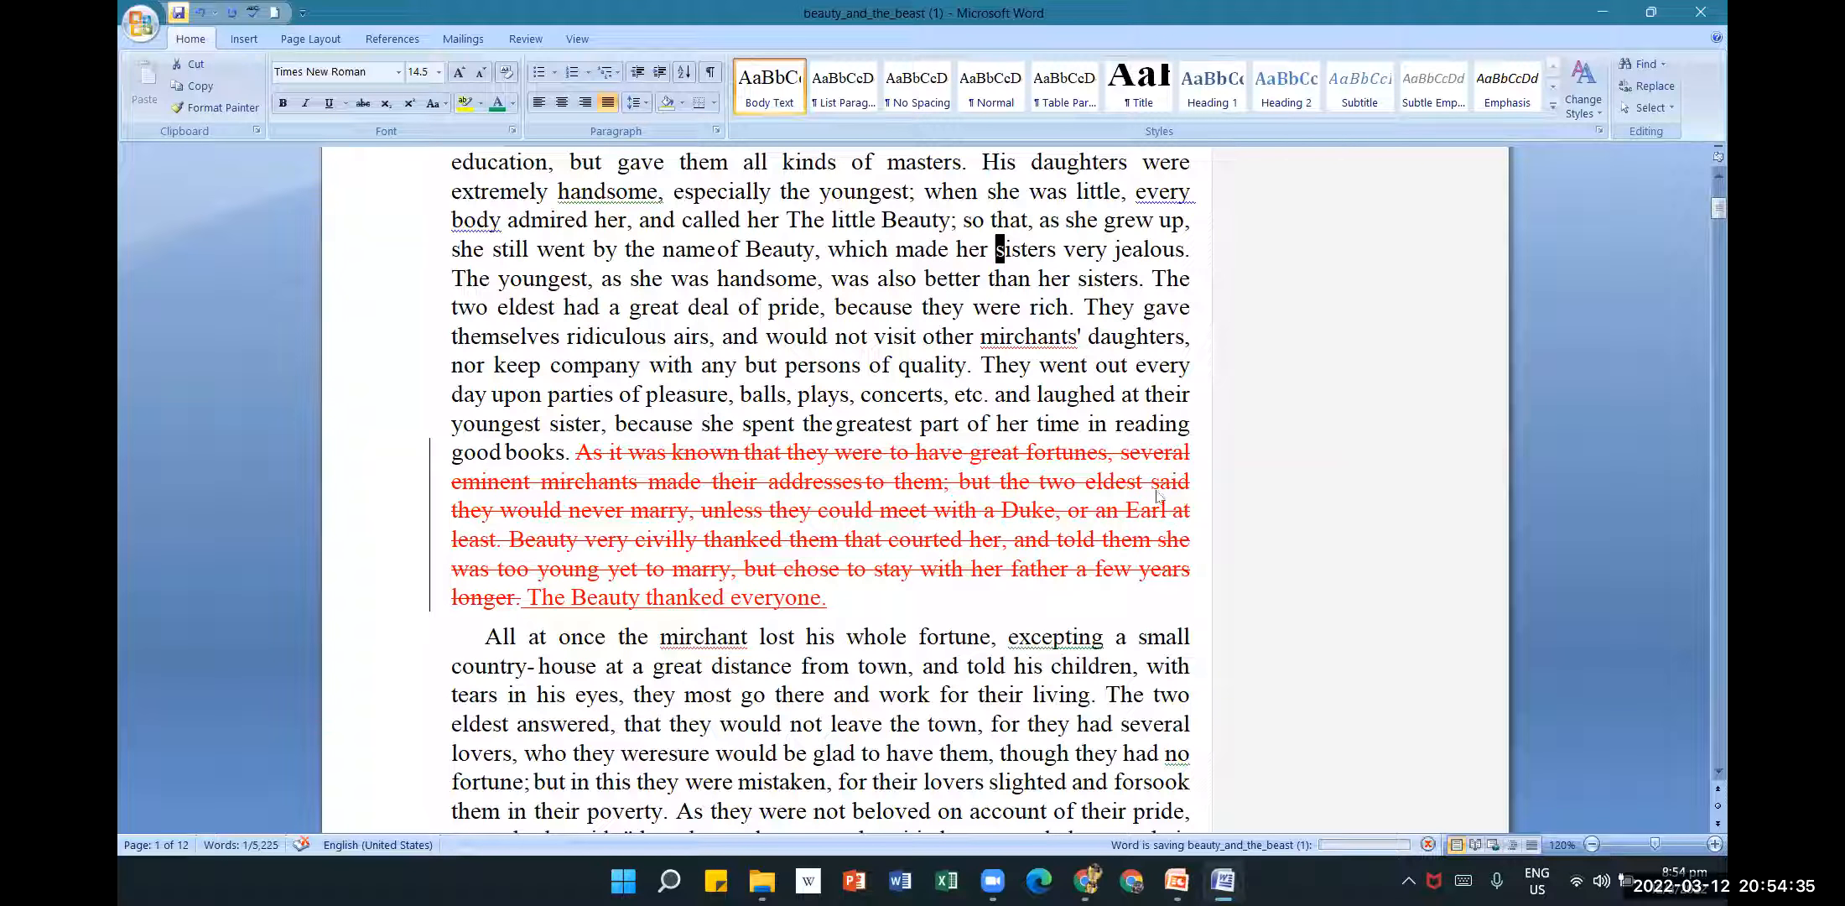
left_click(1278, 619)
scroll(1277, 606, "up", 3)
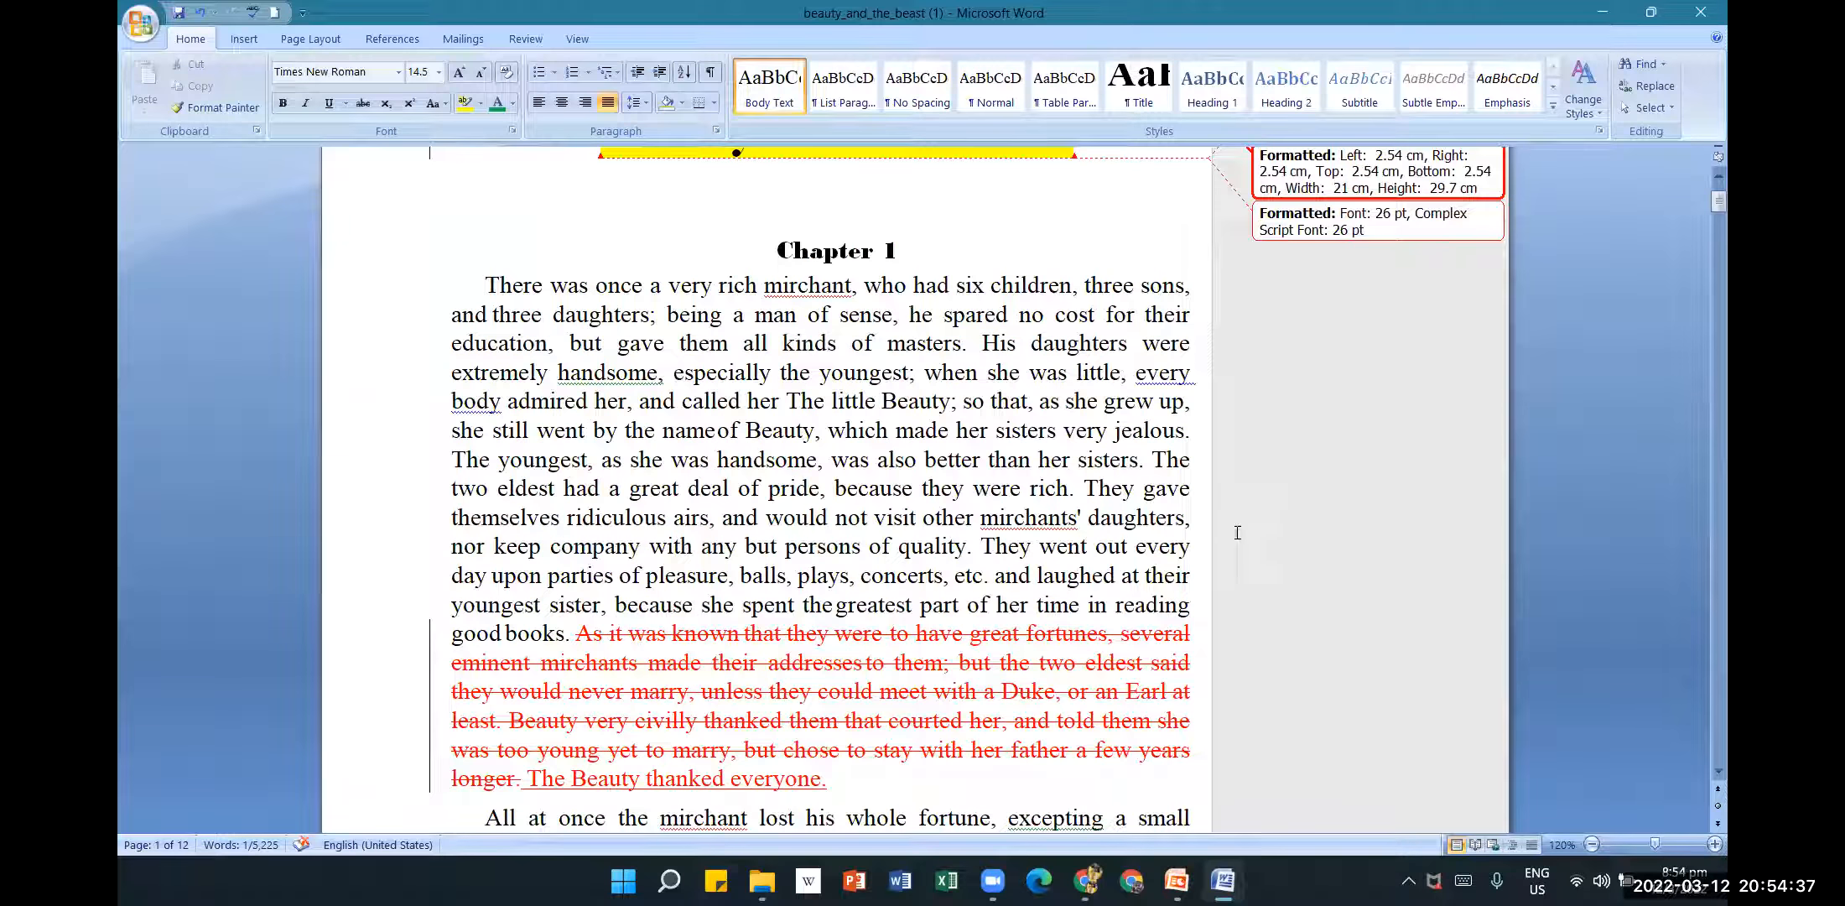
scroll(1090, 494, "up", 1)
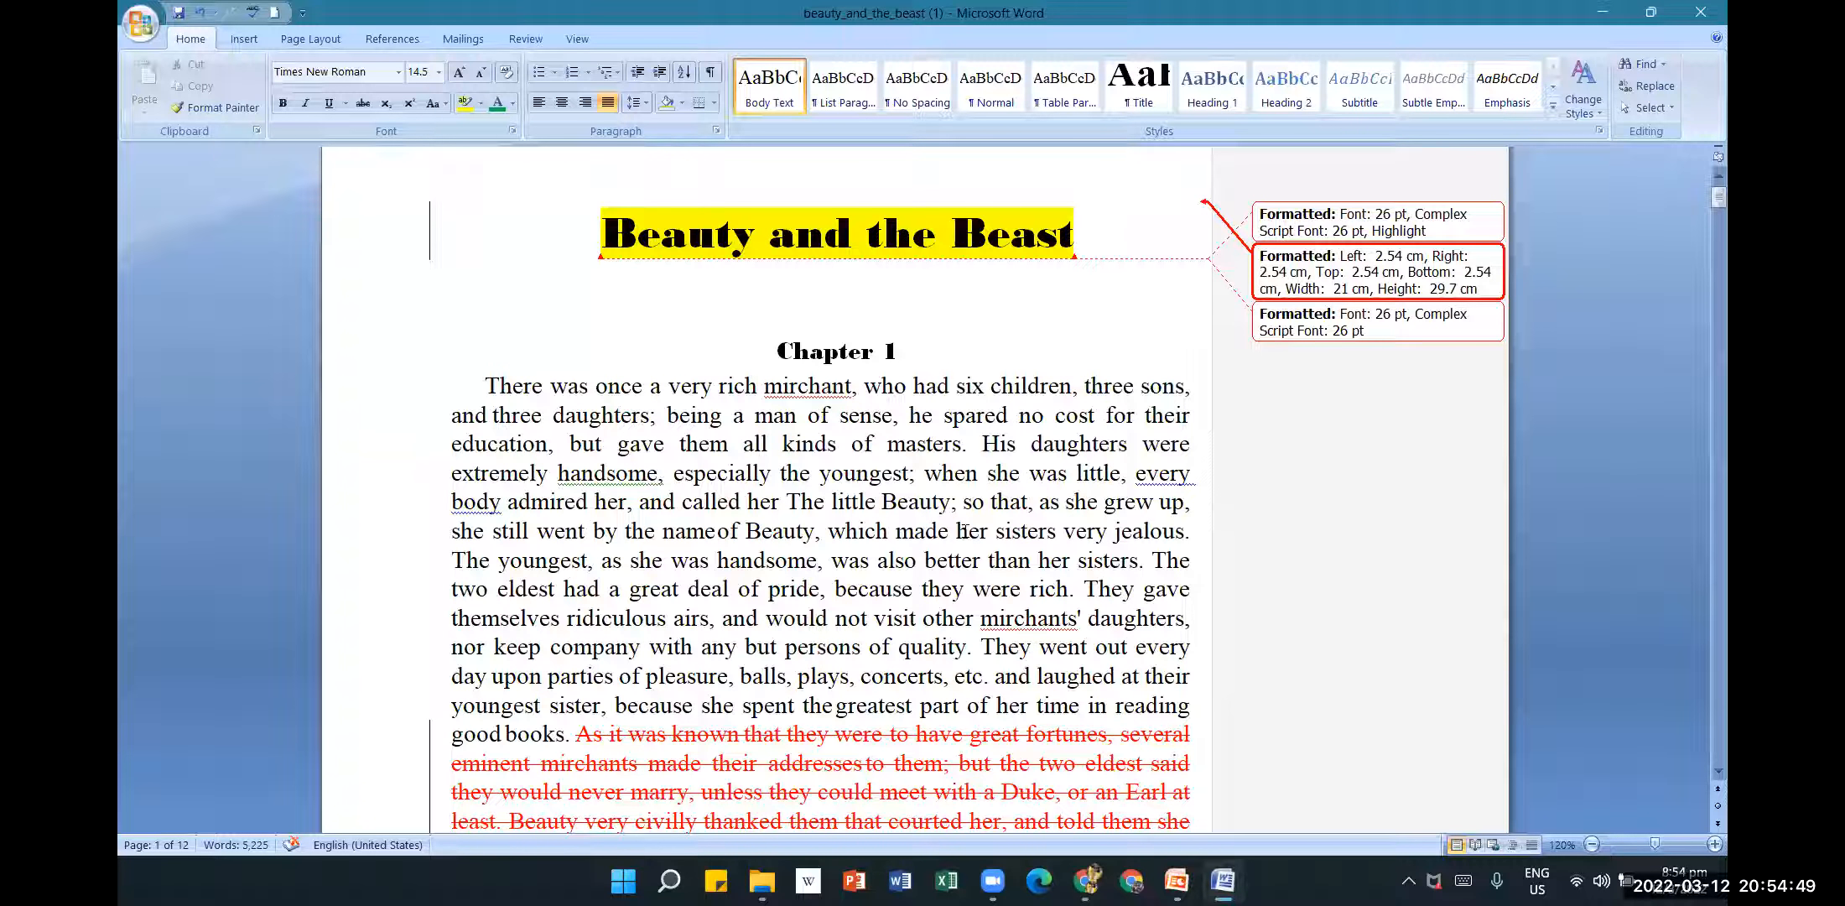
left_click(525, 39)
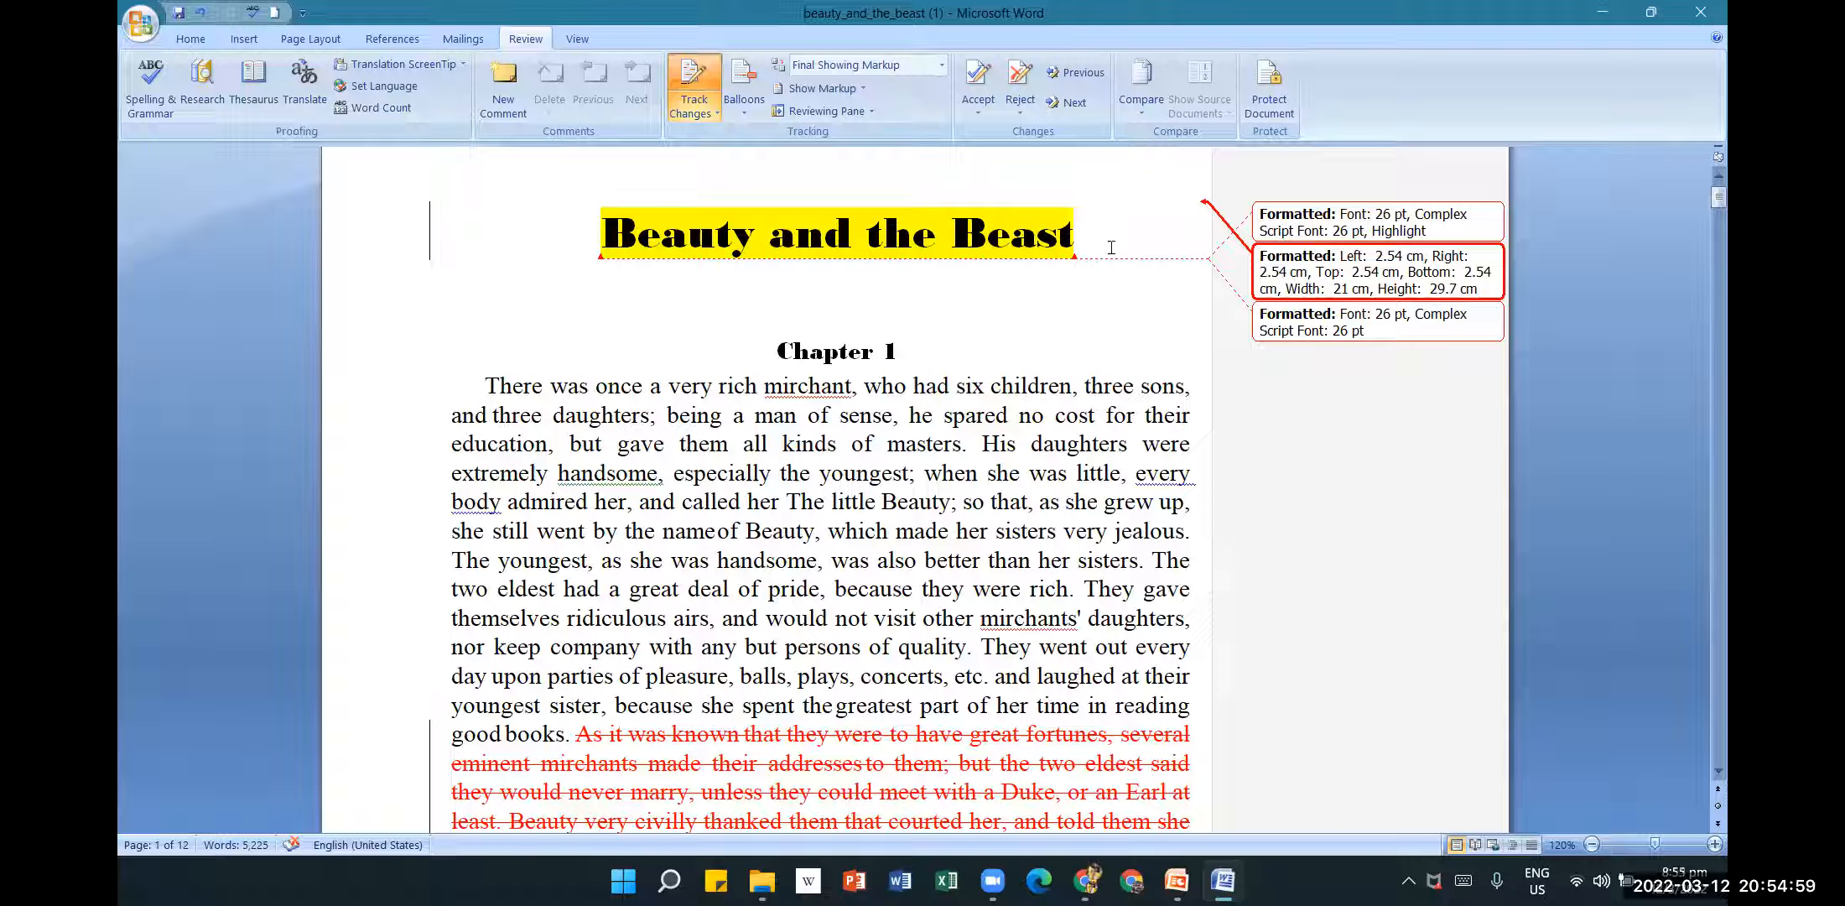
Scroll down and select the misspelled word 'mirchant' in the 'All at once' paragraph.
scroll(1236, 510, "down", 3)
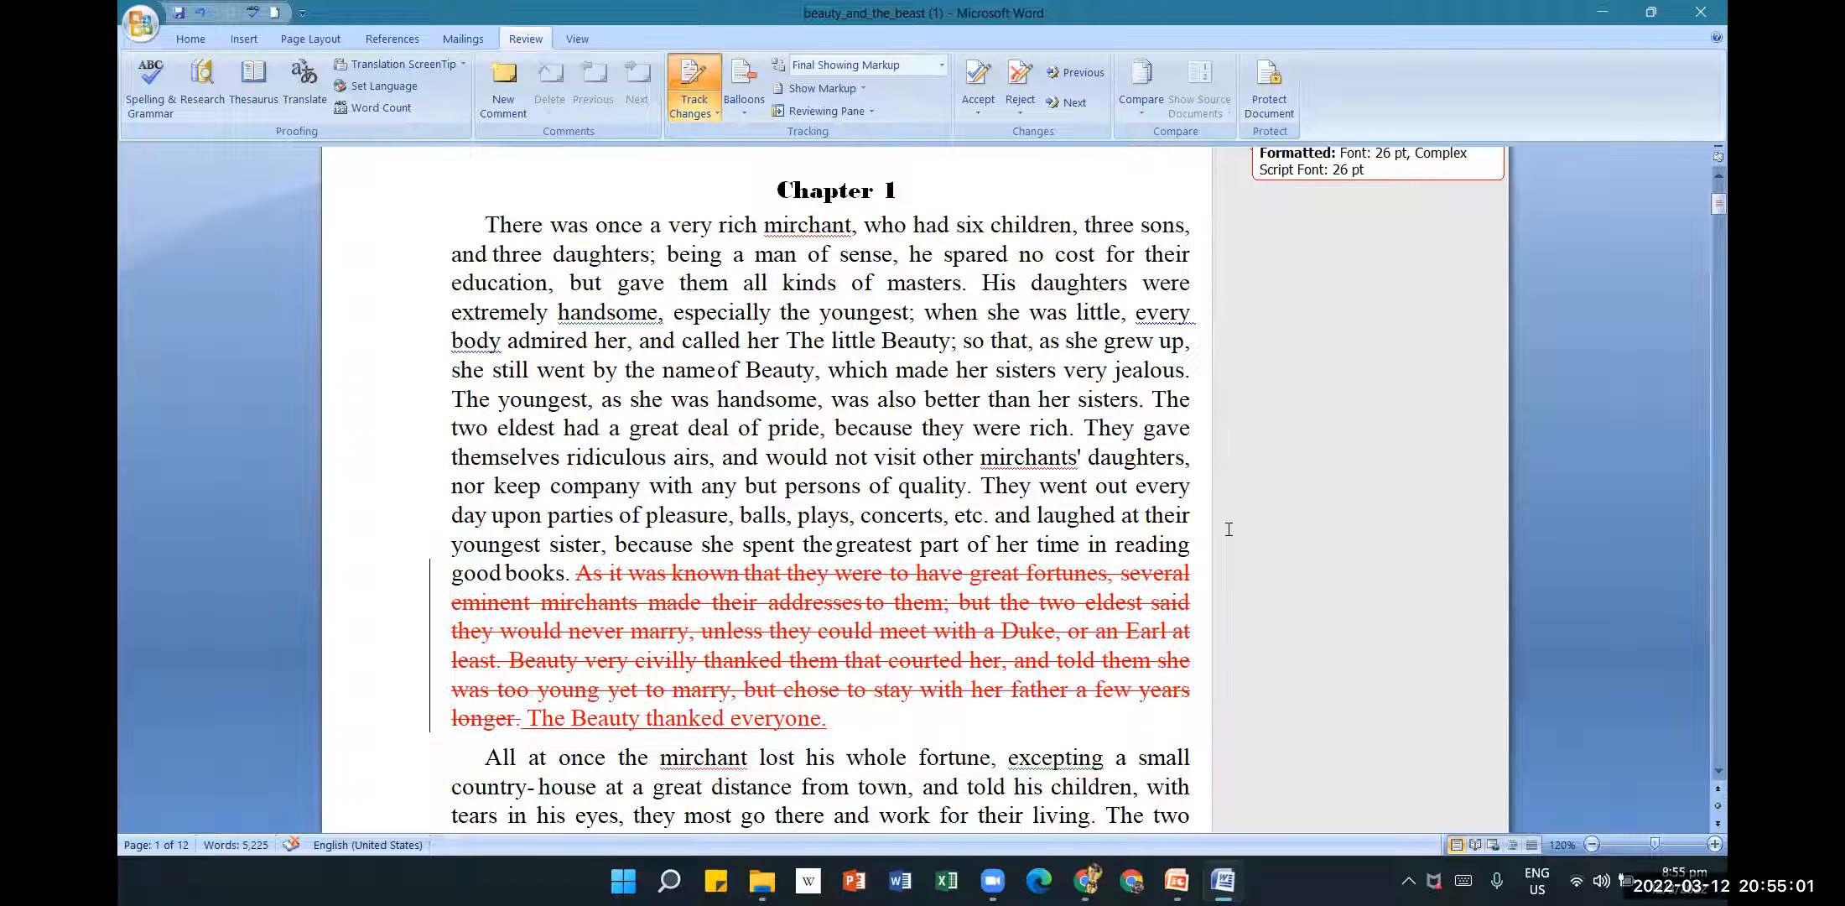
scroll(1228, 529, "down", 3)
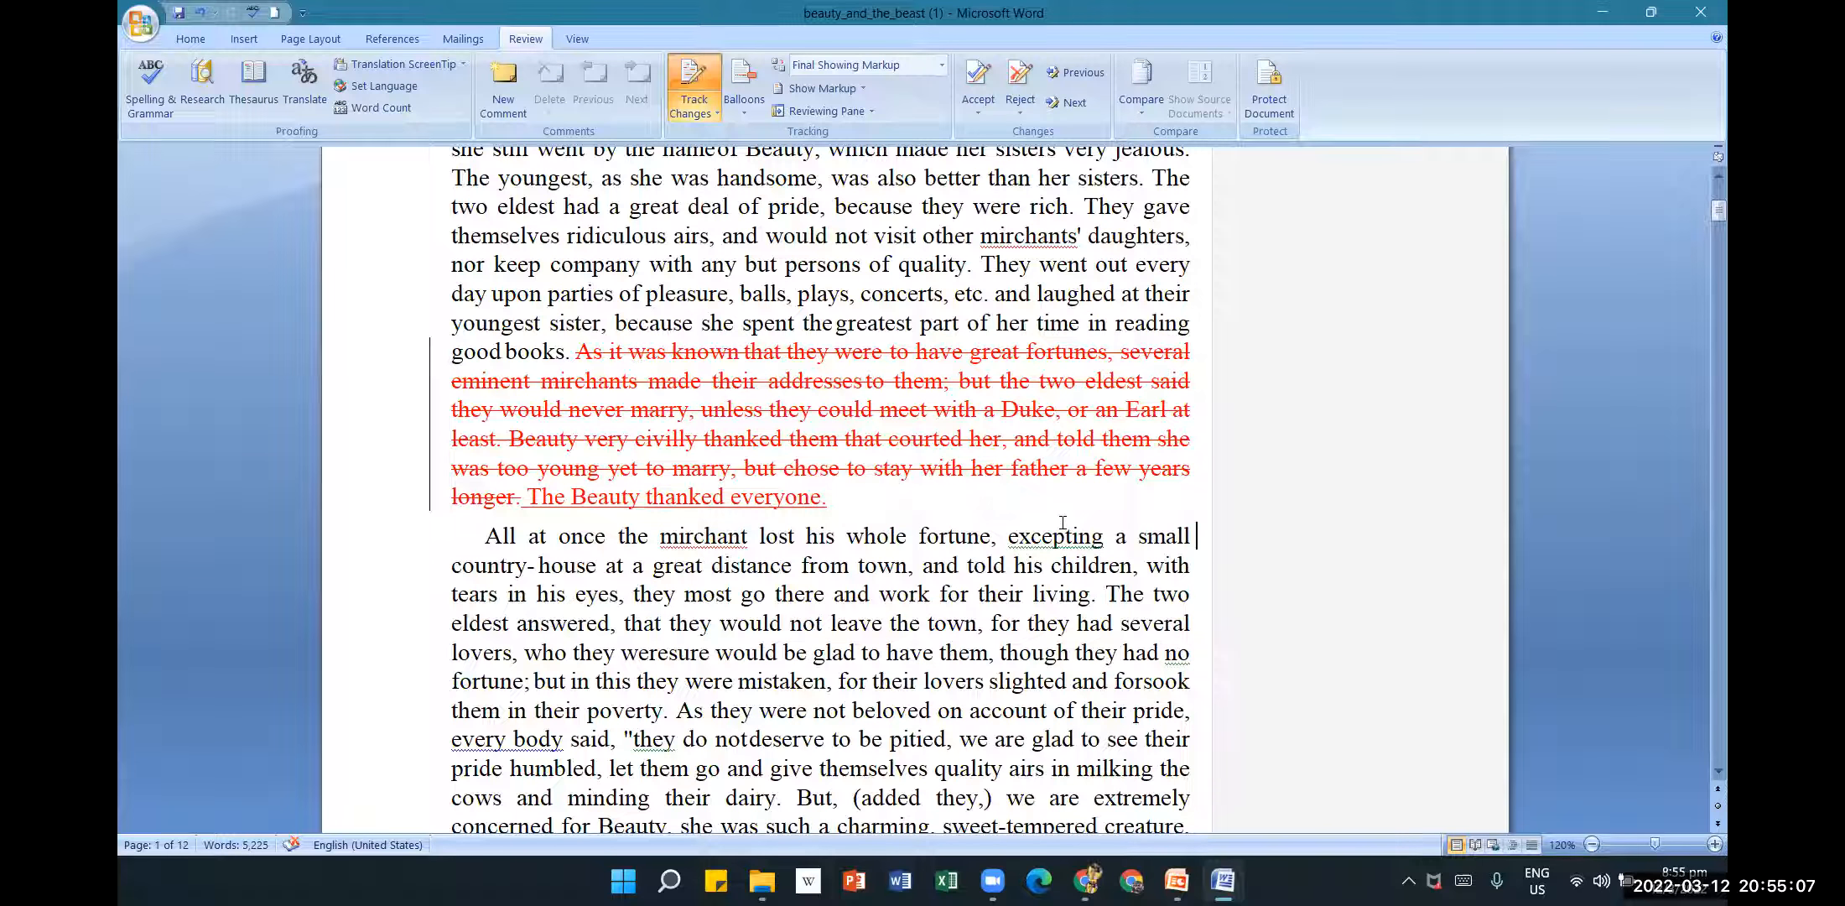
scroll(1062, 524, "down", 1)
scroll(1062, 524, "down", 1)
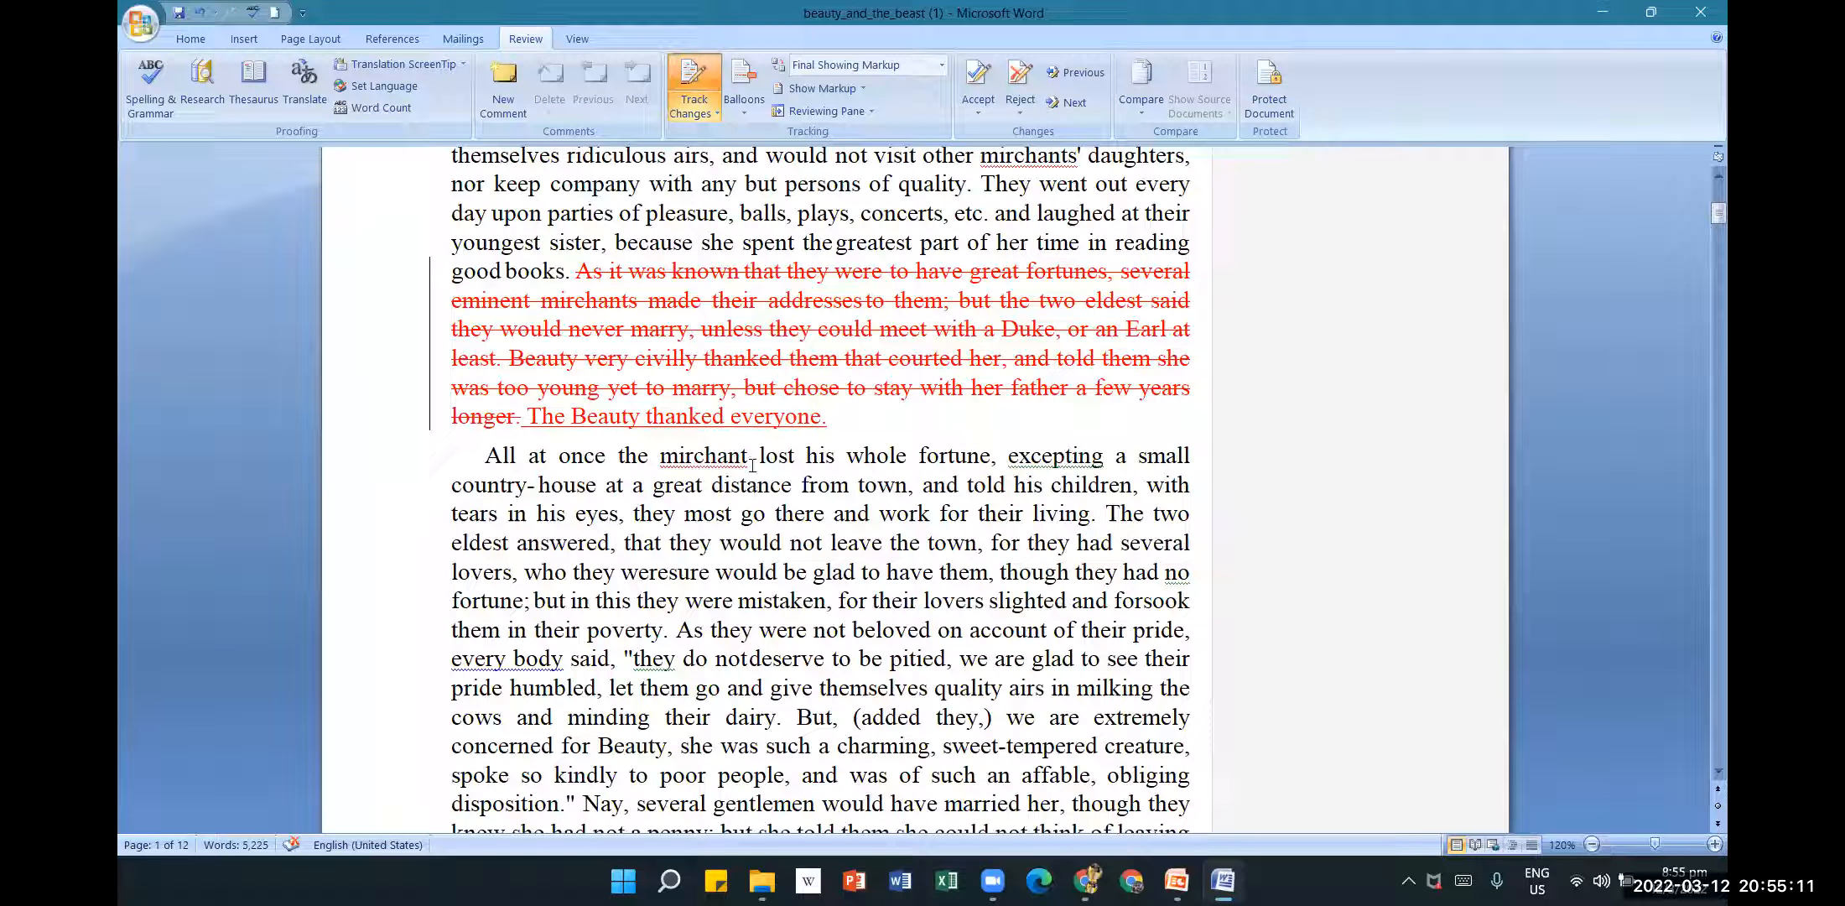
left_click_drag(736, 460, 647, 457)
left_click(1079, 598)
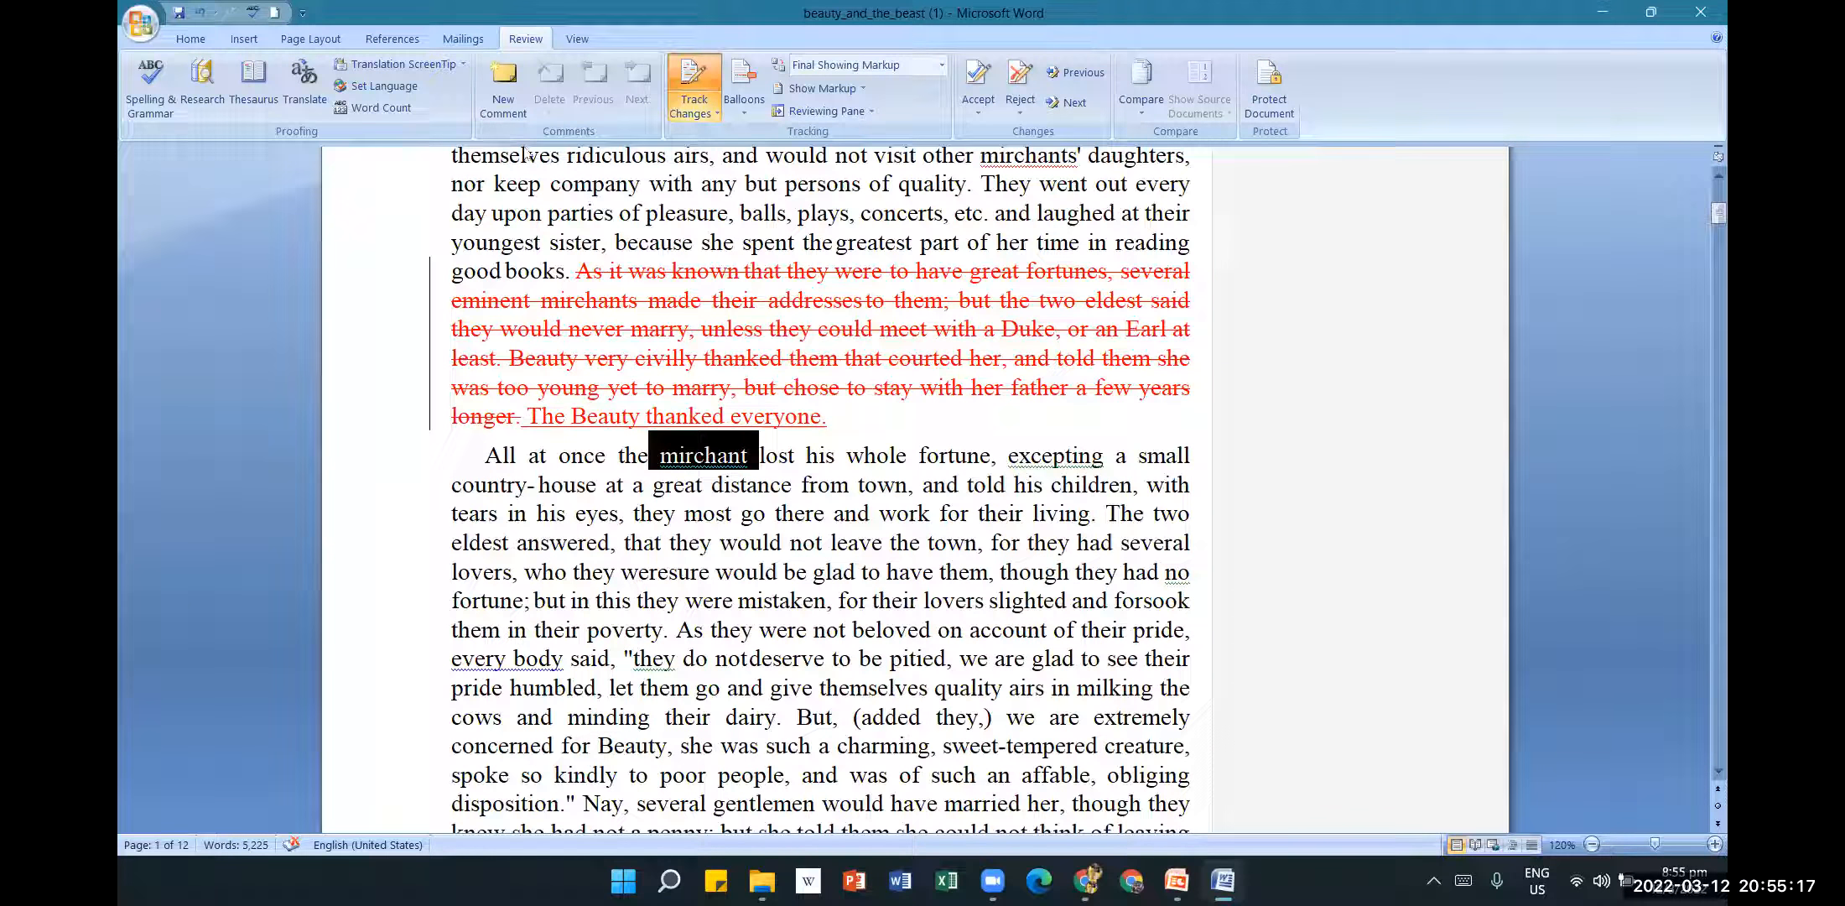
Add a comment on 'mirchant' reading 'Spelling of merchant is incorrect'.
left_click(509, 119)
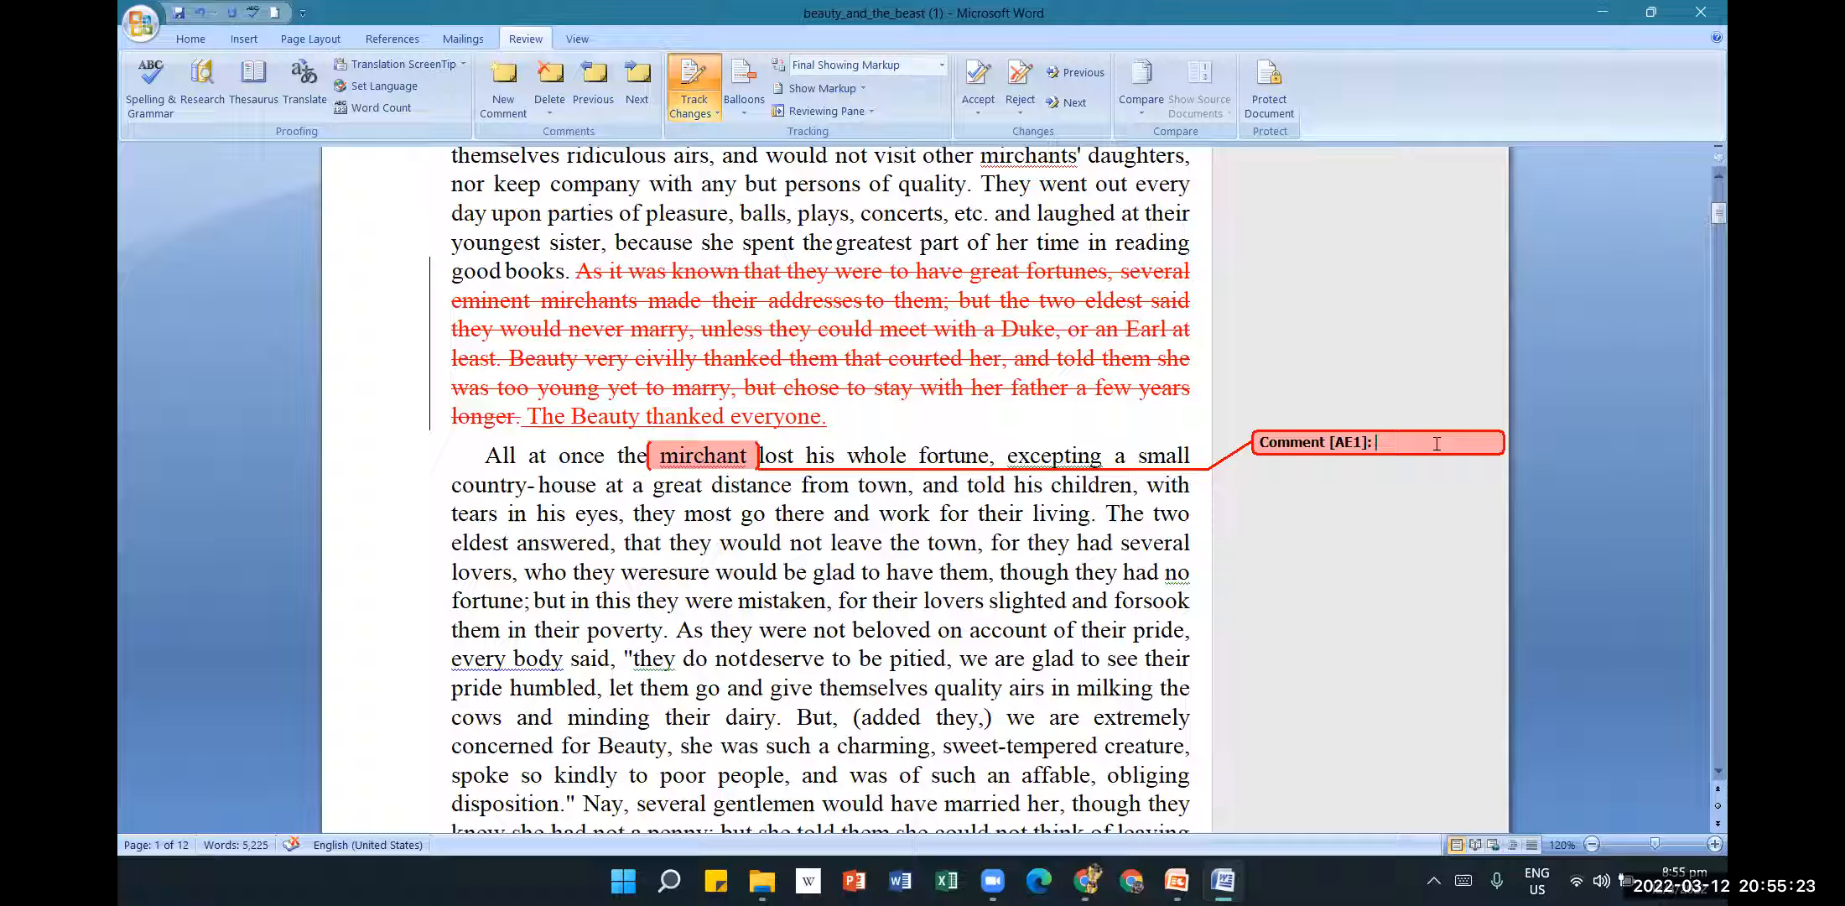
type("Spellin")
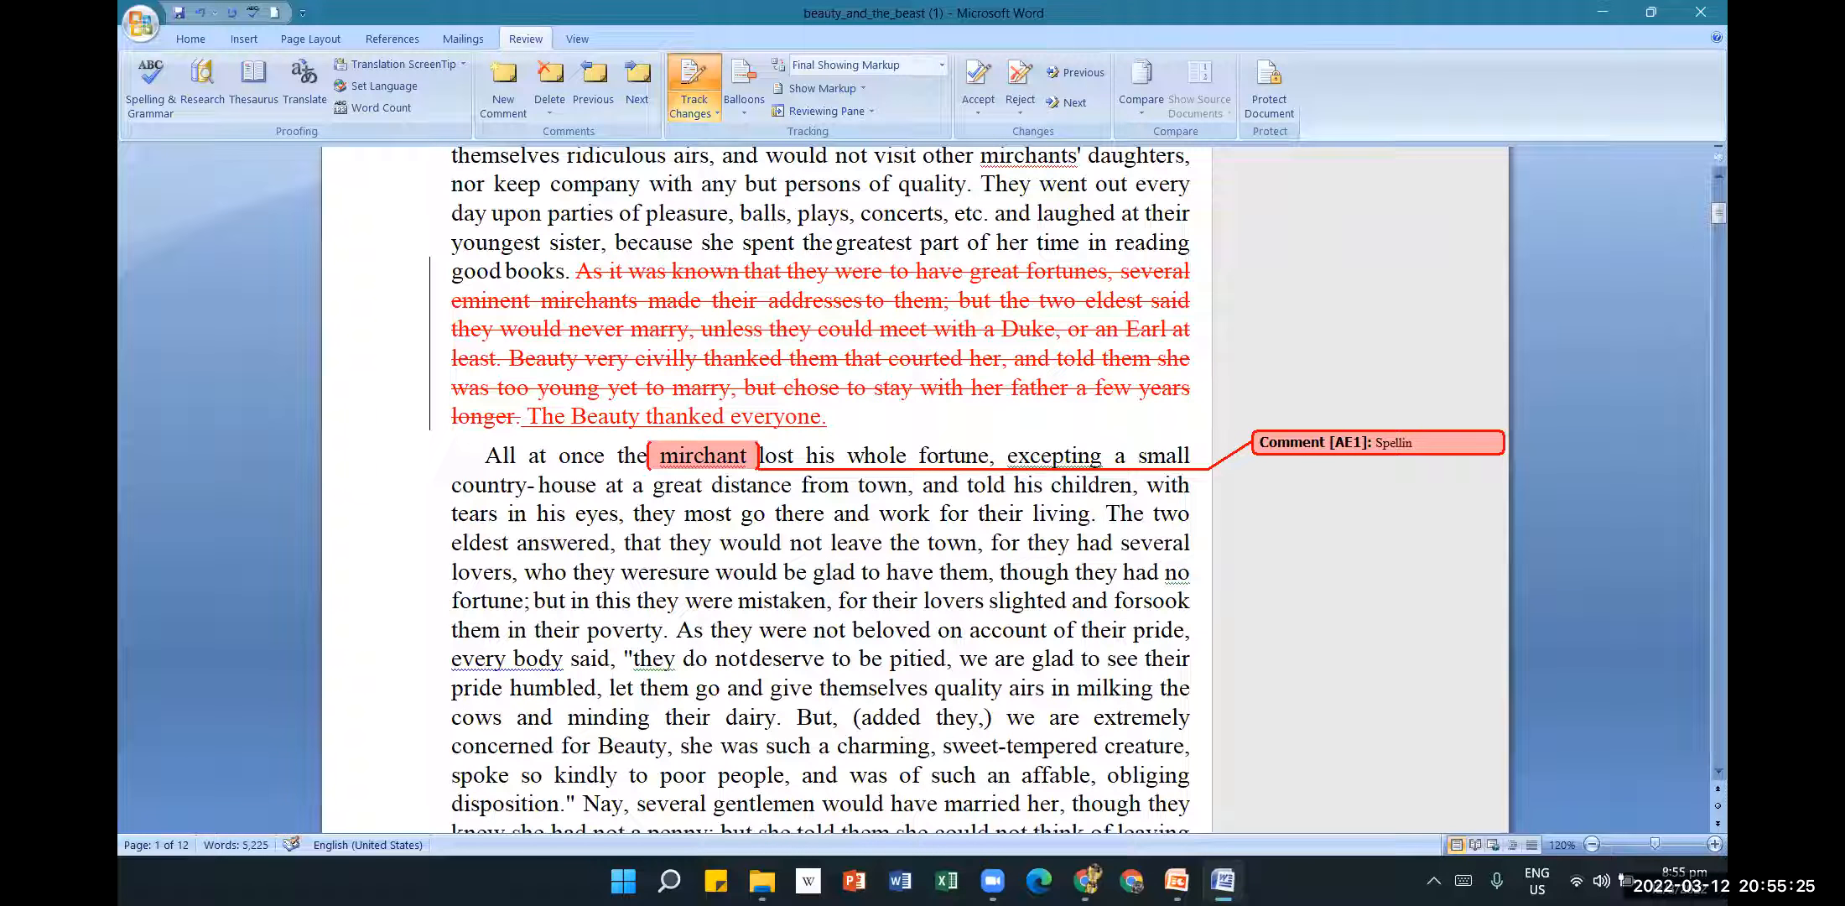
type("g of merchant is ")
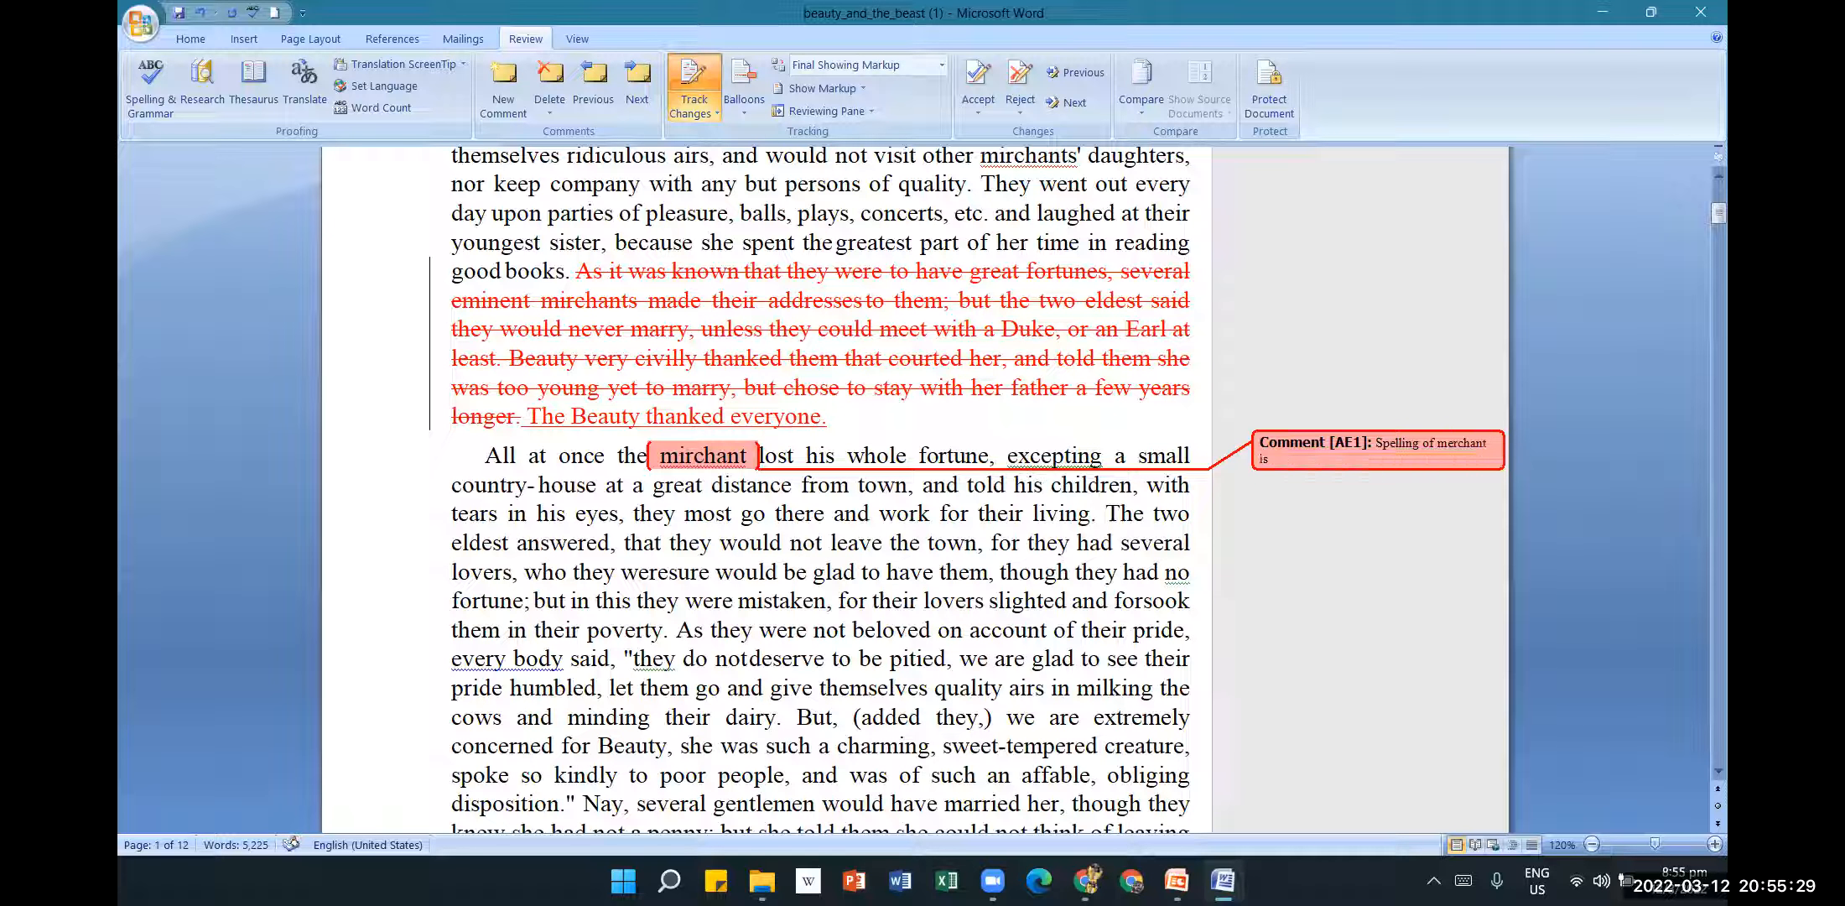
type("incorrect")
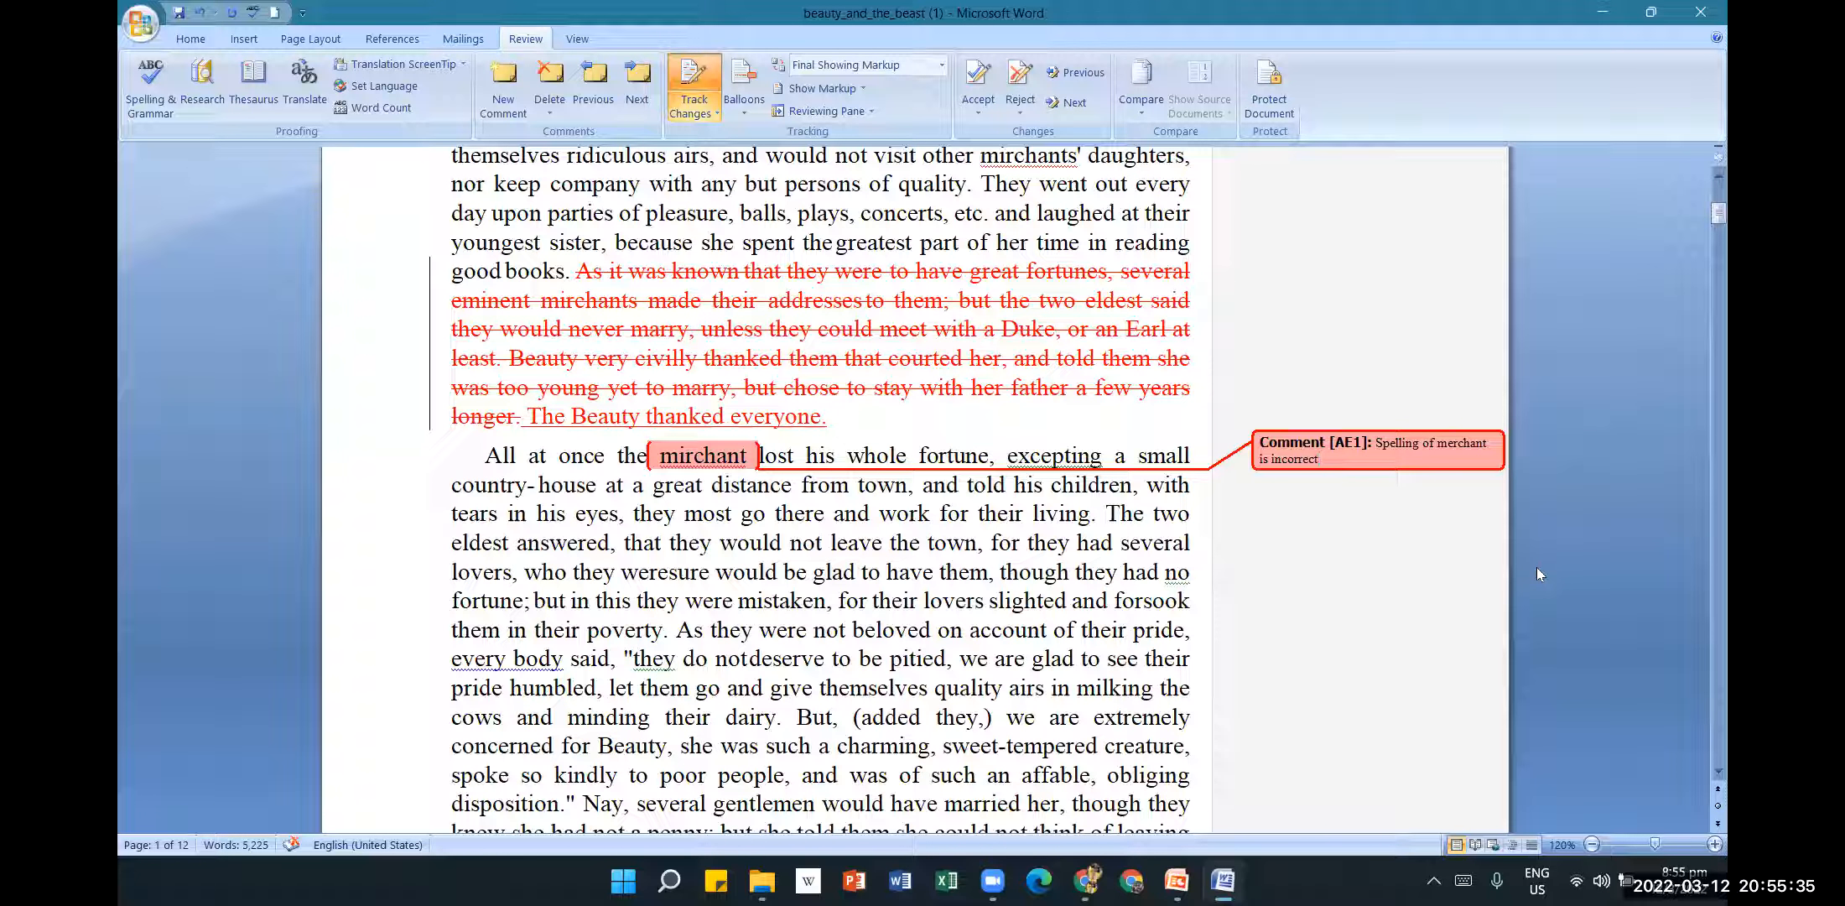
left_click(1367, 582)
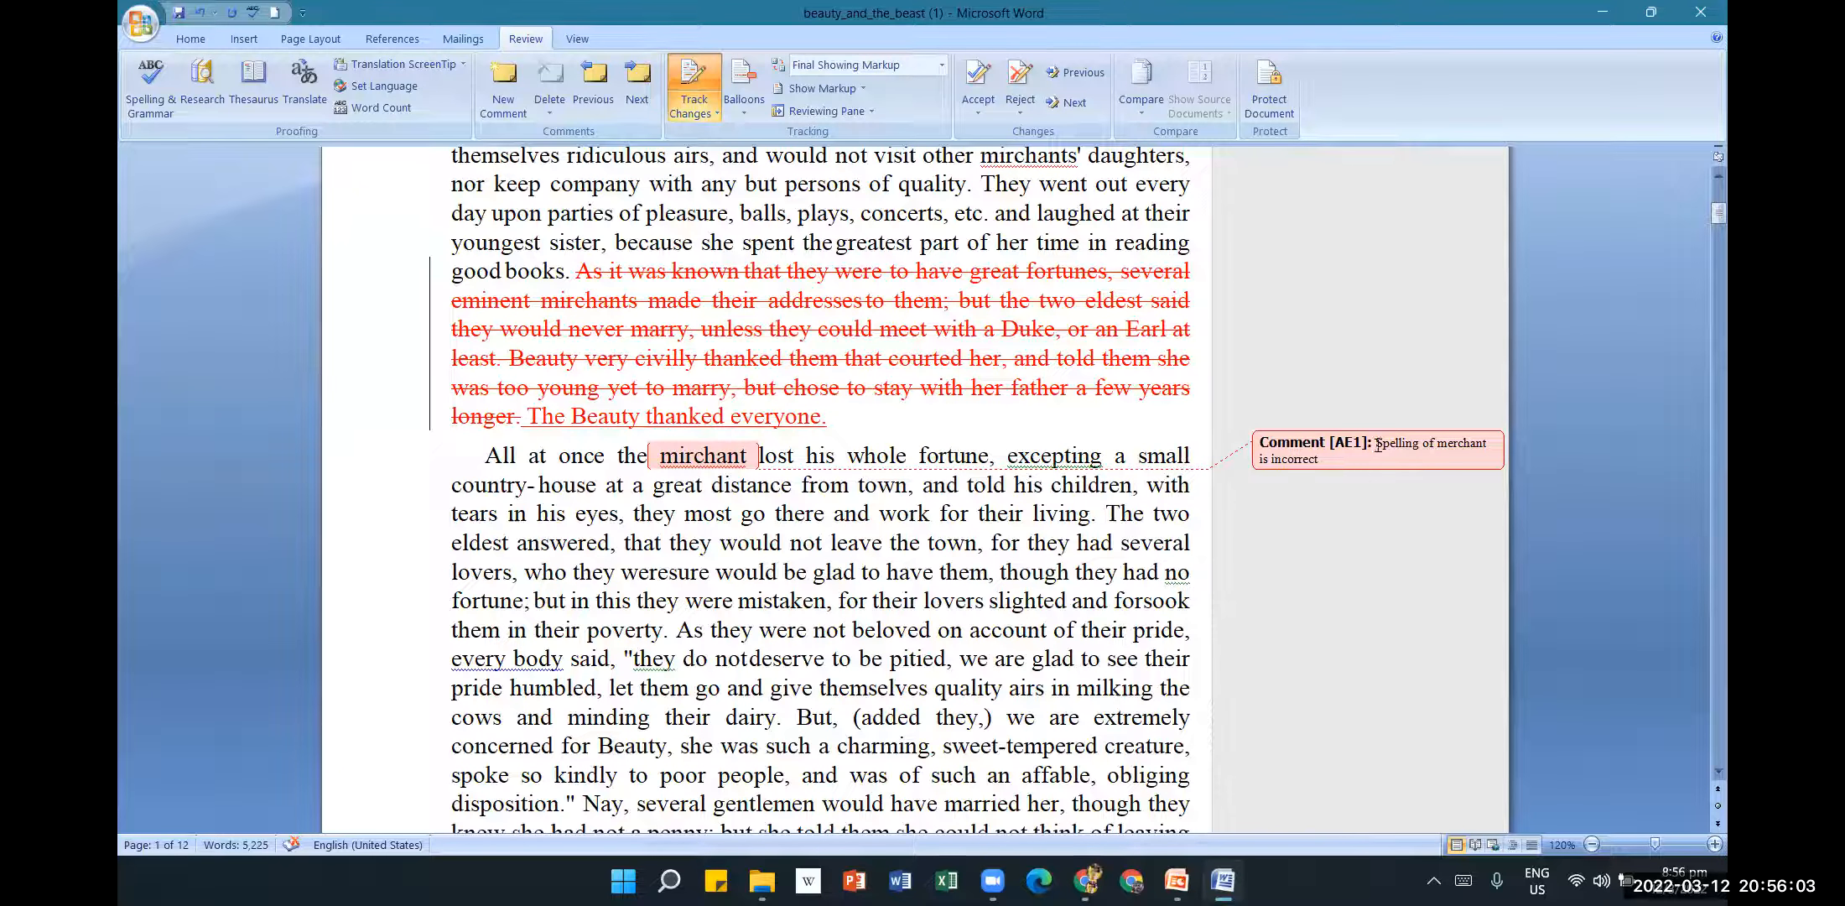
scroll(1339, 633, "down", 1)
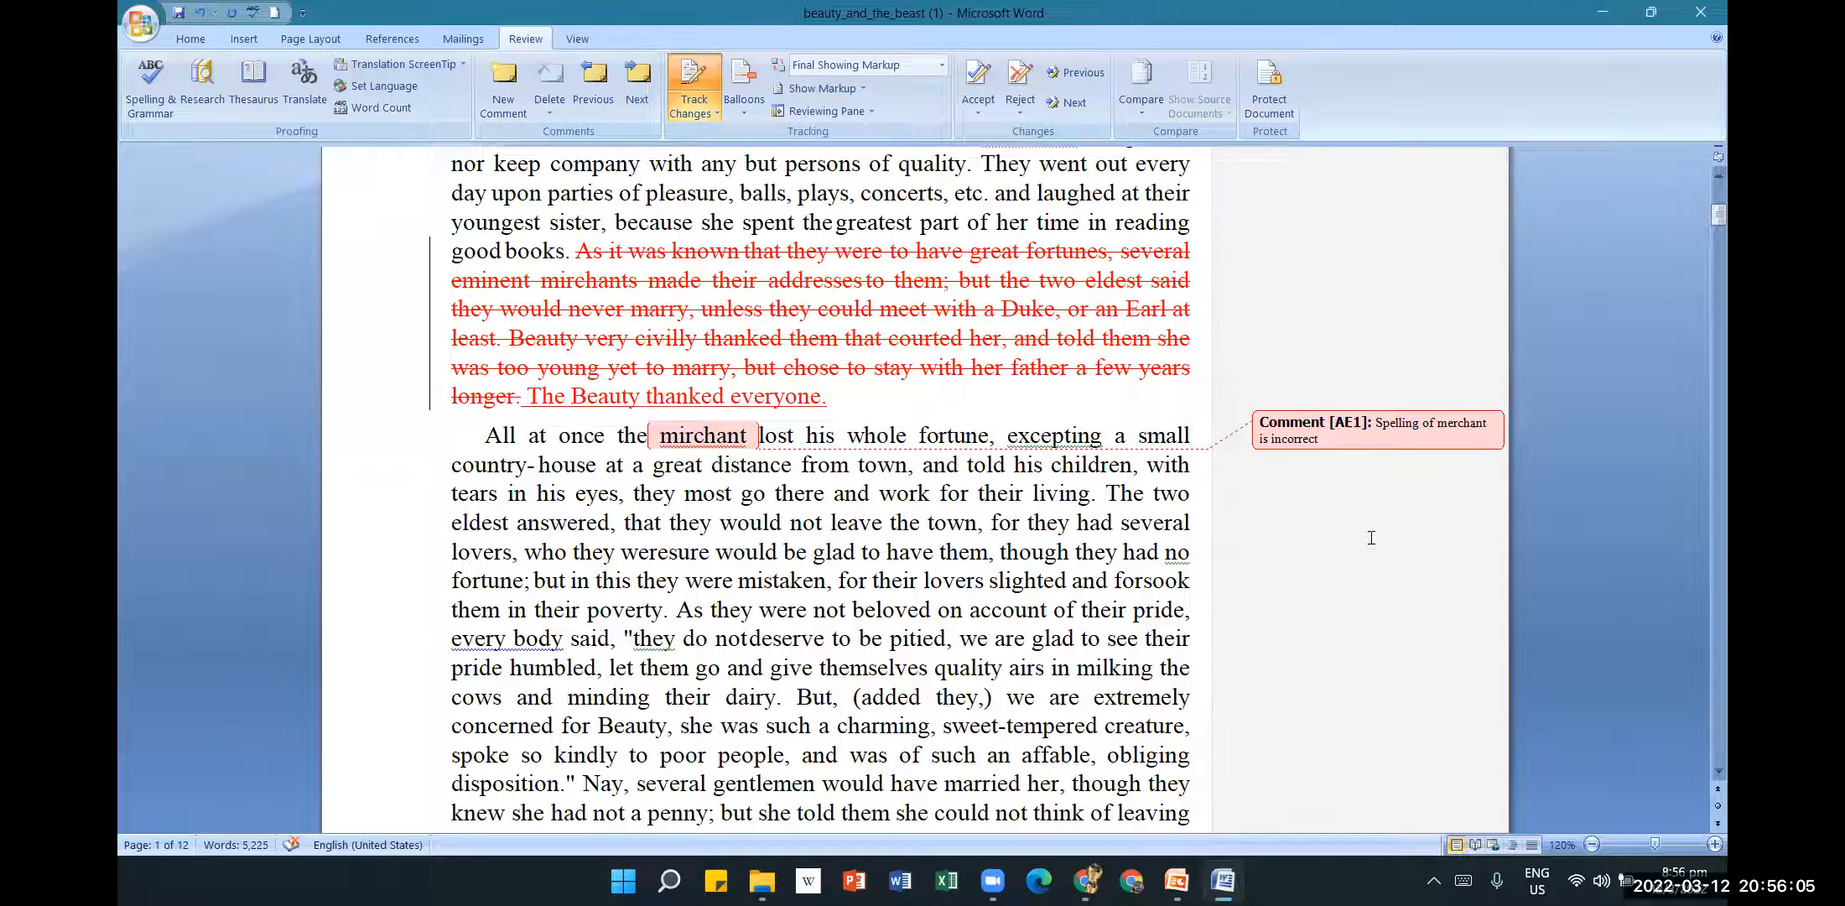
scroll(1262, 485, "up", 3)
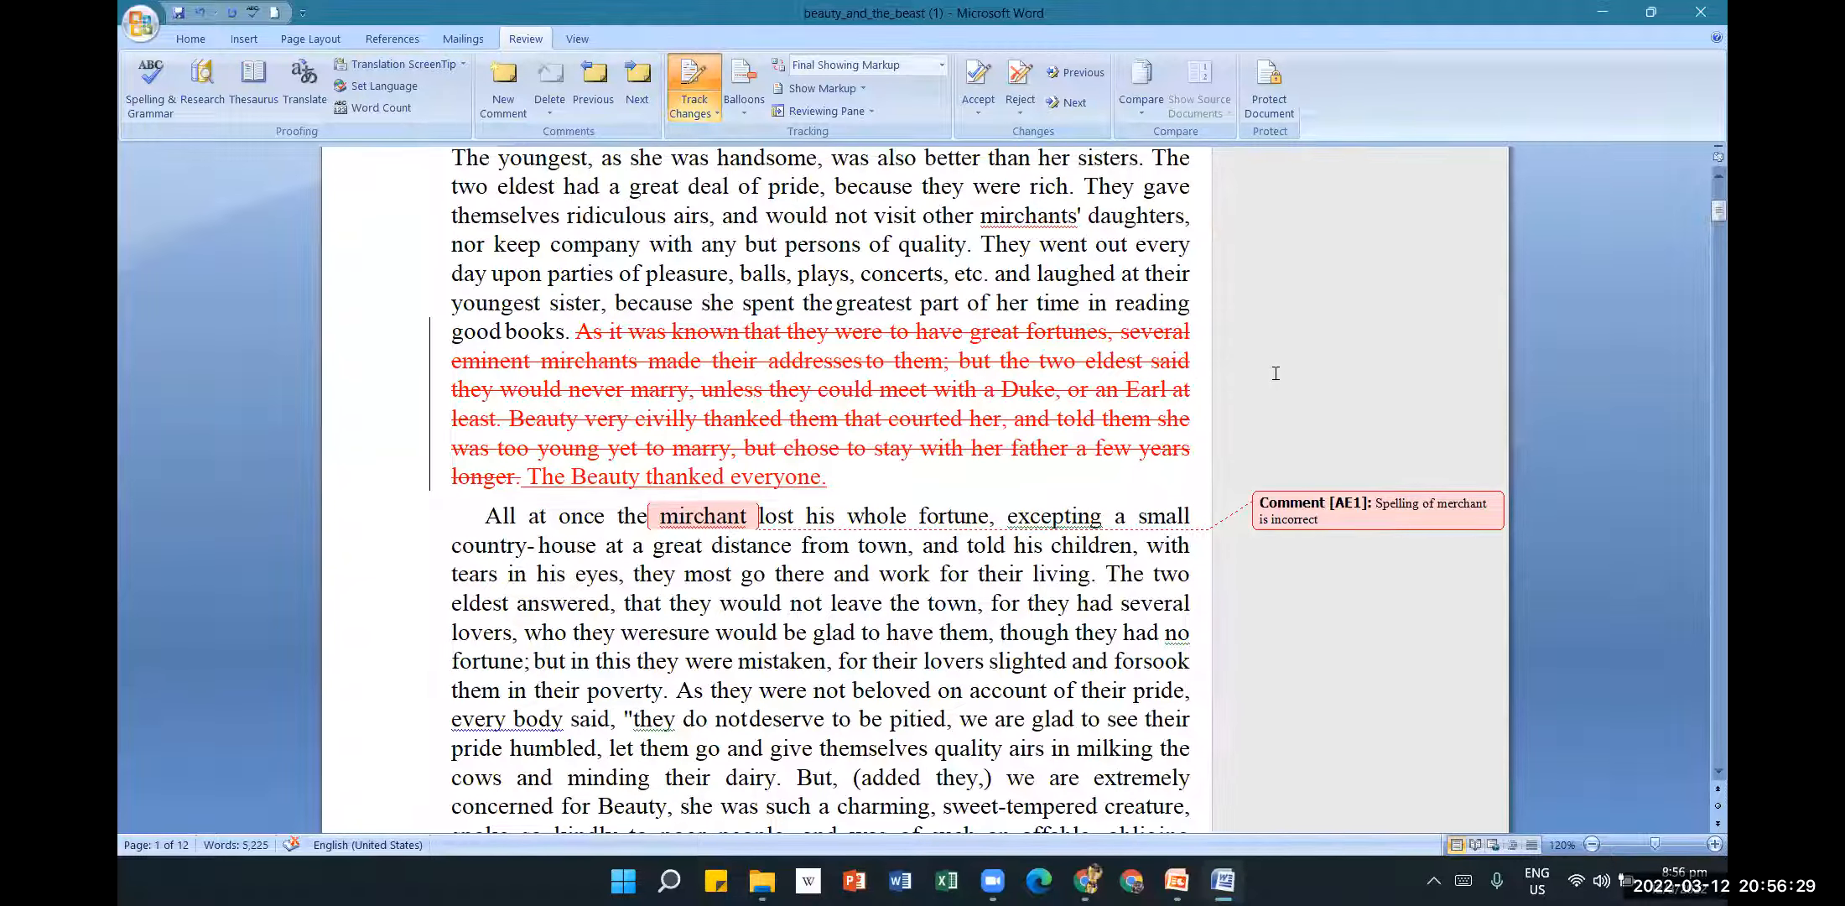
left_click(1276, 374)
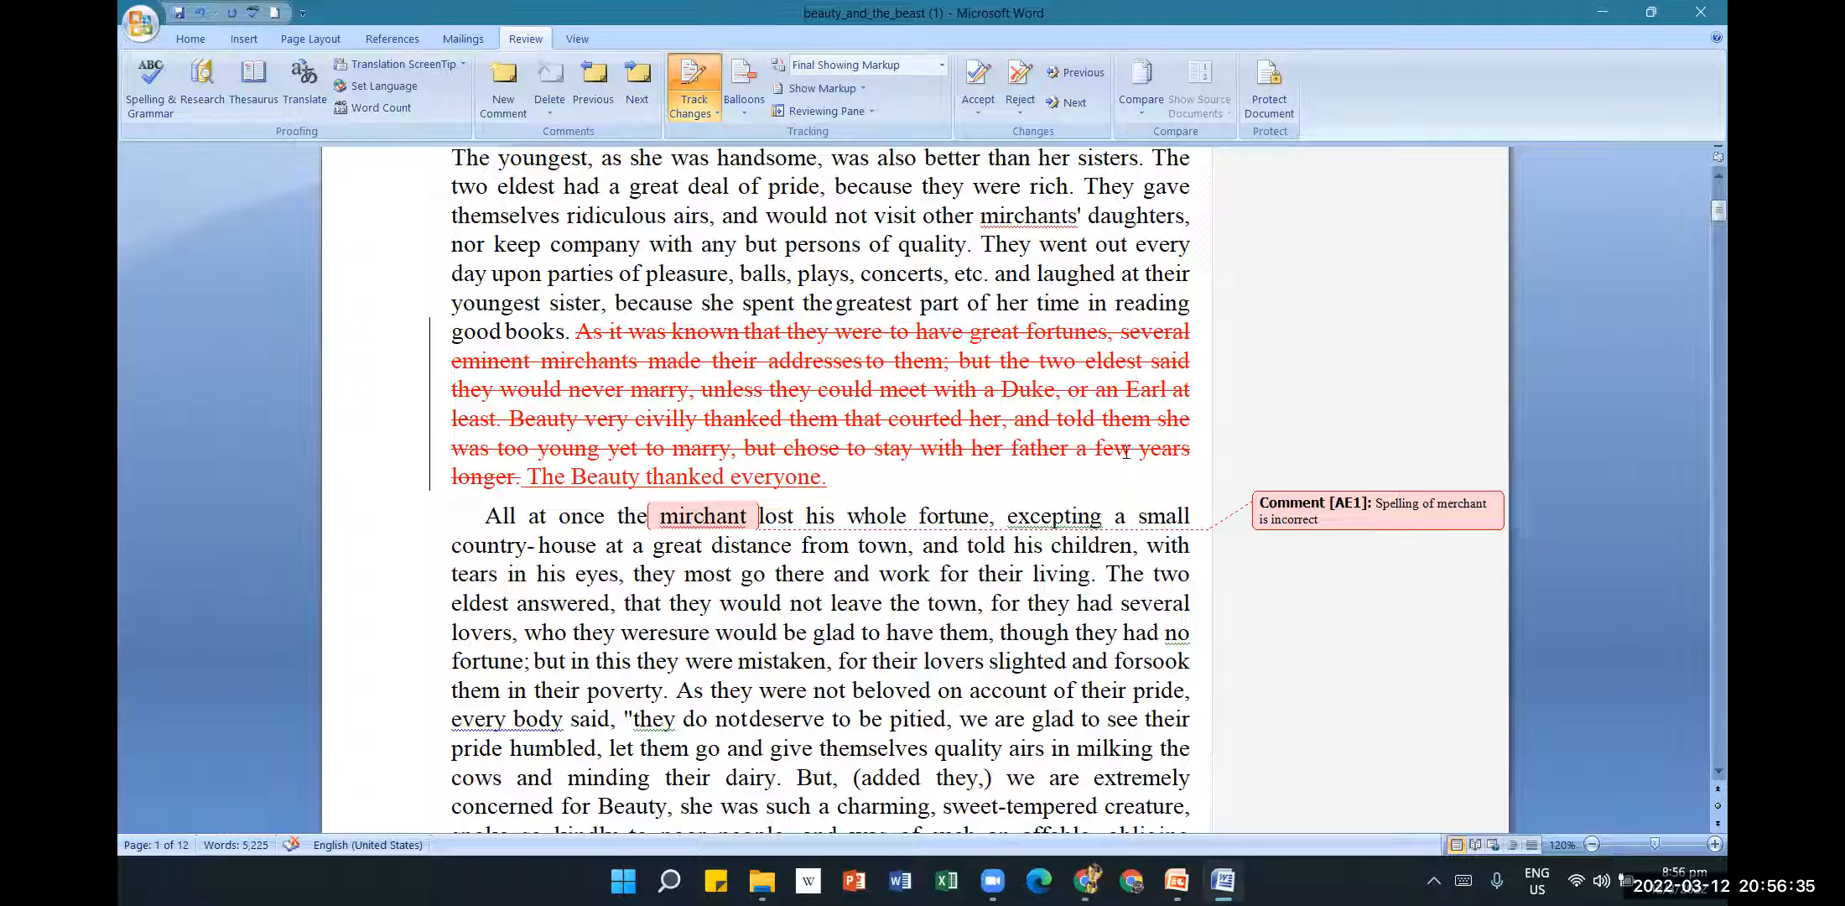
mouse_move(1144, 453)
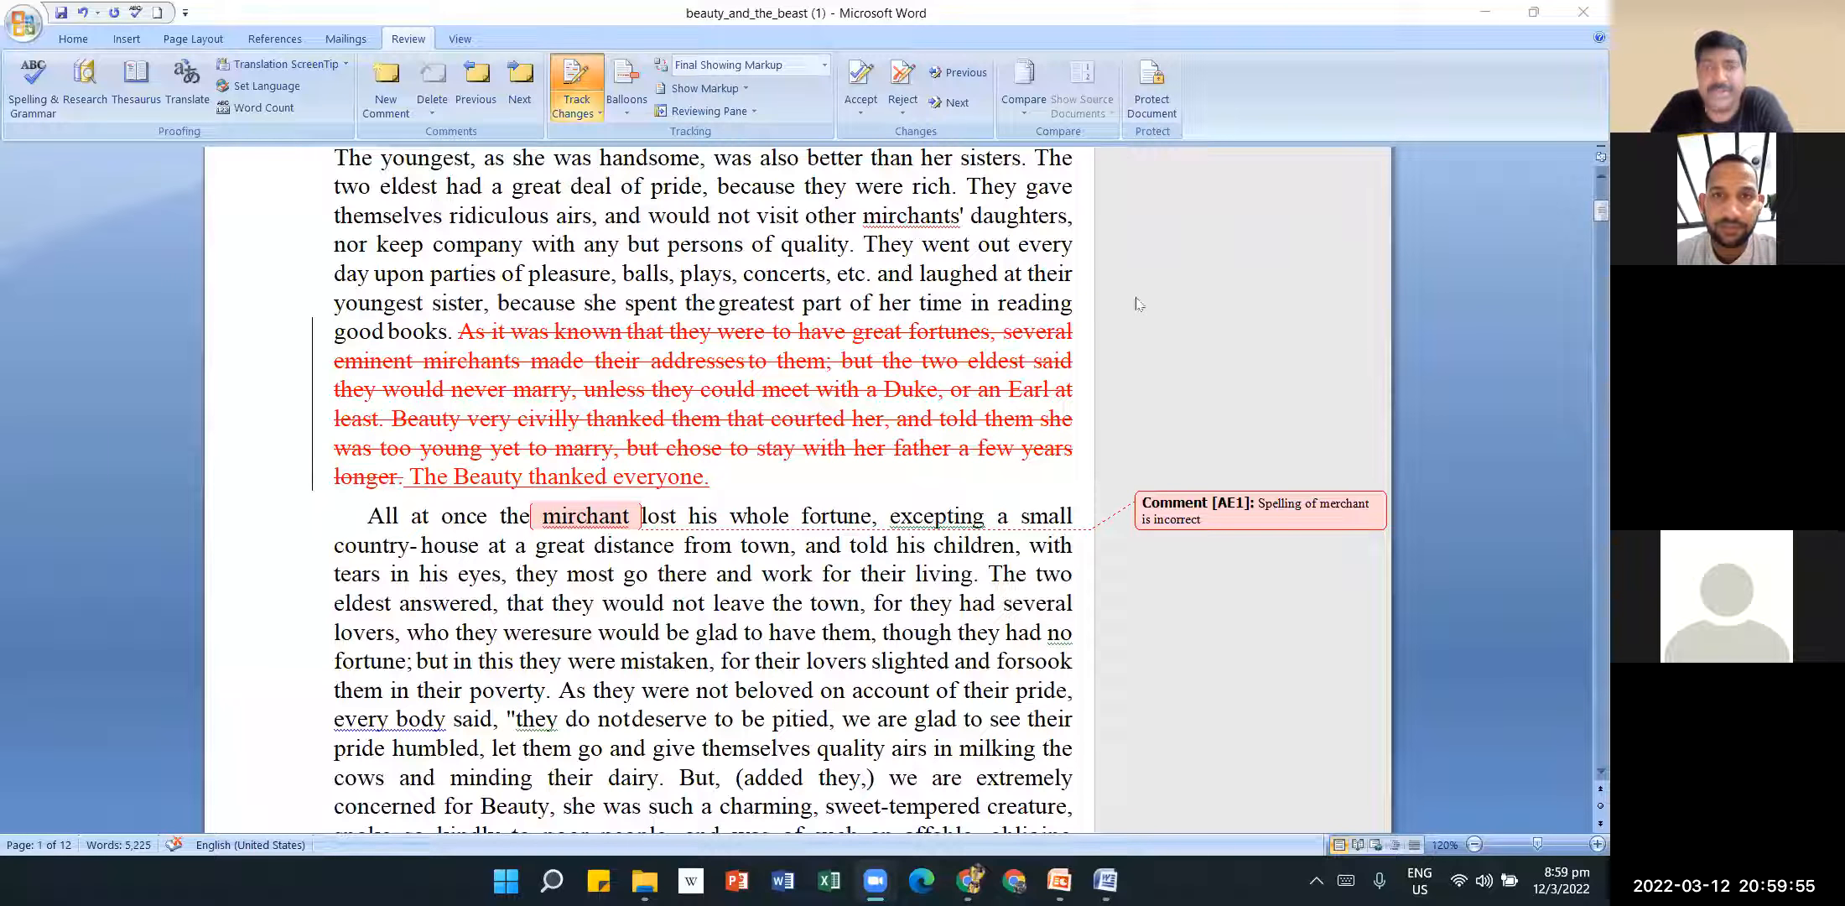
left_click(1101, 307)
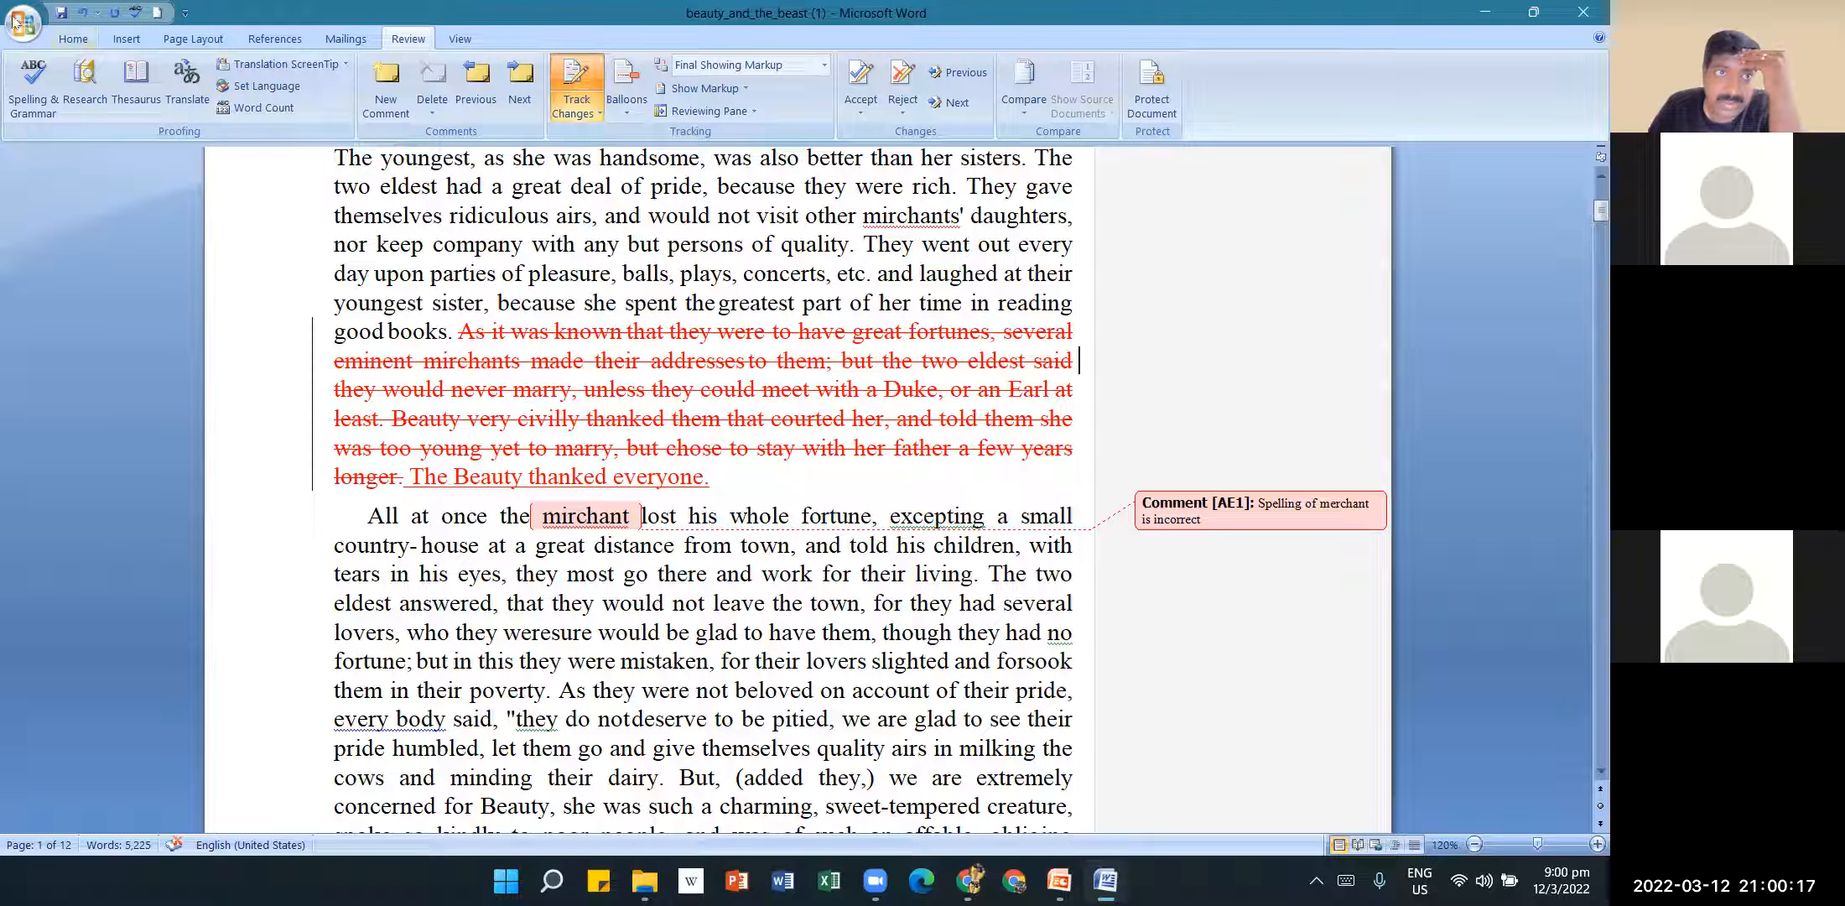
Undo the 'mirchant' comment, the inserted word 'everyone' and several earlier edits.
left_click(84, 14)
left_click(84, 14)
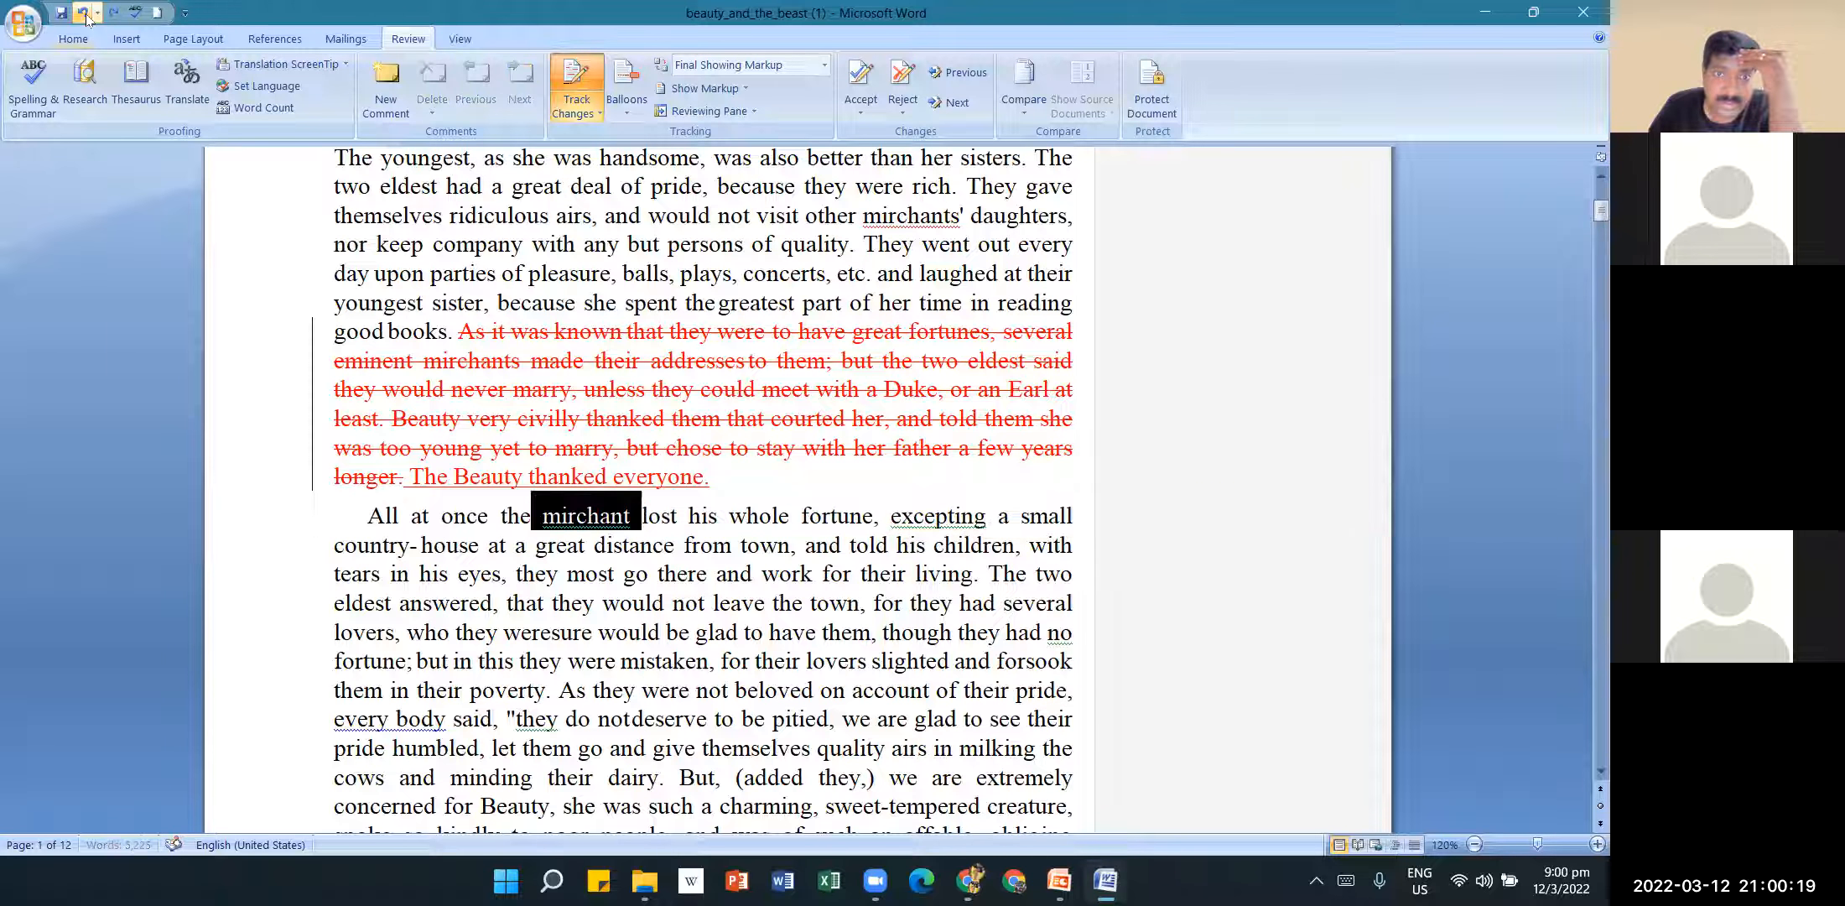
left_click(83, 13)
left_click(84, 14)
left_click(84, 14)
left_click(84, 14)
left_click(84, 13)
left_click(83, 13)
left_click(84, 14)
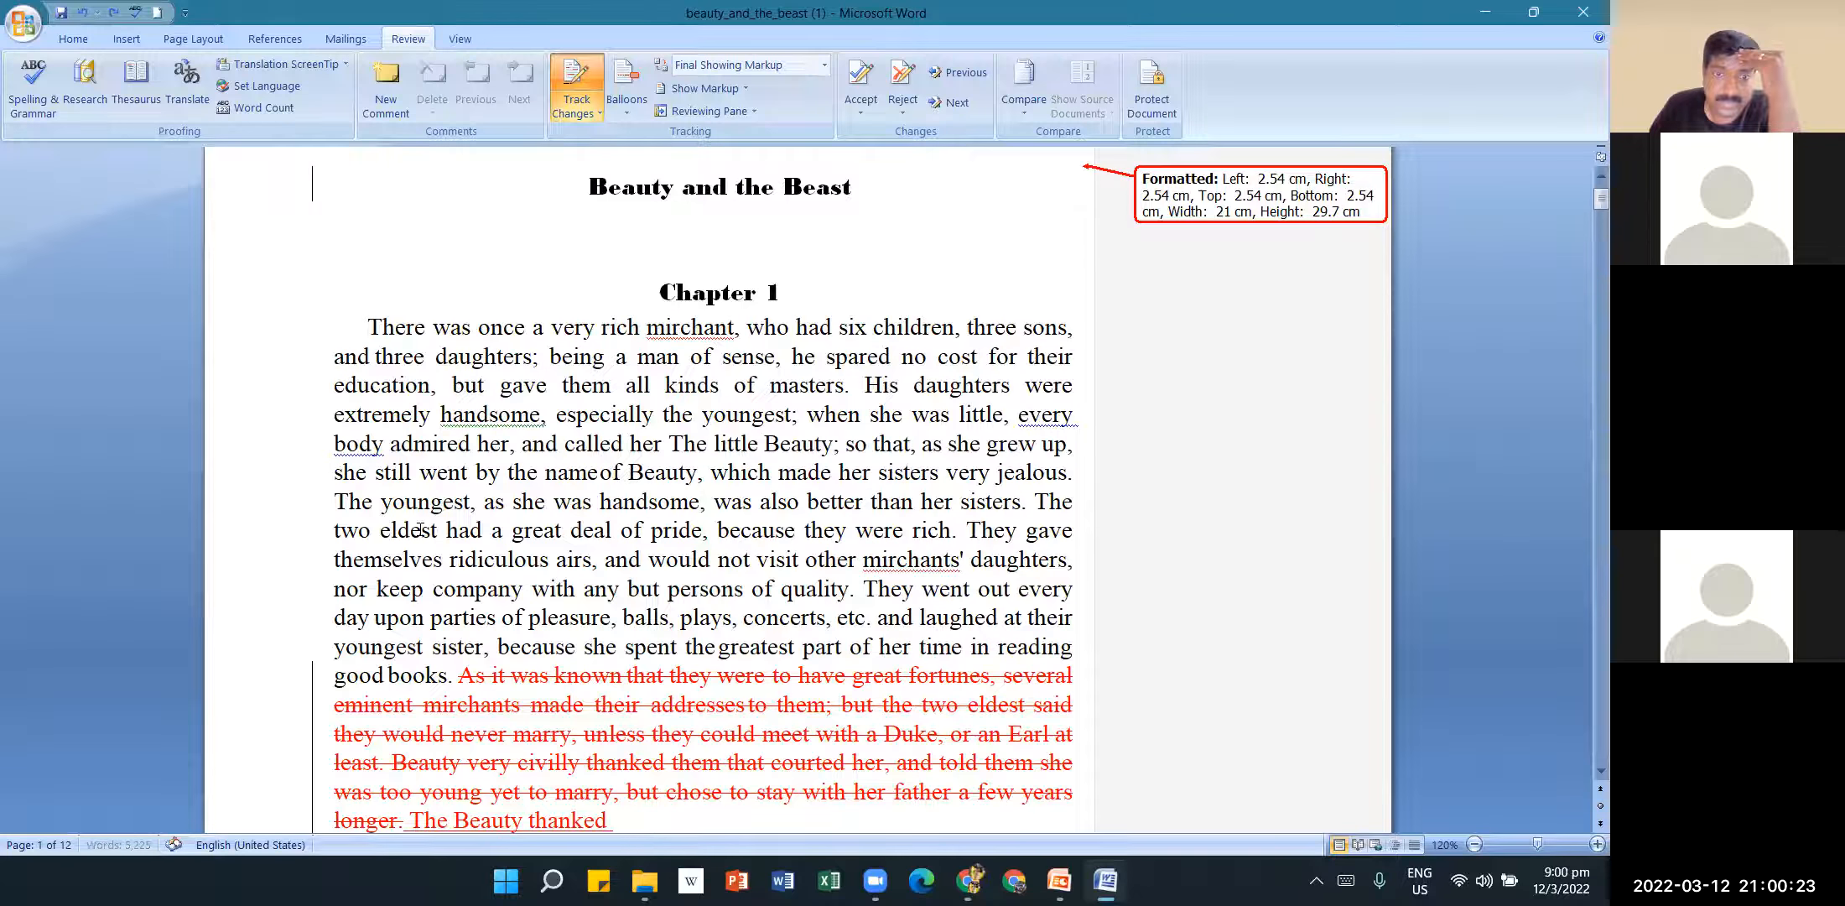
left_click(83, 13)
Collapse the ribbon to give the page more room.
left_click(80, 32)
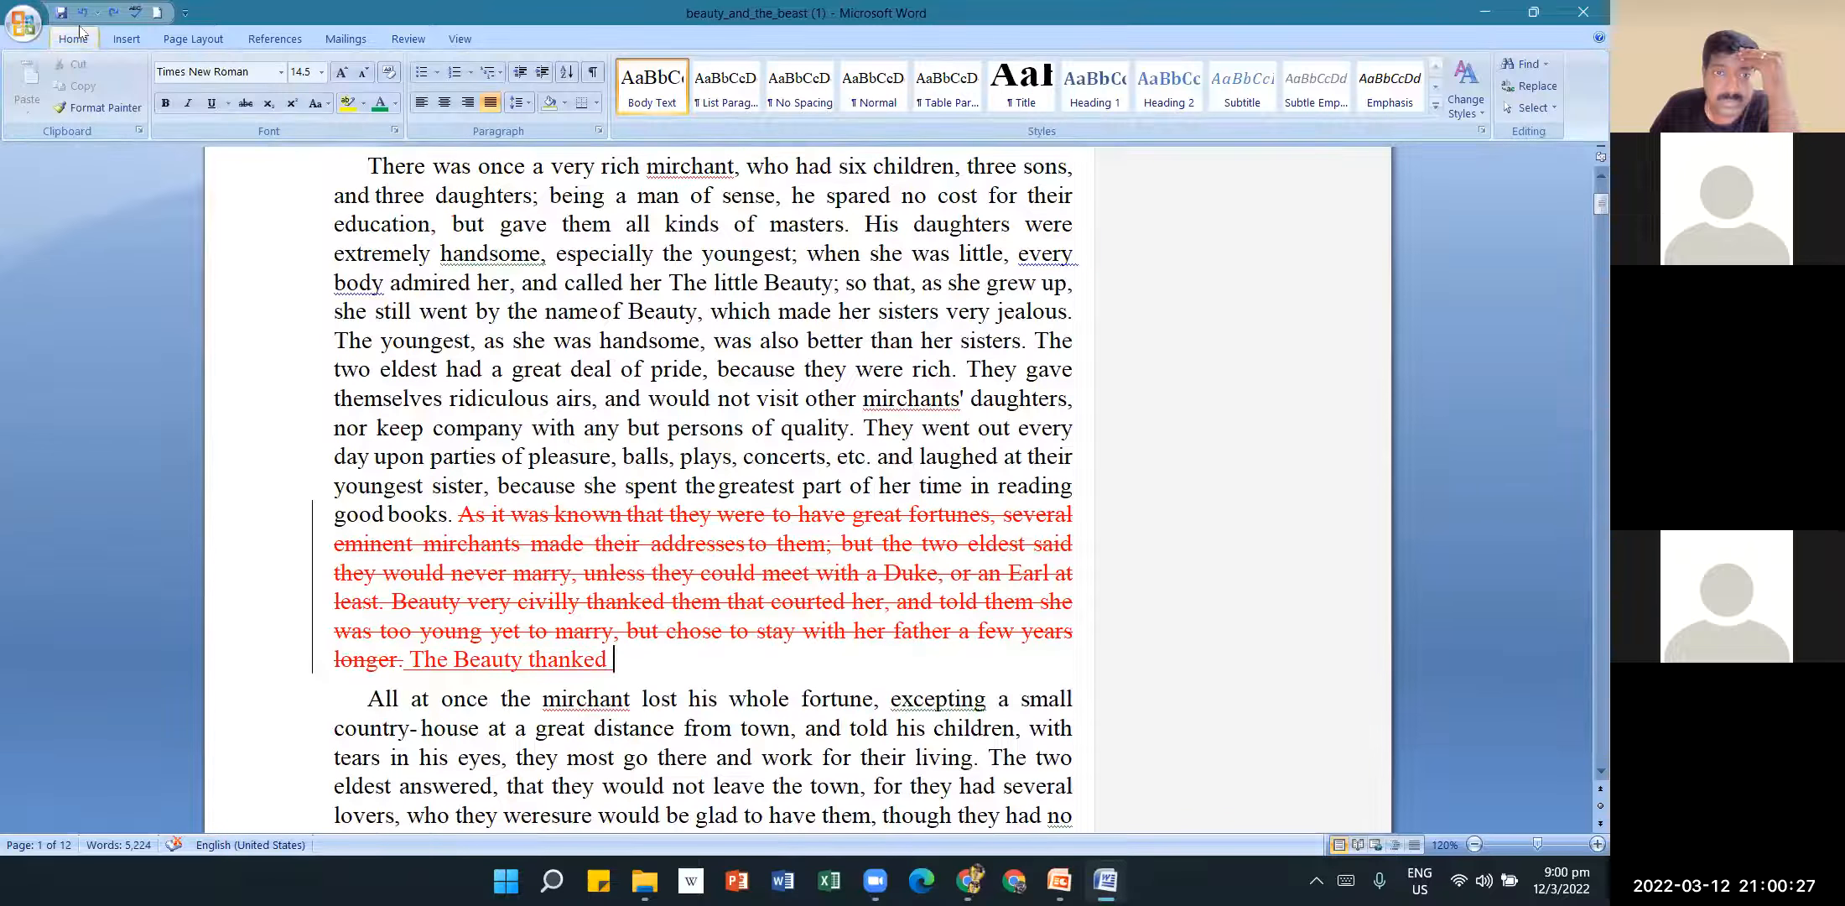
double_click(80, 32)
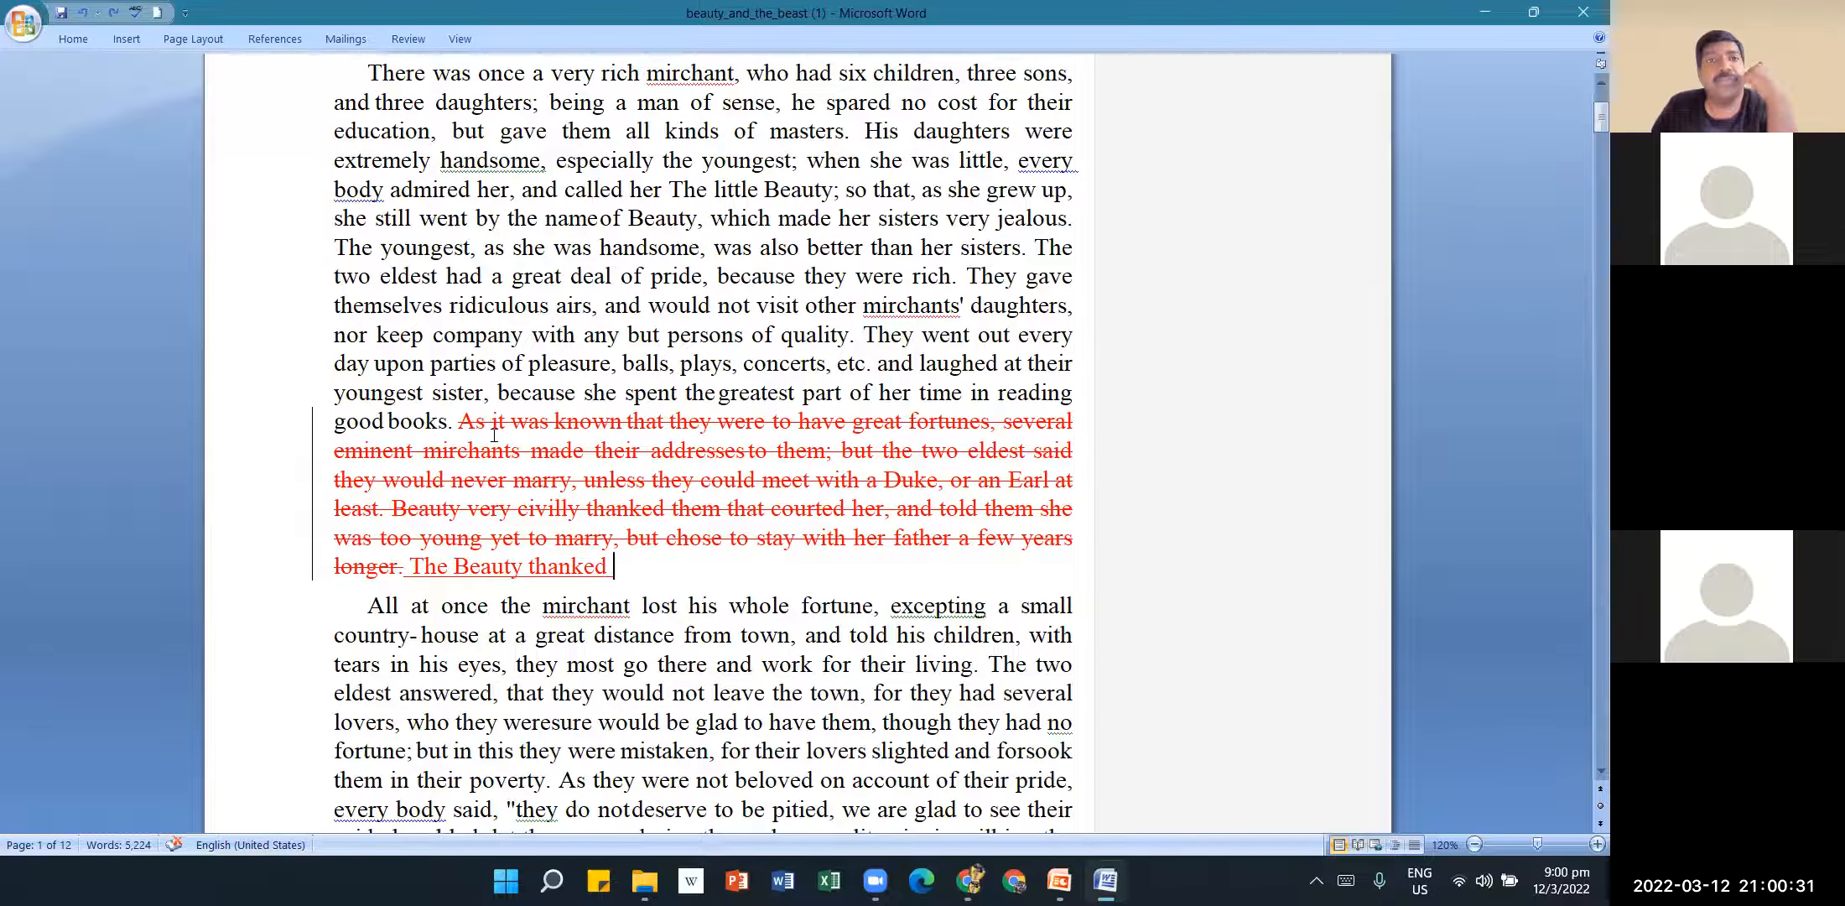
scroll(495, 436, "up", 1)
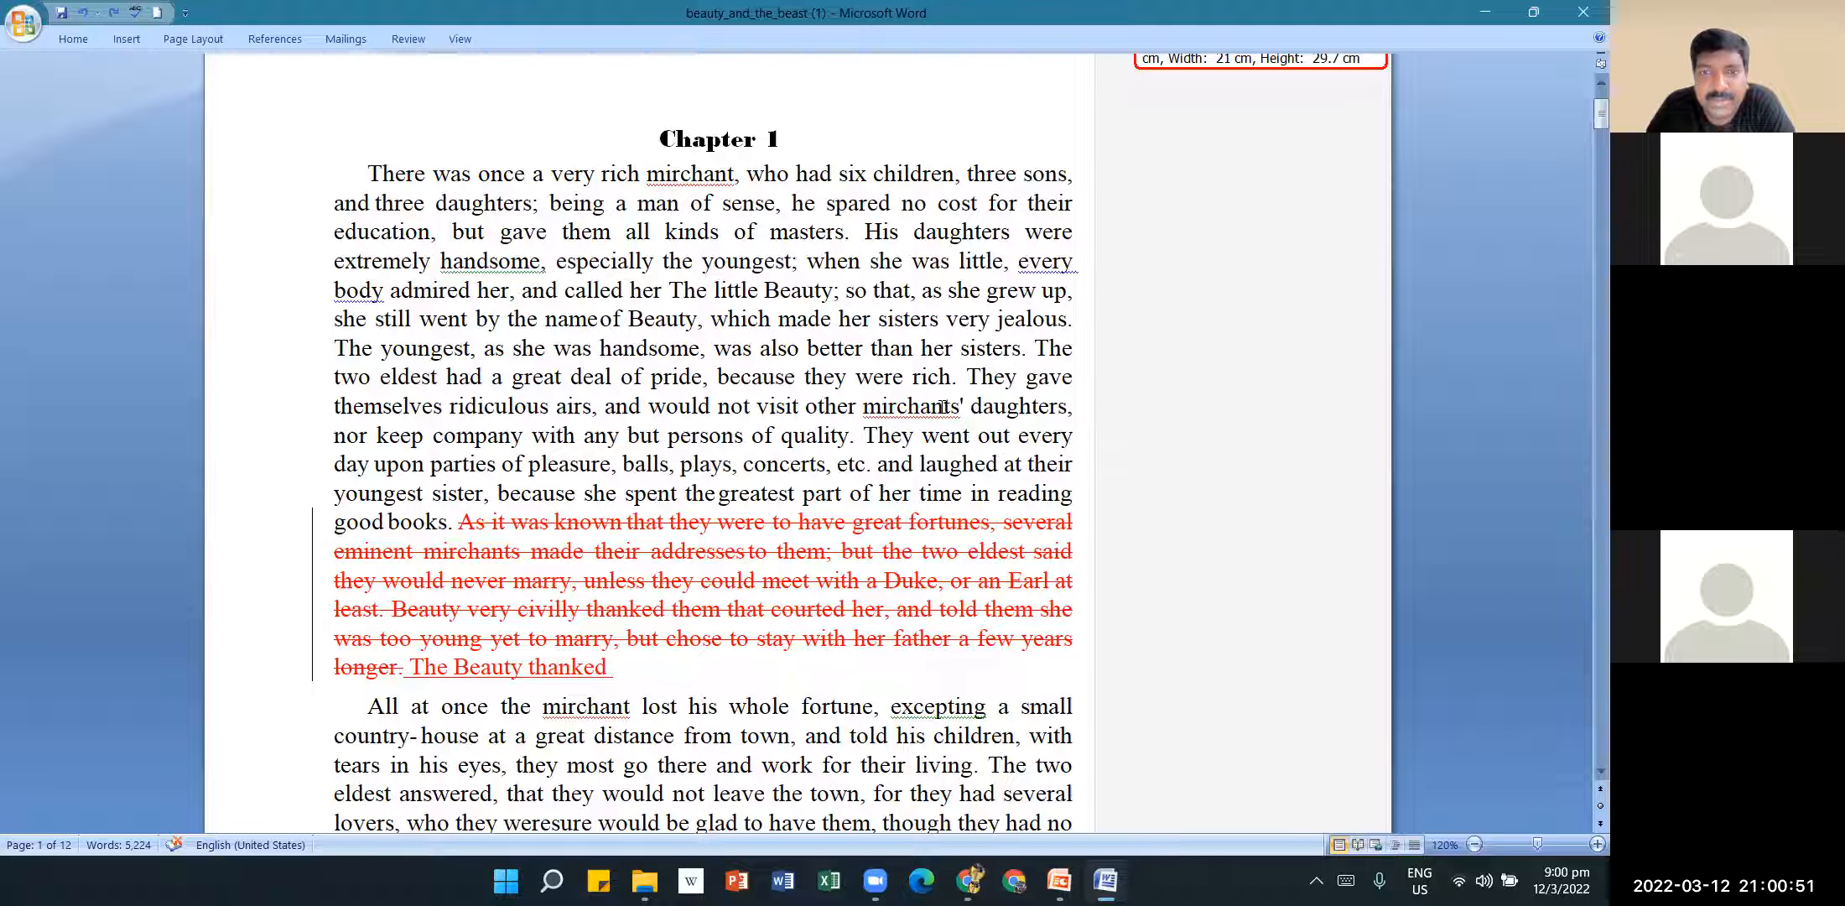
scroll(936, 407, "up", 1)
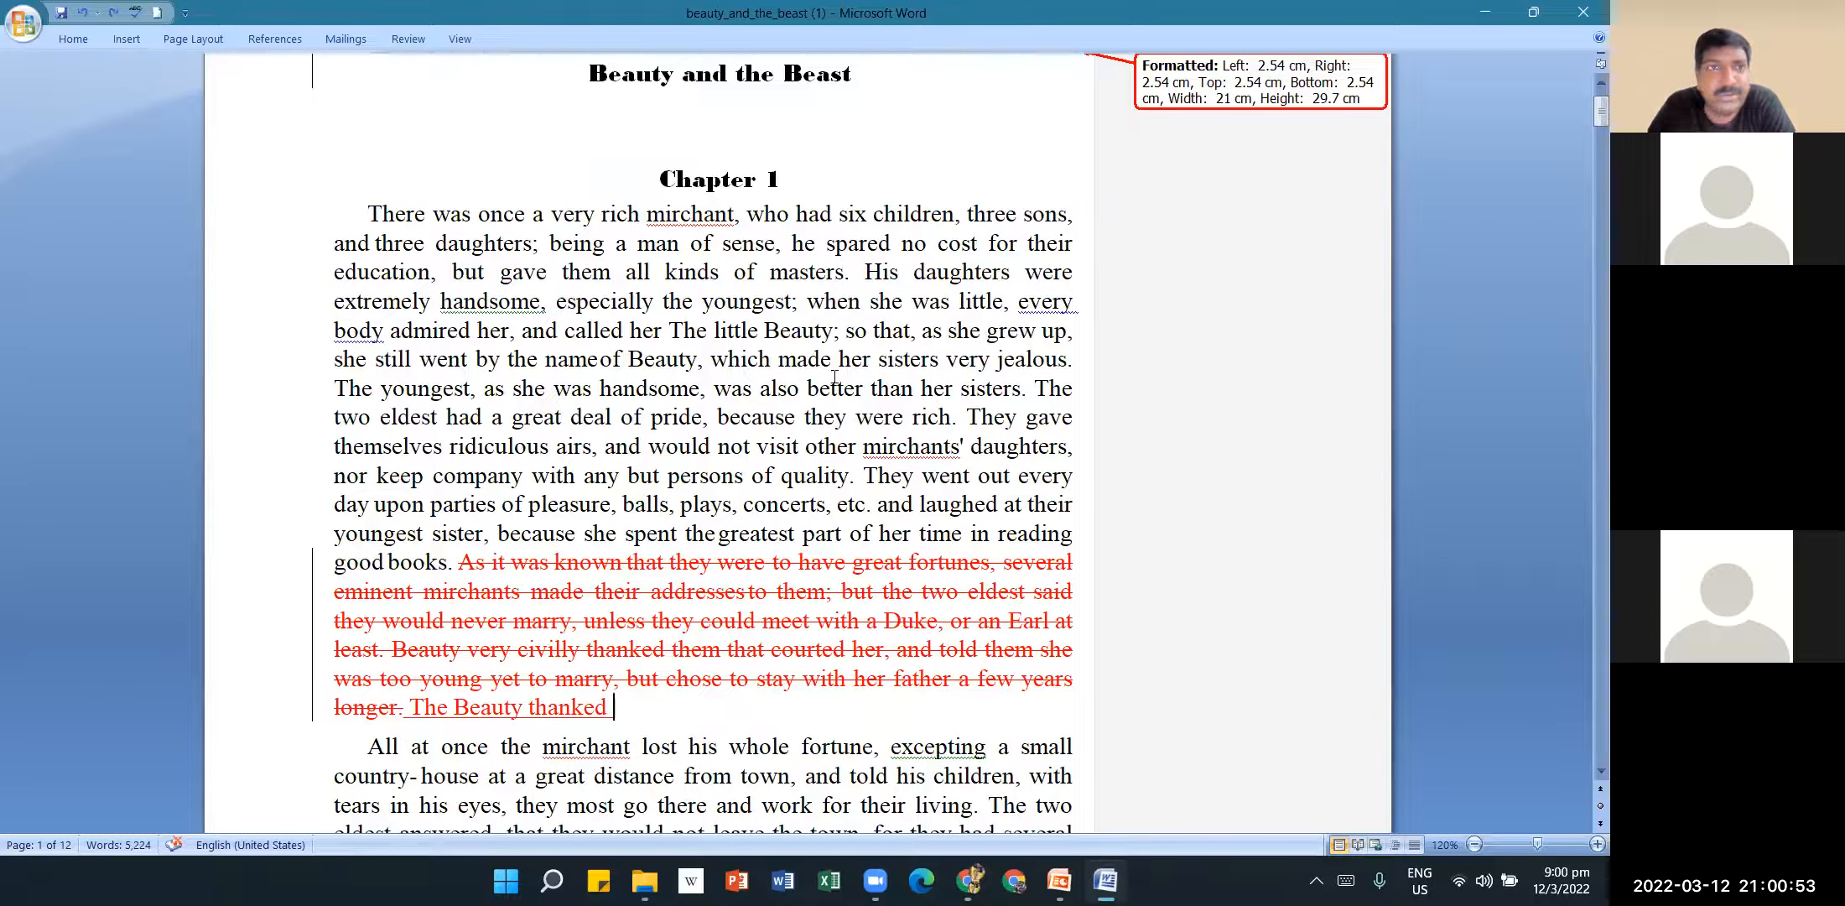
left_click(408, 39)
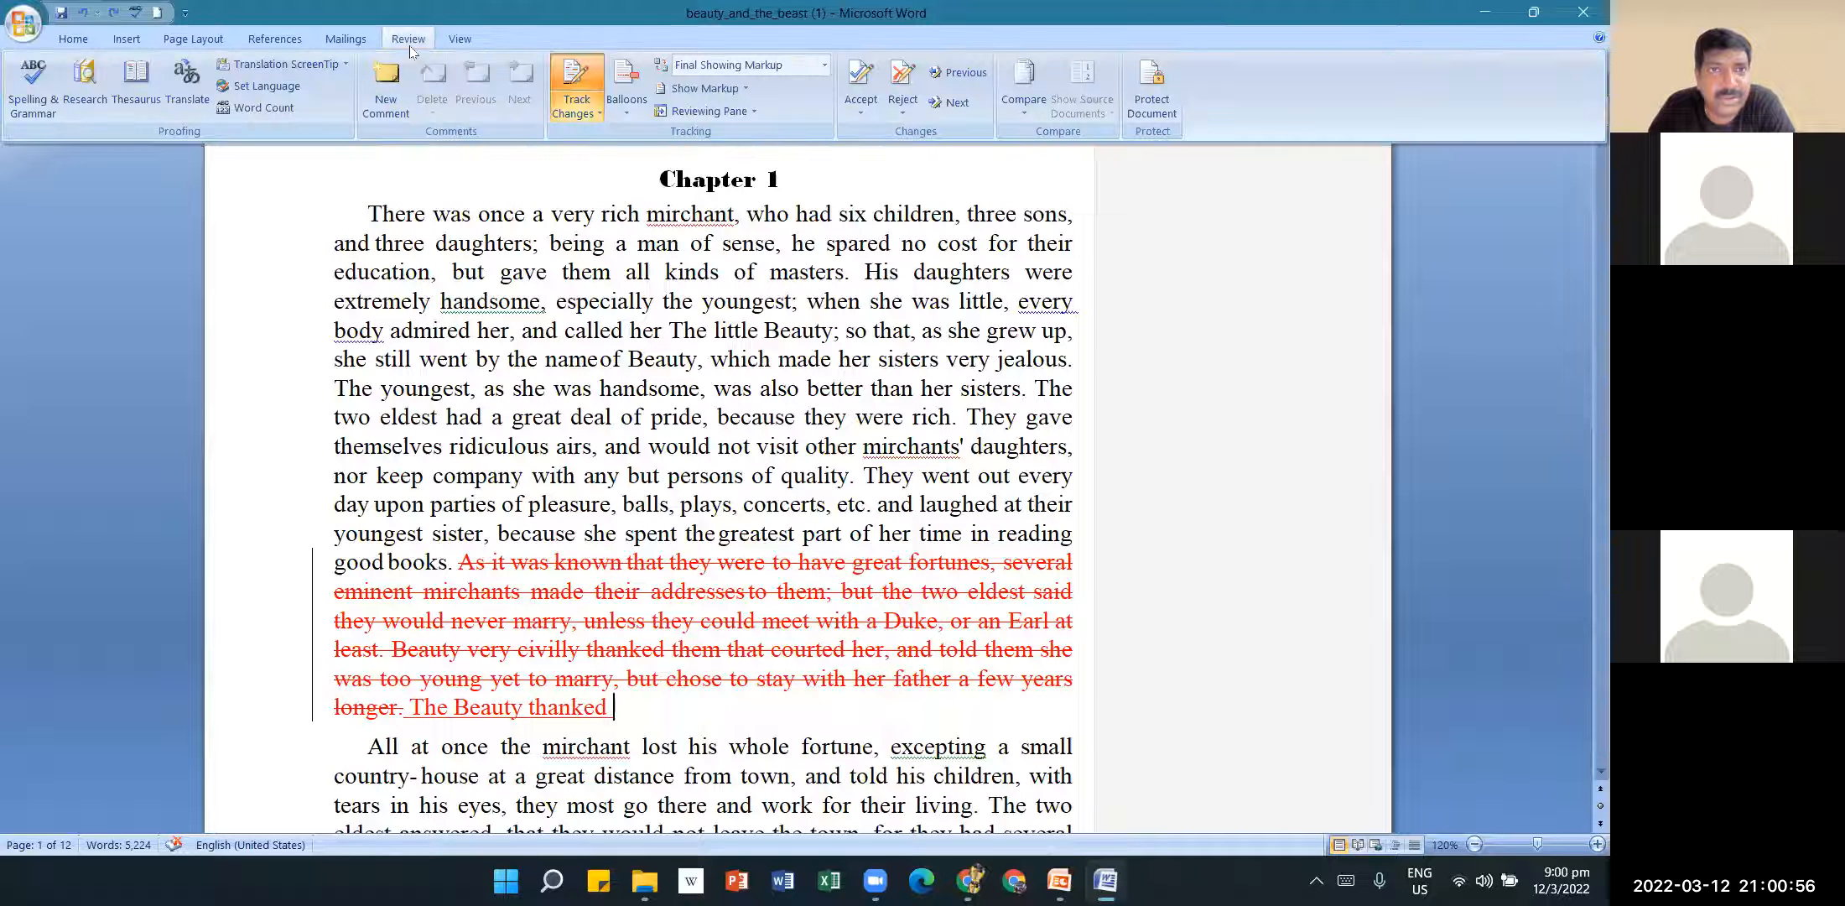
Toggle Track Changes twice from the Review tab's Track Changes dropdown.
left_click(590, 117)
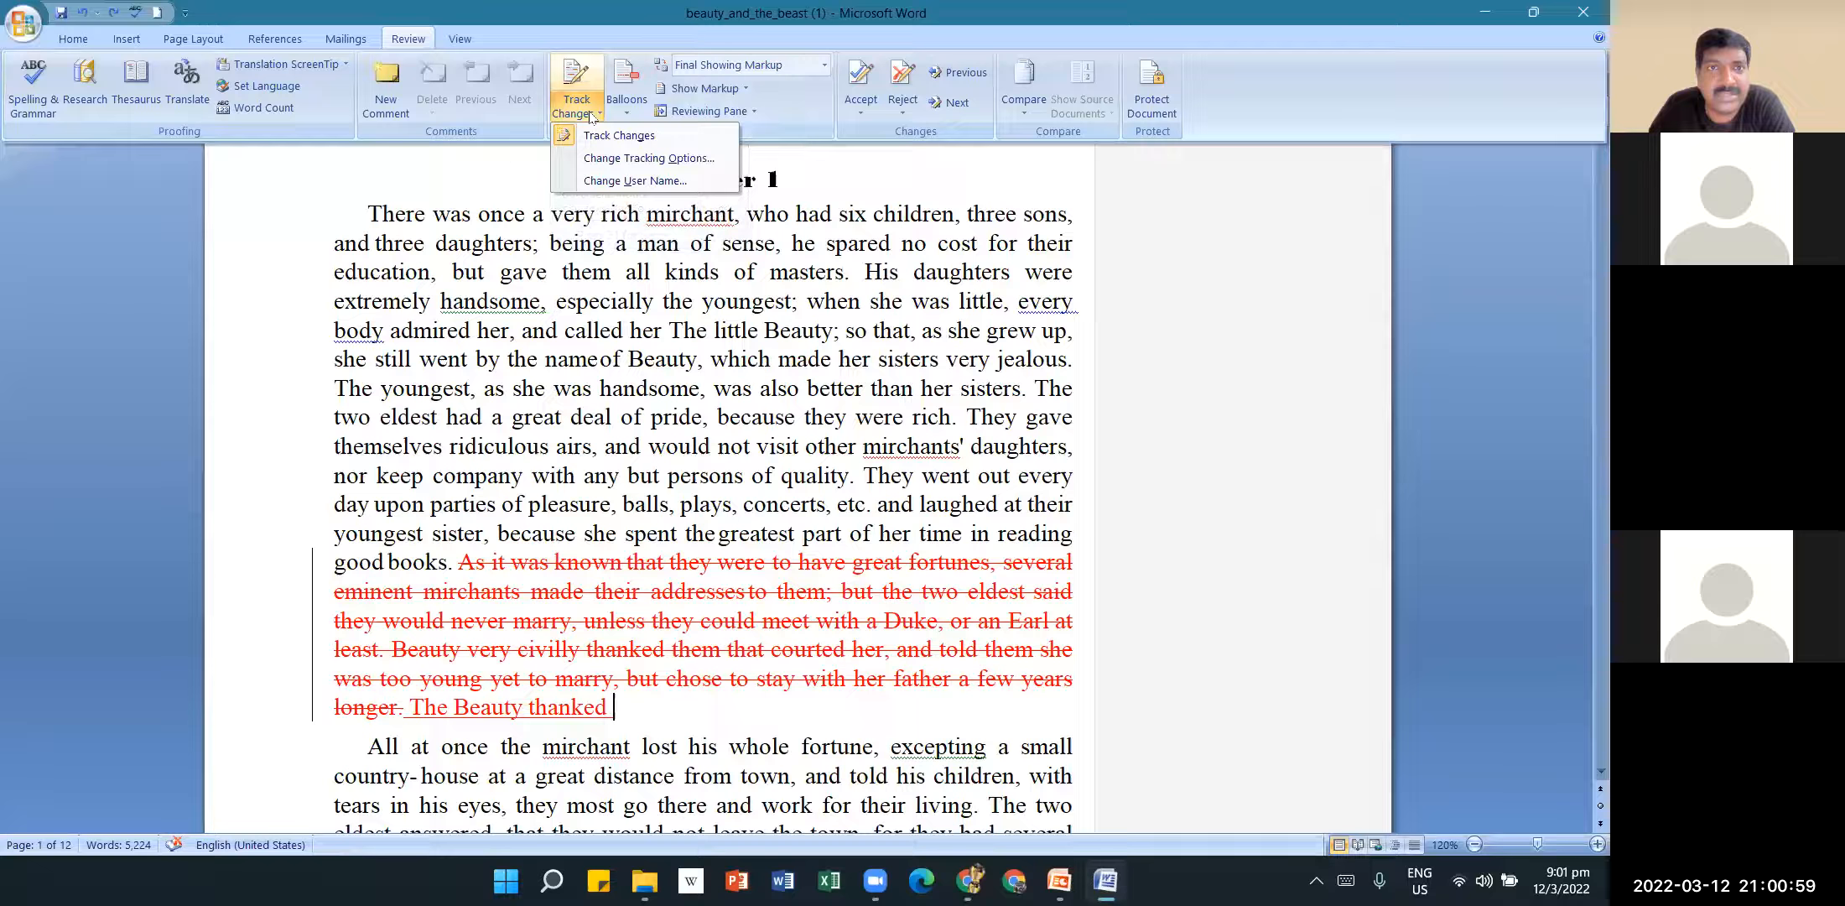
left_click(600, 134)
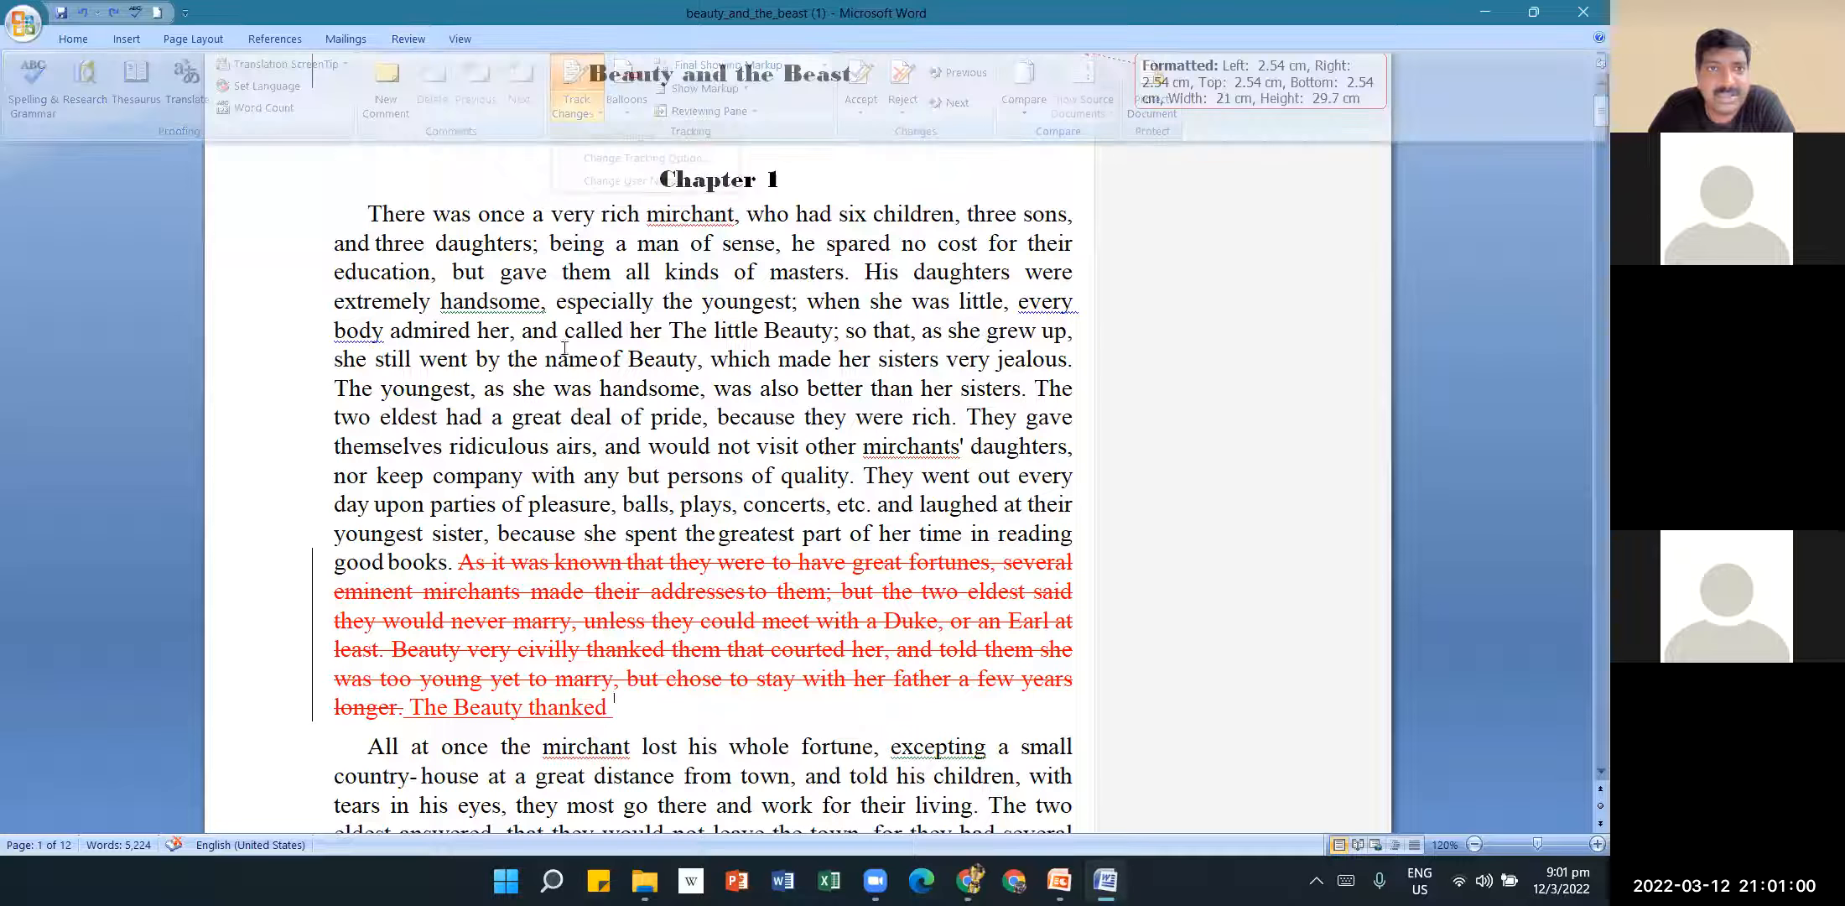
left_click(410, 46)
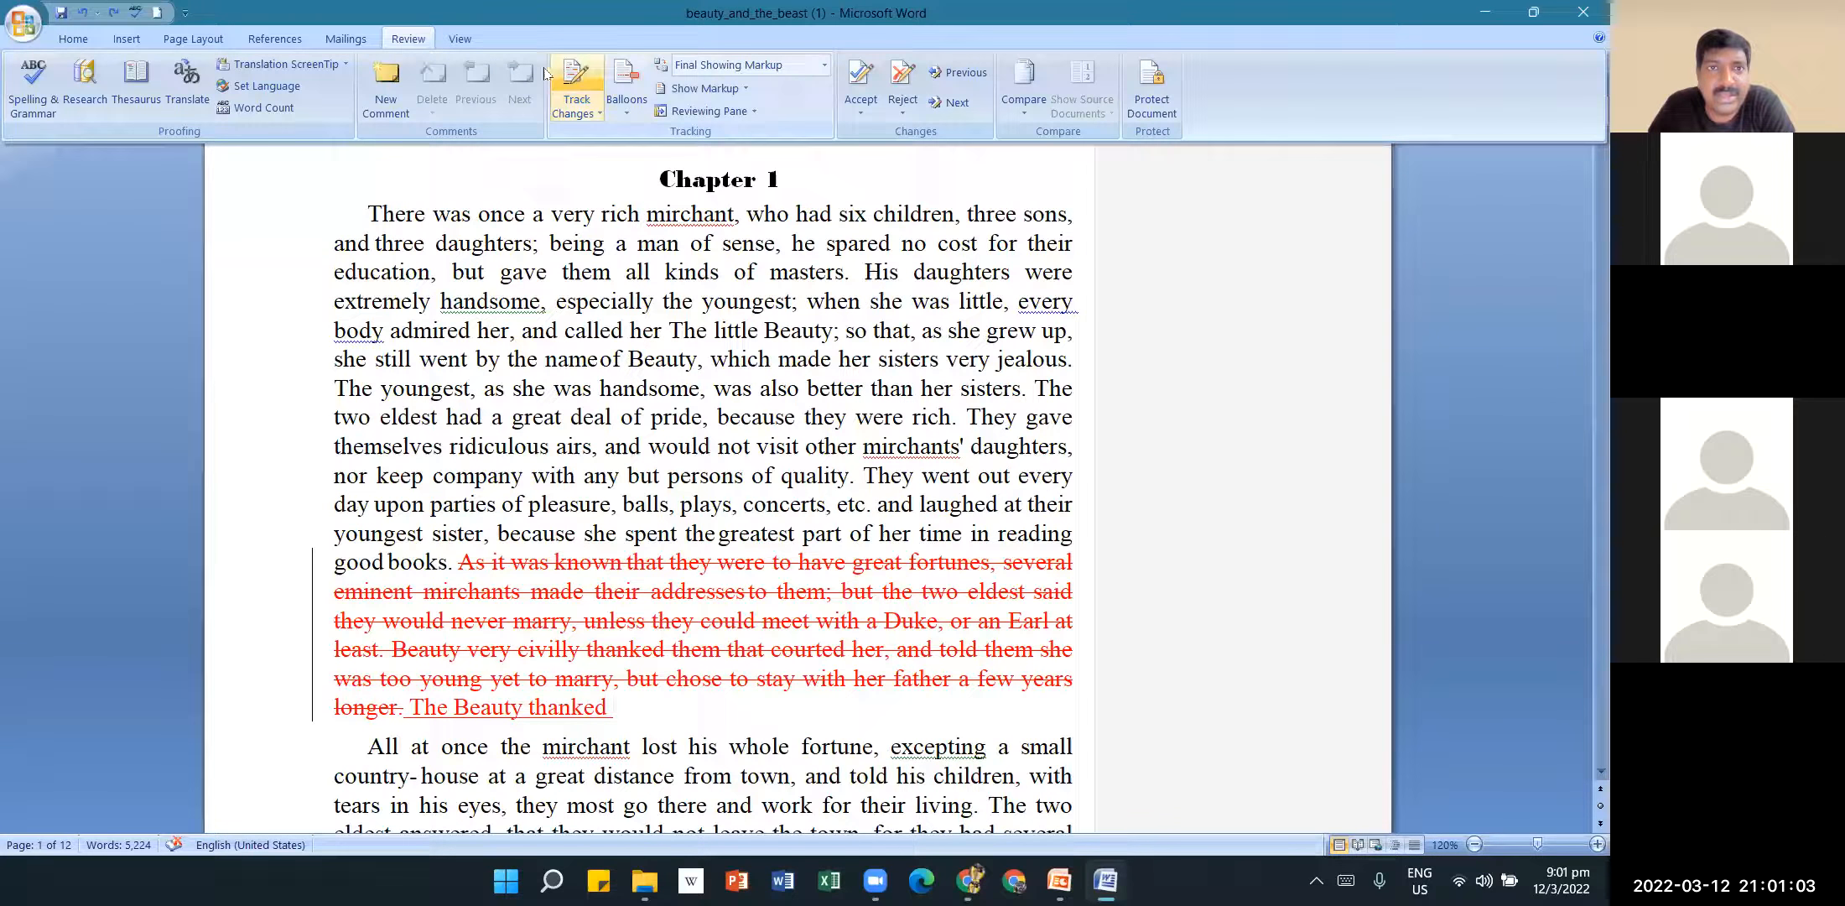
left_click(595, 114)
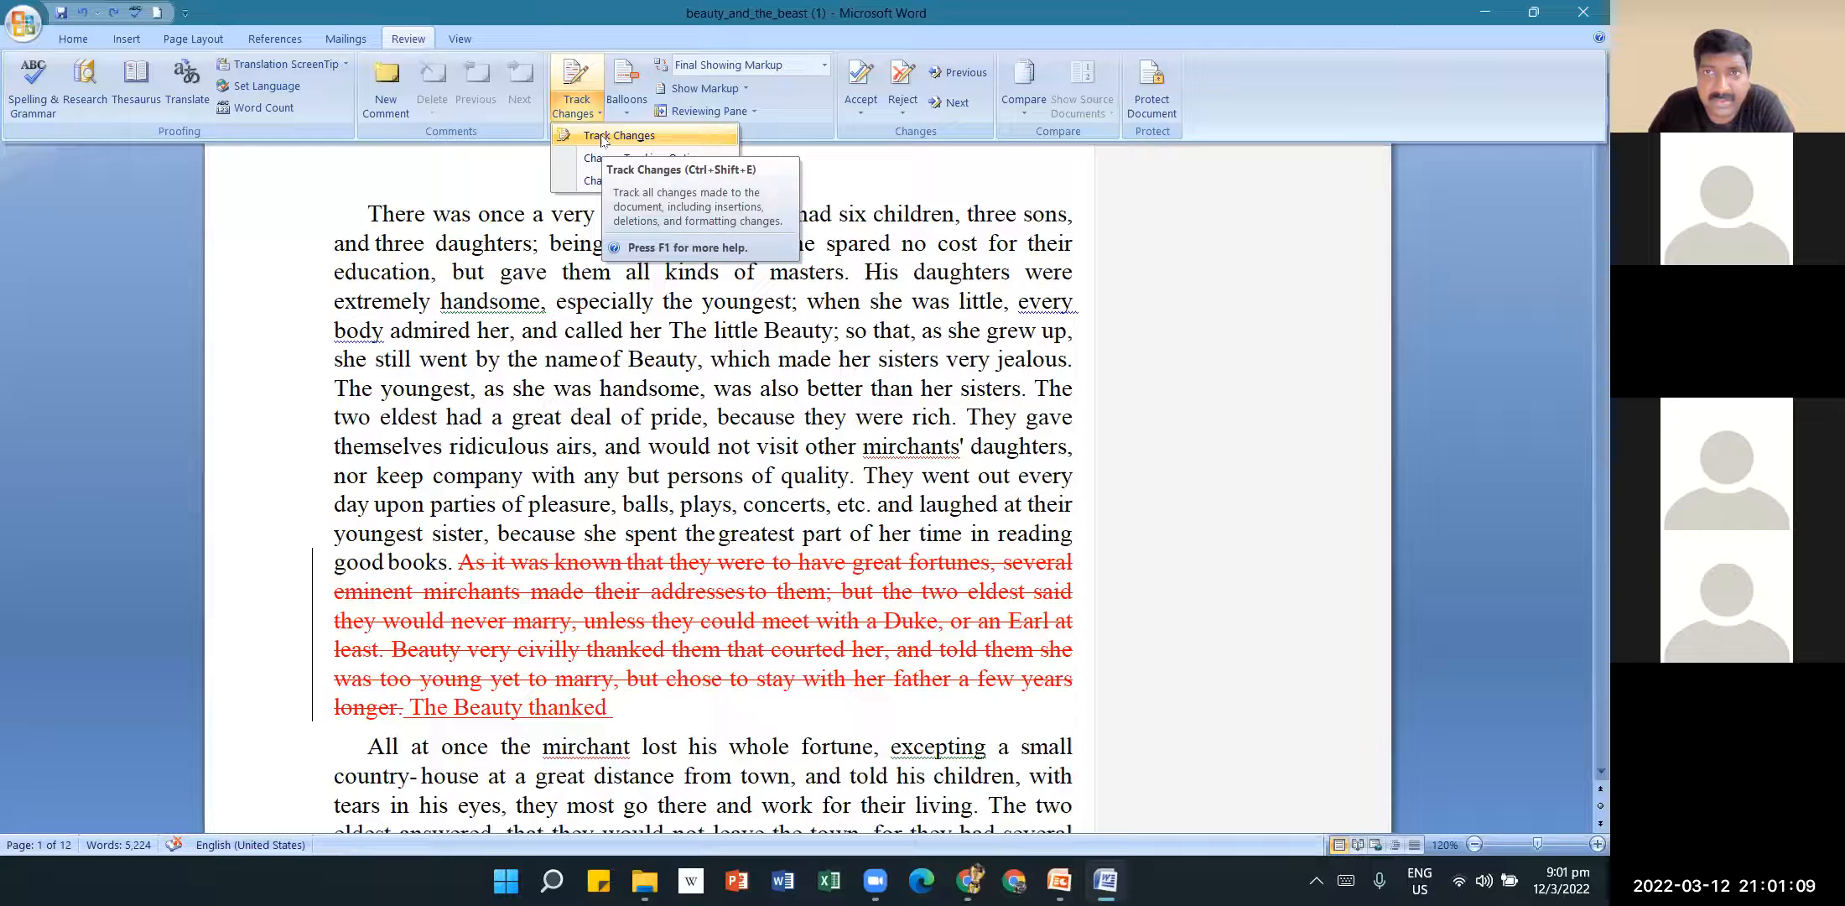
left_click(603, 139)
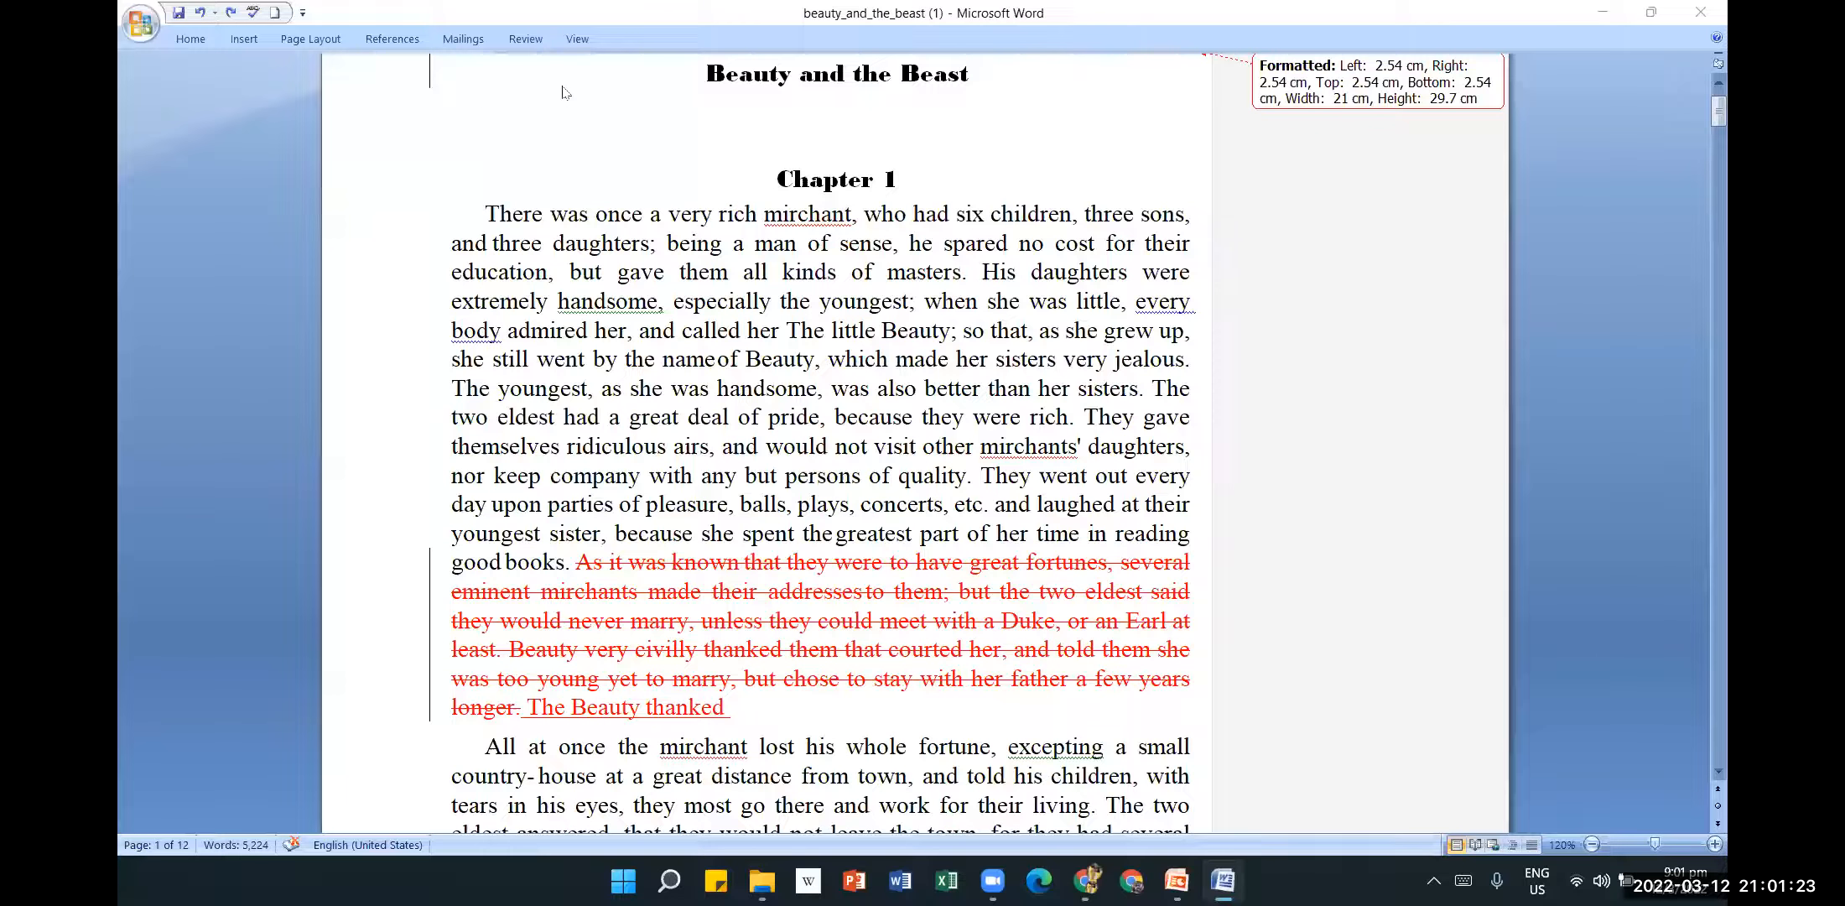
Close beauty_and_the_beast (1) without saving and bring the 2022 folder window forward.
left_click(1700, 12)
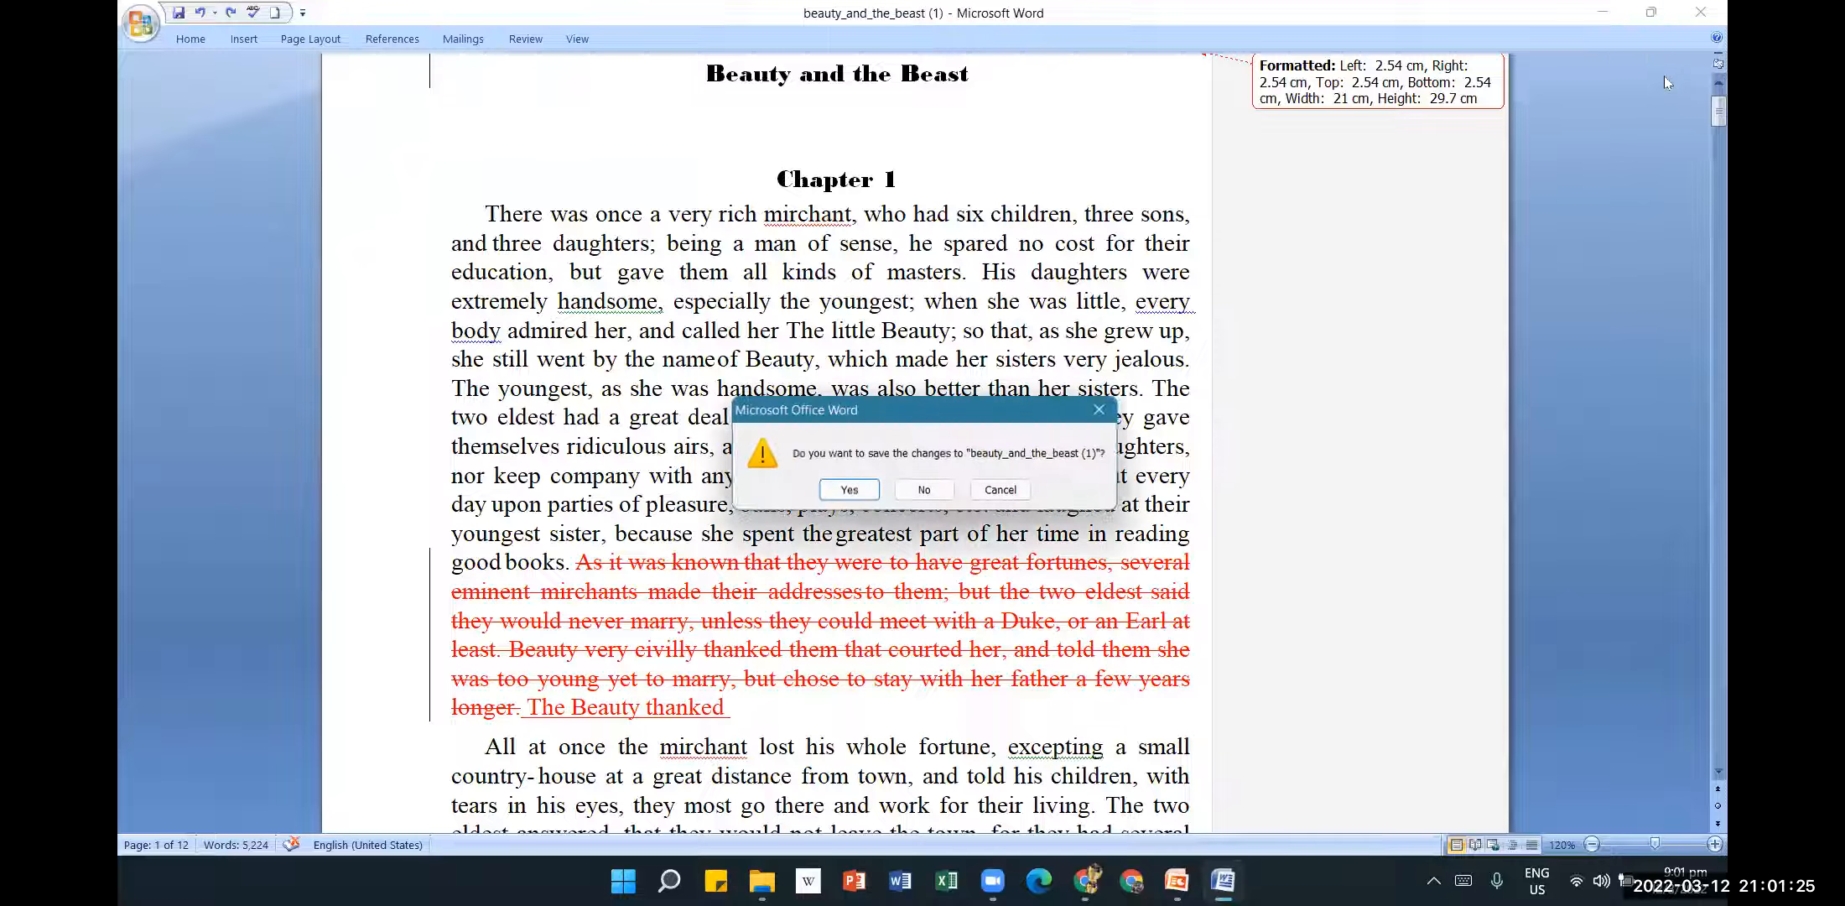
left_click(940, 497)
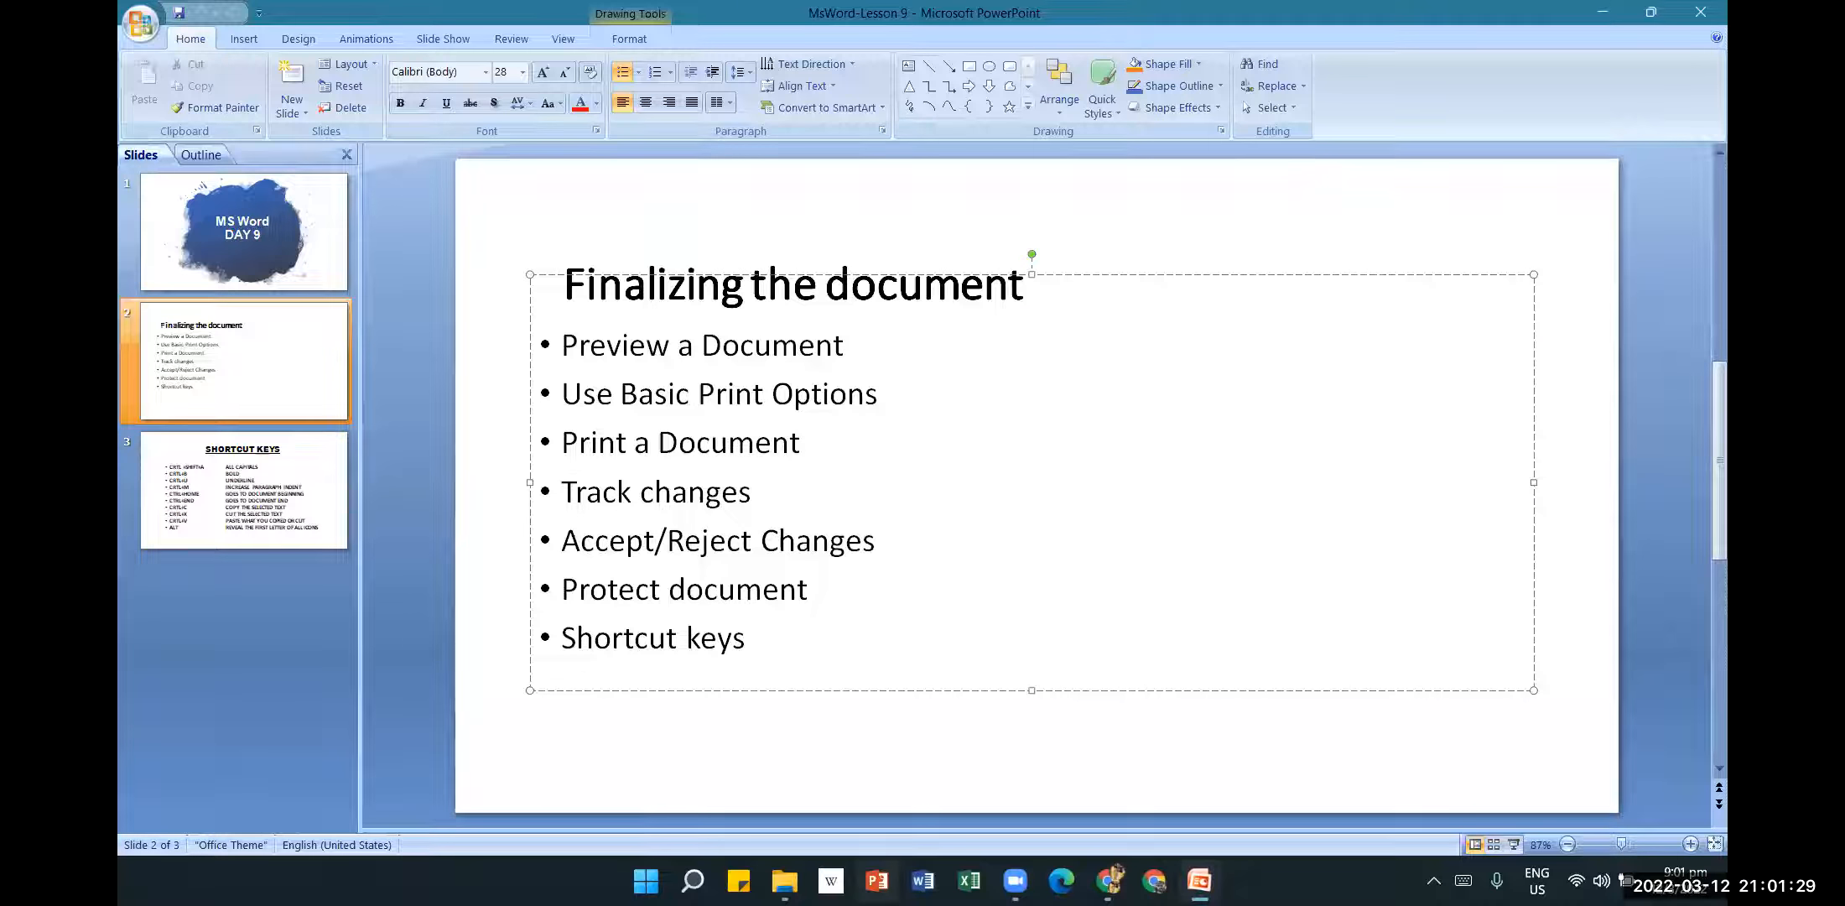
mouse_move(784, 880)
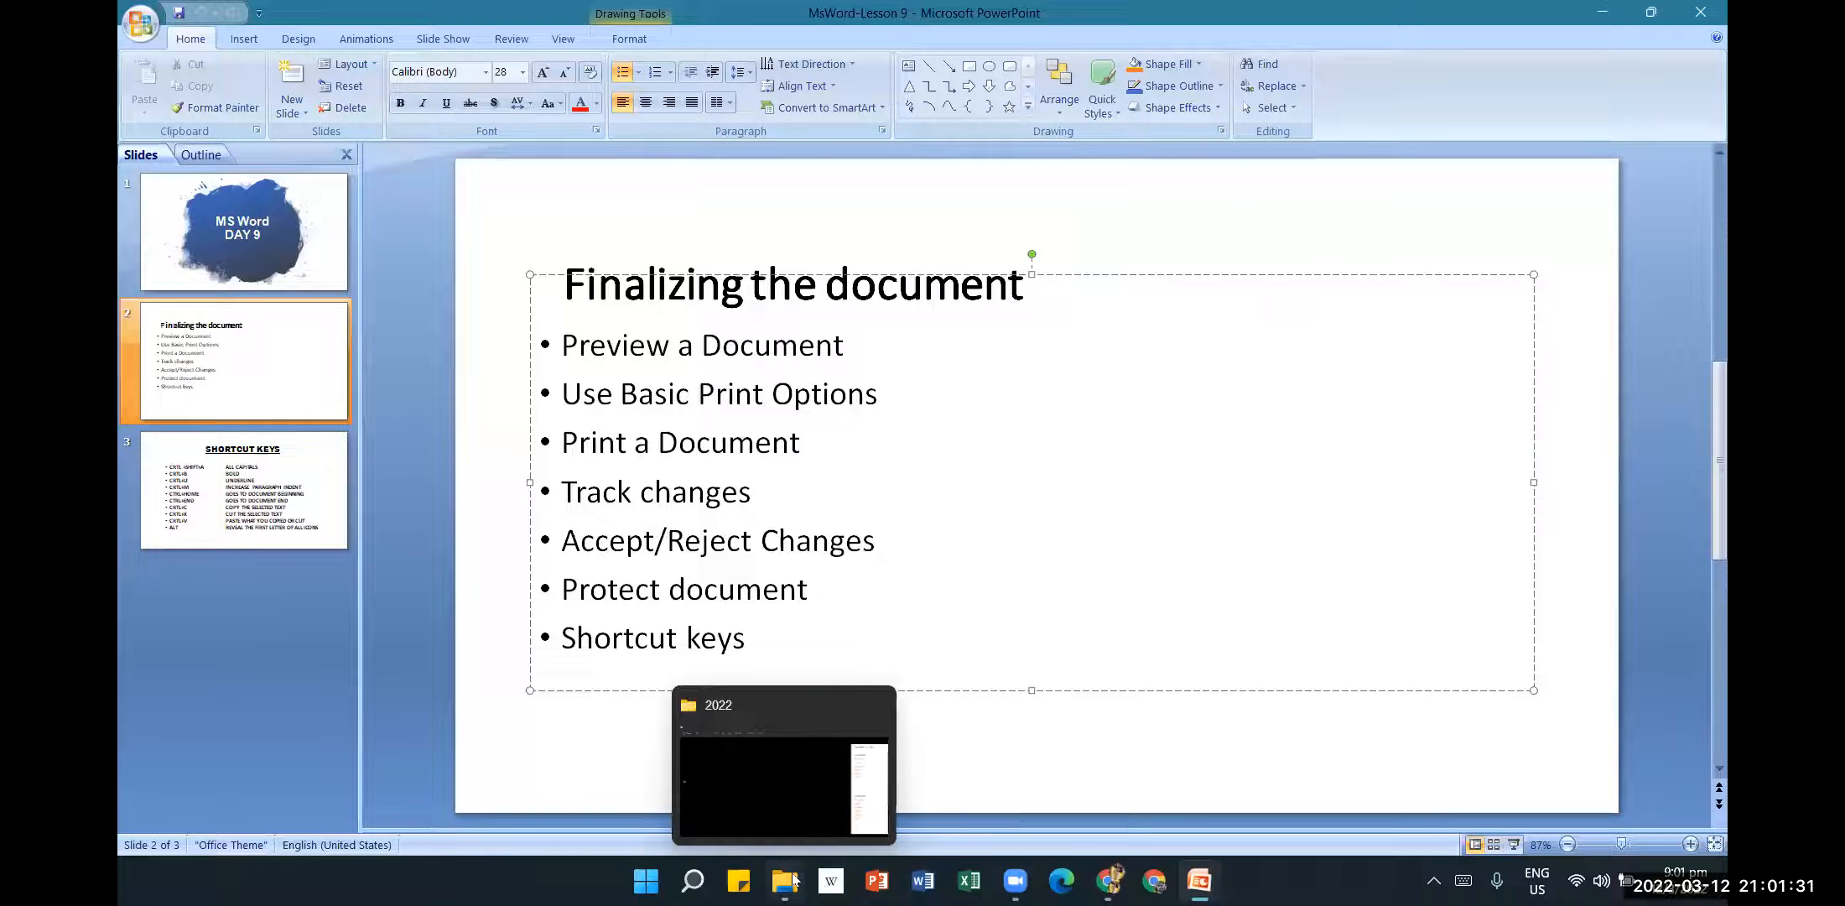
left_click(817, 715)
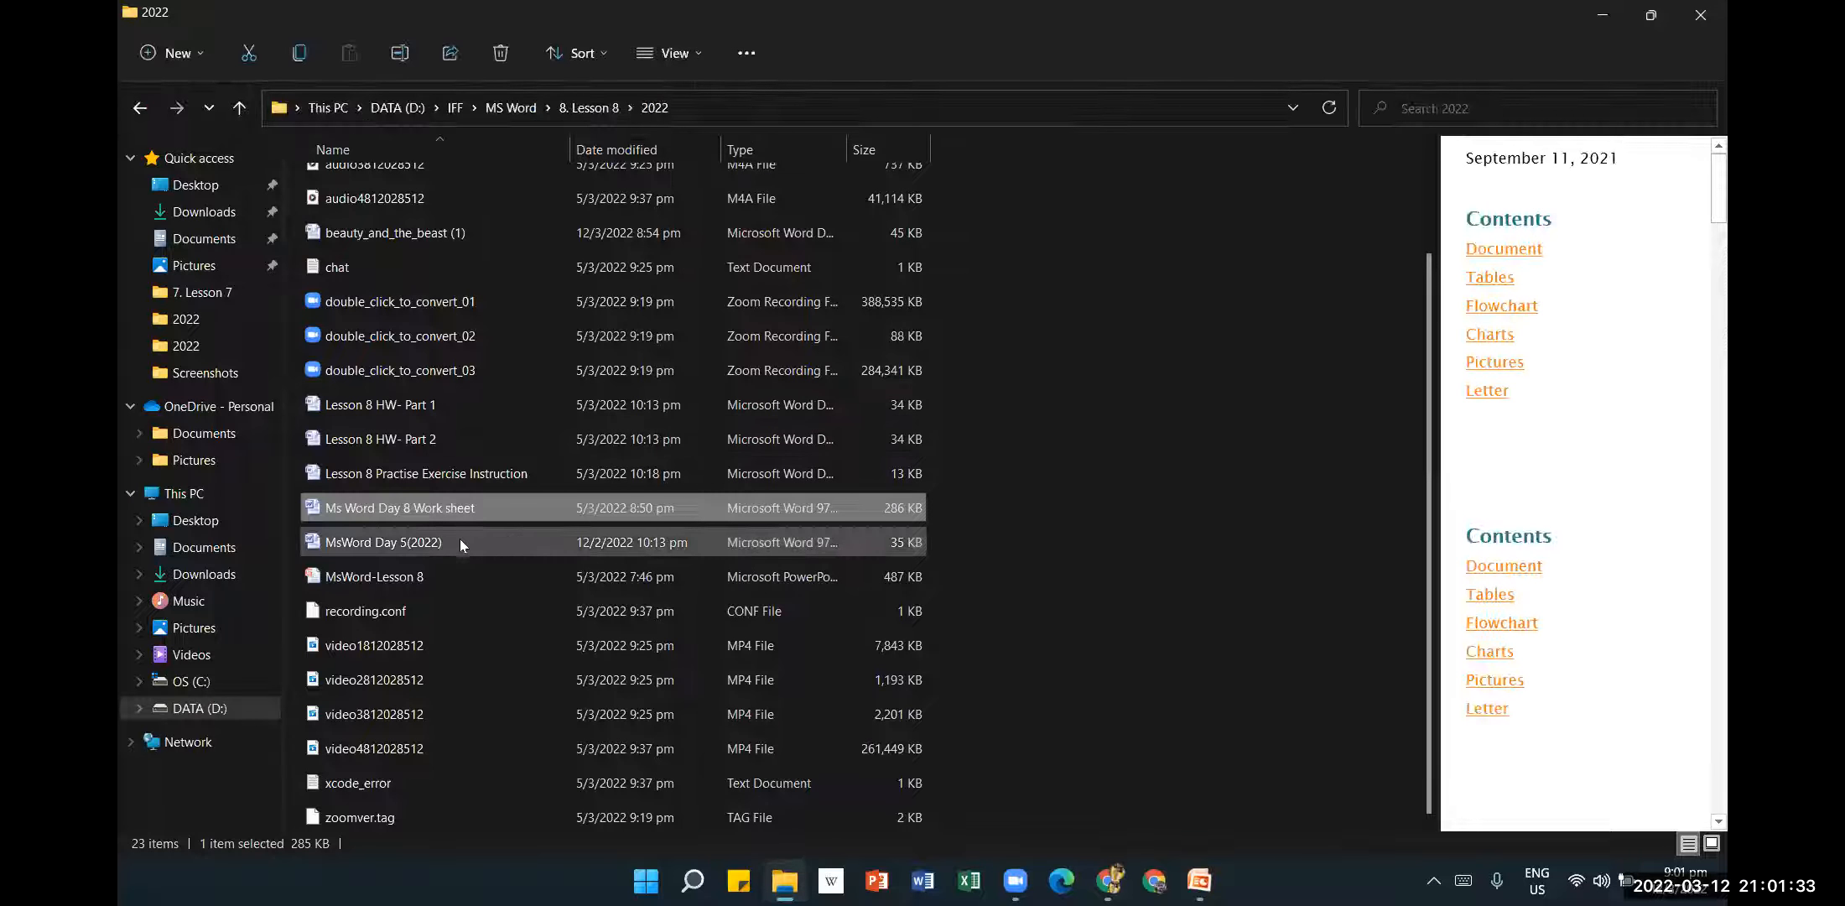
Reopen beauty_and_the_beast (1), enable editing, dismiss the activation notice, then close it.
left_click(440, 238)
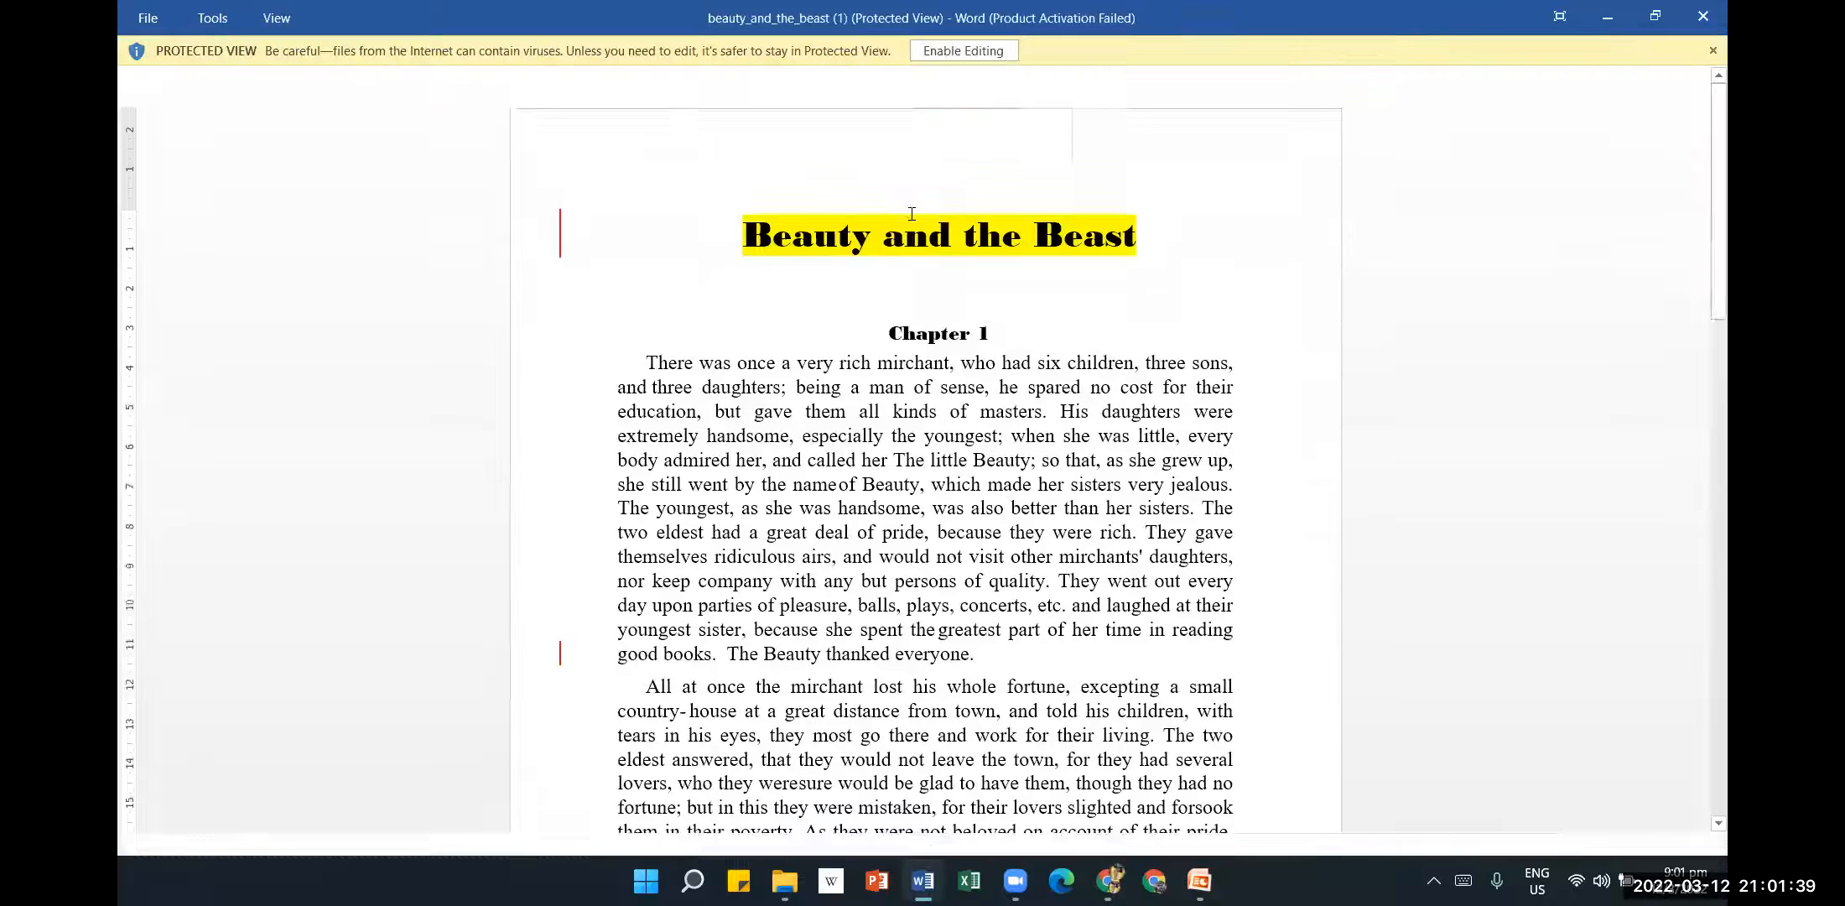
left_click(986, 55)
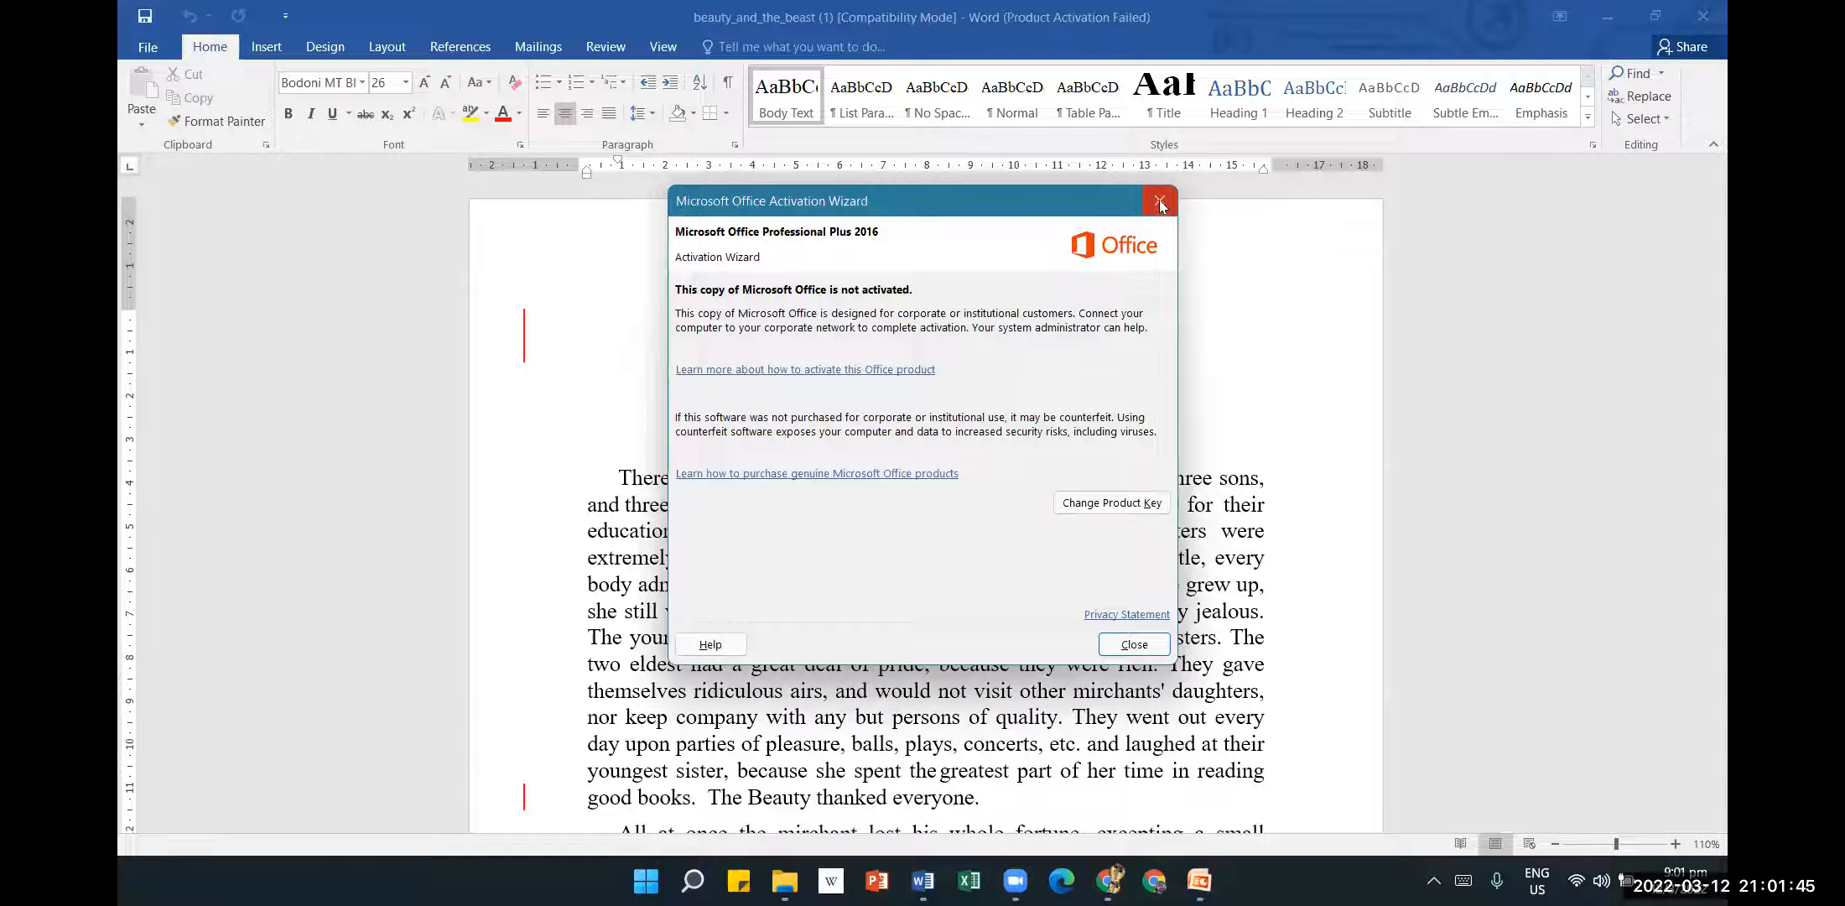
left_click(1159, 202)
left_click(1703, 16)
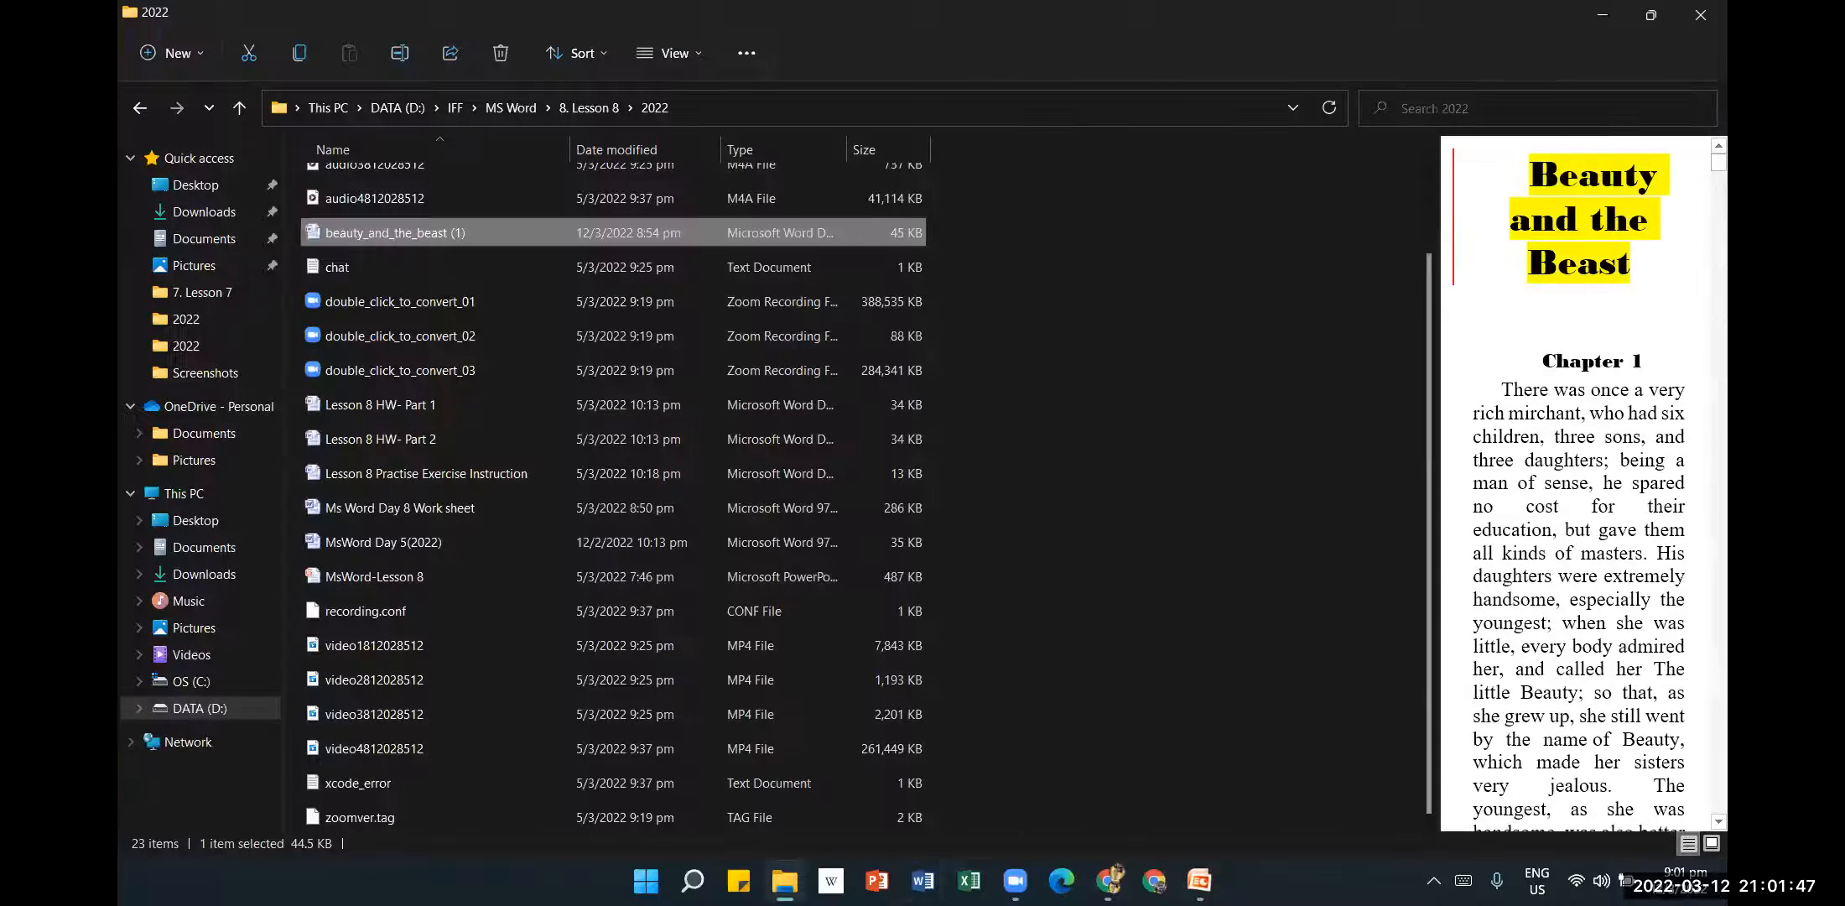
Launch Word 2007 from a Start search for '2007' and open beauty_and_the_beast (1) from Recent Documents.
left_click(692, 879)
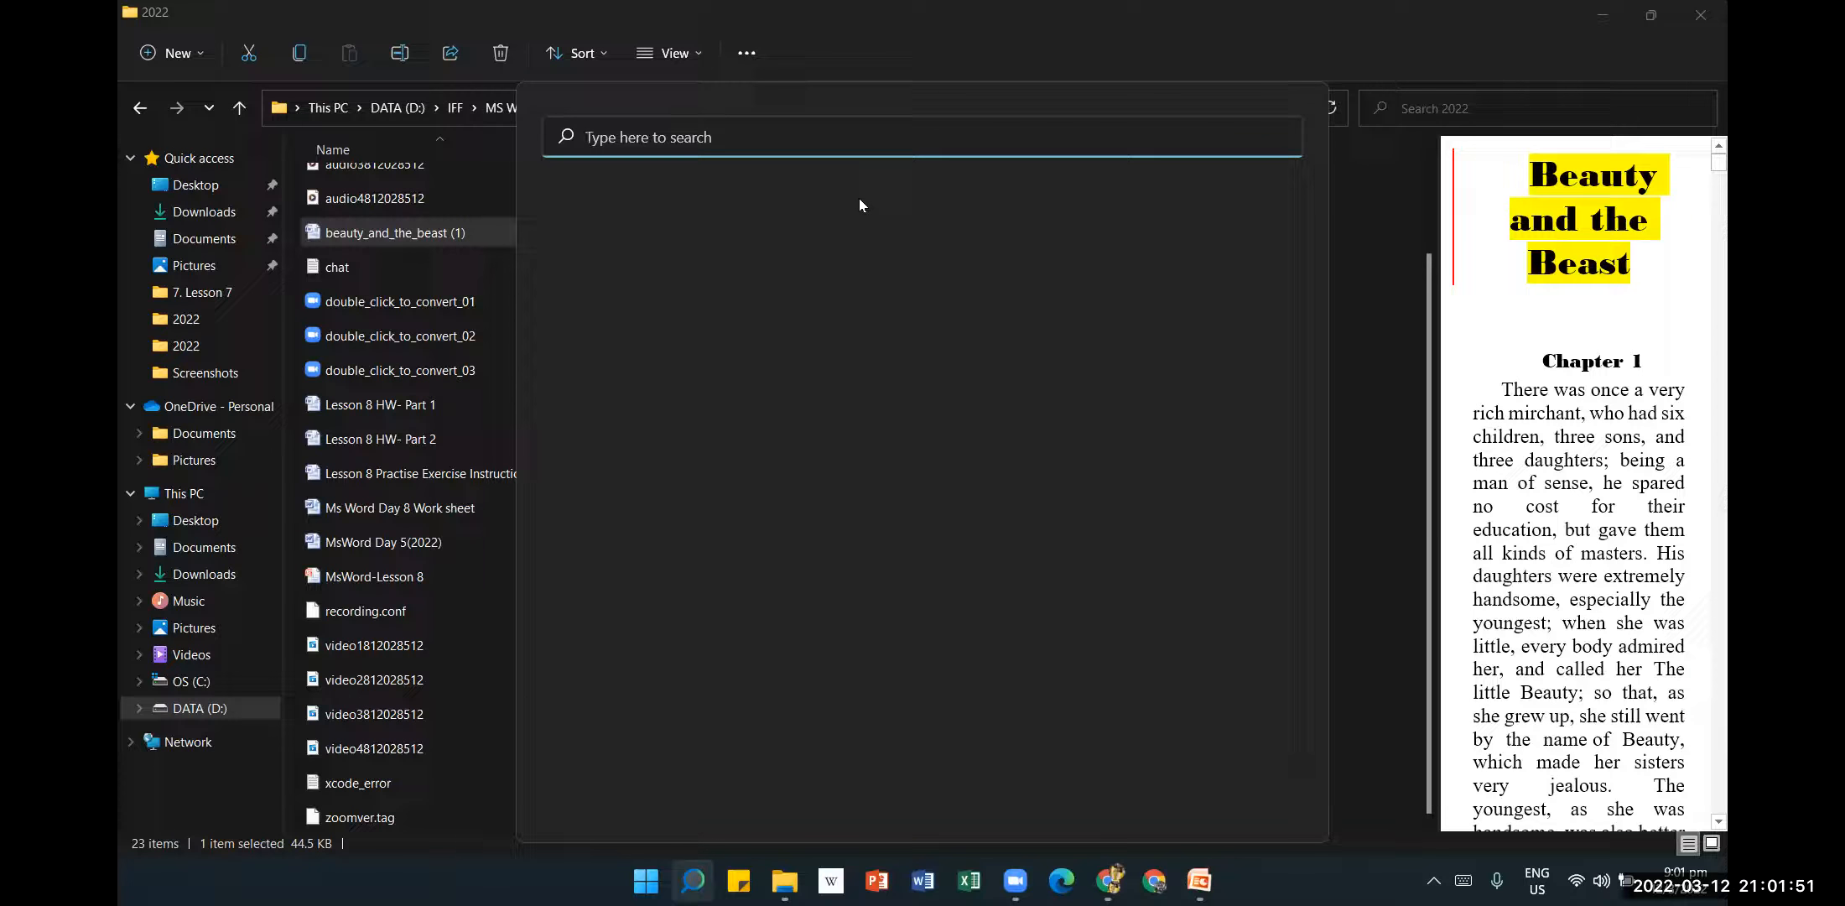
type("2007")
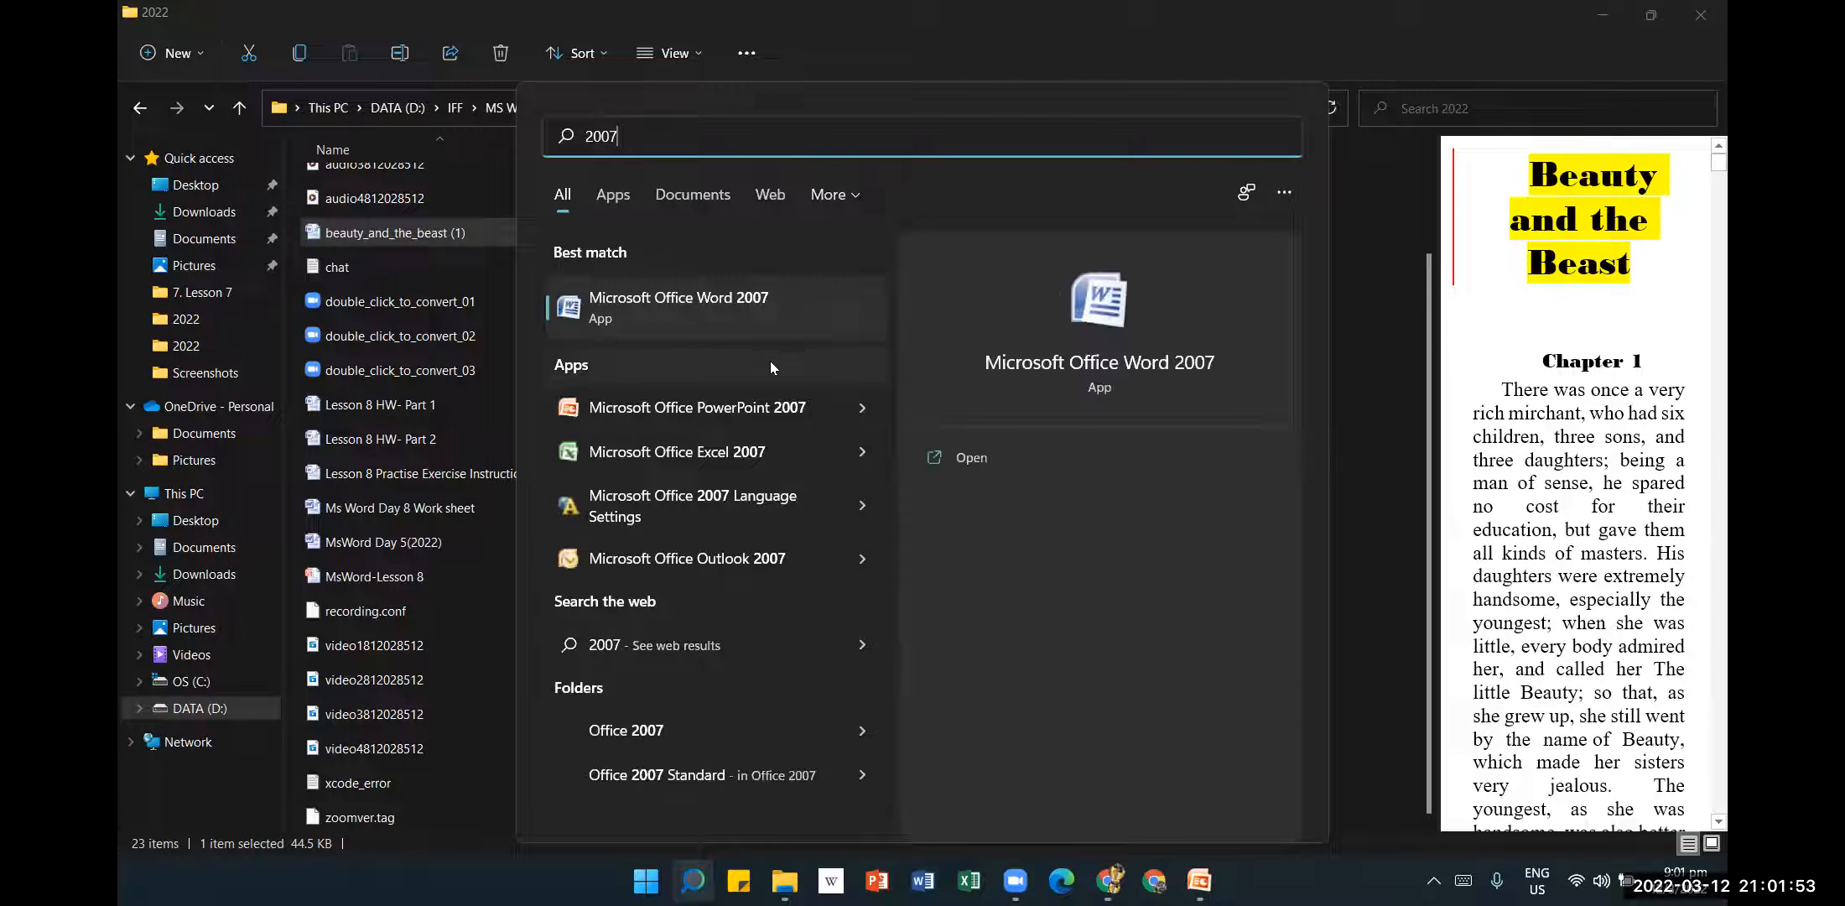
left_click(771, 308)
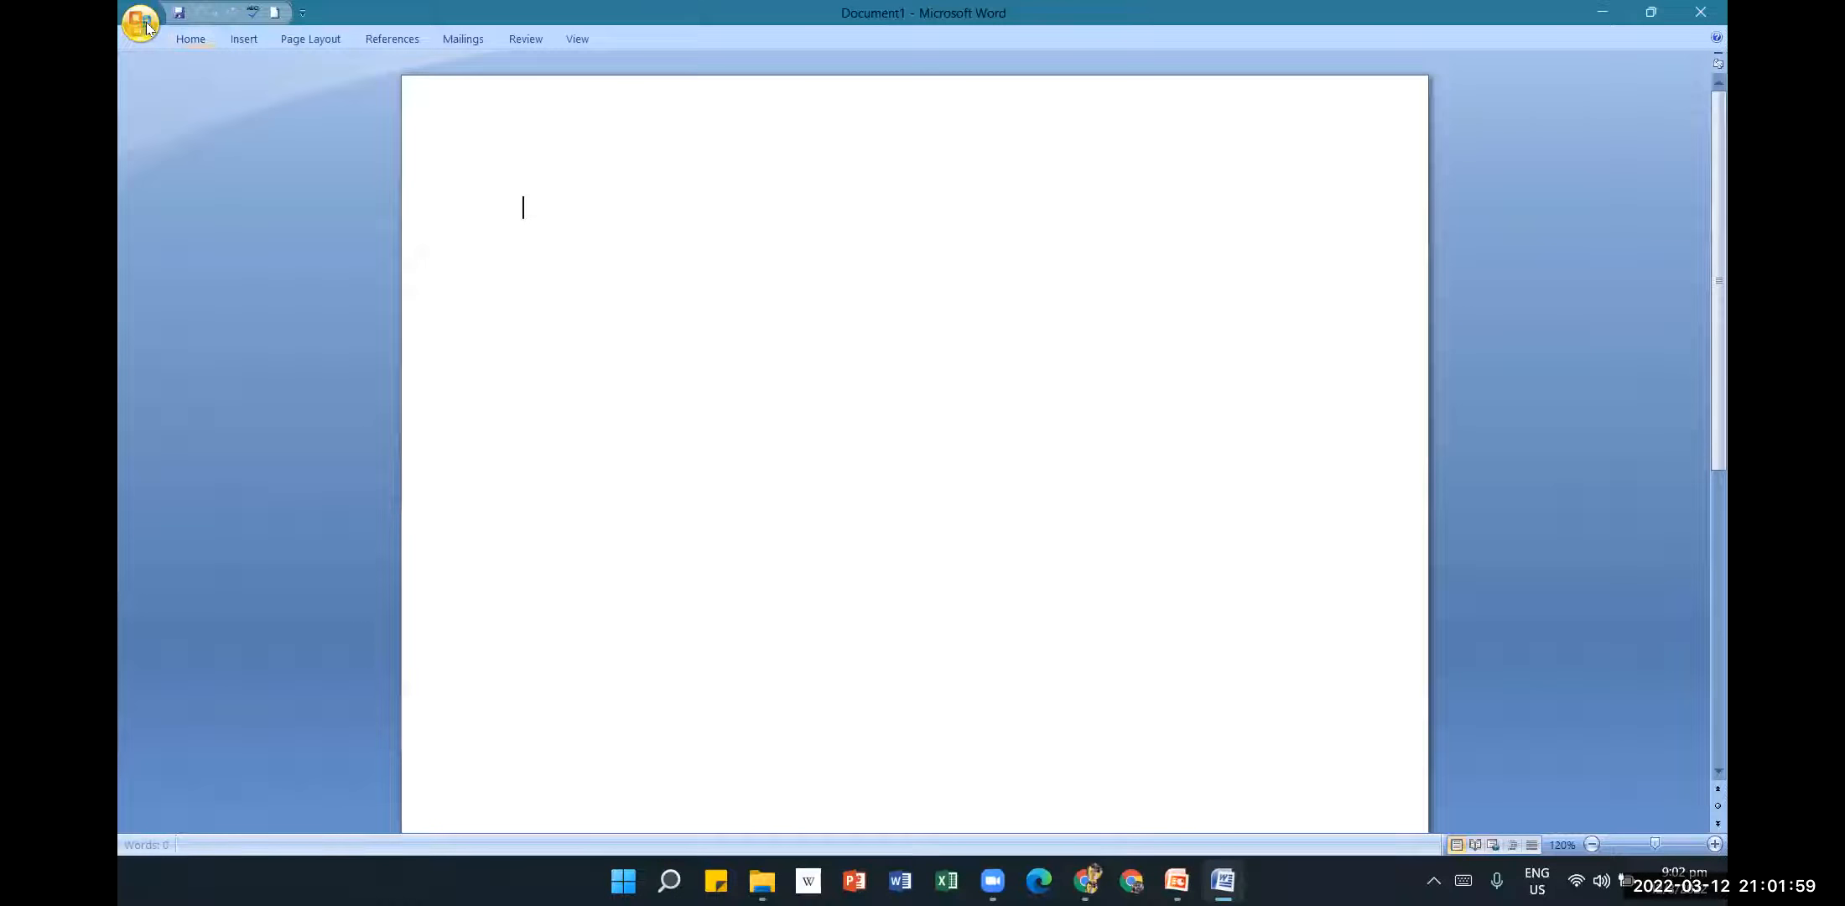
left_click(151, 25)
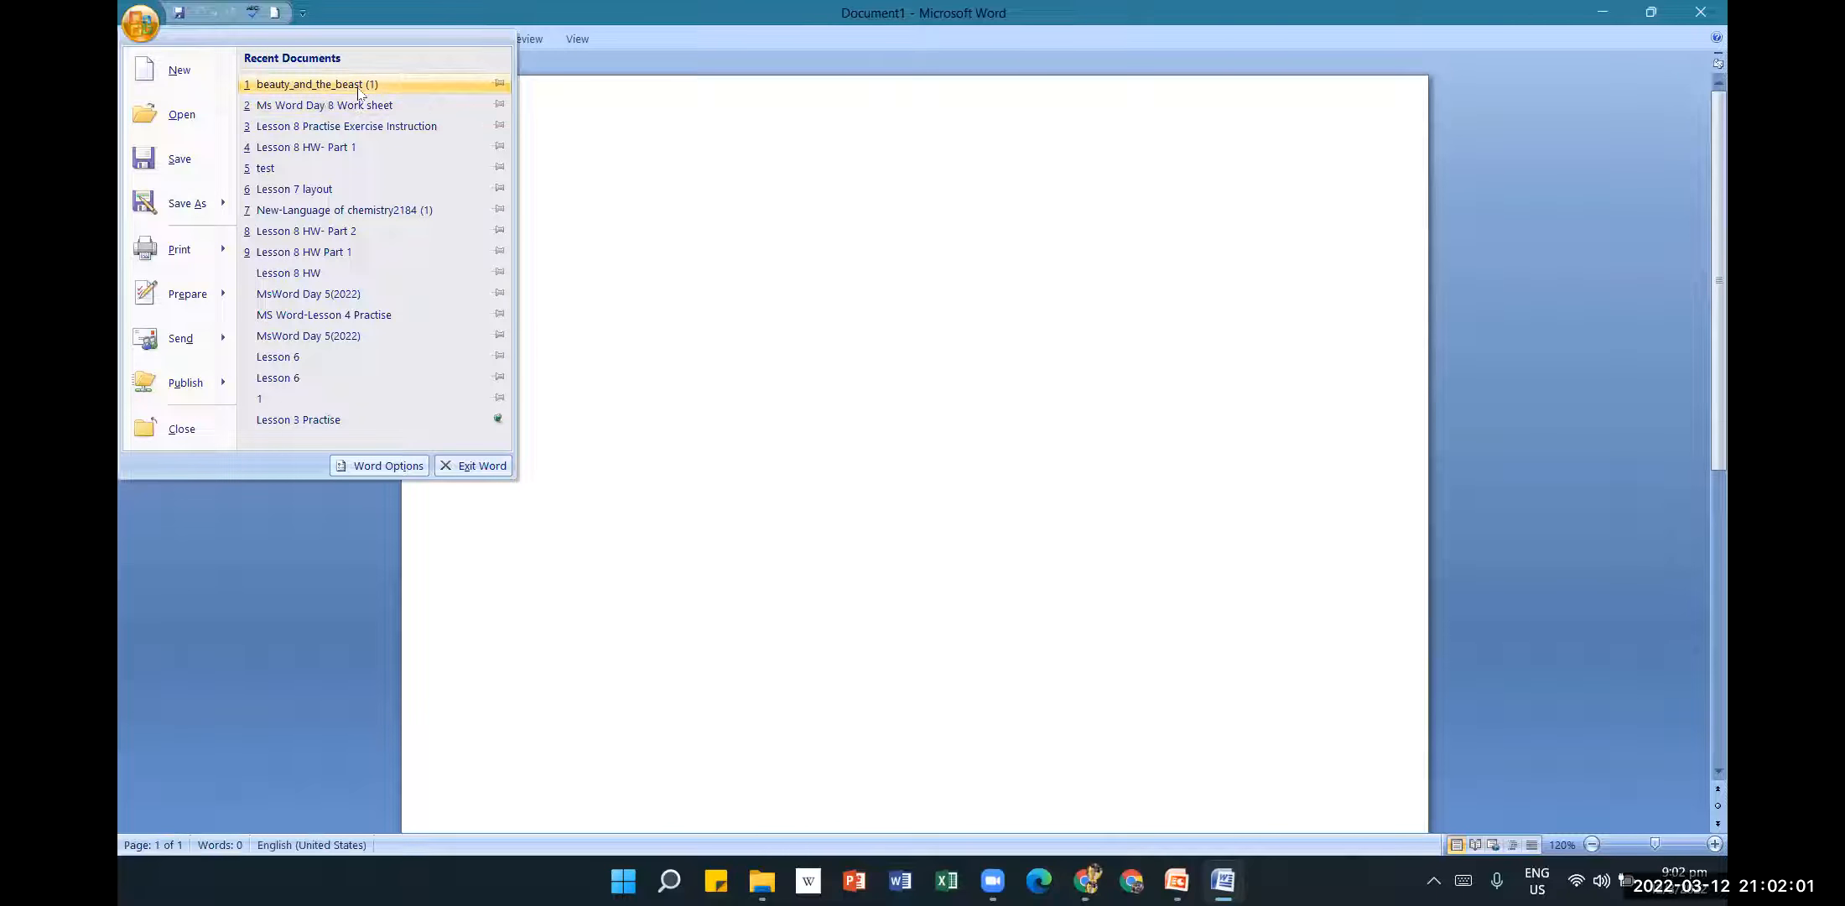
left_click(357, 84)
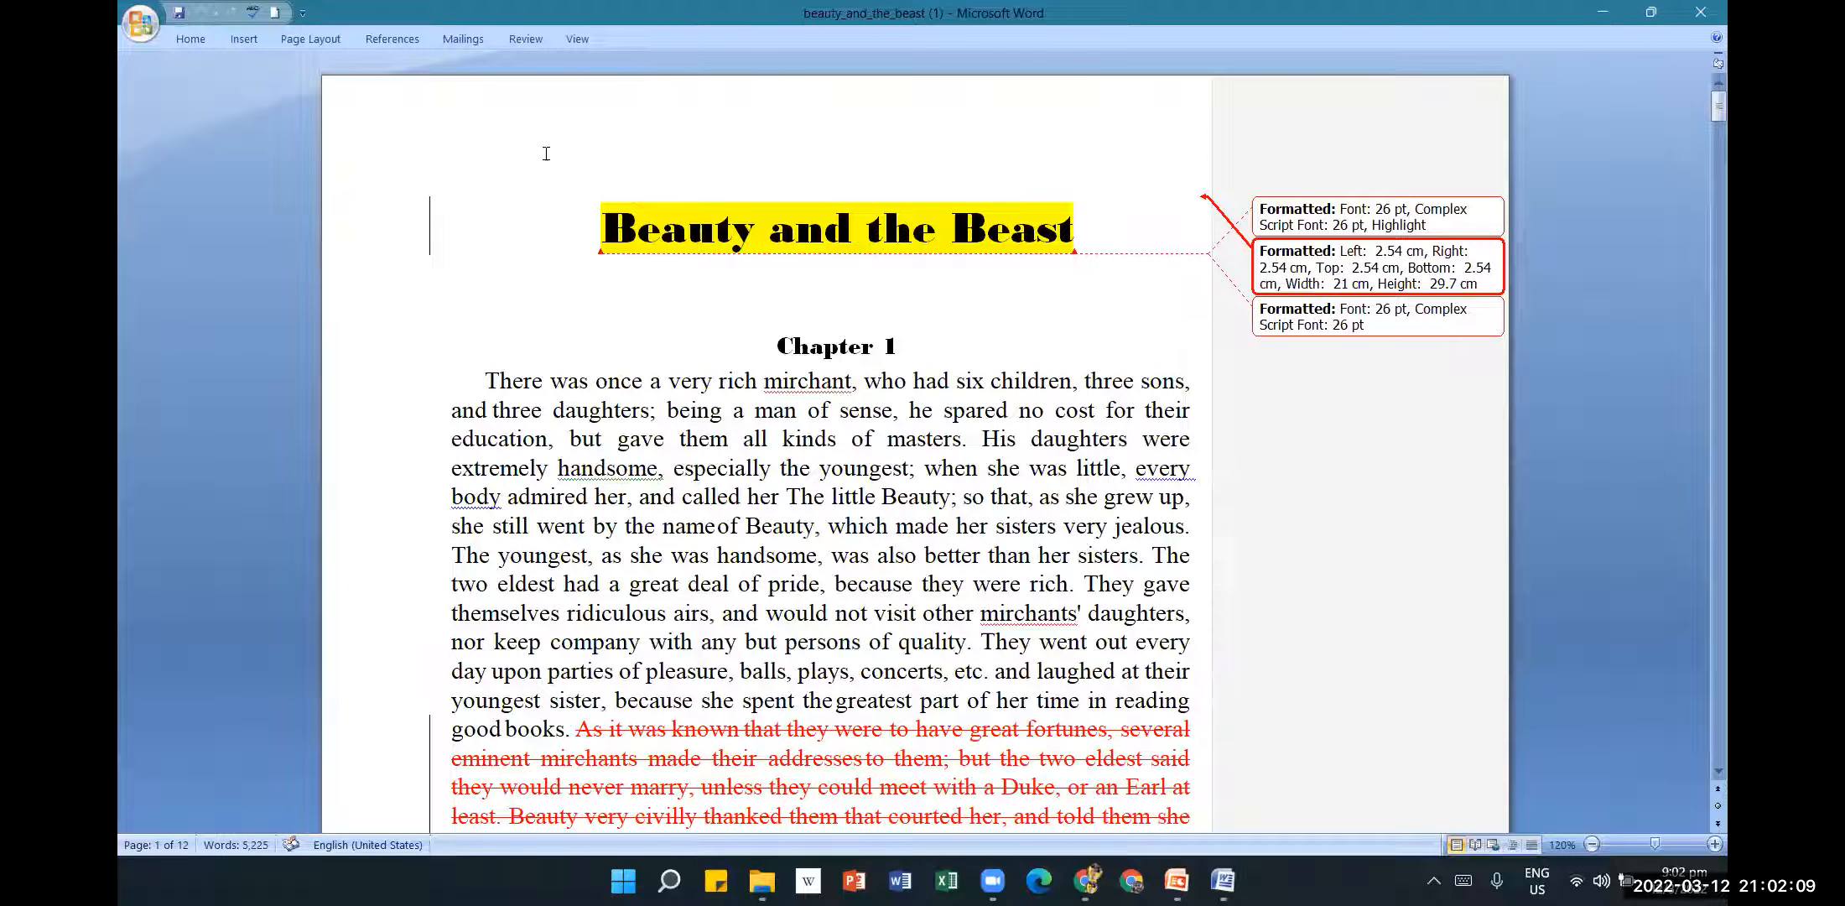
Delete the passage from 'several gentlemen' to 'at first was sadly' as a tracked deletion.
left_click(550, 39)
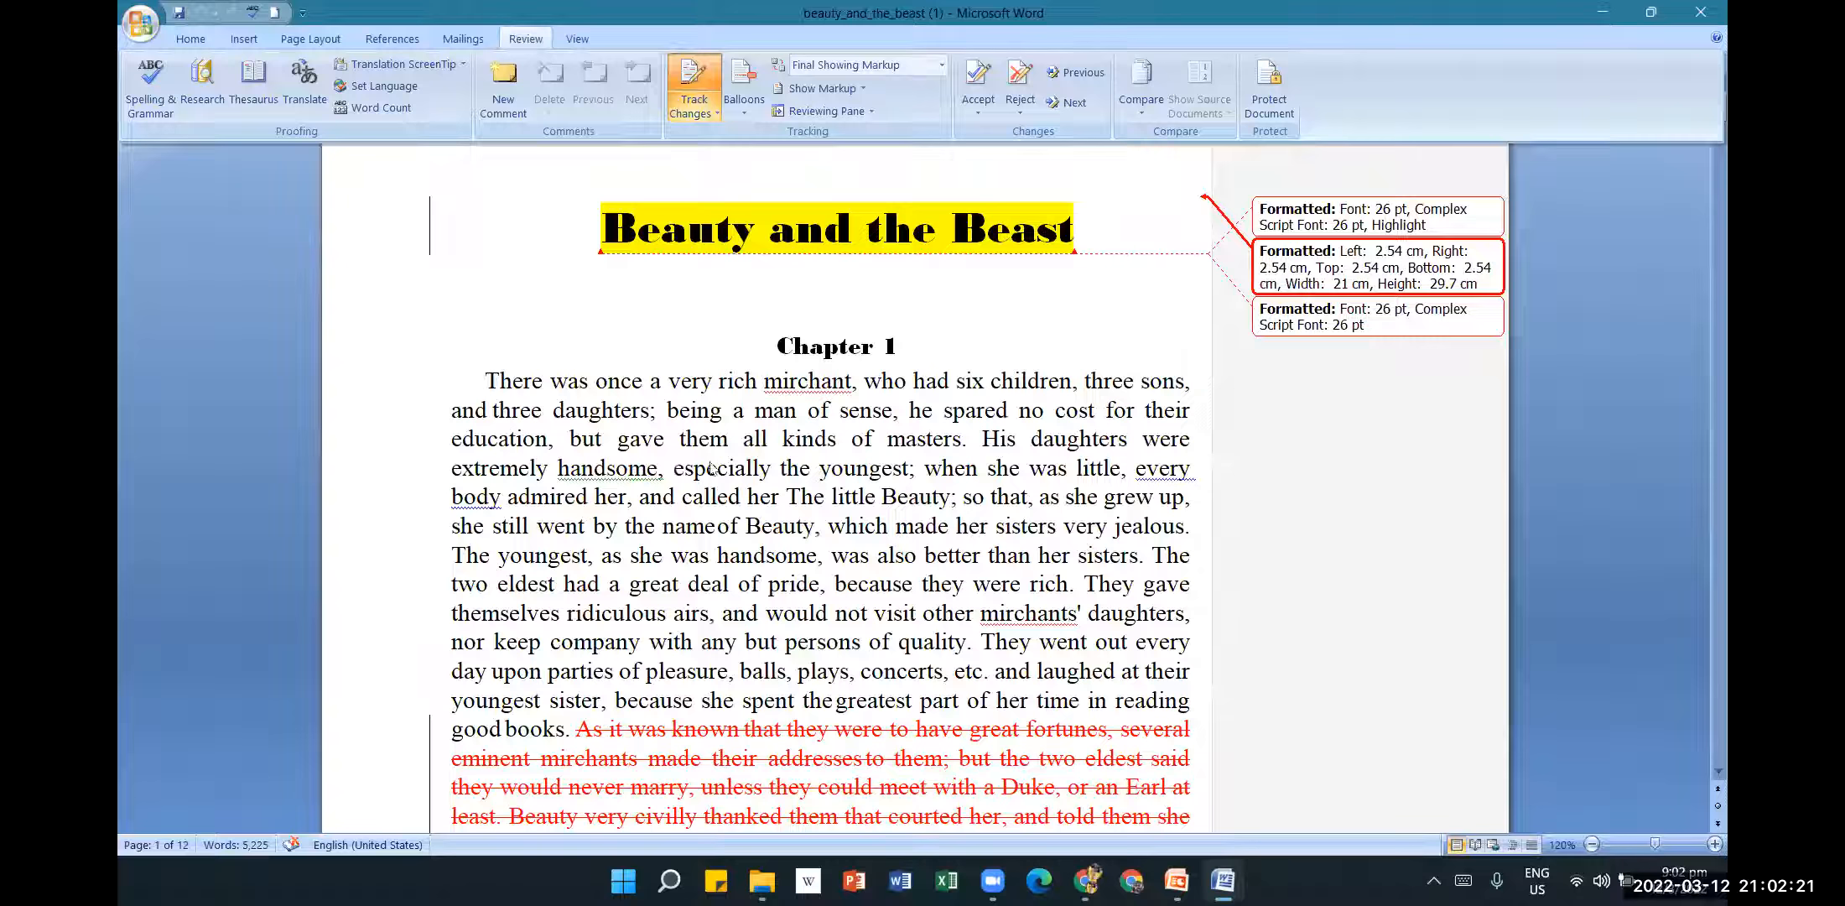
scroll(704, 470, "down", 3)
scroll(693, 480, "down", 5)
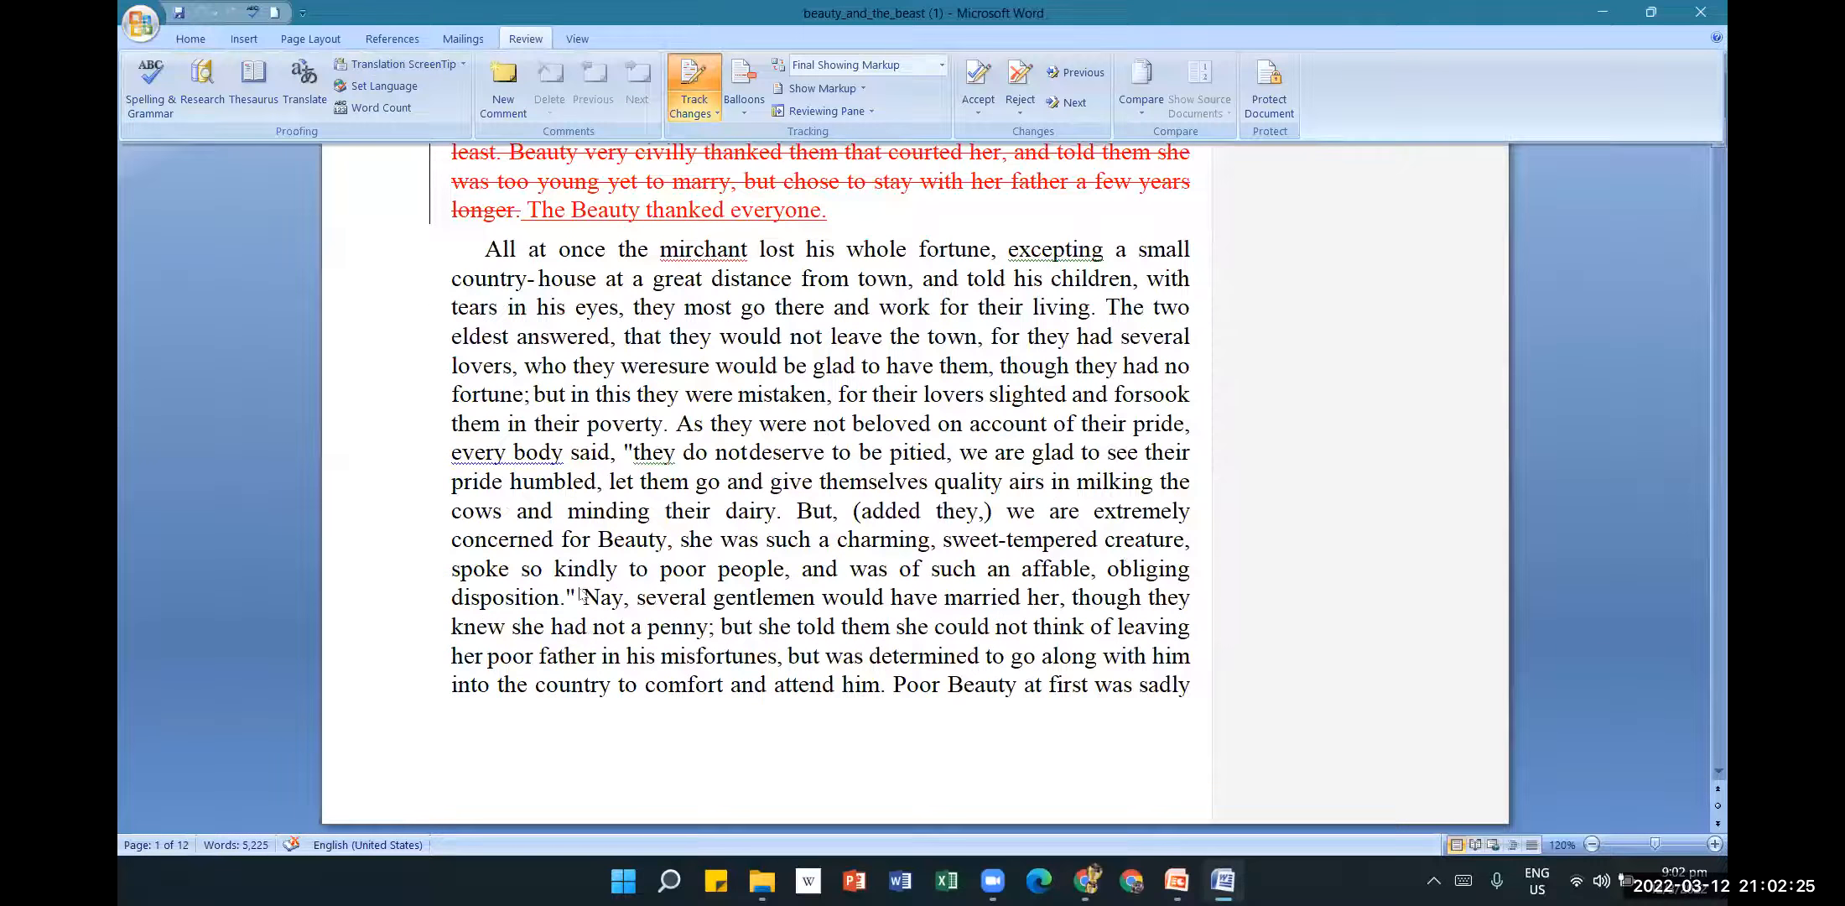
key("ctrl+F1")
left_click_drag(637, 597, 1174, 704)
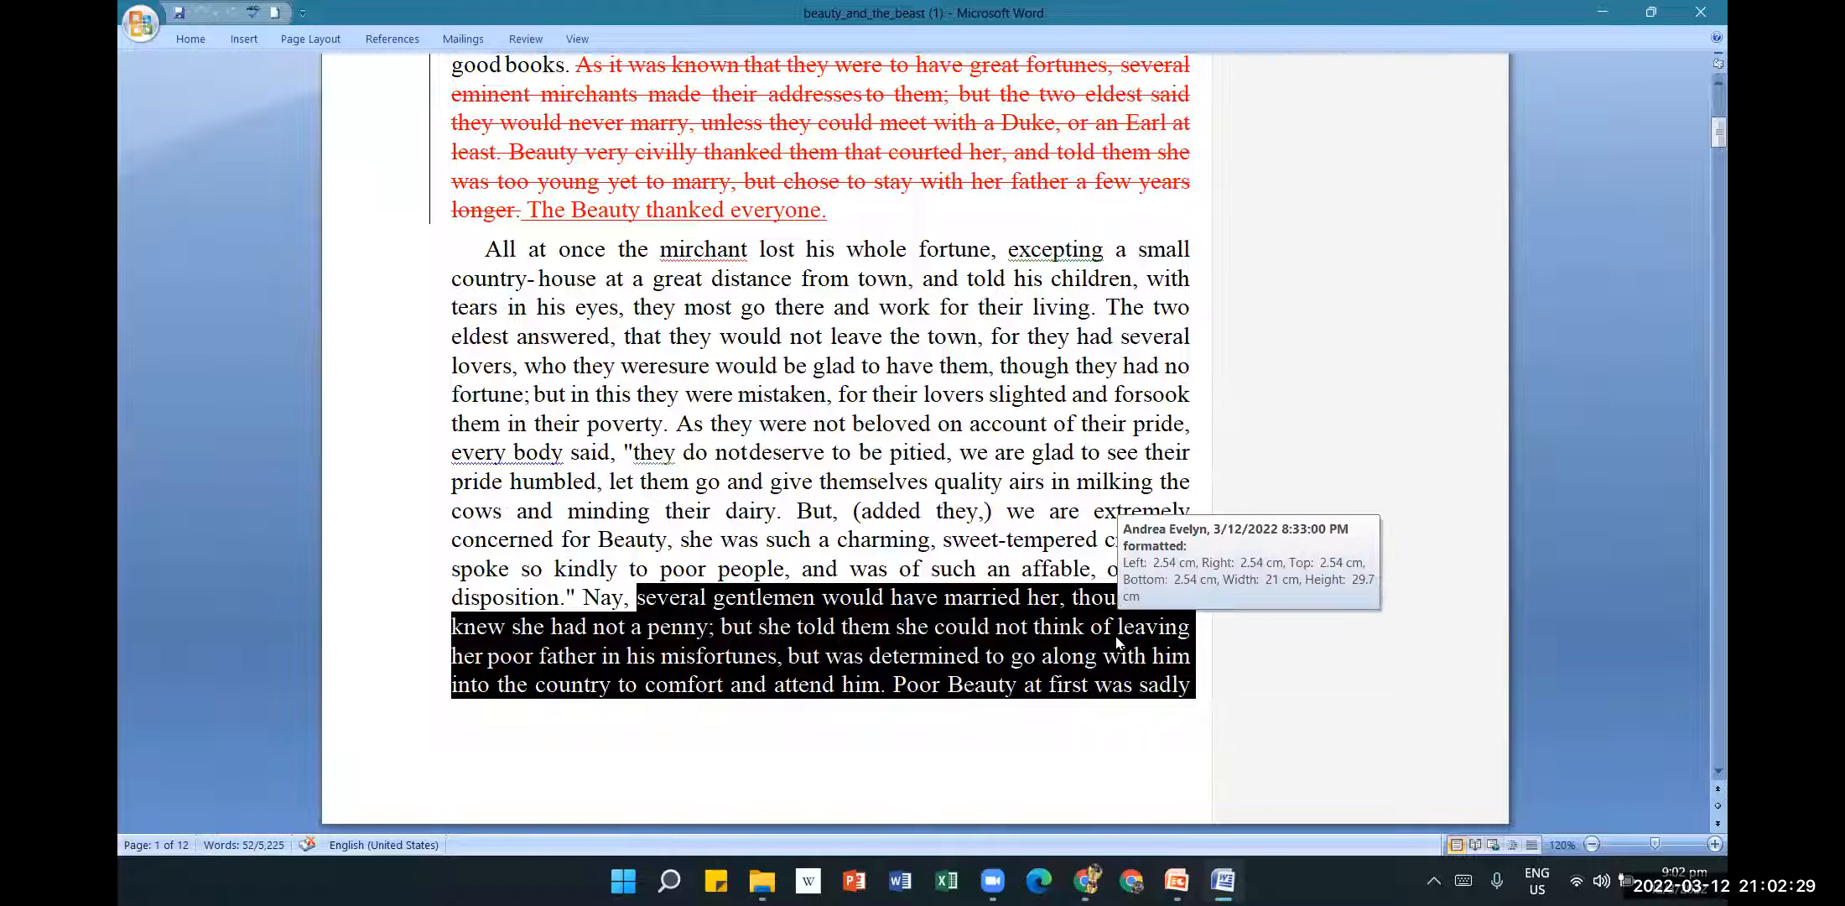
key("Delete")
scroll(1116, 636, "down", 2)
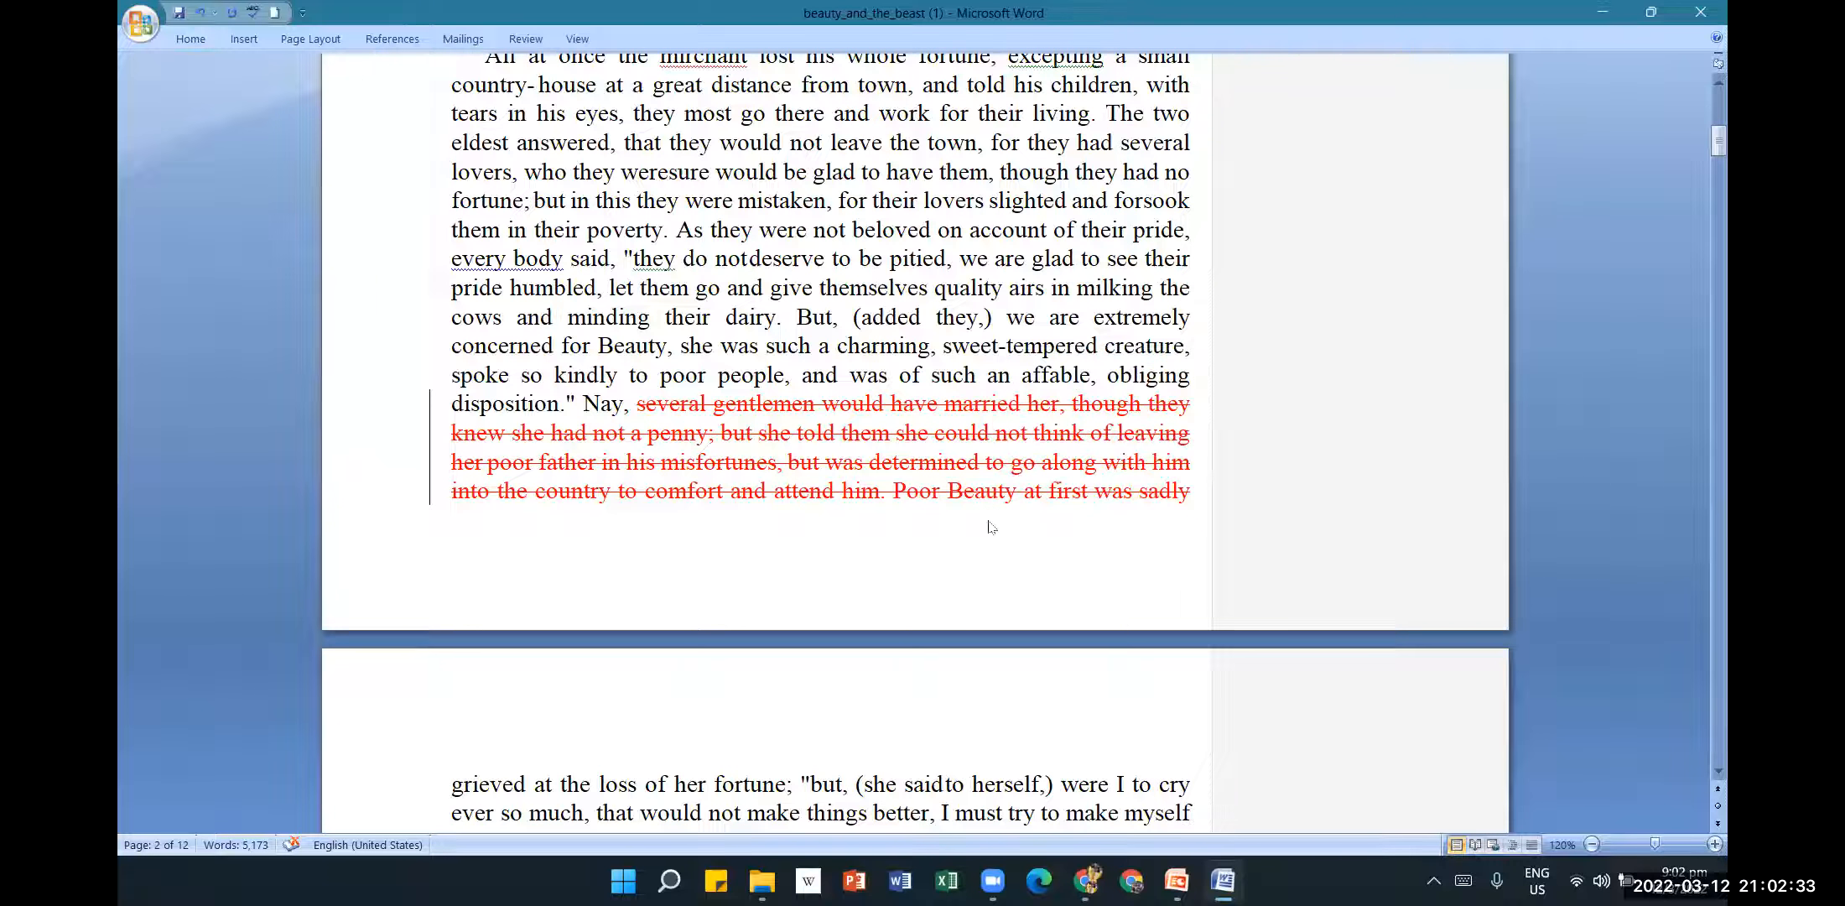
scroll(989, 526, "down", 1)
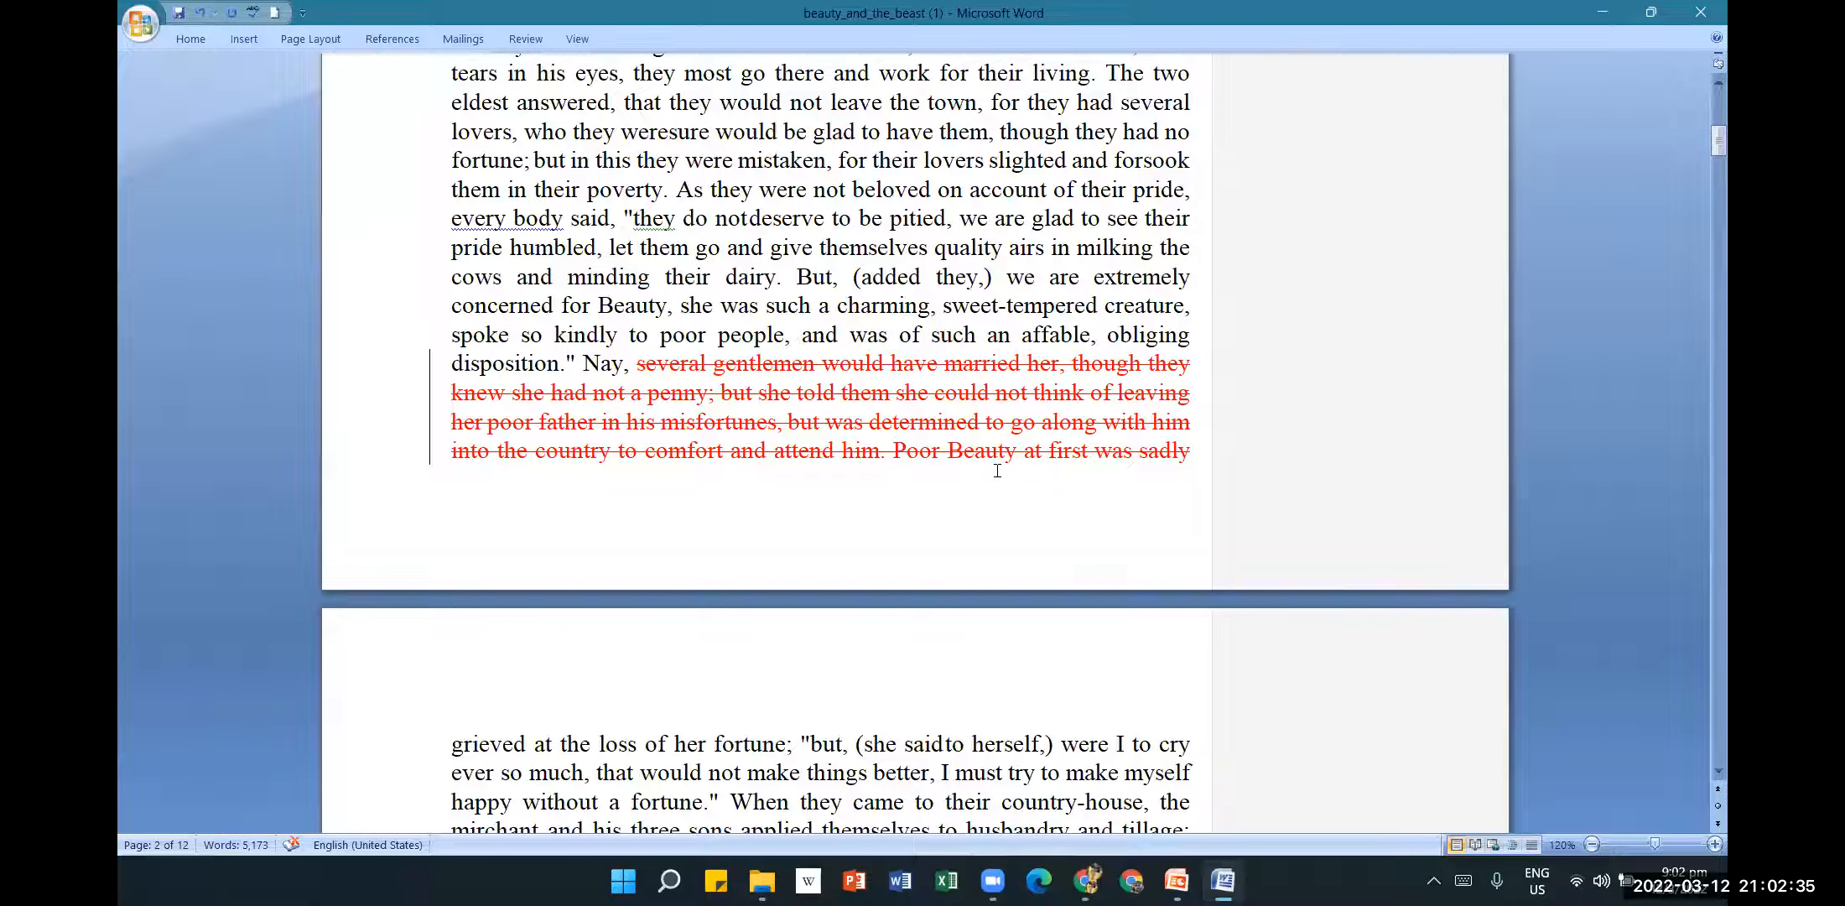
scroll(997, 471, "up", 3)
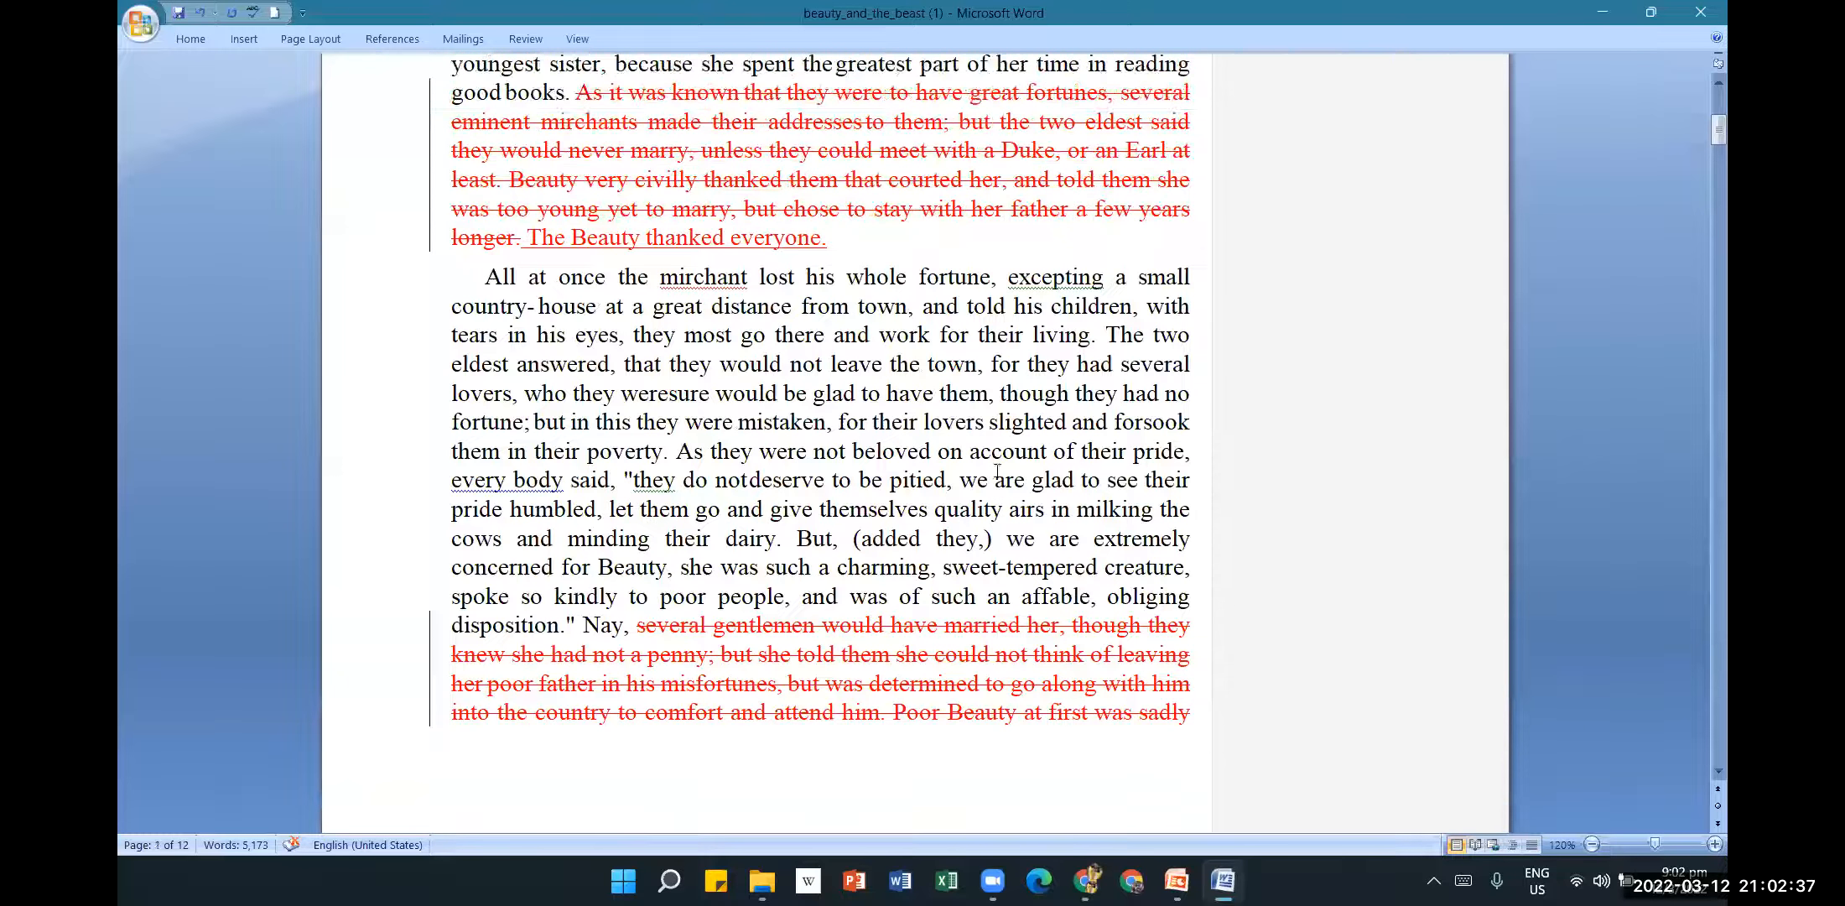
Select 'mirchant' and attach the comment 'Spelling is incorrect'.
left_click_drag(748, 282, 668, 285)
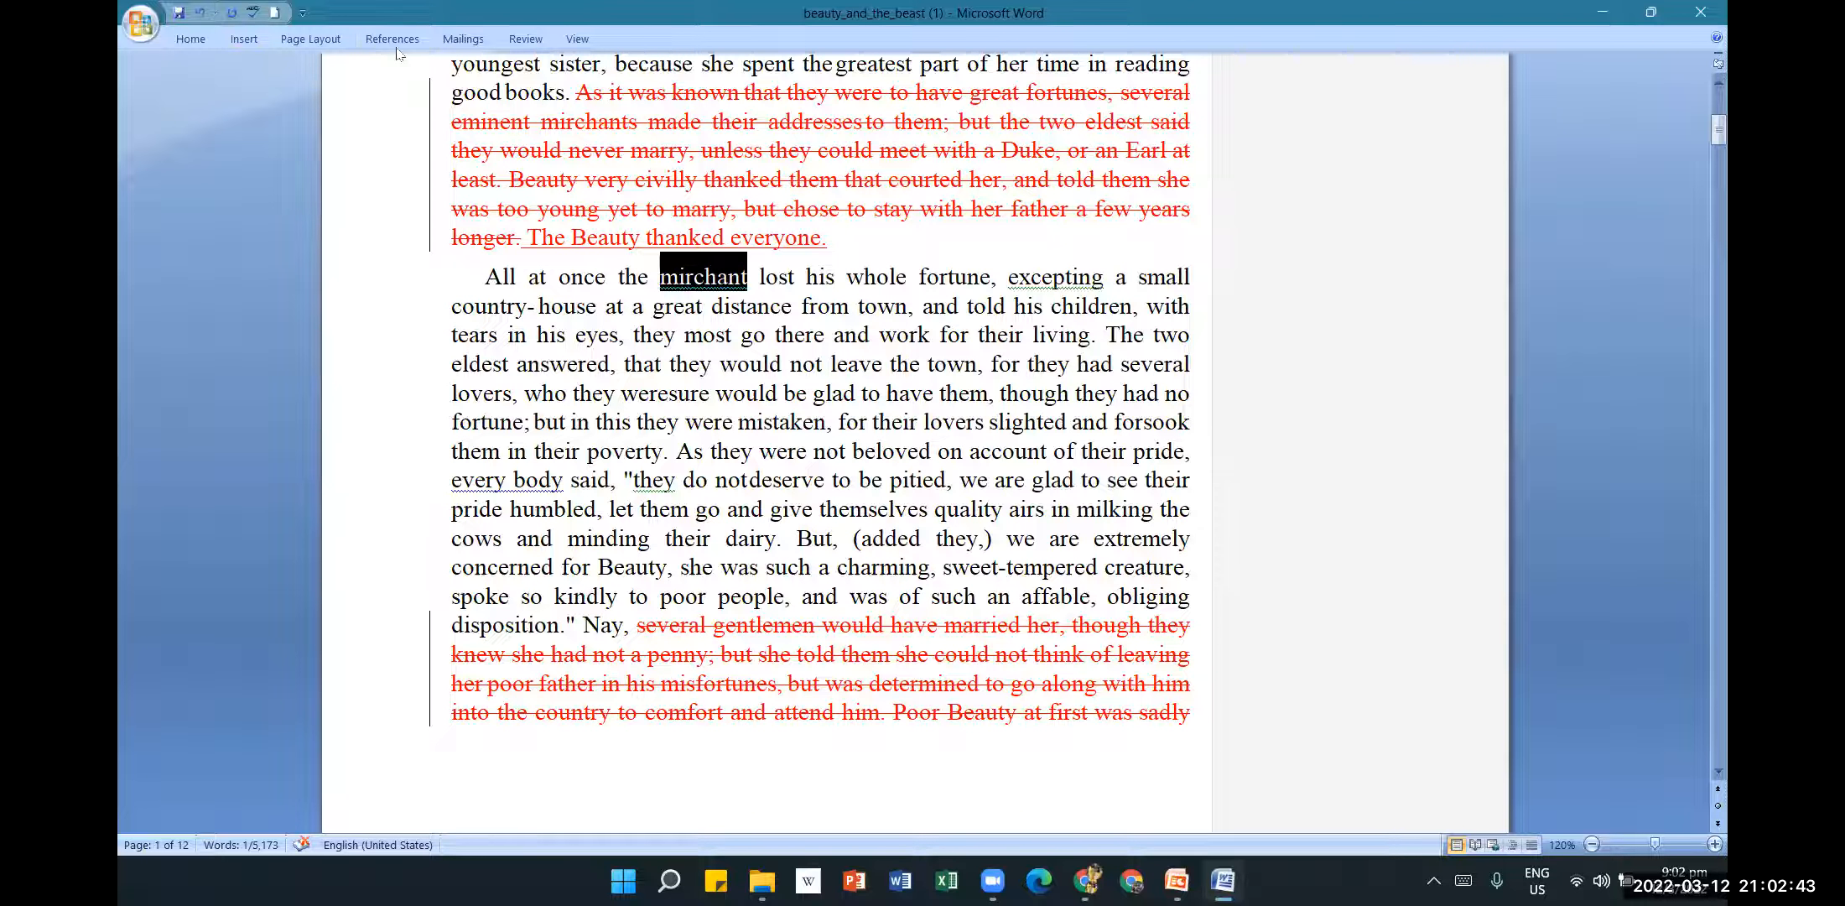
left_click(513, 43)
left_click(503, 84)
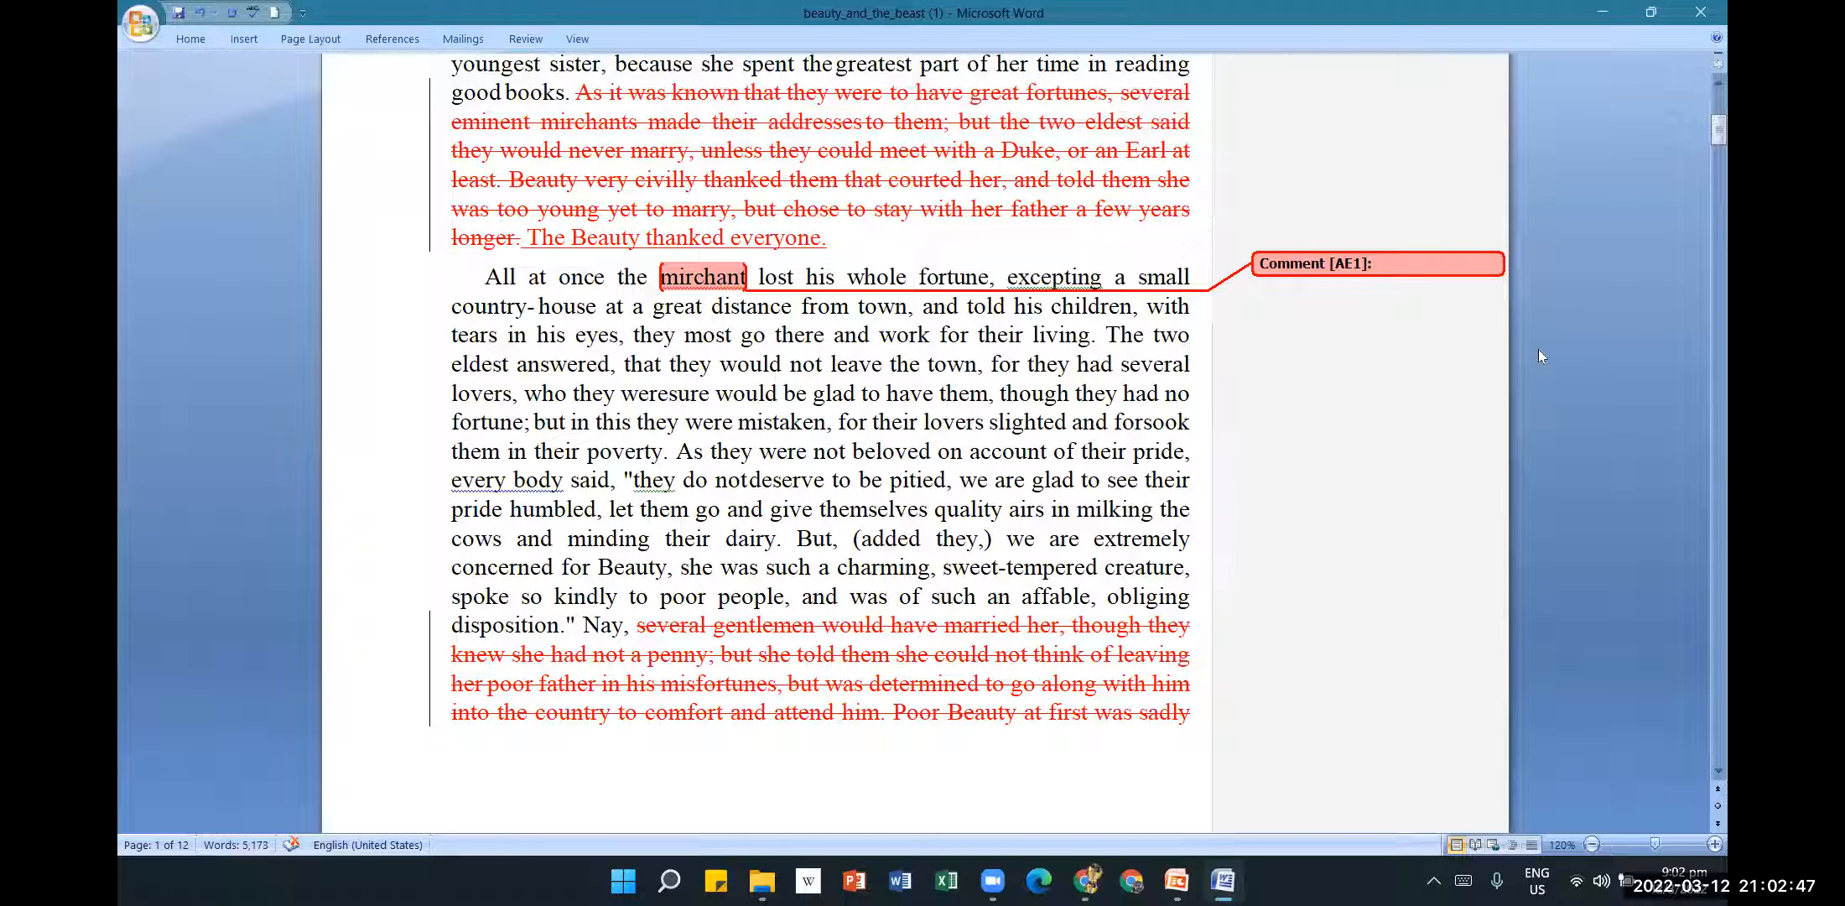
type("Spelling is incorrect")
left_click(1203, 479)
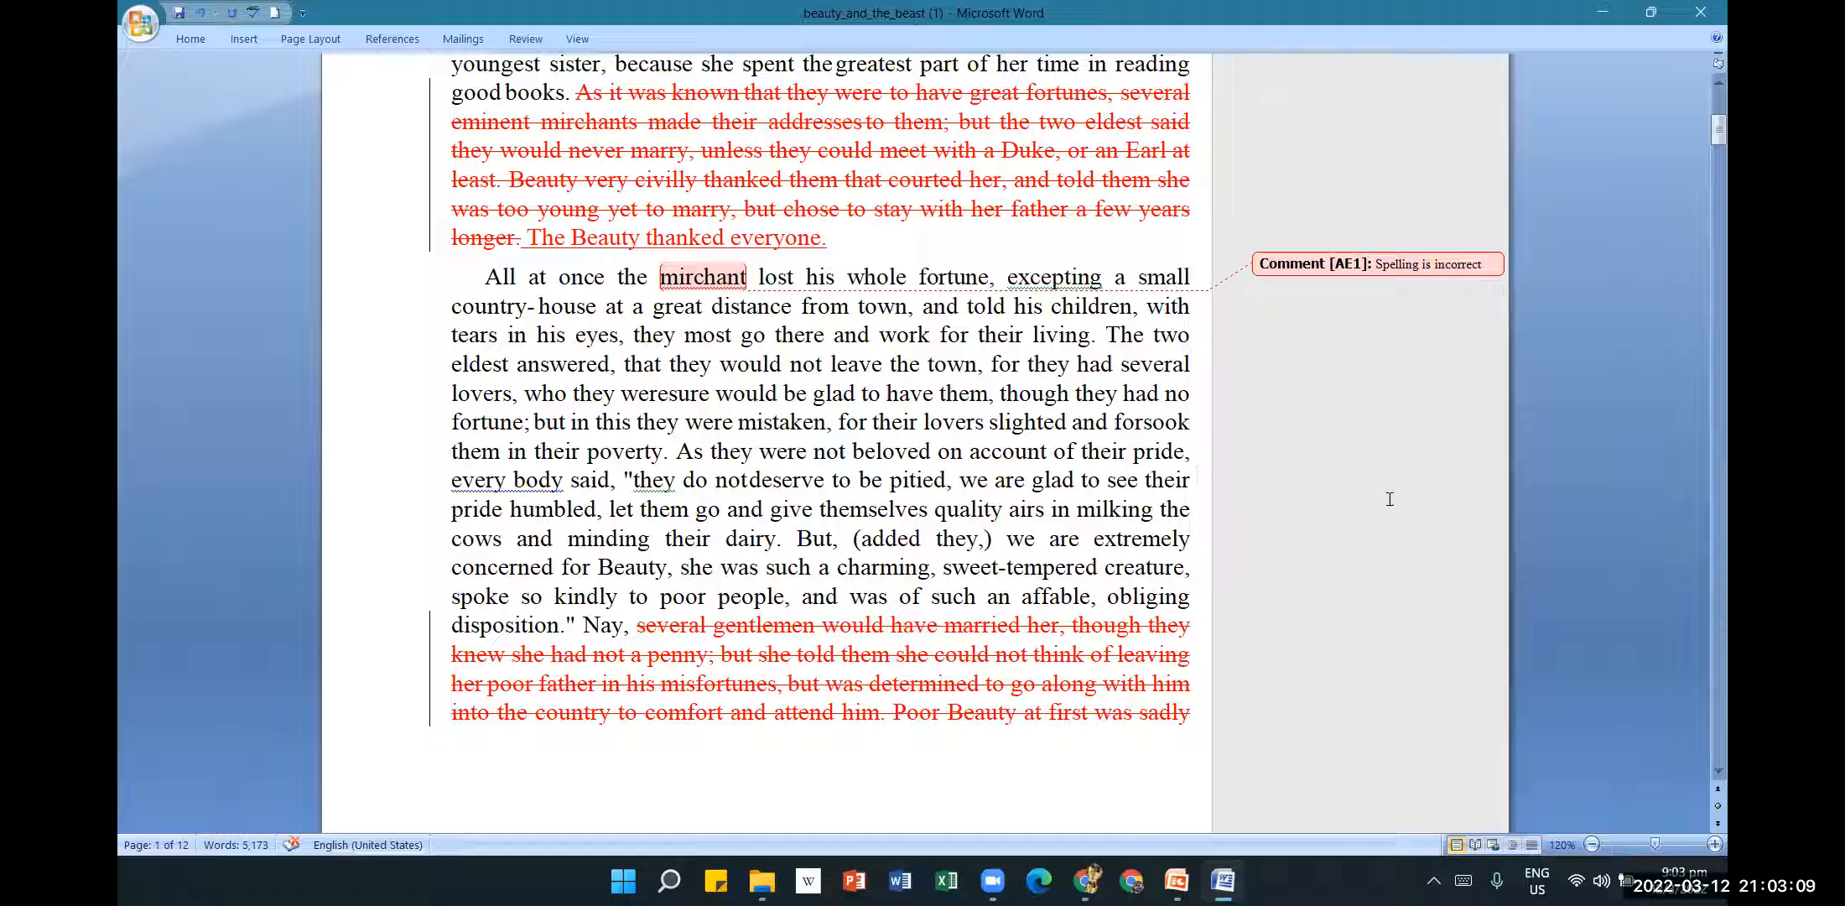
Select the 'As they were not beloved... minding their dairy.' sentence and comment 'I think this can be removed'.
scroll(1375, 556, "up", 2)
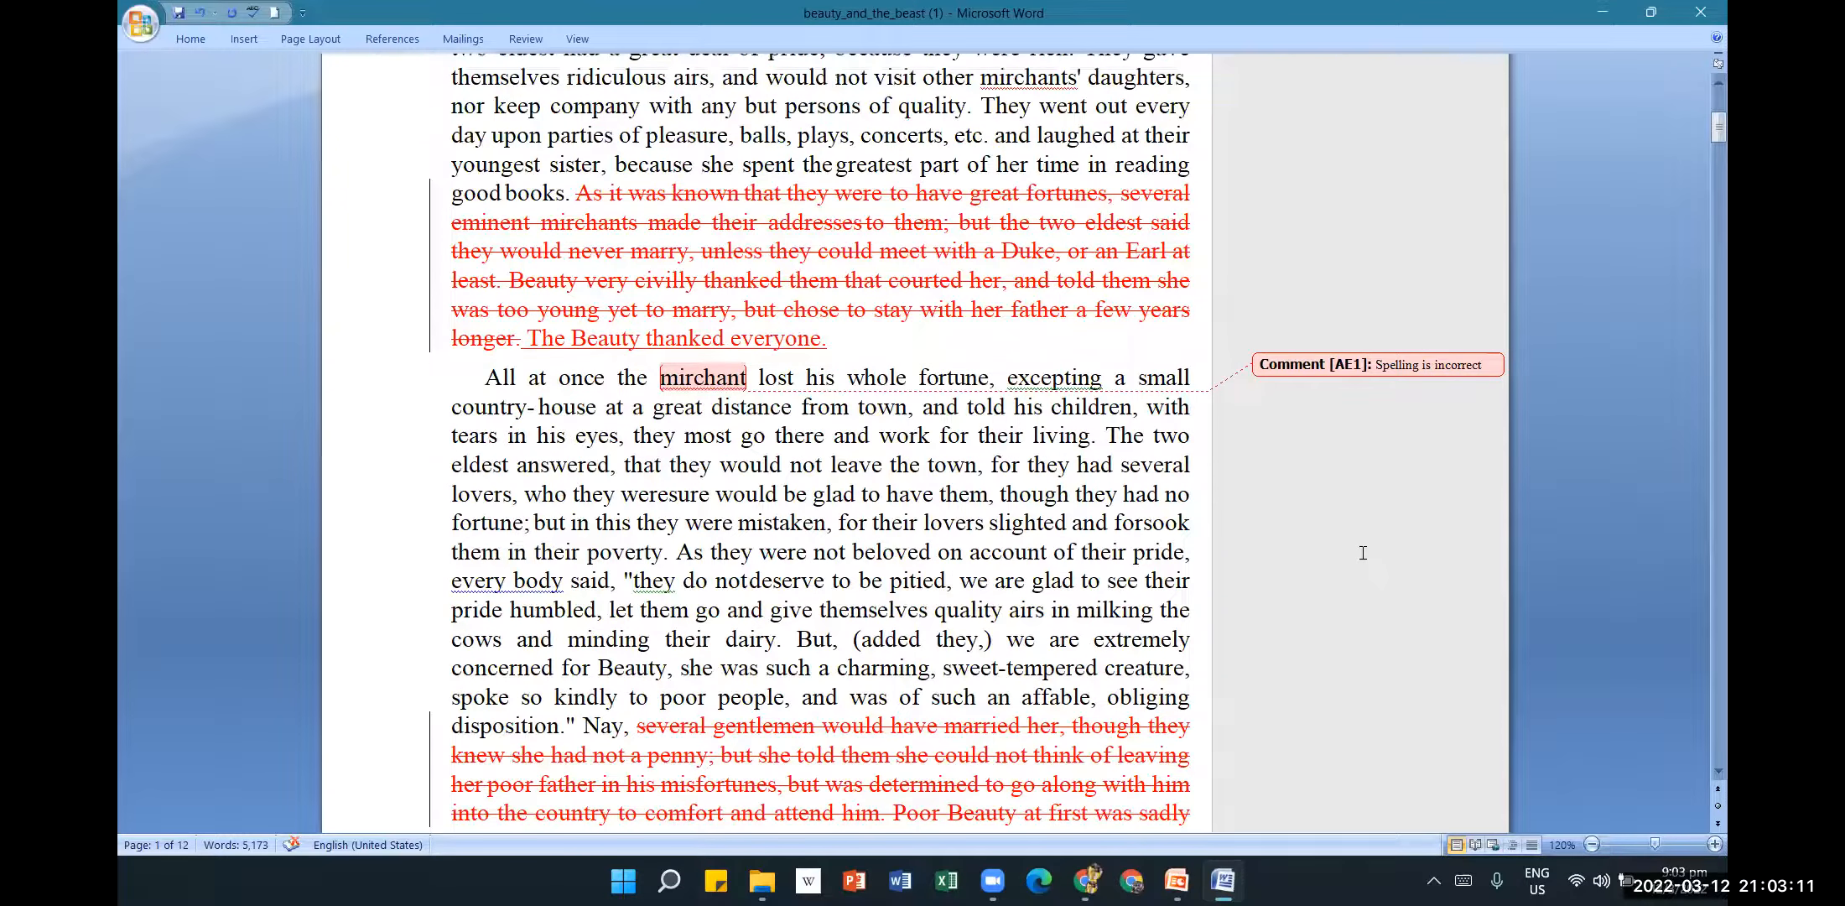
left_click(524, 39)
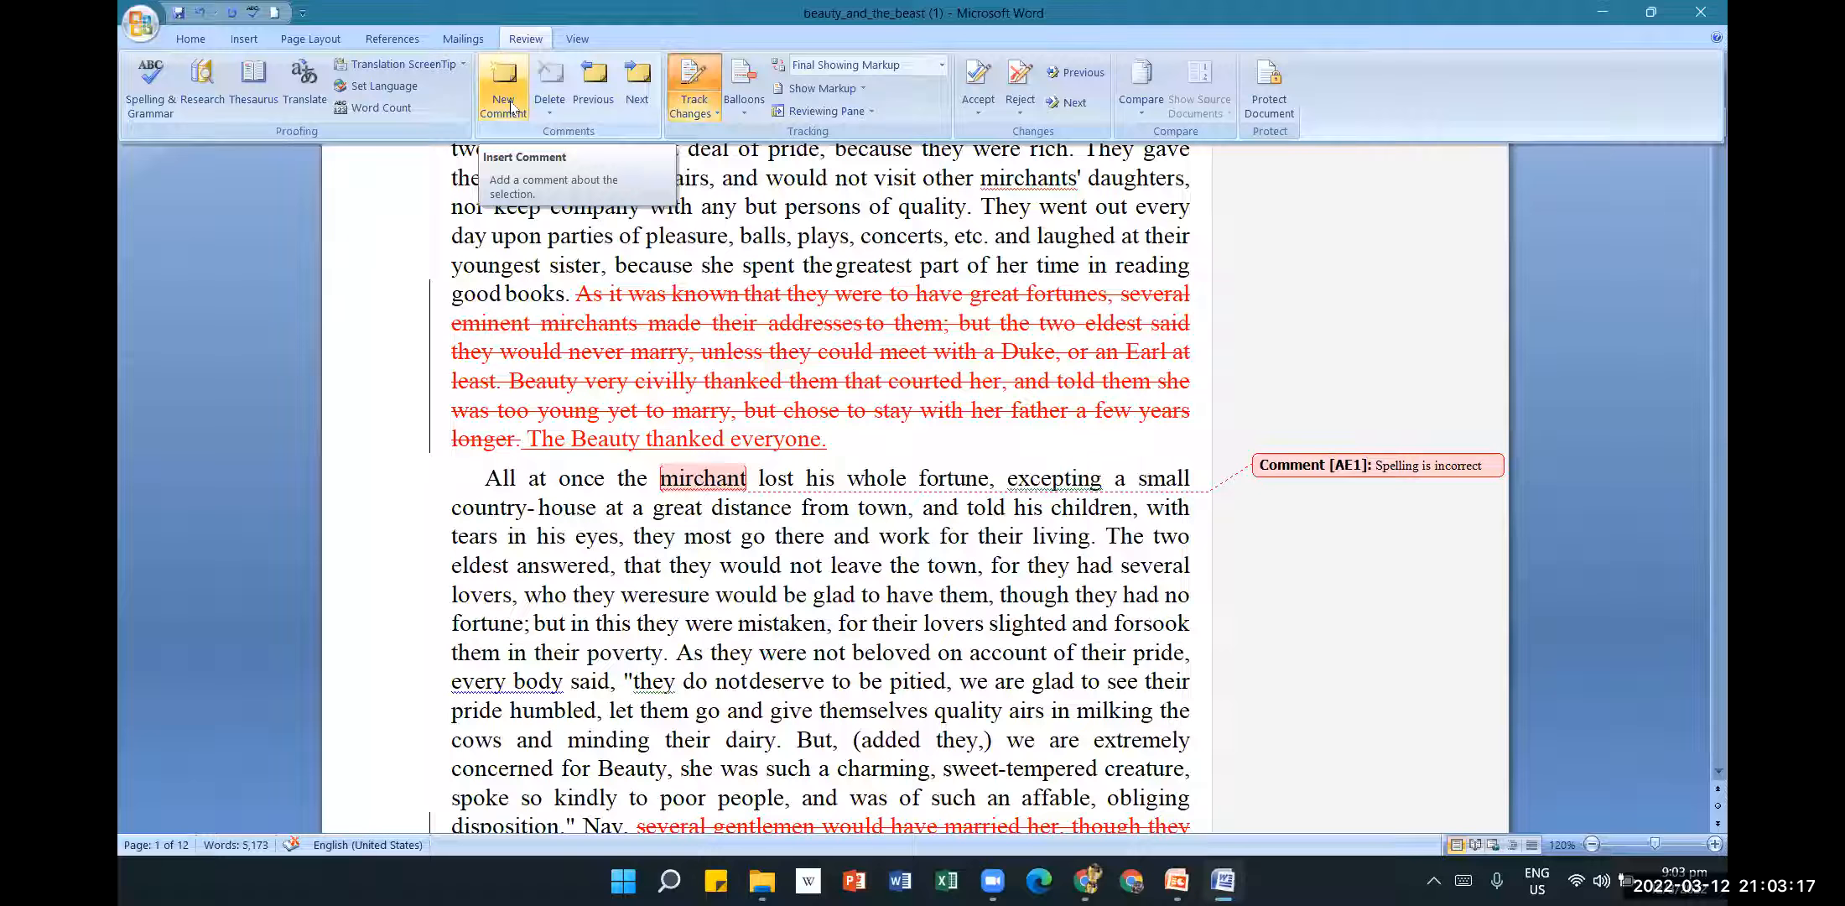
left_click(619, 680)
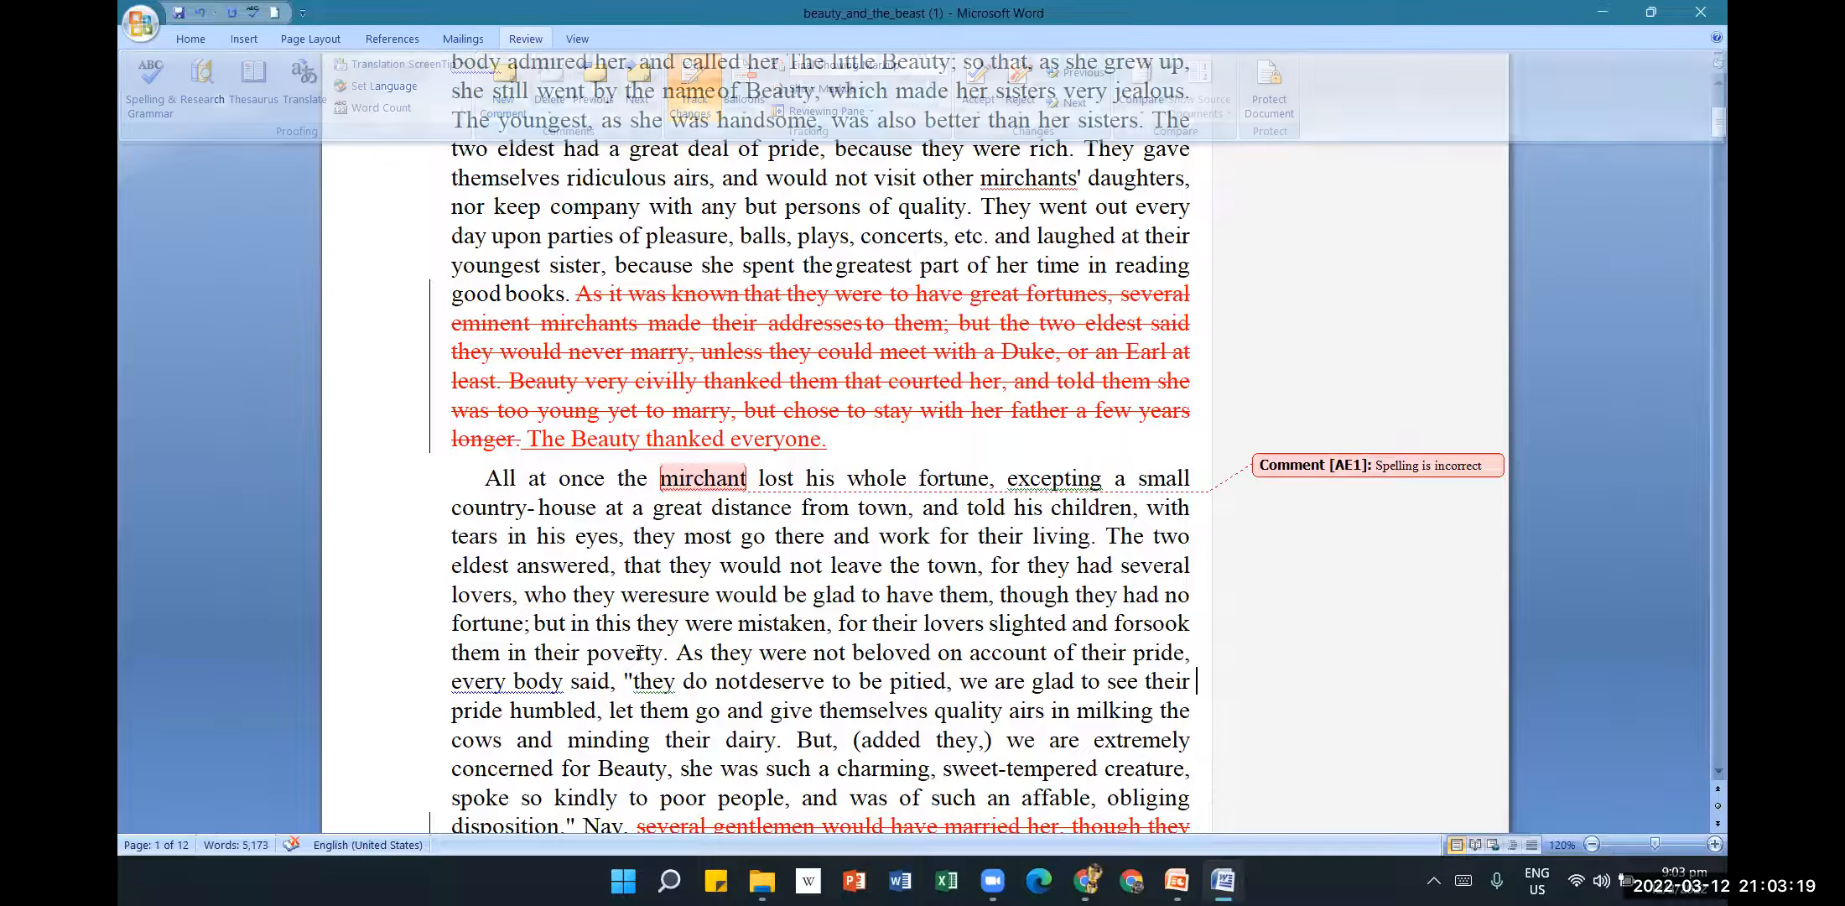
scroll(671, 629, "down", 1)
left_click_drag(676, 612, 810, 711)
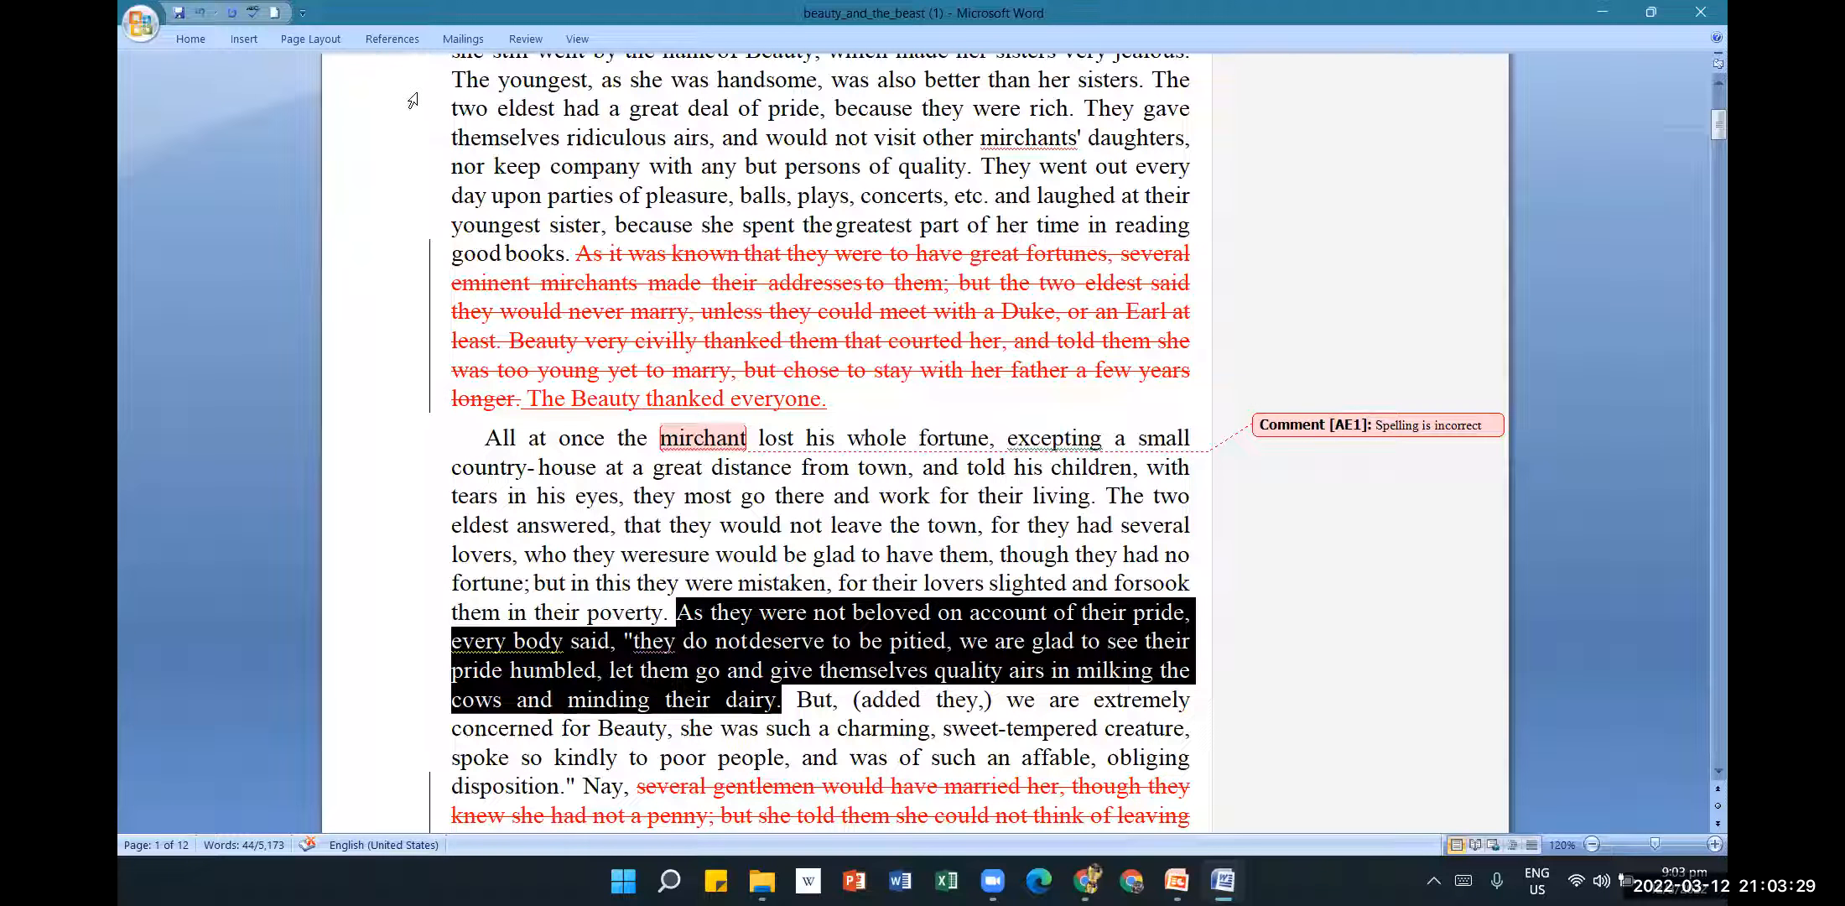
left_click(528, 43)
left_click(505, 82)
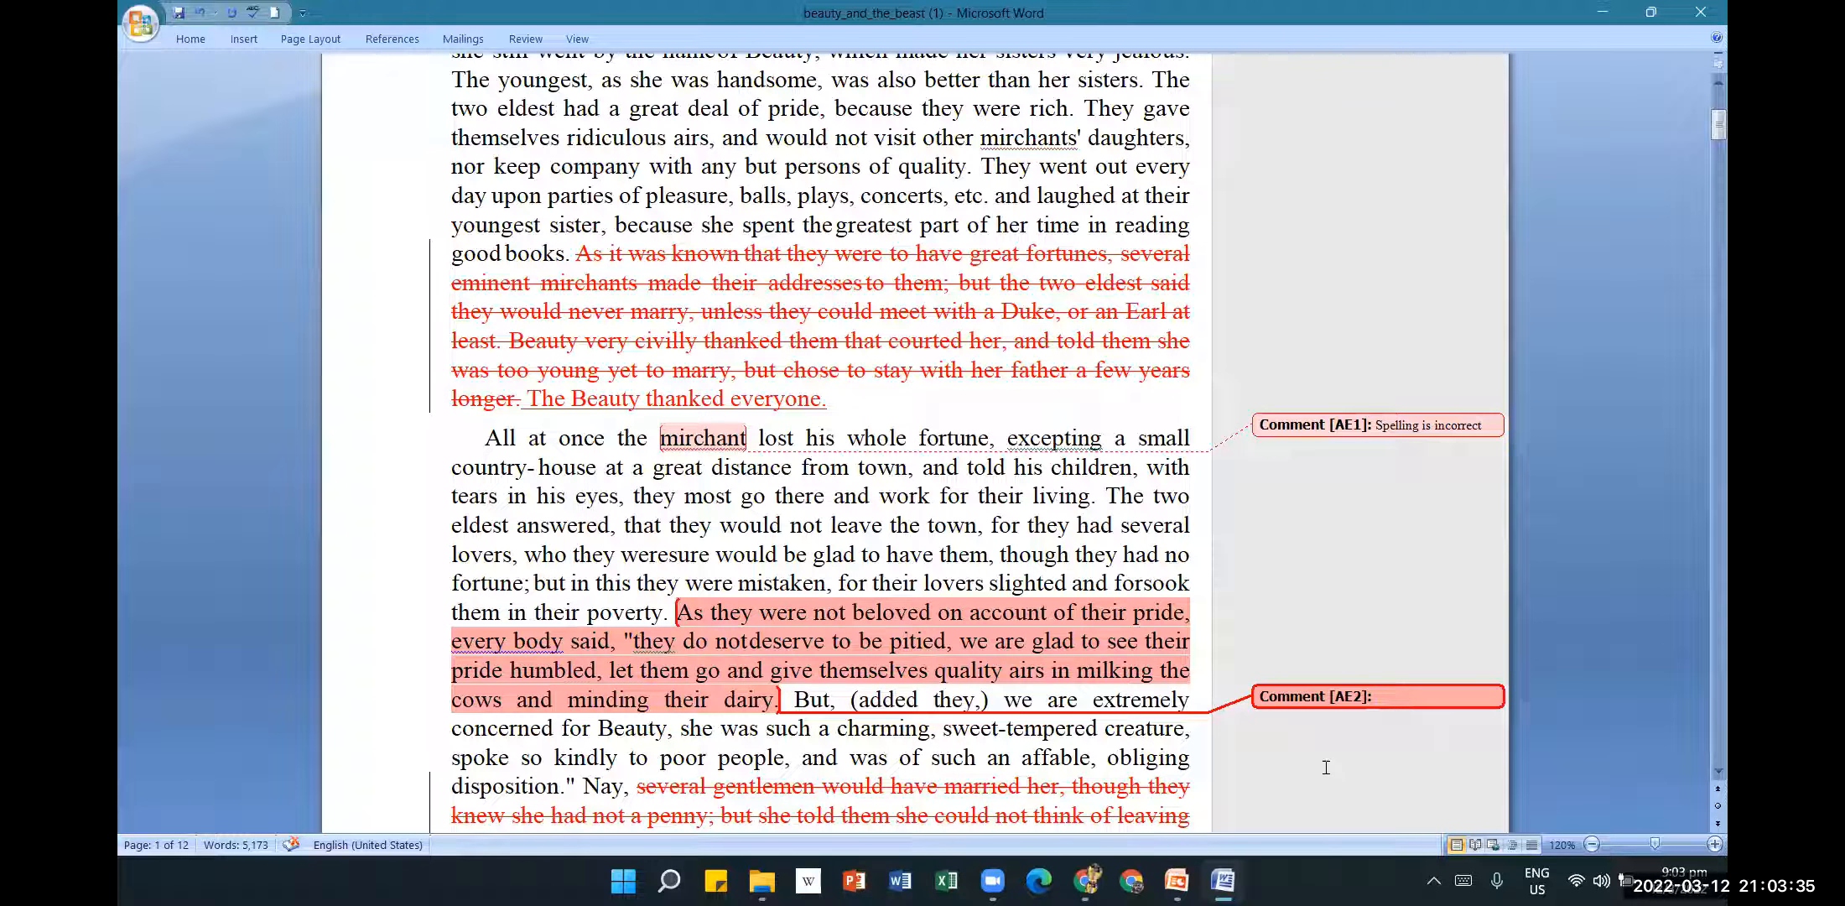
type("I think this can be removed")
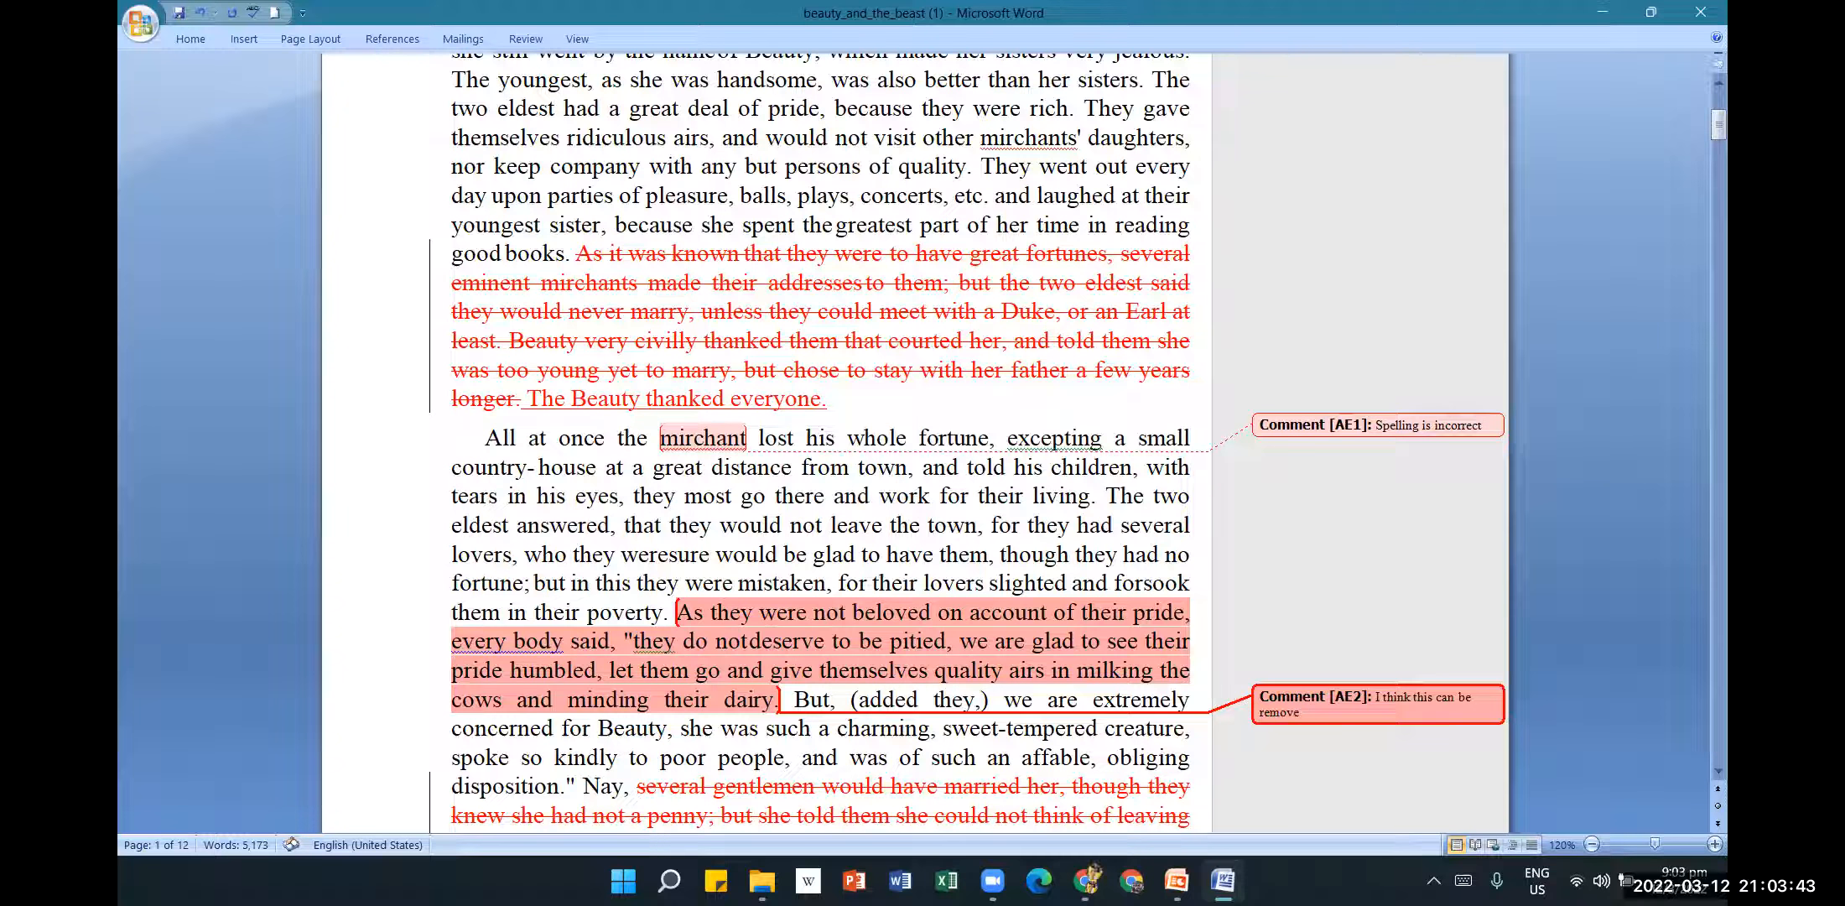
left_click(1516, 632)
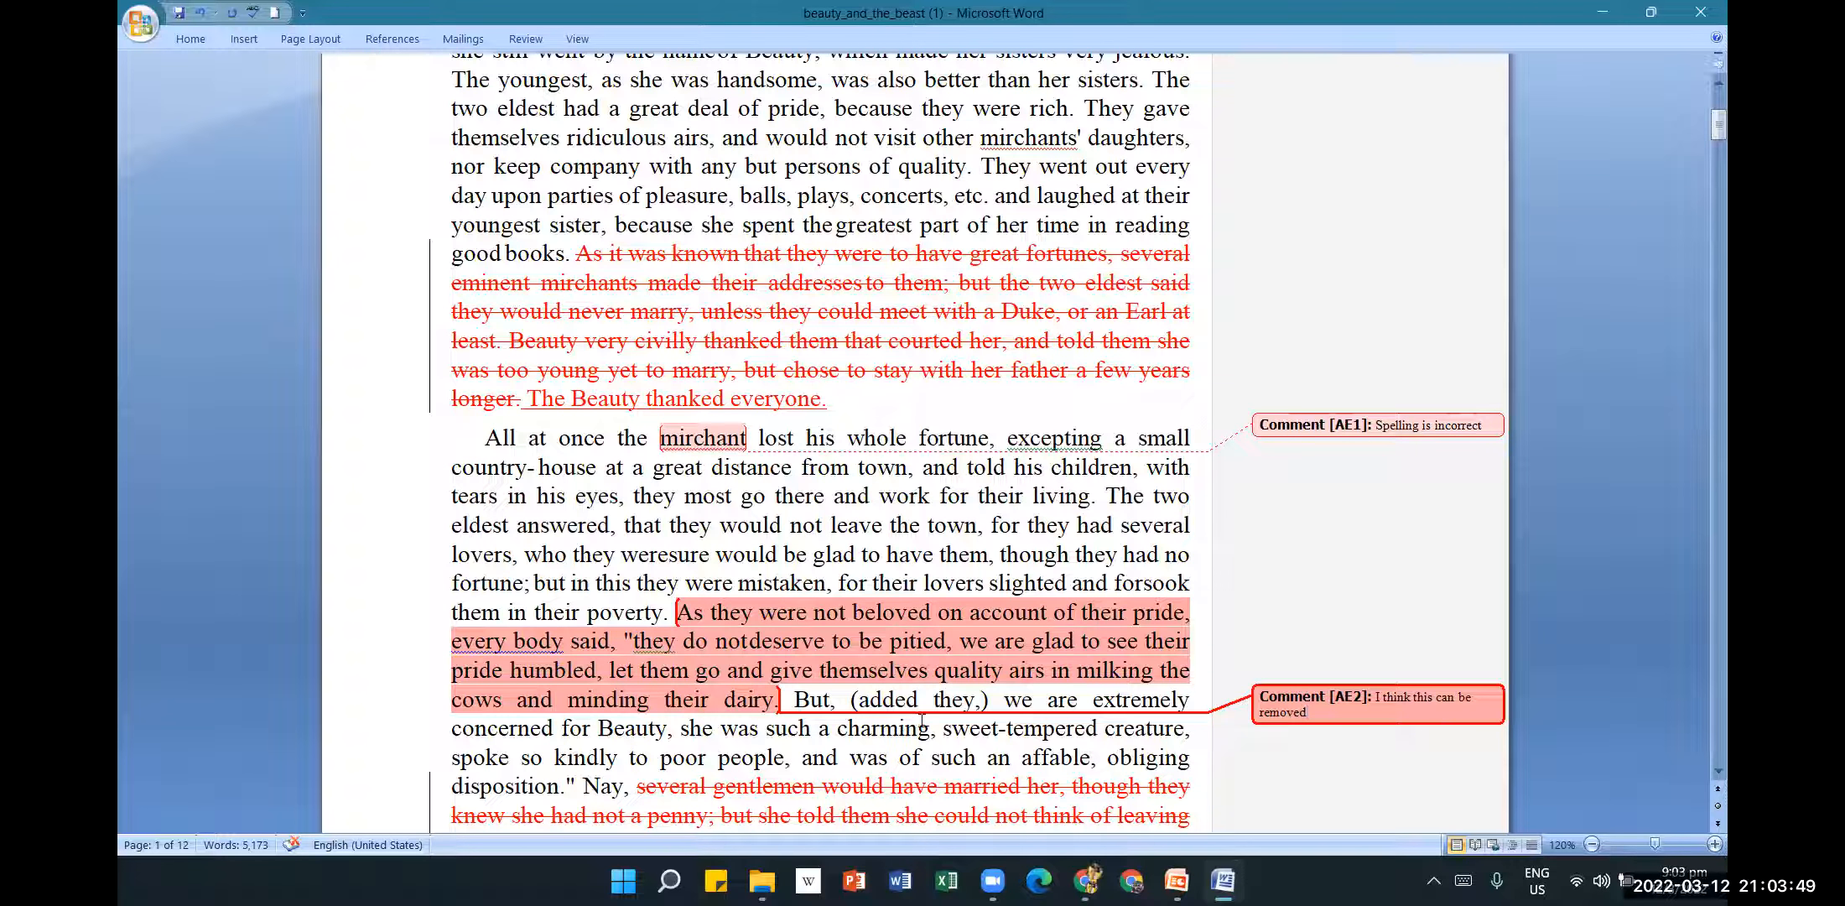
left_click(1319, 713)
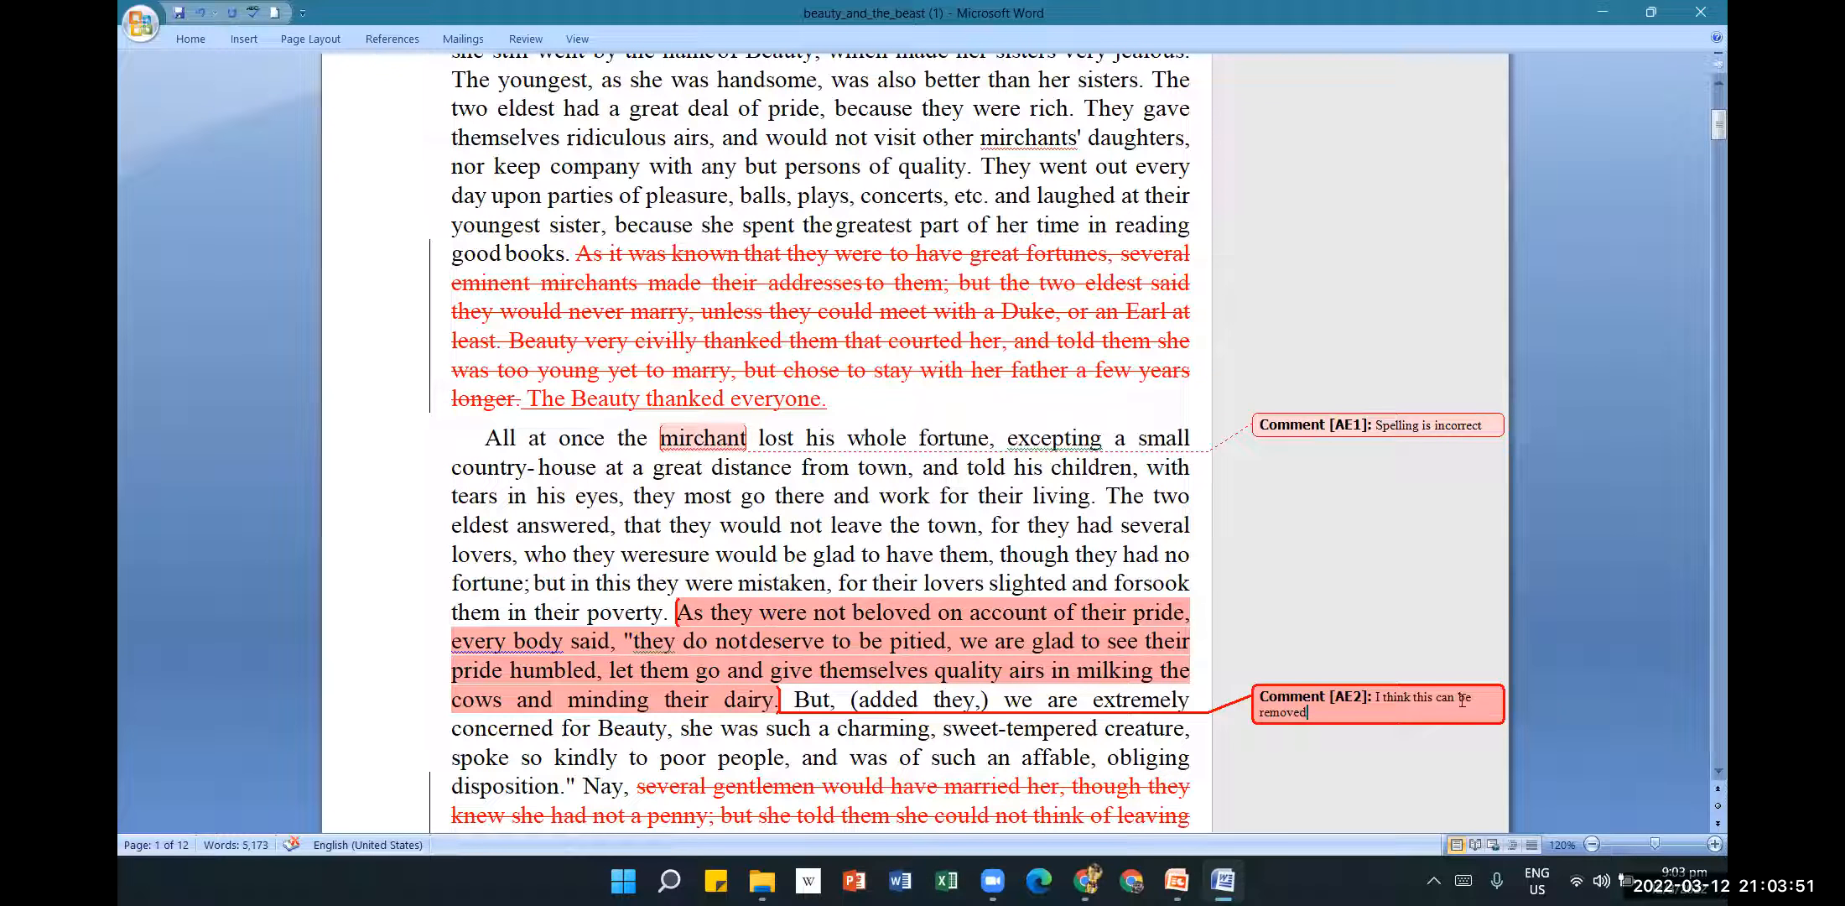
left_click(1400, 577)
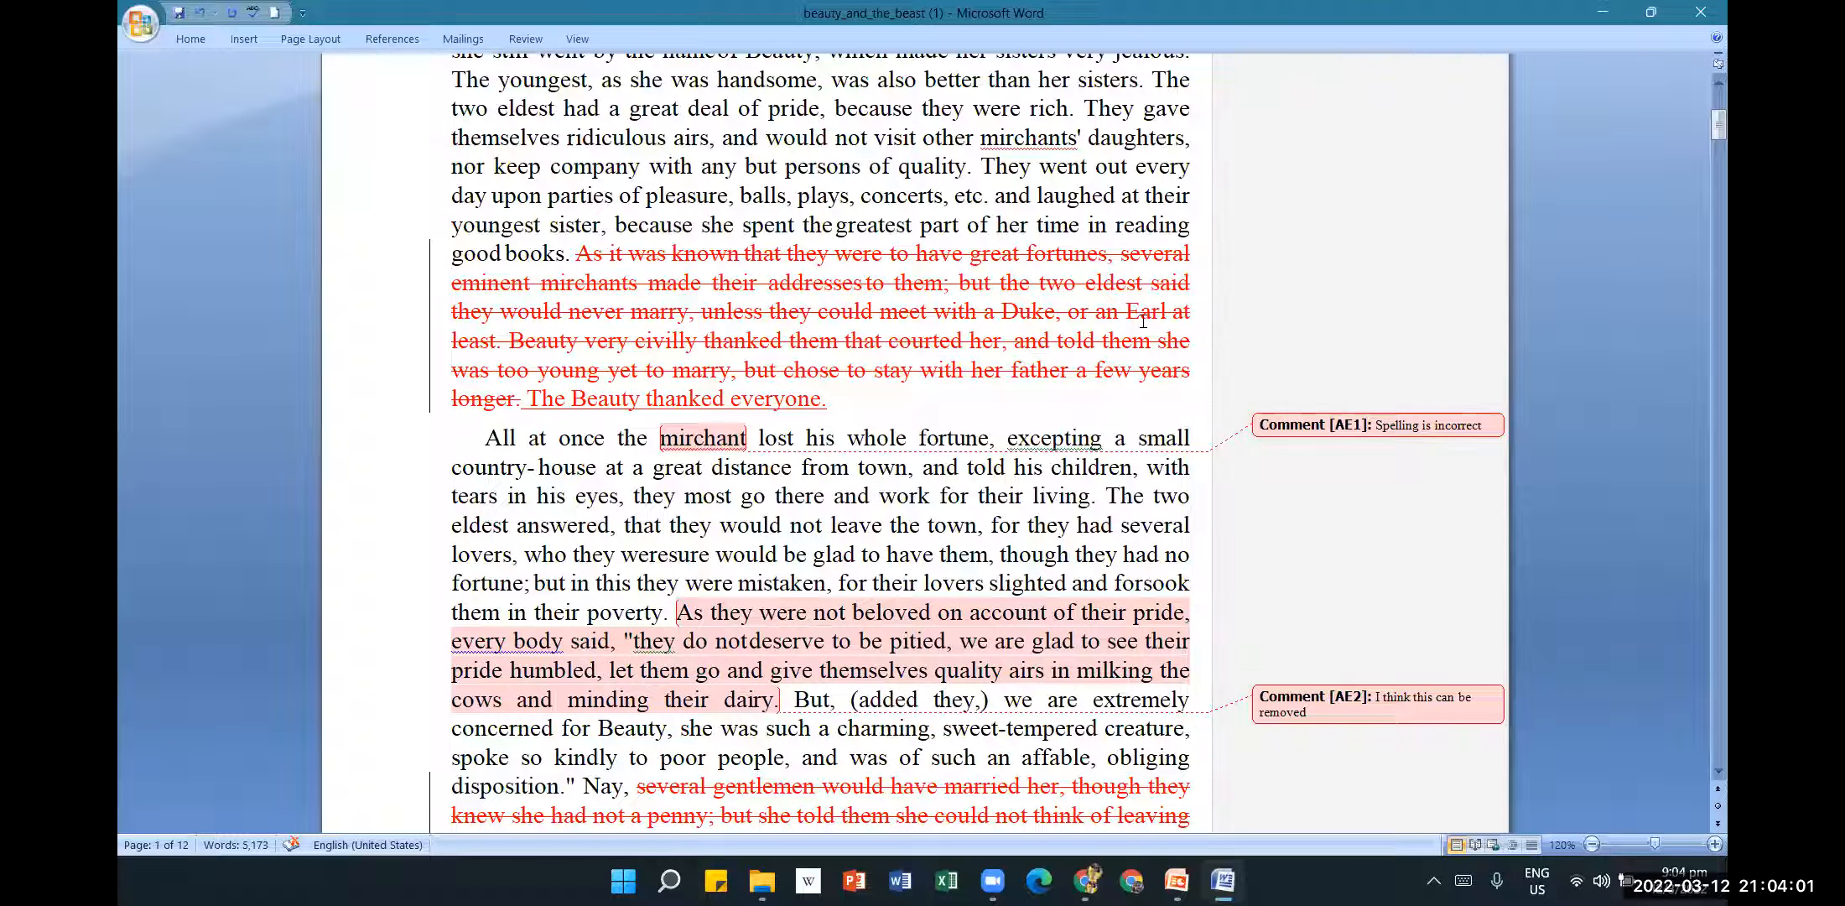
Save the document with the Quick Access Save button, saving twice to be sure.
scroll(1295, 577, "up", 1)
scroll(1292, 578, "up", 1)
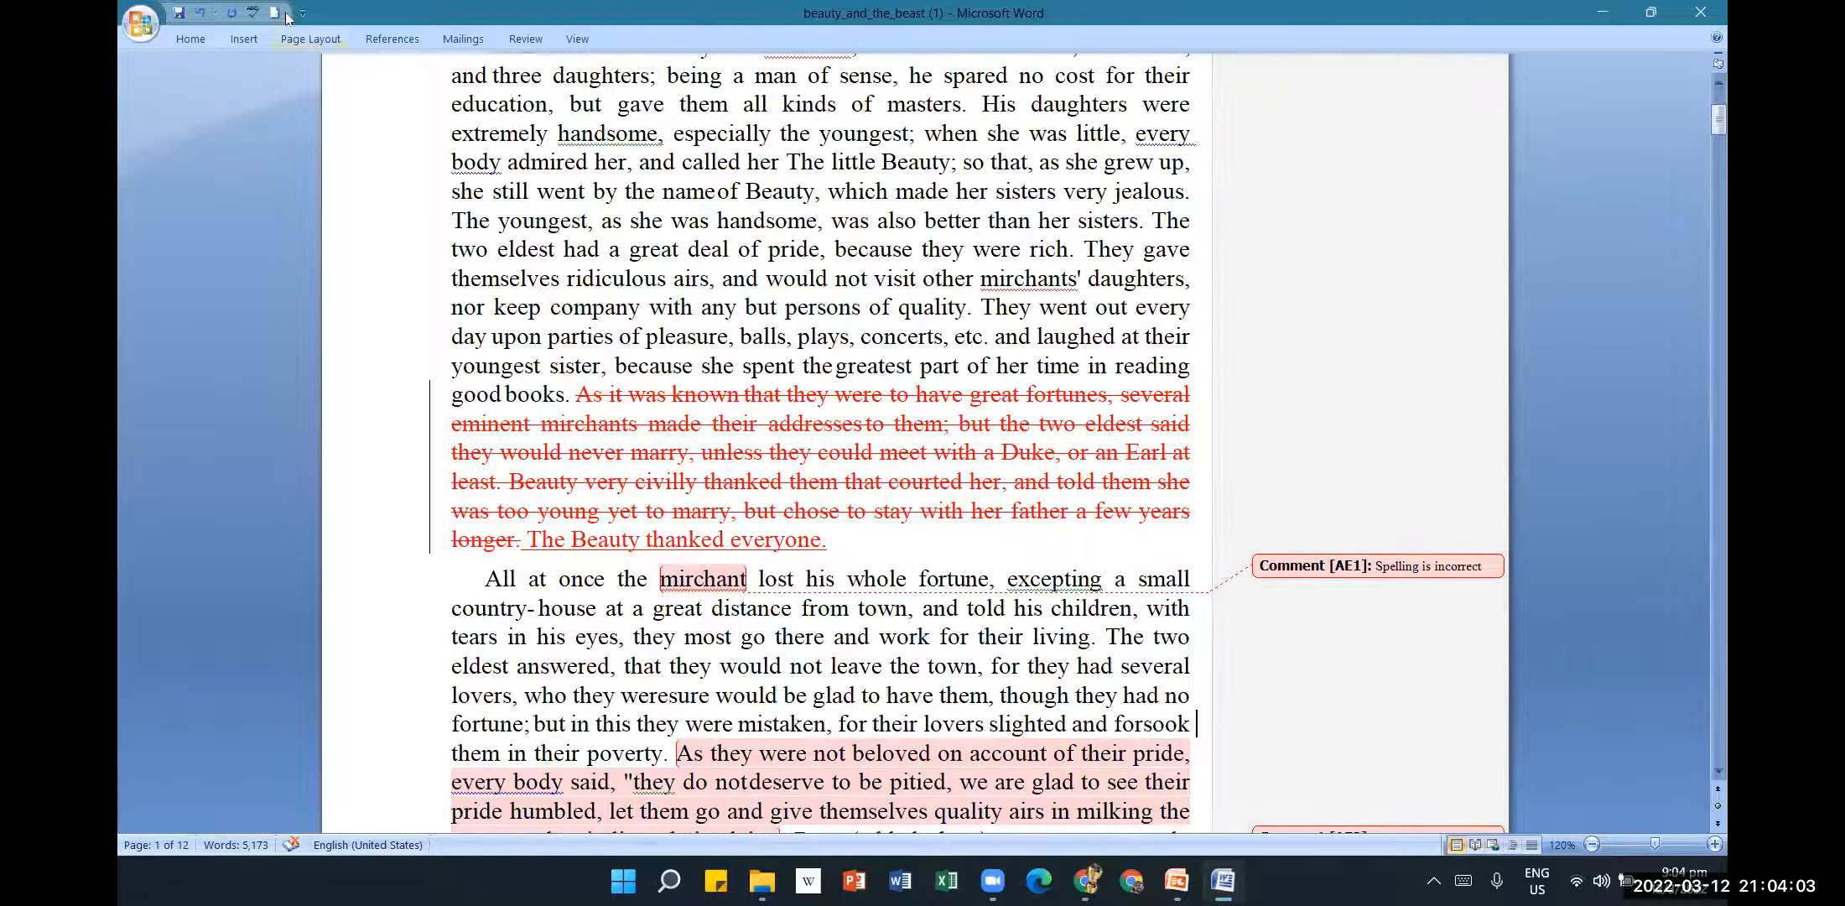
left_click(178, 15)
left_click(1056, 778)
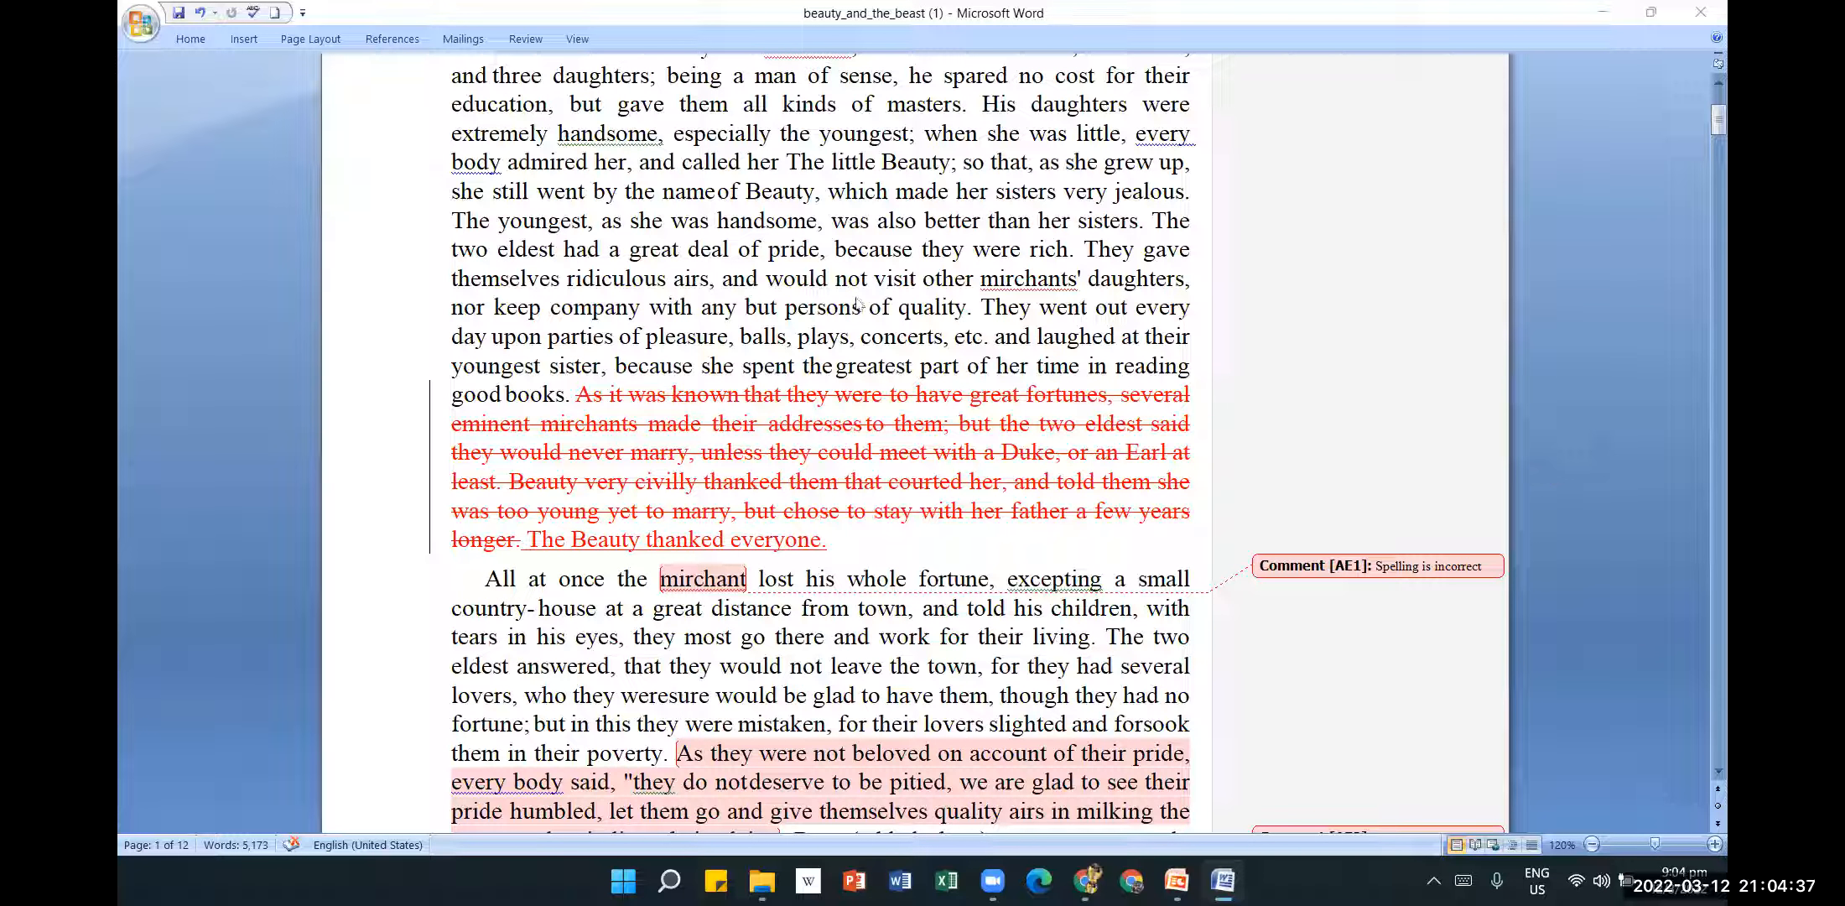
left_click(173, 12)
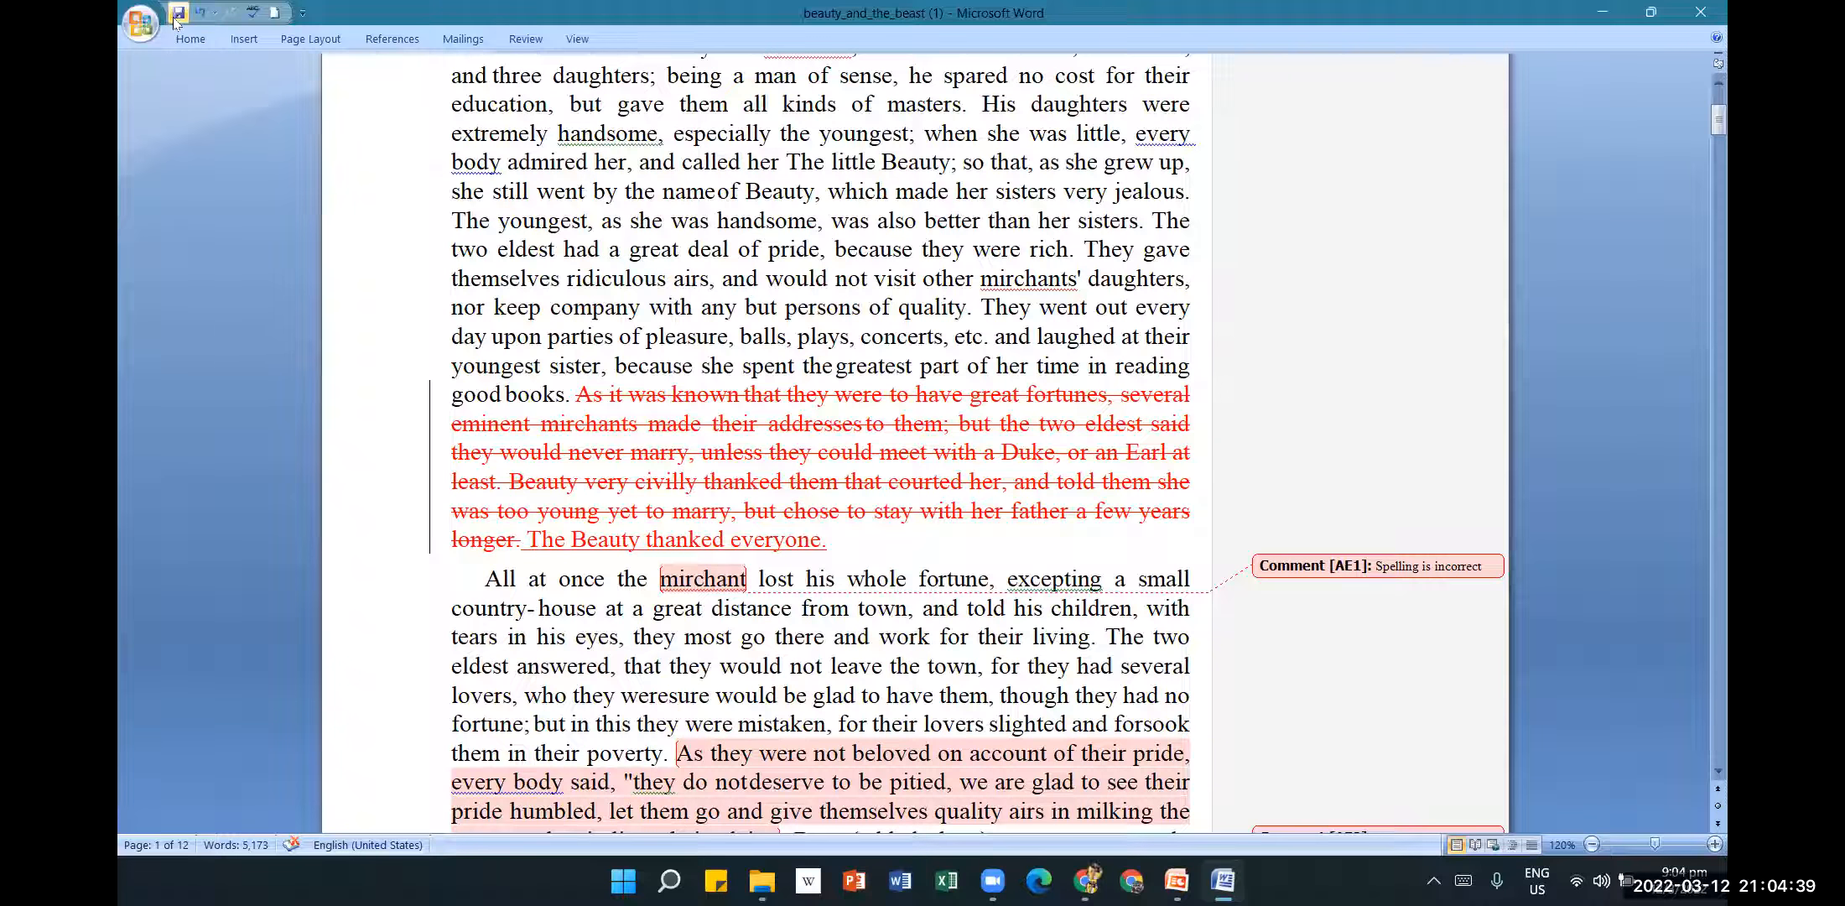
Step past the page-margin and title formatting changes using Accept and Move to Next.
scroll(859, 612, "up", 2)
scroll(859, 612, "up", 3)
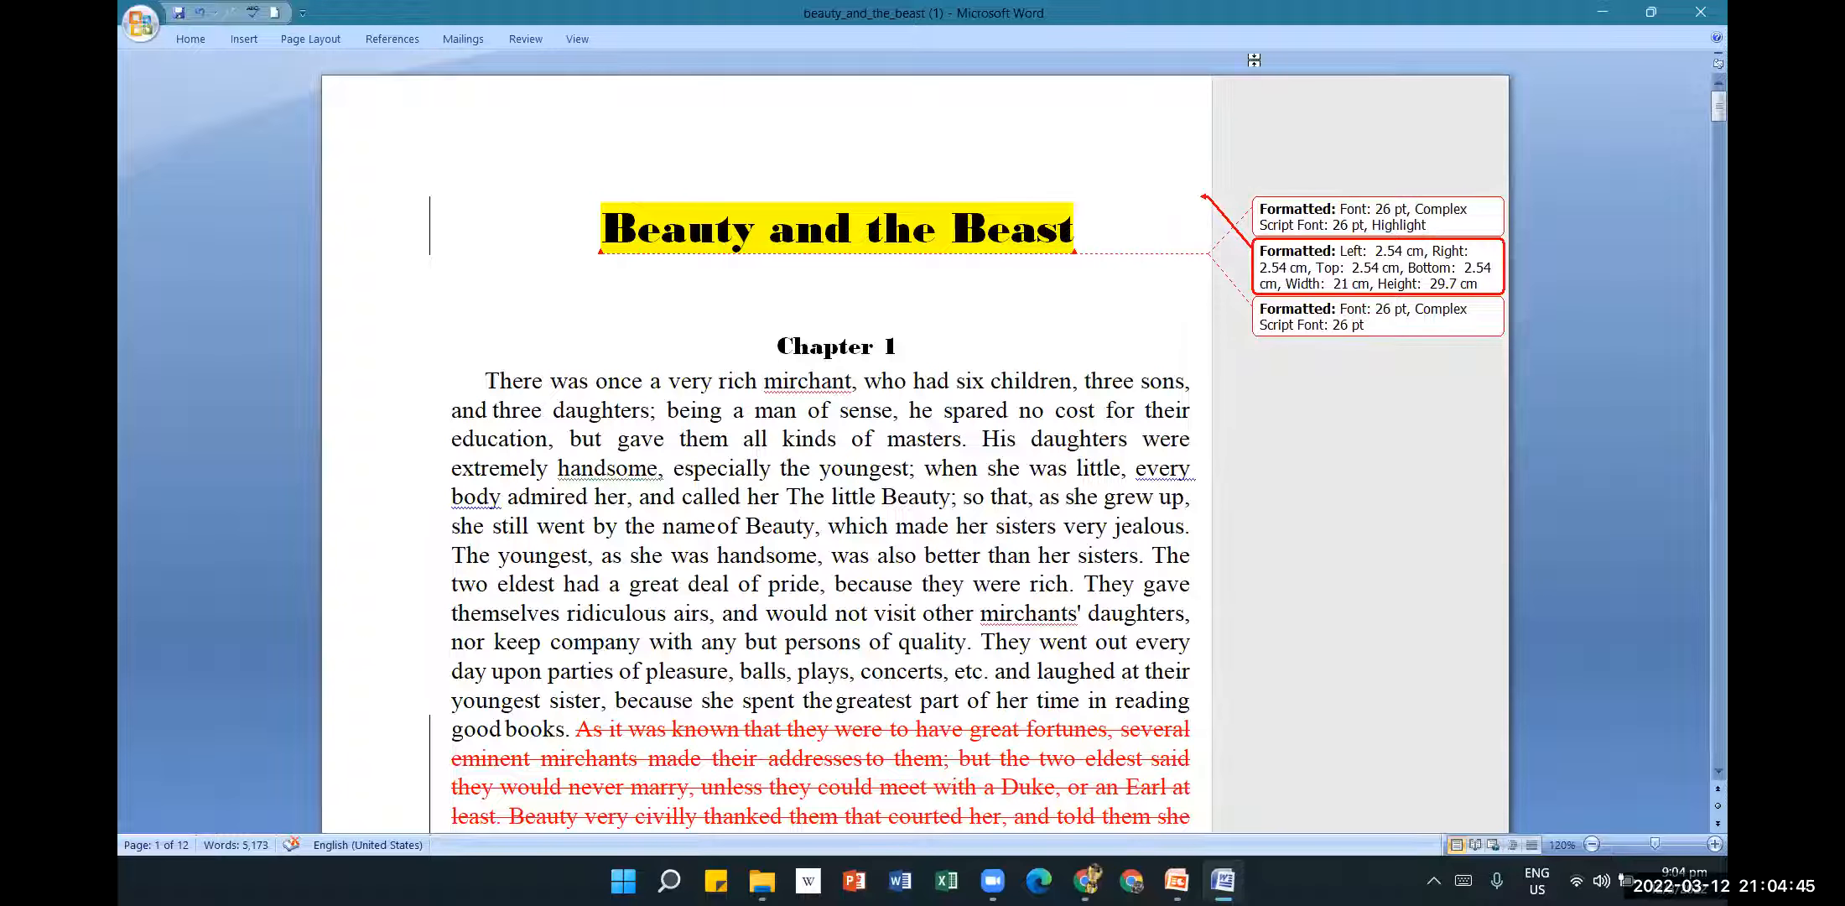
left_click(526, 39)
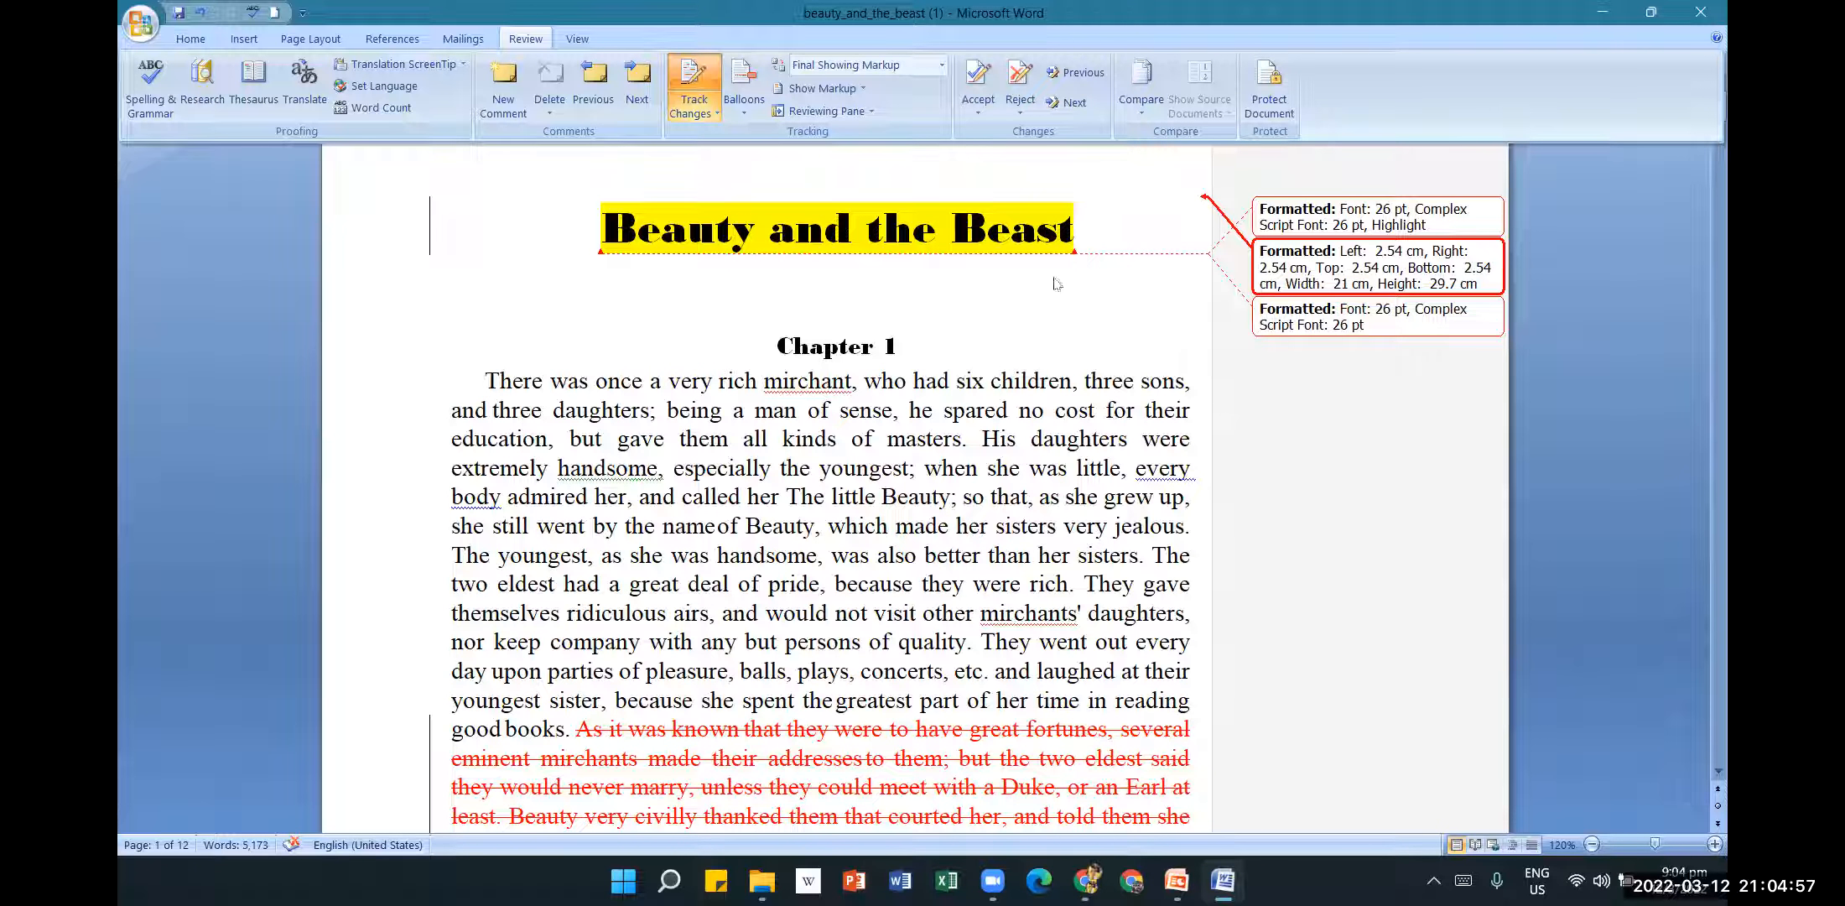
left_click(987, 119)
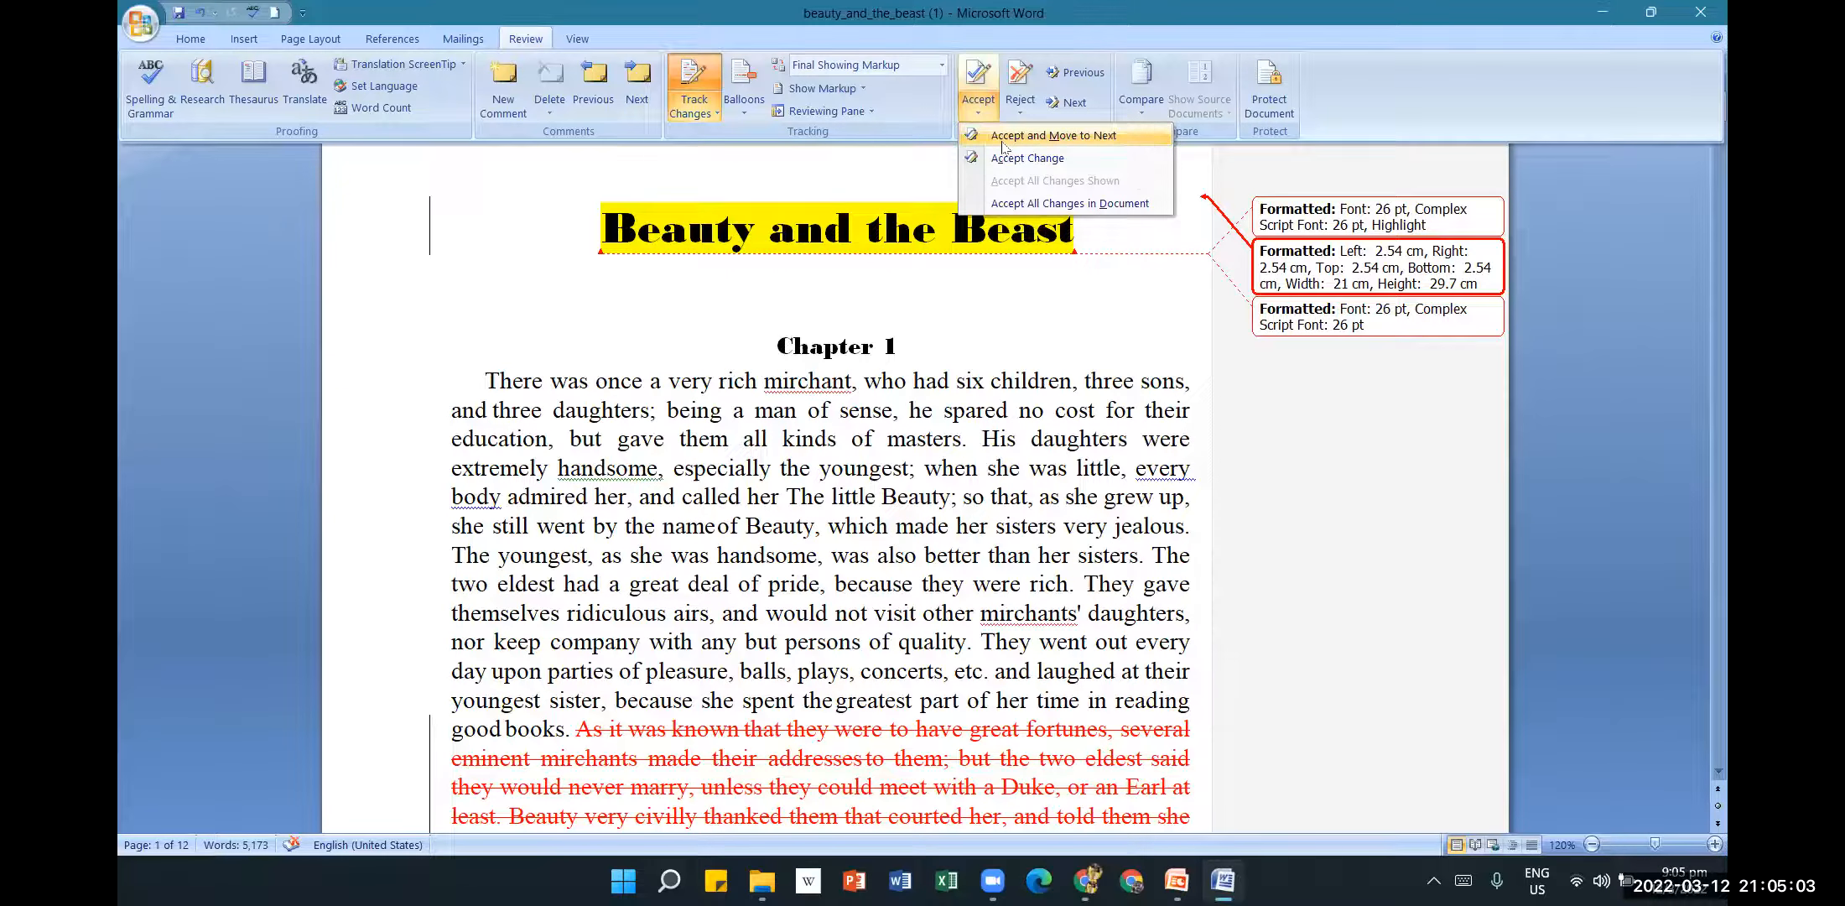
left_click(1003, 136)
scroll(1164, 539, "up", 3)
scroll(1164, 540, "up", 3)
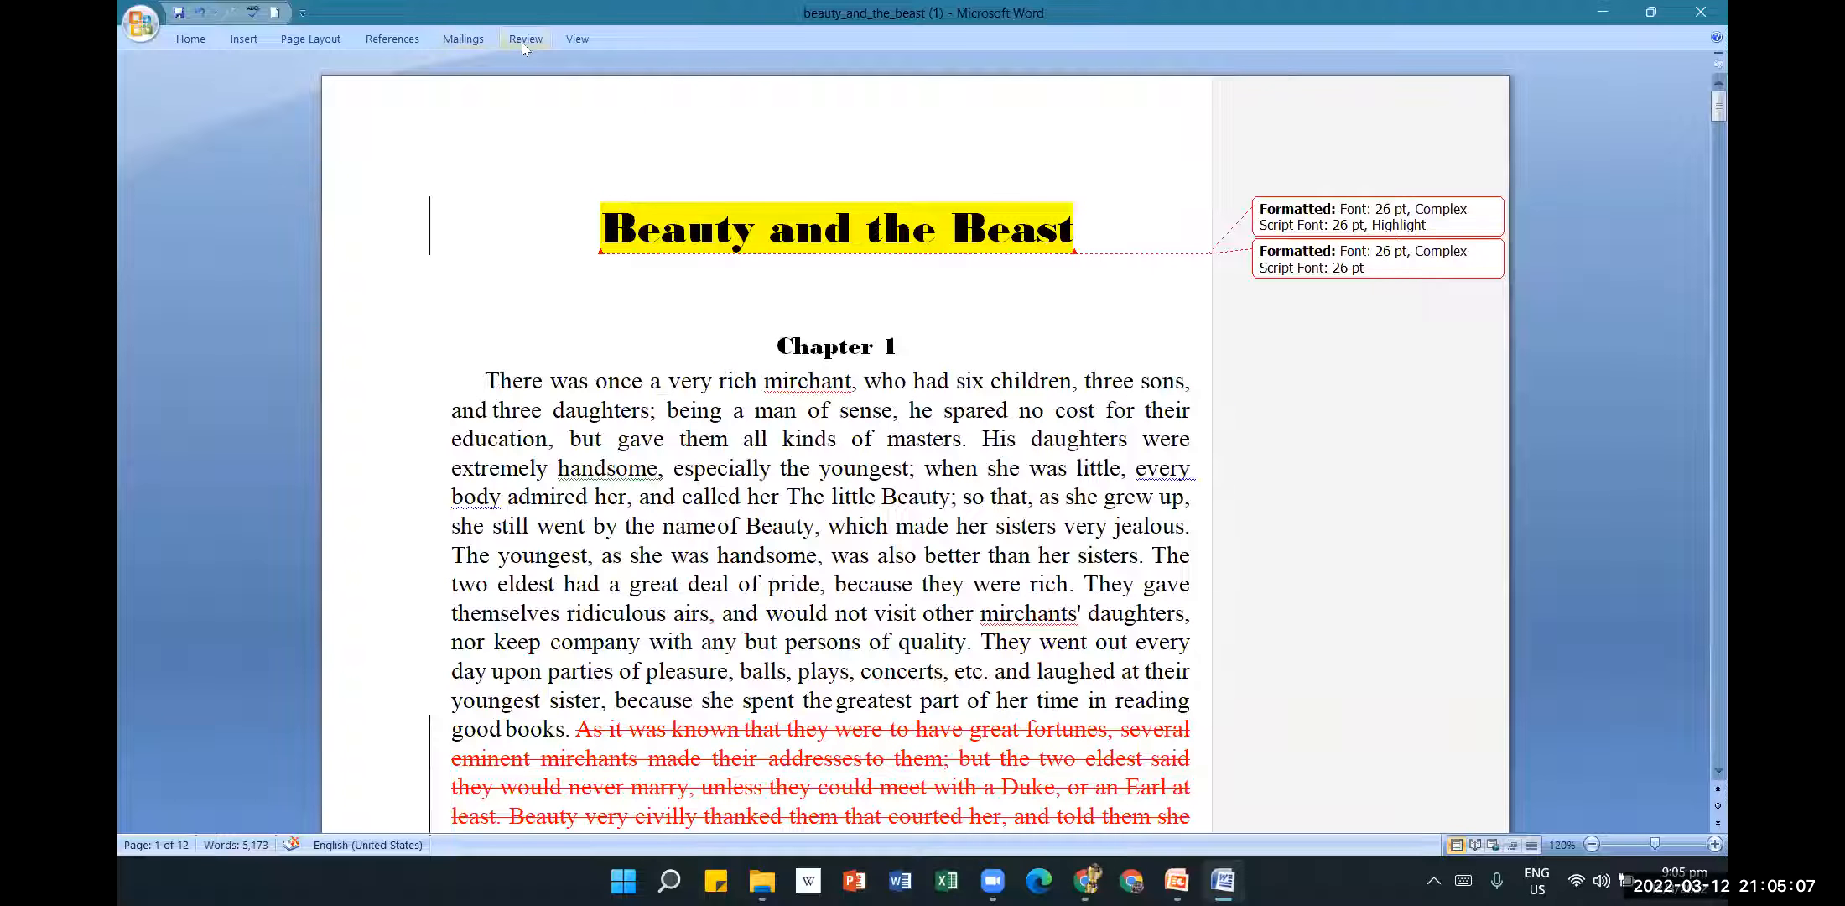
left_click(523, 39)
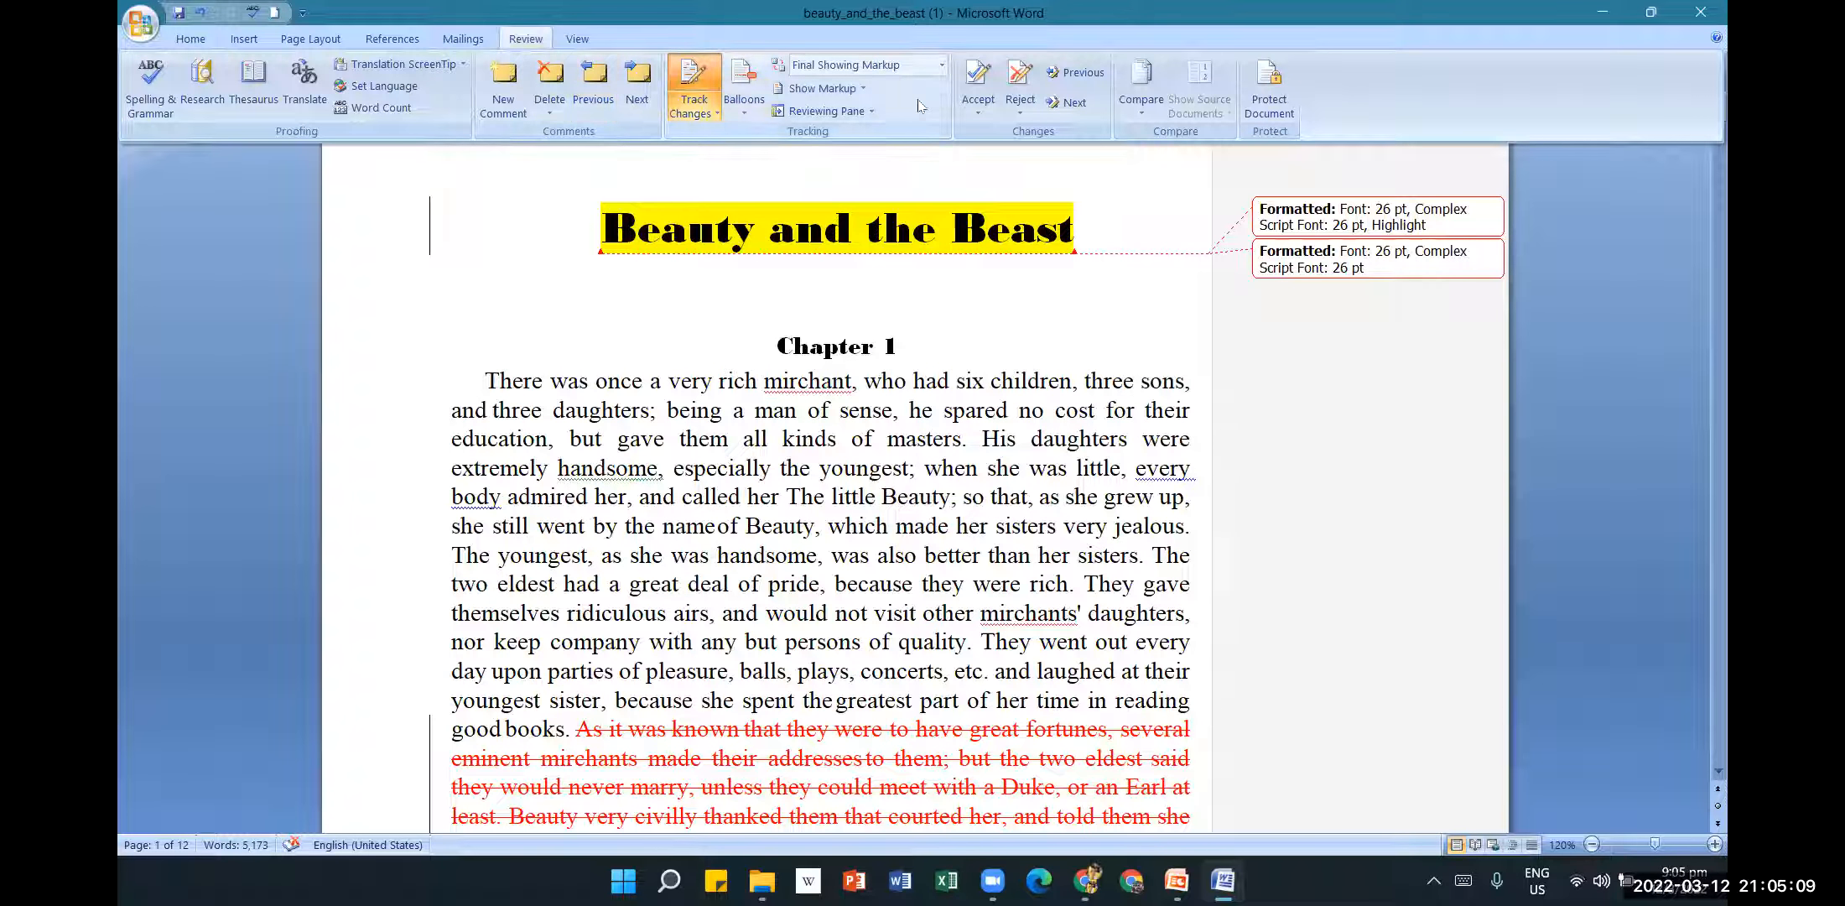
left_click(978, 112)
left_click(1024, 134)
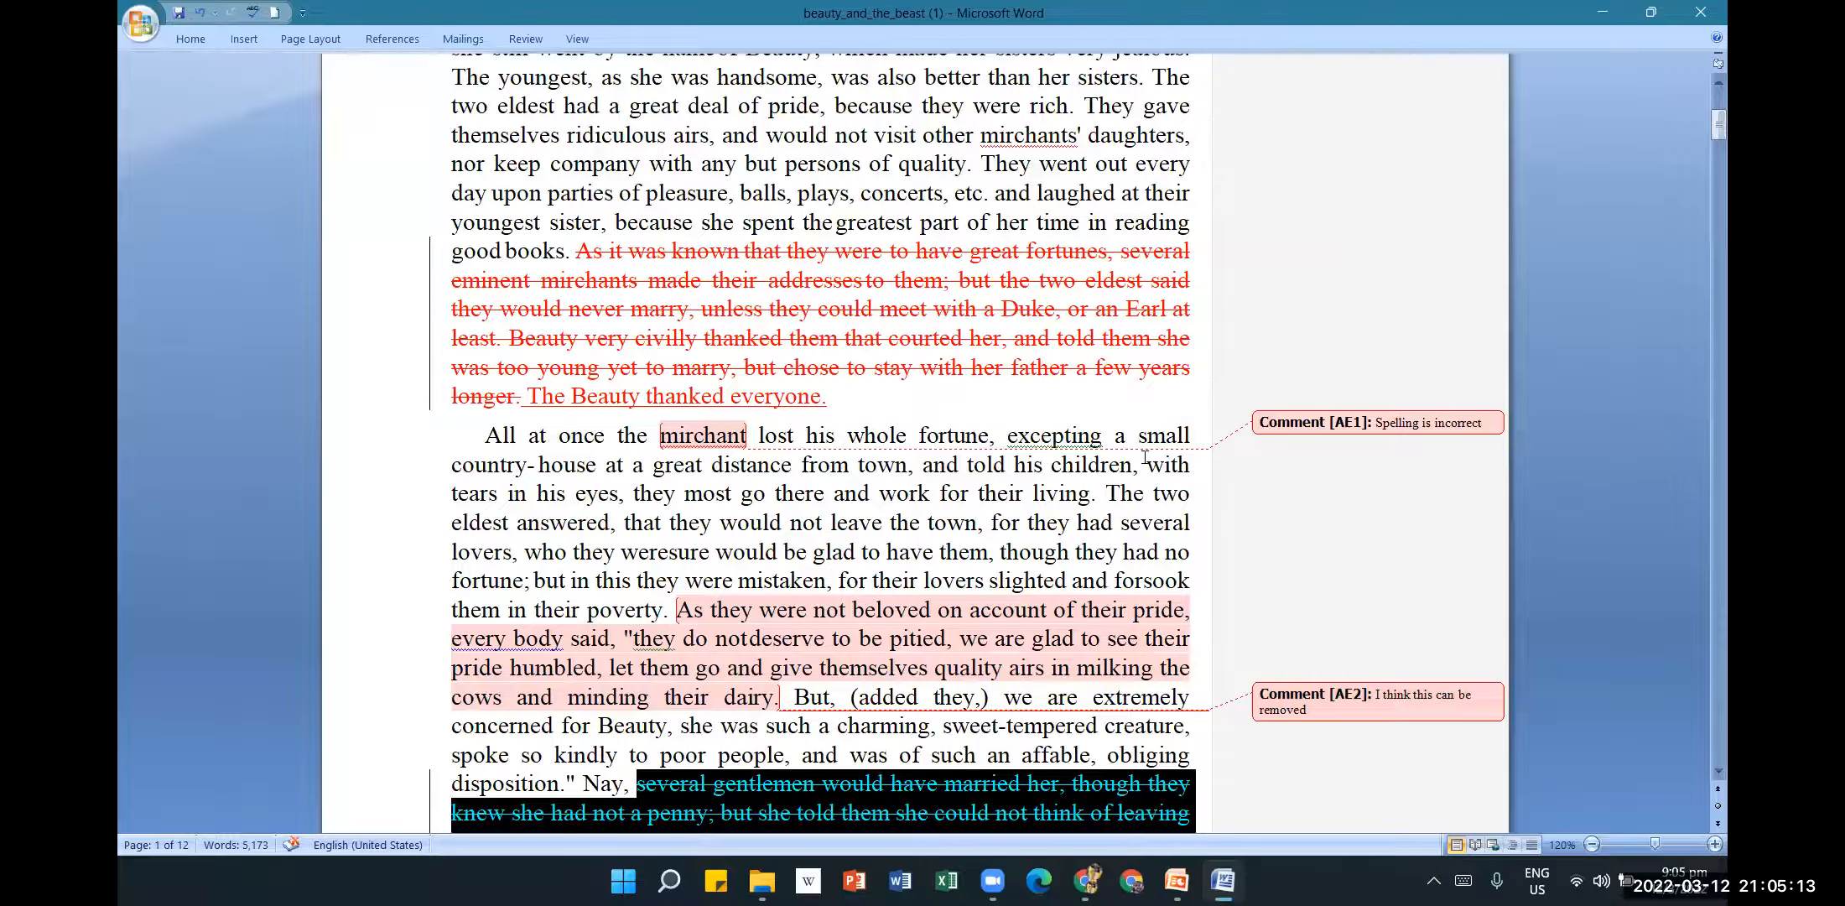
Keep applying Accept and Move to Next until the continue-from-beginning prompt appears.
scroll(1144, 457, "up", 4)
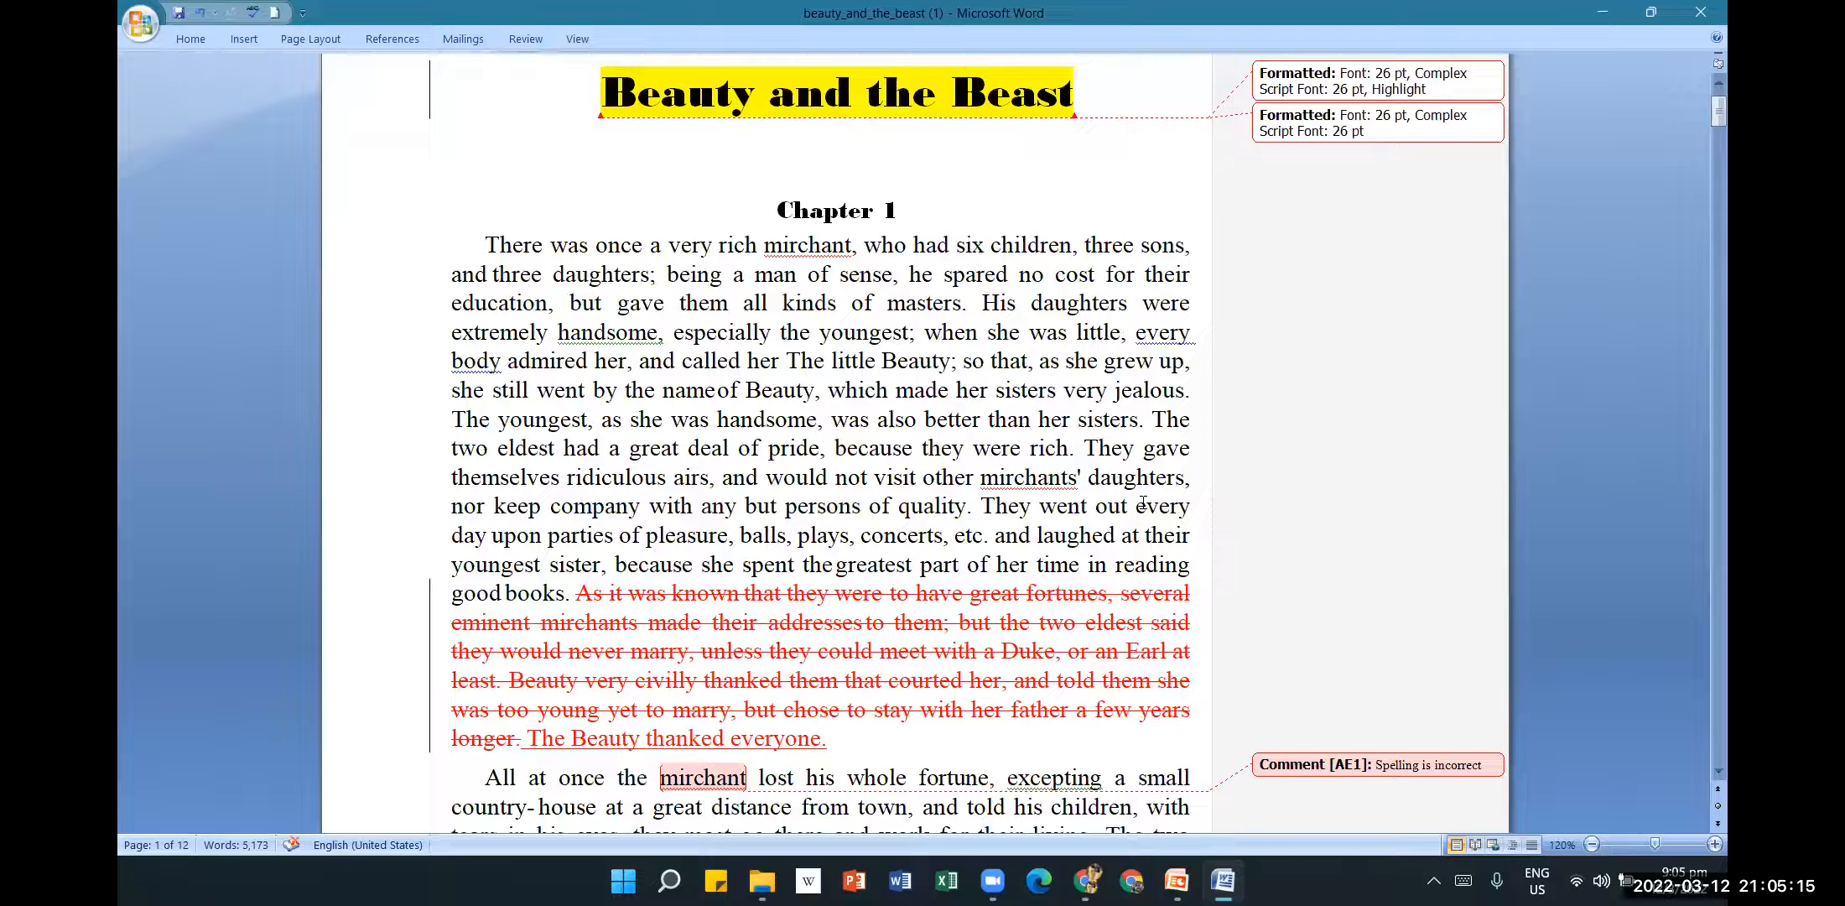
left_click(526, 39)
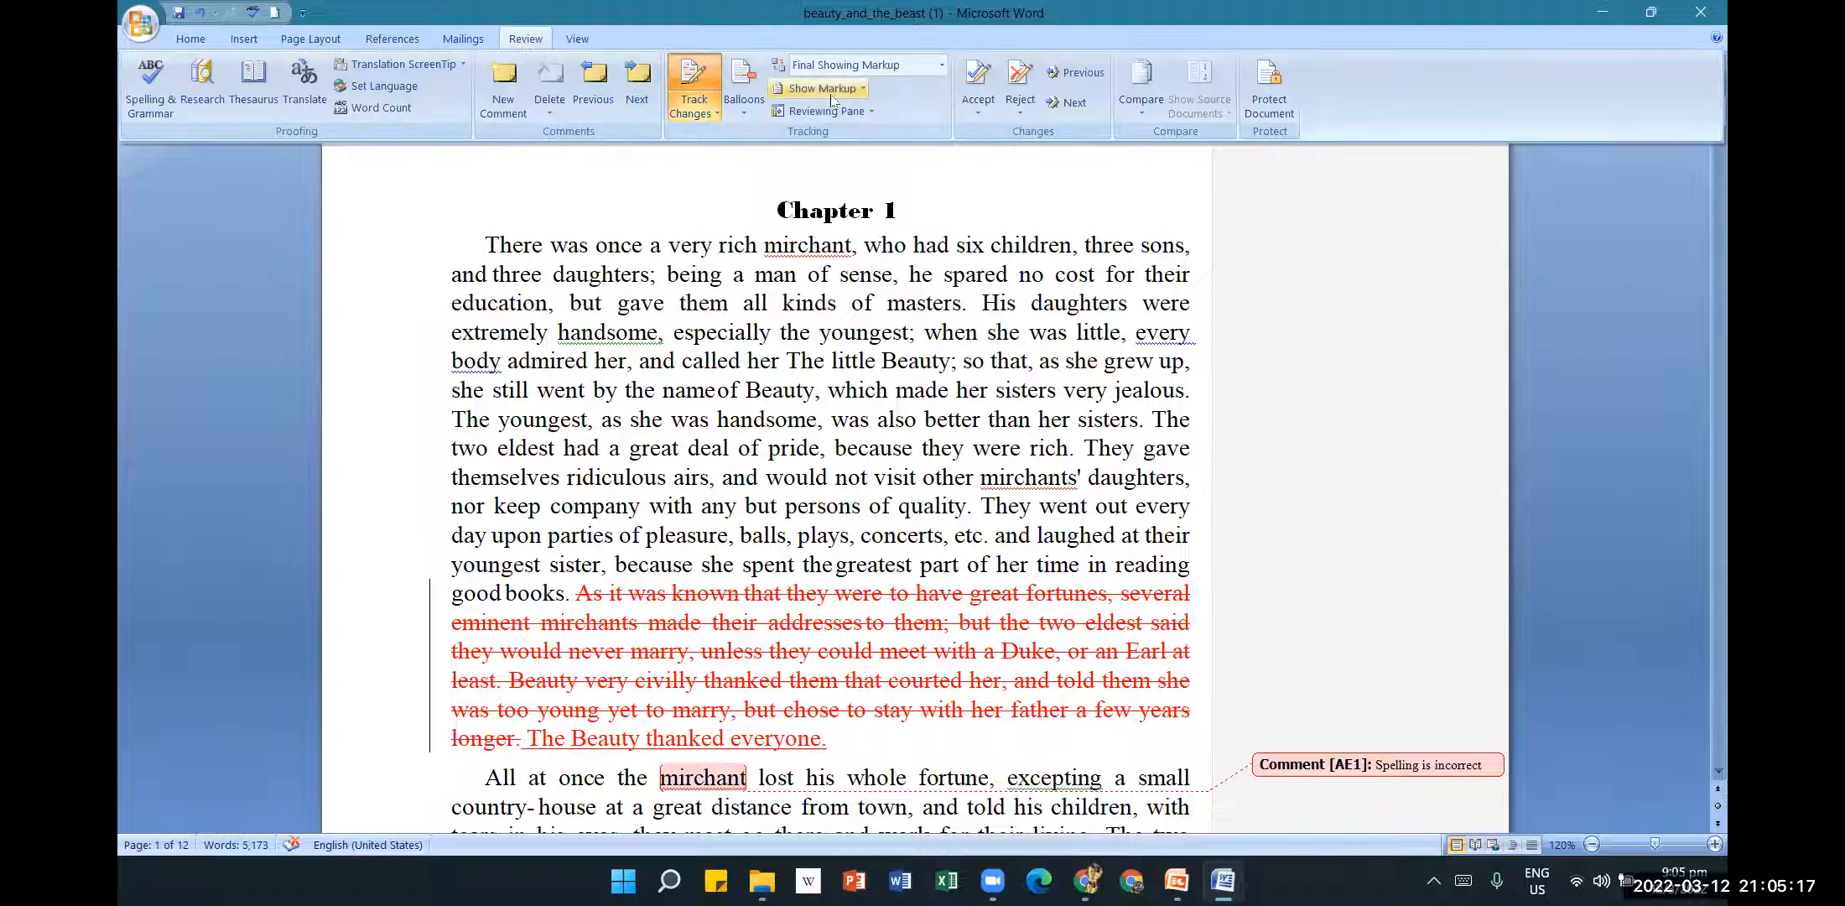
left_click(978, 105)
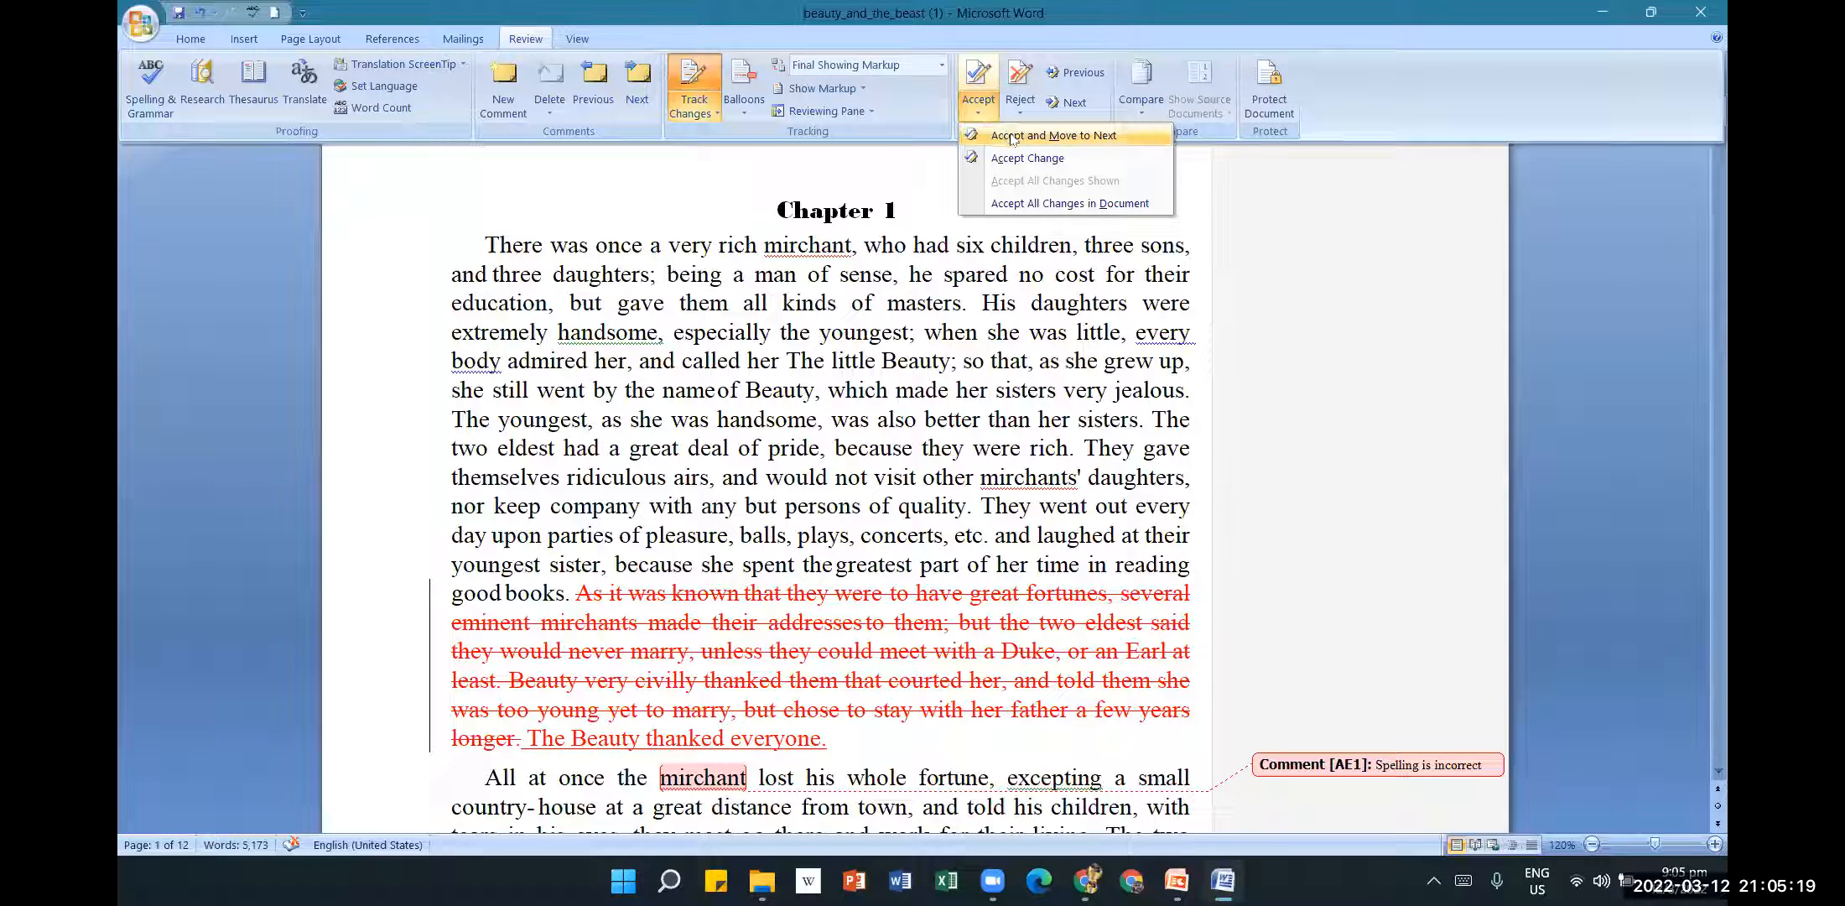
left_click(1024, 158)
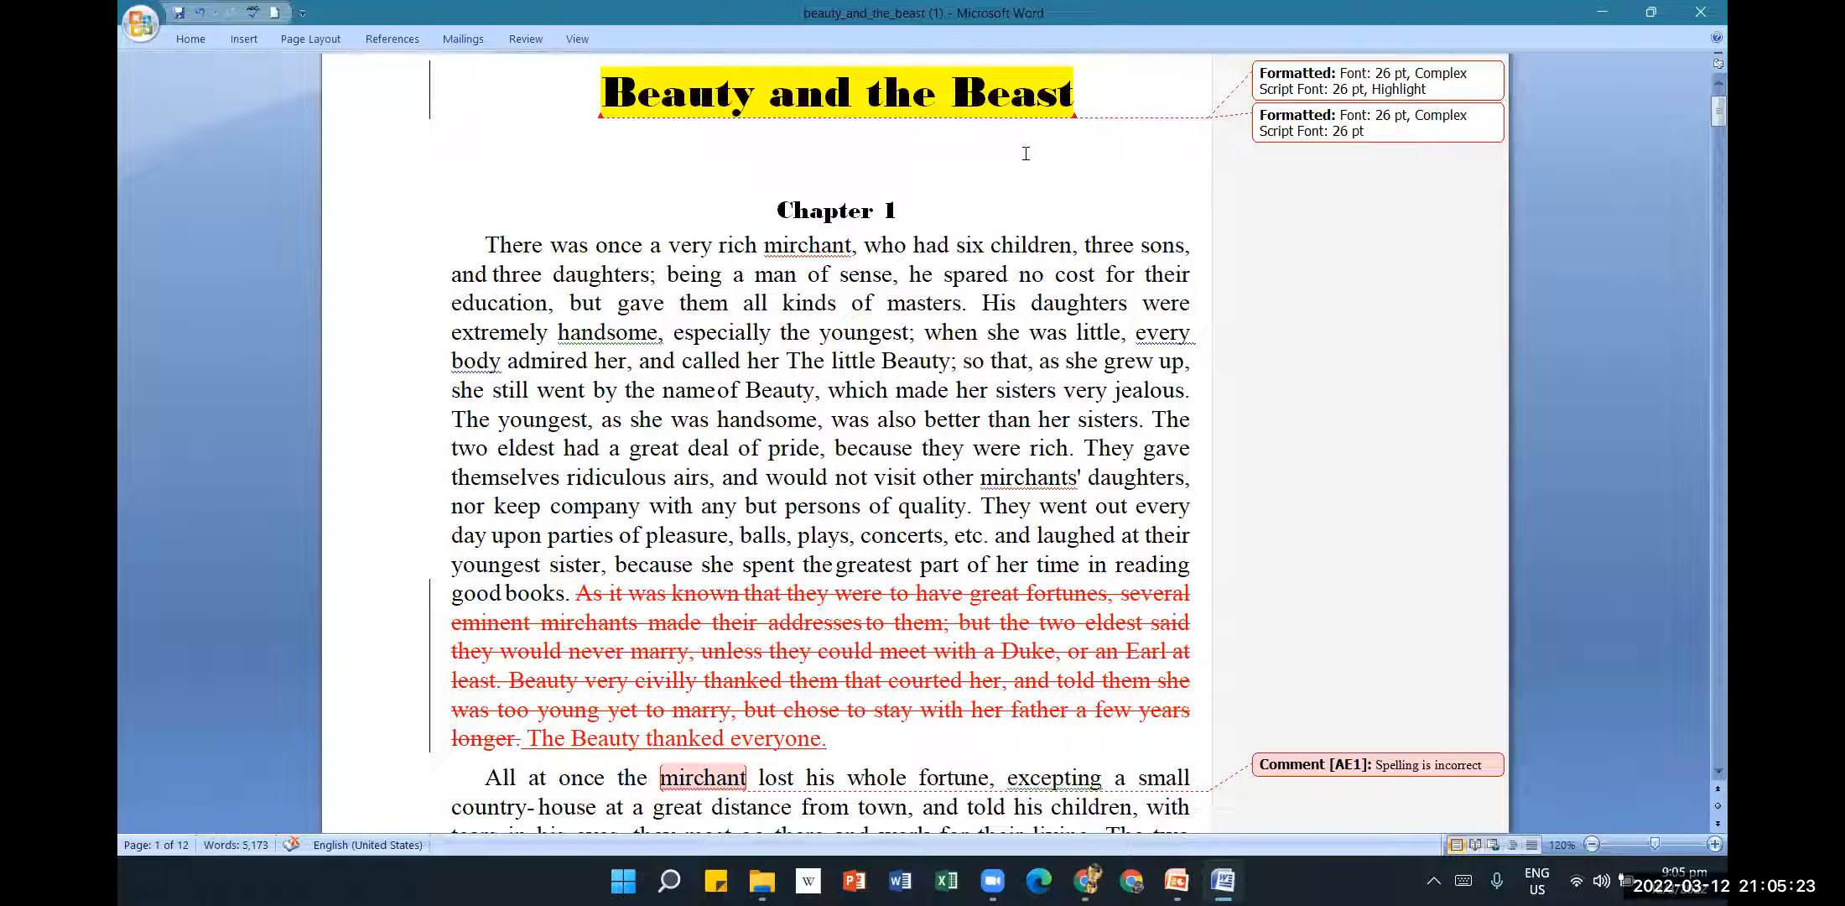
left_click(520, 43)
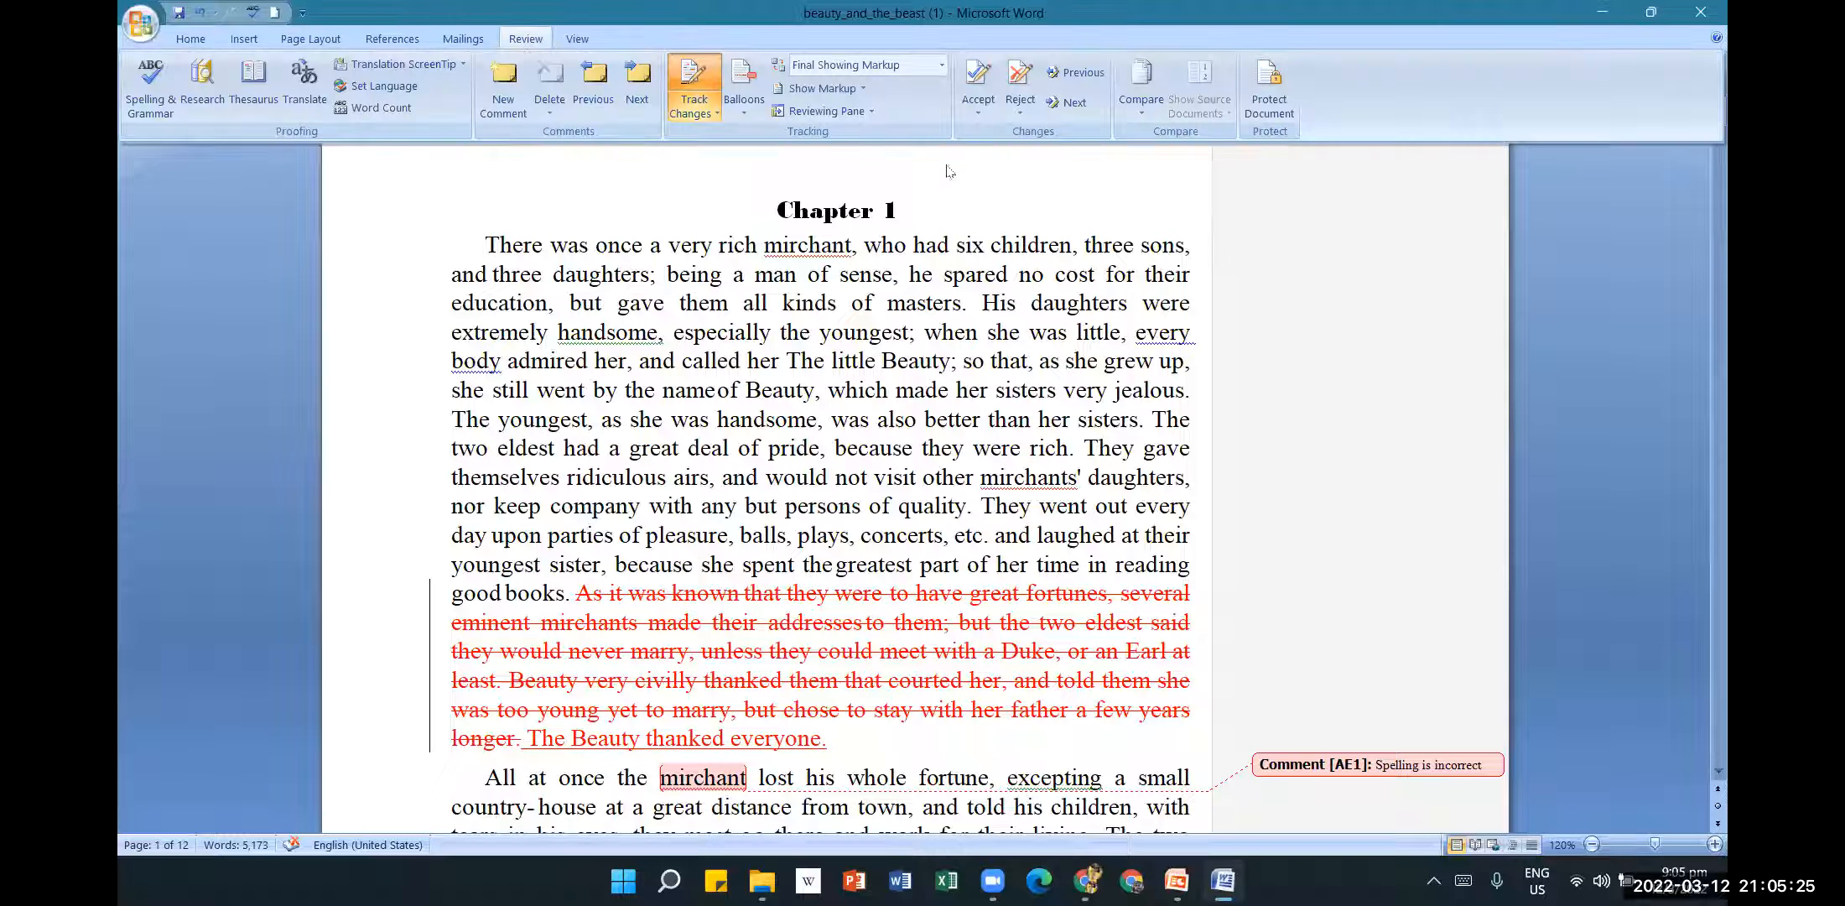
left_click(978, 108)
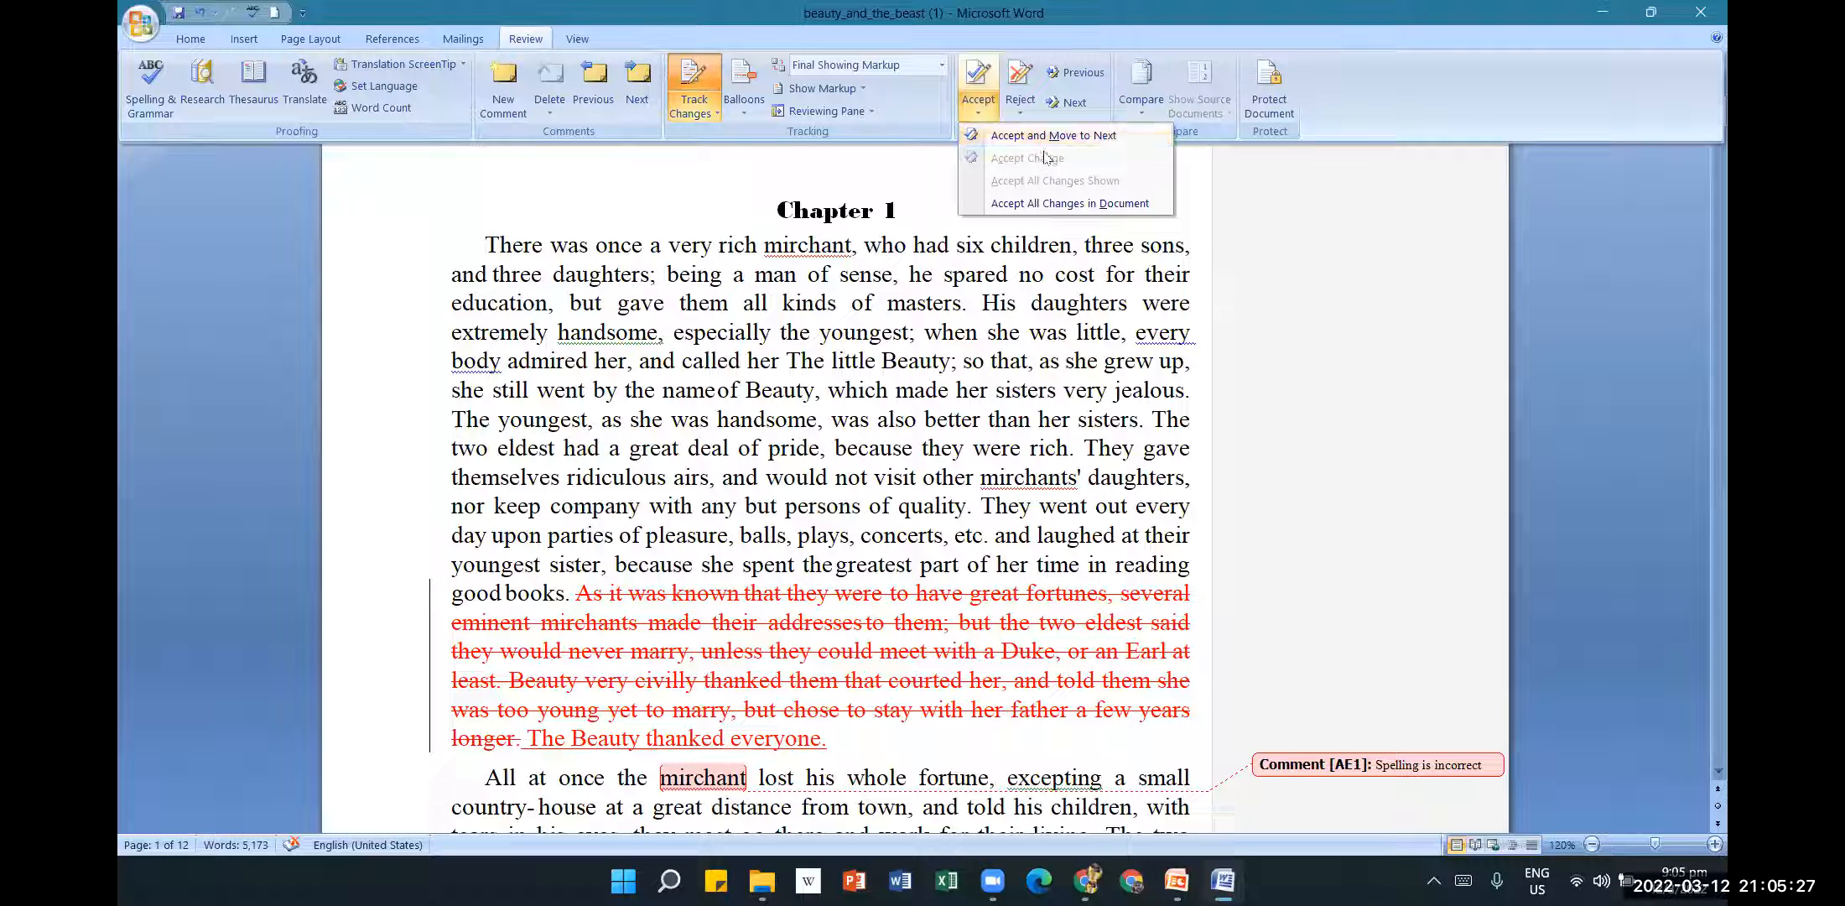
left_click(1058, 142)
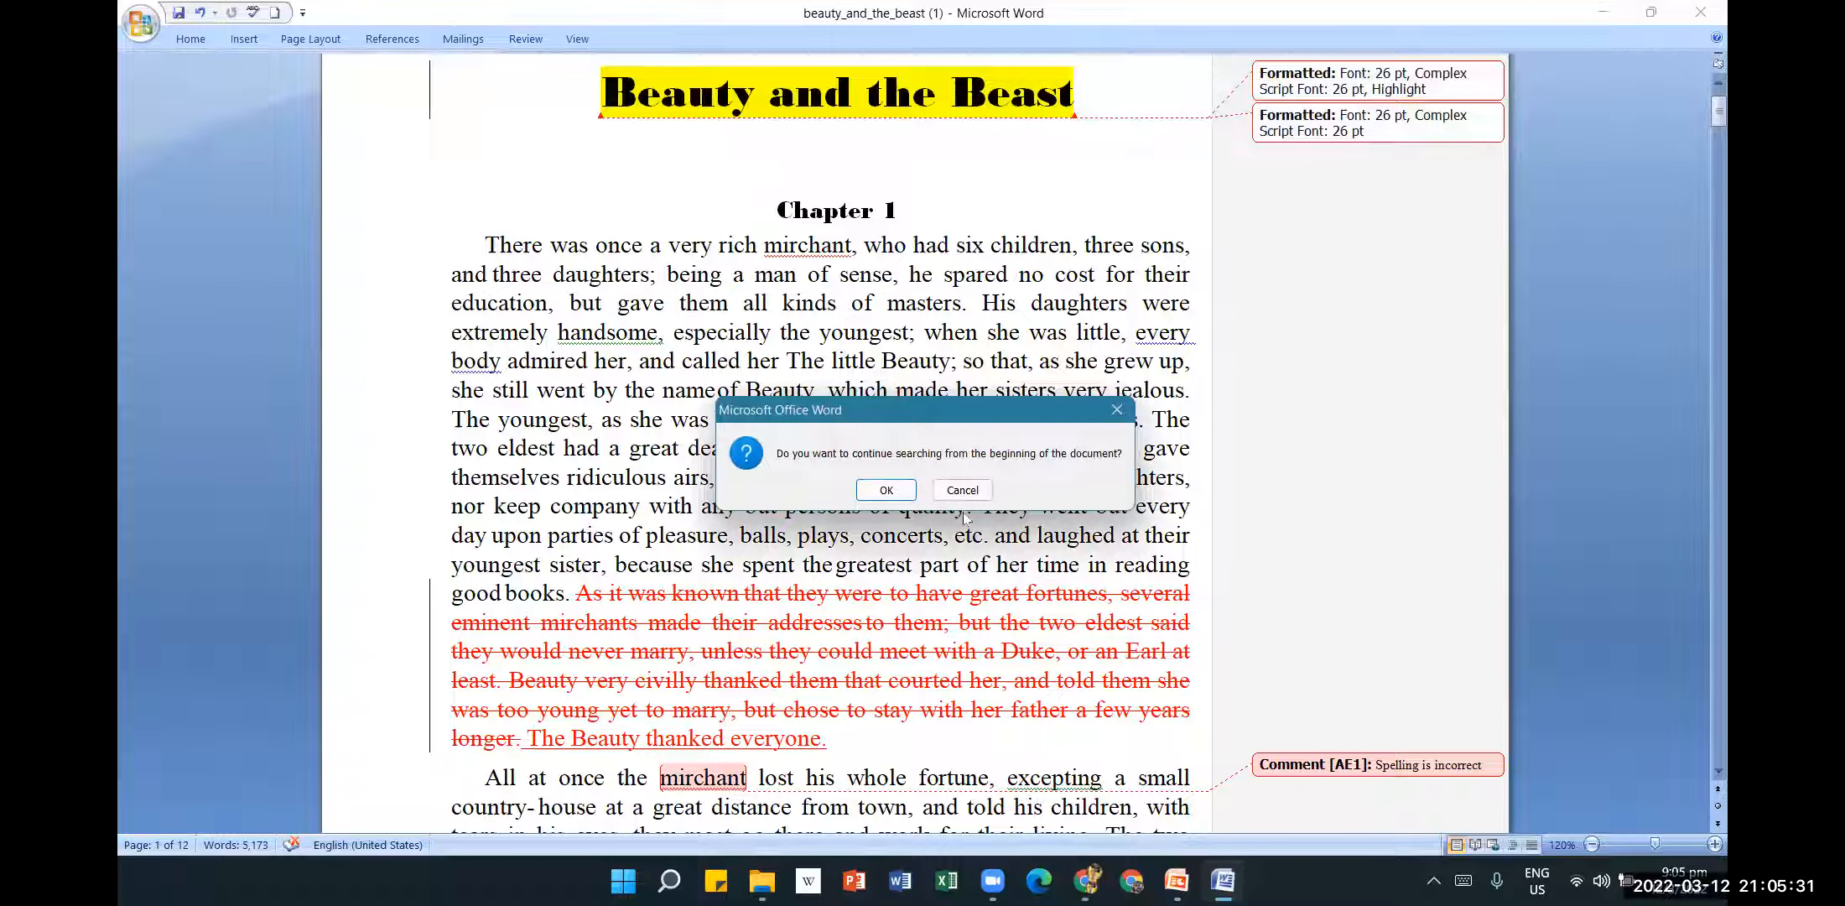
Continue searching from the start and accept the title's highlight and font-size formatting changes.
left_click(887, 492)
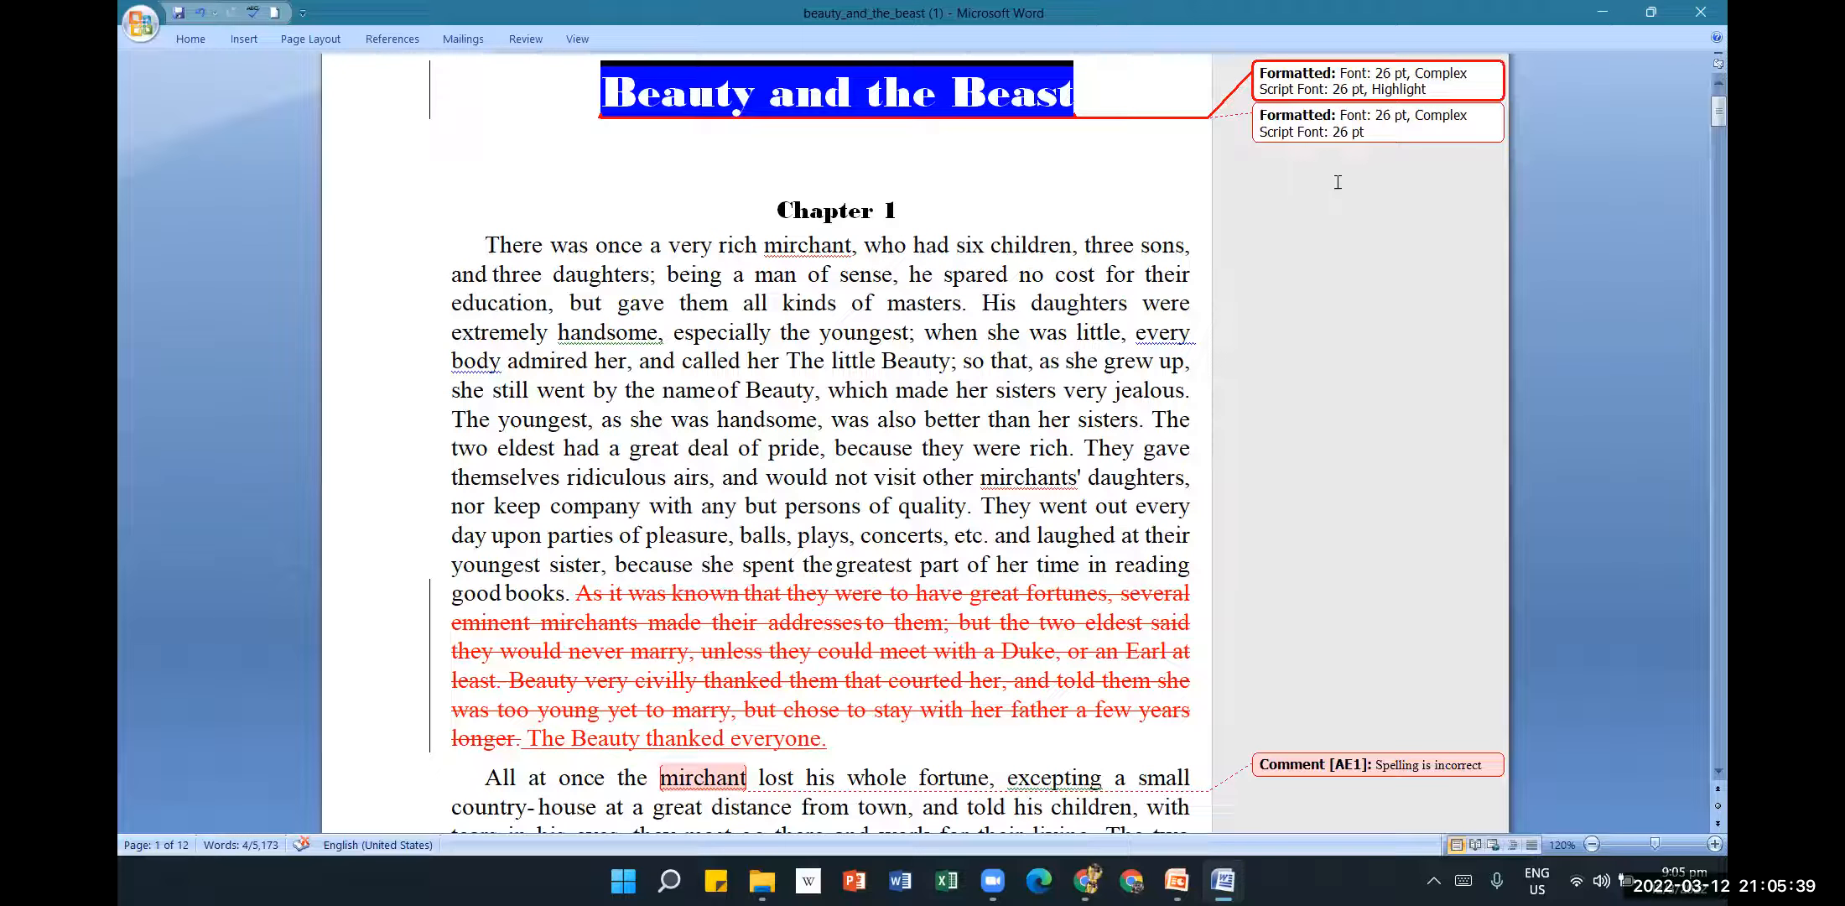
left_click(537, 44)
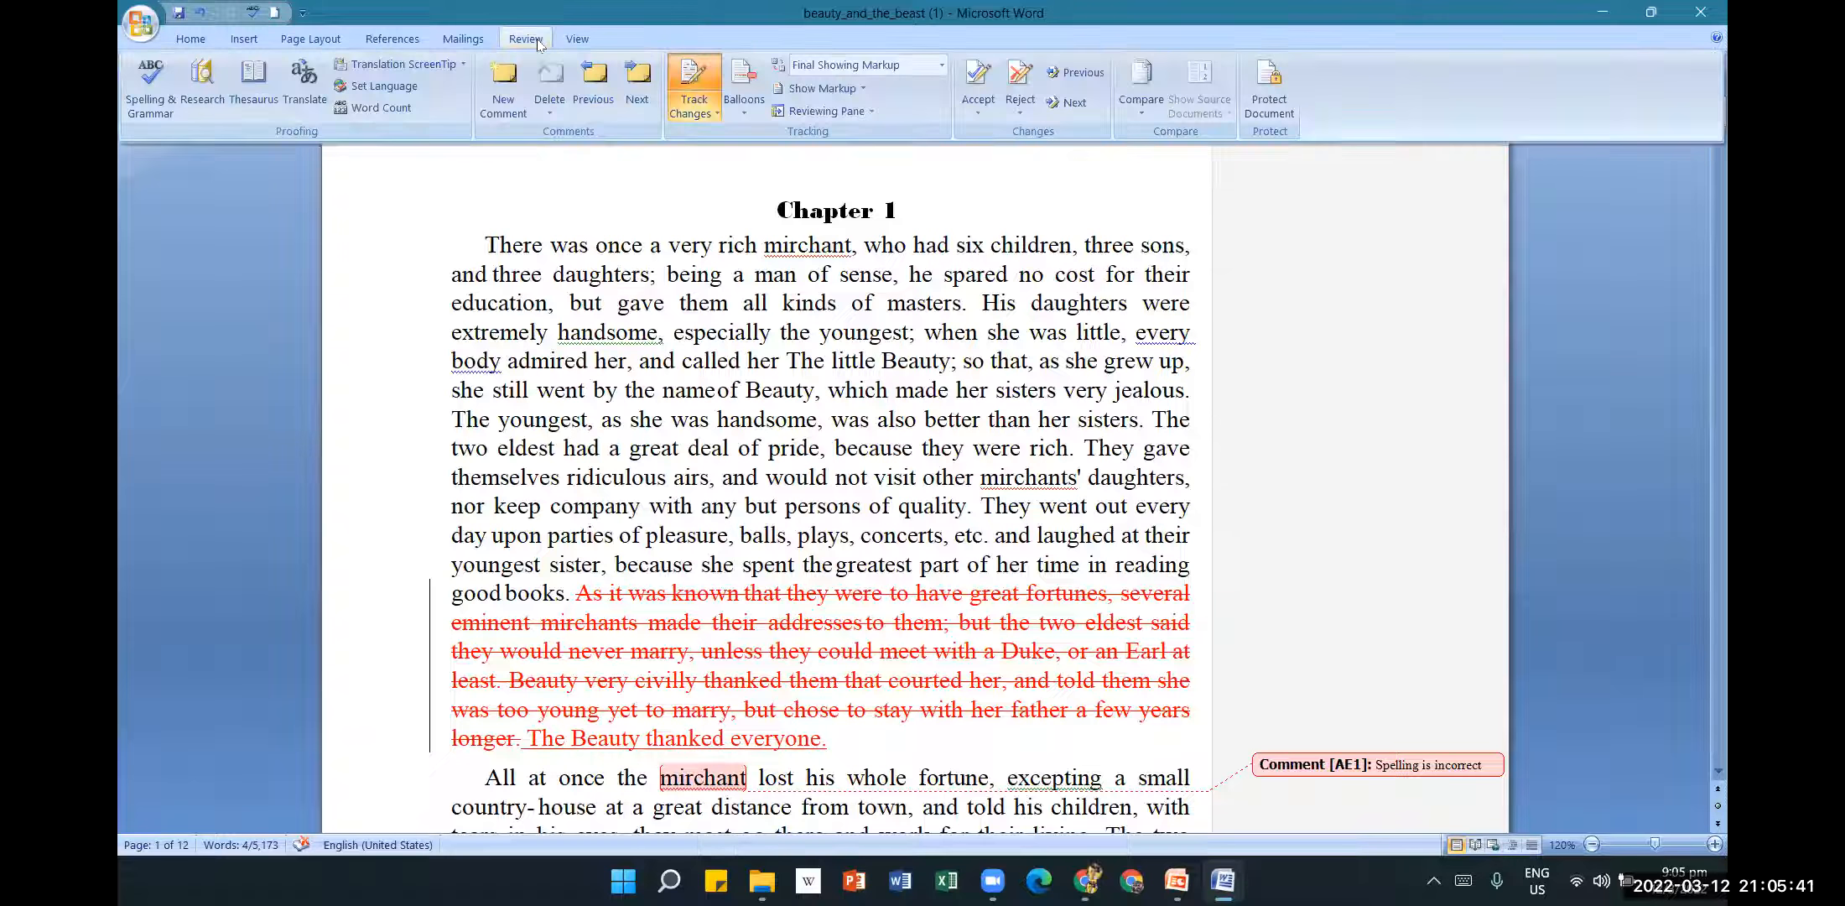
left_click(981, 112)
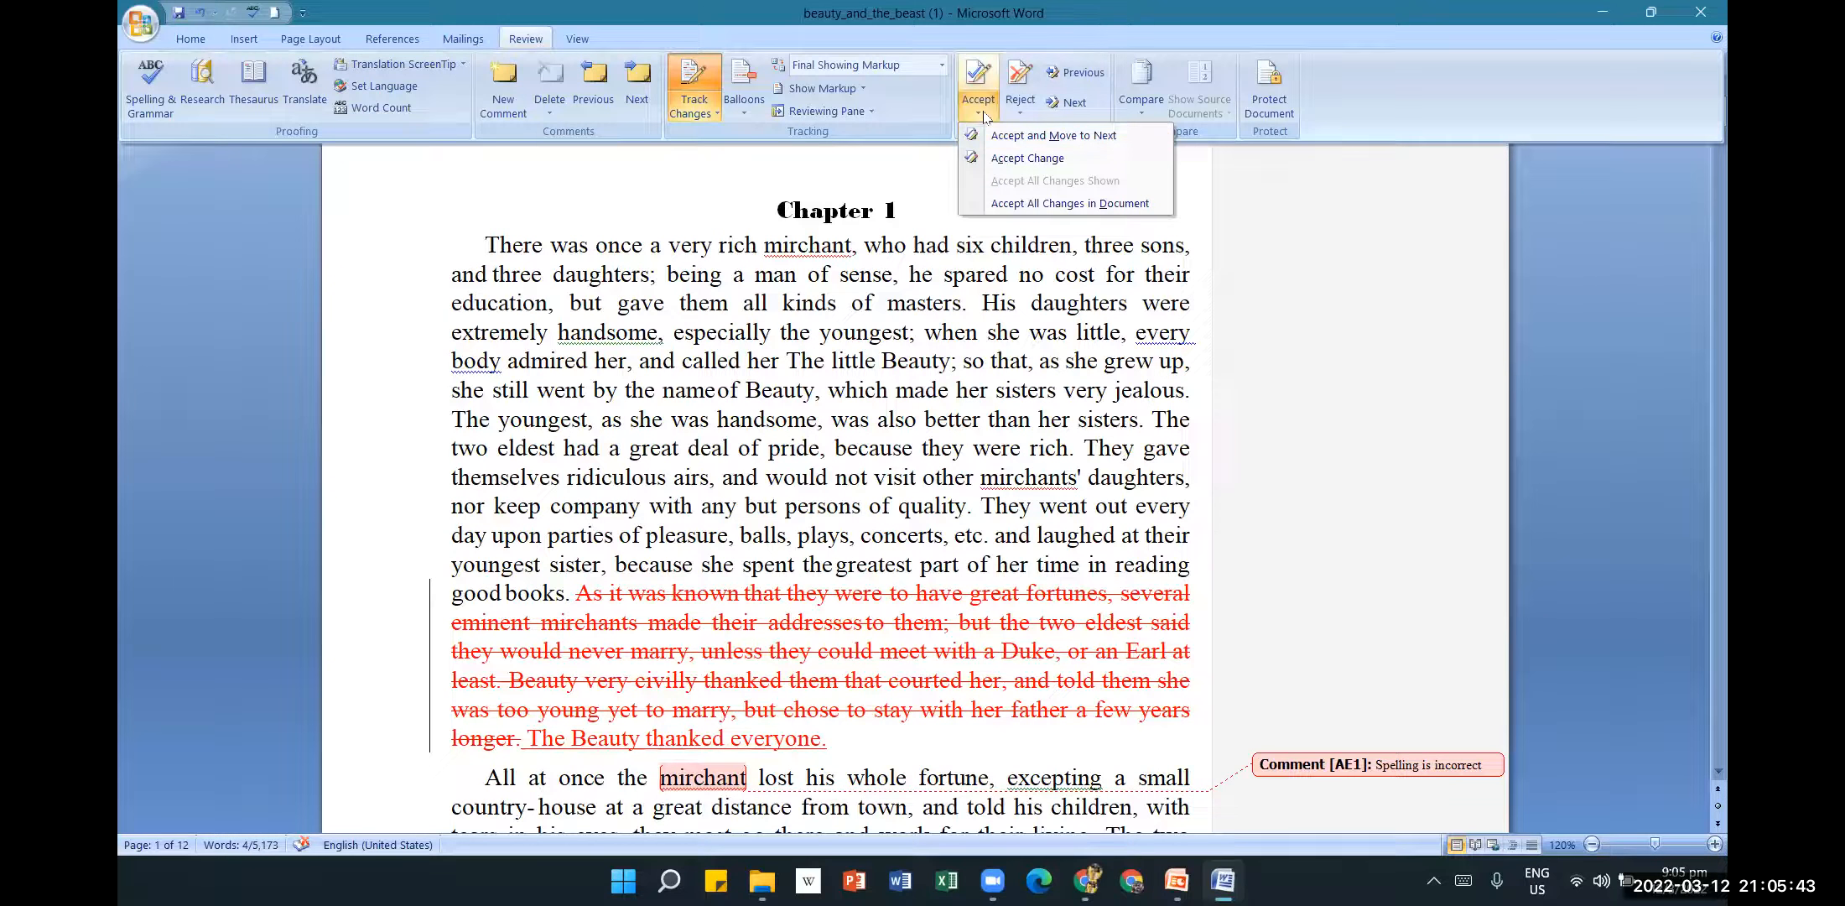
left_click(1031, 135)
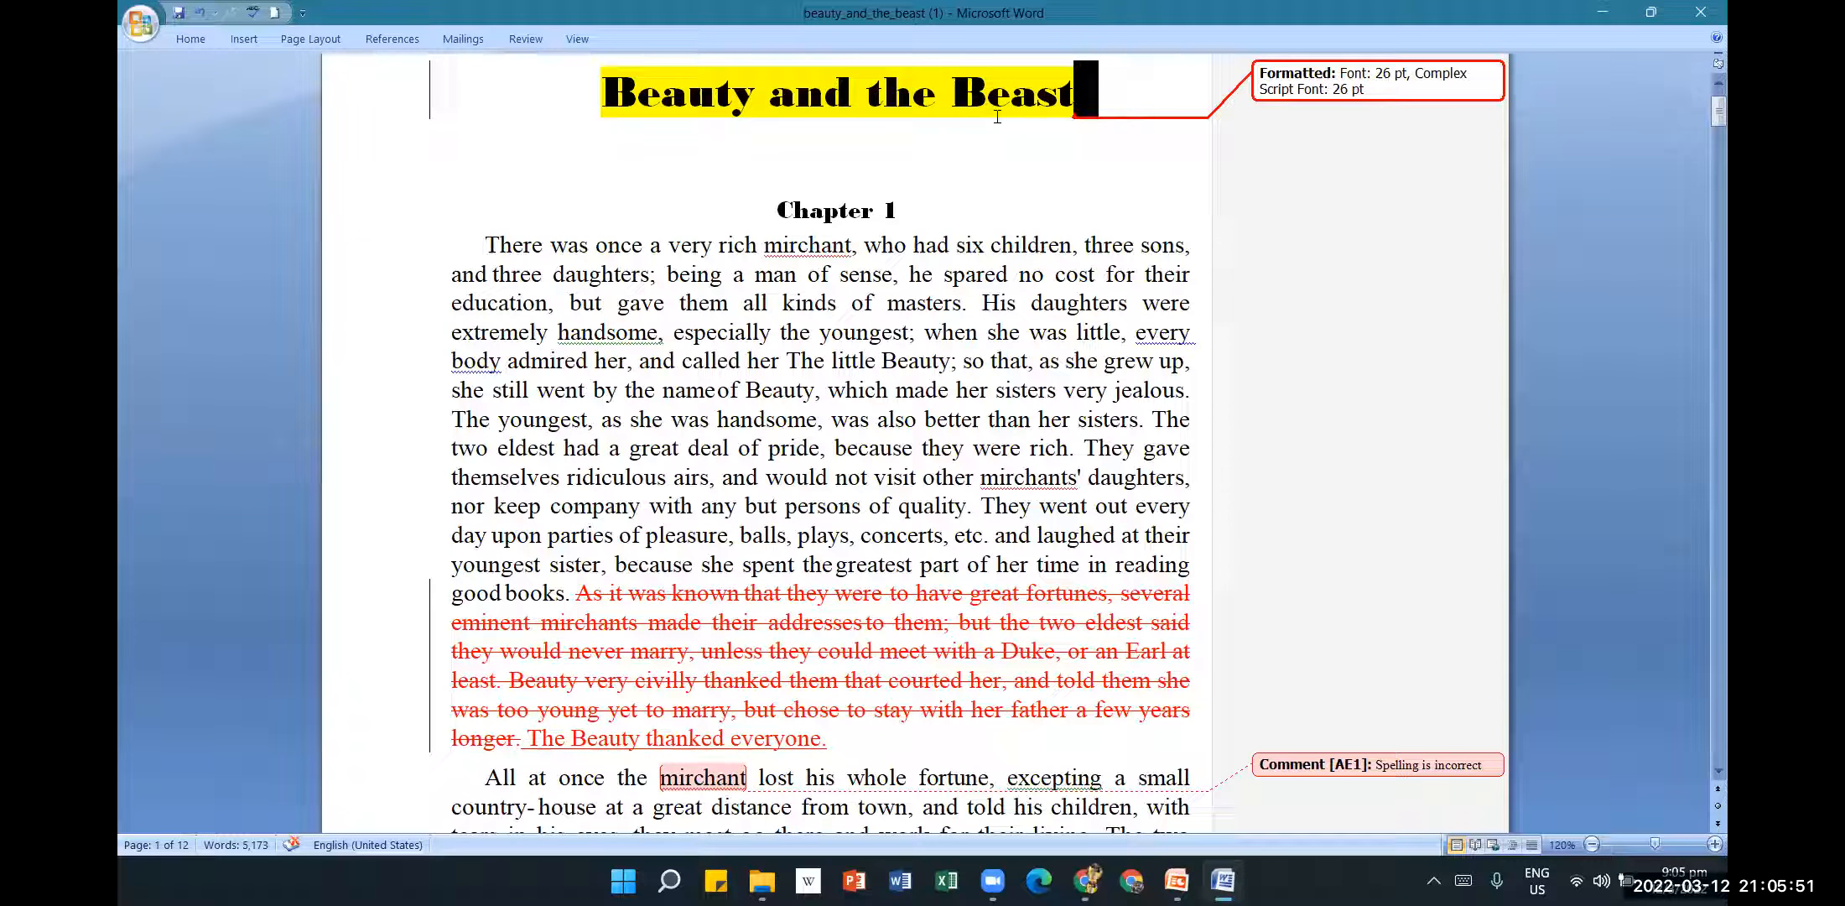
left_click(535, 41)
left_click(977, 117)
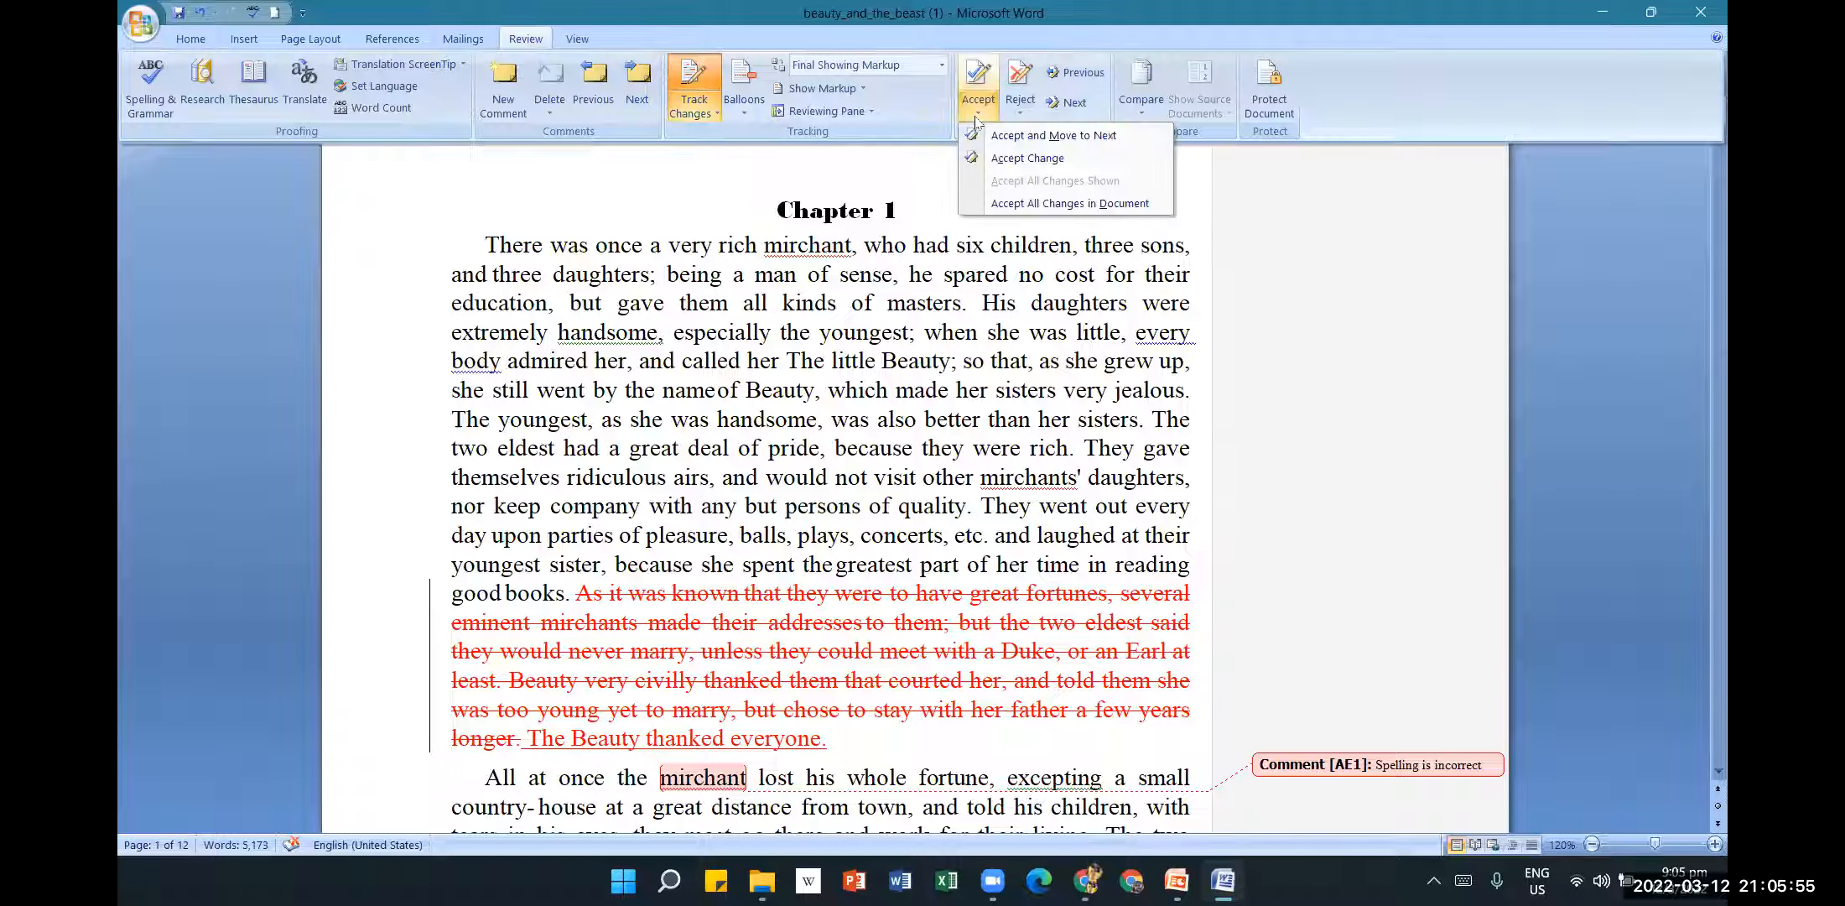
left_click(1004, 158)
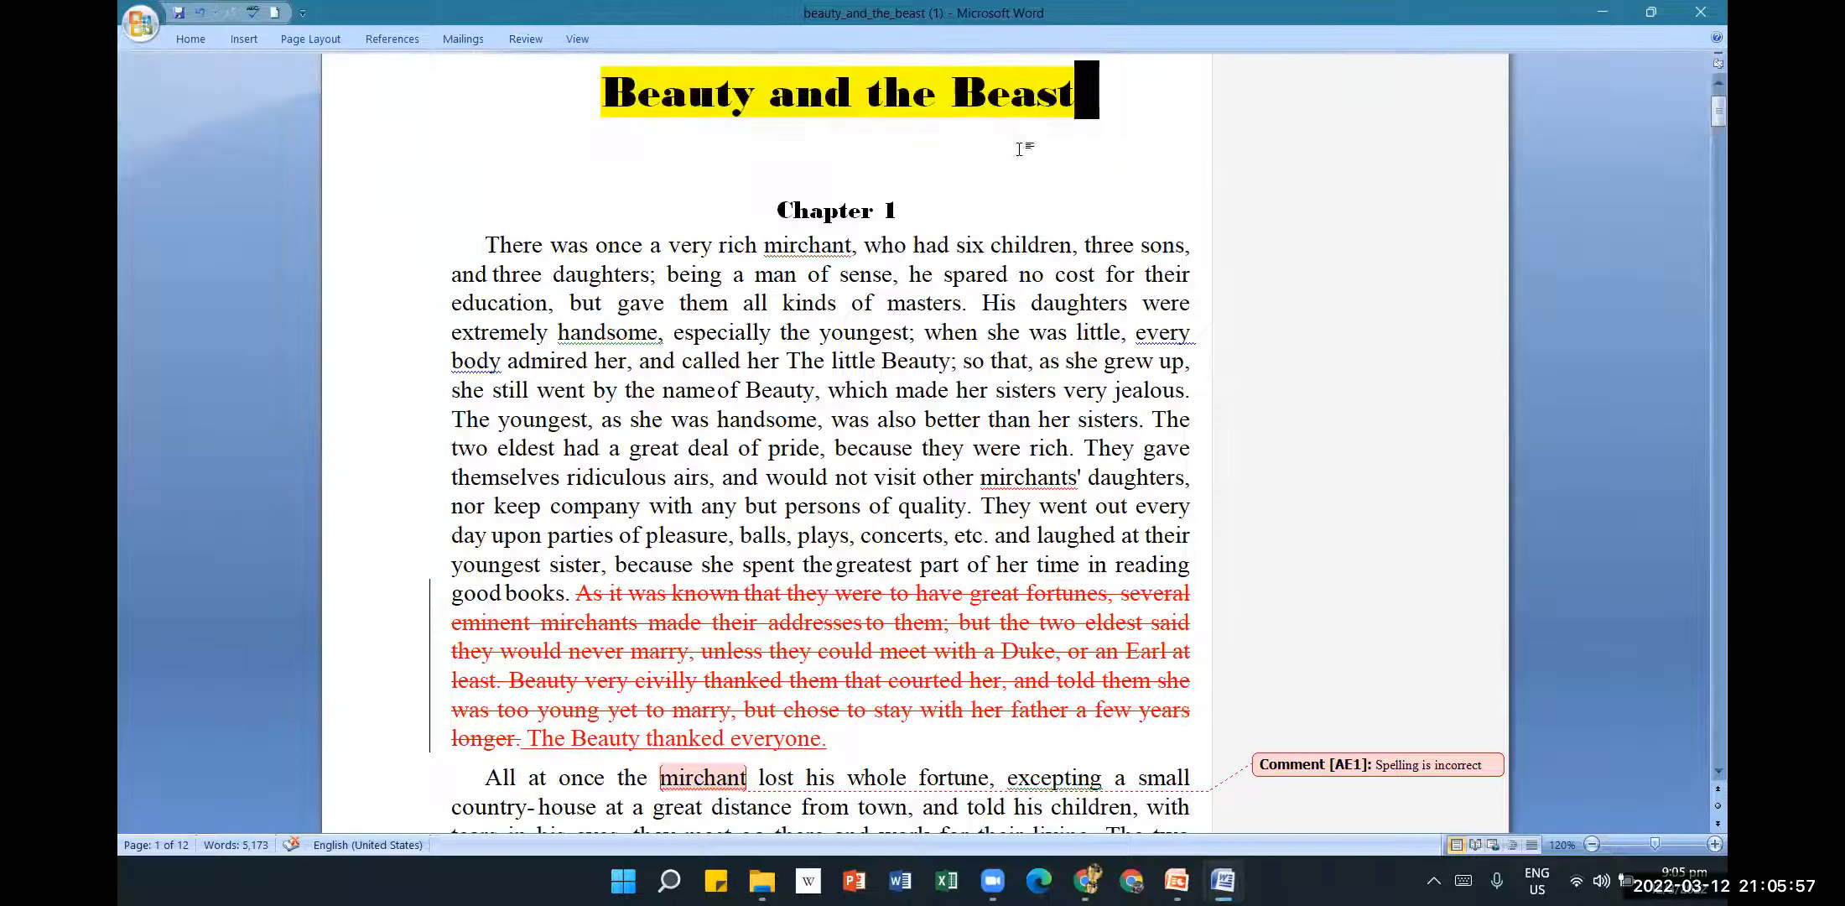
left_click(1217, 181)
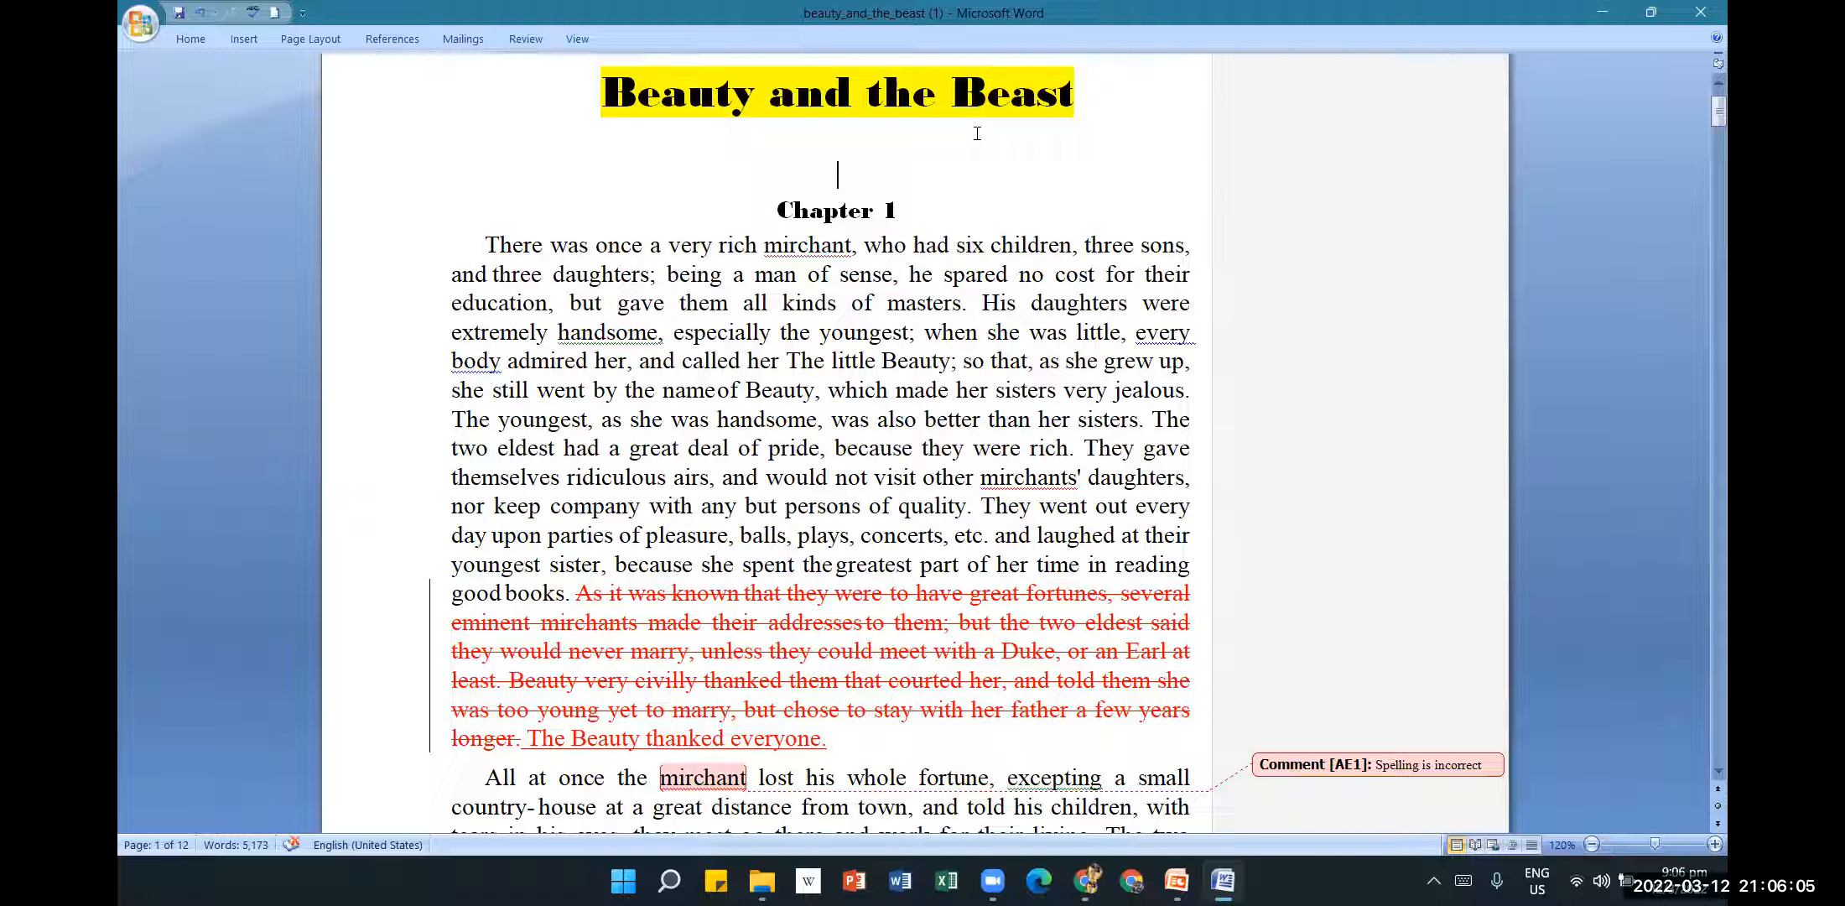
Reject the tracked deletion so the 'As it was known' passage stays, giving 5,242 words.
scroll(993, 428, "down", 1)
scroll(994, 427, "up", 2)
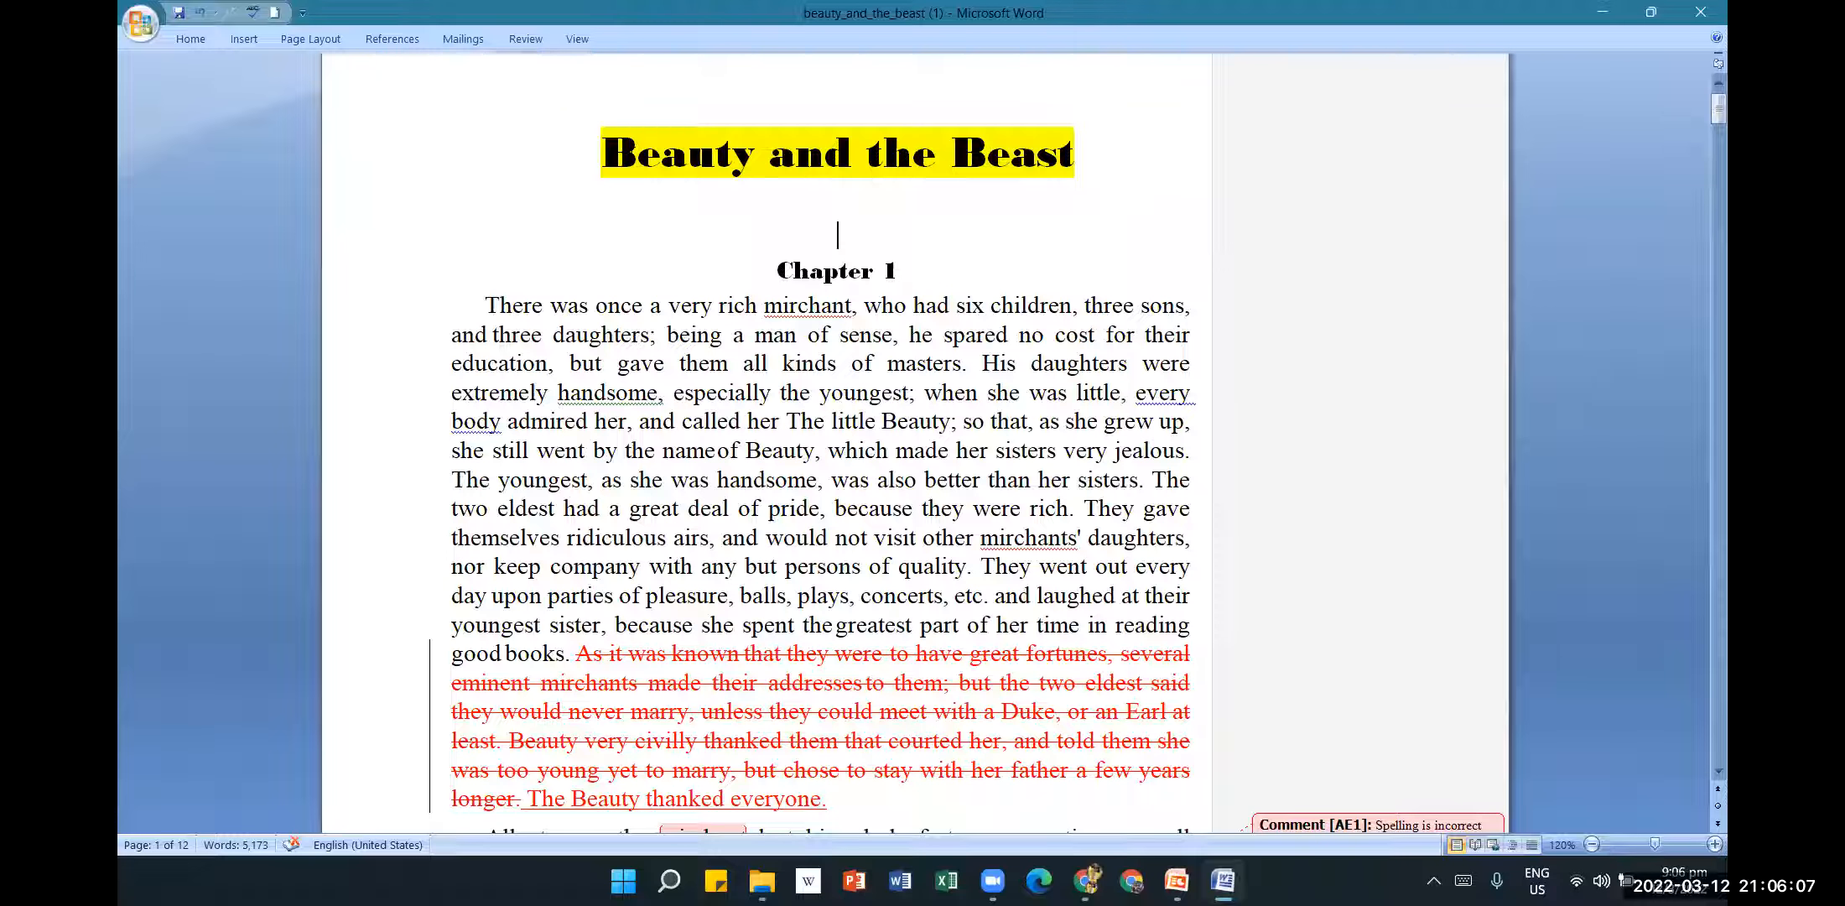
left_click(525, 39)
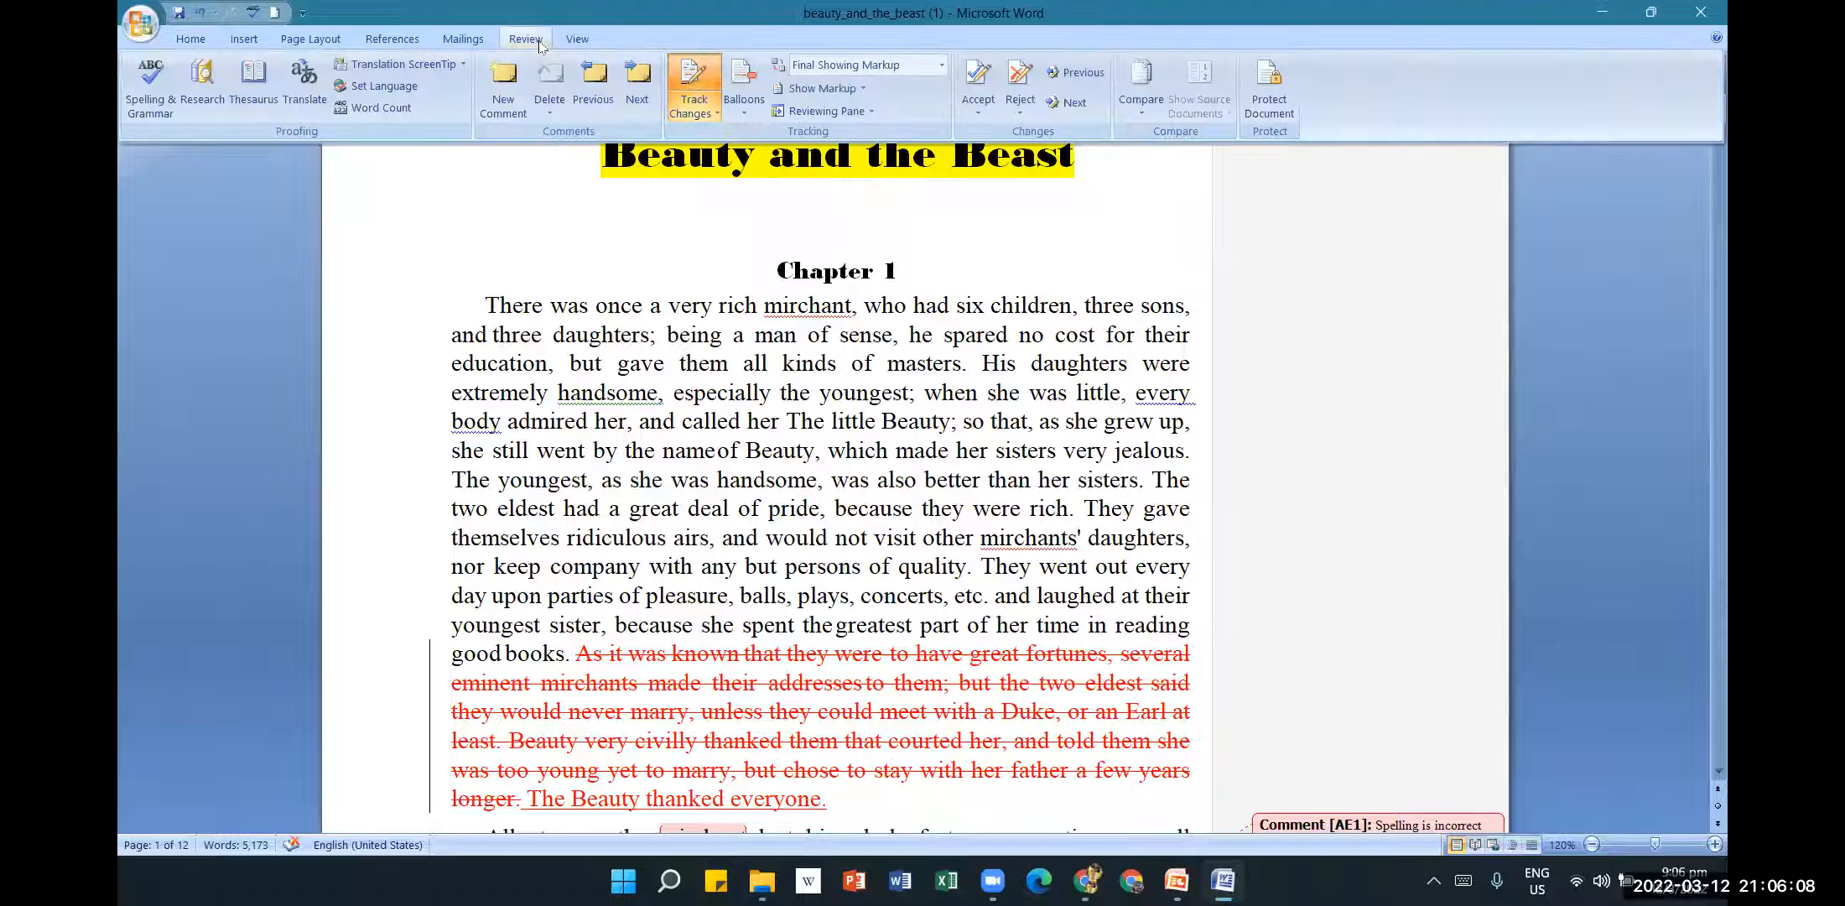
left_click(979, 110)
left_click(1016, 137)
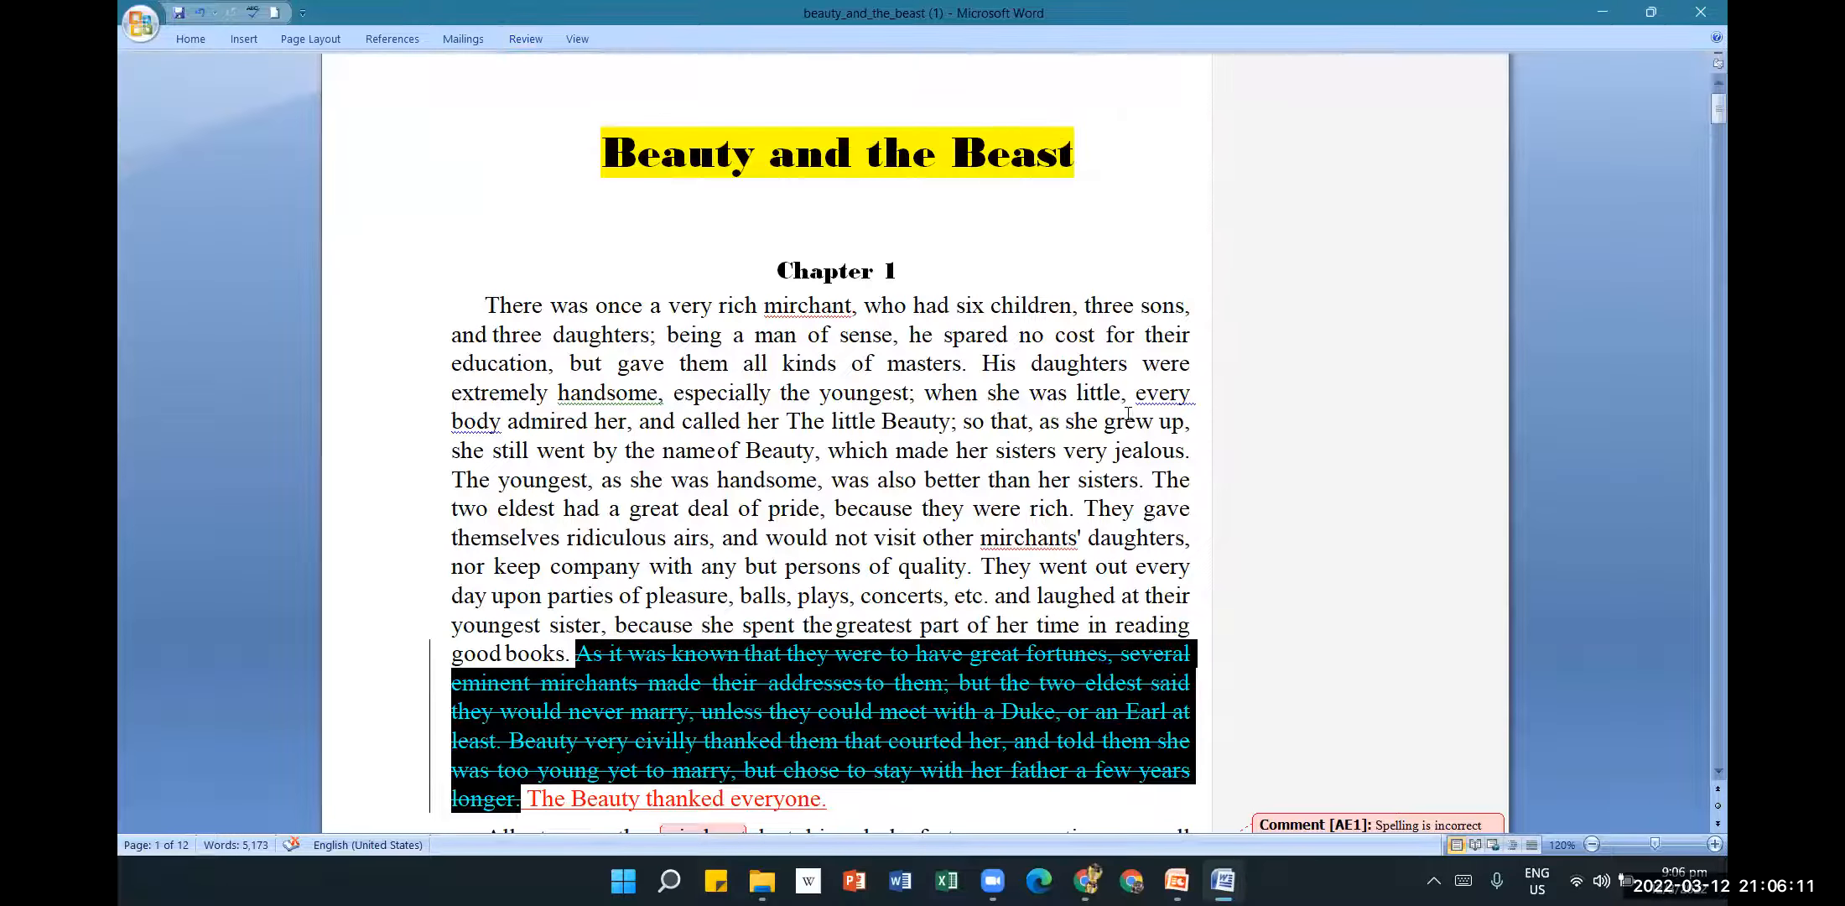
scroll(1129, 414, "down", 2)
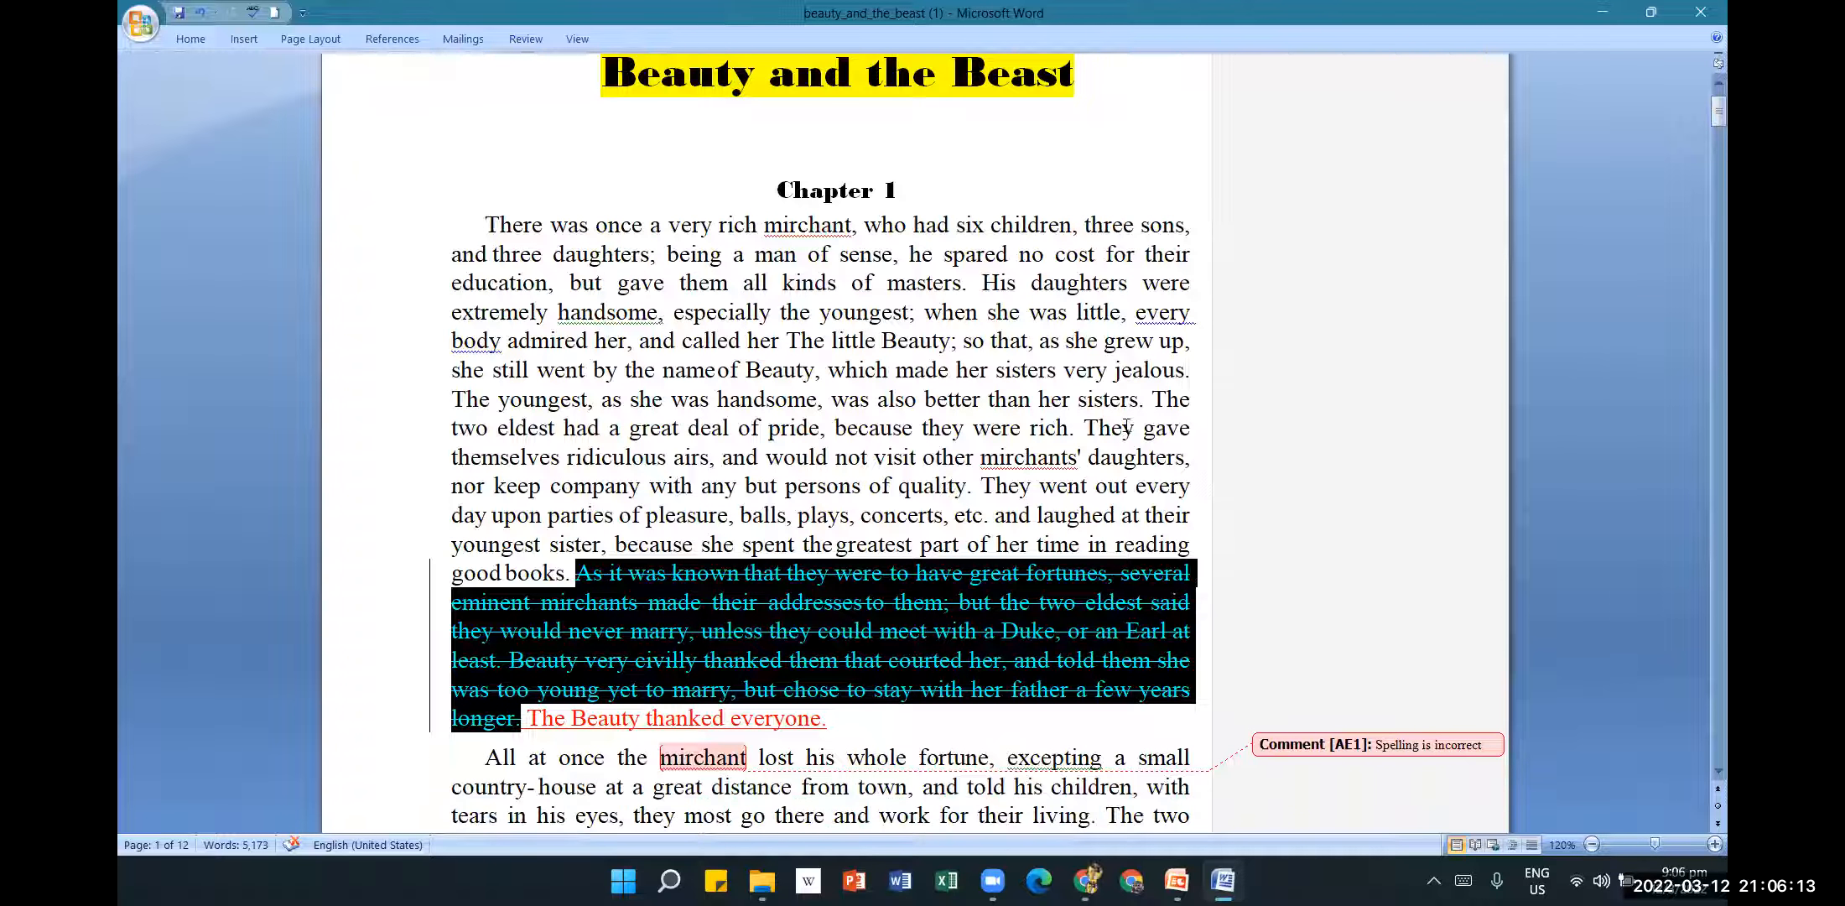
left_click(529, 42)
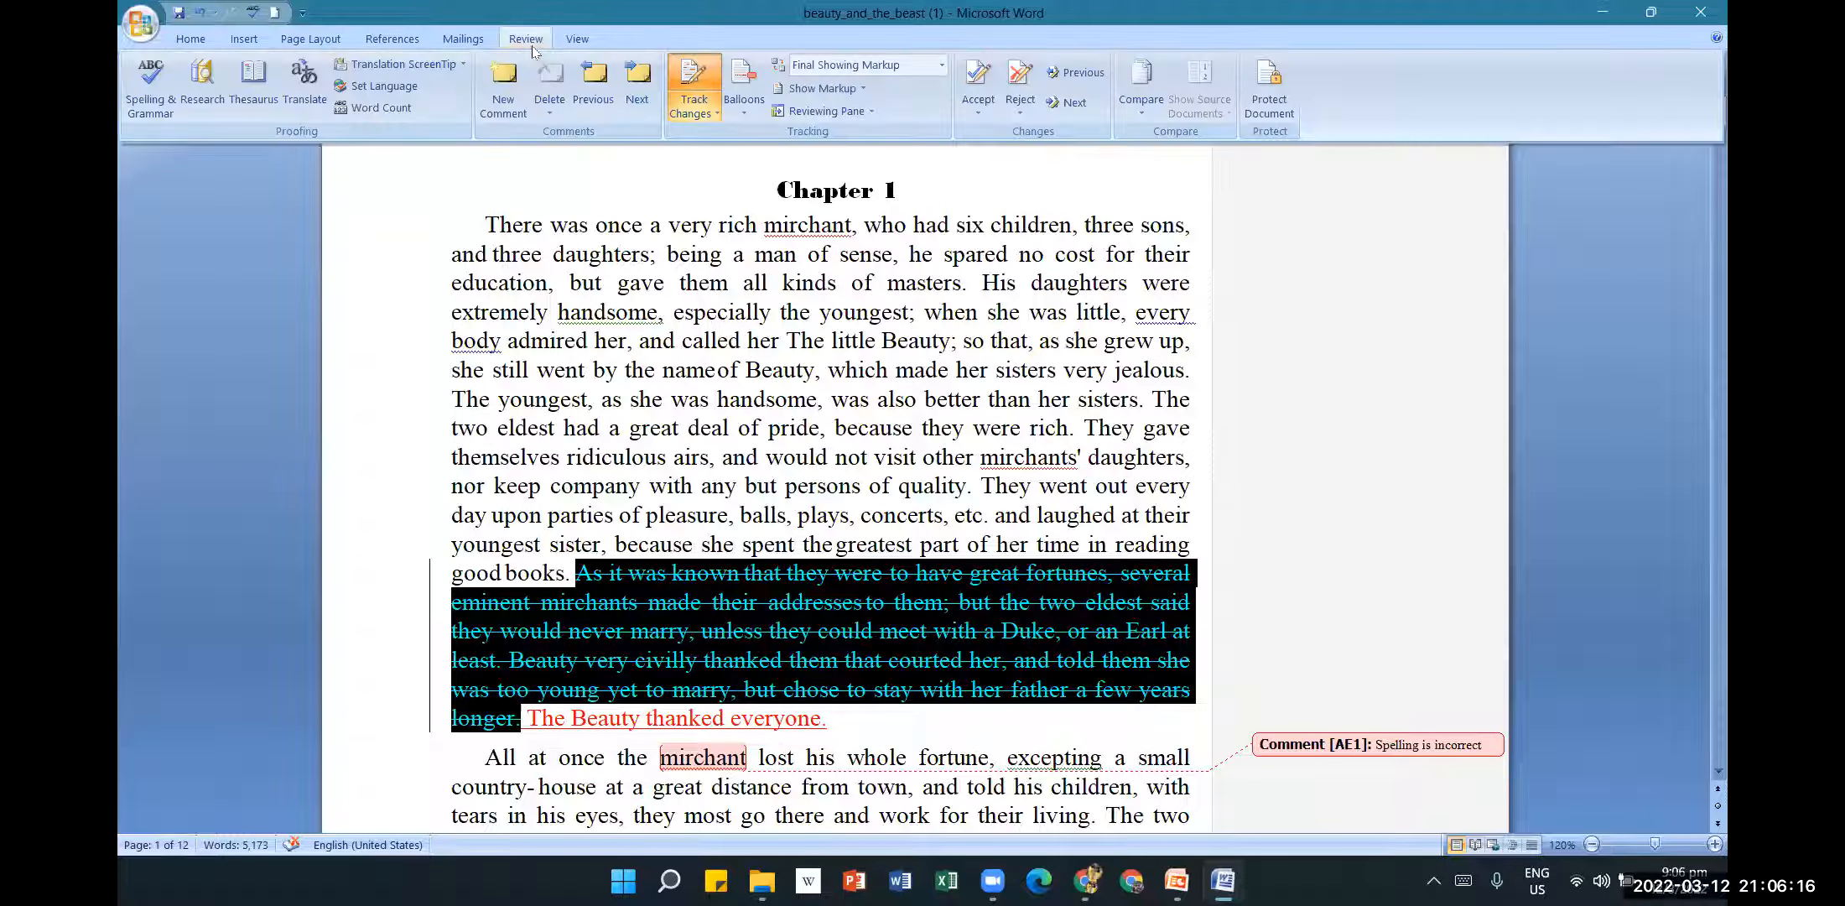
left_click(1028, 114)
left_click(1050, 160)
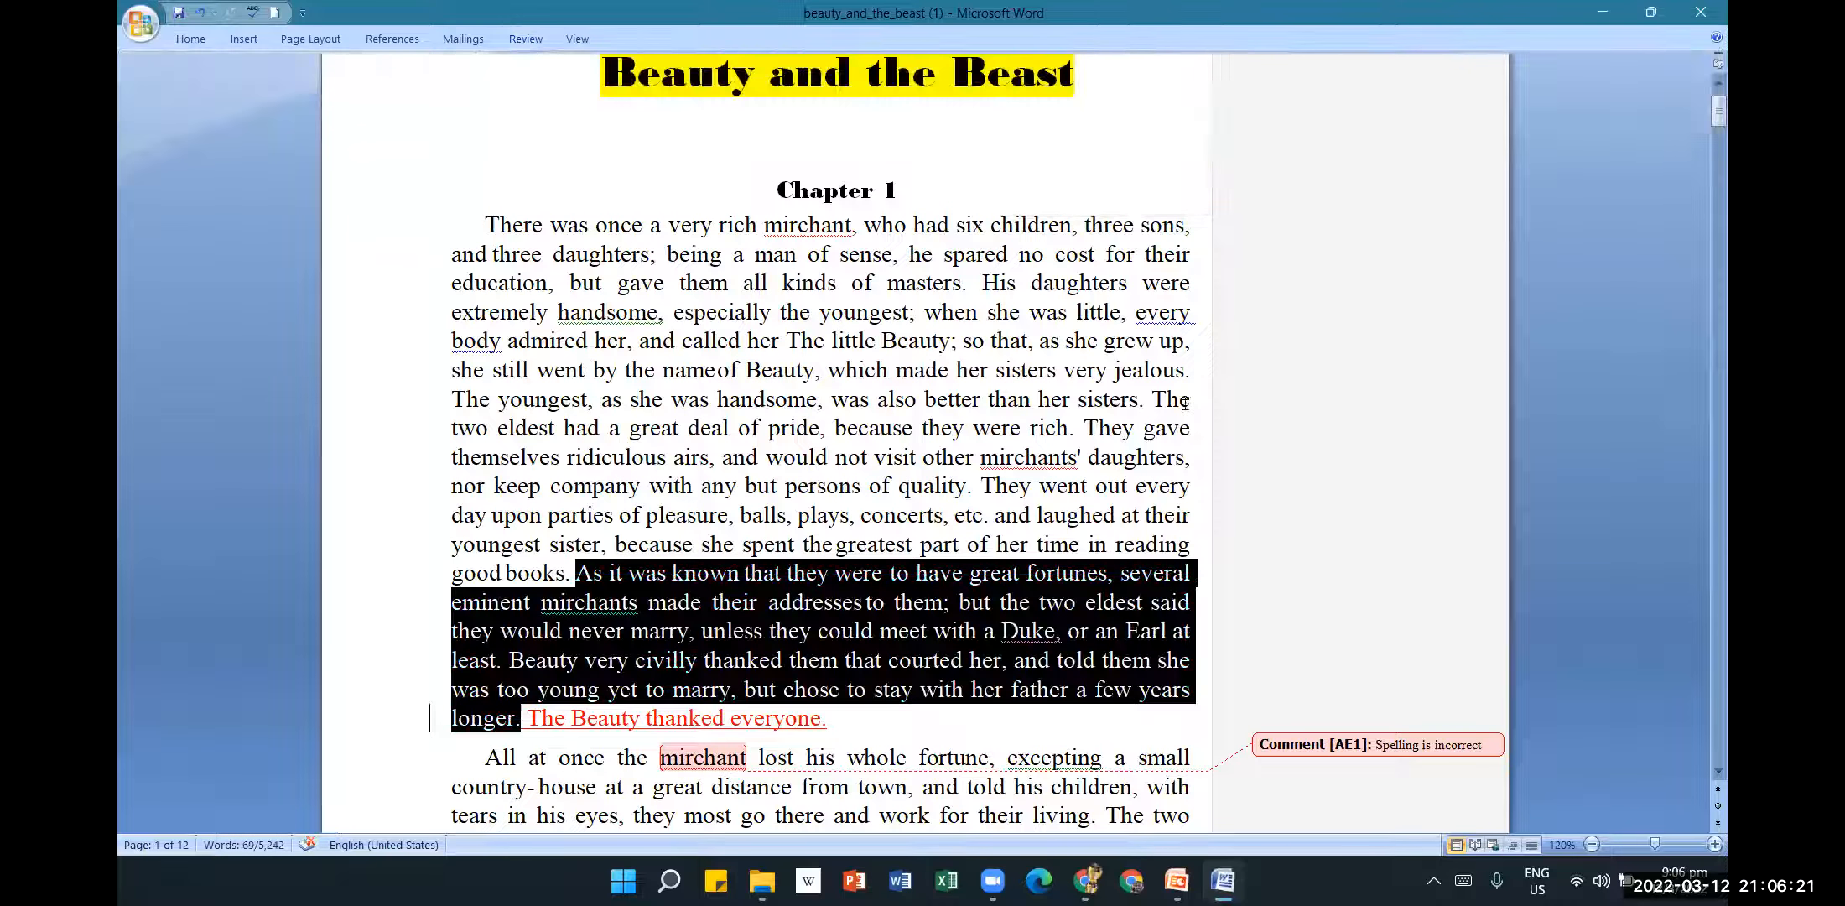
left_click(1195, 484)
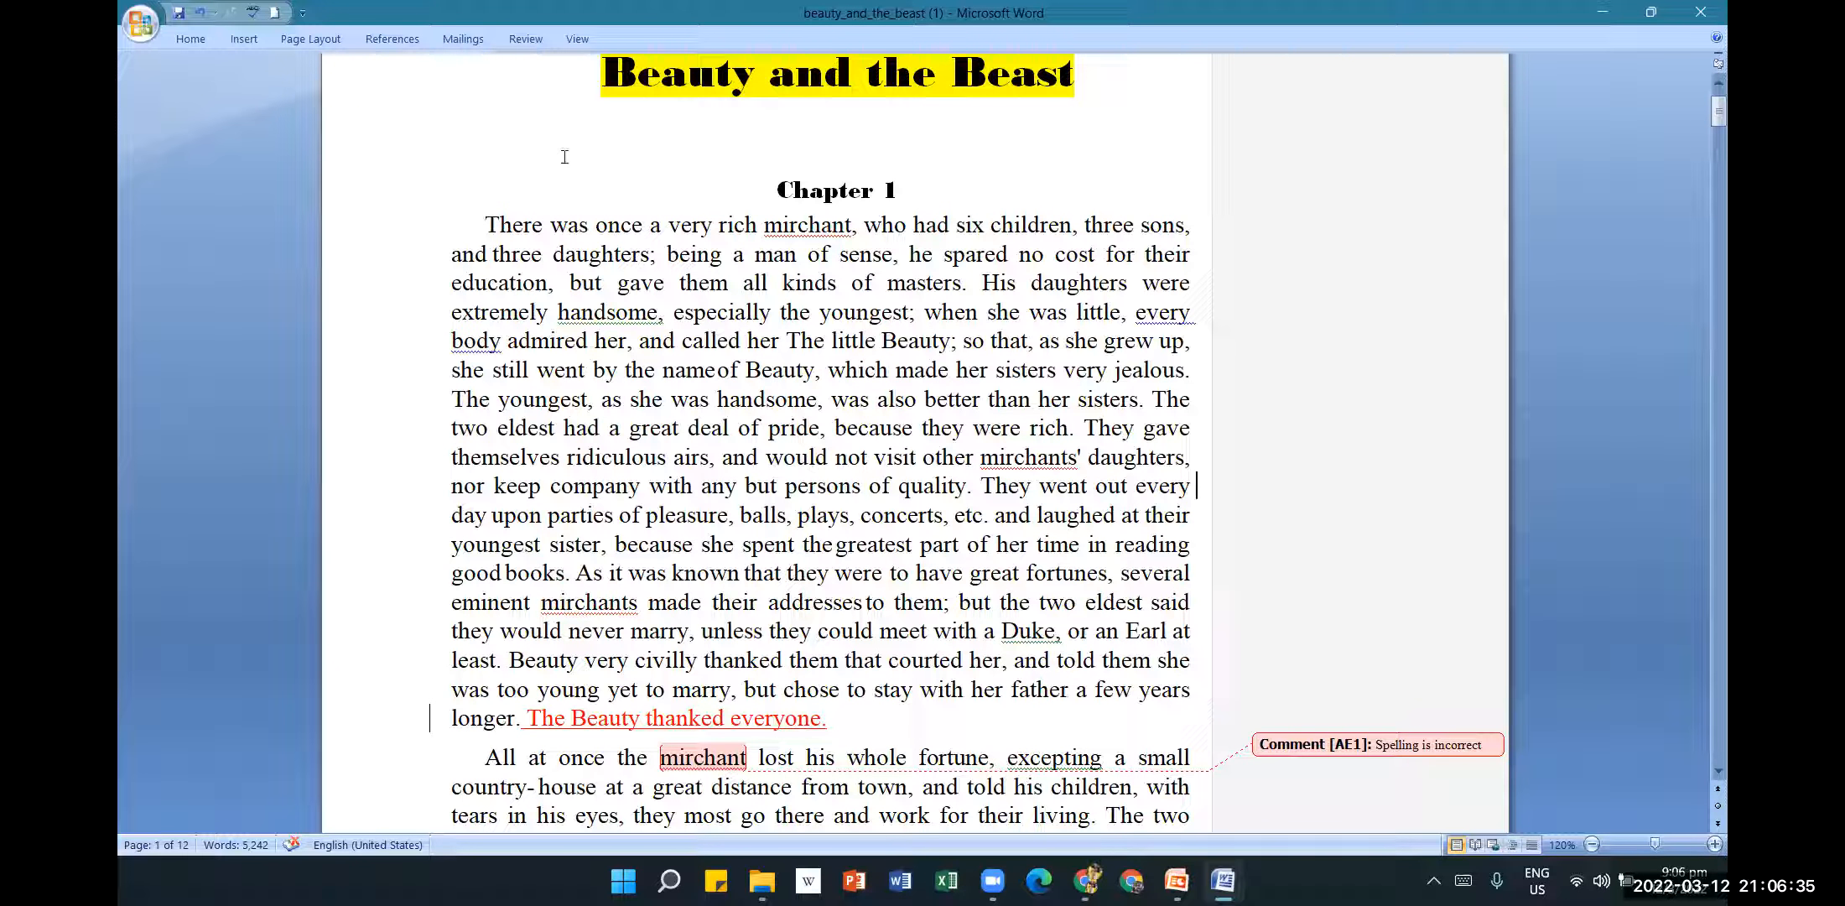
Select the inserted sentence 'The Beauty thanked everyone.' and reject it, ending the paragraph at 'longer.'.
left_click(524, 47)
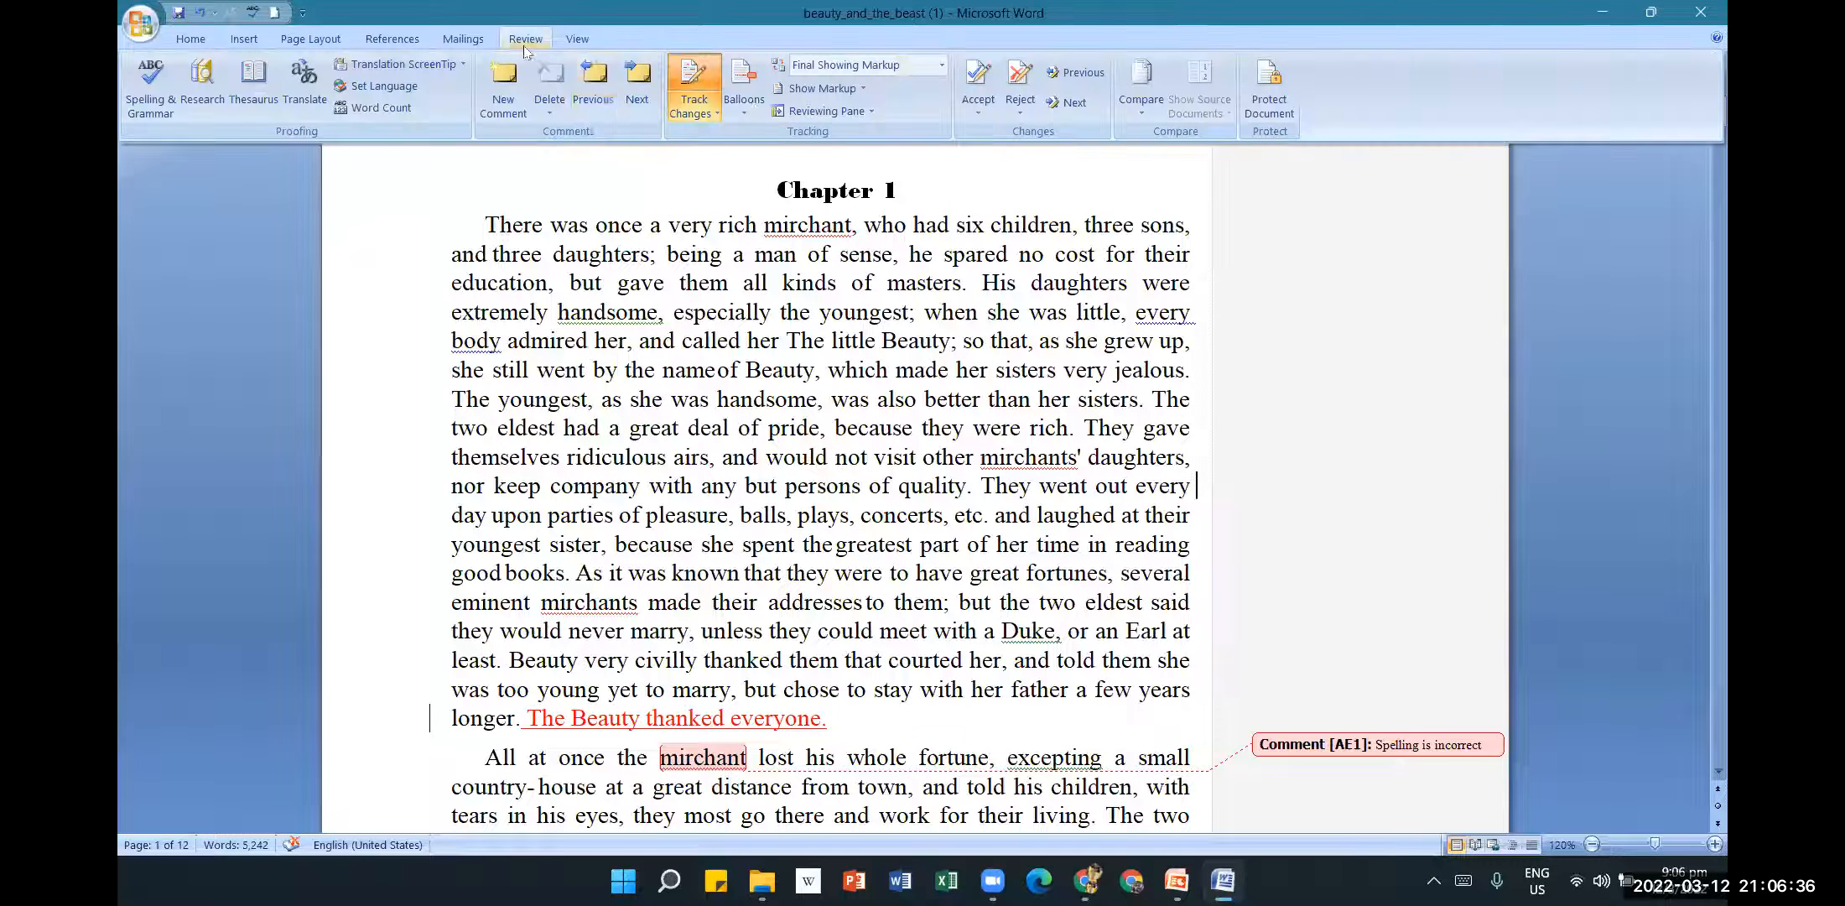
left_click(1023, 109)
left_click(1055, 136)
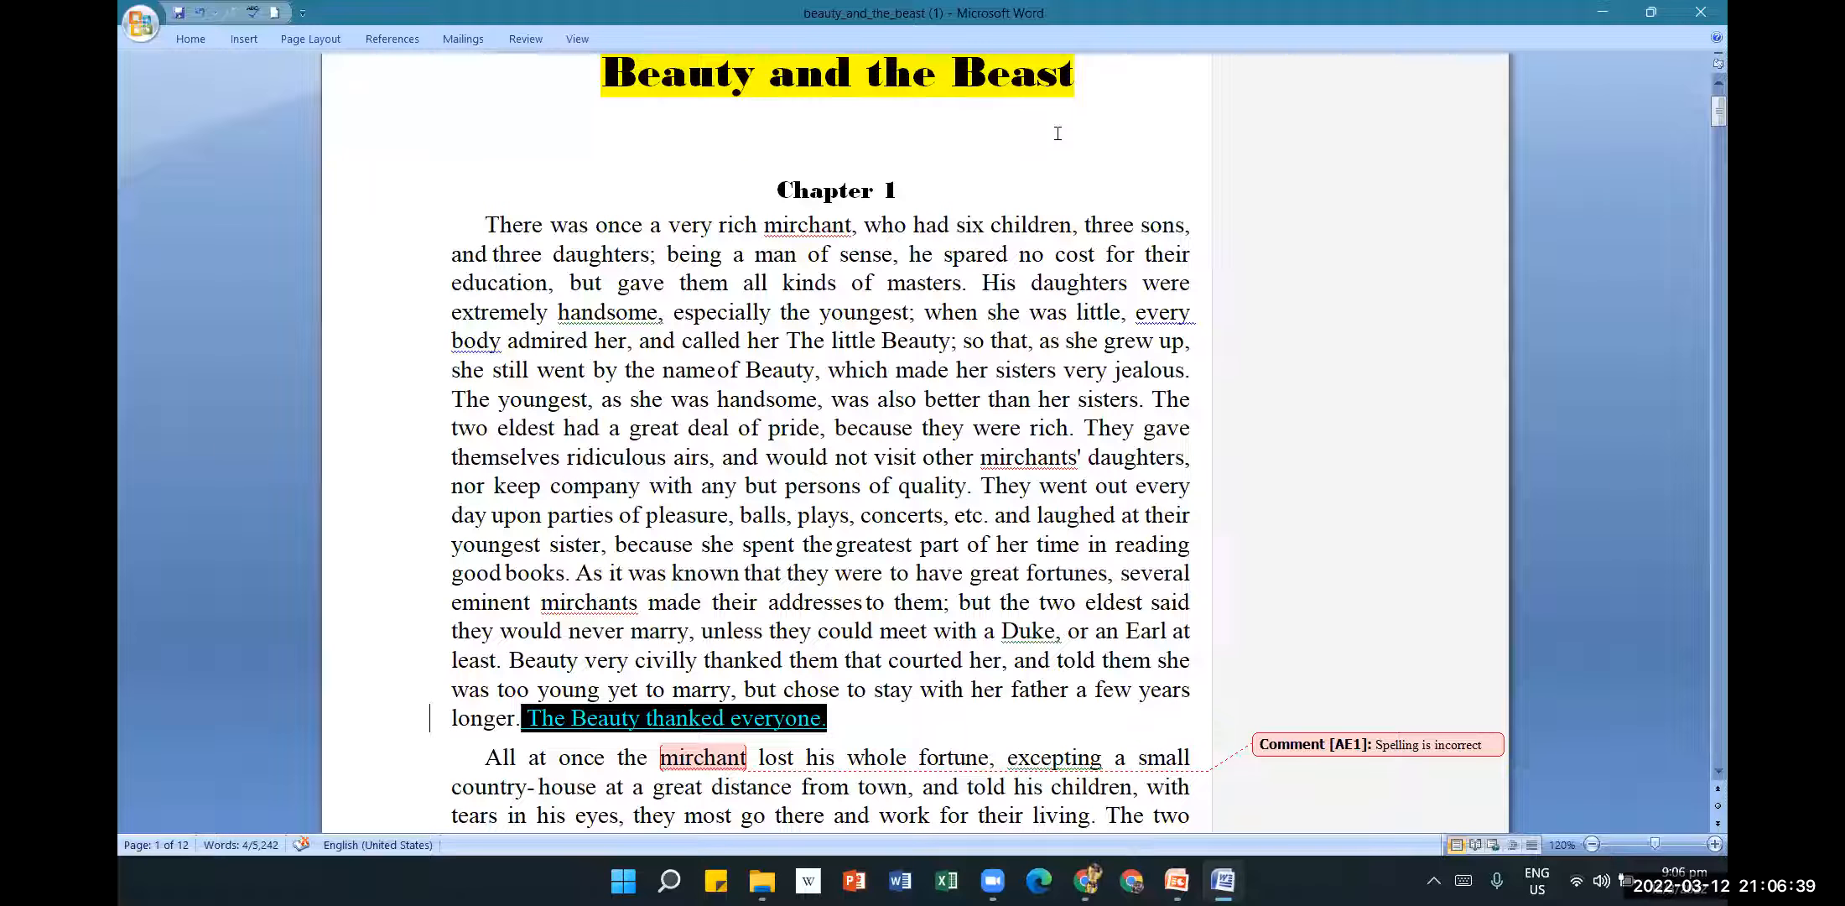
left_click(526, 39)
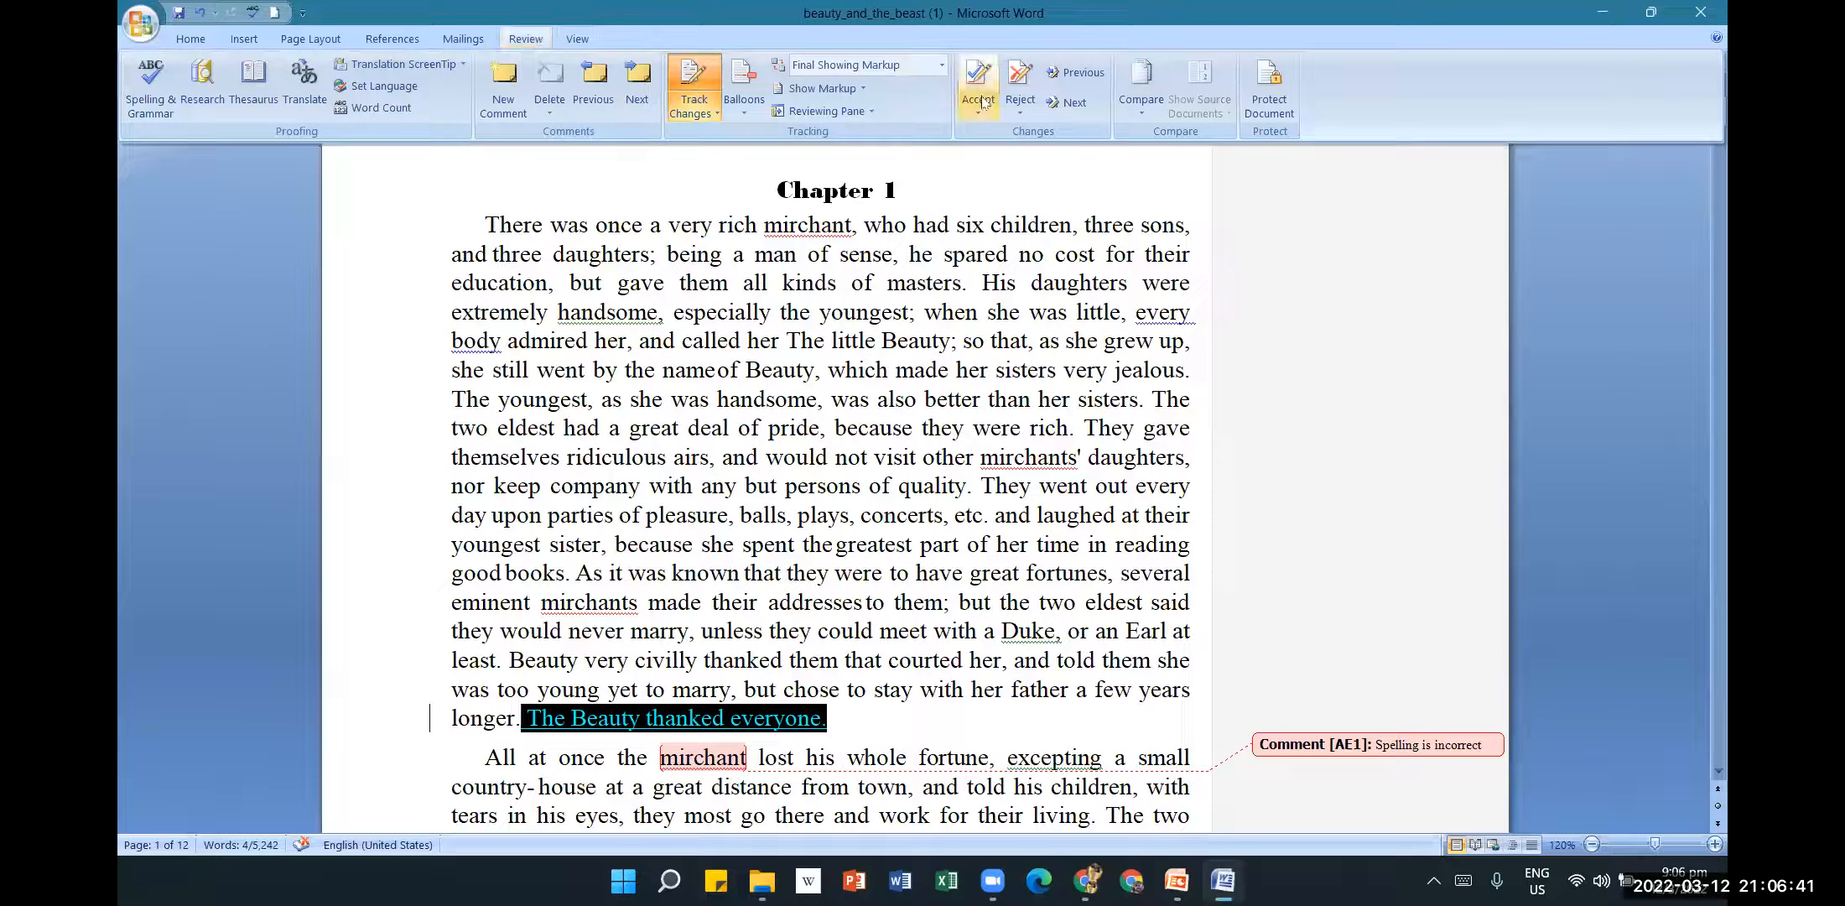
left_click(1020, 105)
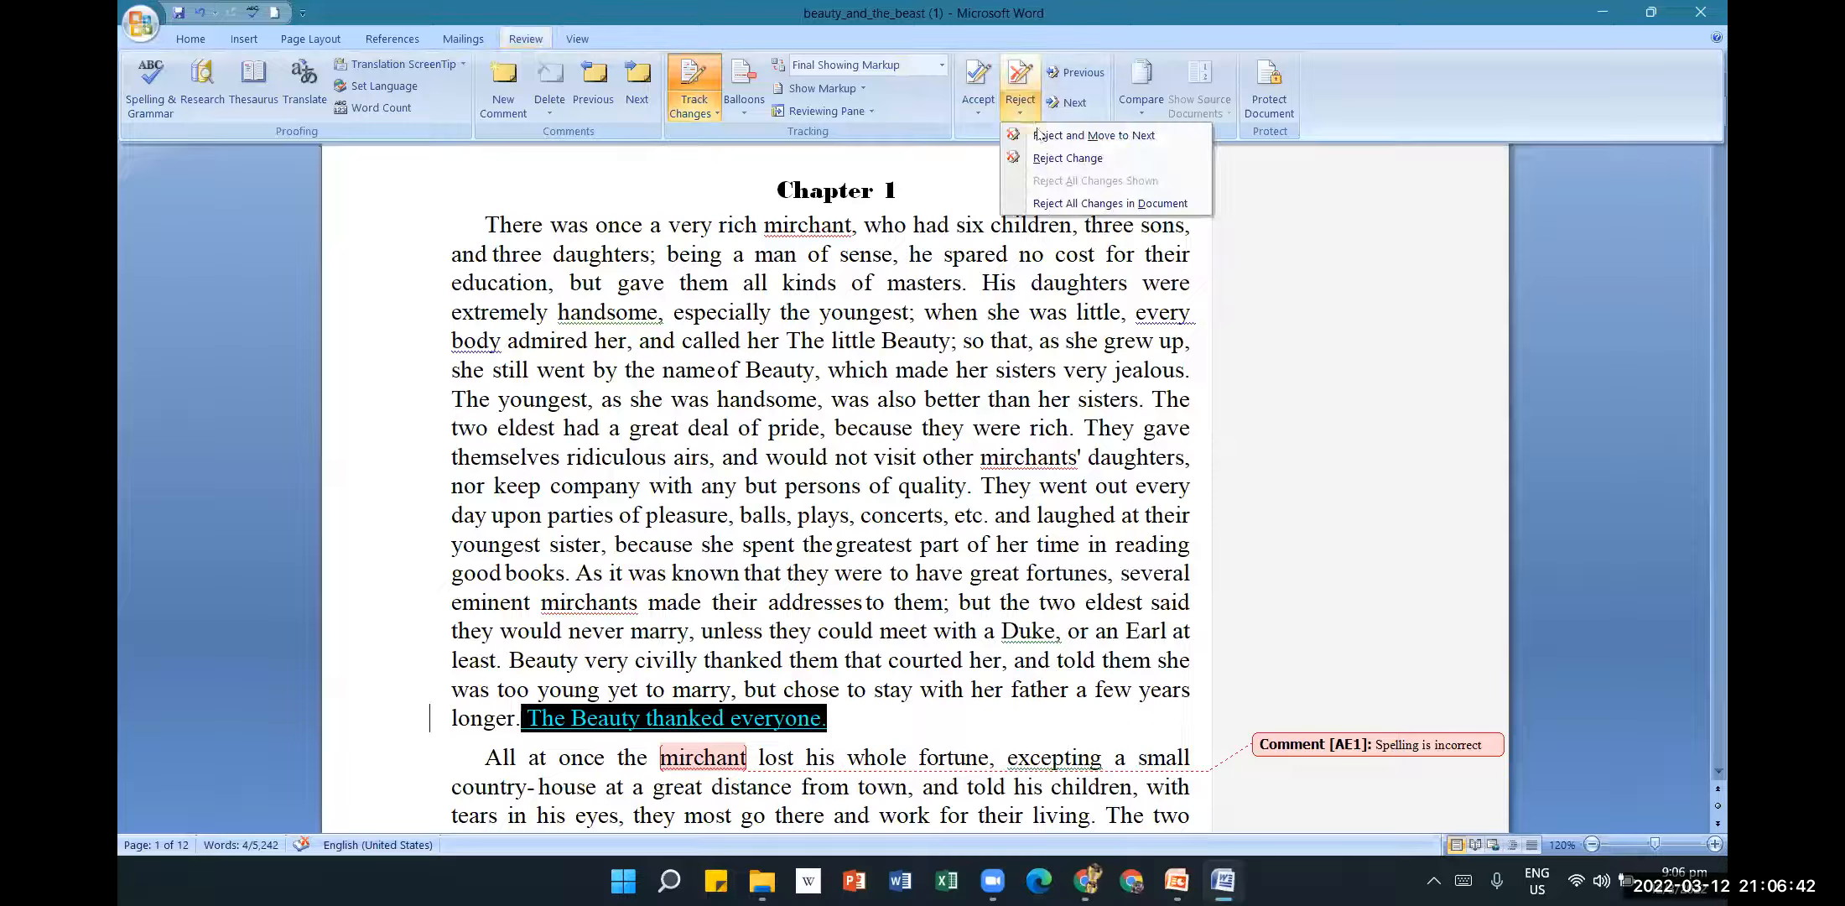
left_click(1102, 159)
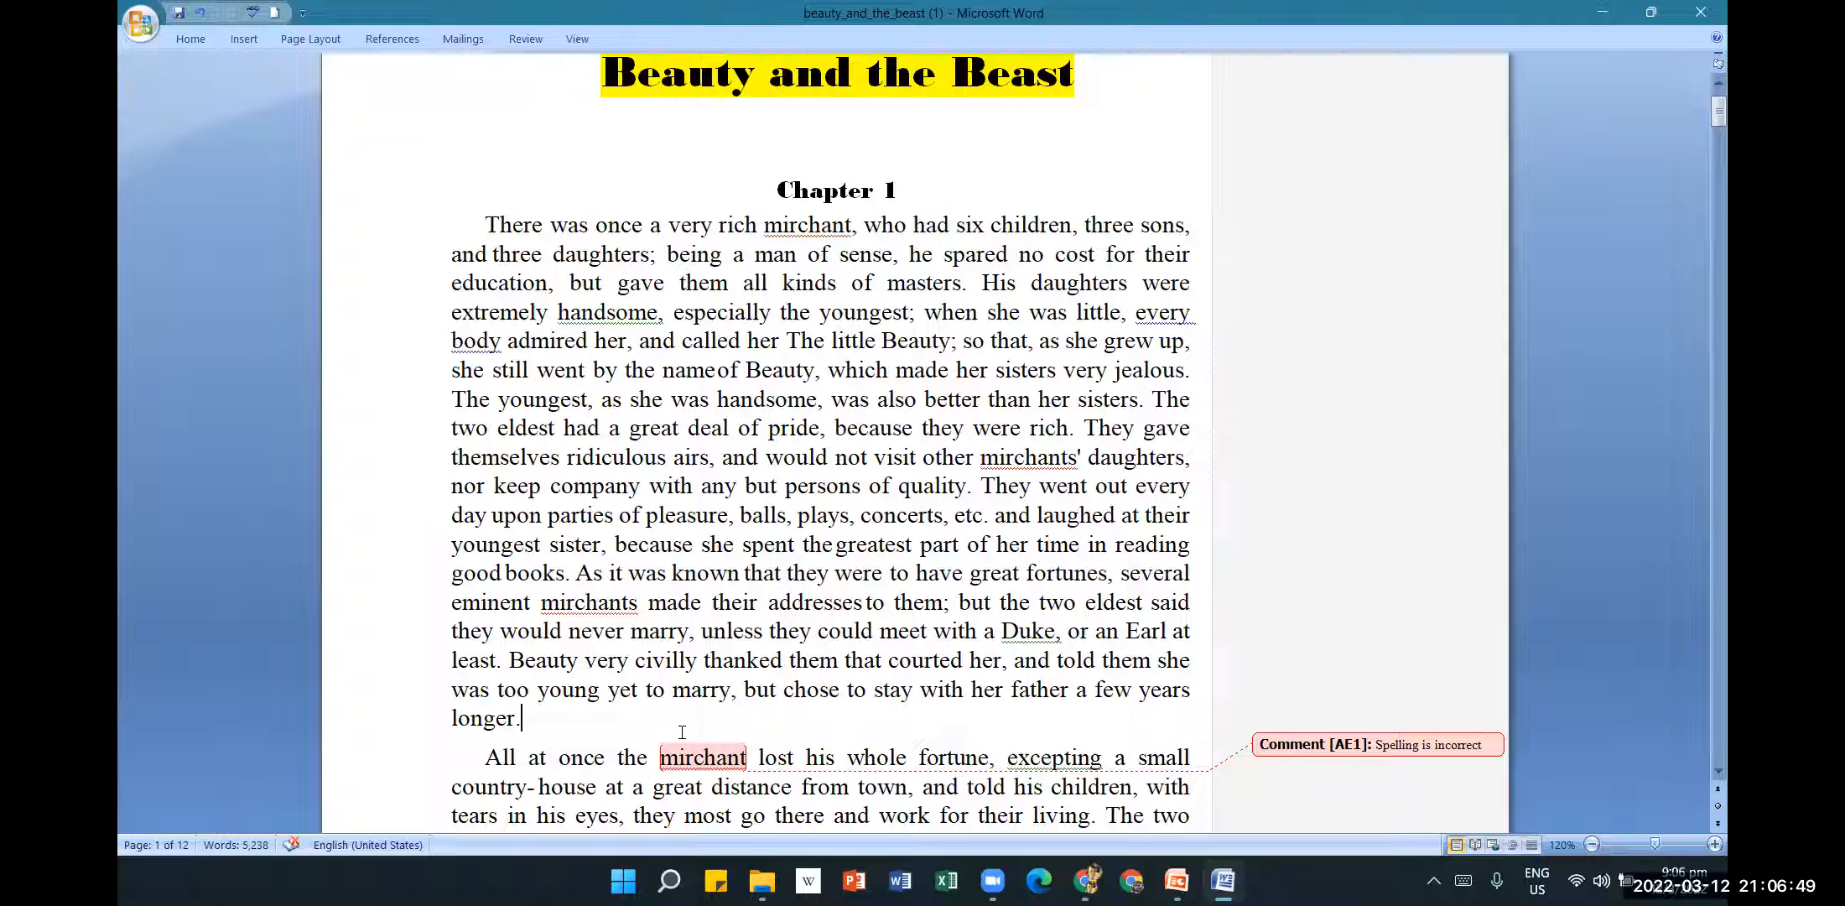
mouse_move(678, 736)
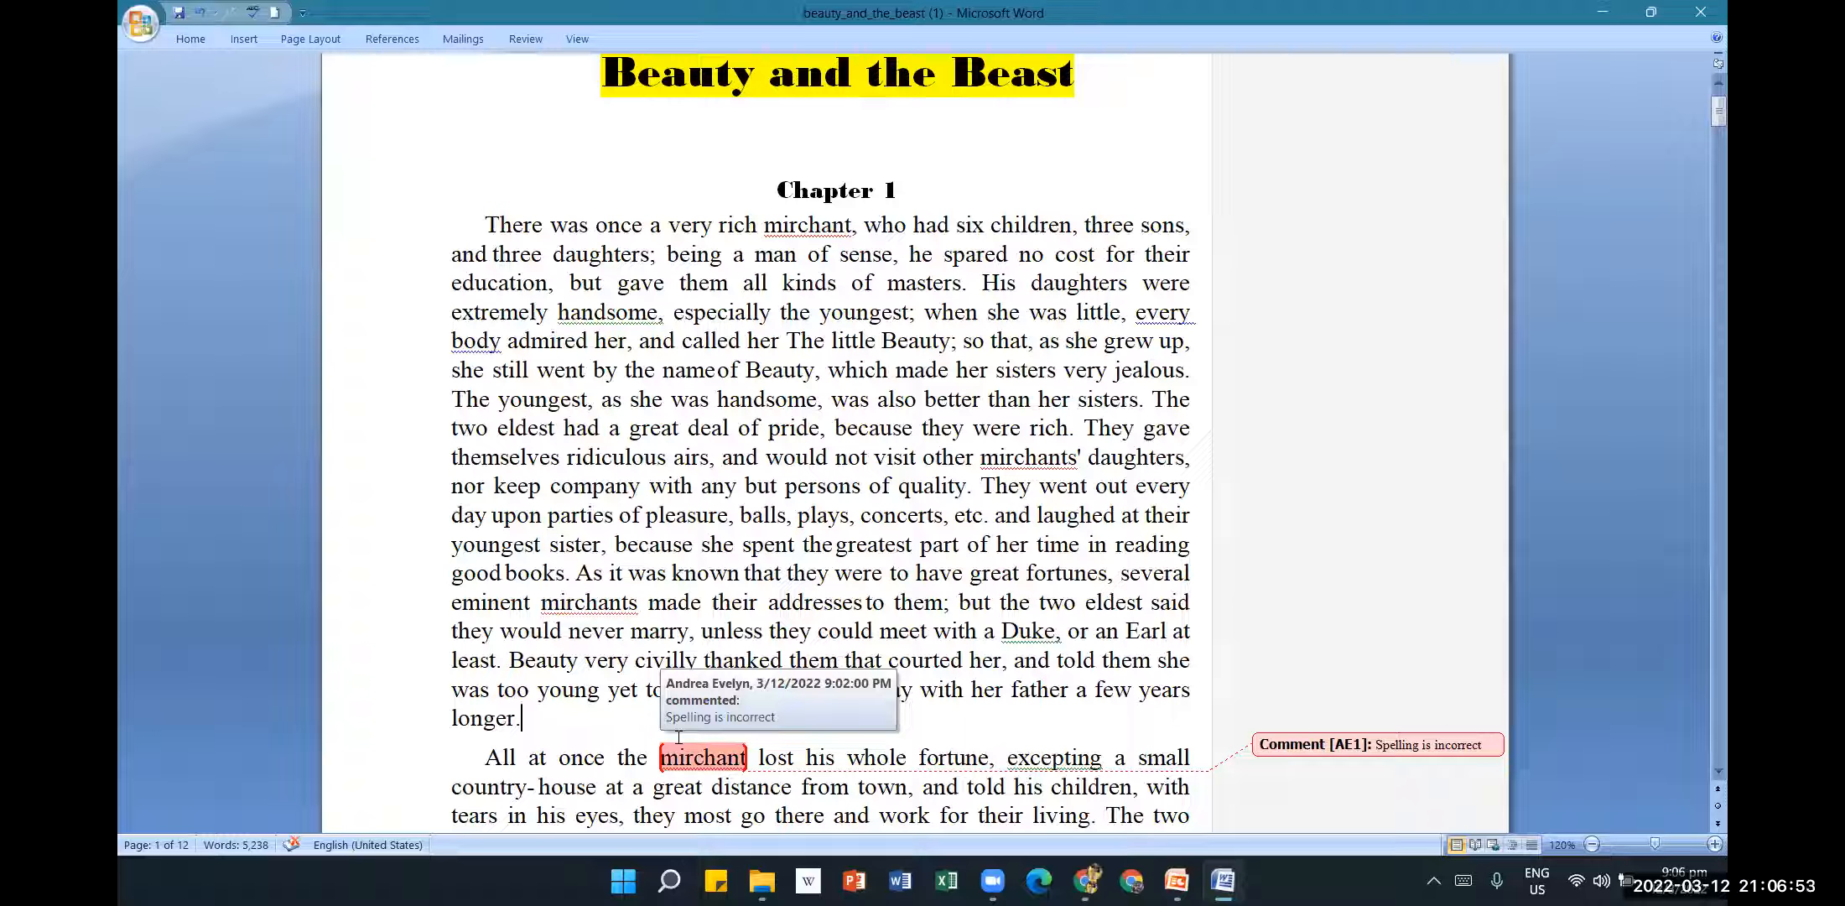
In the paragraph flagged by comment AE1, change 'mirchant' to 'merchant'.
scroll(815, 637, "down", 1)
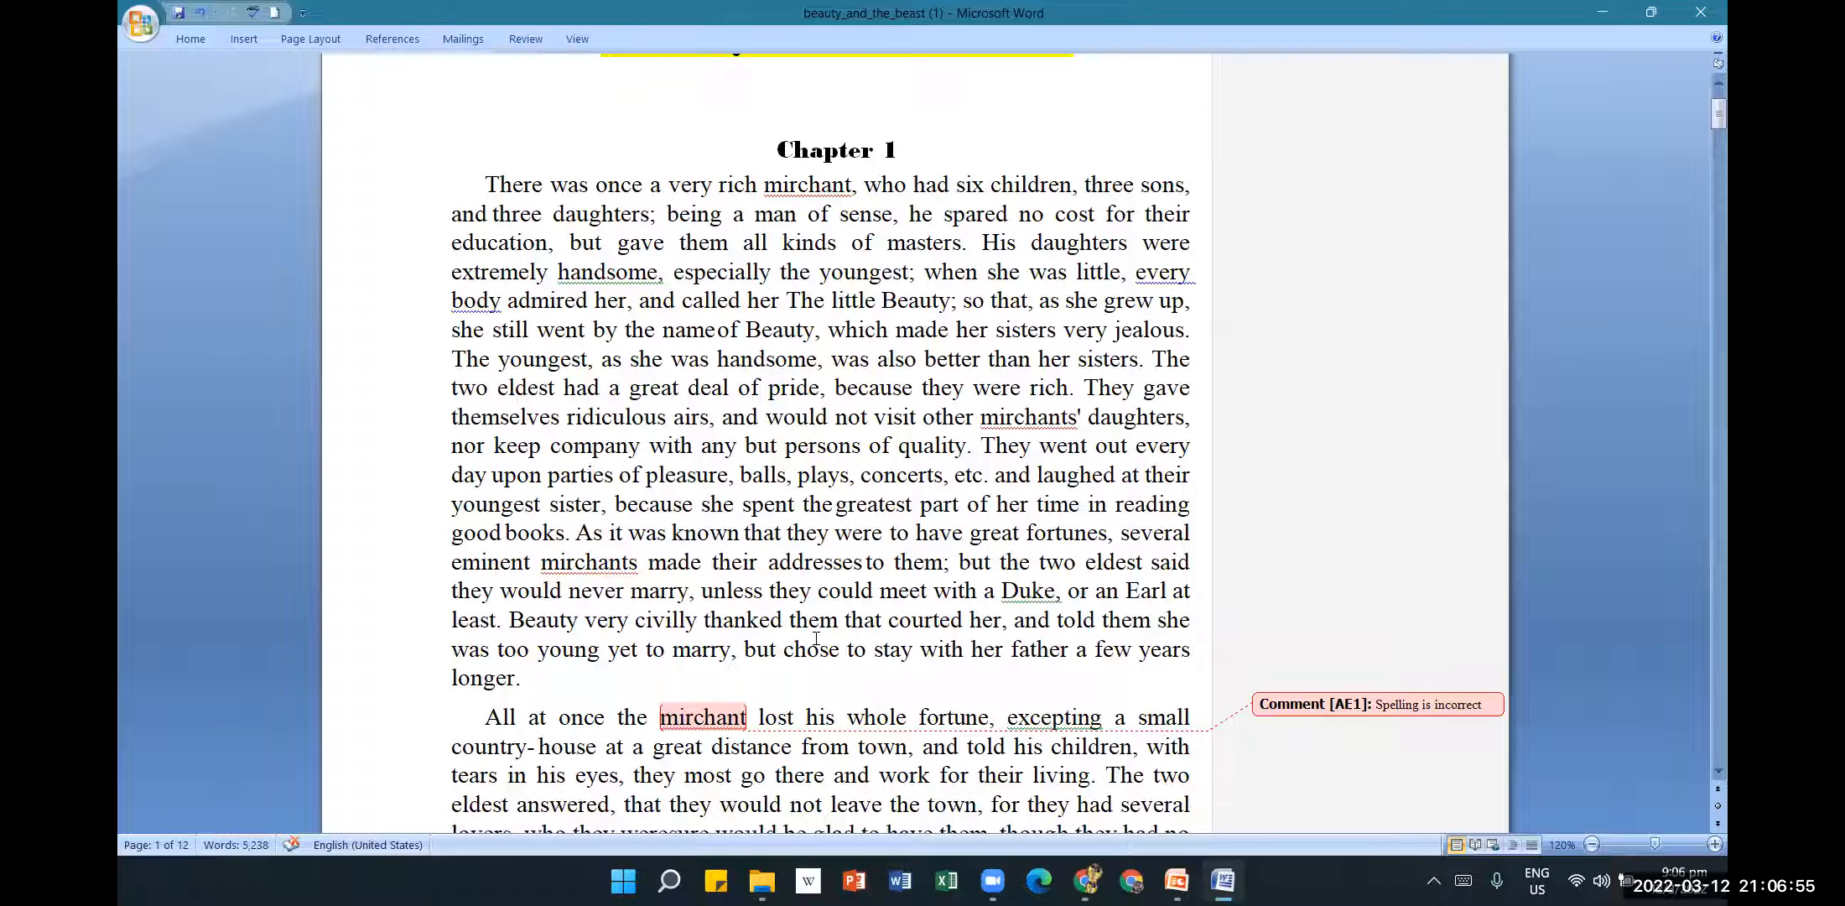
scroll(935, 469, "down", 3)
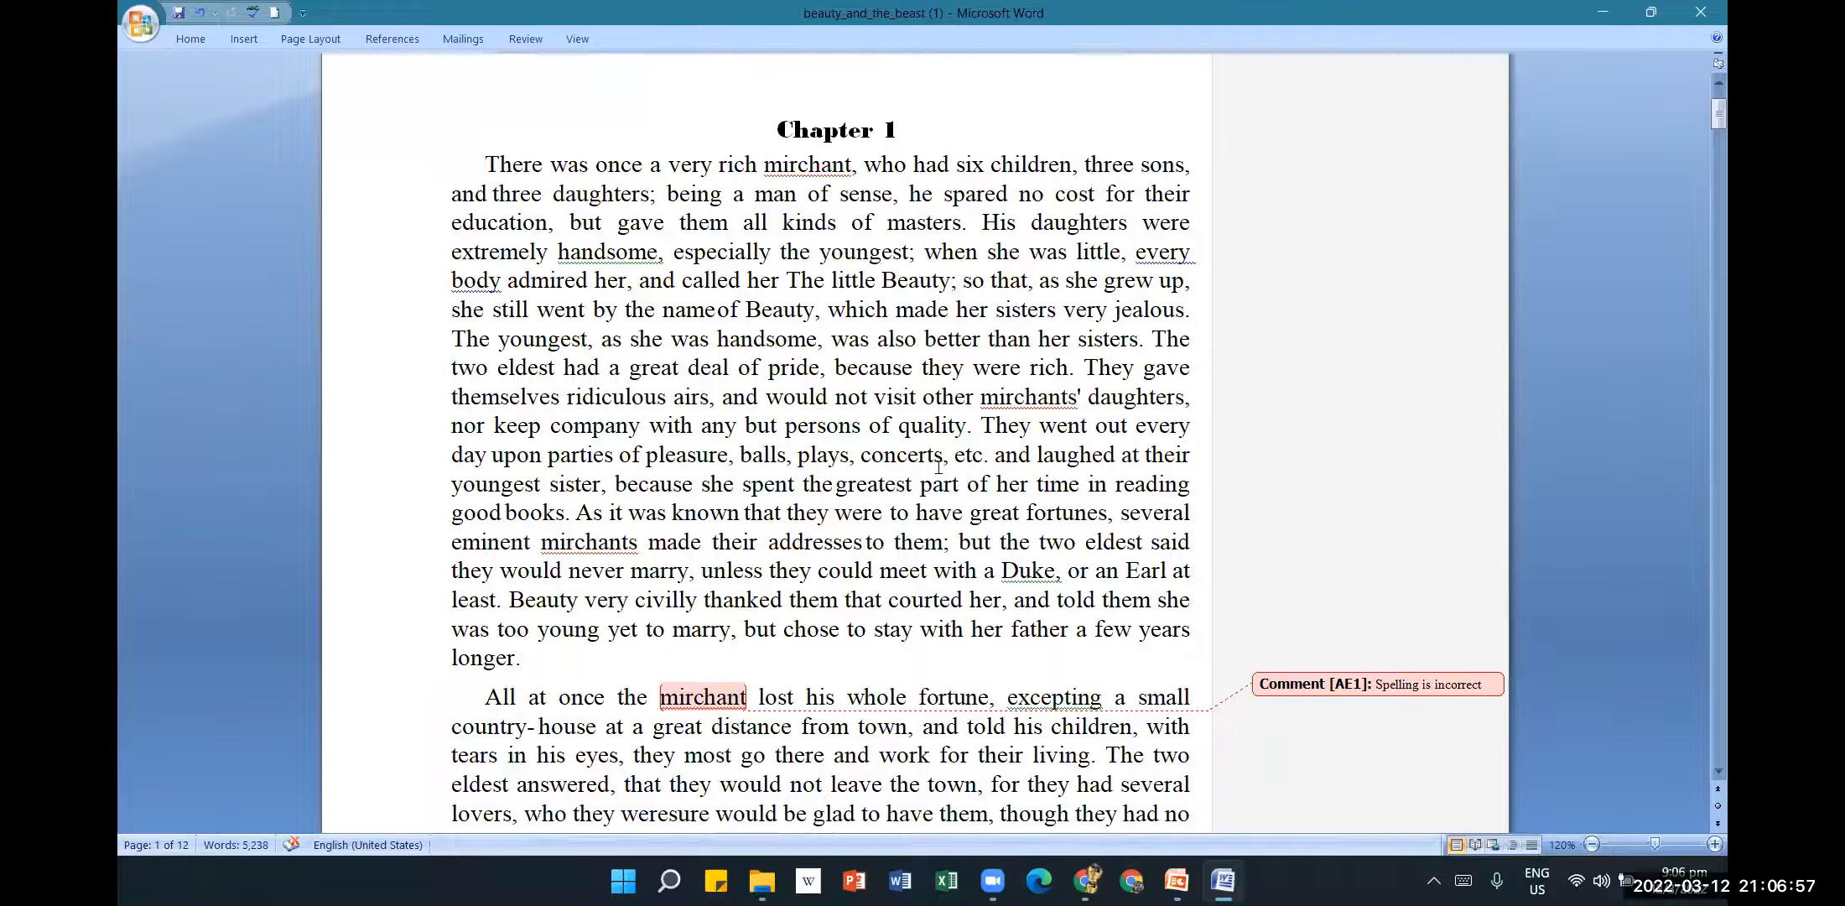
scroll(937, 468, "down", 3)
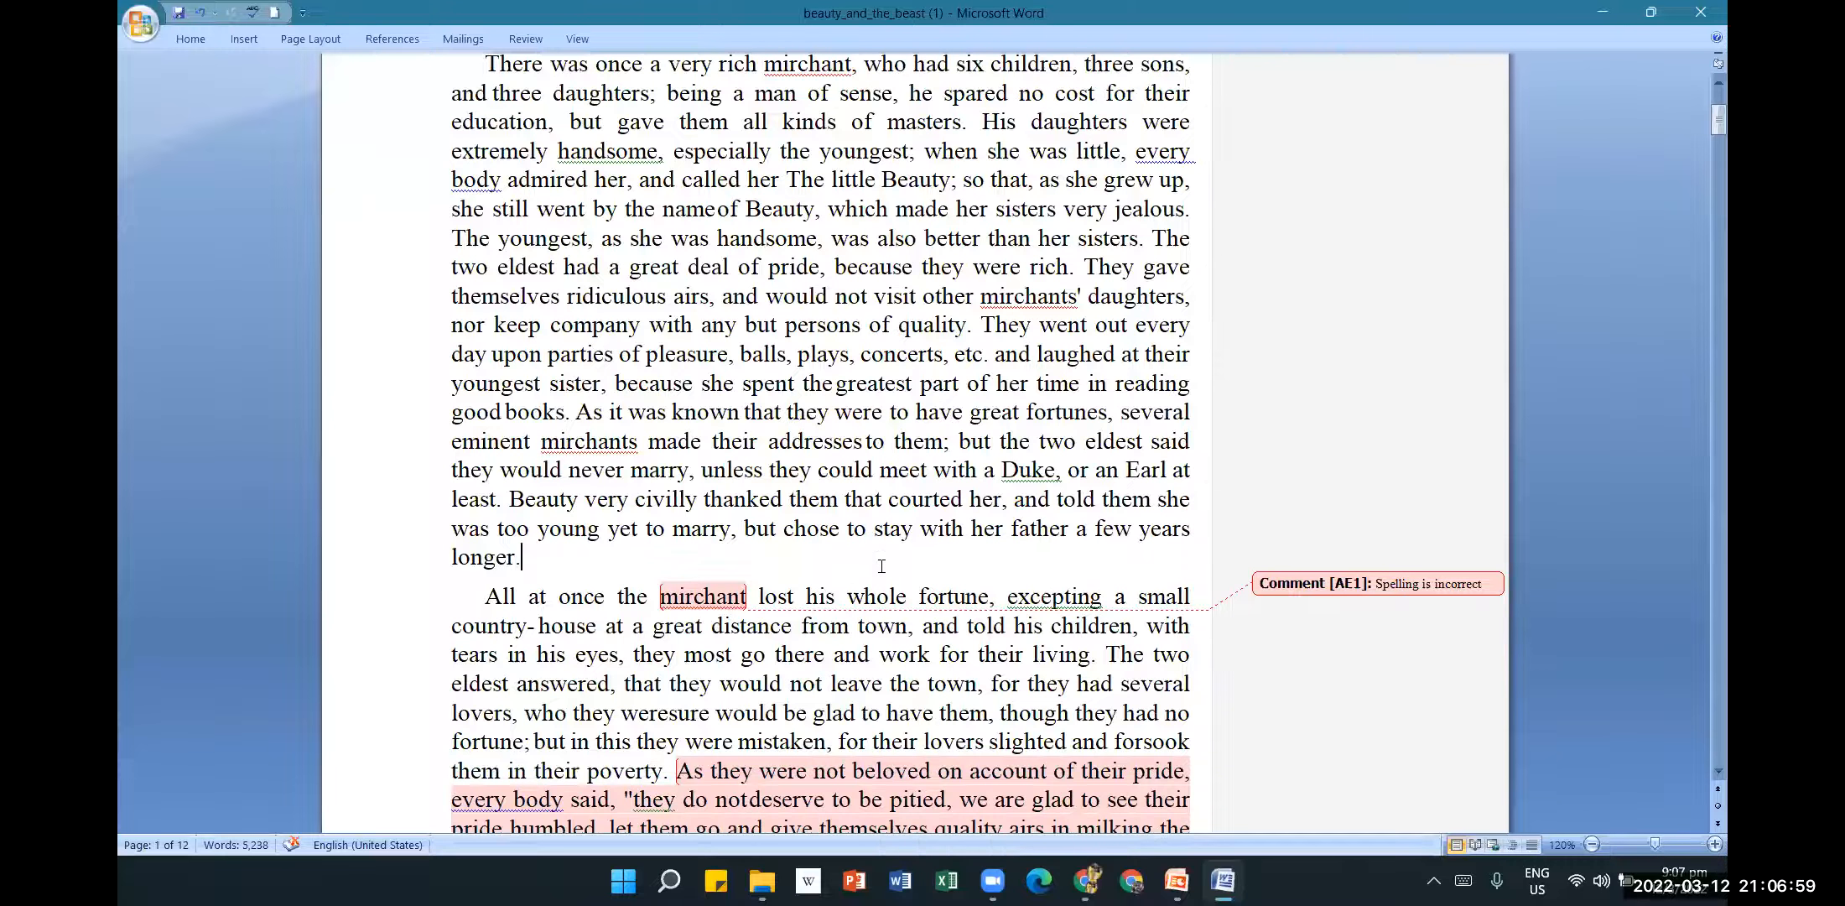
left_click(530, 40)
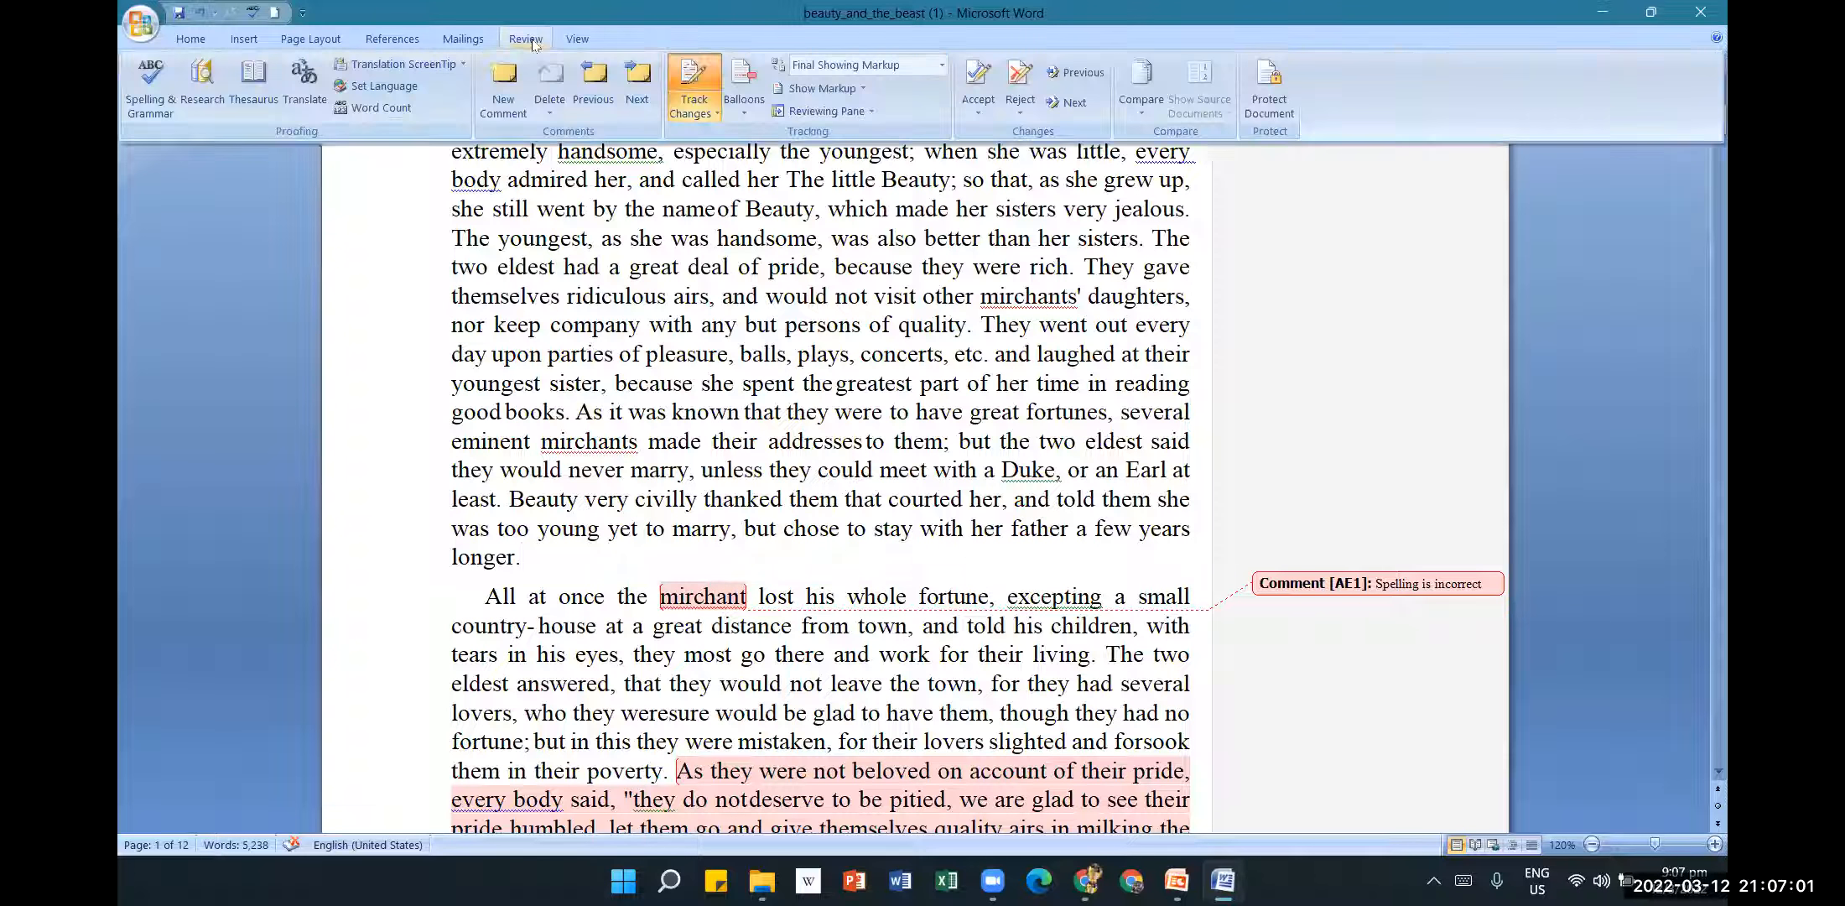
left_click(1020, 109)
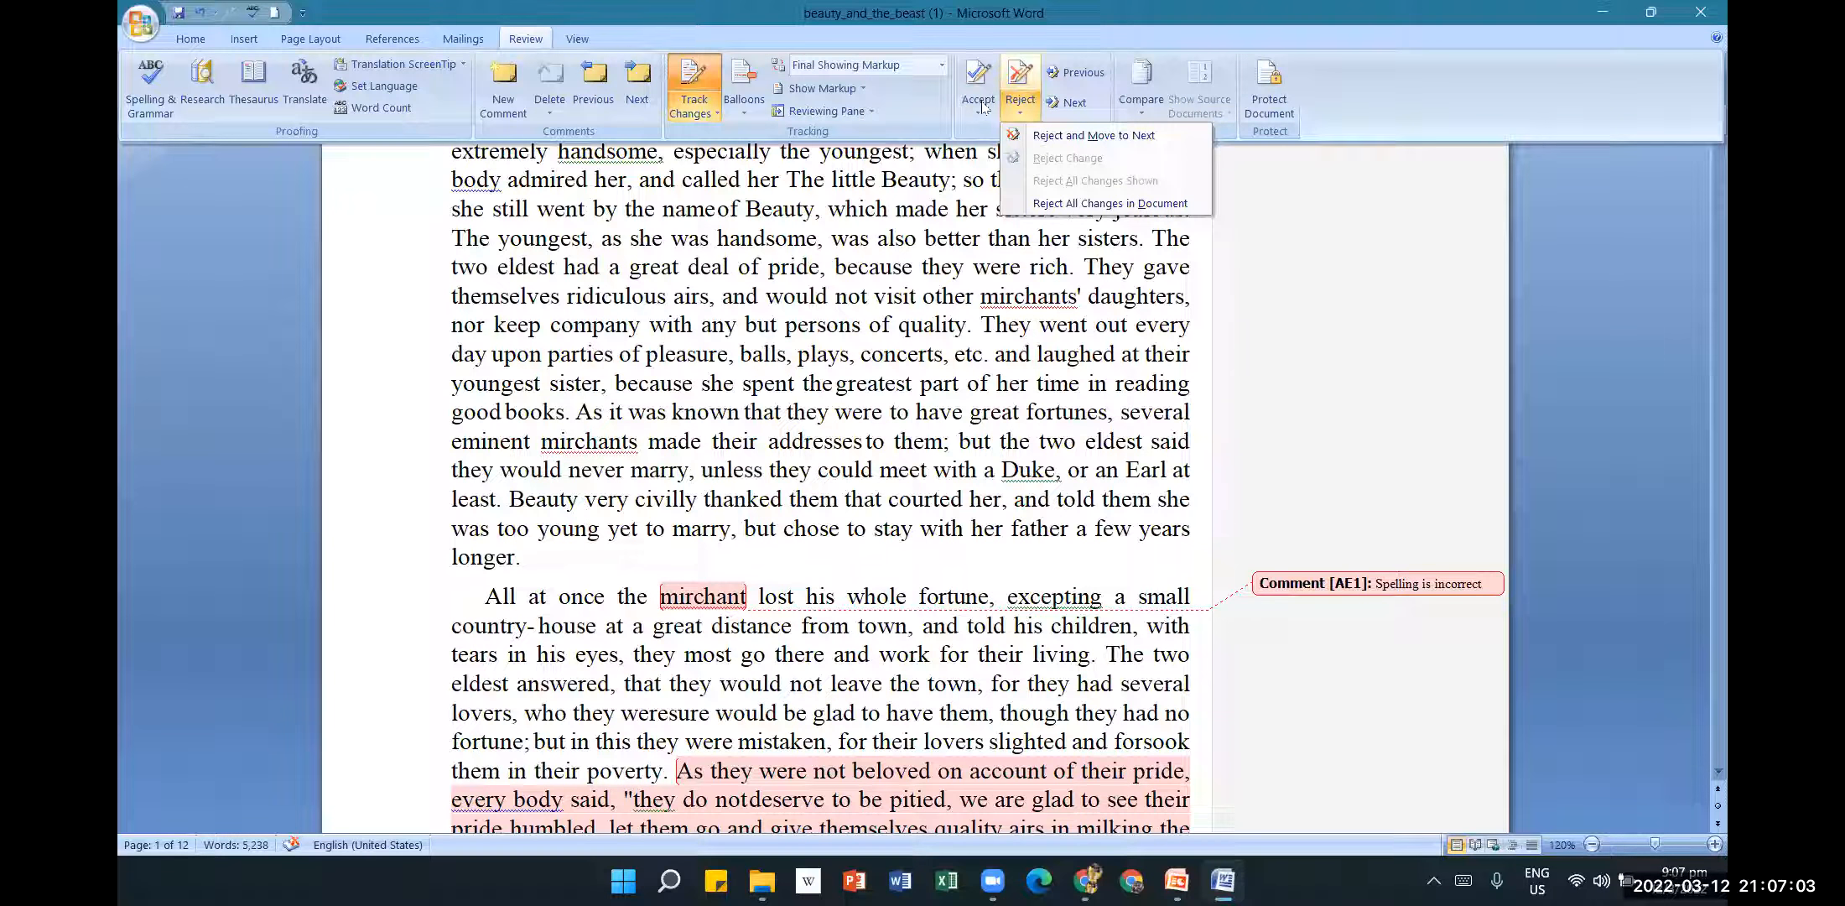
left_click(981, 109)
left_click(1020, 134)
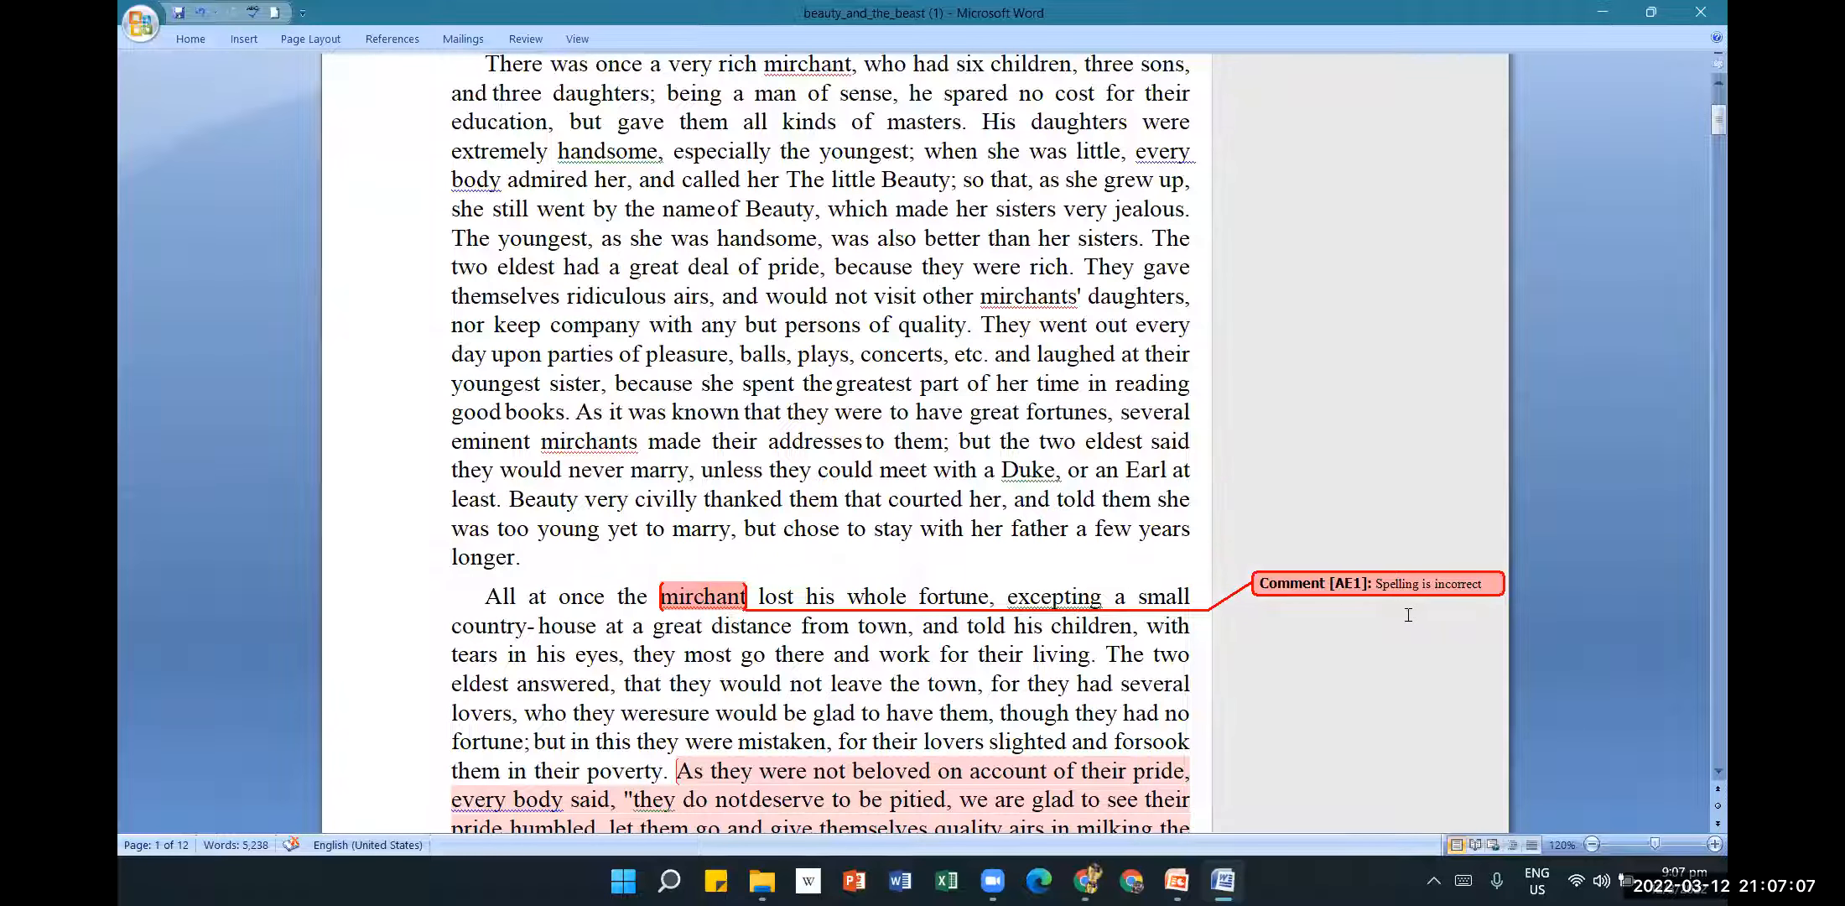
left_click(727, 596)
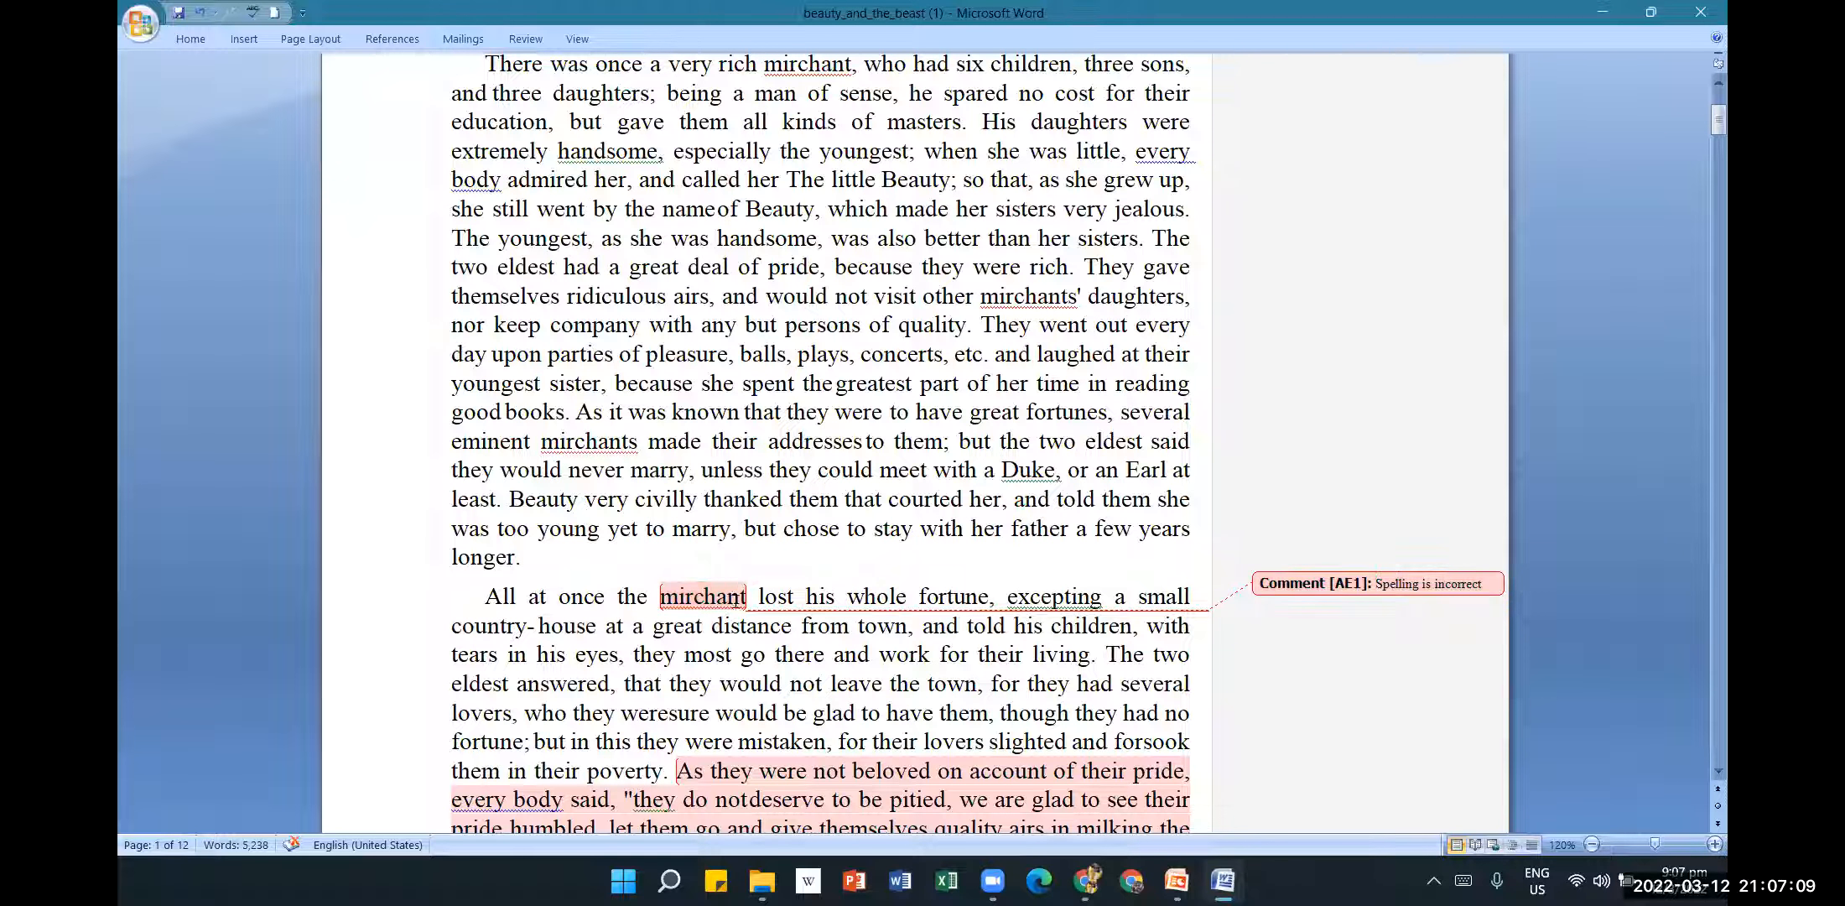
left_click(686, 597)
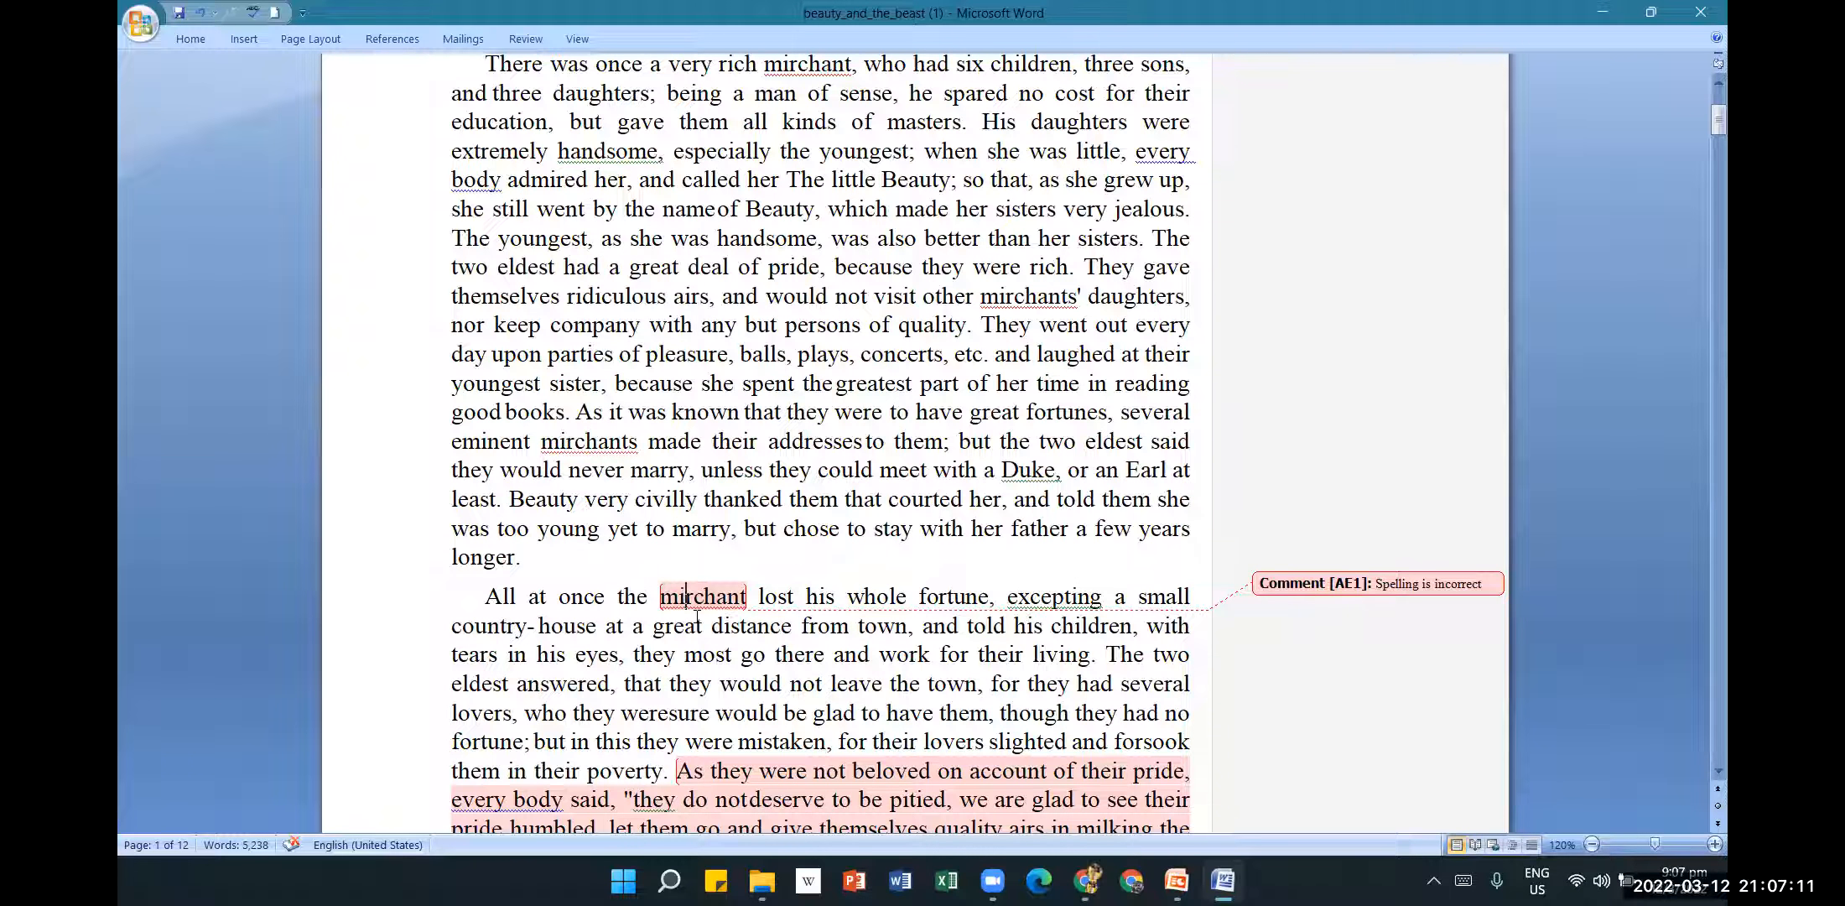
key("BackSpace")
type("e")
left_click(1004, 528)
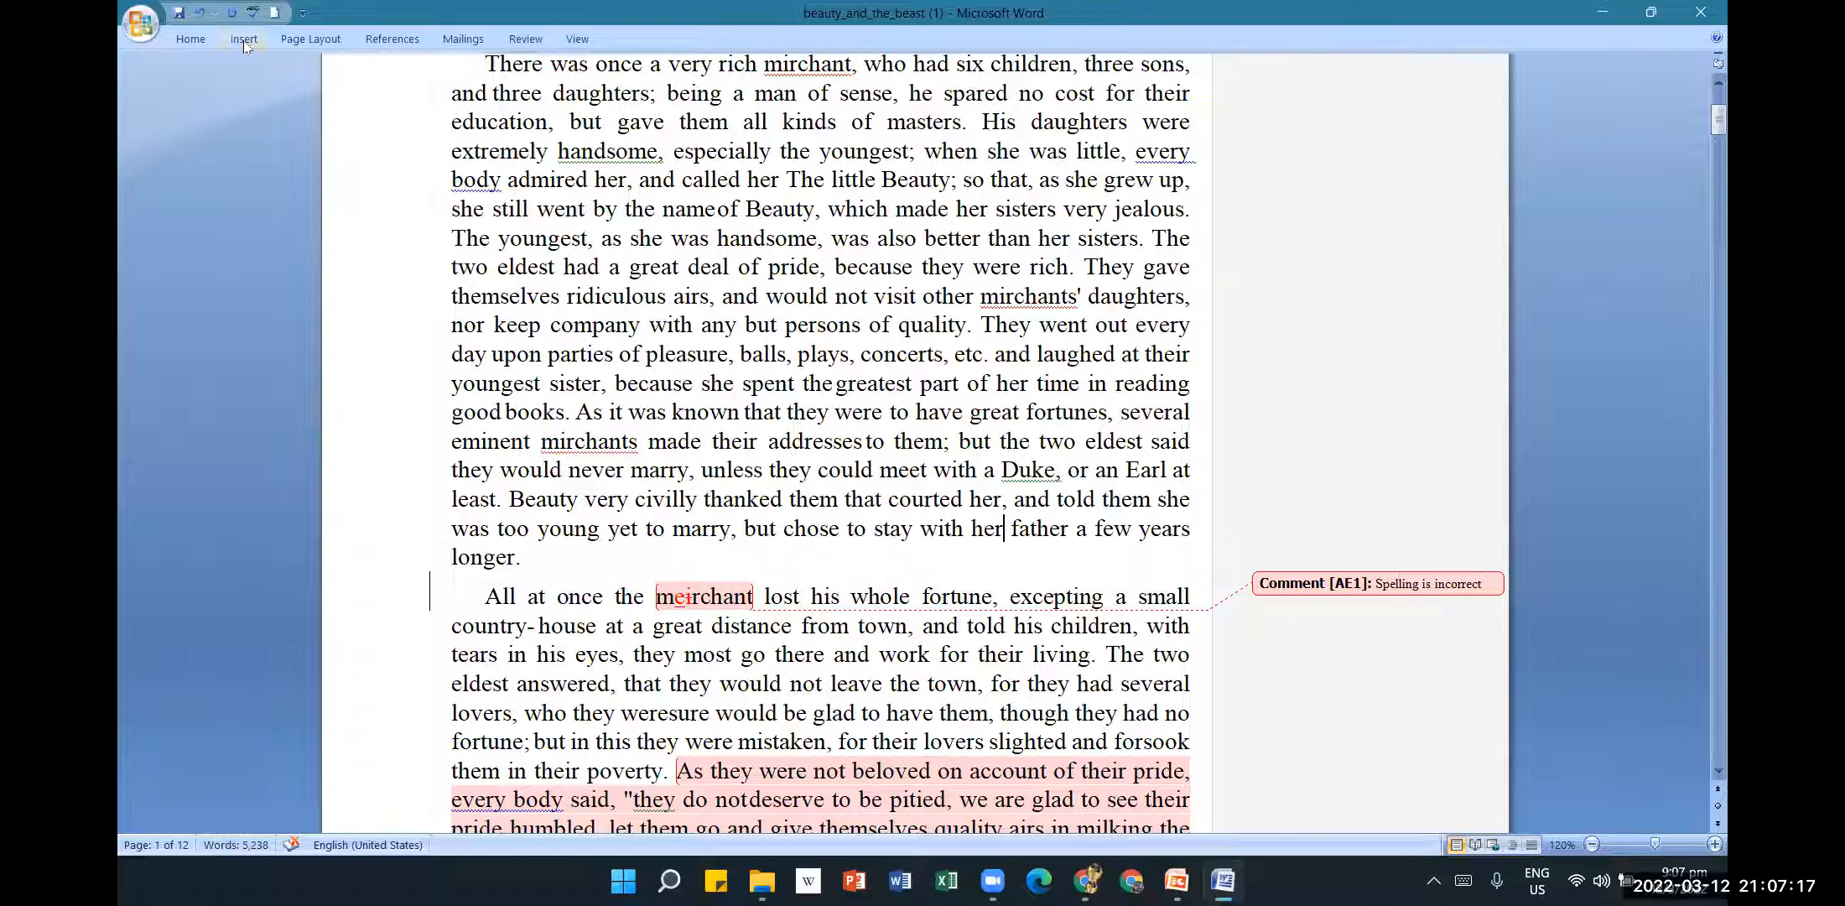
Accept the tracked 'merchant' correction with Accept and Move to Next.
left_click(522, 41)
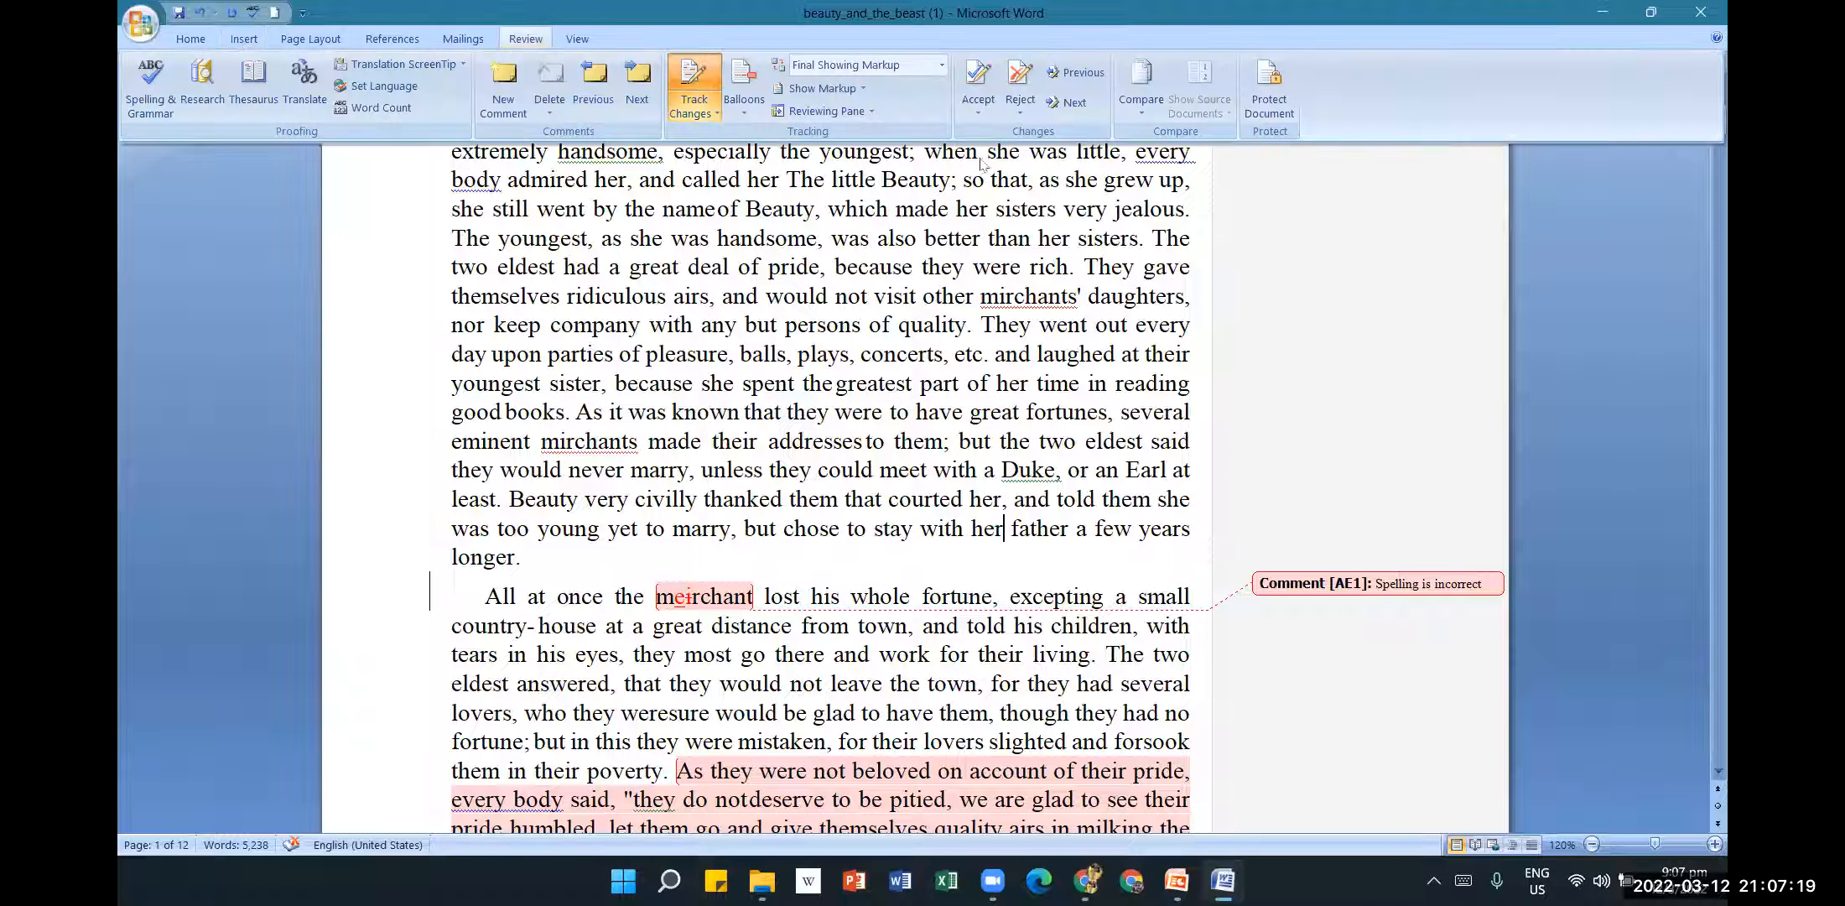
left_click(1011, 113)
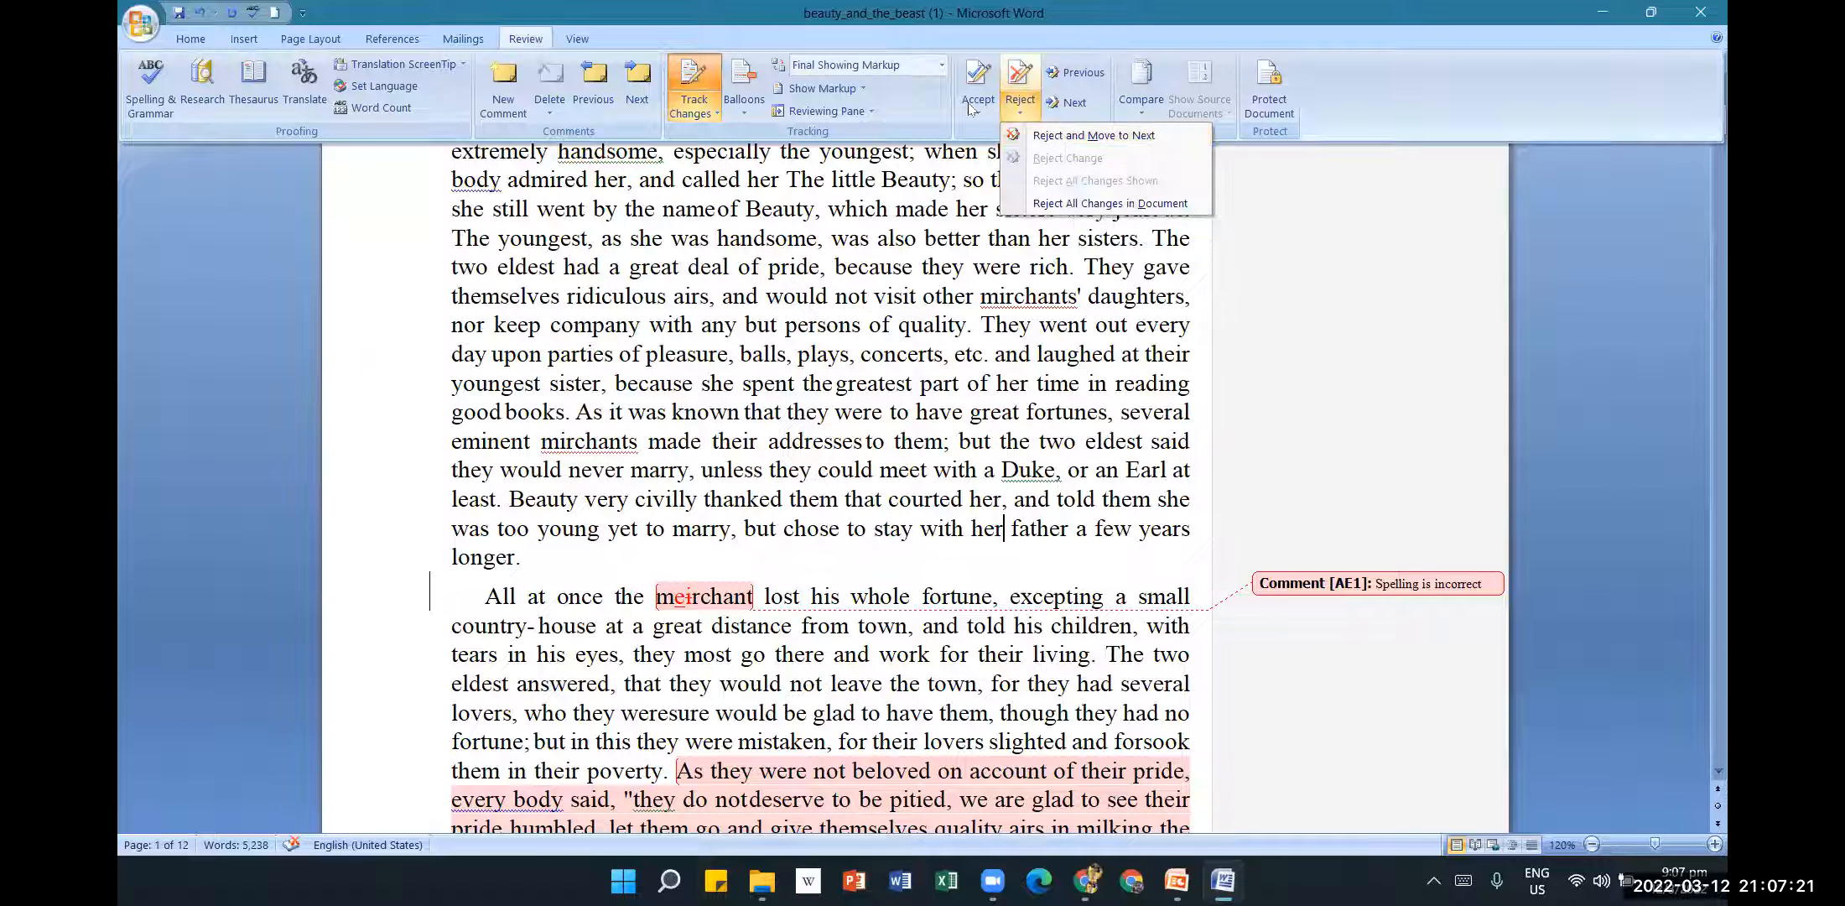
left_click(1019, 136)
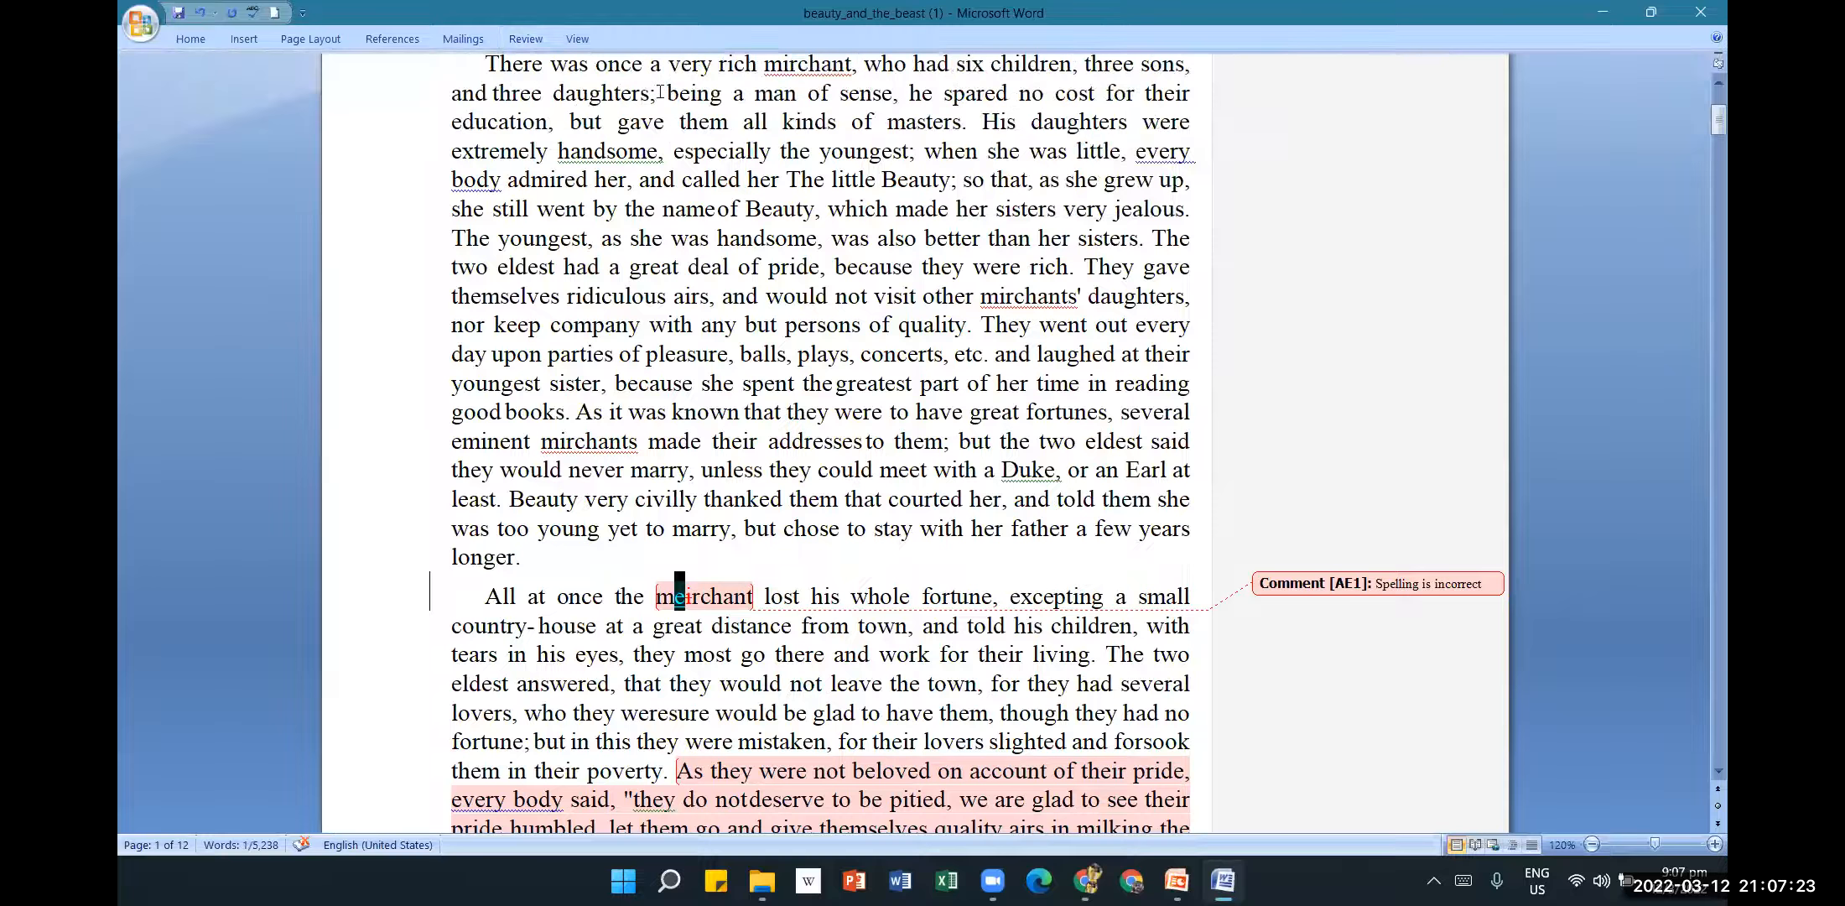
left_click(524, 42)
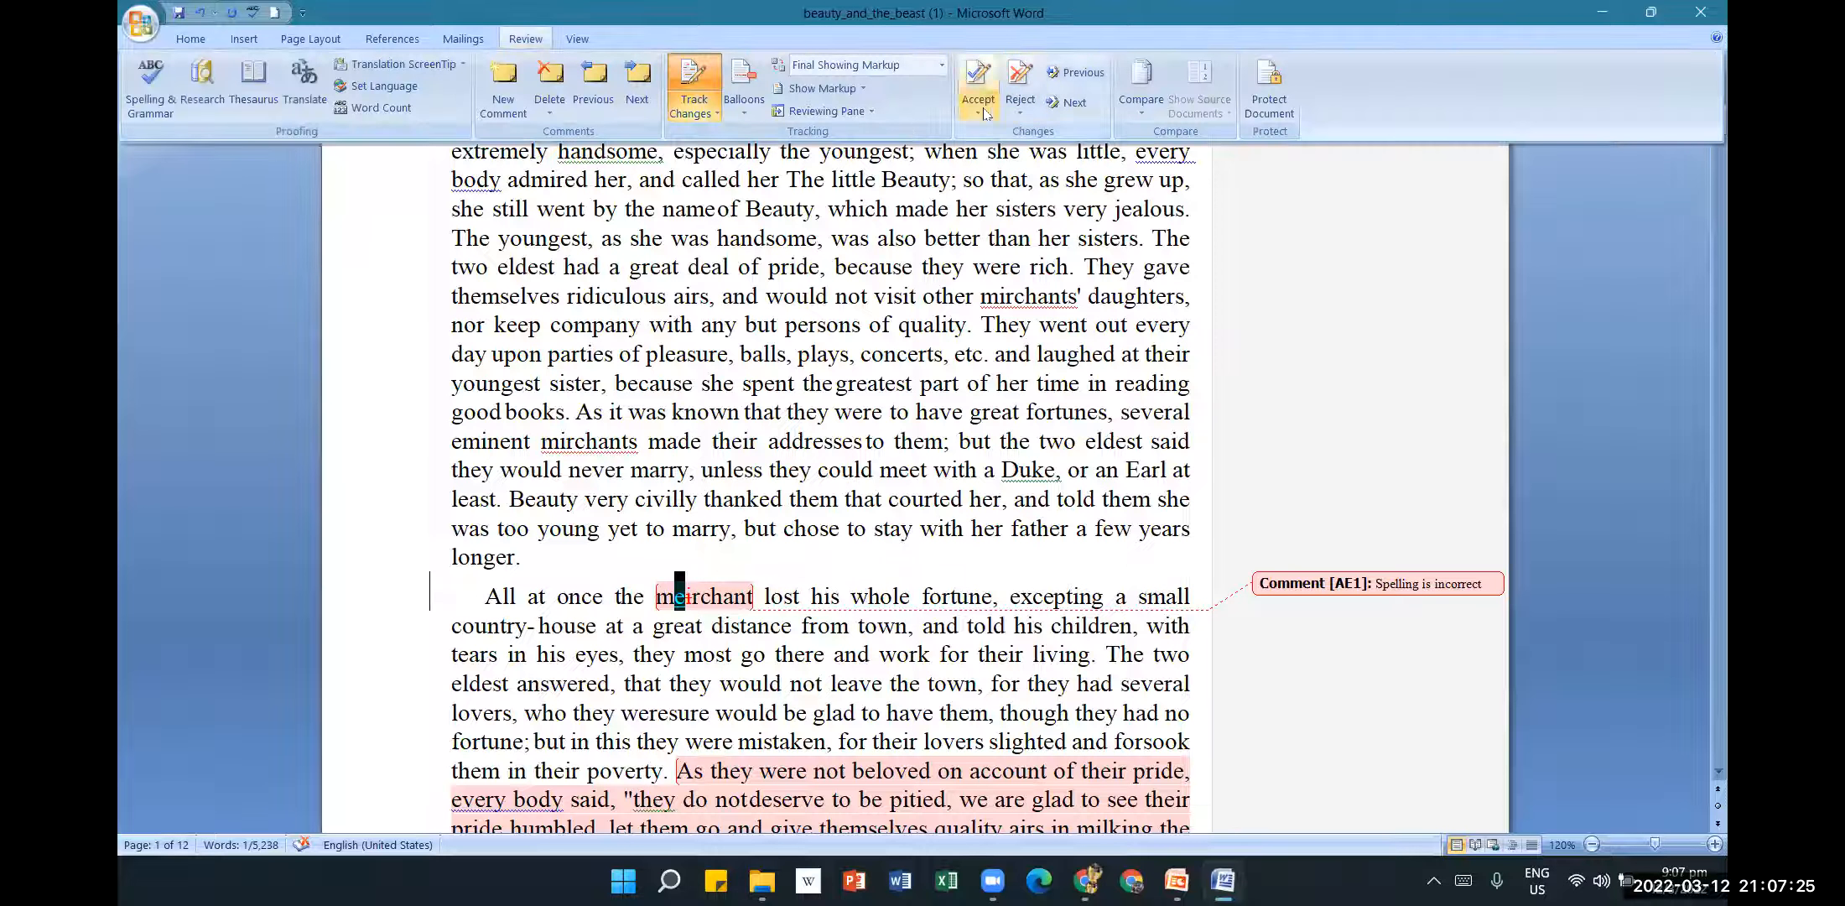
left_click(979, 113)
left_click(1020, 137)
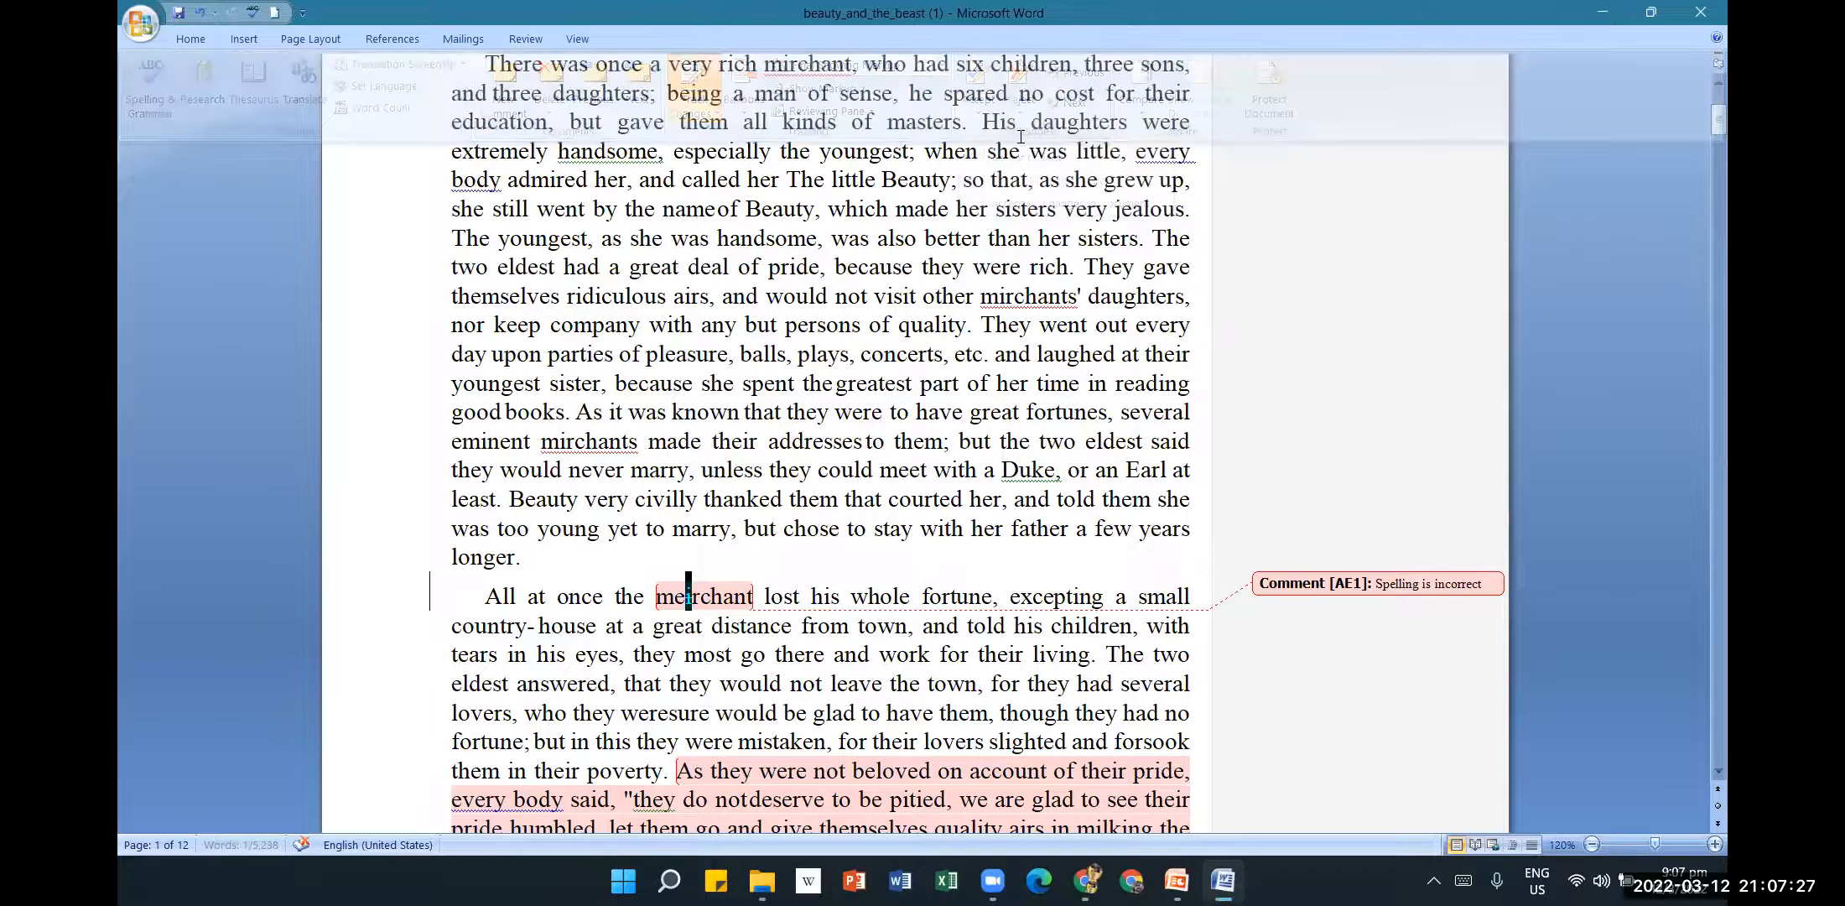
left_click(529, 40)
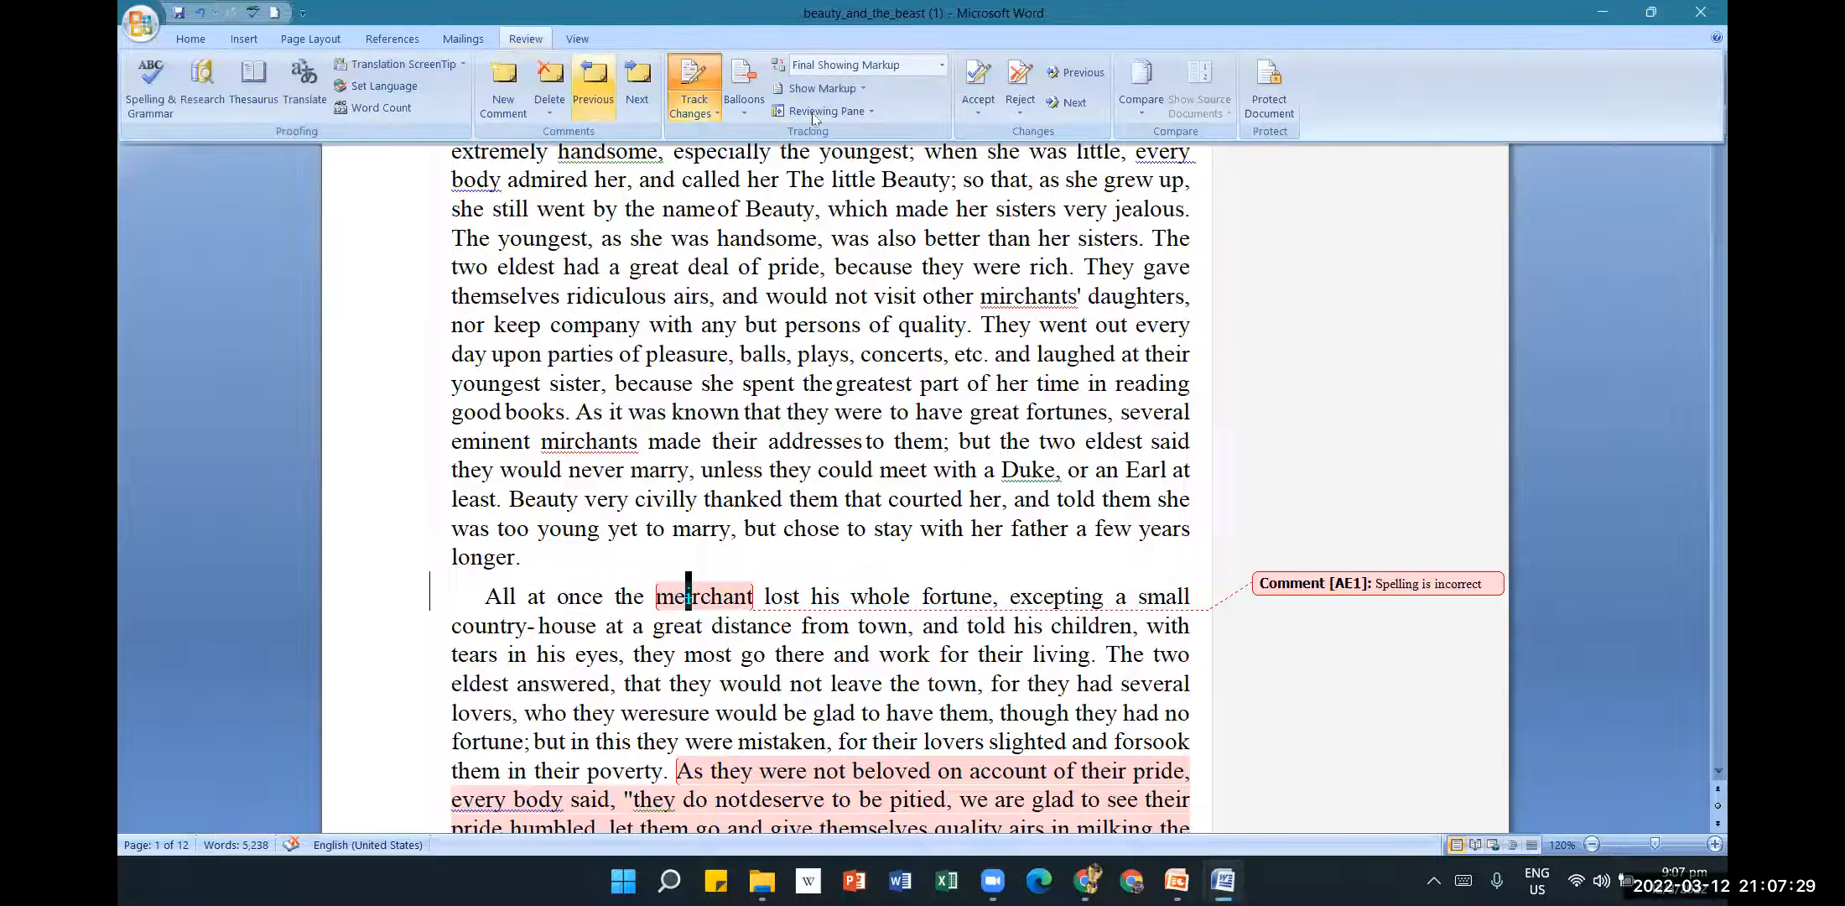
left_click(978, 113)
left_click(992, 136)
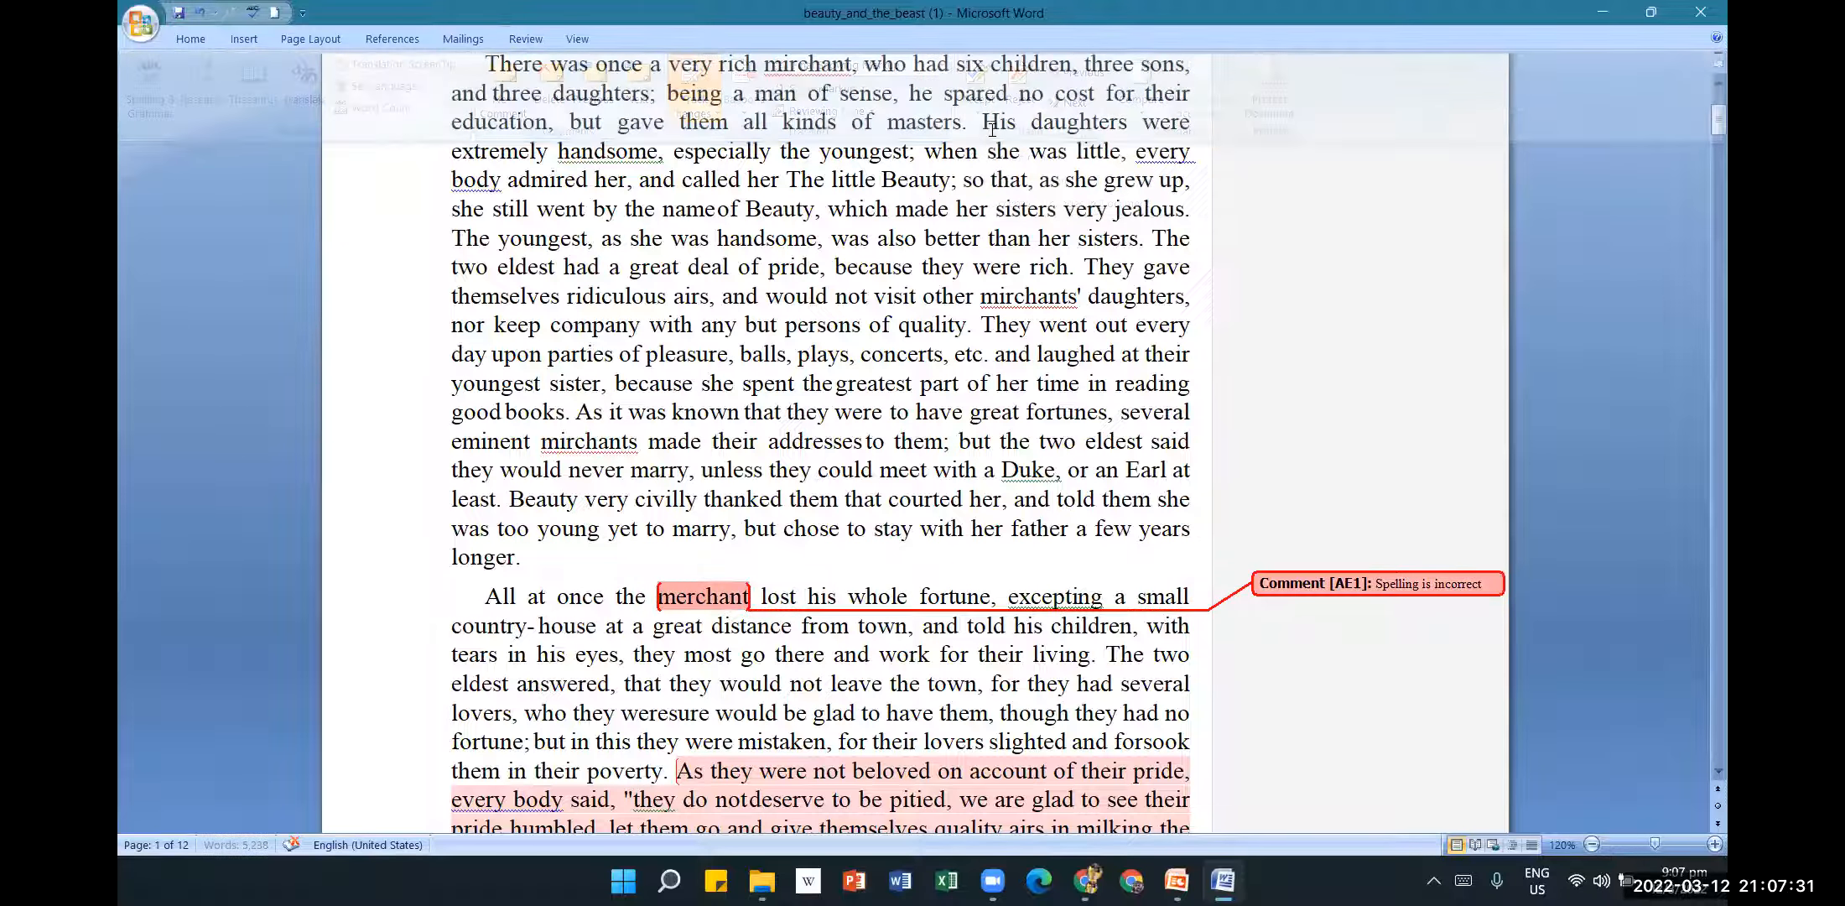
scroll(1122, 491, "down", 2)
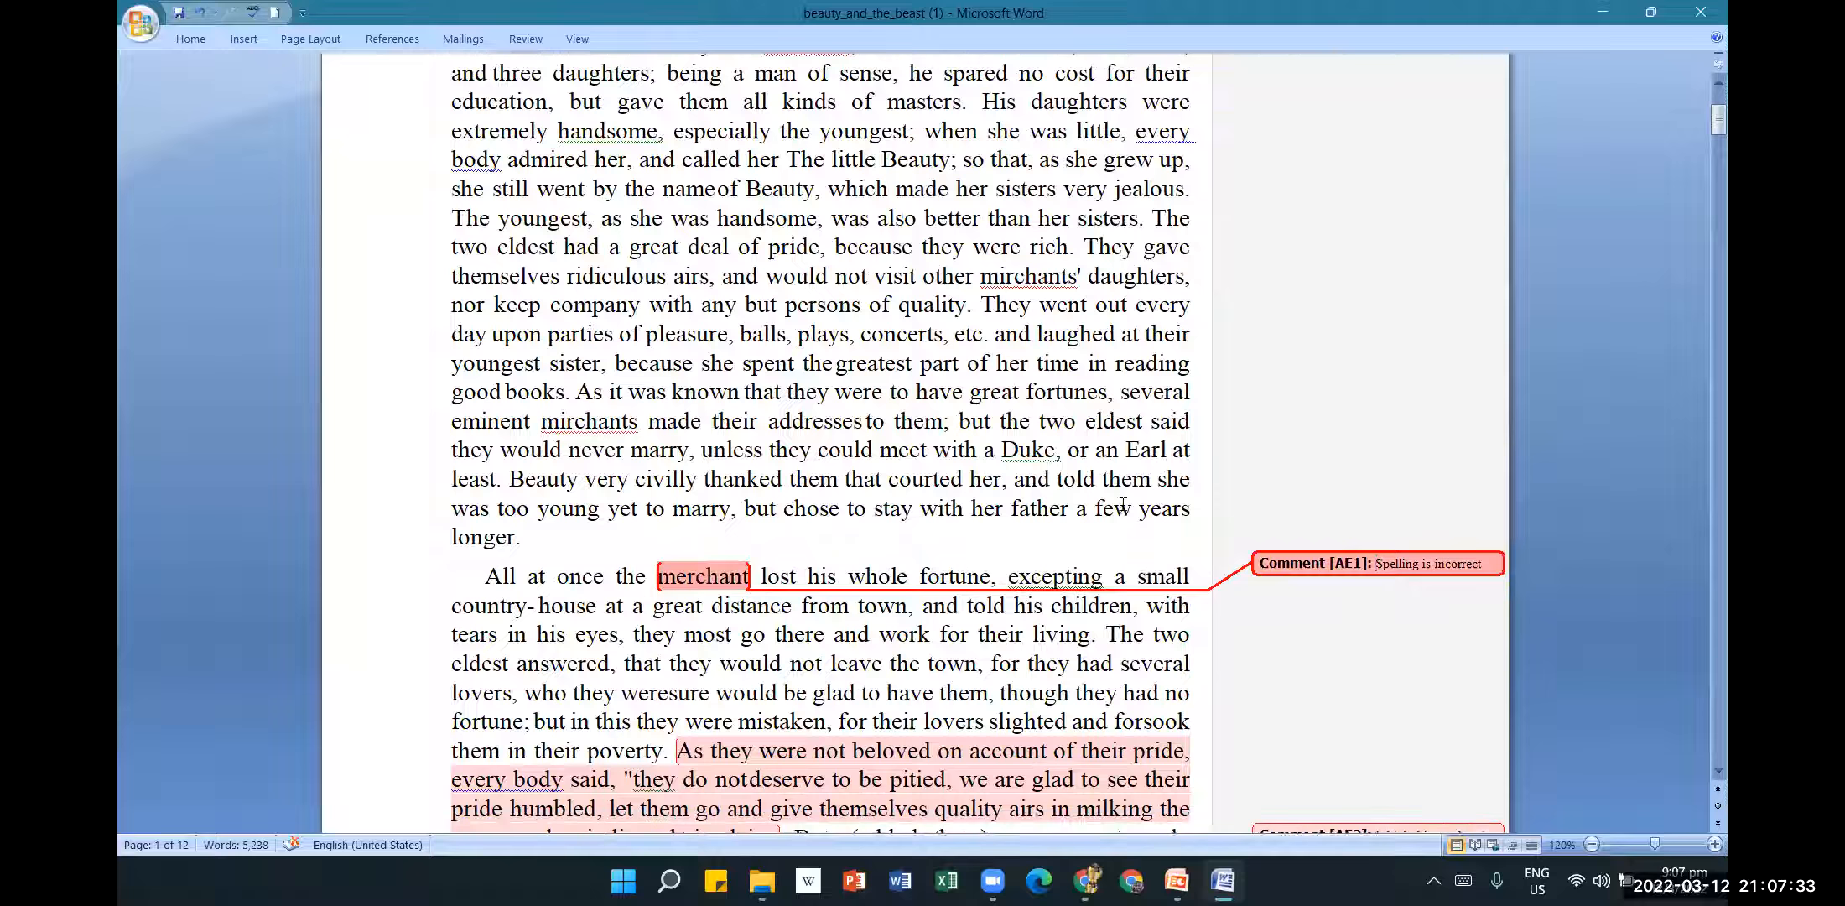
scroll(1122, 512, "down", 1)
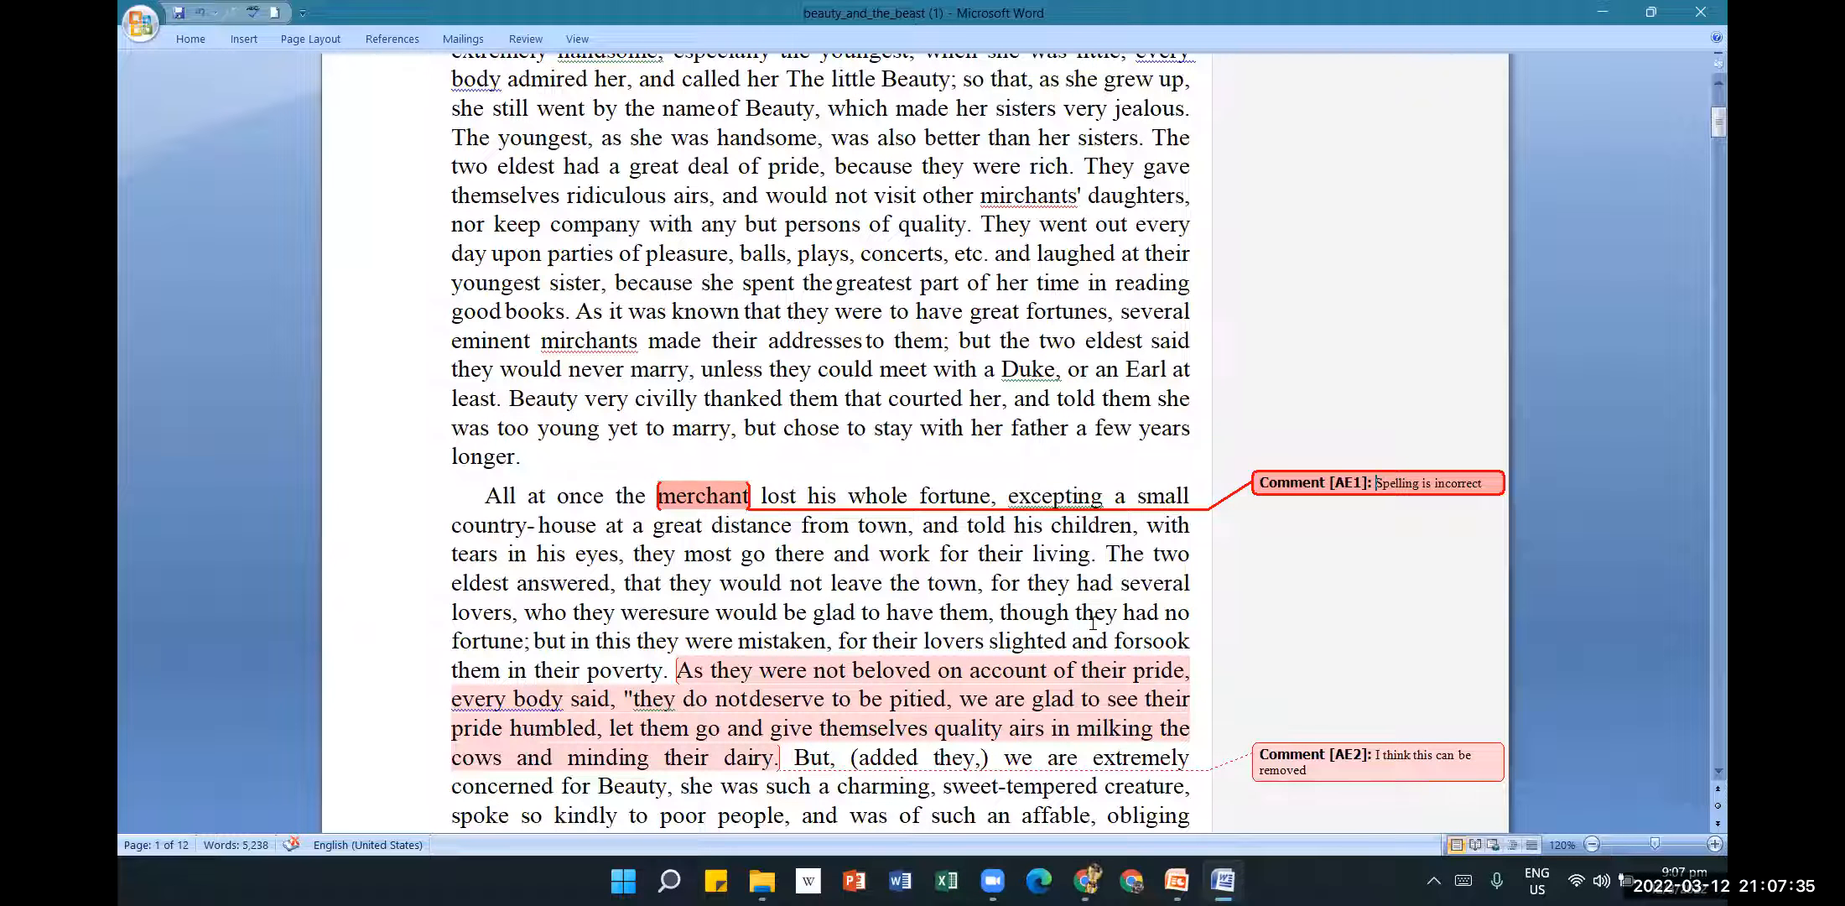
Deselect comment AE1, scroll back up to Chapter 1 and expand the Review ribbon.
left_click(679, 494)
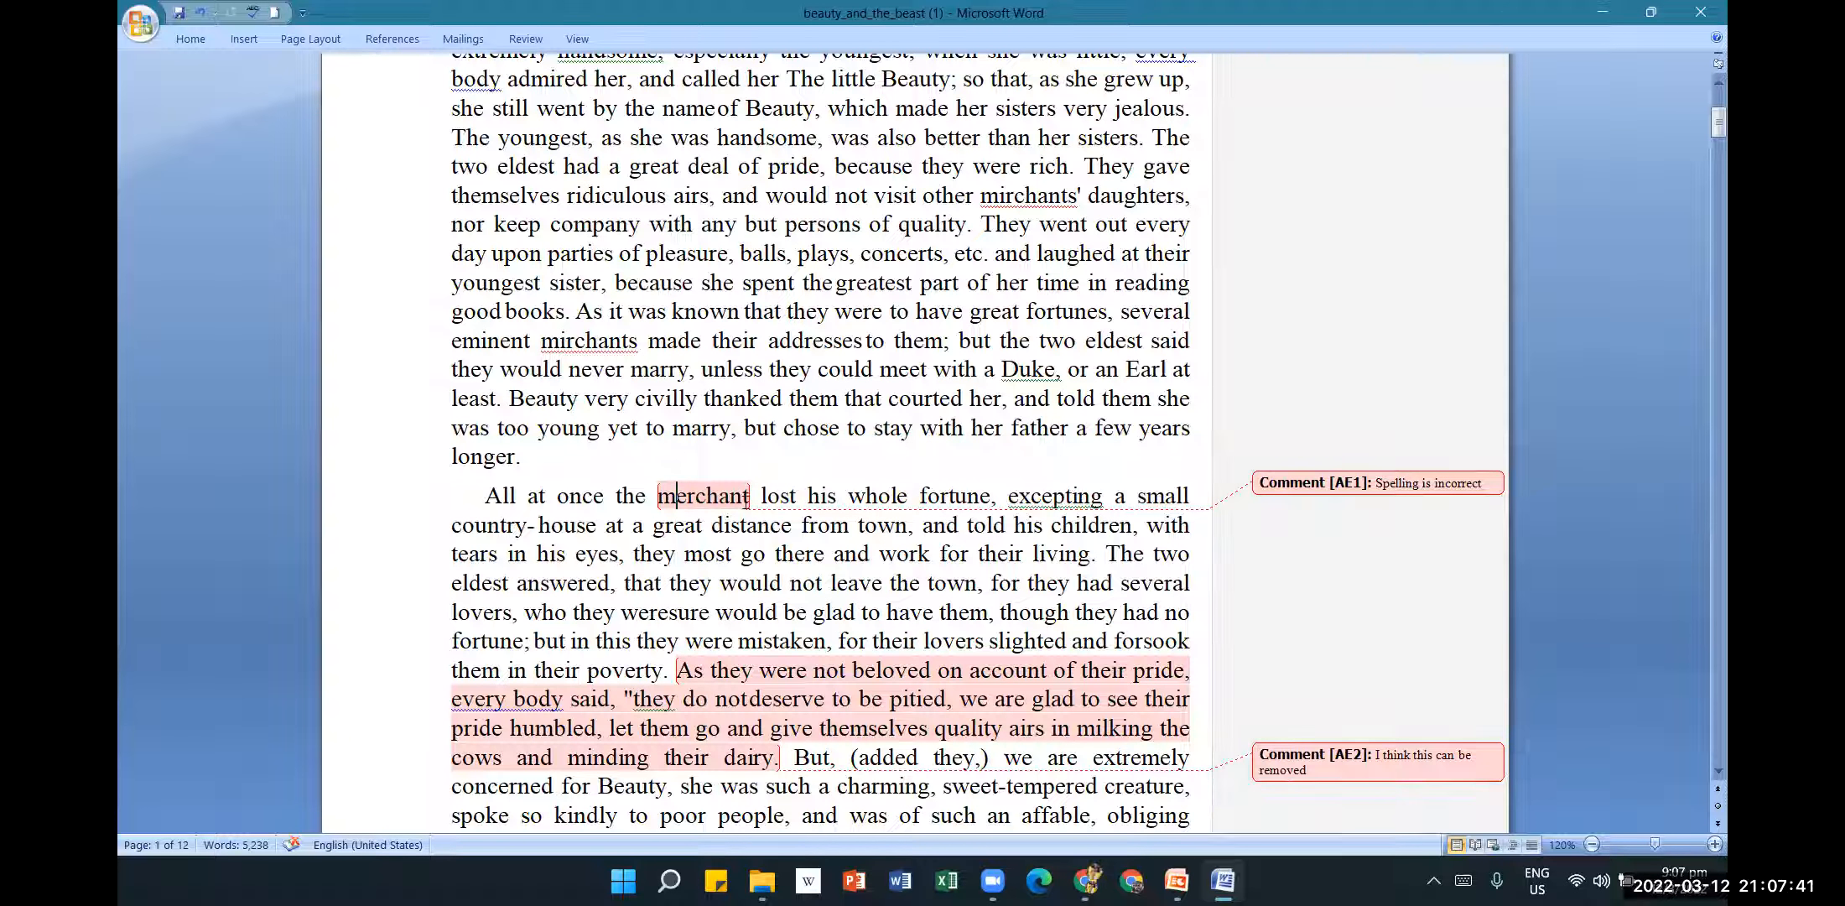
scroll(930, 624, "down", 3)
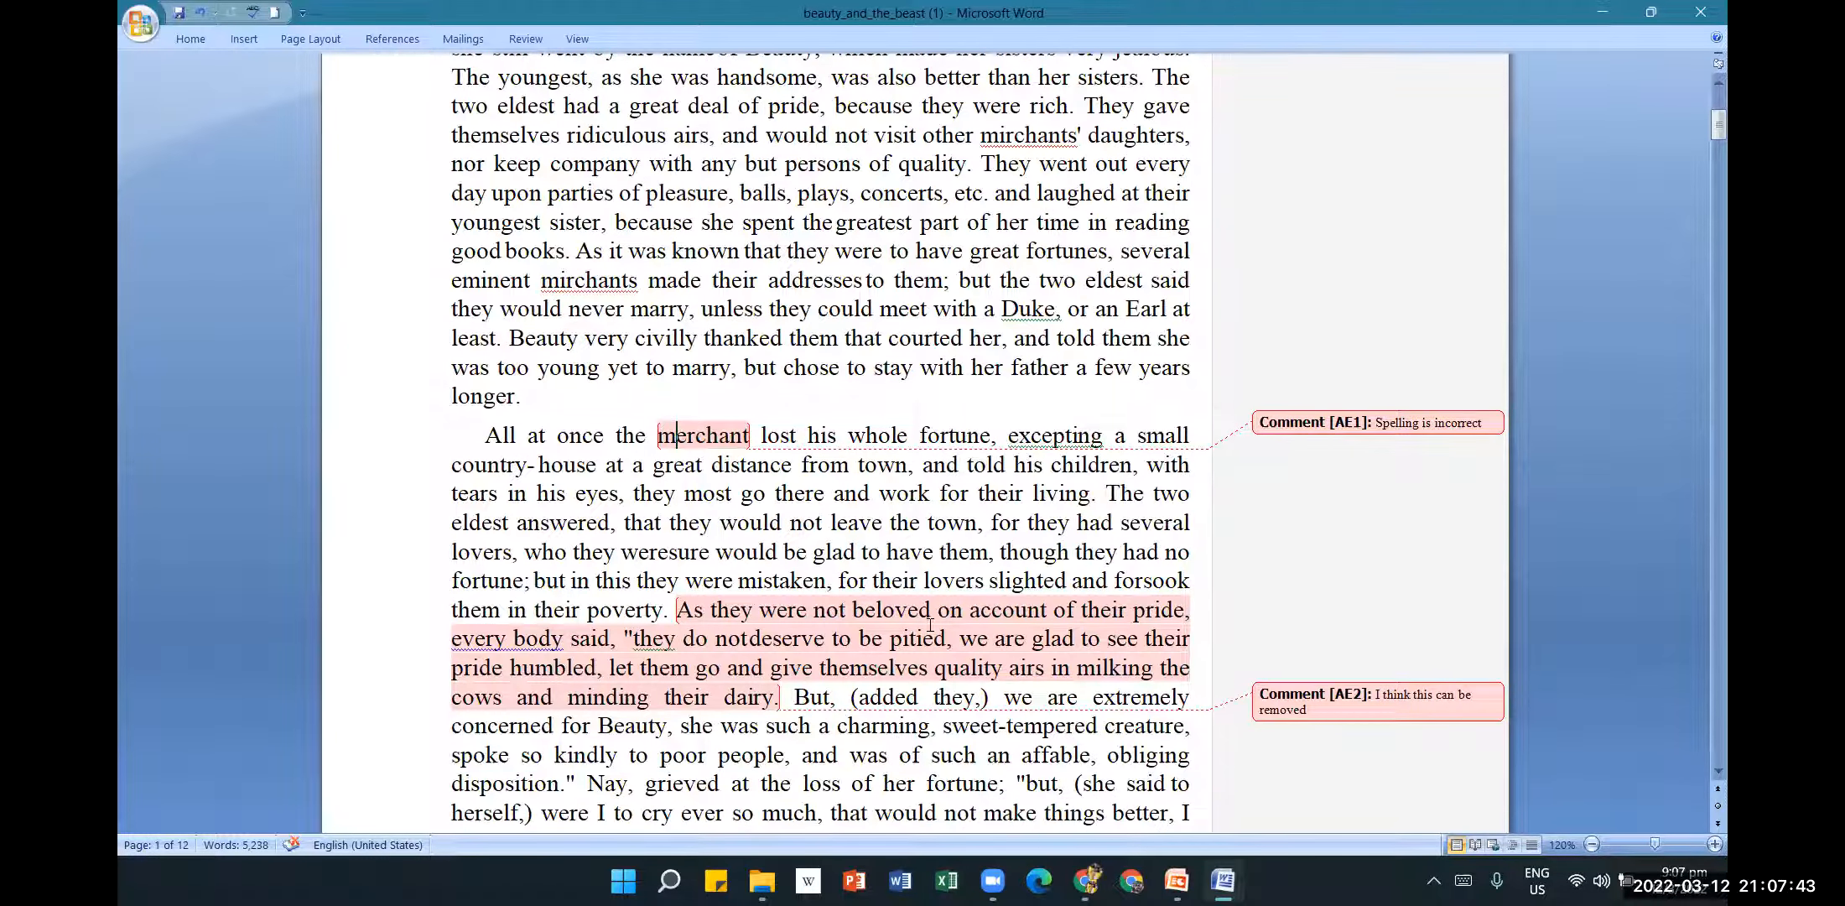
scroll(972, 536, "down", 1)
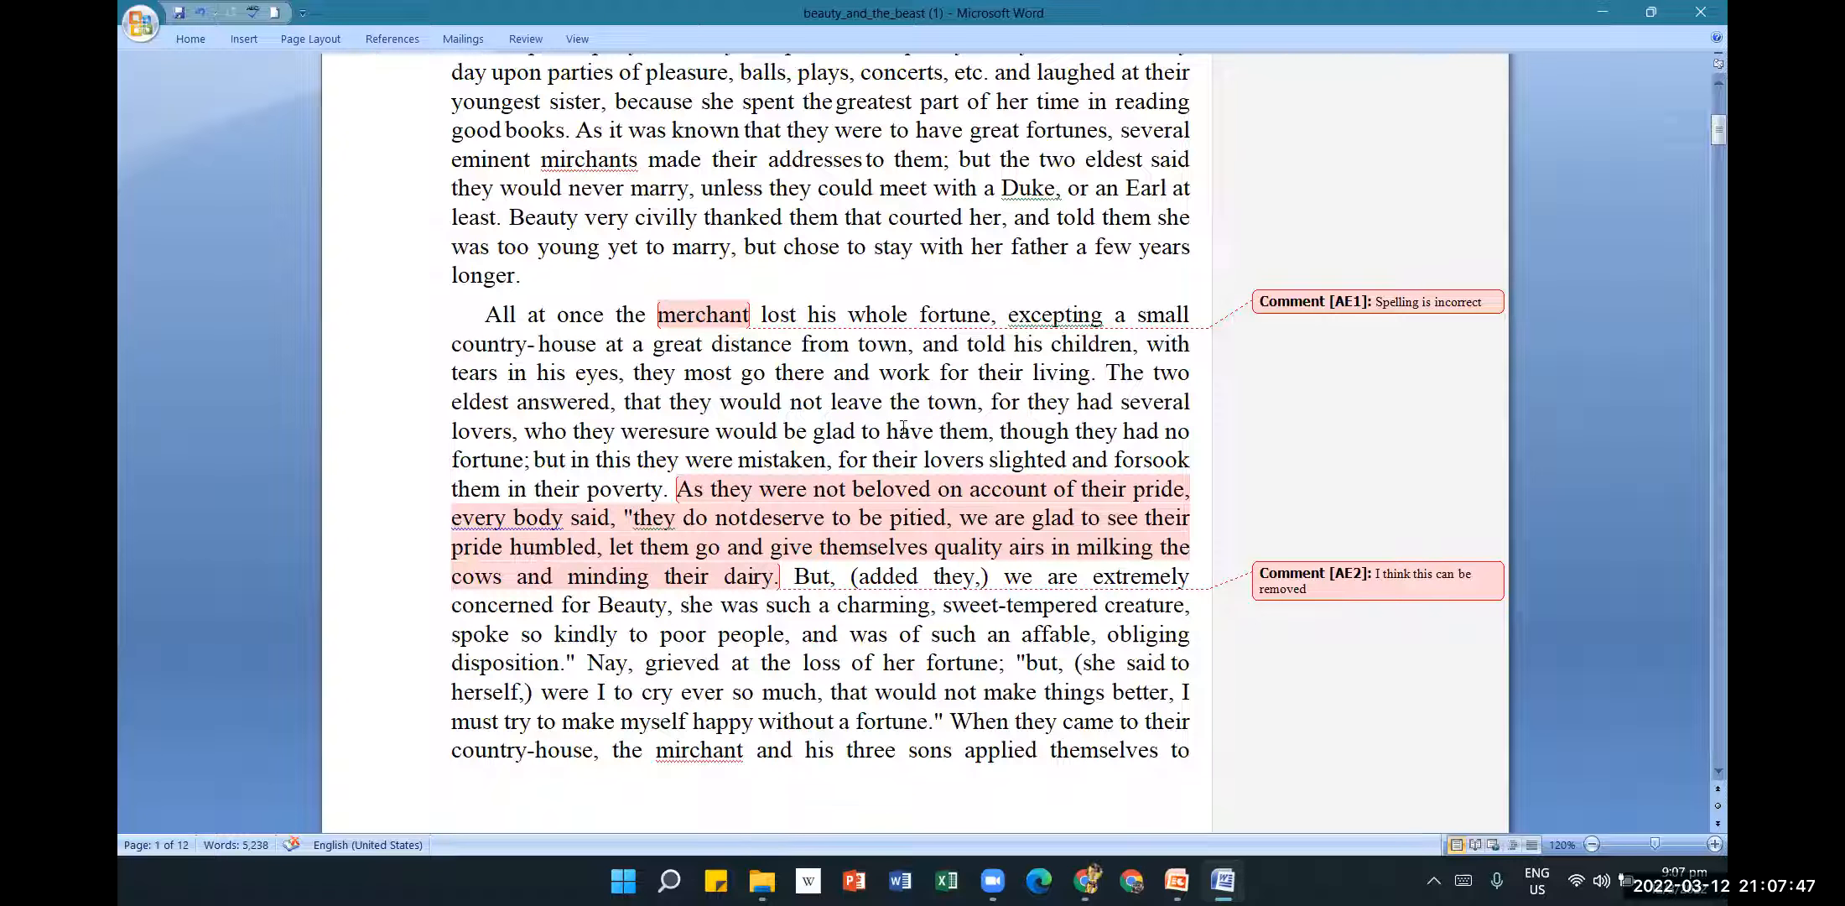
scroll(904, 427, "down", 5)
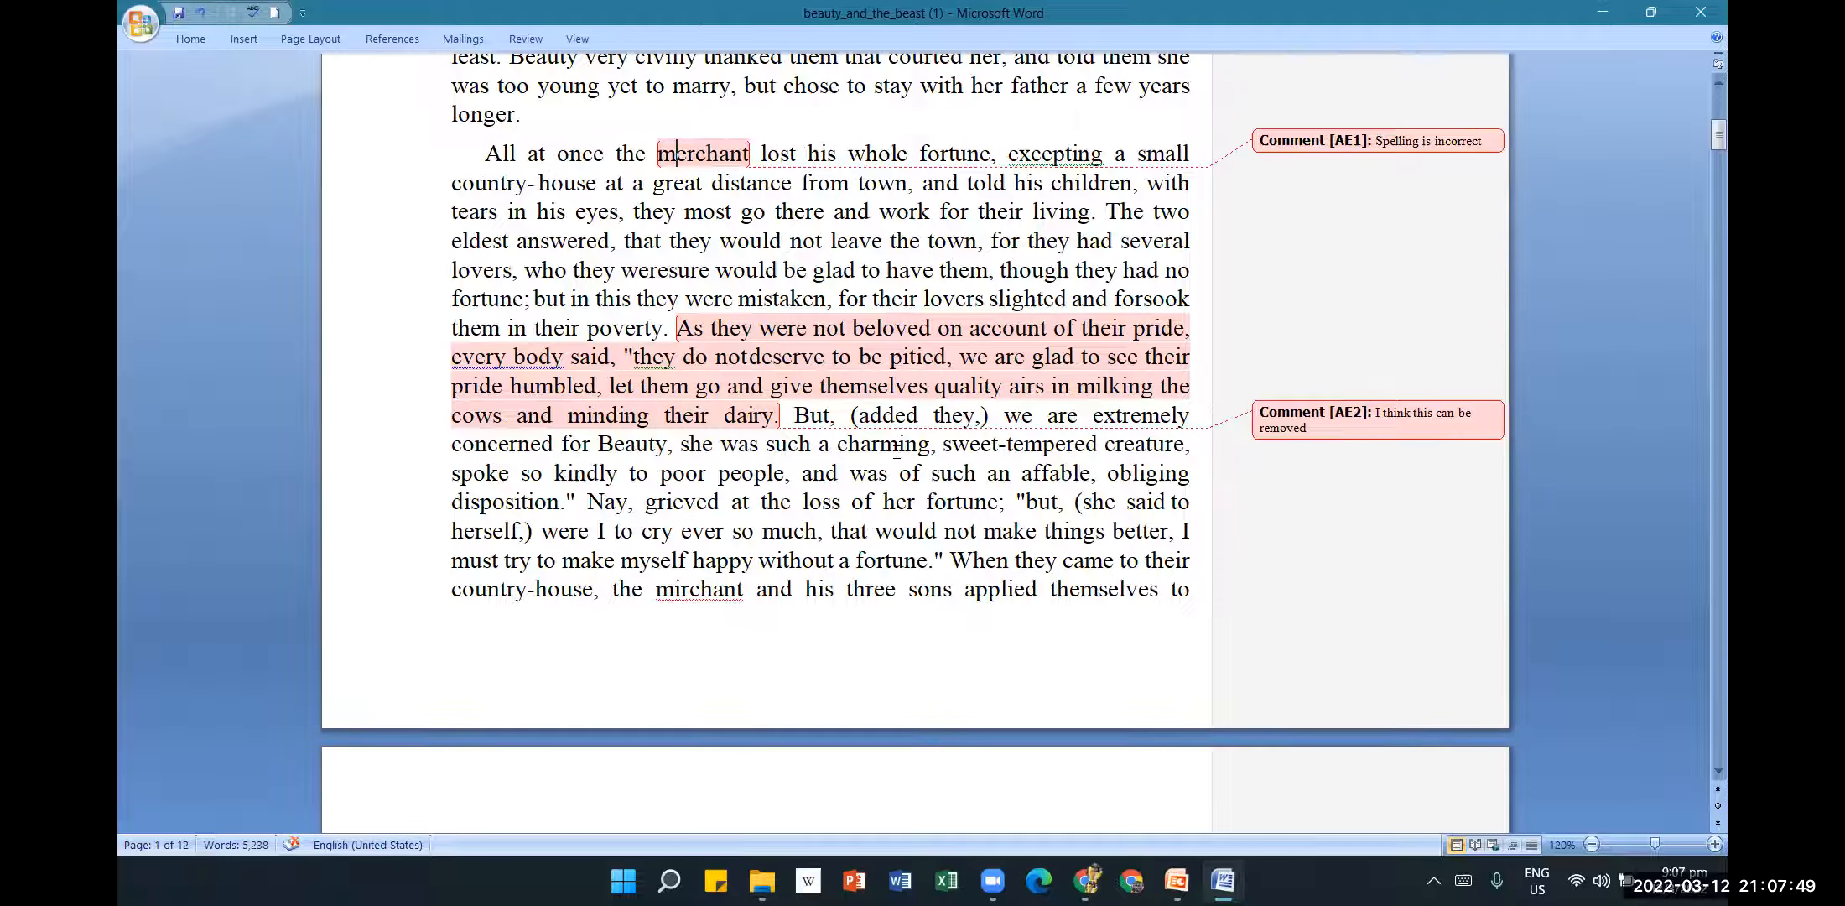
scroll(895, 455, "down", 4)
scroll(896, 457, "up", 10)
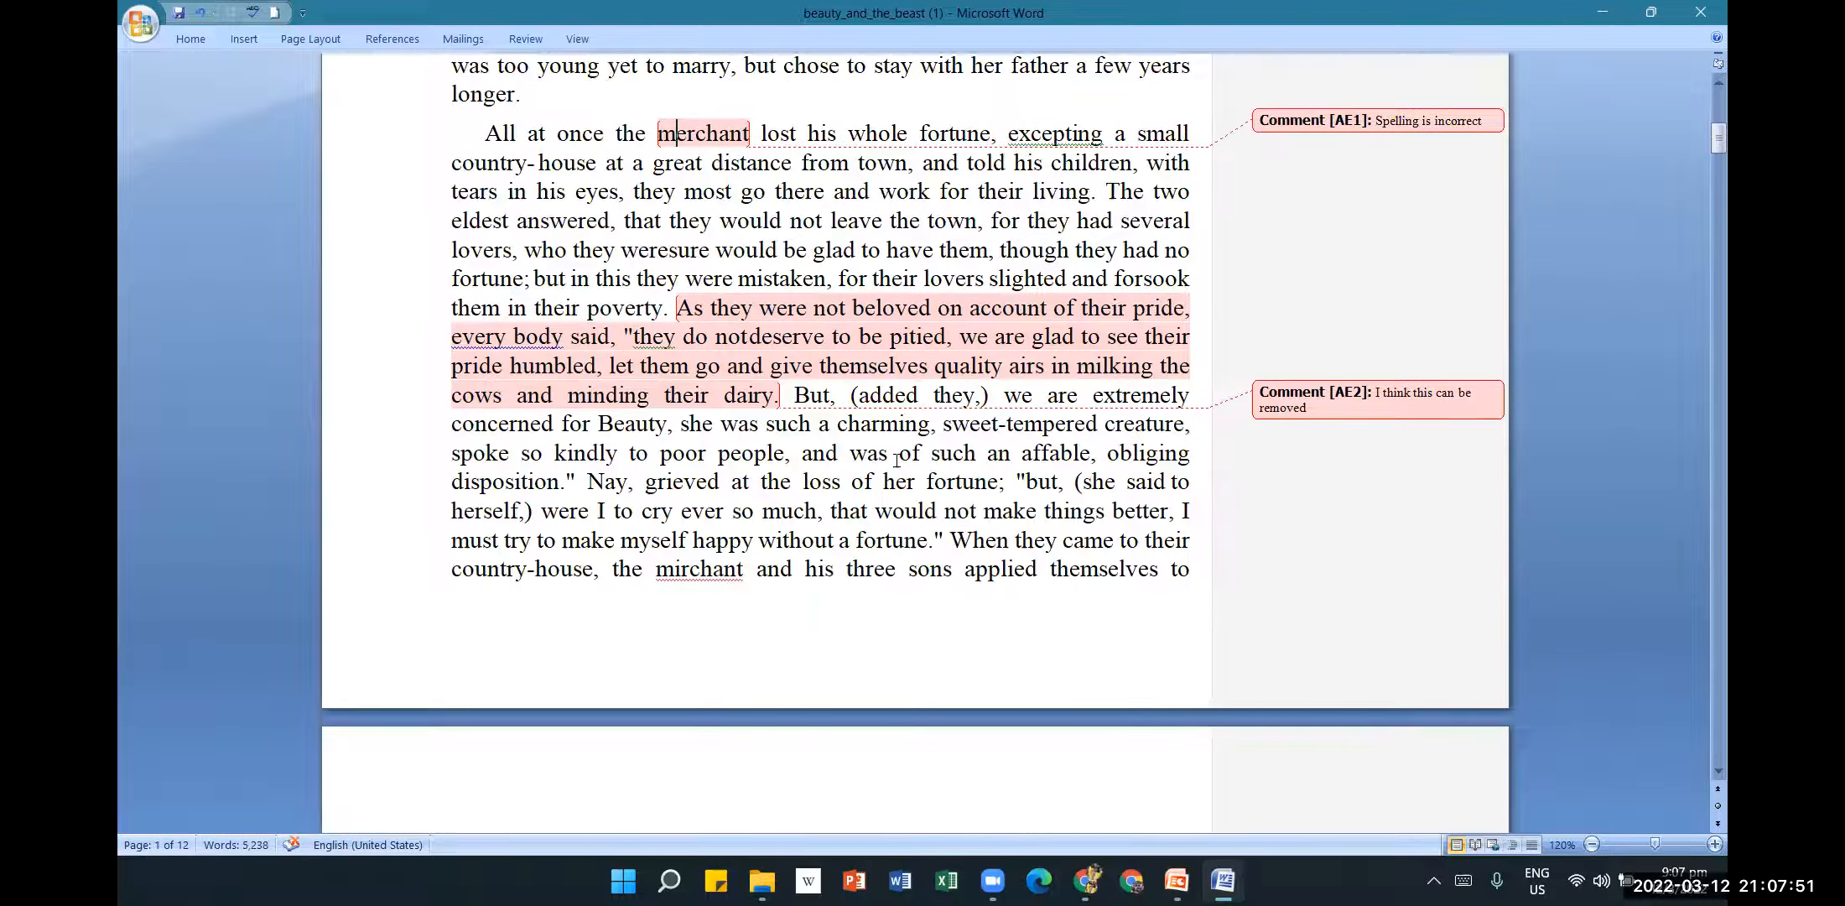
scroll(896, 460, "up", 6)
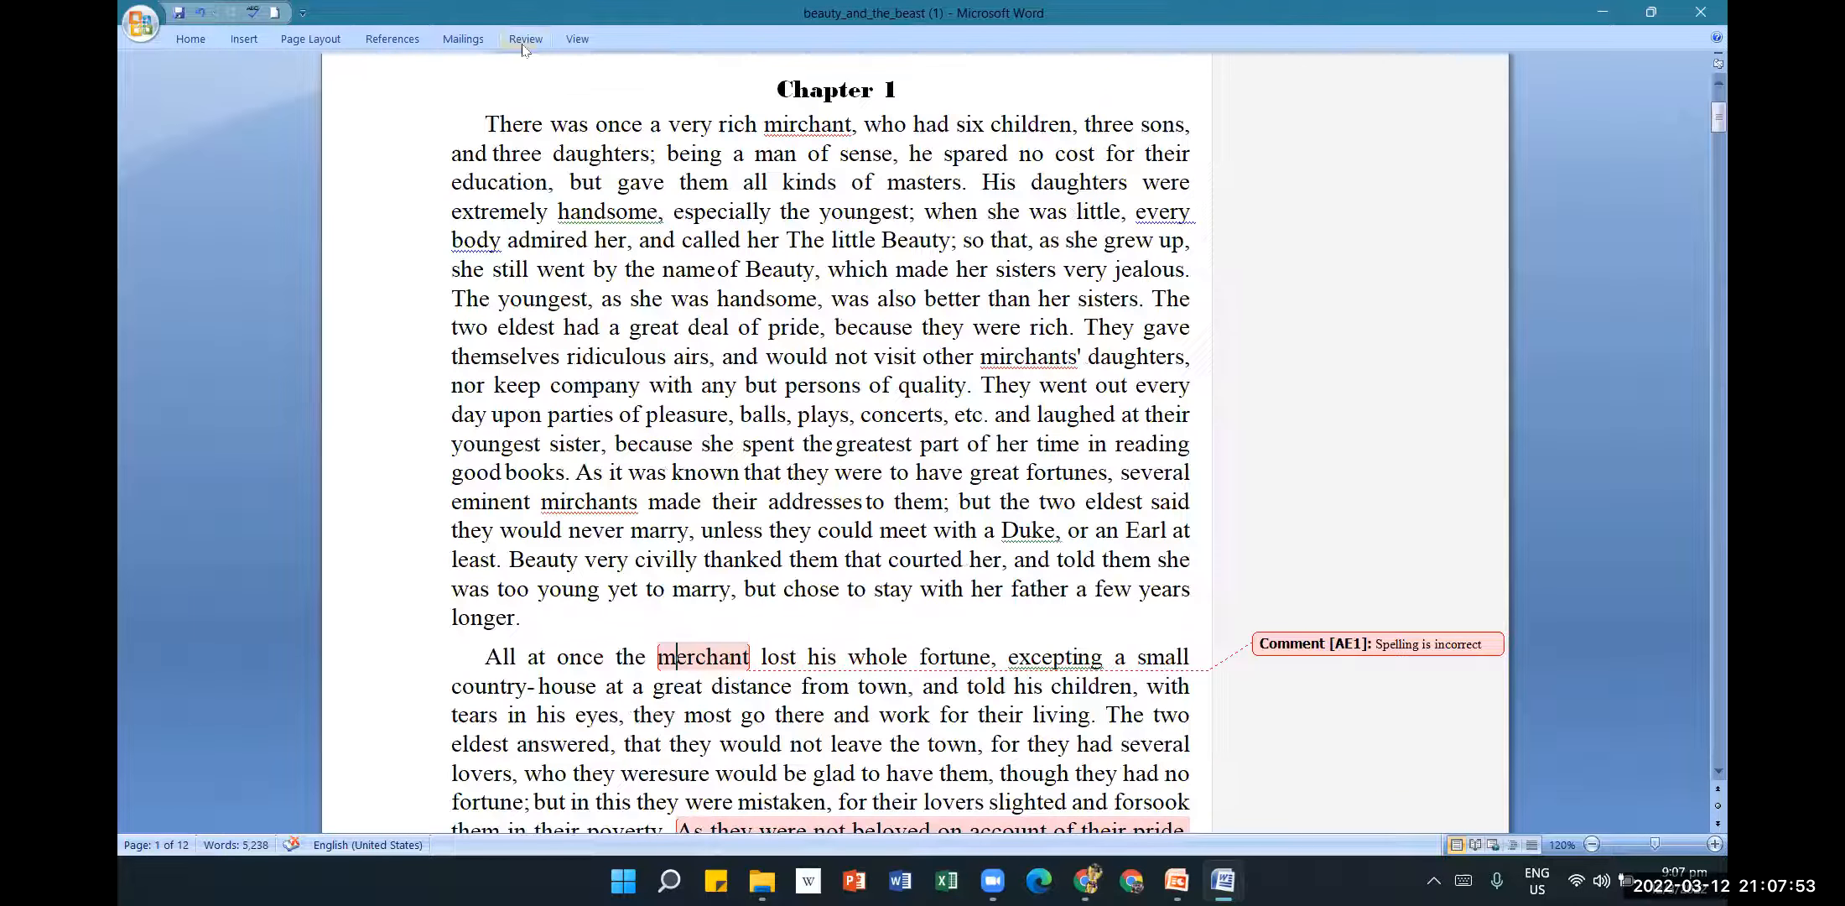
left_click(524, 40)
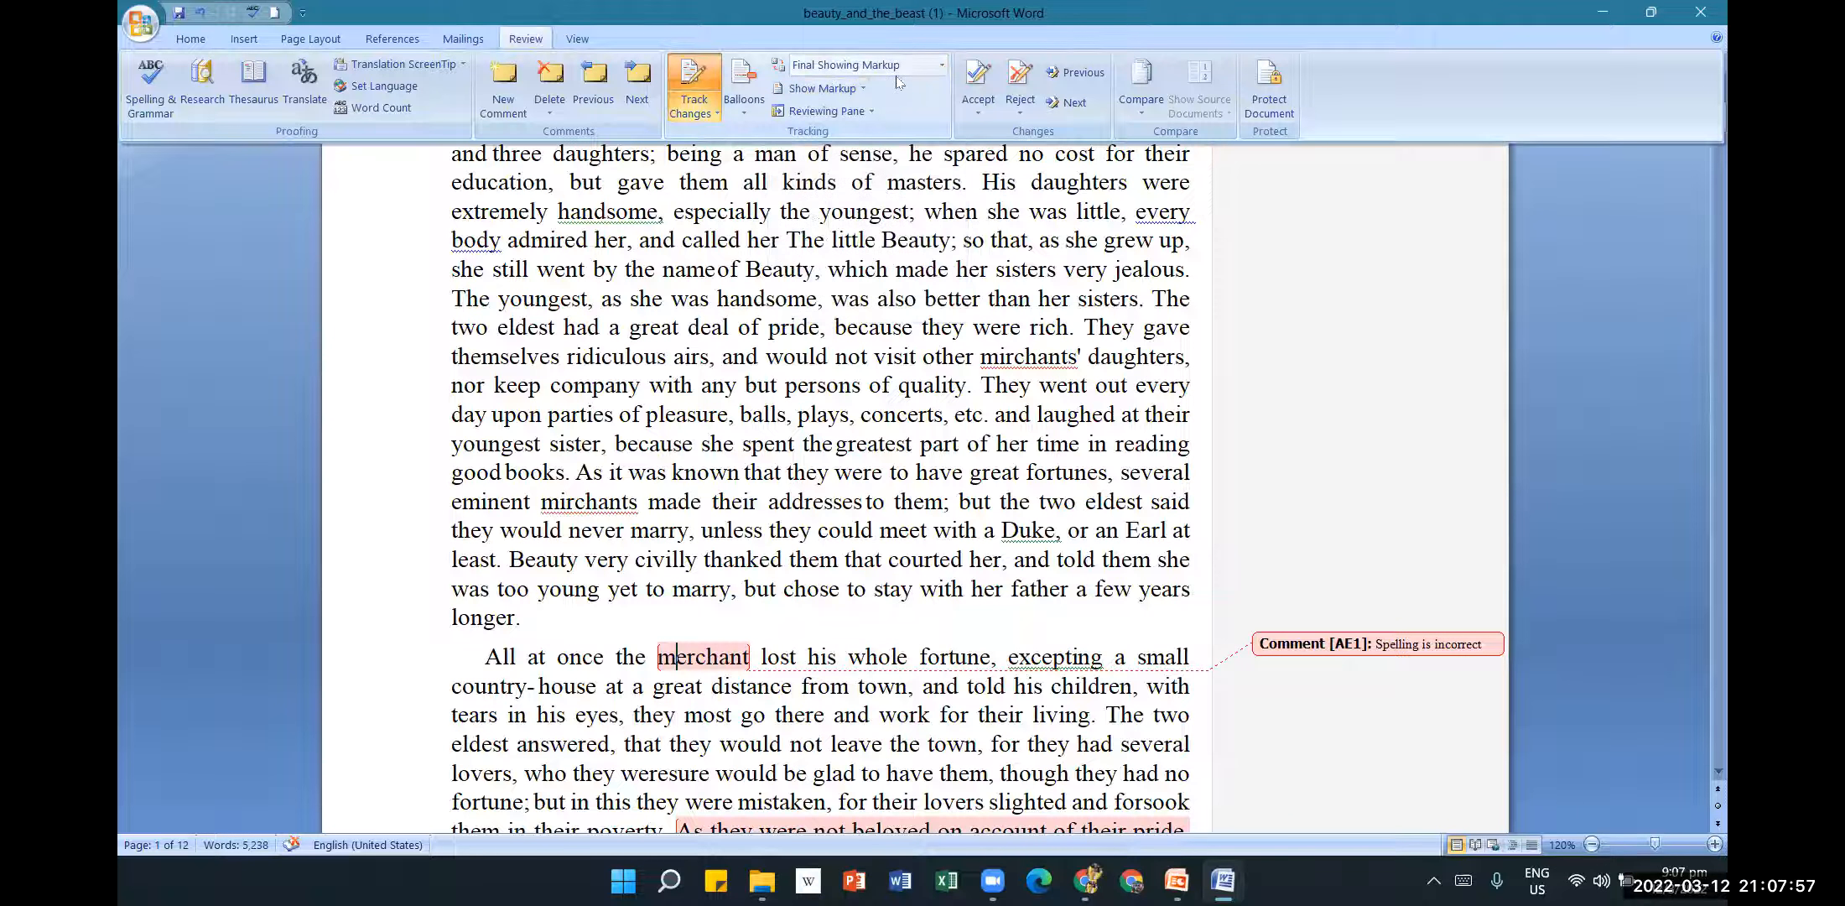
Set Display for Review to Final and scroll the story to confirm markup is hidden.
left_click(940, 69)
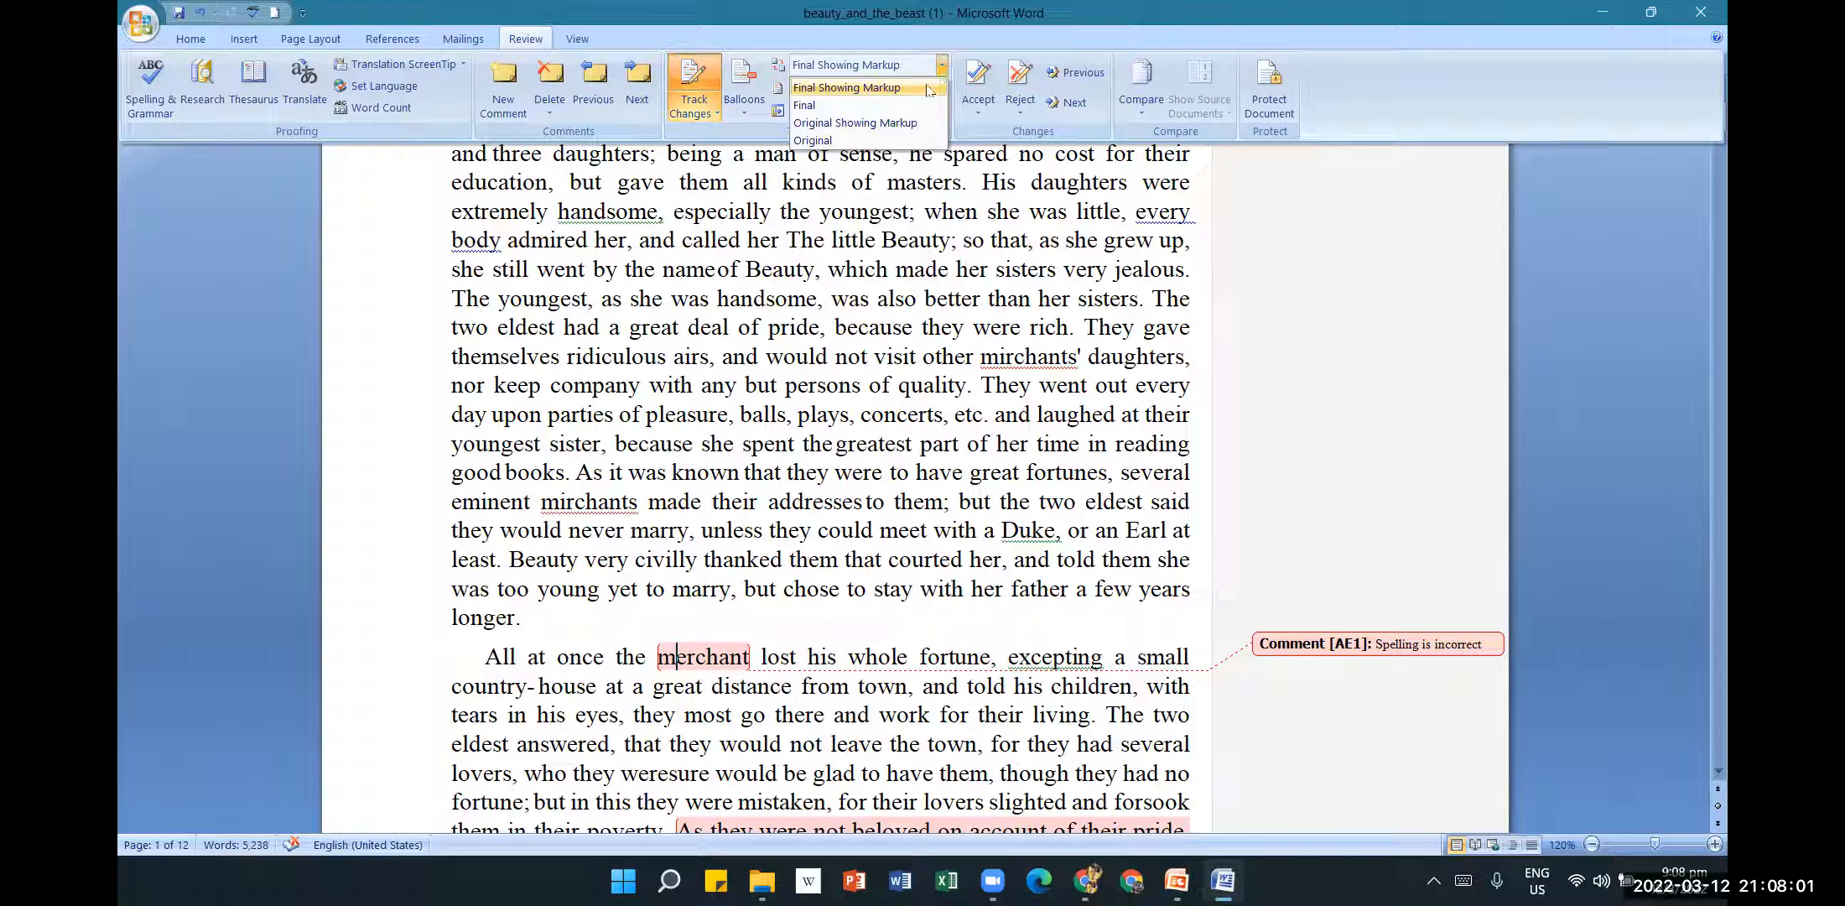
left_click(901, 107)
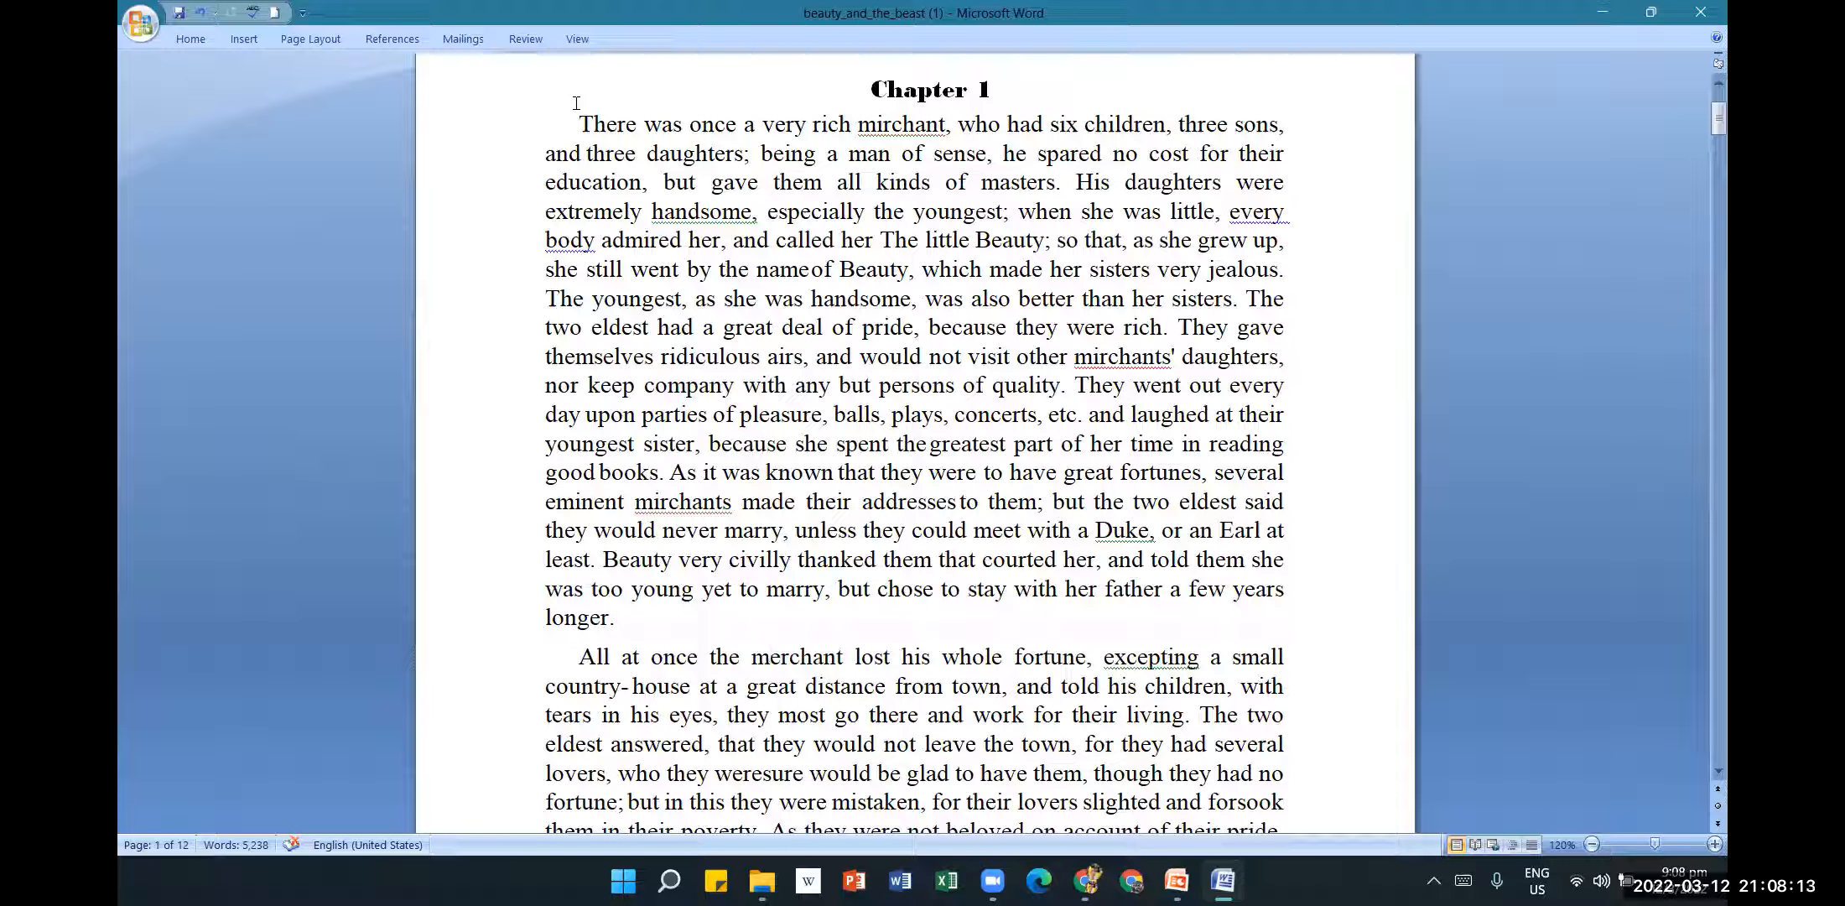
left_click(527, 40)
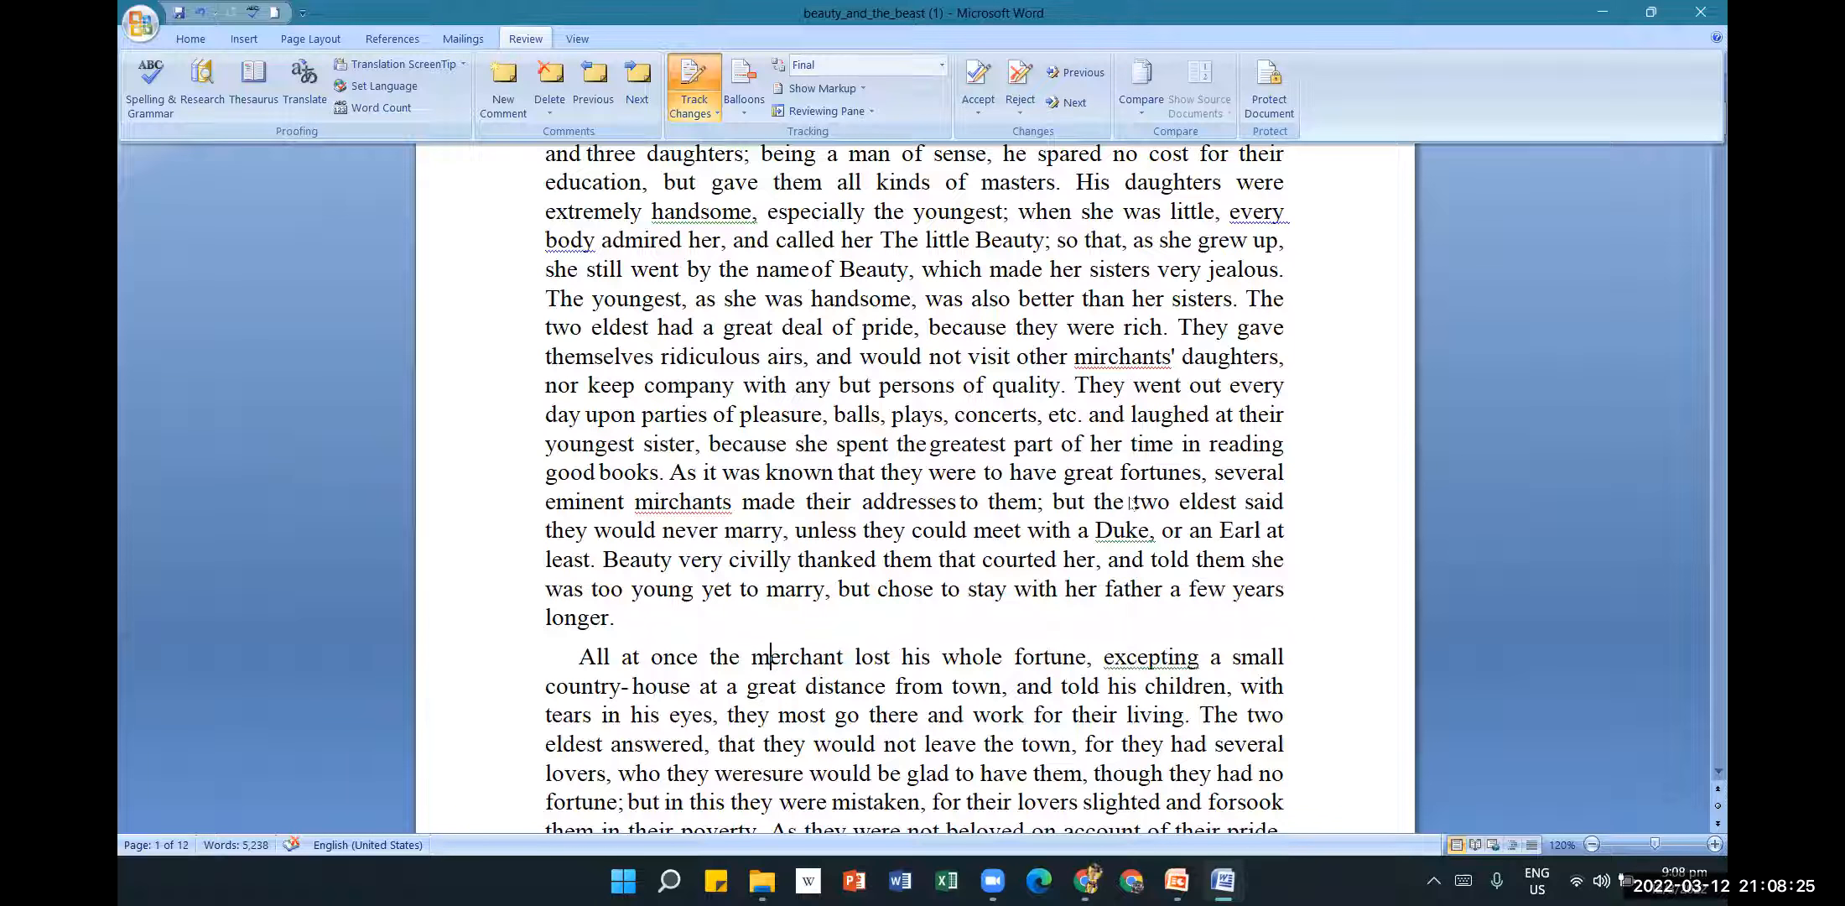
scroll(1132, 512, "up", 3)
scroll(1071, 538, "up", 1)
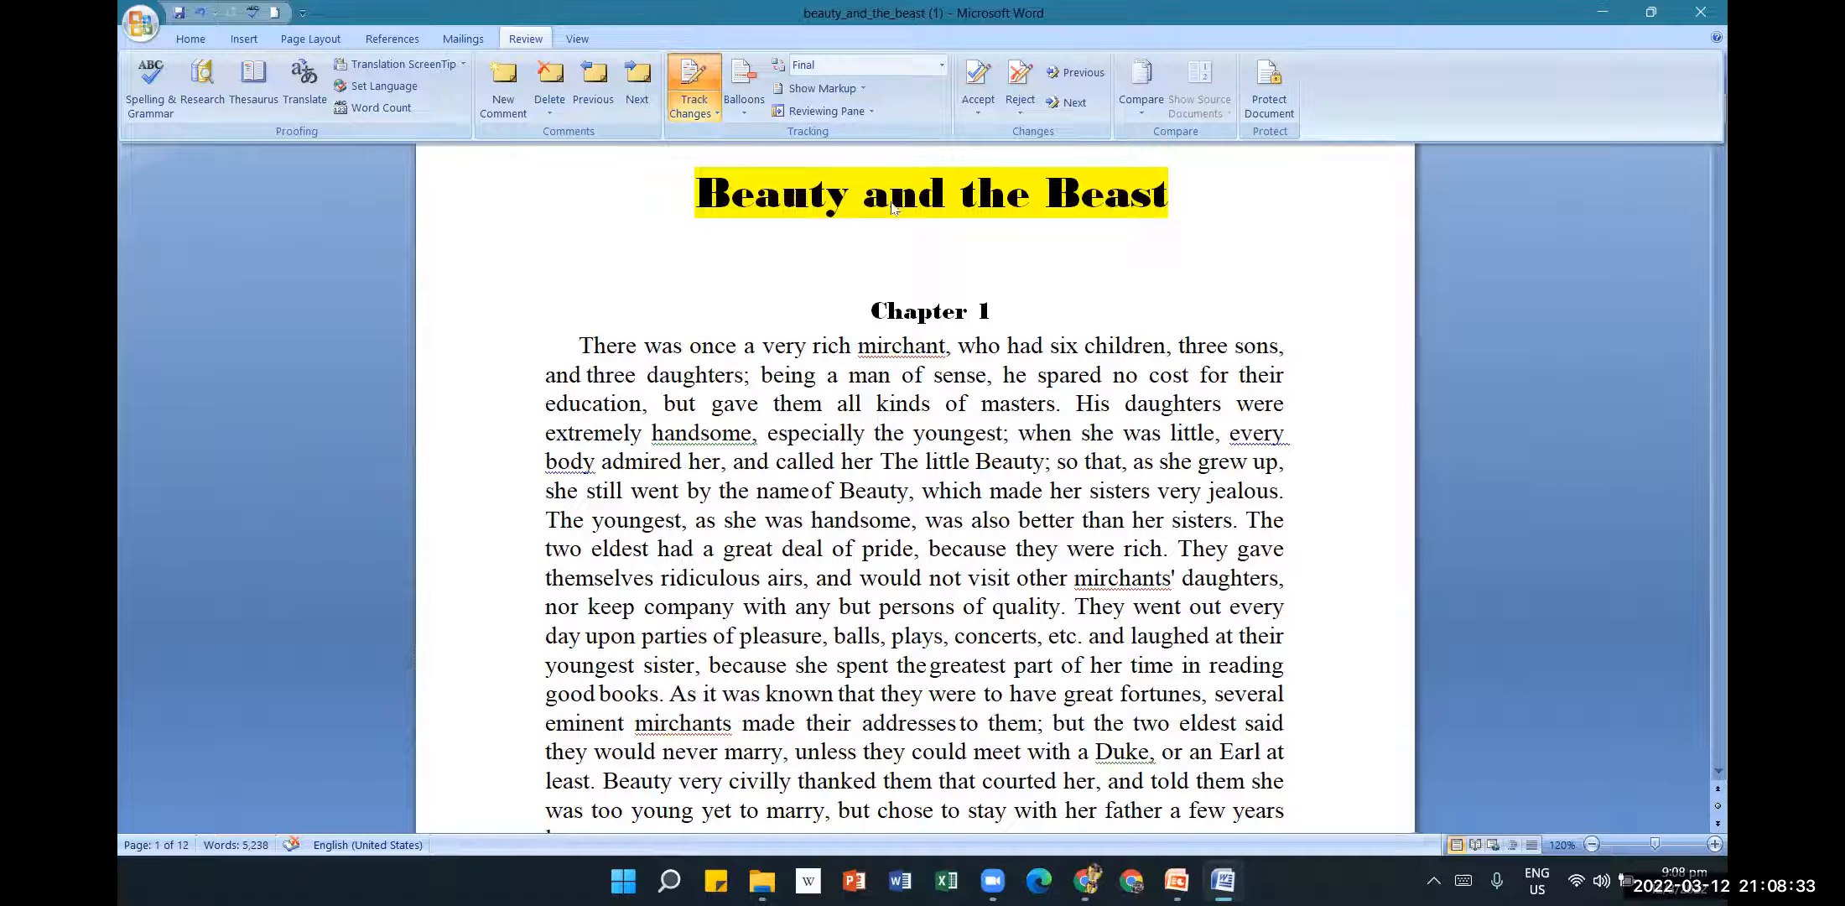
scroll(1024, 496, "down", 2)
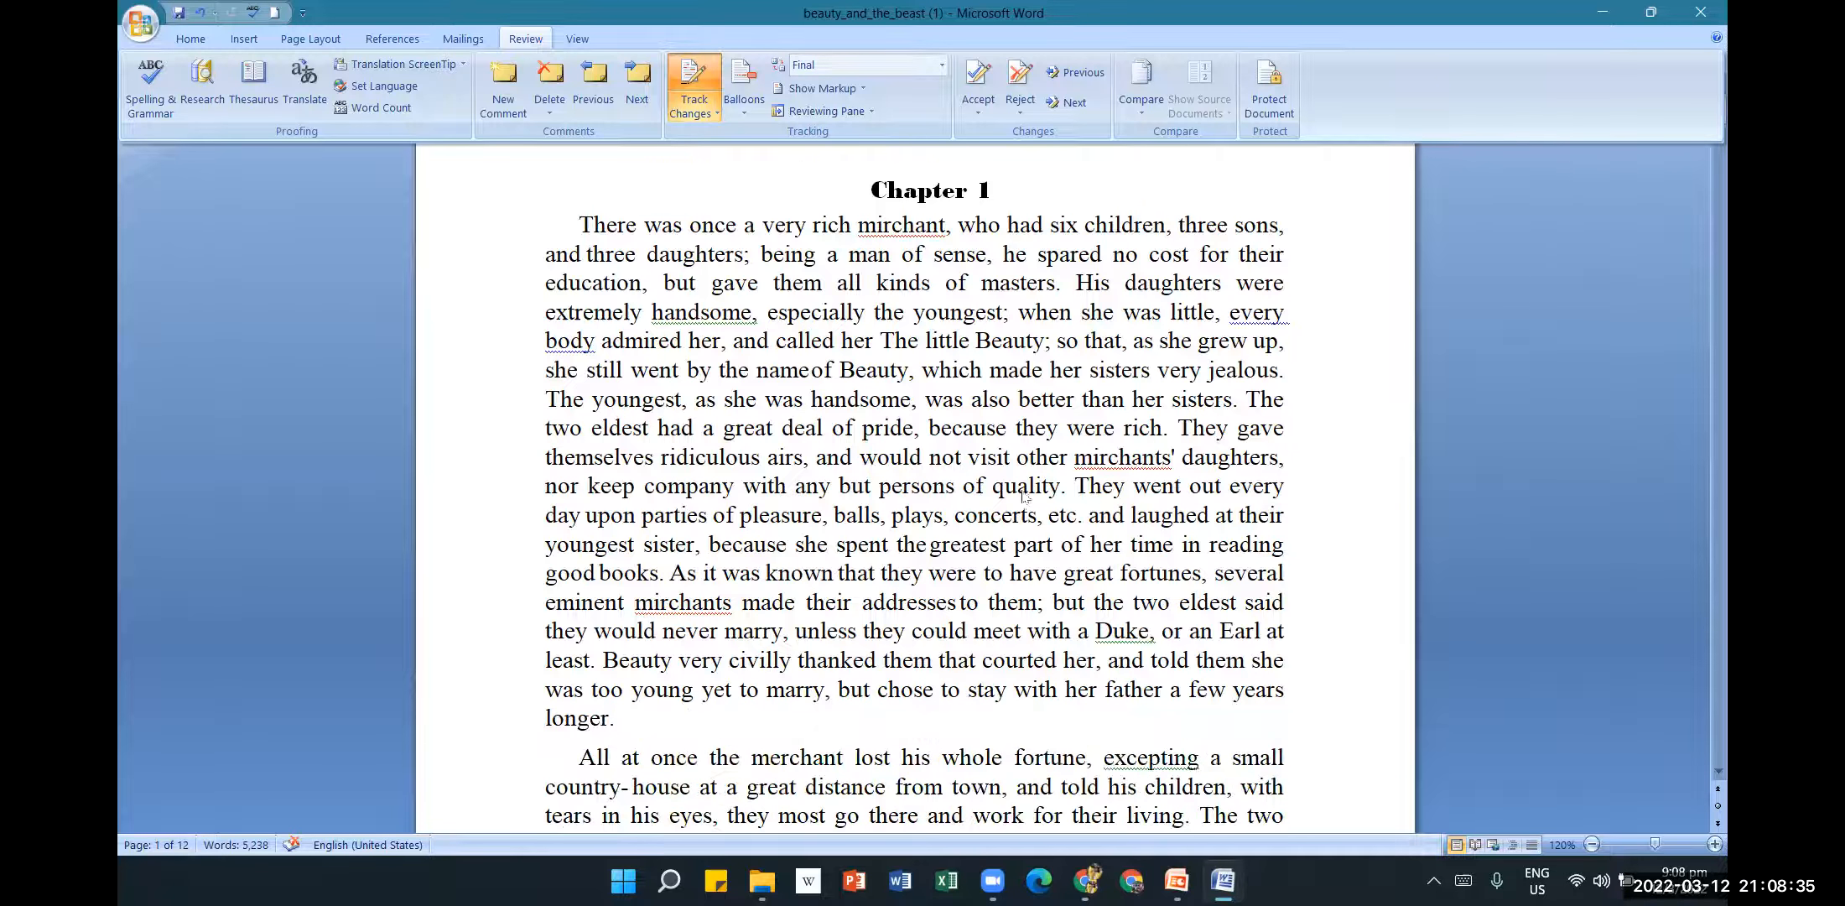
scroll(1024, 499, "down", 1)
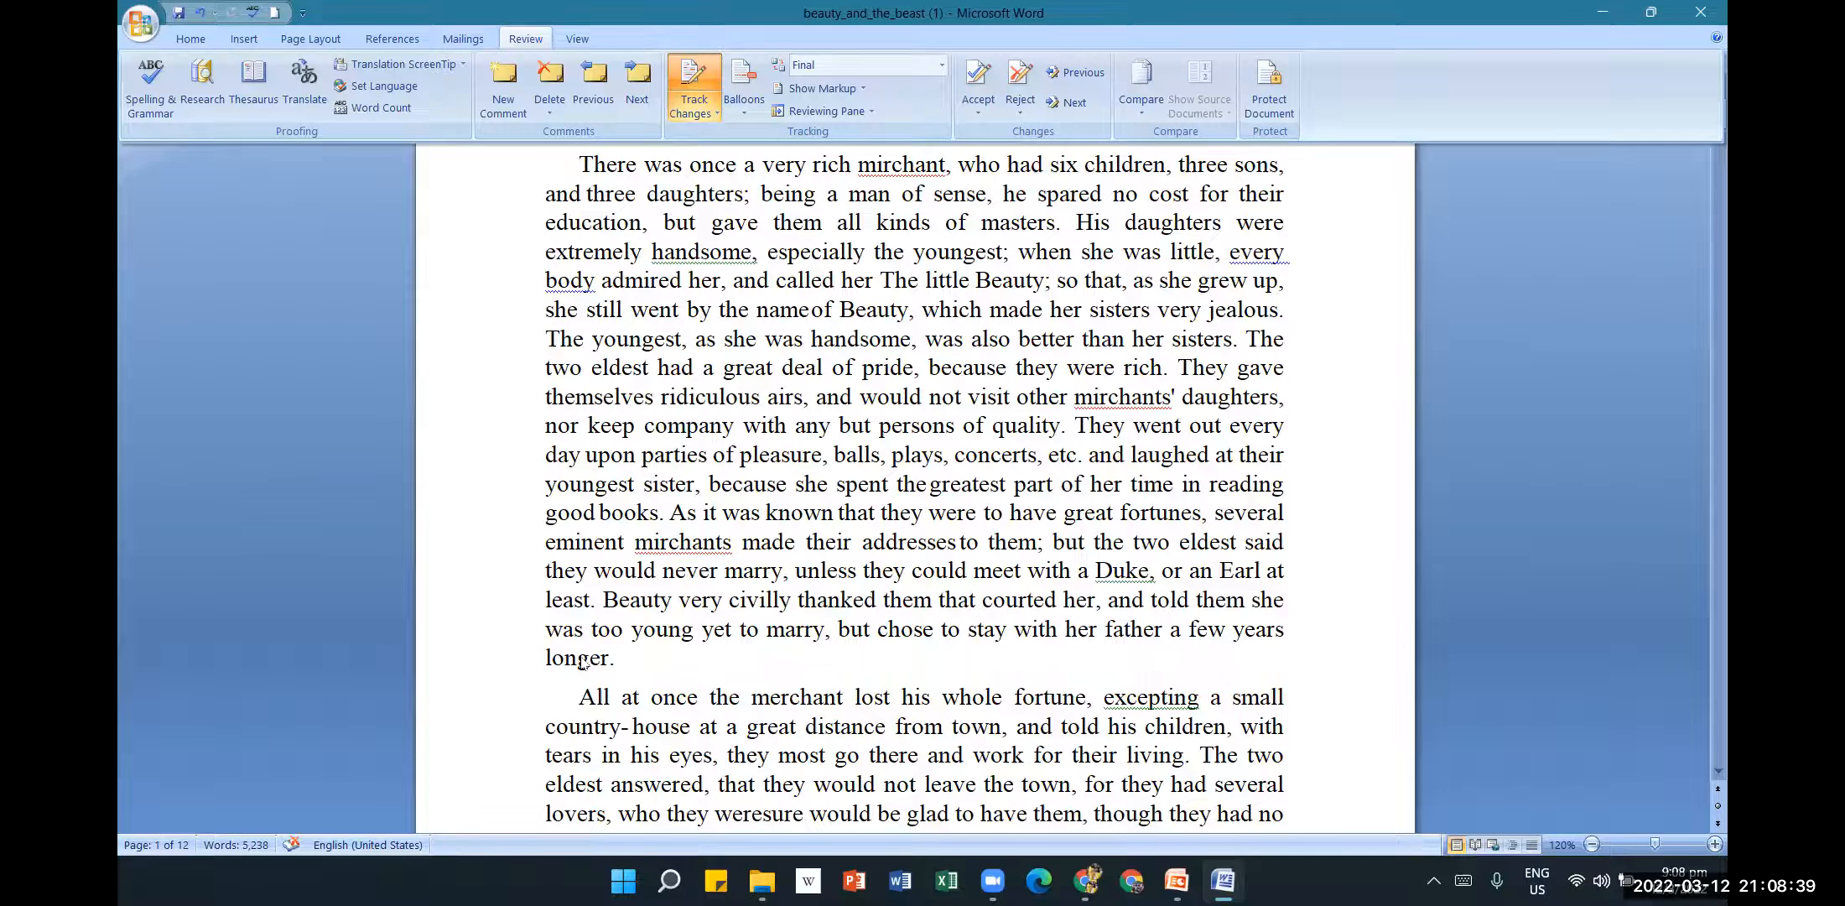
scroll(885, 577, "down", 4)
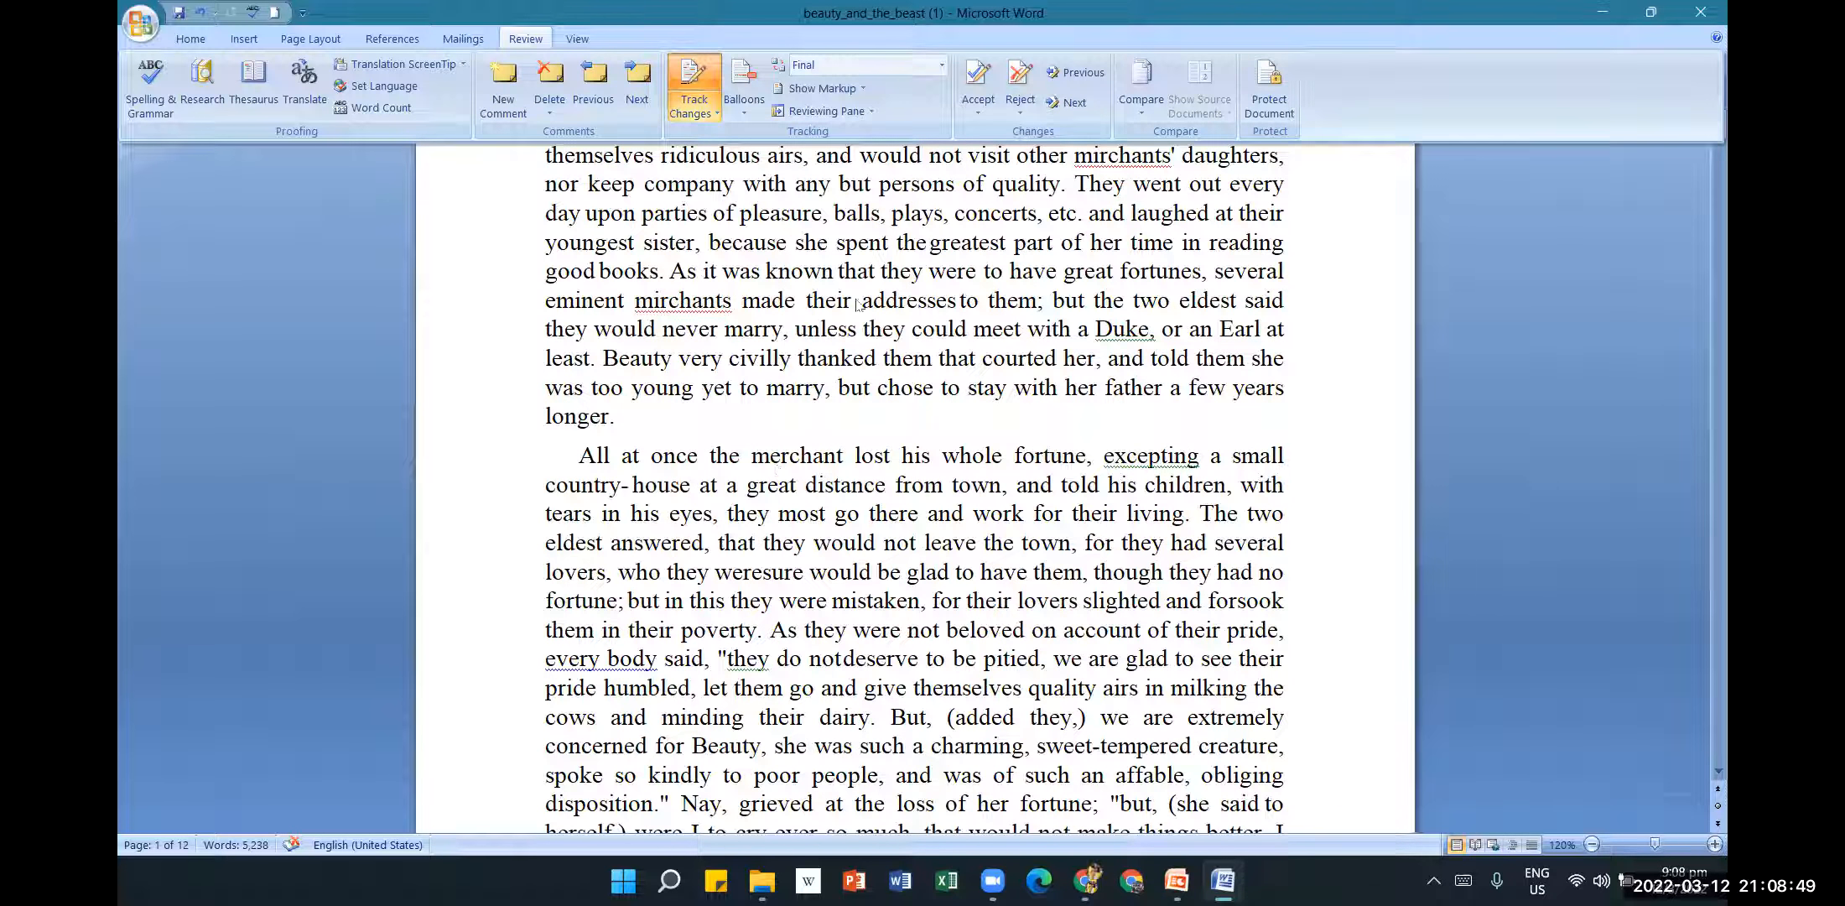
left_click(943, 66)
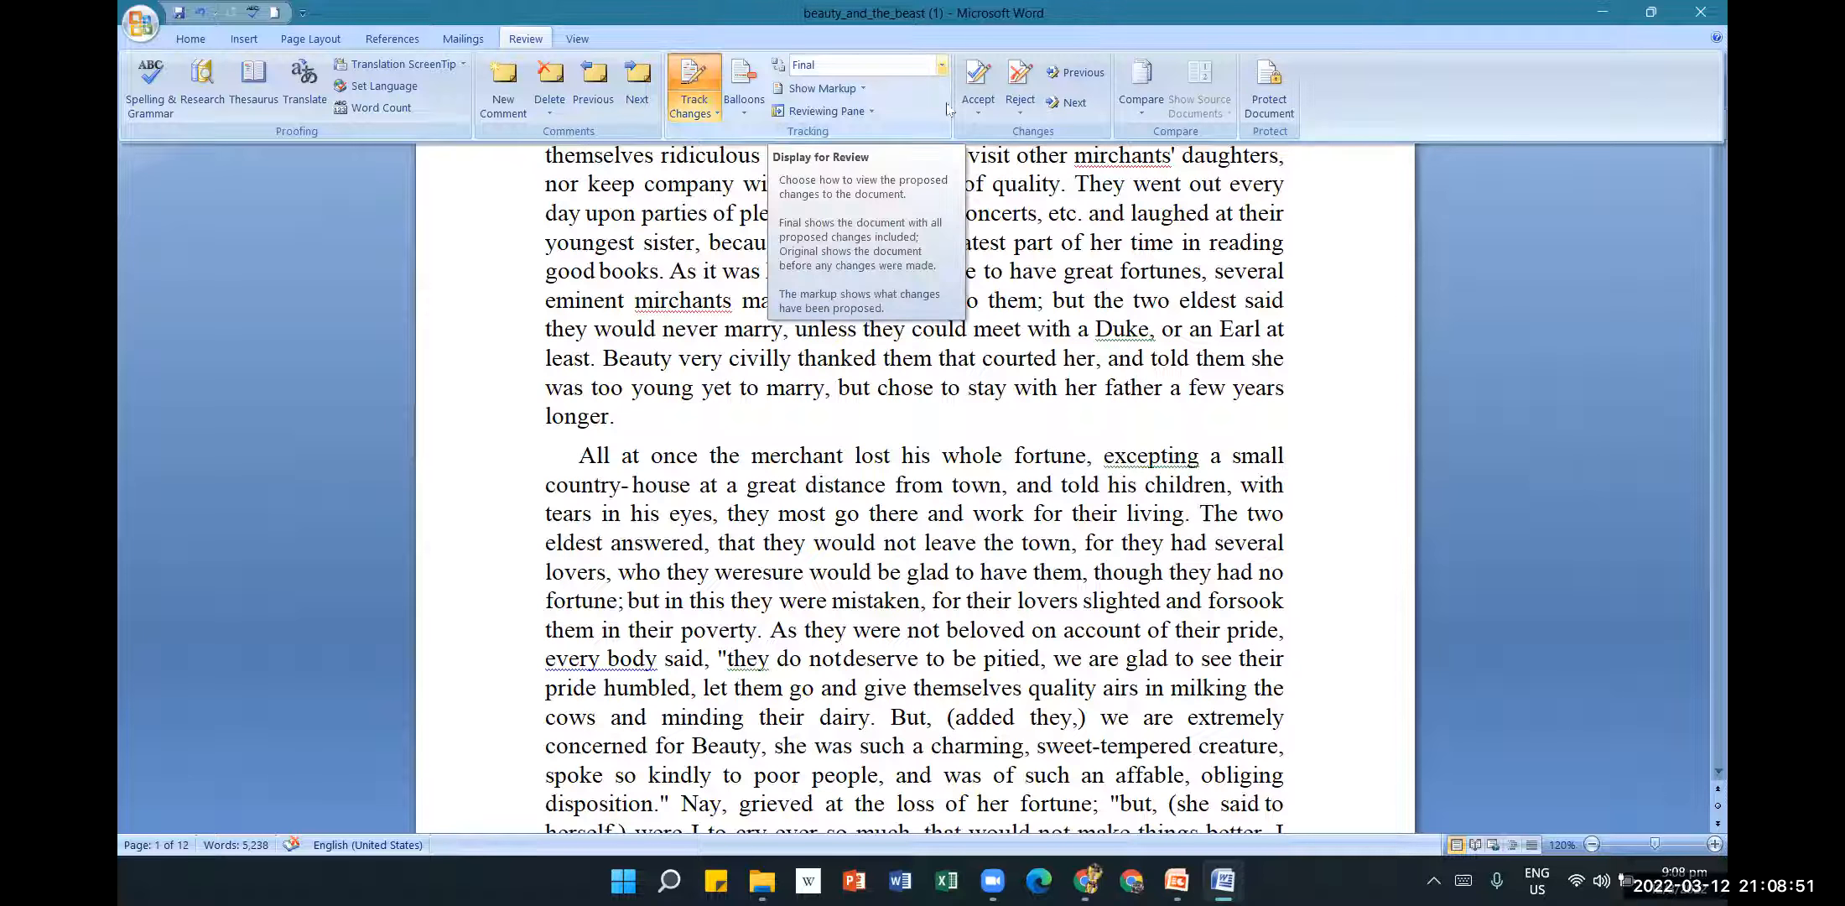
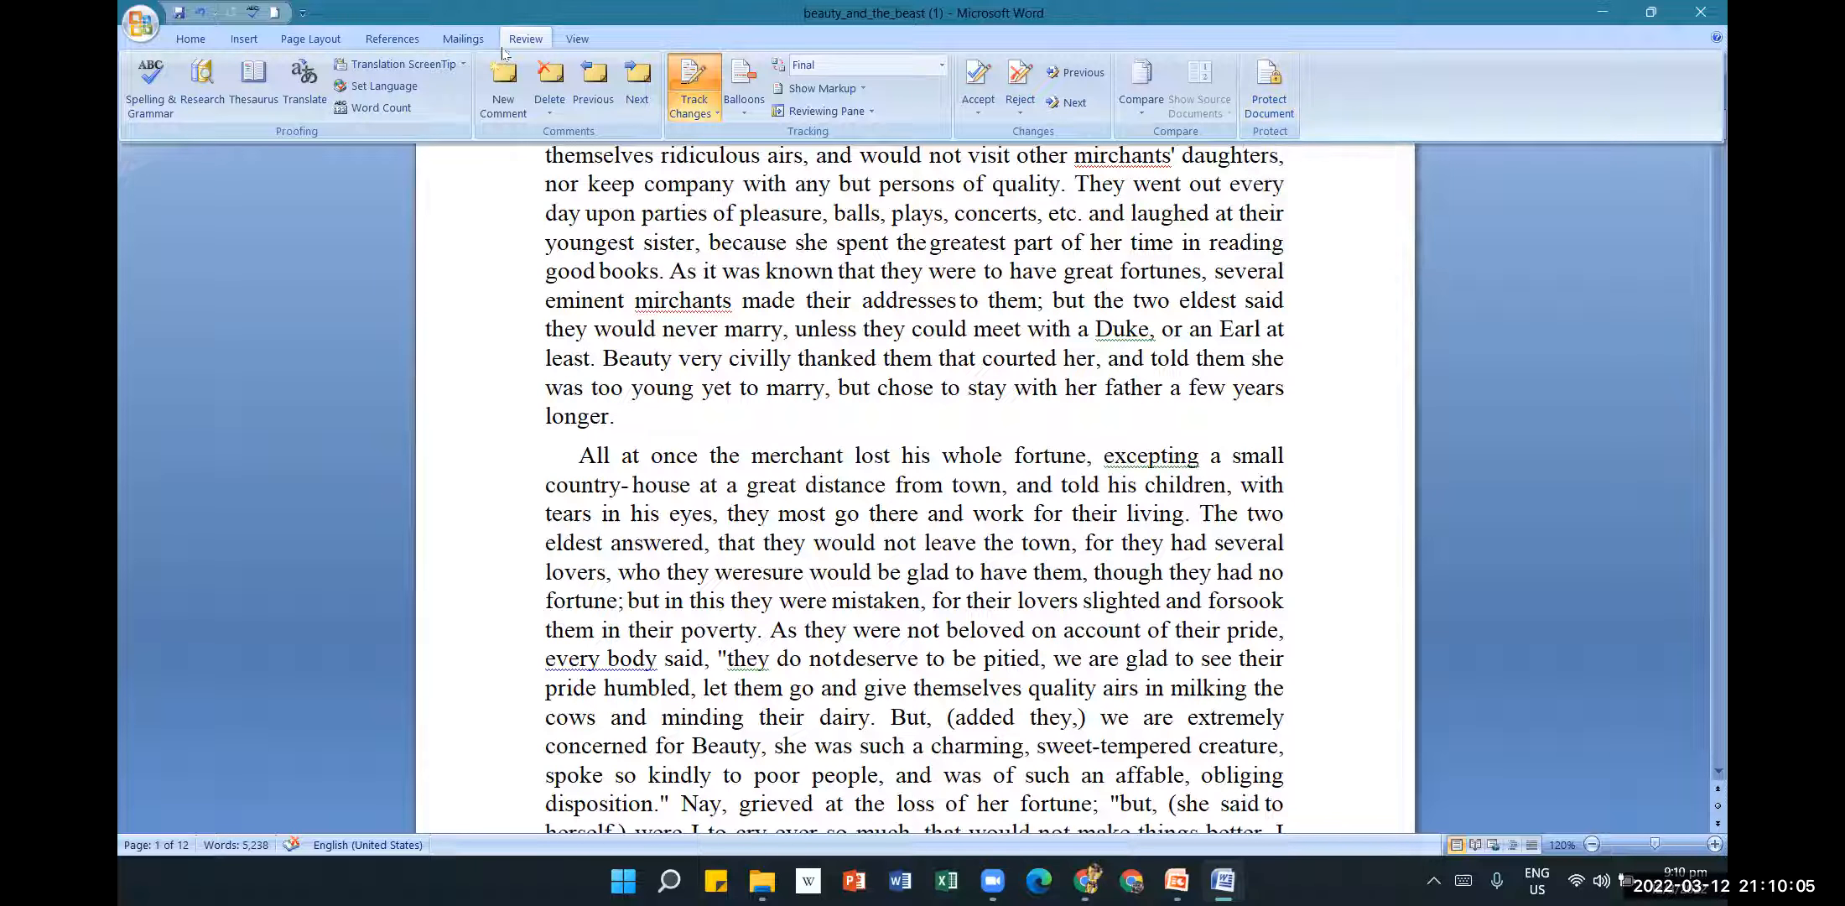
Allow only No changes (Read only) editing and start enforcing protection.
left_click(1286, 113)
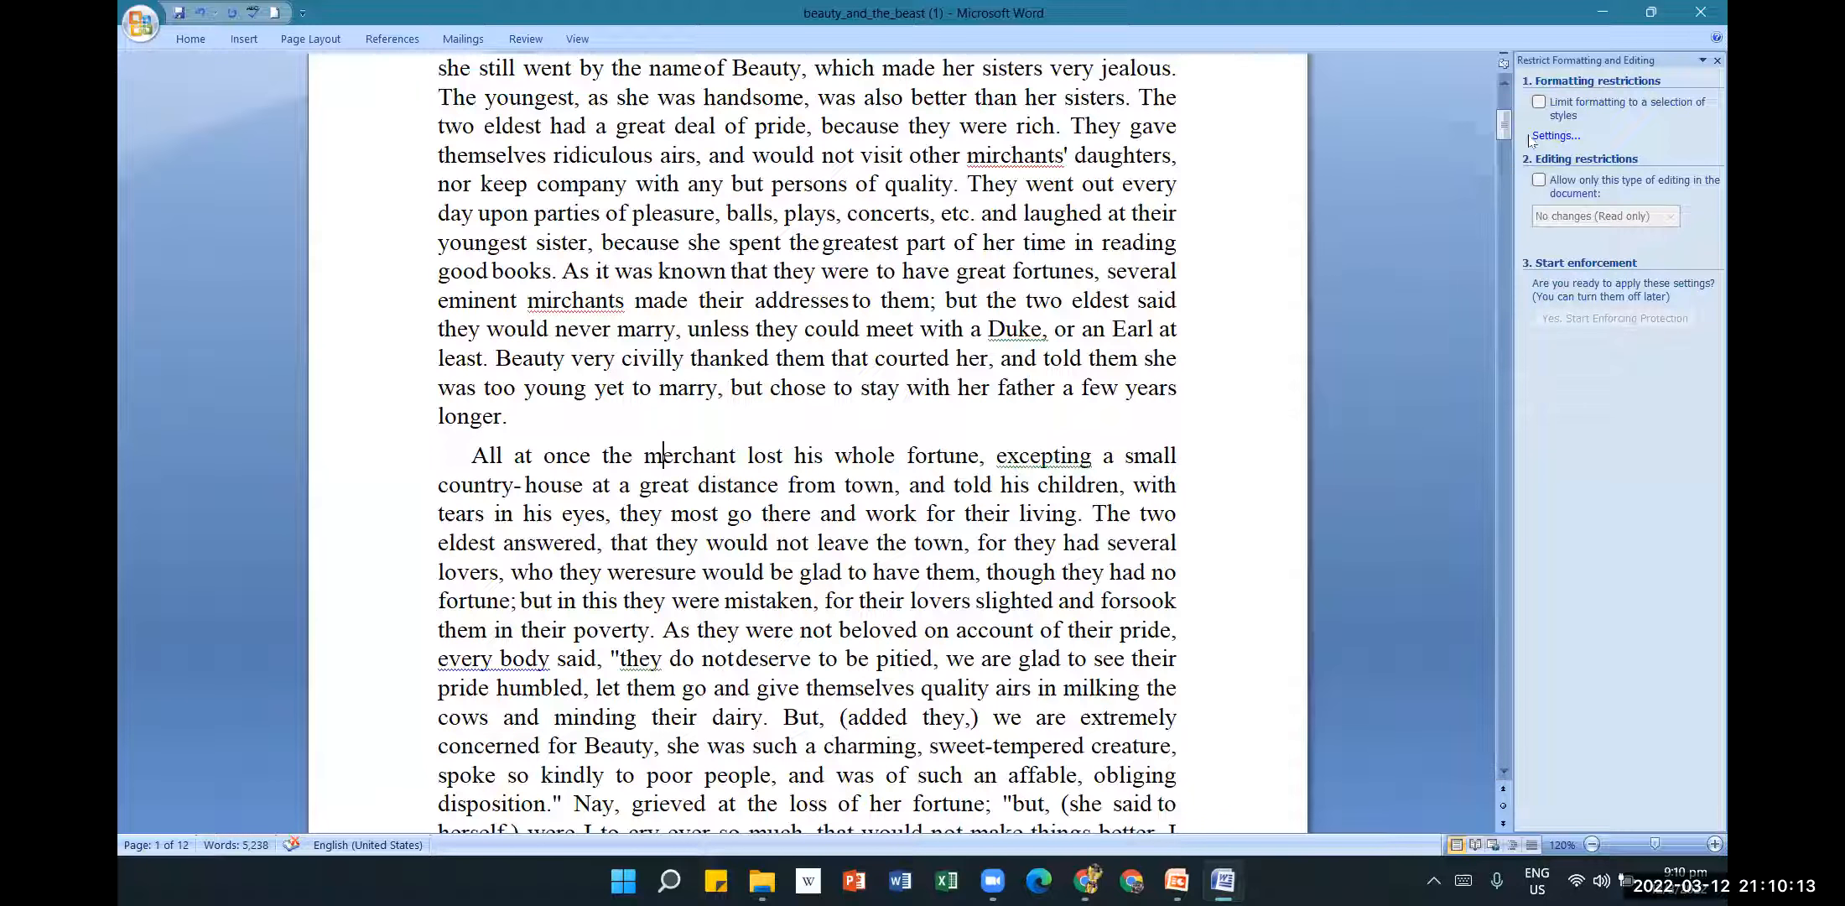
left_click(1538, 181)
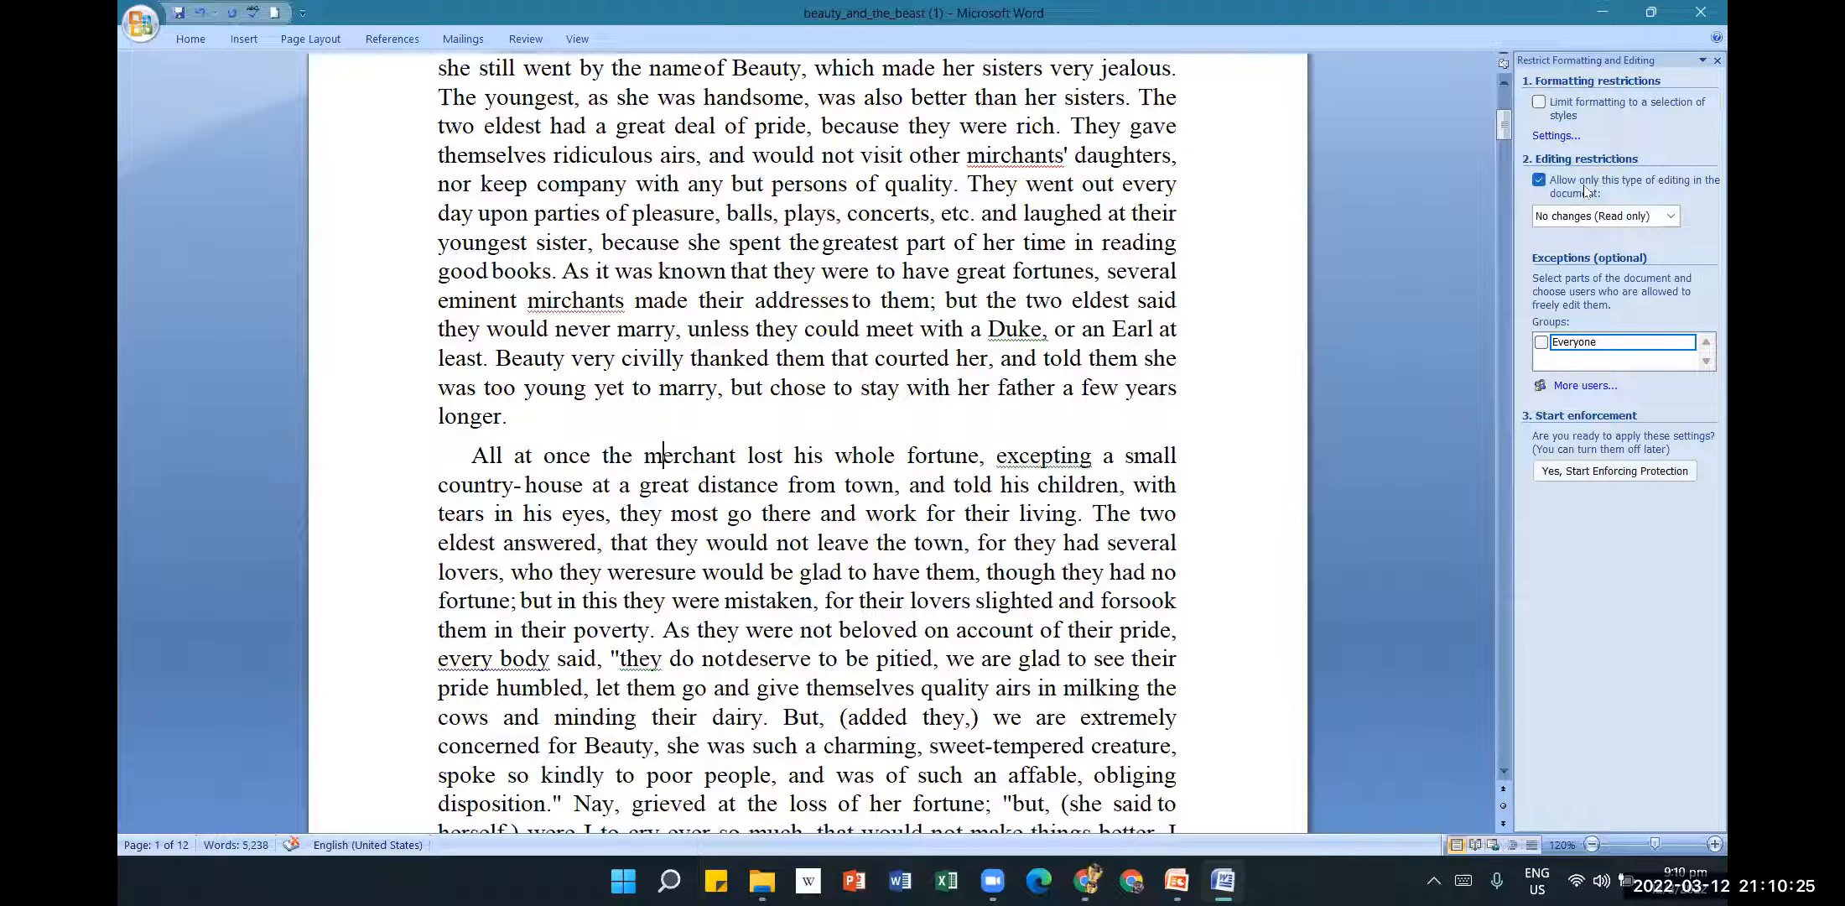
left_click(1670, 215)
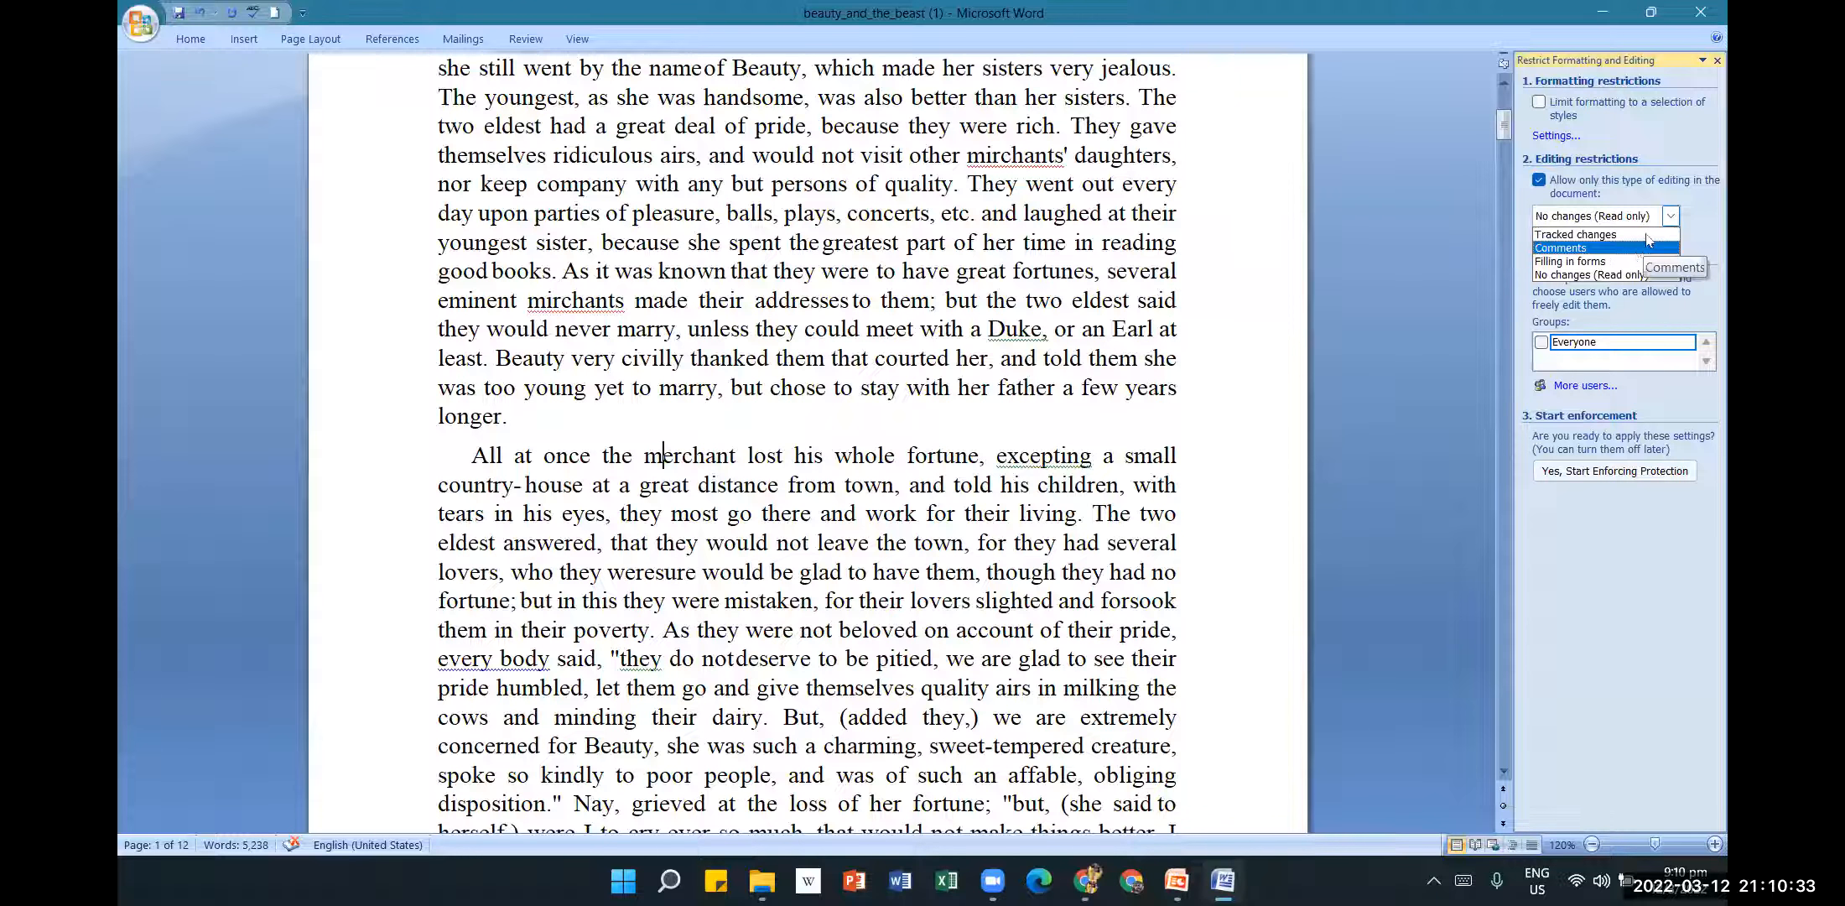
left_click(1618, 275)
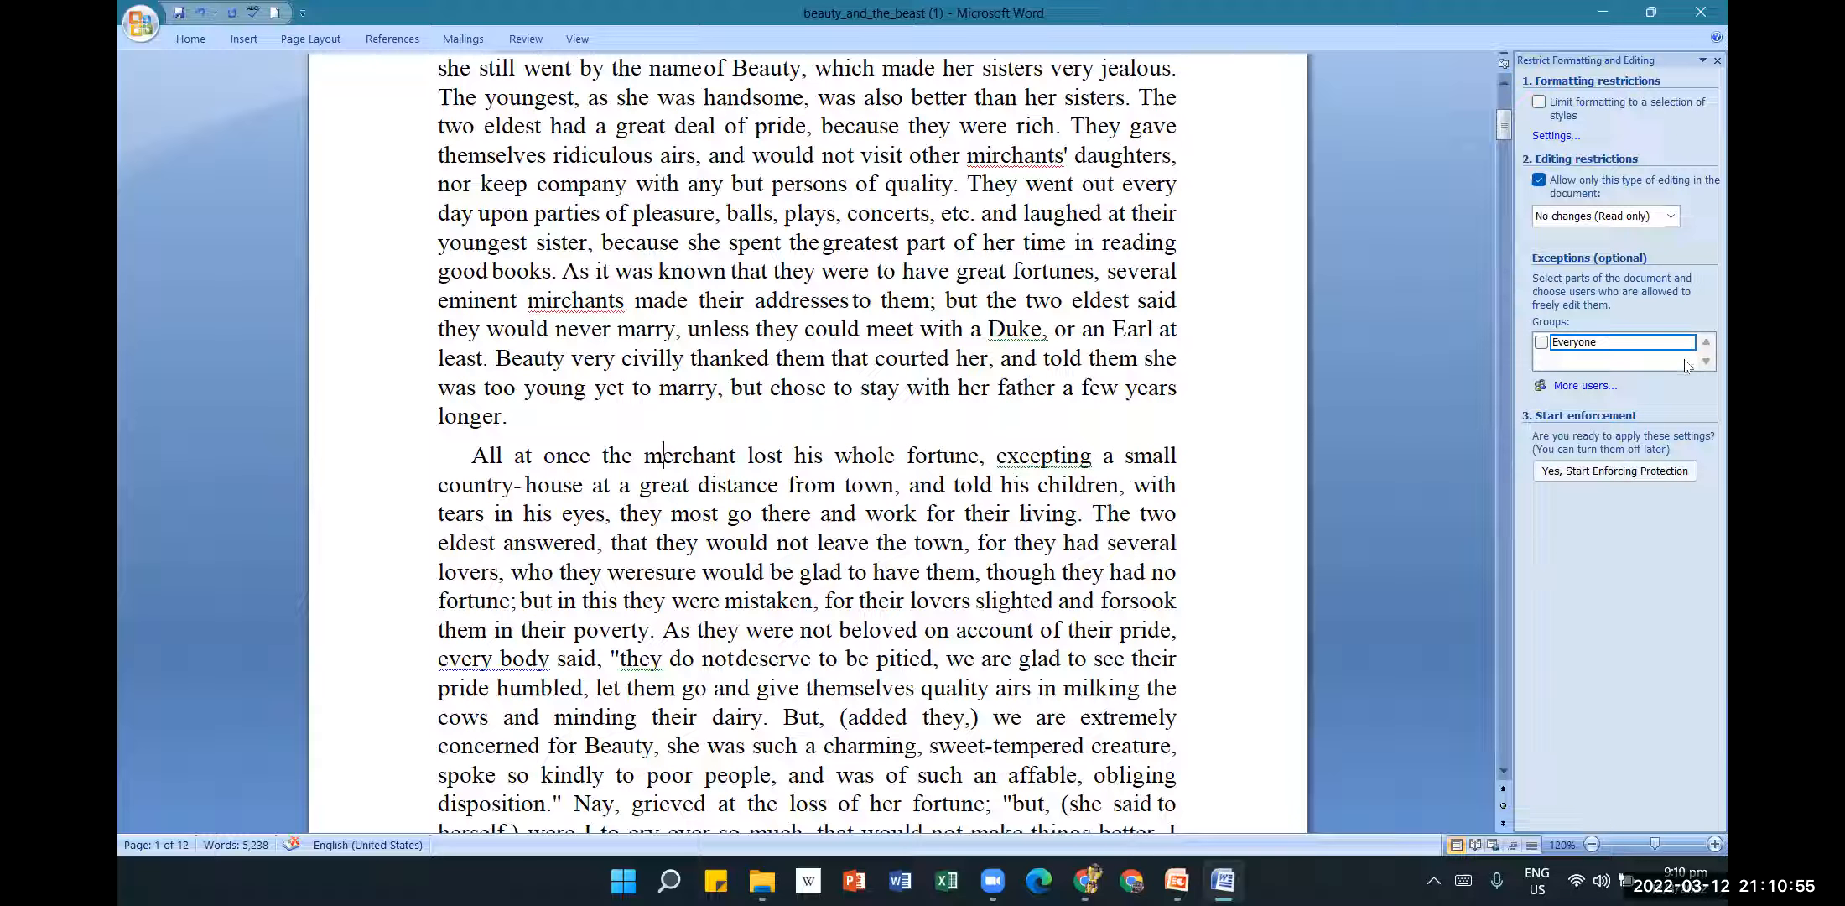
left_click(1618, 473)
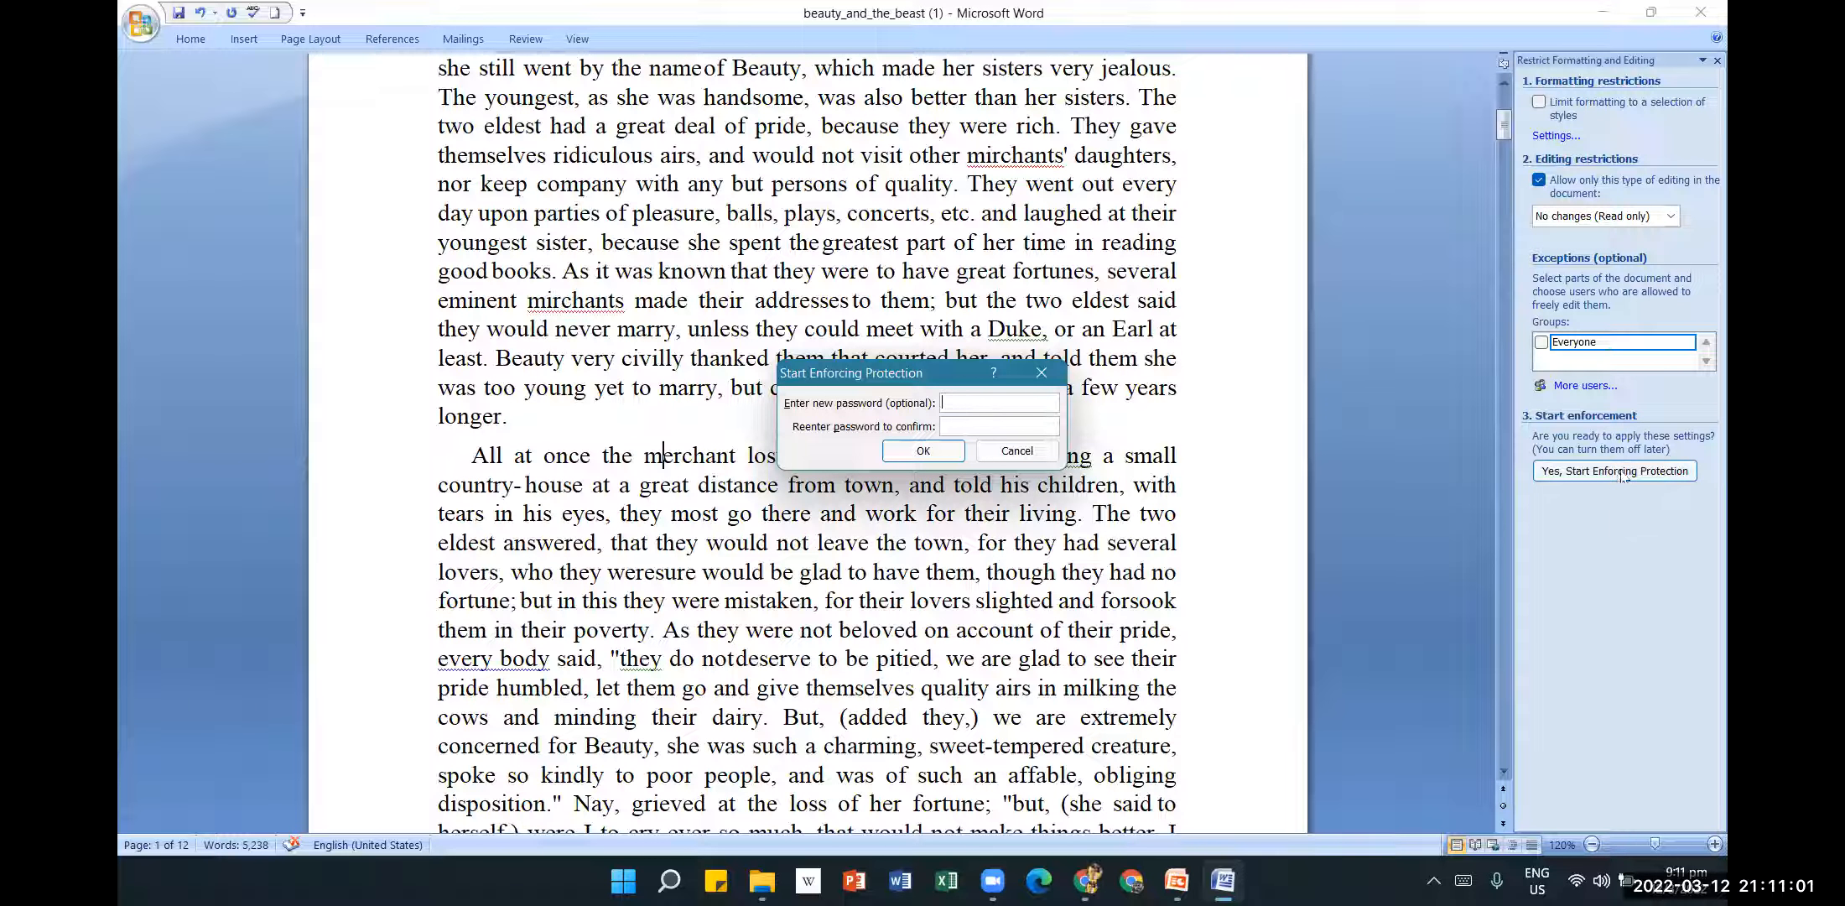
Enforce read-only protection with the password entered twice, then close the restrictions pane.
type("123")
left_click(1048, 423)
type("123")
left_click(923, 451)
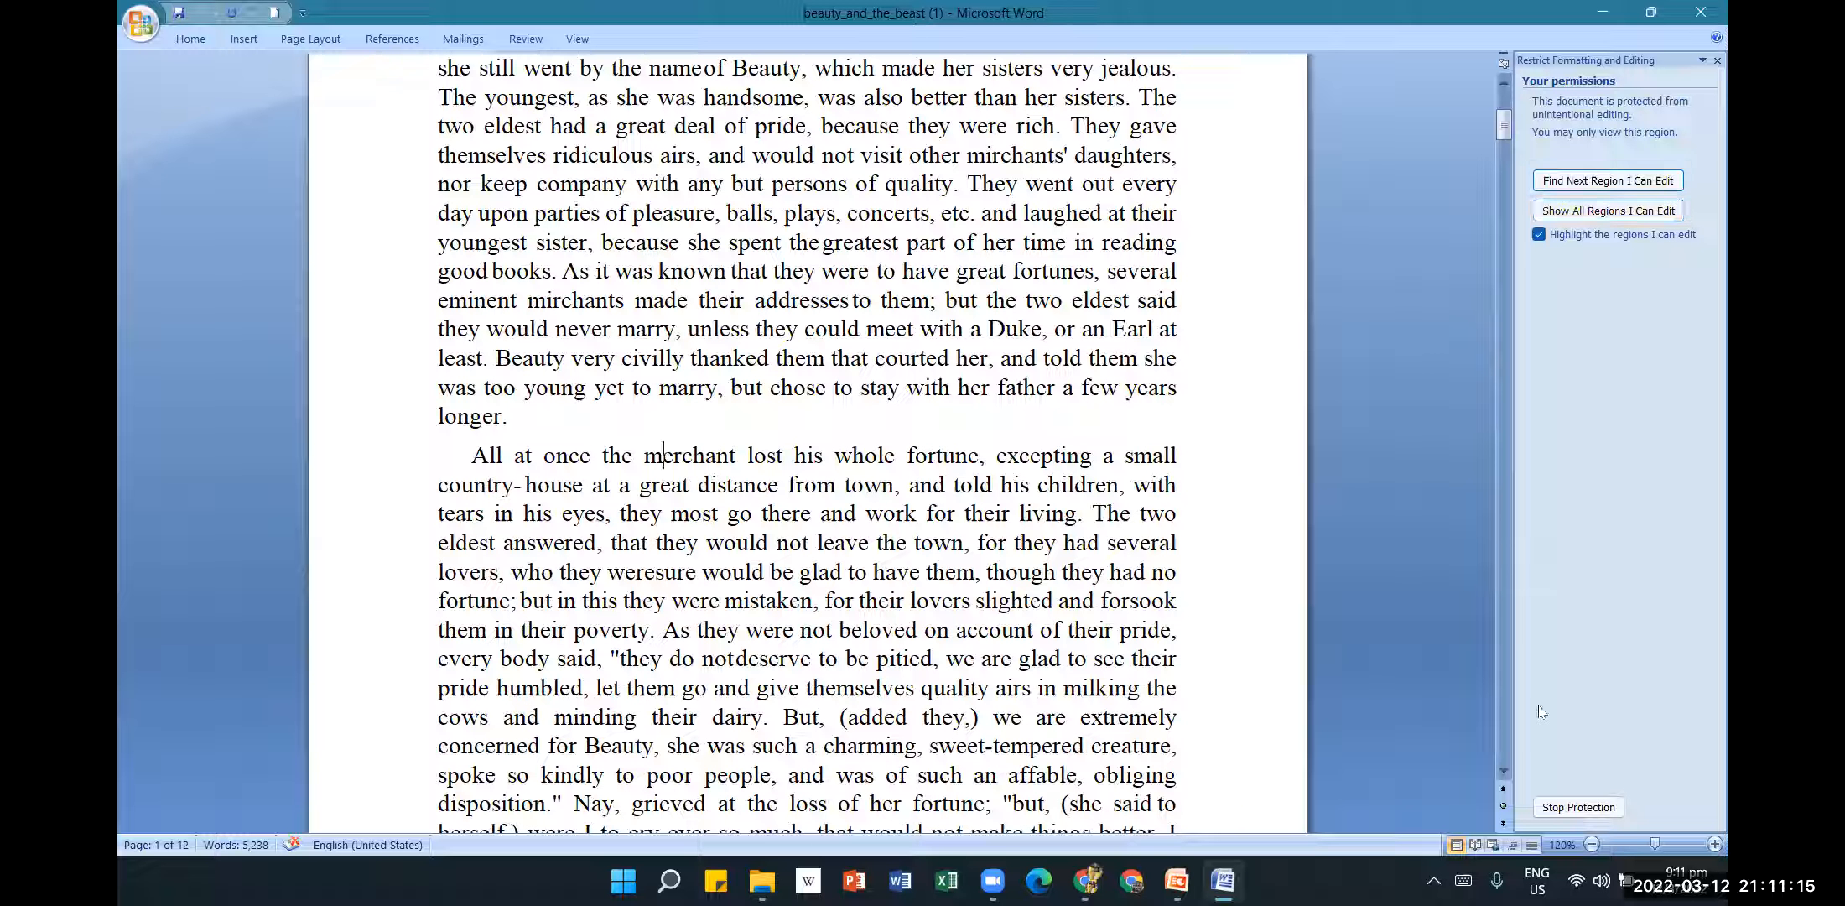
left_click(1717, 61)
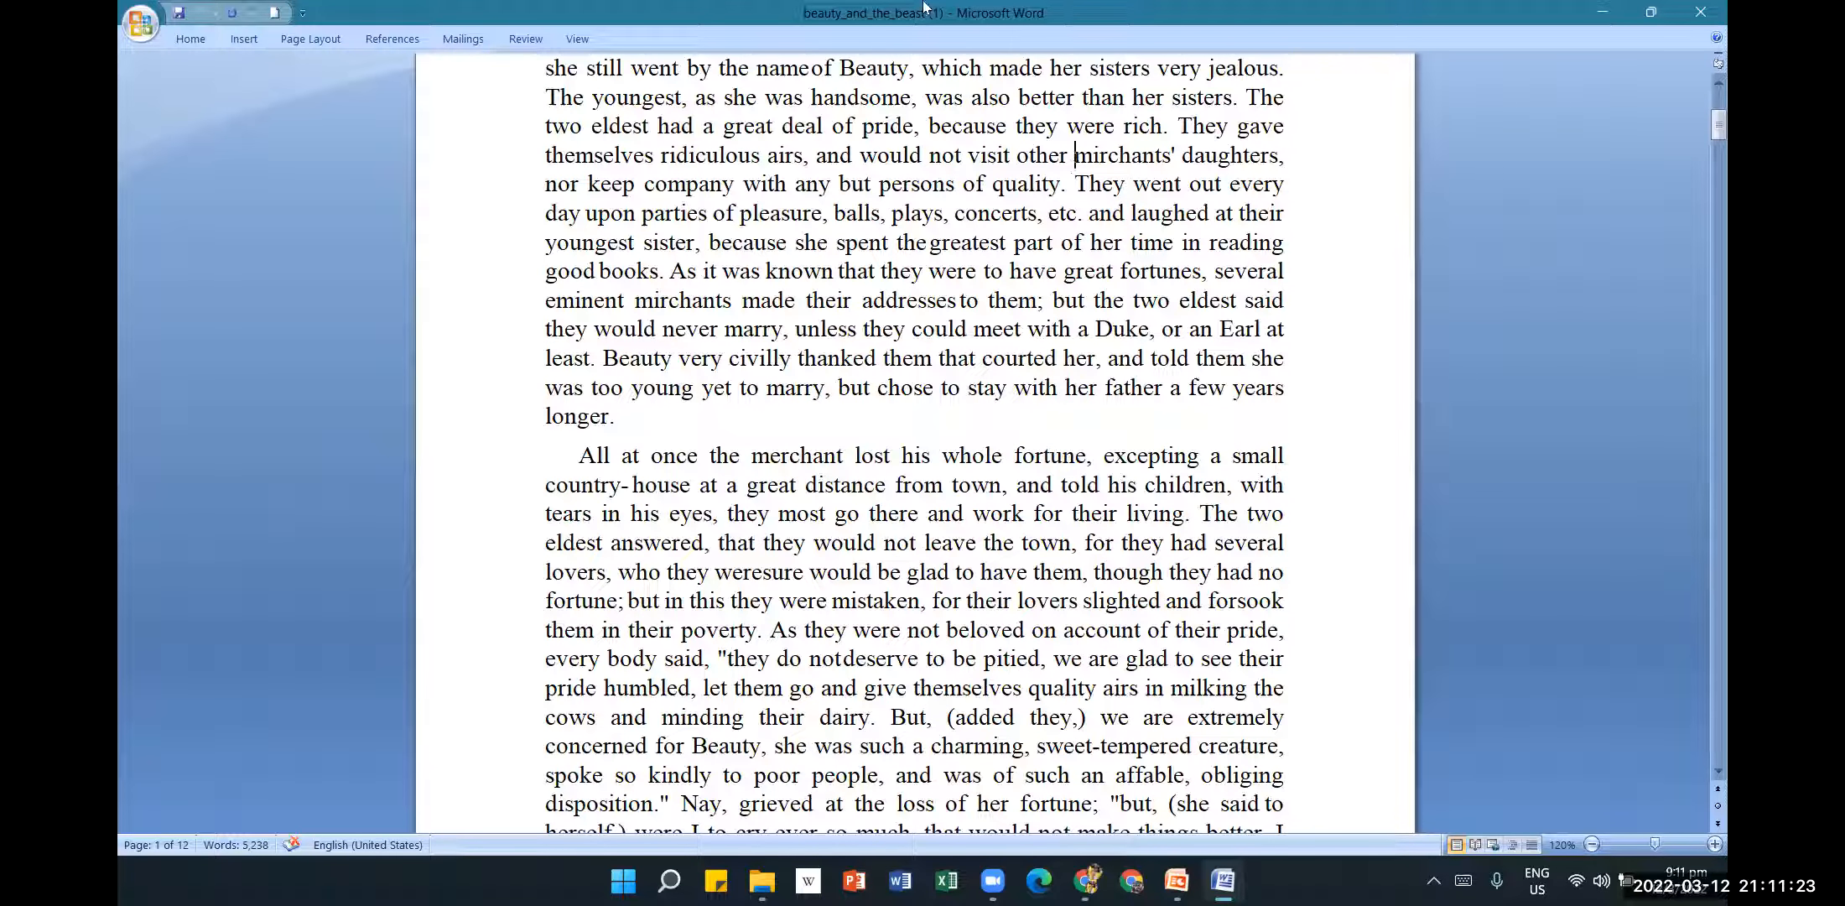
Test that a selected passage can't be edited, then reopen the Restrict Formatting and Editing pane.
left_click(579, 42)
left_click(525, 44)
left_click_drag(644, 243, 958, 302)
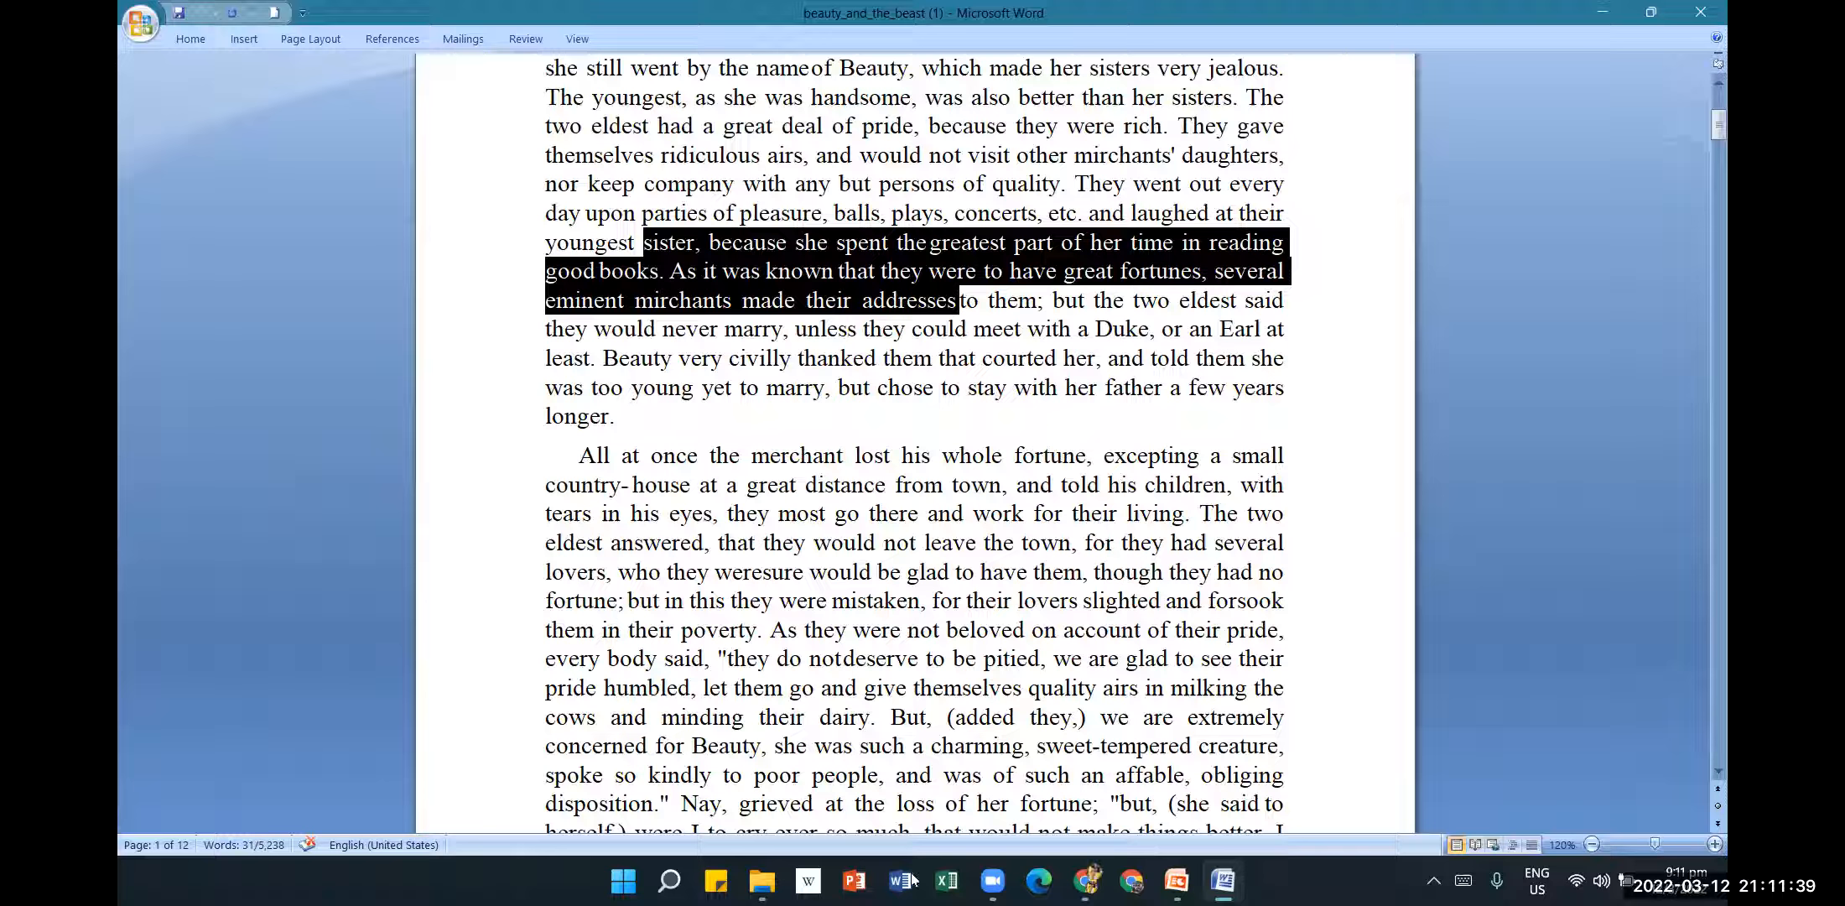
left_click(829, 542)
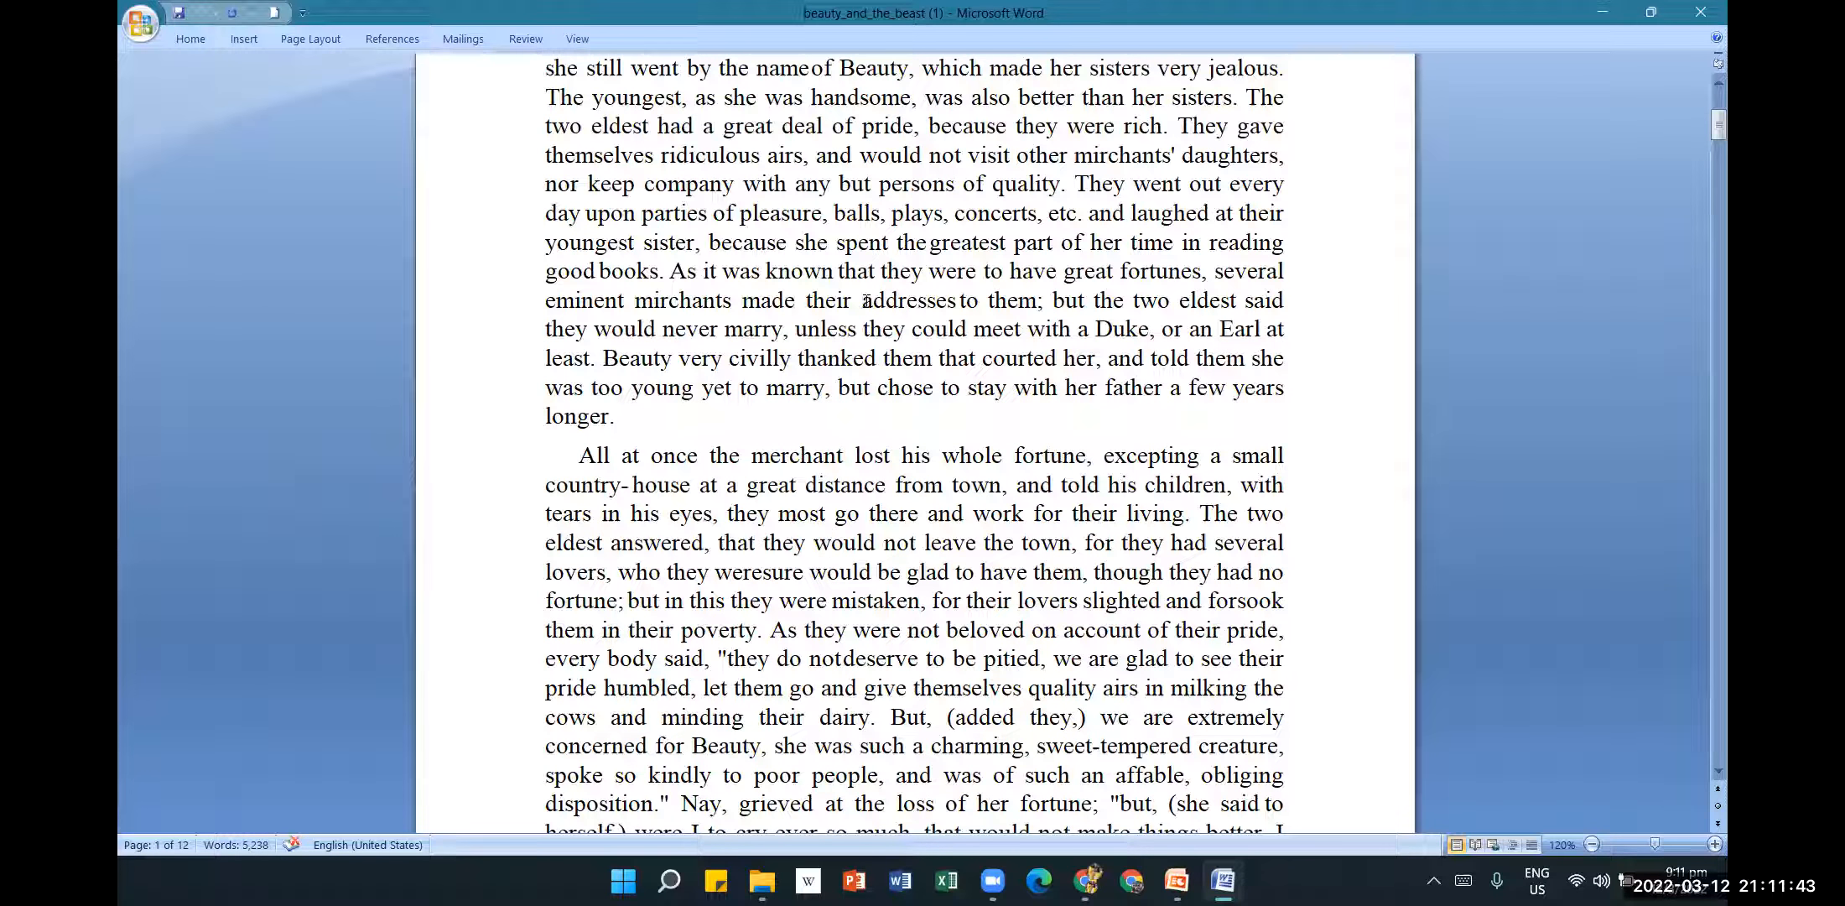
left_click(528, 40)
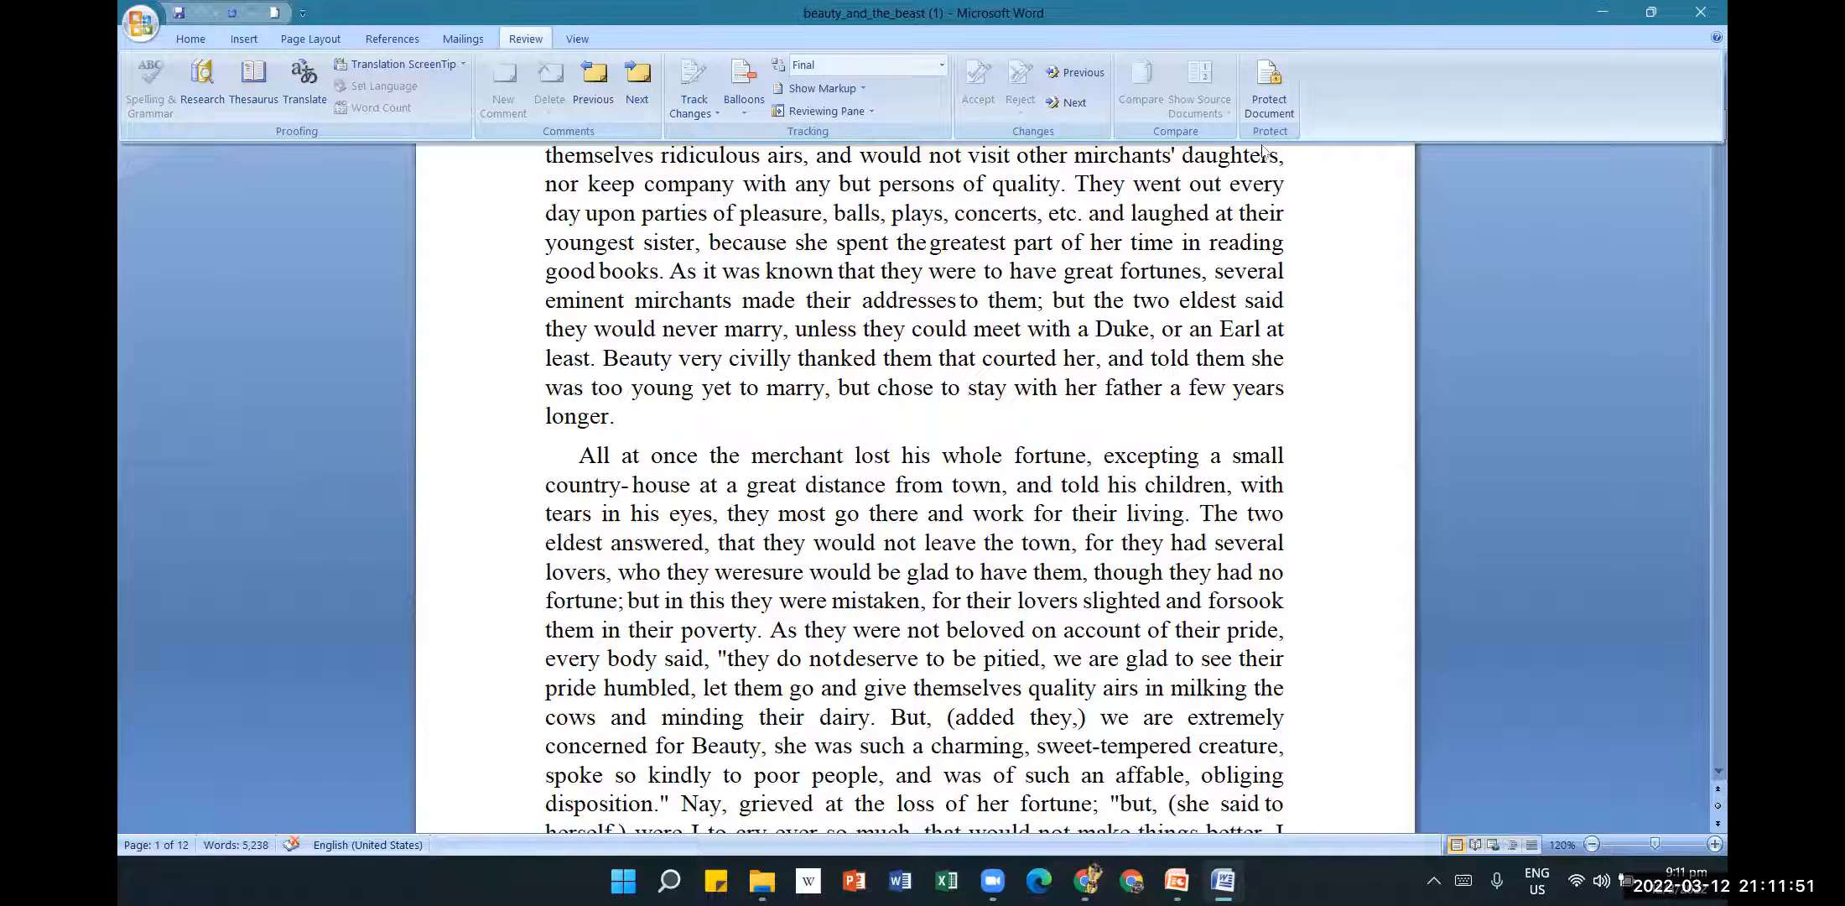
left_click(1273, 110)
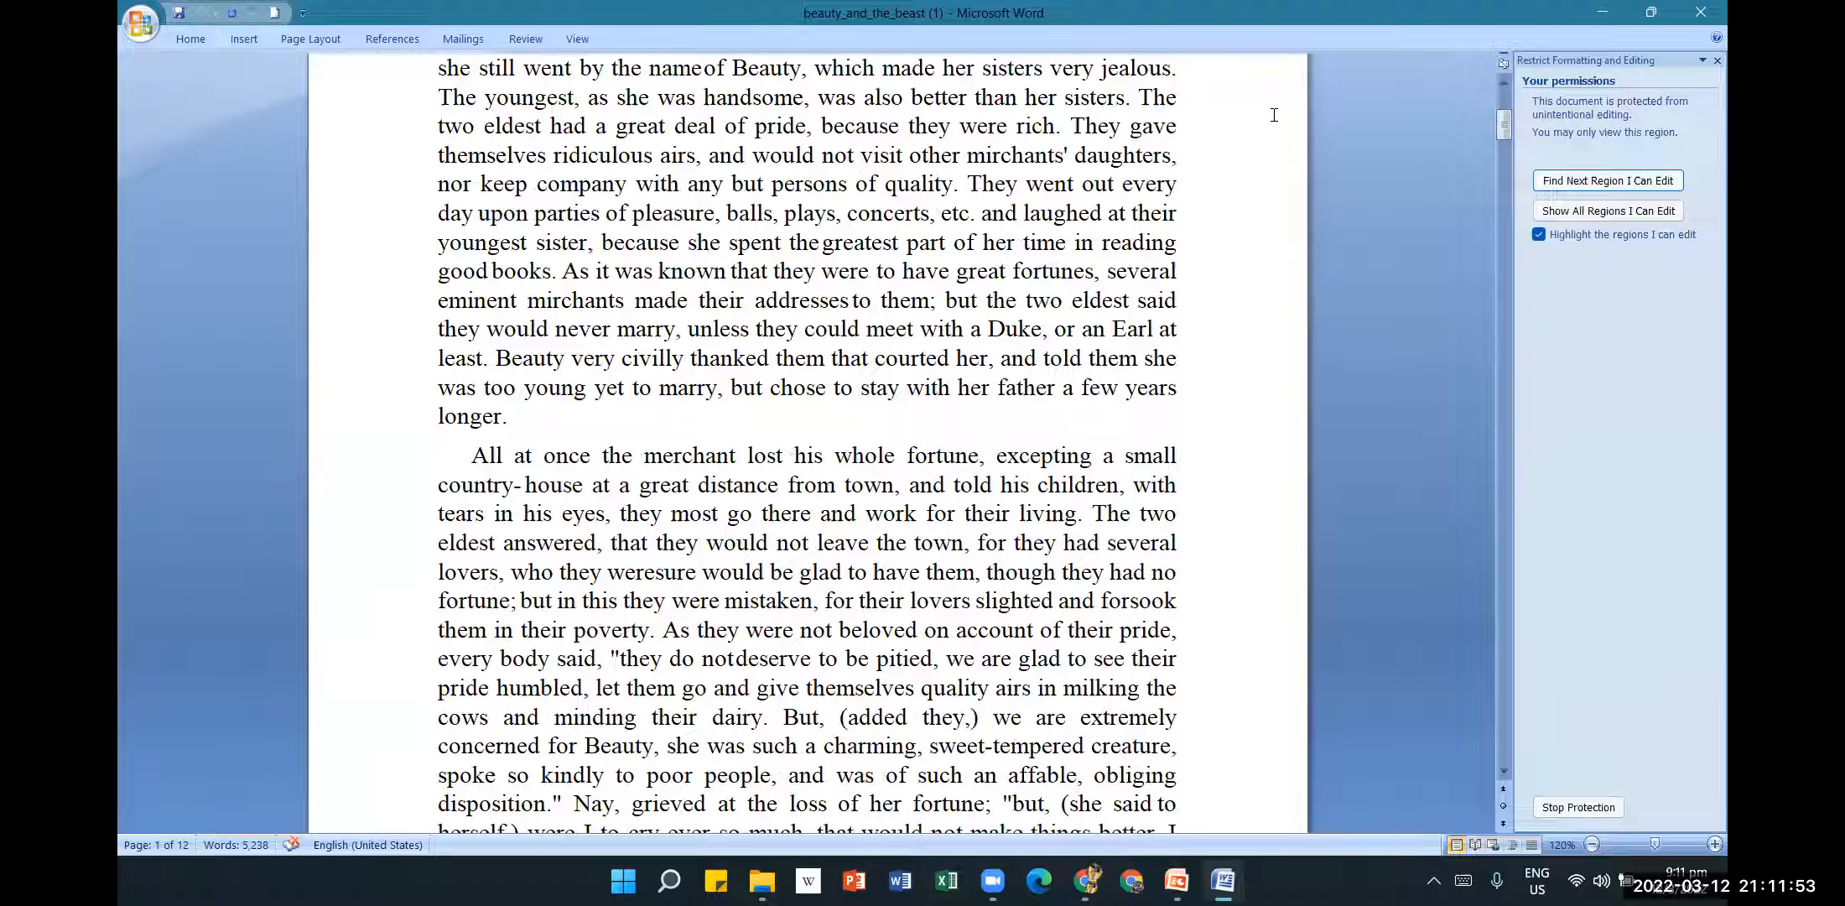
Stop protection by entering the document password, then close the restrictions pane.
left_click(1581, 807)
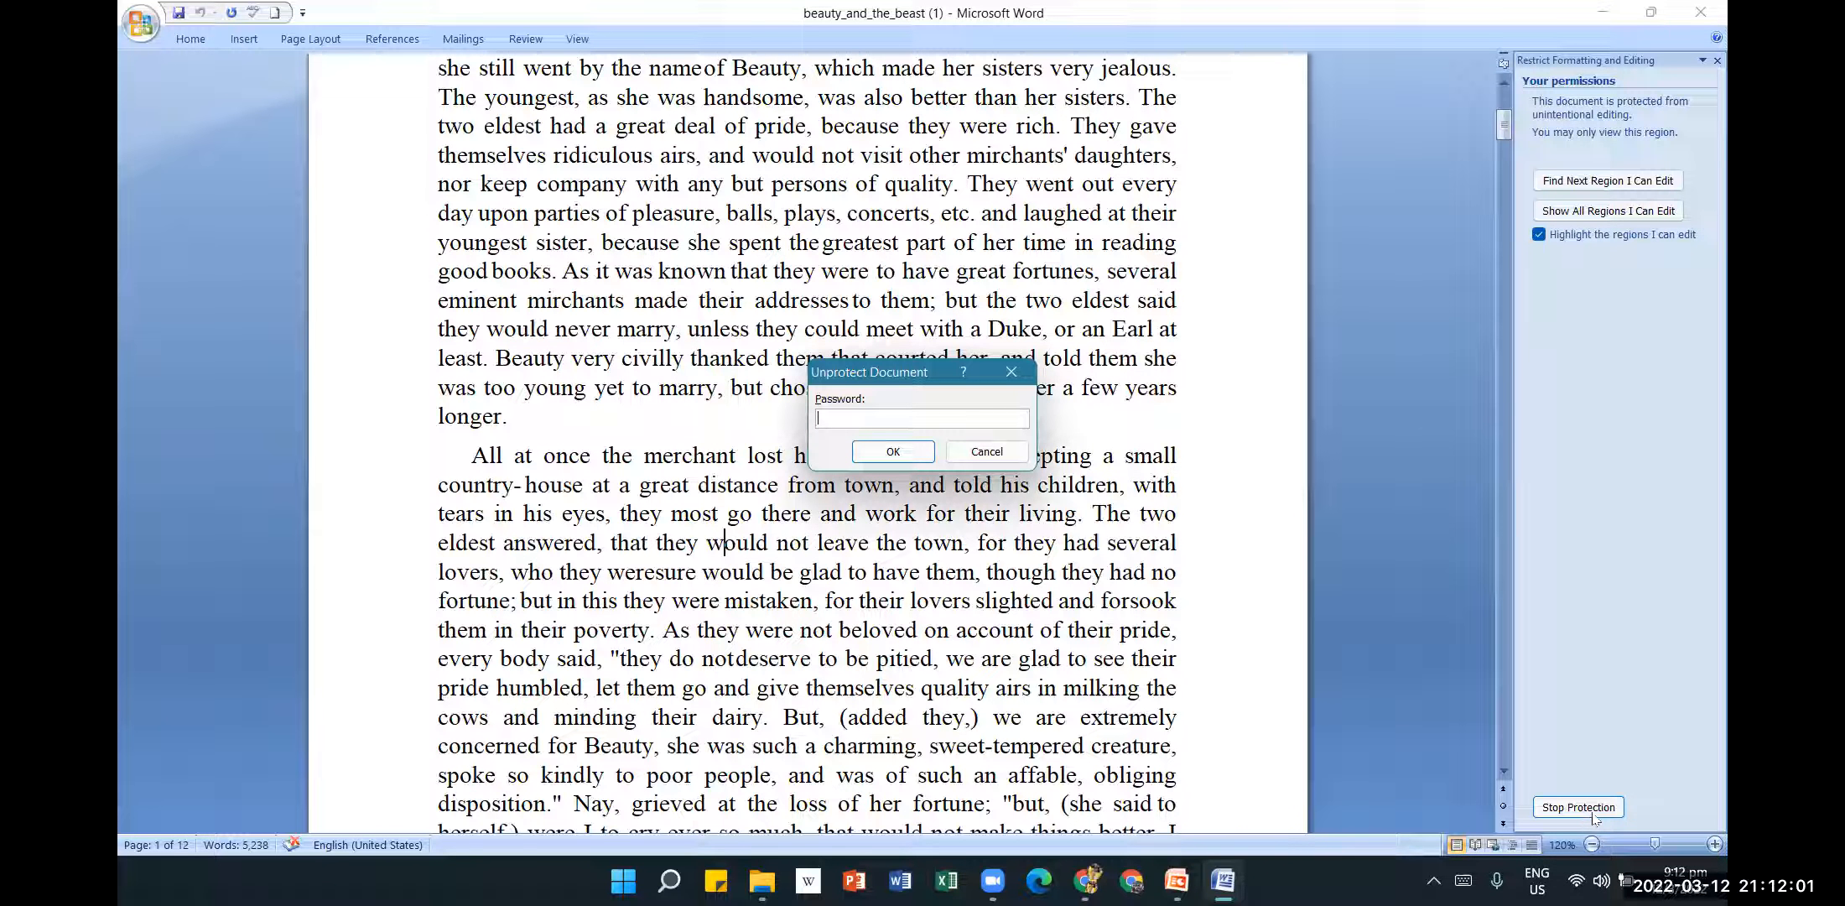
type("123")
left_click(906, 455)
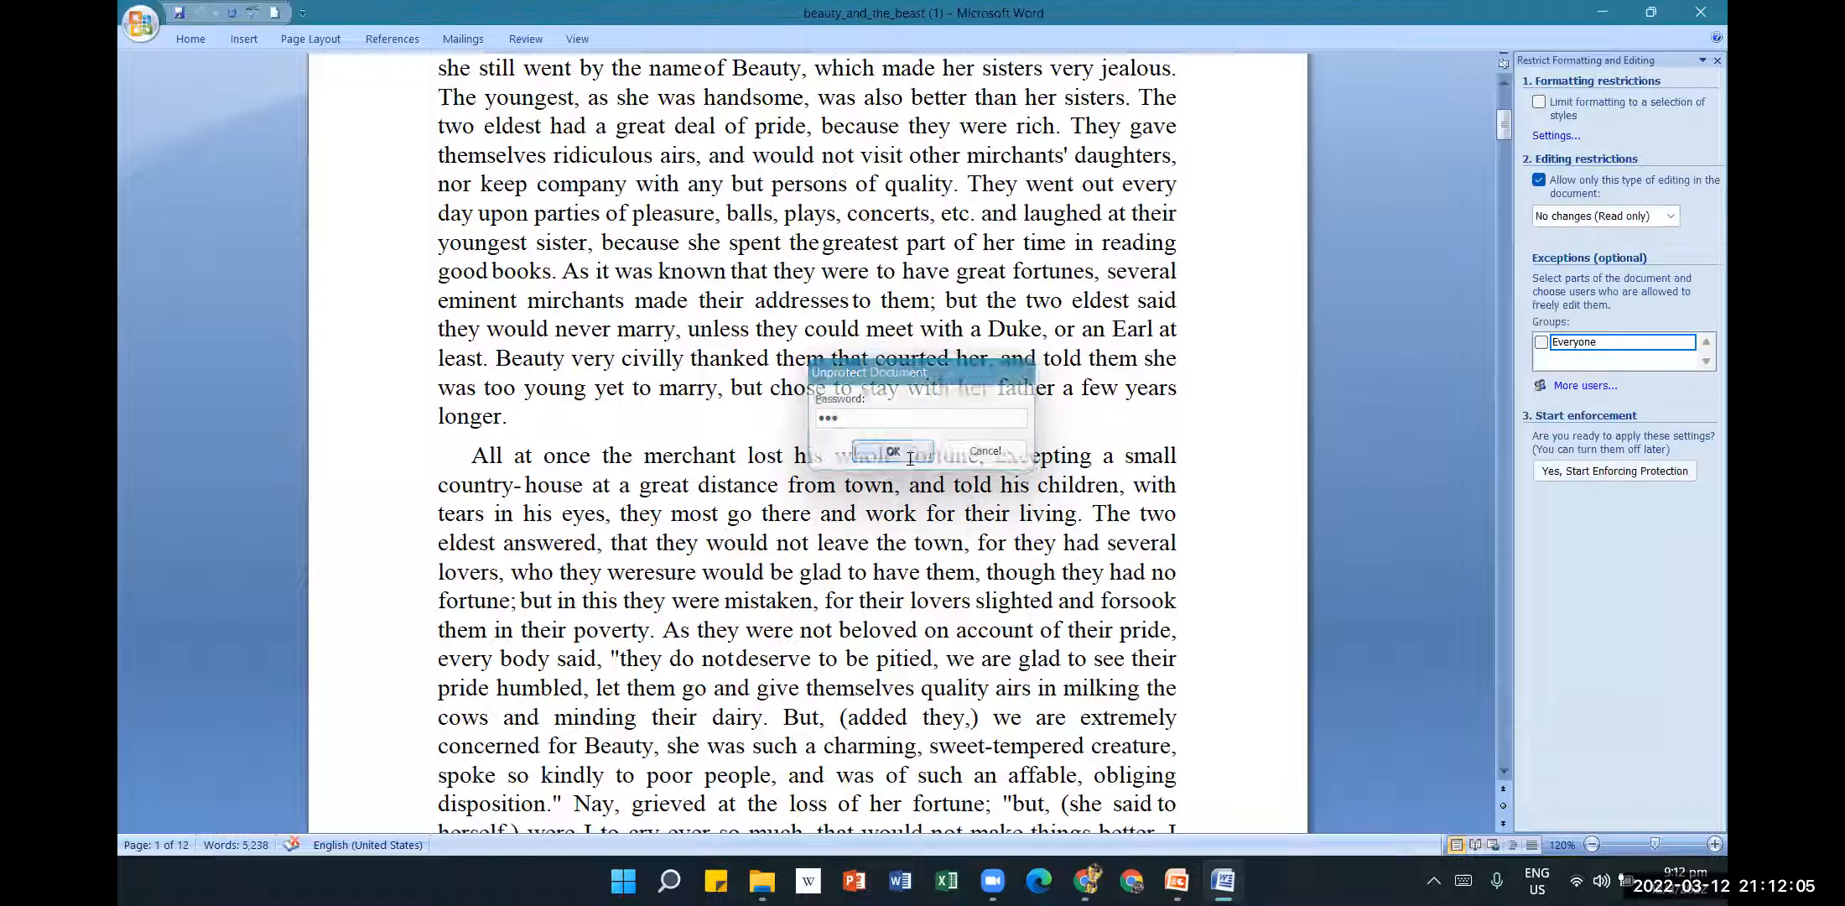
left_click(1718, 60)
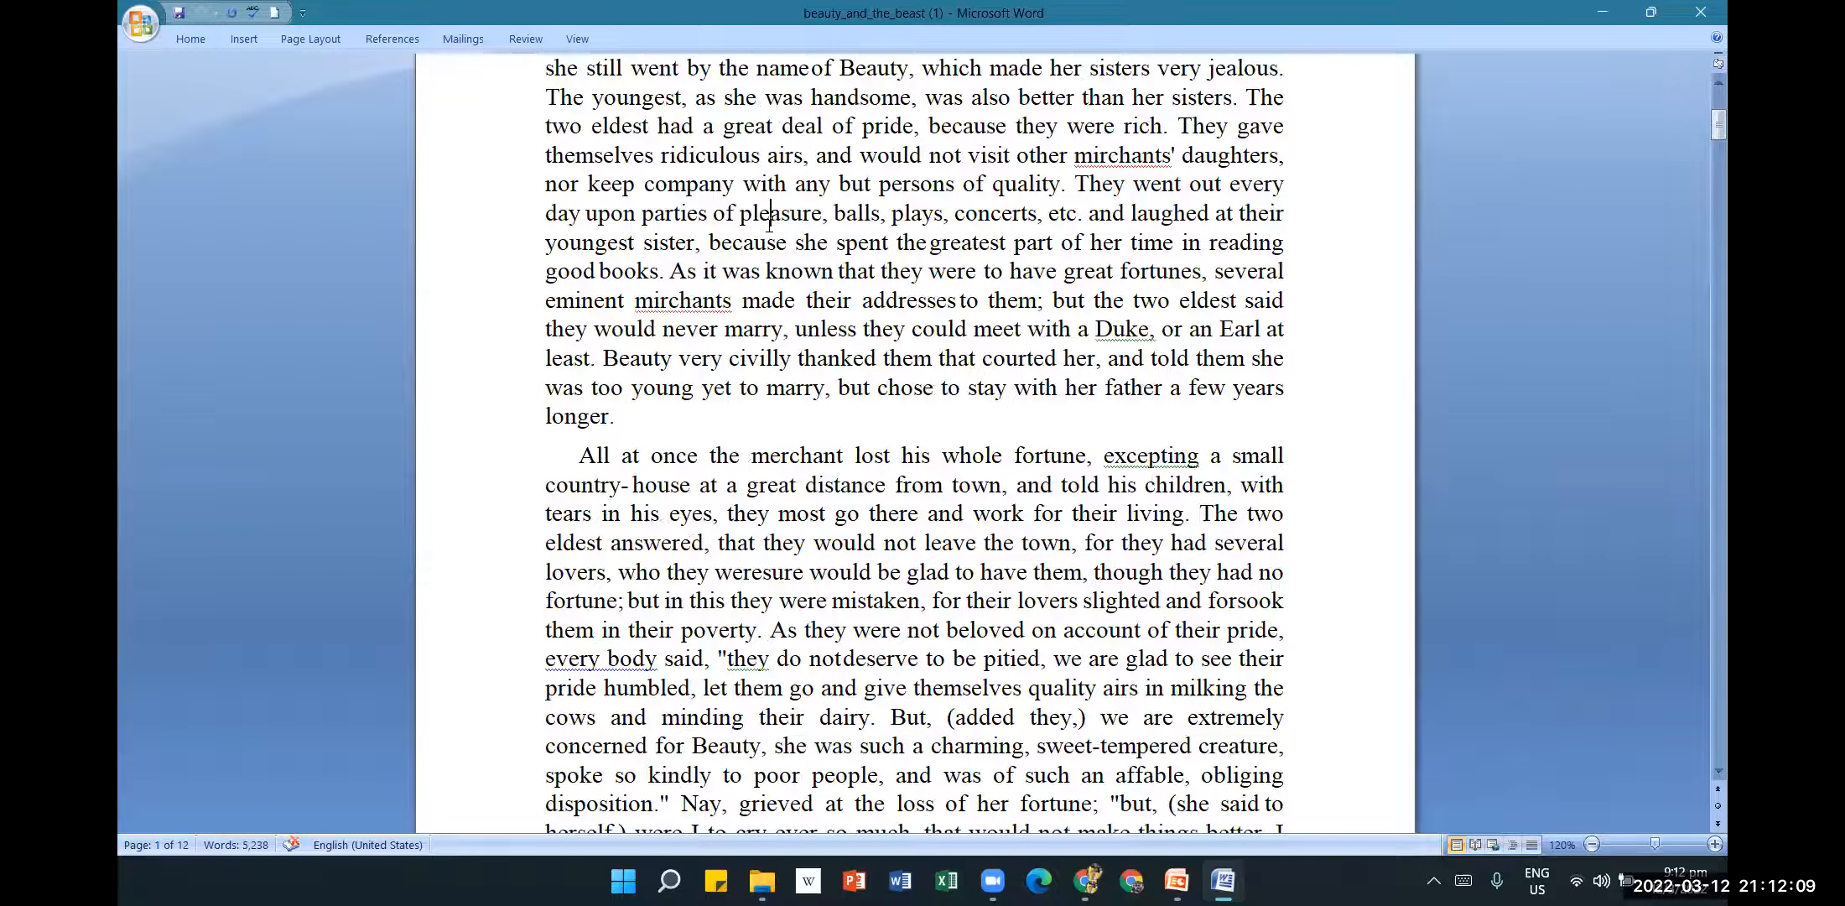
Scroll to the document top and switch to the MsWord-Lesson 9 presentation's Finalizing slide.
scroll(824, 434, "up", 2)
scroll(824, 434, "up", 3)
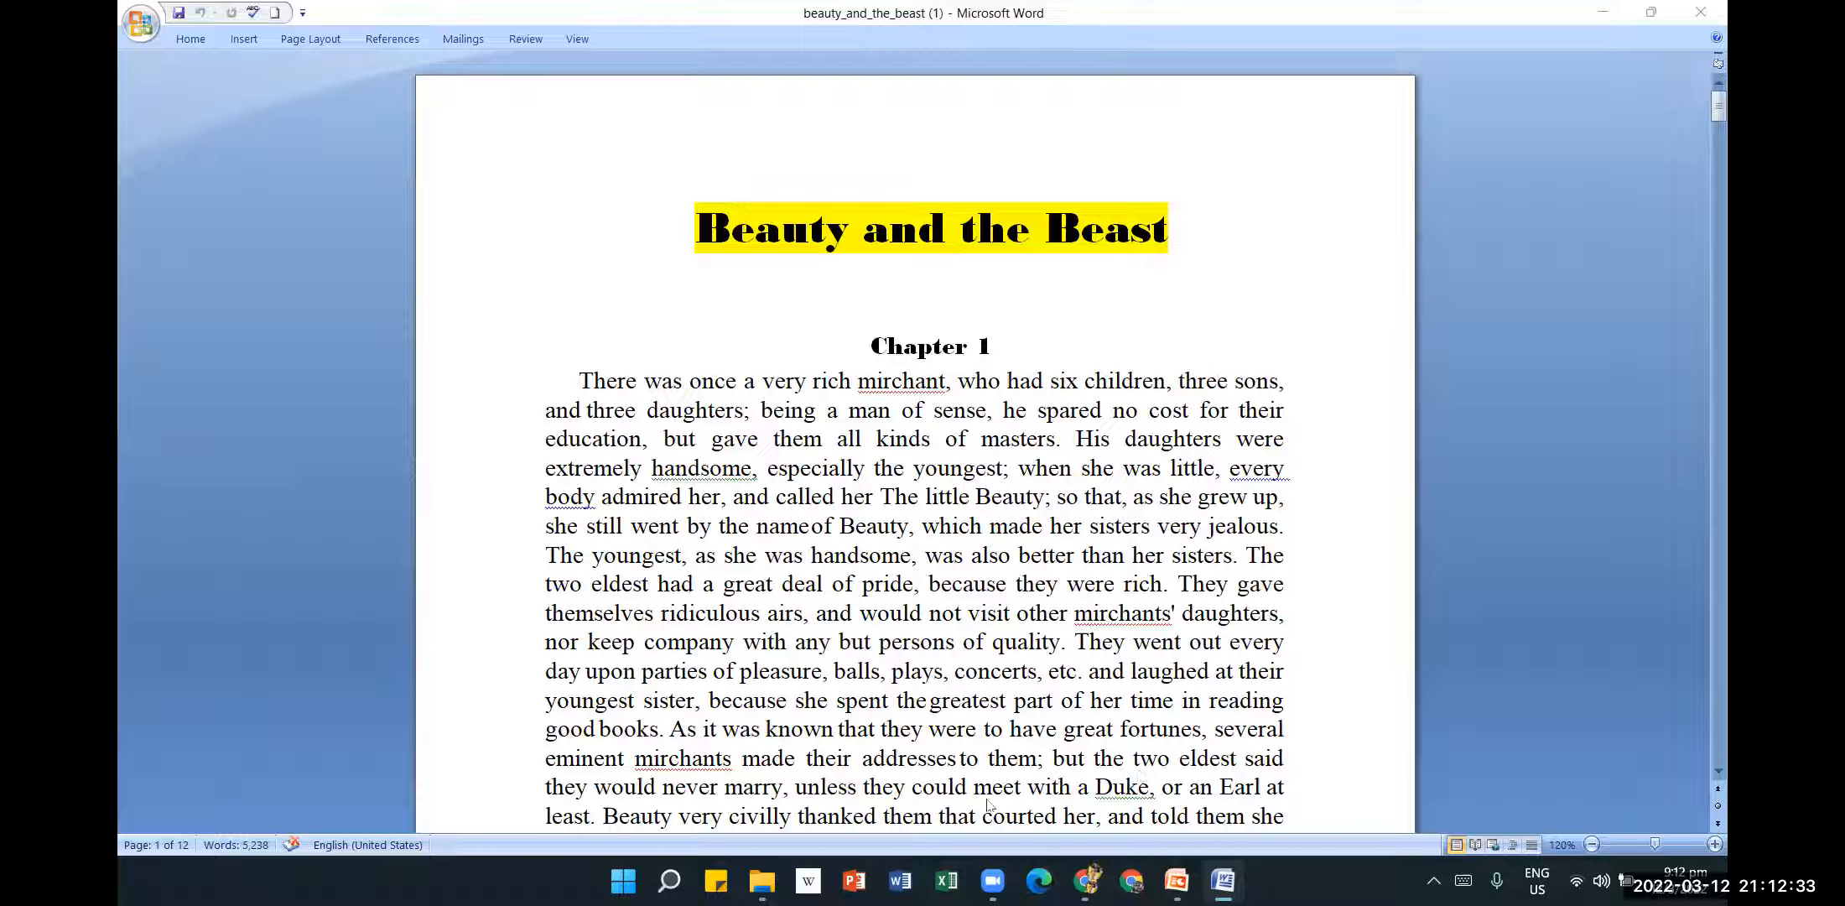
mouse_move(1176, 881)
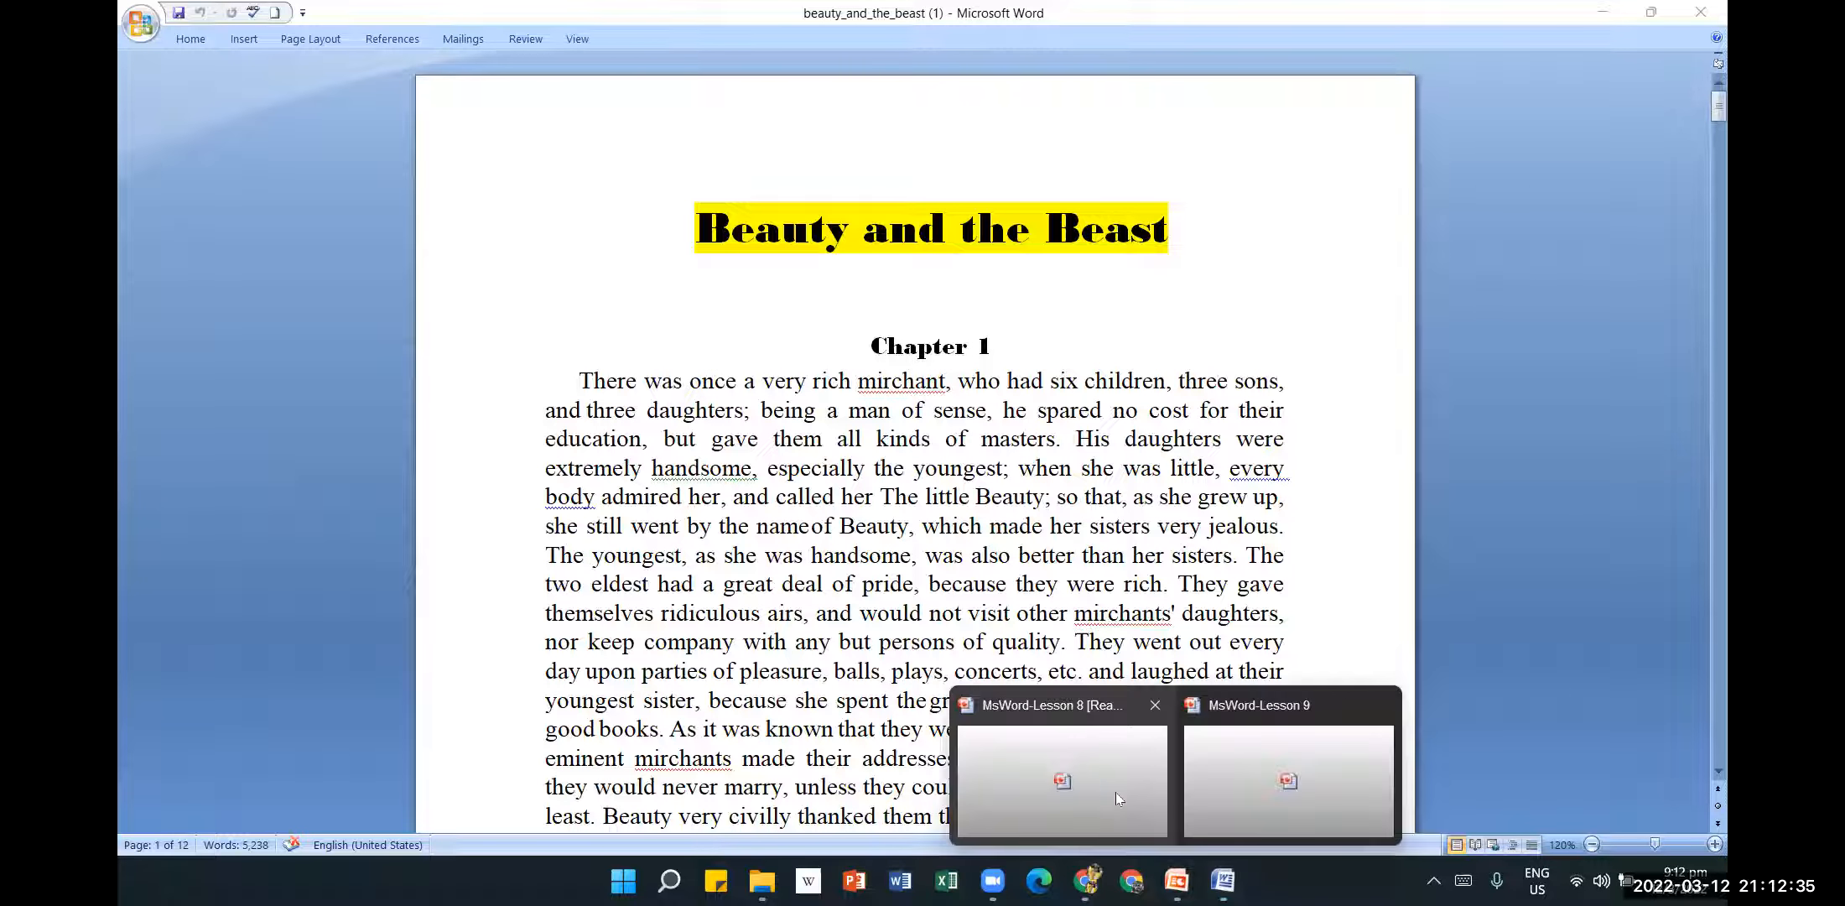
left_click(1275, 780)
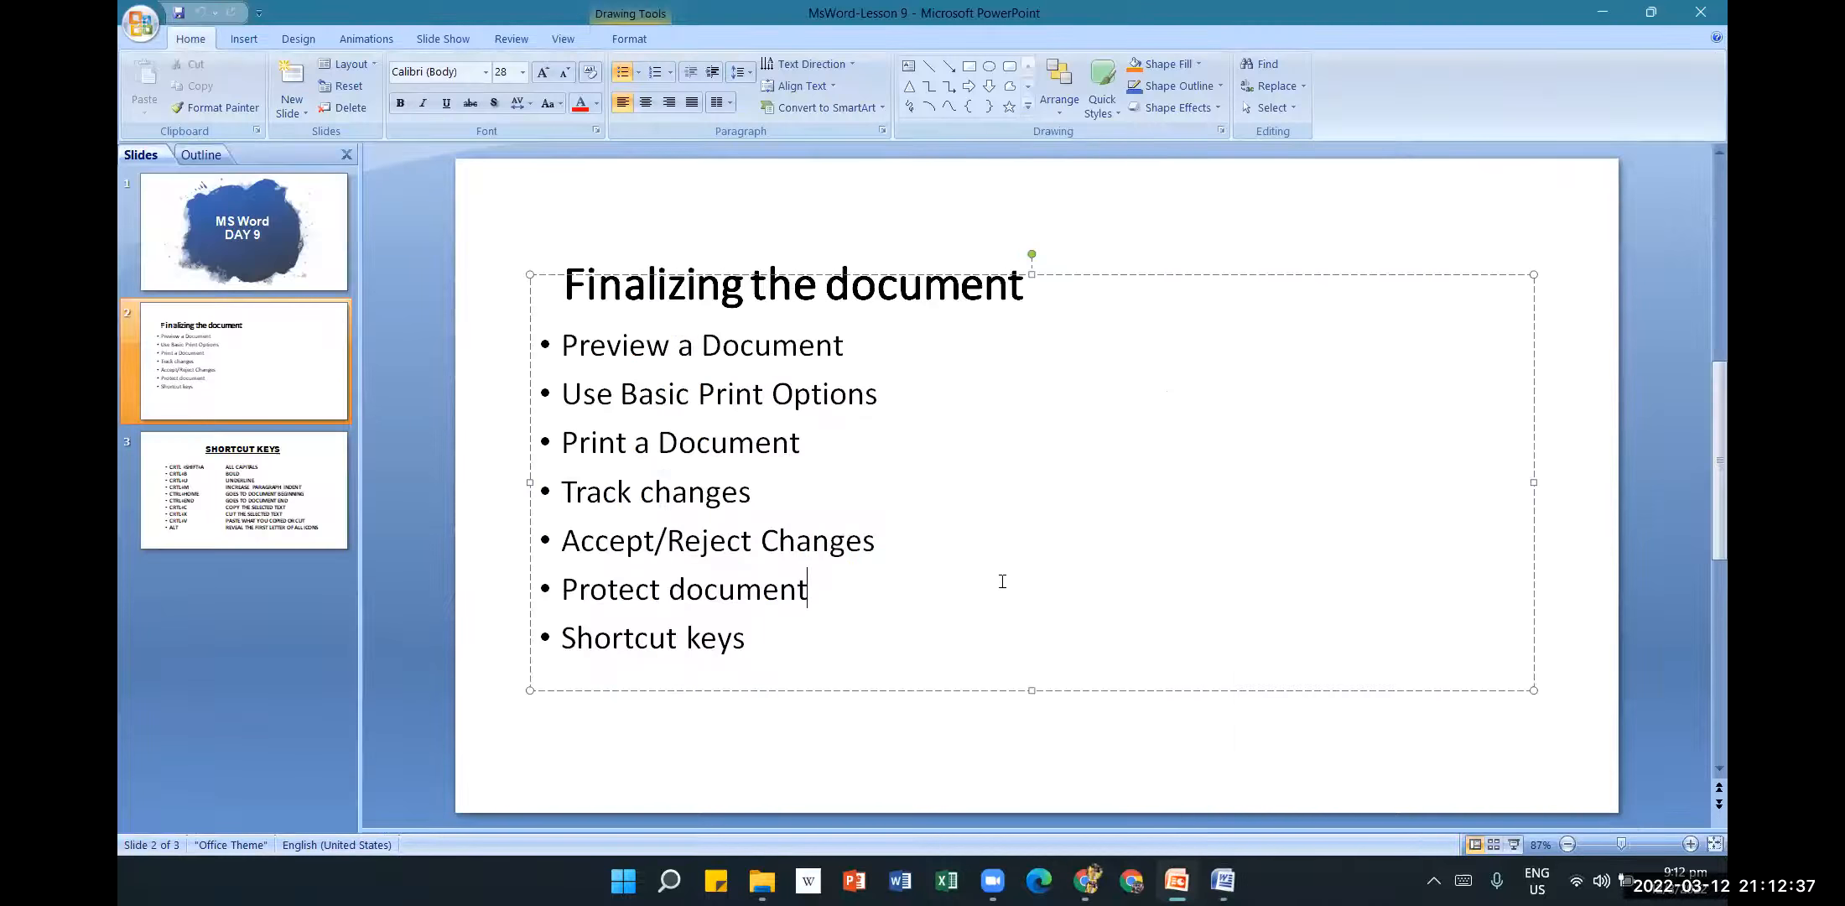
left_click(930, 736)
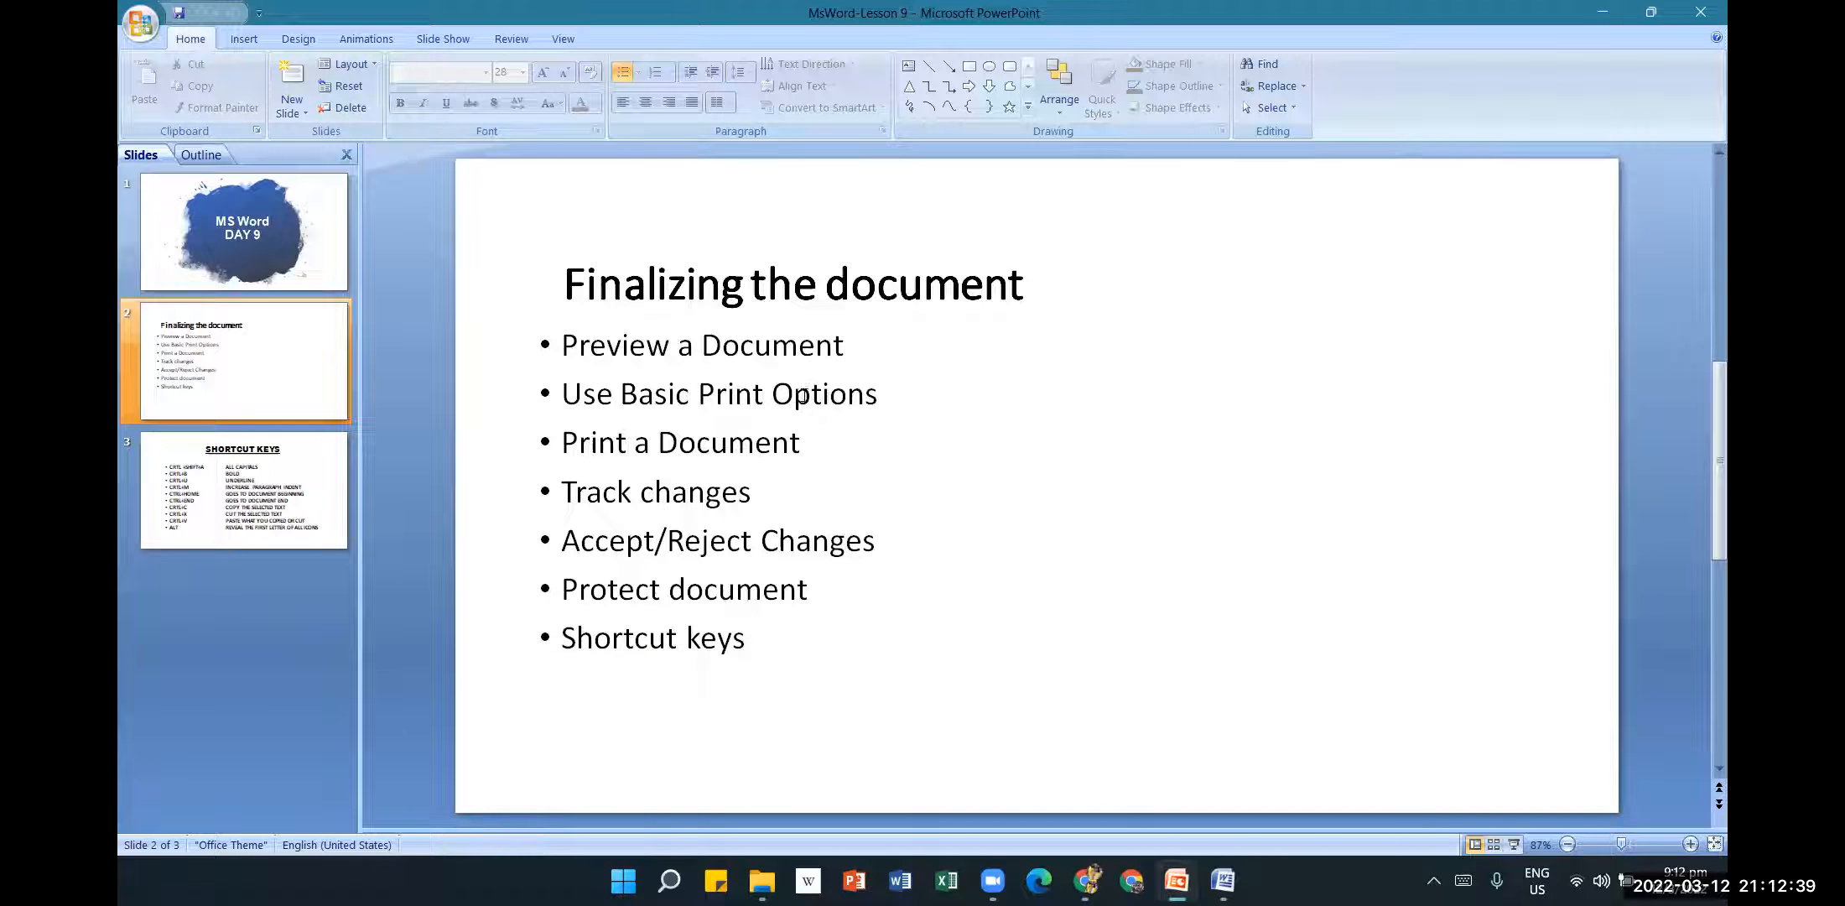